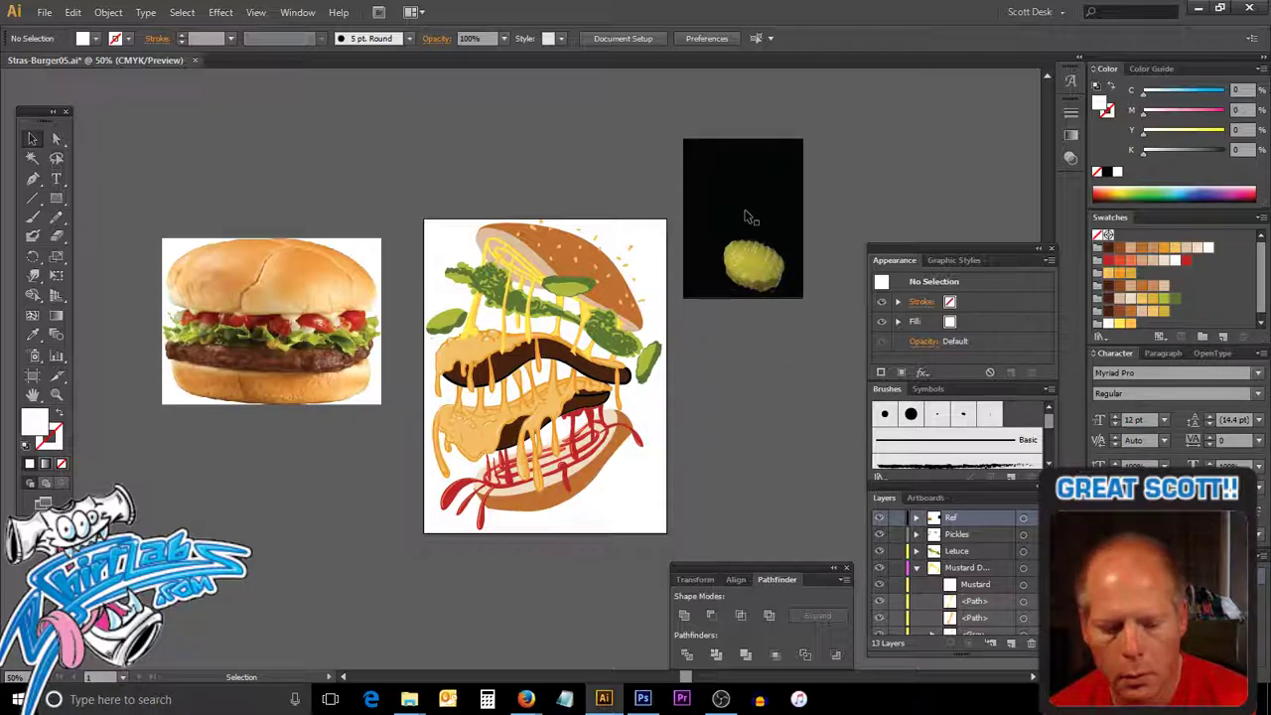
Zoom in on the lettuce and top bun, isolate the lettuce, then exit isolation mode.
{"action": "mouse_move", "coordinate": [425, 227]}
{"action": "left_mouse_down"}
{"action": "mouse_move", "coordinate": [681, 394]}
{"action": "mouse_move", "coordinate": [694, 382]}
{"action": "mouse_move", "coordinate": [674, 402]}
{"action": "left_mouse_up"}
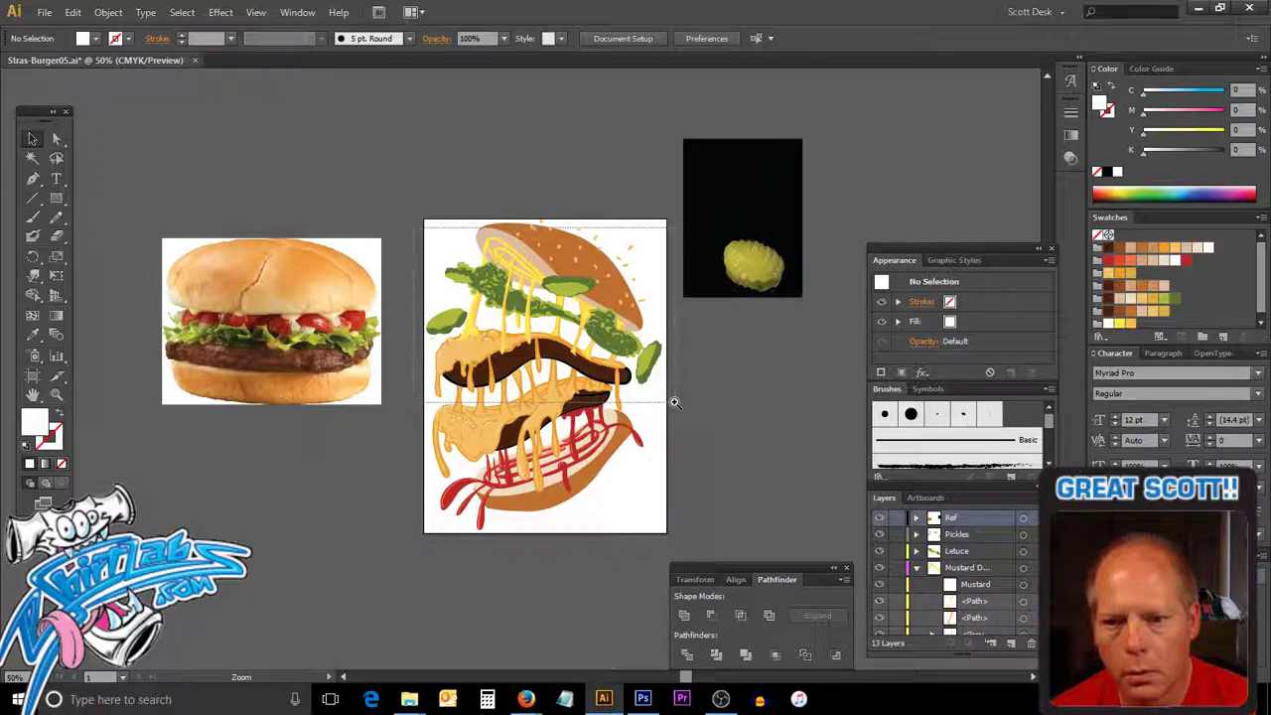
{"action": "left_click_drag", "start_coordinate": [674, 402], "coordinate": [673, 402]}
{"action": "double_click", "coordinate": [673, 402]}
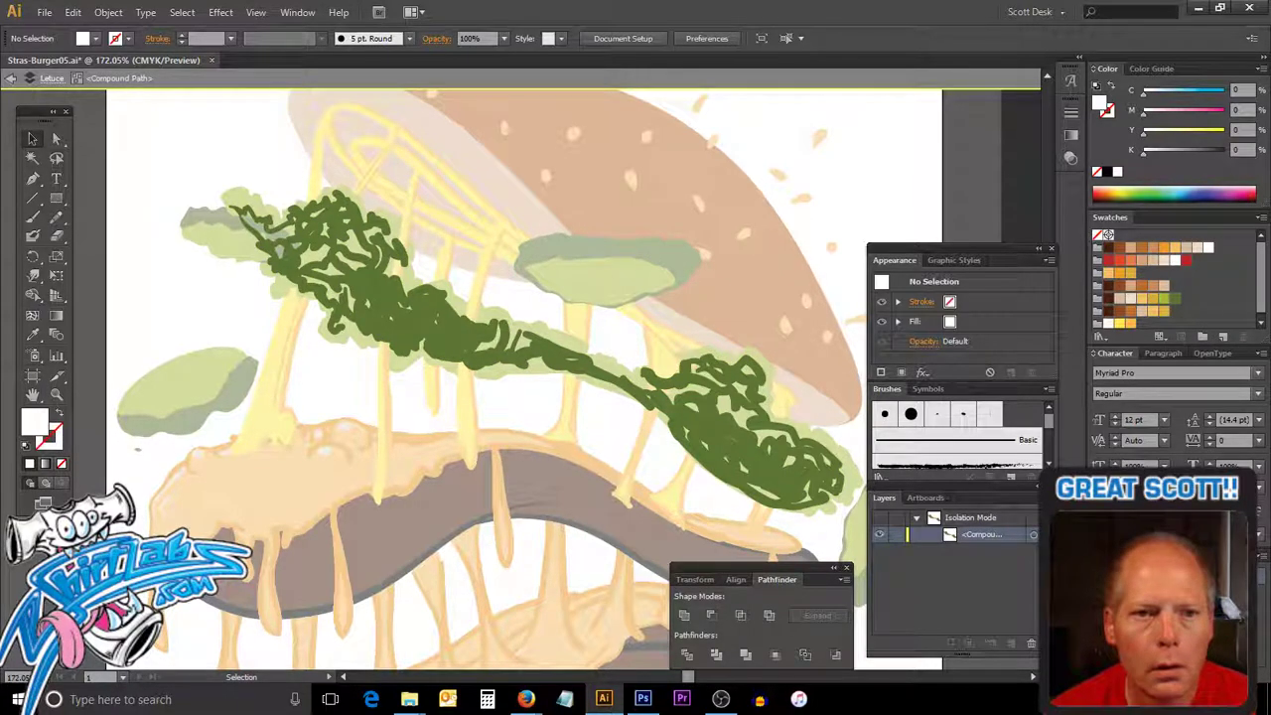
{"action": "left_click", "coordinate": [12, 77]}
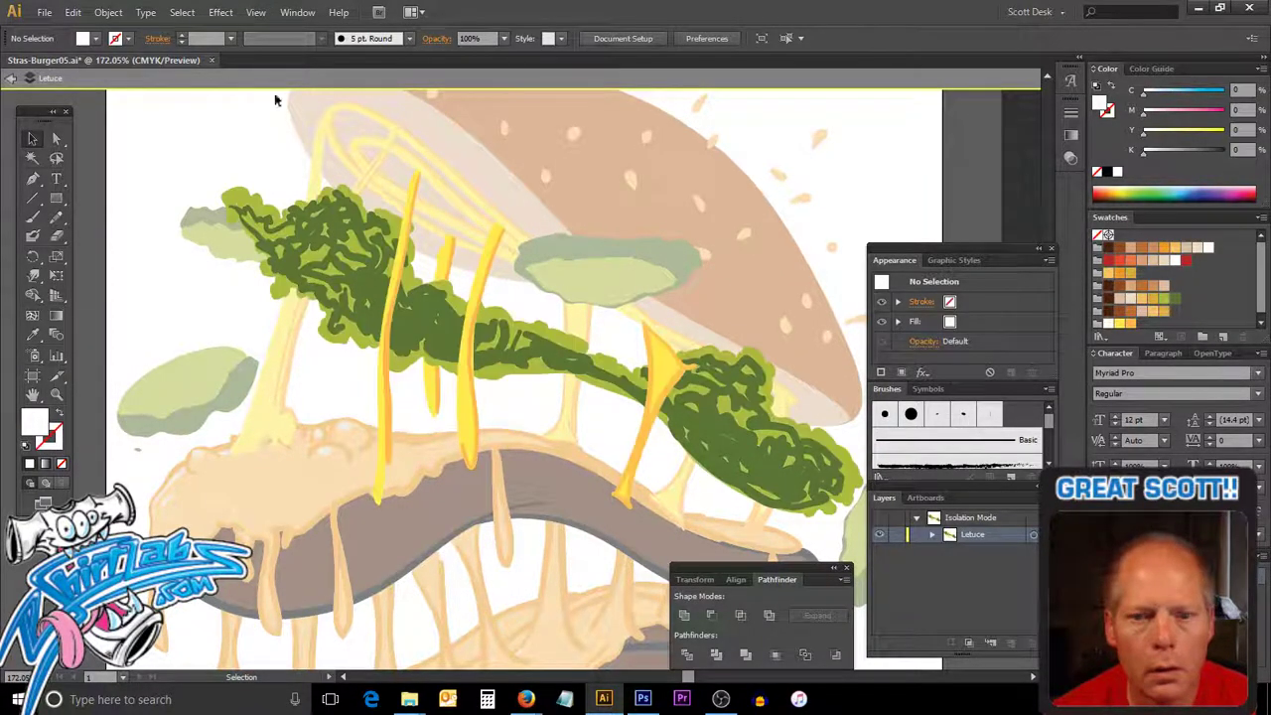
{"action": "left_click", "coordinate": [9, 79]}
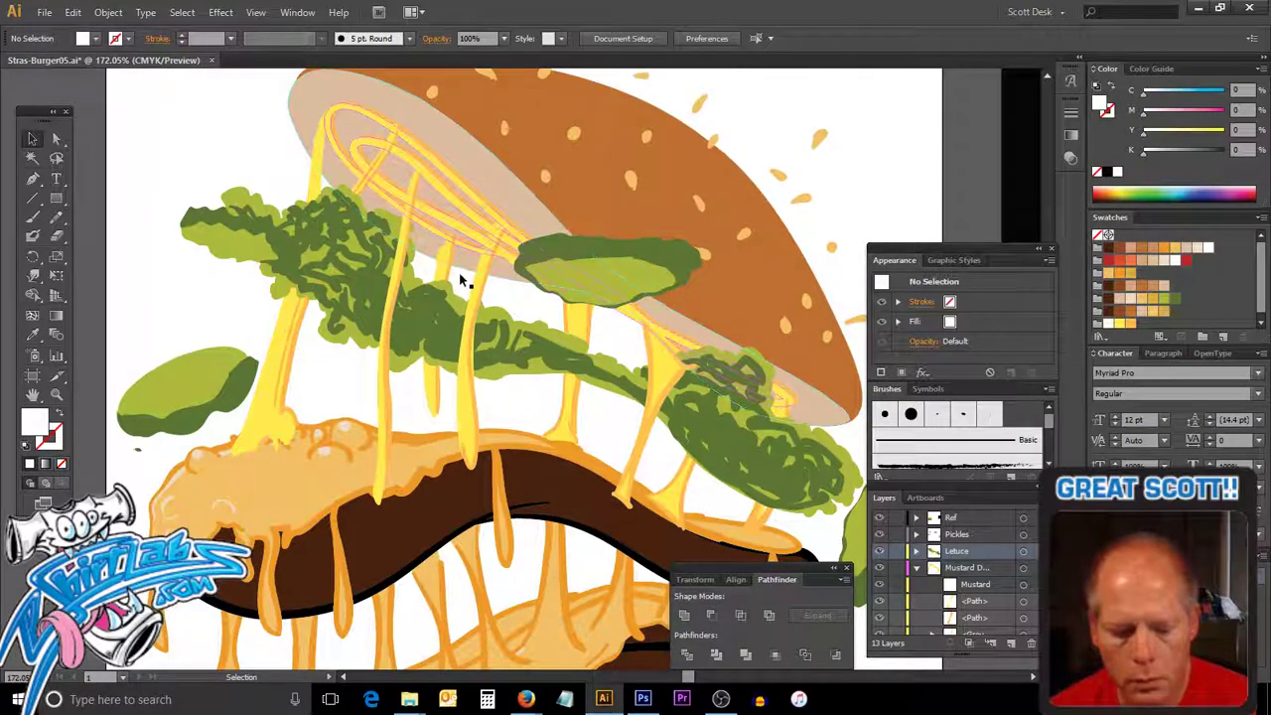
Move the small green scrap left of the lettuce up and left, then fit the whole artboard in view.
{"action": "left_click", "coordinate": [240, 236]}
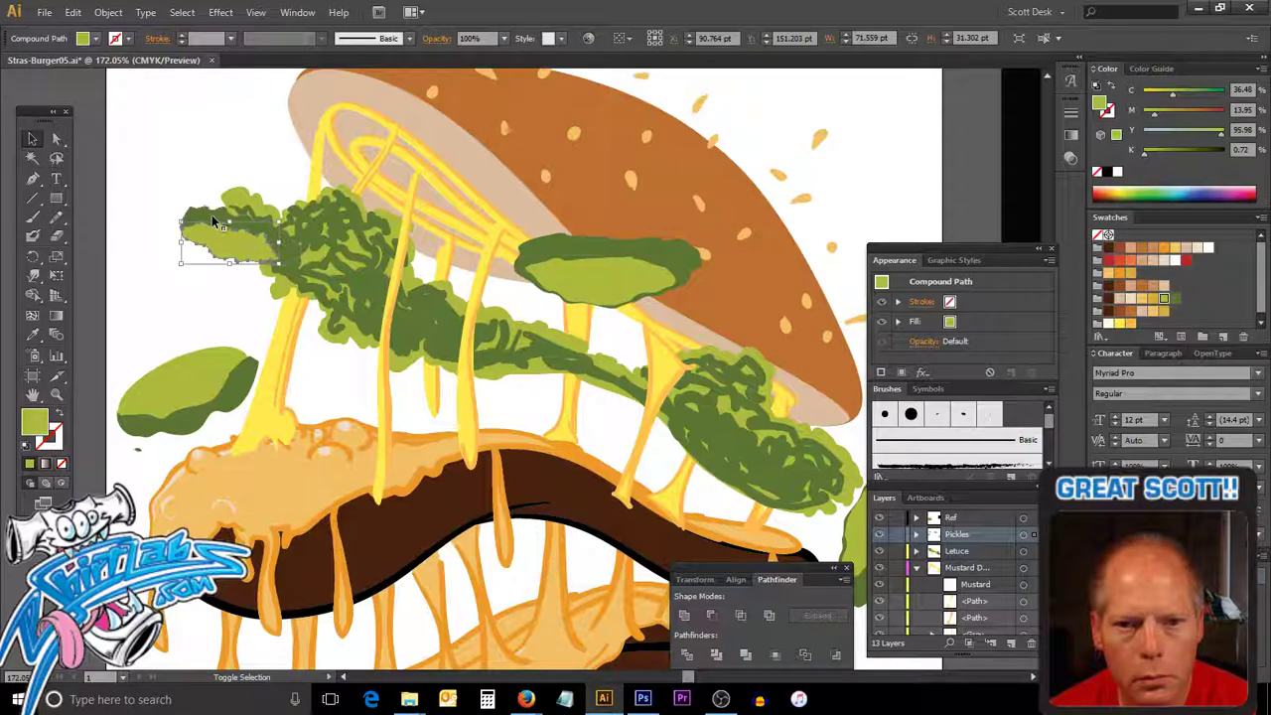
{"action": "left_click_drag", "start_coordinate": [210, 218], "coordinate": [182, 134]}
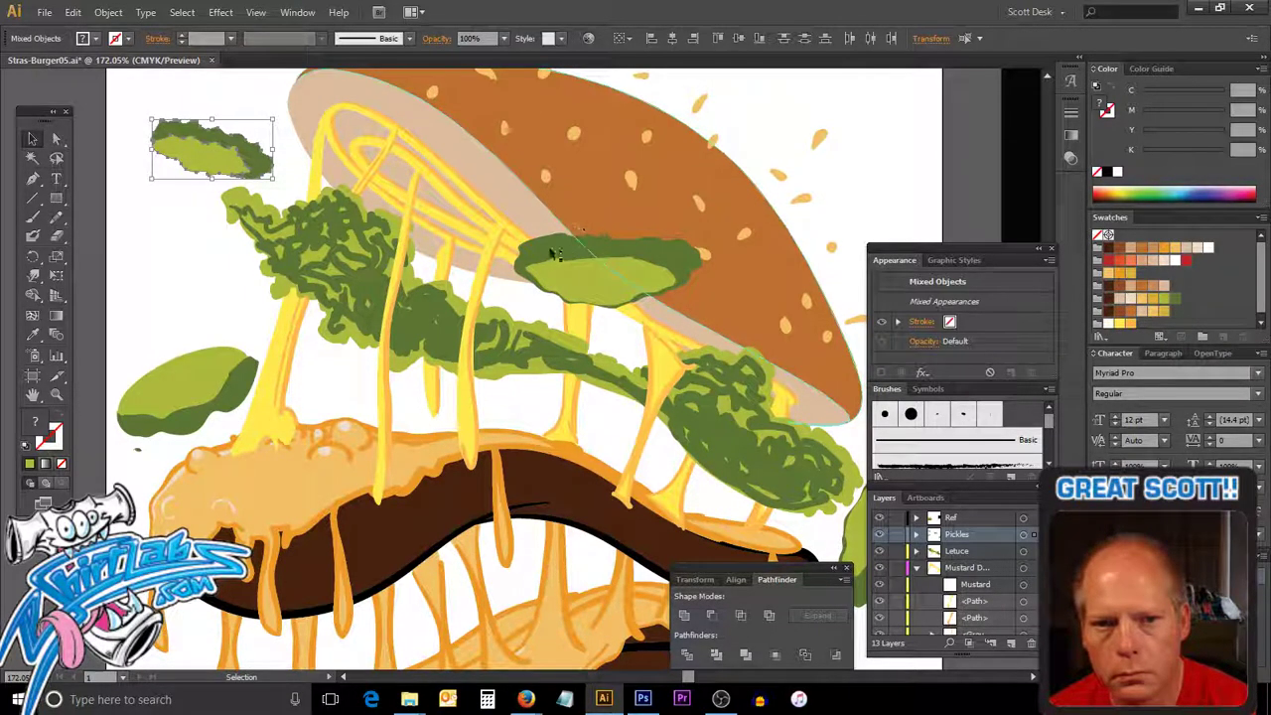
{"action": "key", "text": "ctrl+space"}
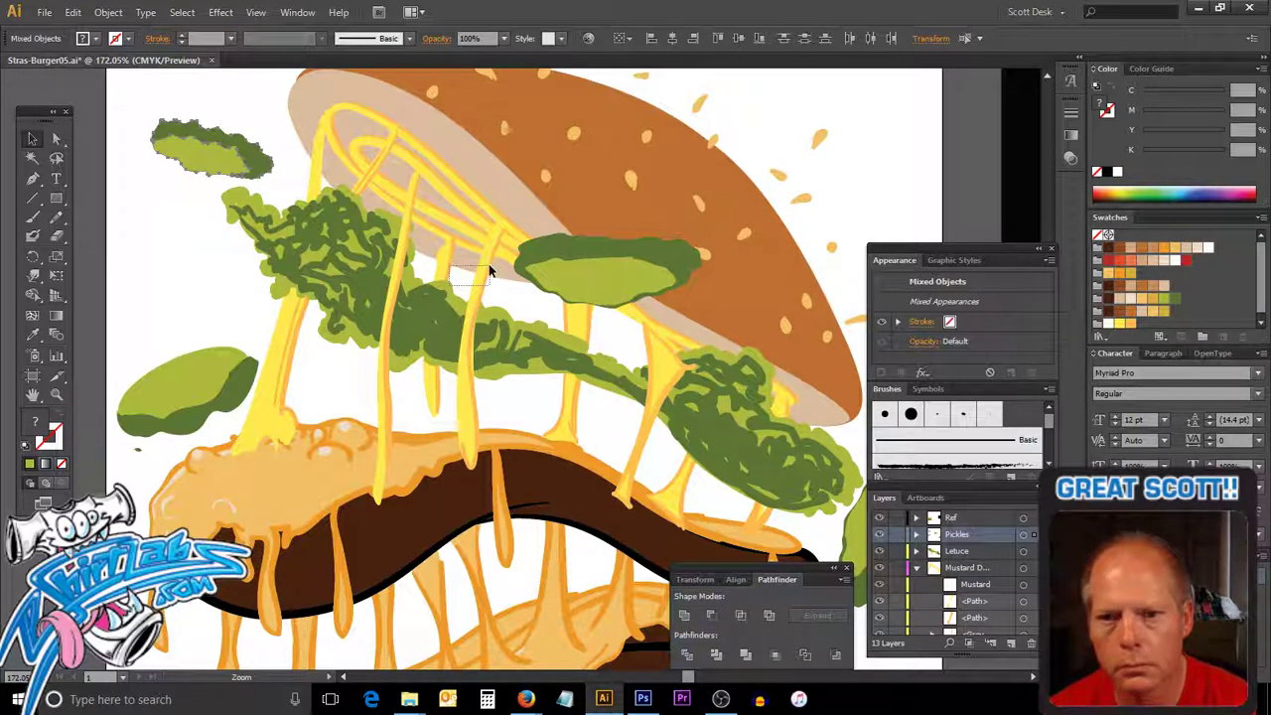
{"action": "left_click_drag", "start_coordinate": [451, 284], "coordinate": [489, 265]}
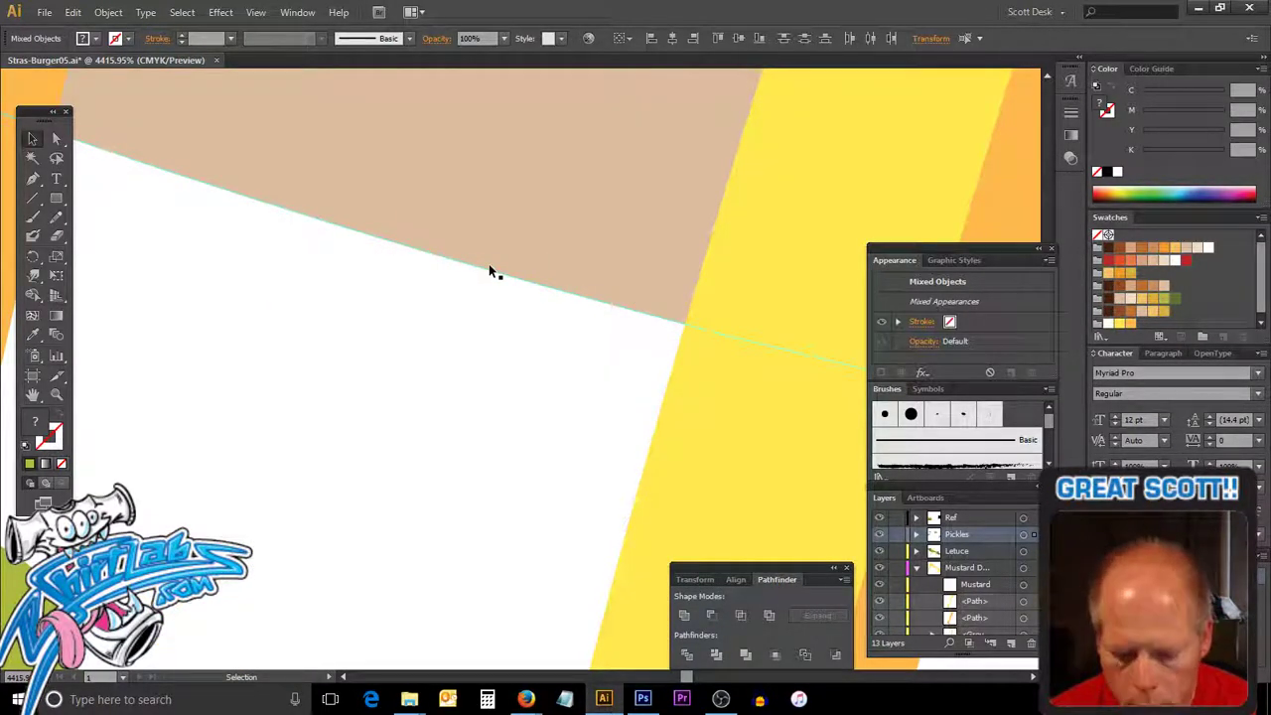
{"action": "key", "text": "ctrl+0"}
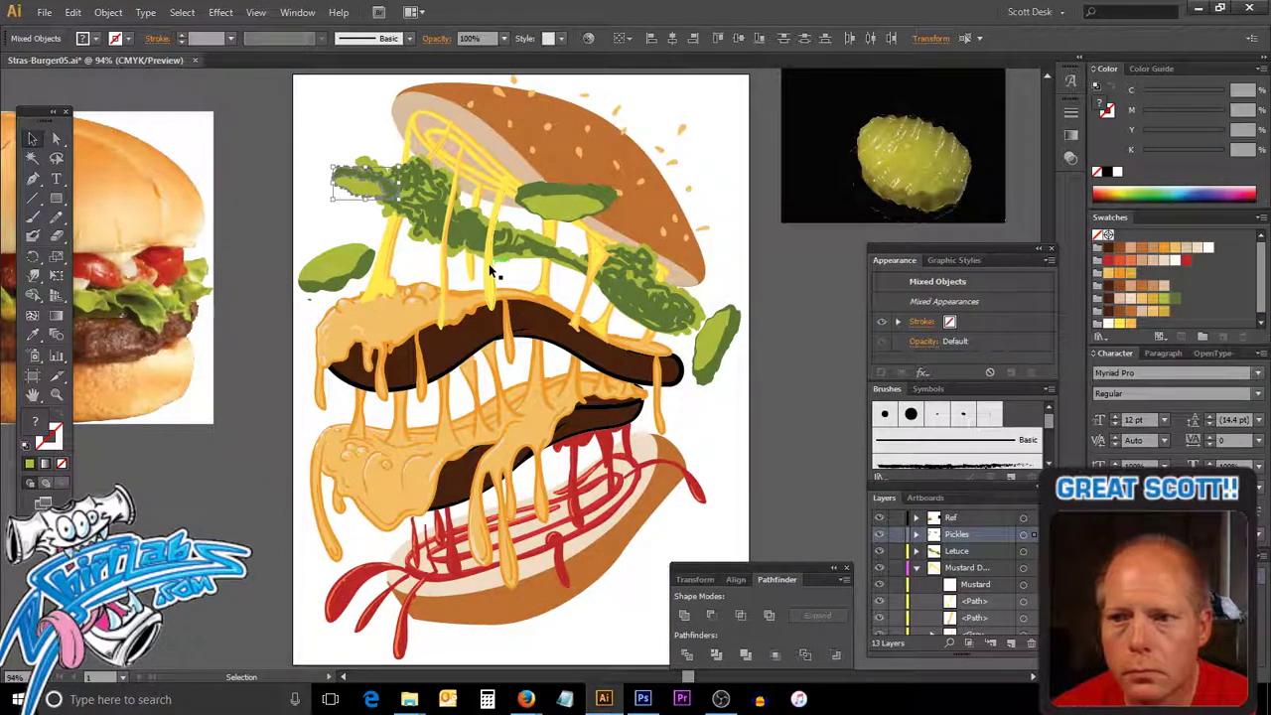
{"action": "left_click", "coordinate": [931, 172], "text": "shift"}
Sample the pickle reference photo's colours into a new colour group named 'Pickle'.
{"action": "left_click", "coordinate": [930, 172]}
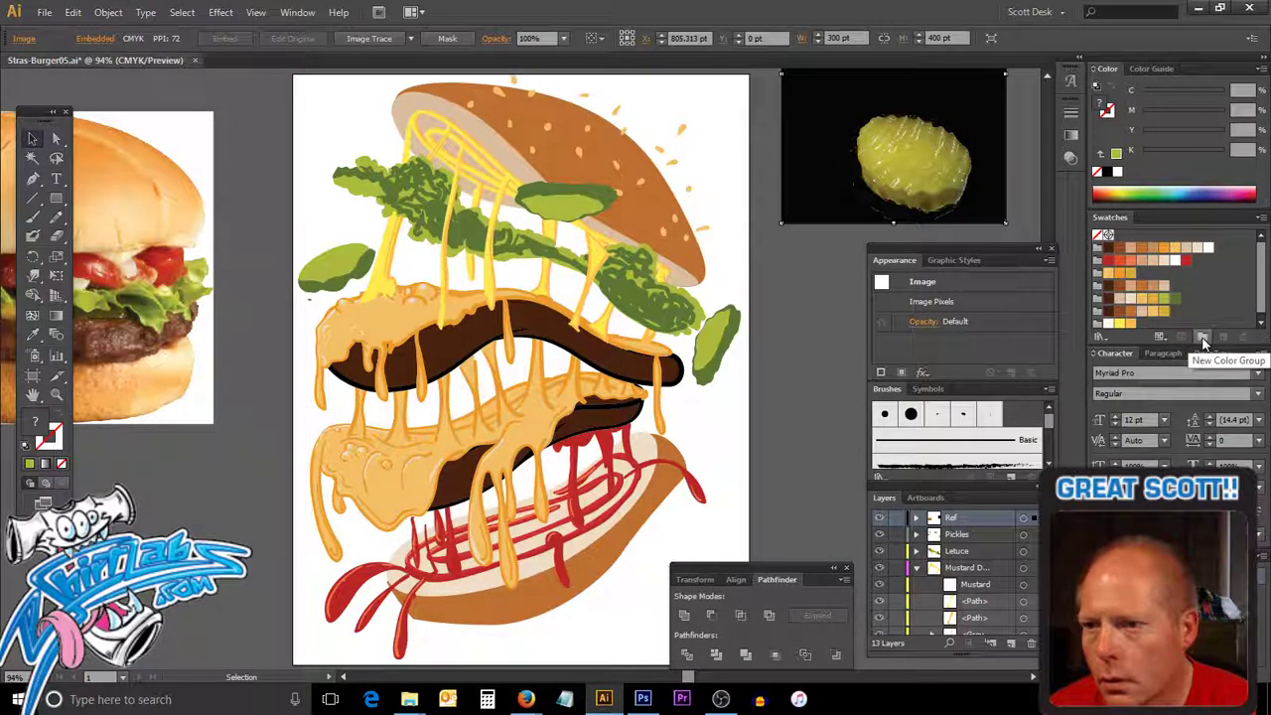
{"action": "left_click", "coordinate": [1202, 338]}
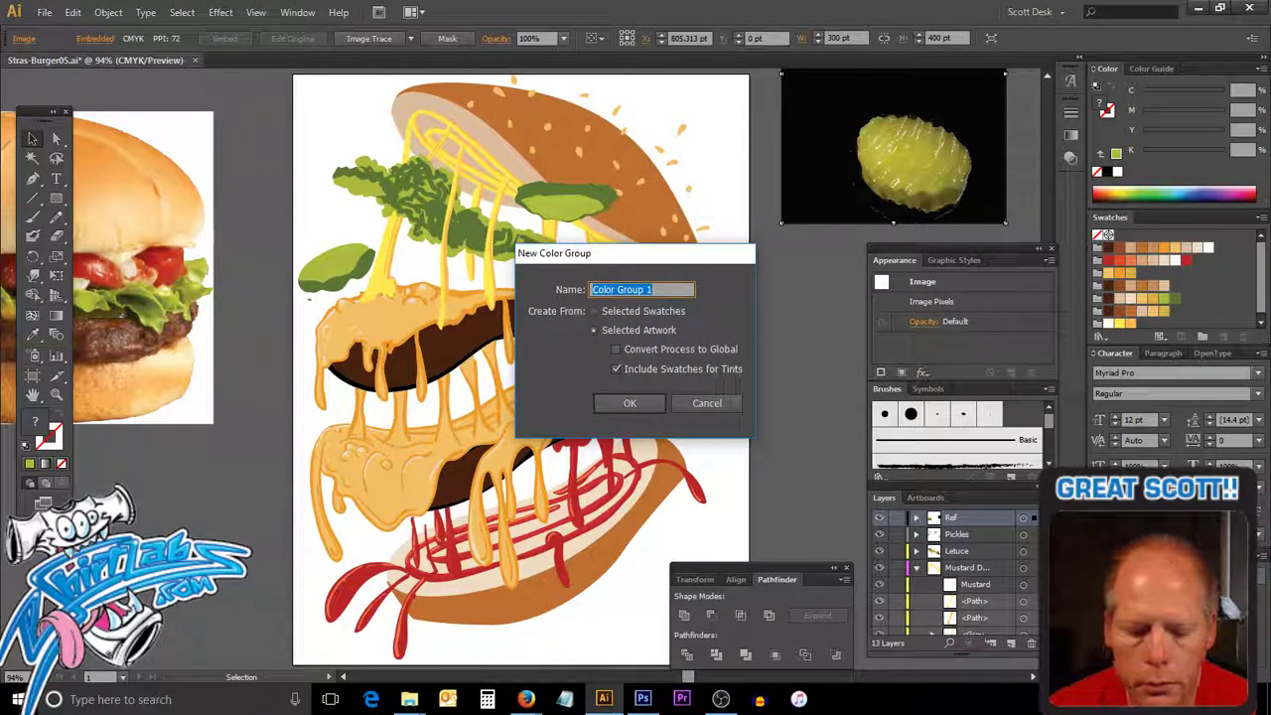
{"action": "key", "text": "BackSpace"}
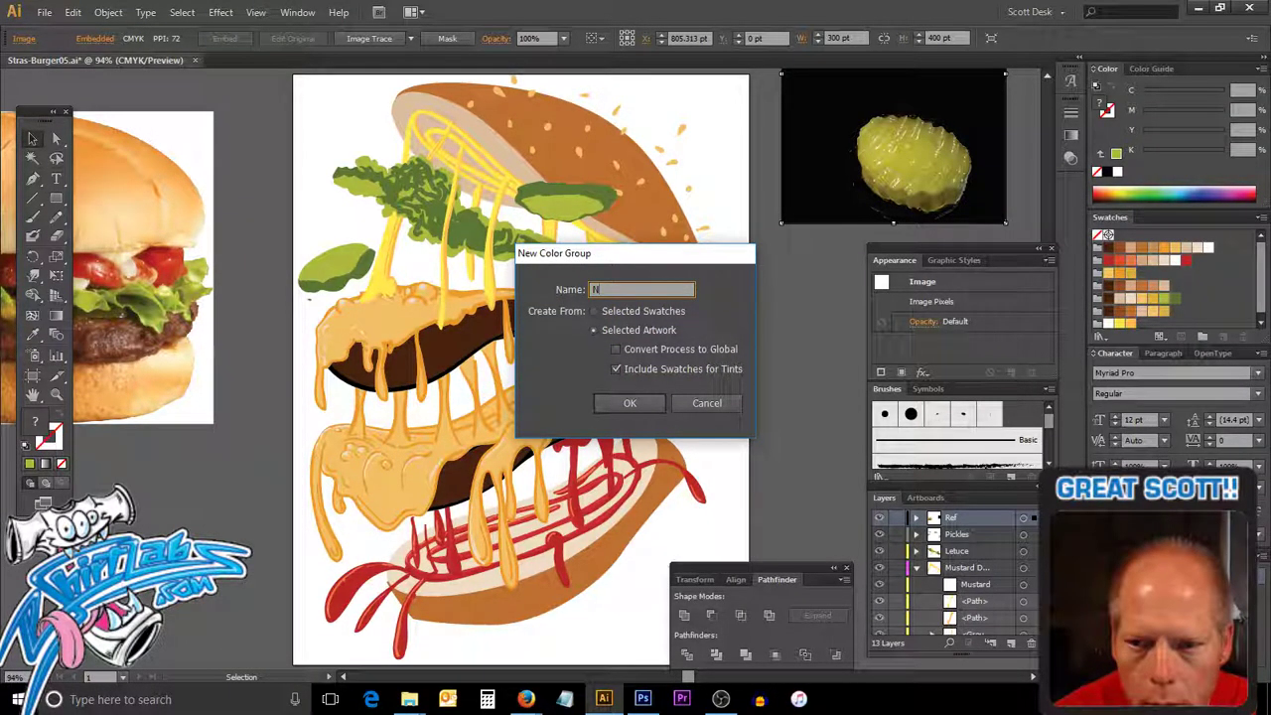
{"action": "type", "text": "P"}
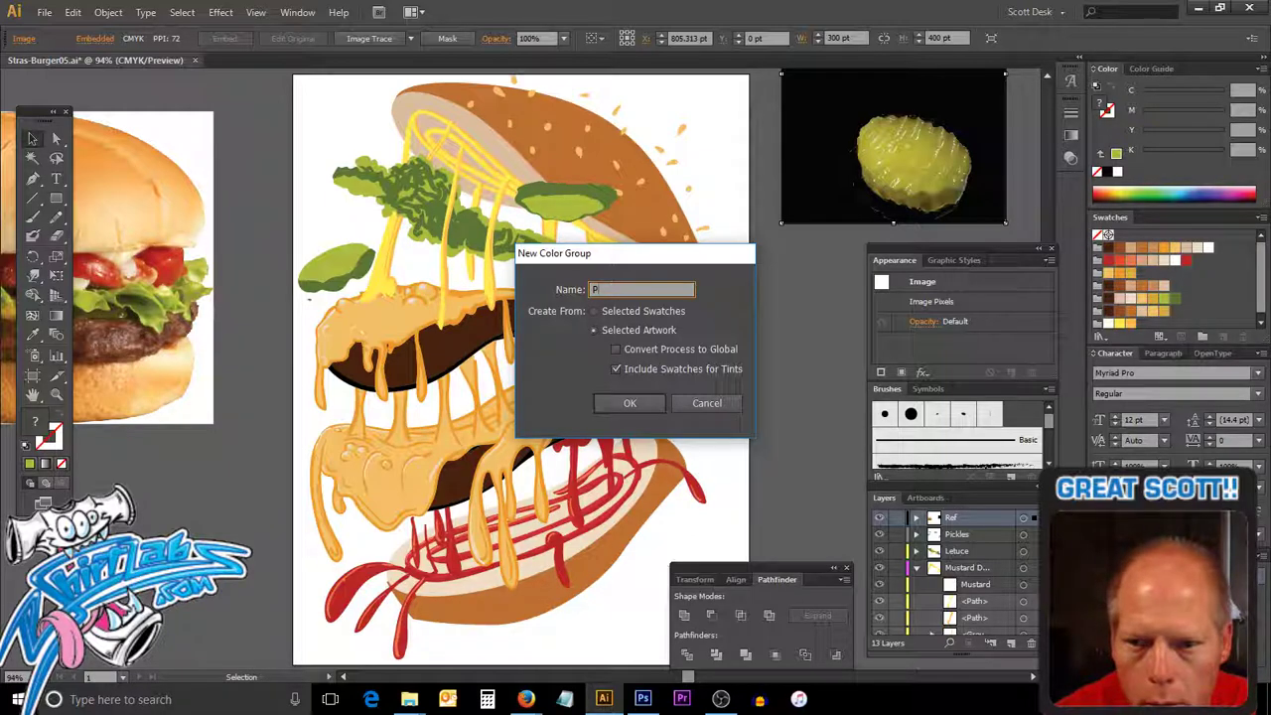
{"action": "type", "text": "ickles 0"}
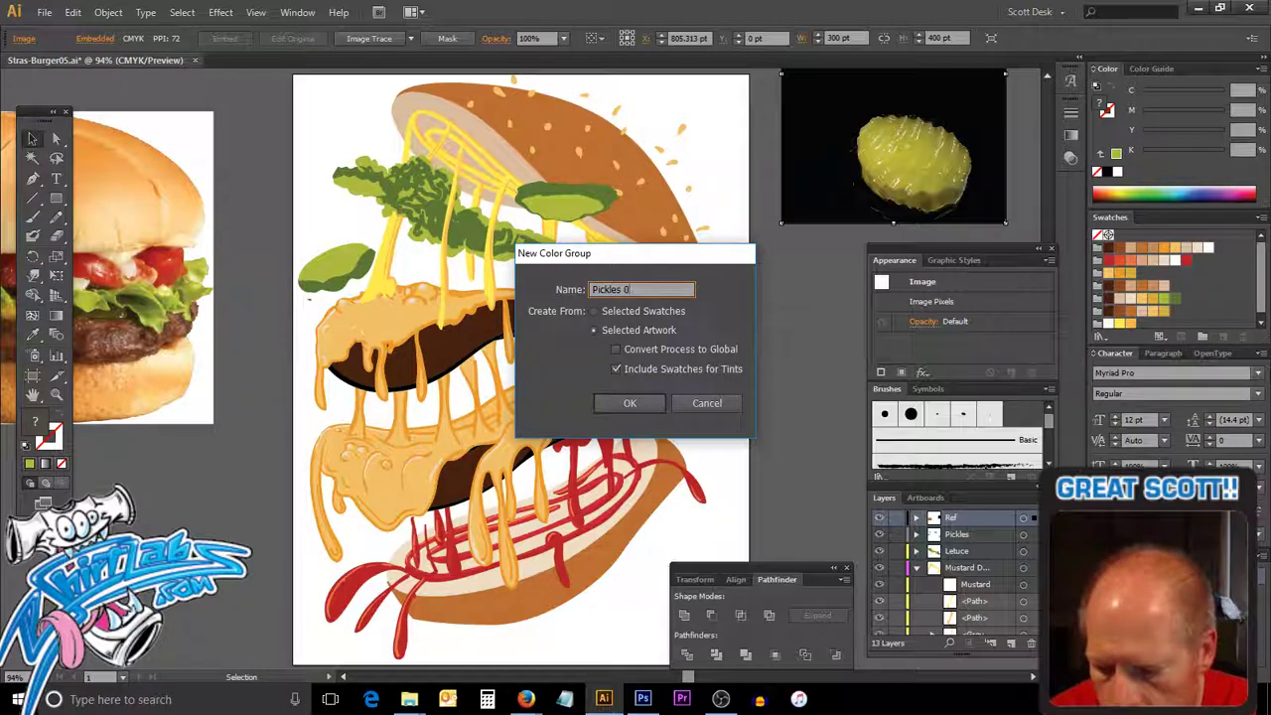
{"action": "key", "text": "Return"}
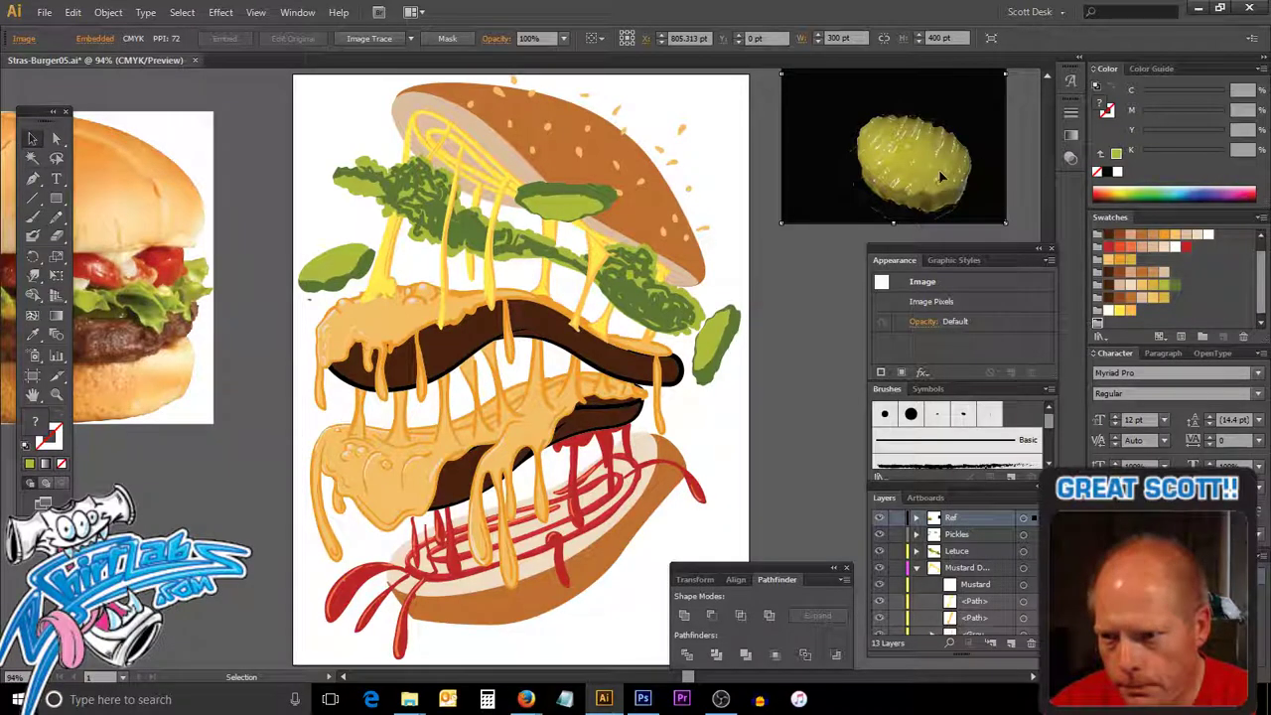
{"action": "double_click", "coordinate": [909, 163]}
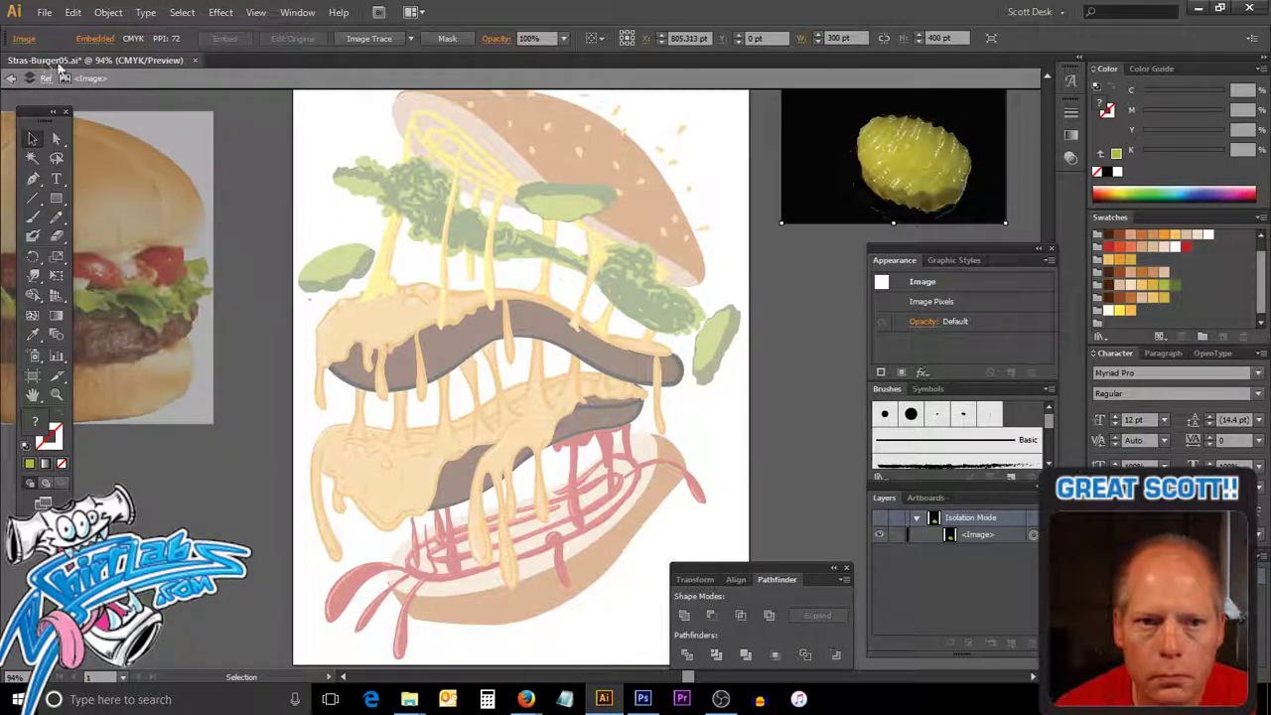
{"action": "left_click", "coordinate": [10, 77]}
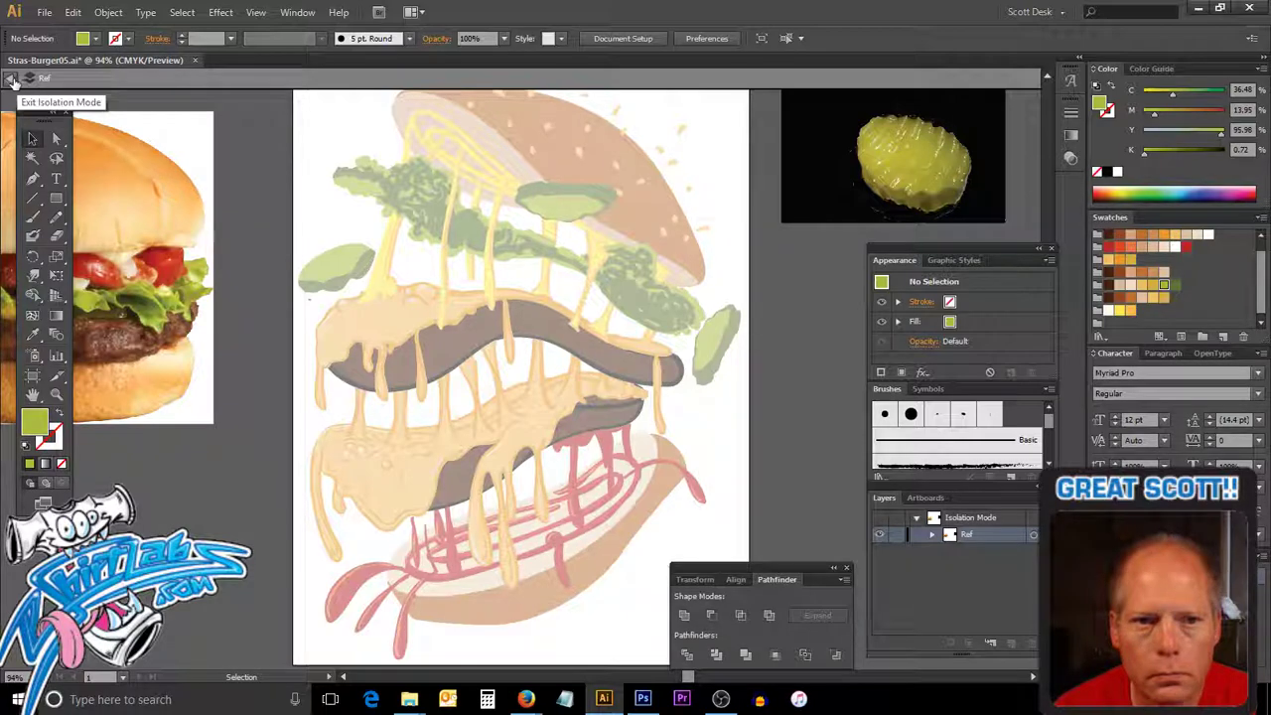
{"action": "left_click", "coordinate": [12, 81]}
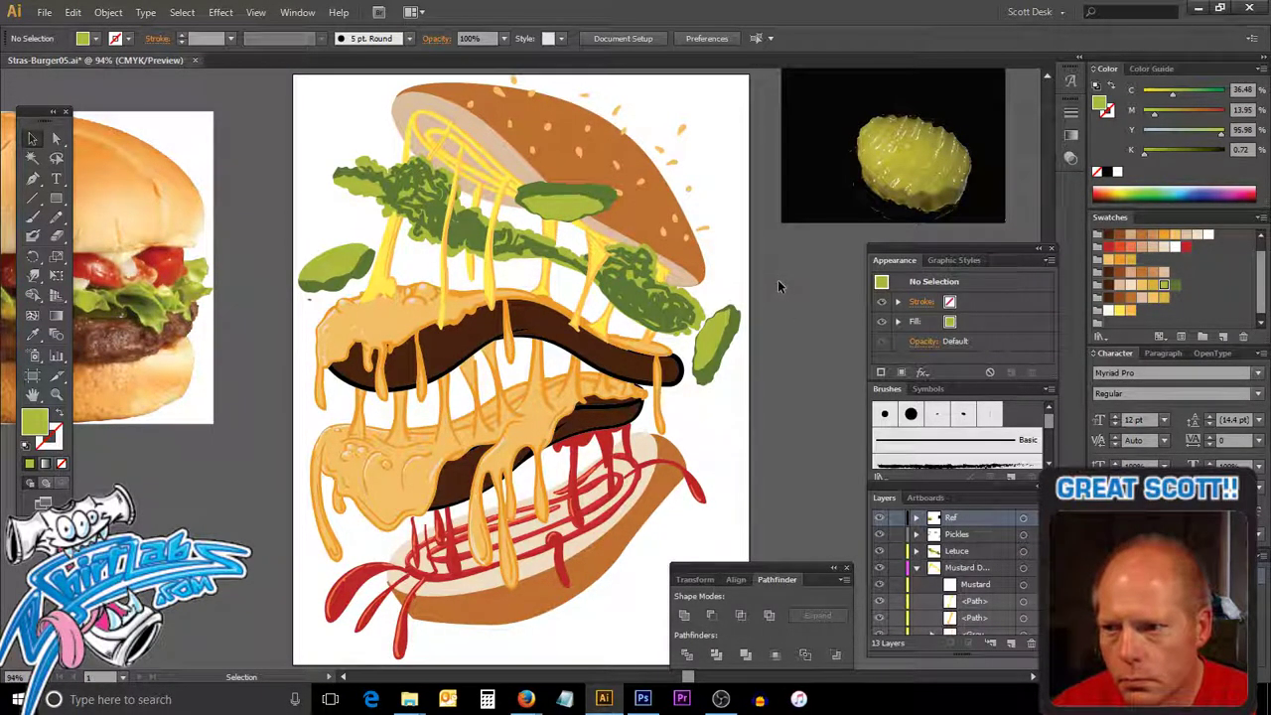
{"action": "double_click", "coordinate": [944, 176]}
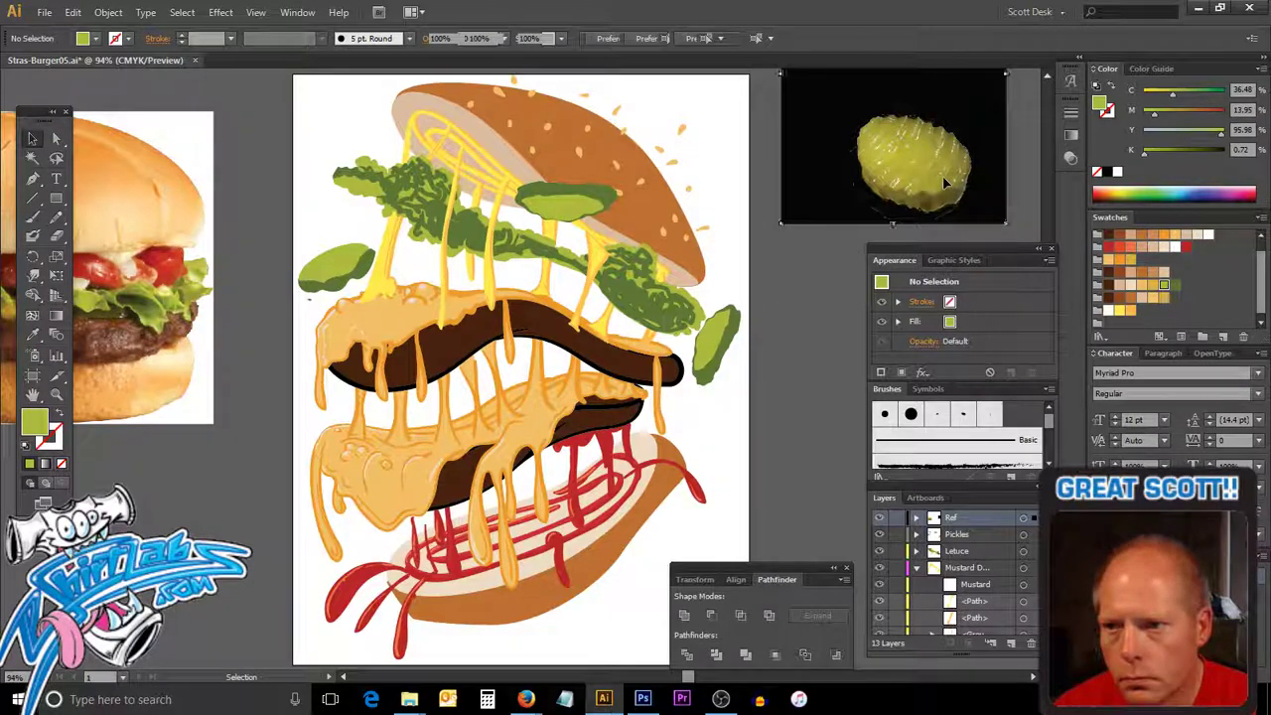
{"action": "right_click", "coordinate": [934, 188]}
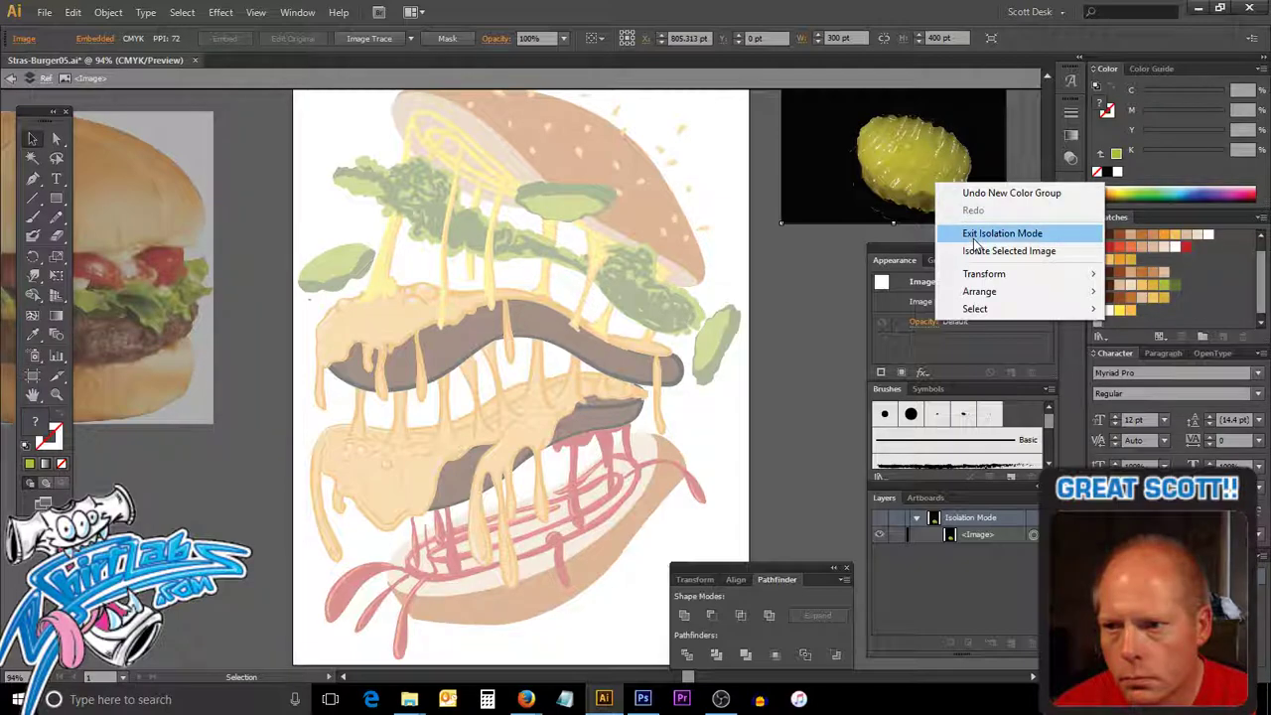
{"action": "left_click", "coordinate": [975, 237]}
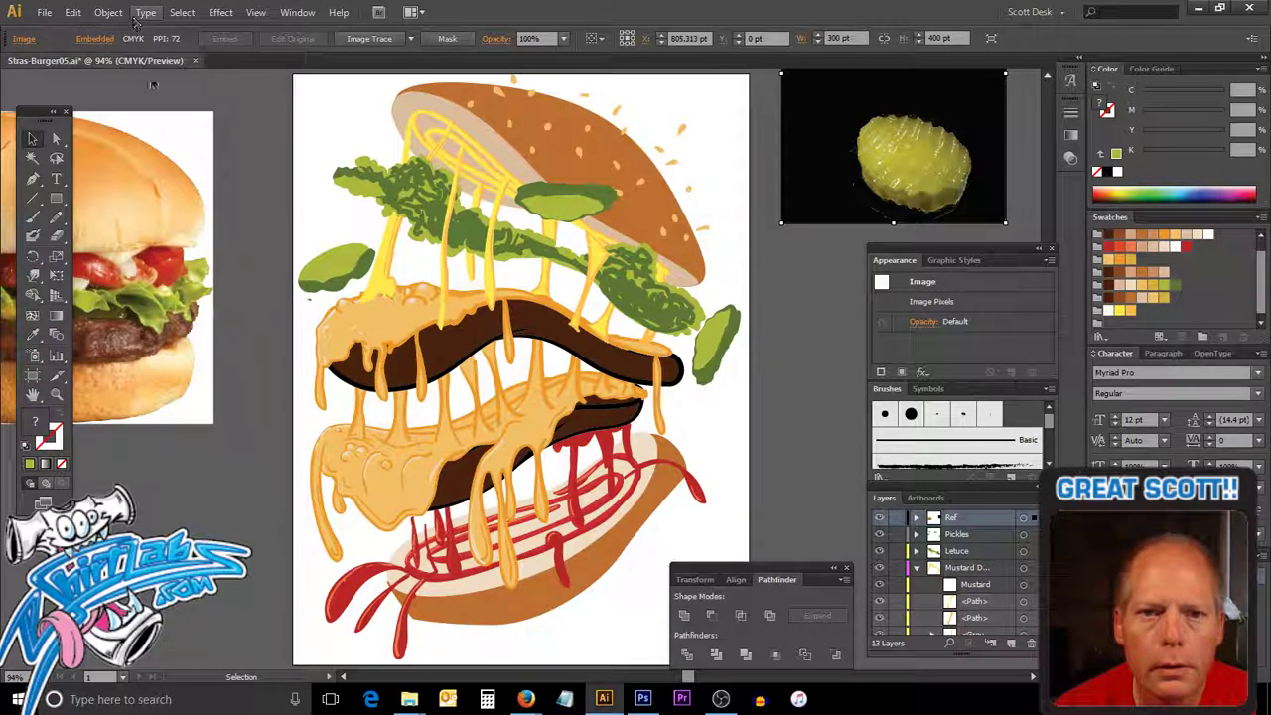
Image Trace the pickle photo with the 6 Colors preset and dismiss the colour group error.
{"action": "left_click", "coordinate": [384, 37]}
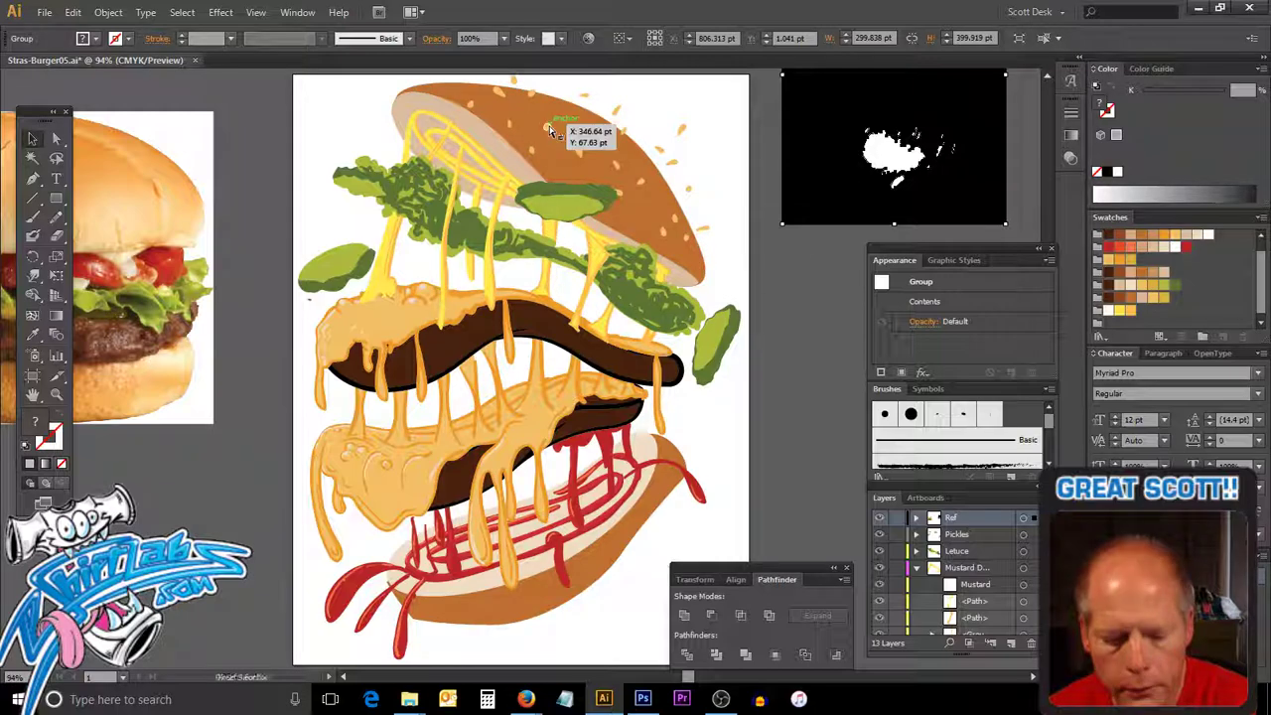
{"action": "key", "text": "ctrl+z"}
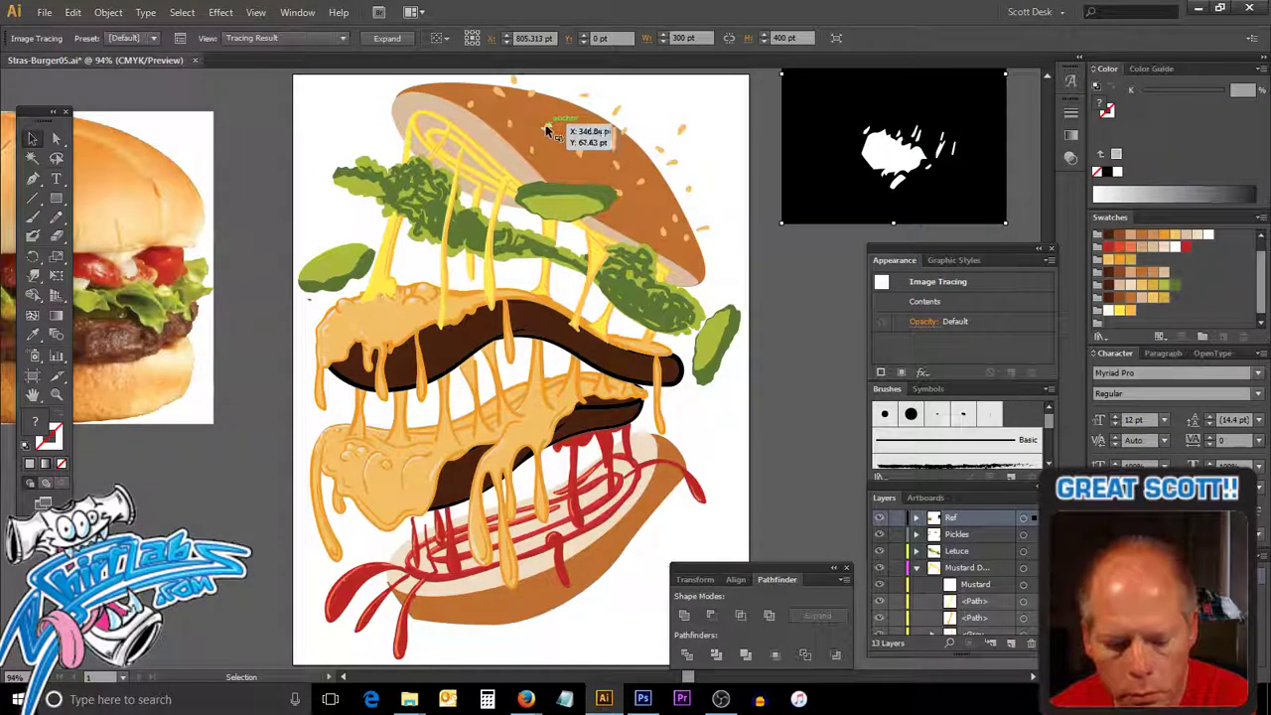
{"action": "key", "text": "ctrl+z"}
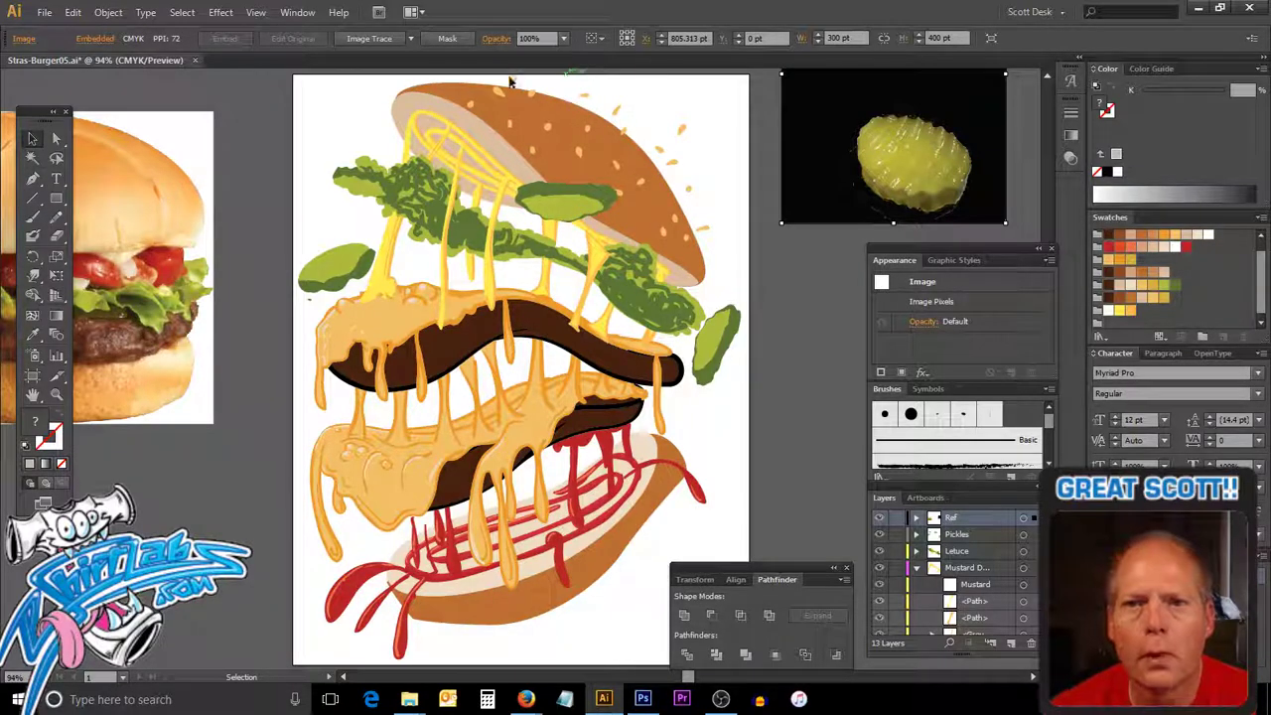
{"action": "left_click", "coordinate": [408, 39]}
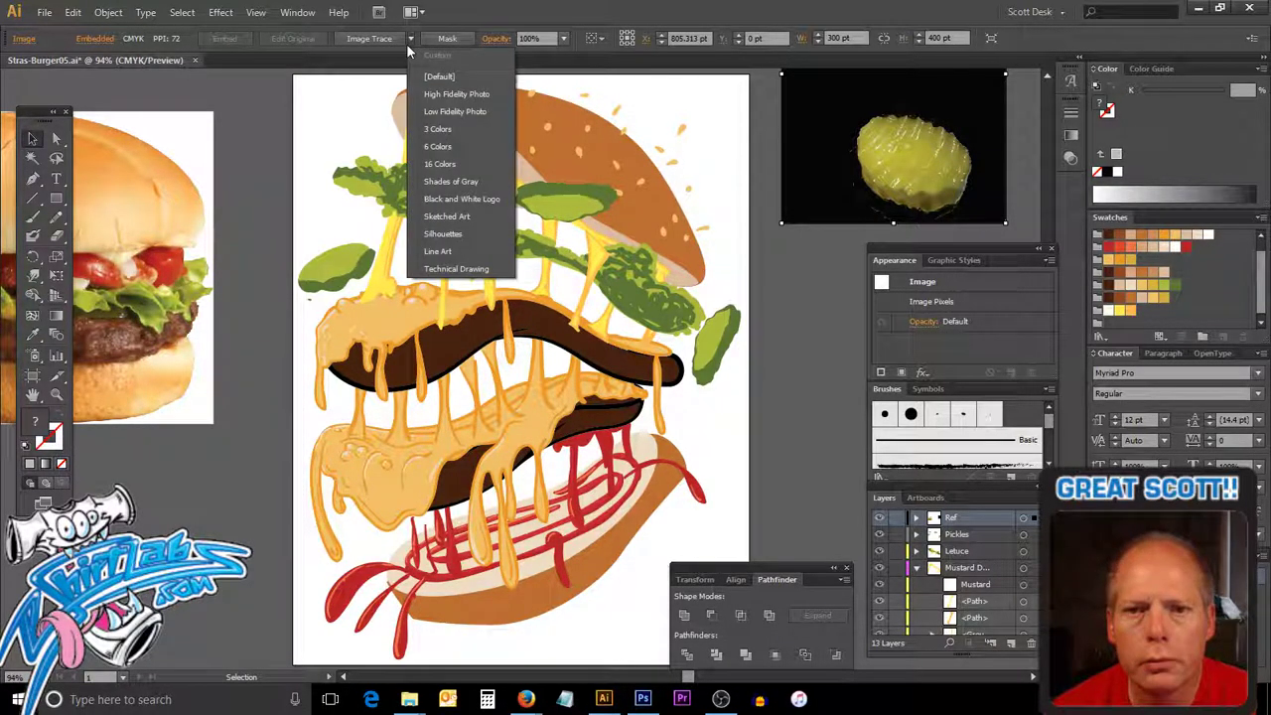
{"action": "left_click", "coordinate": [477, 148]}
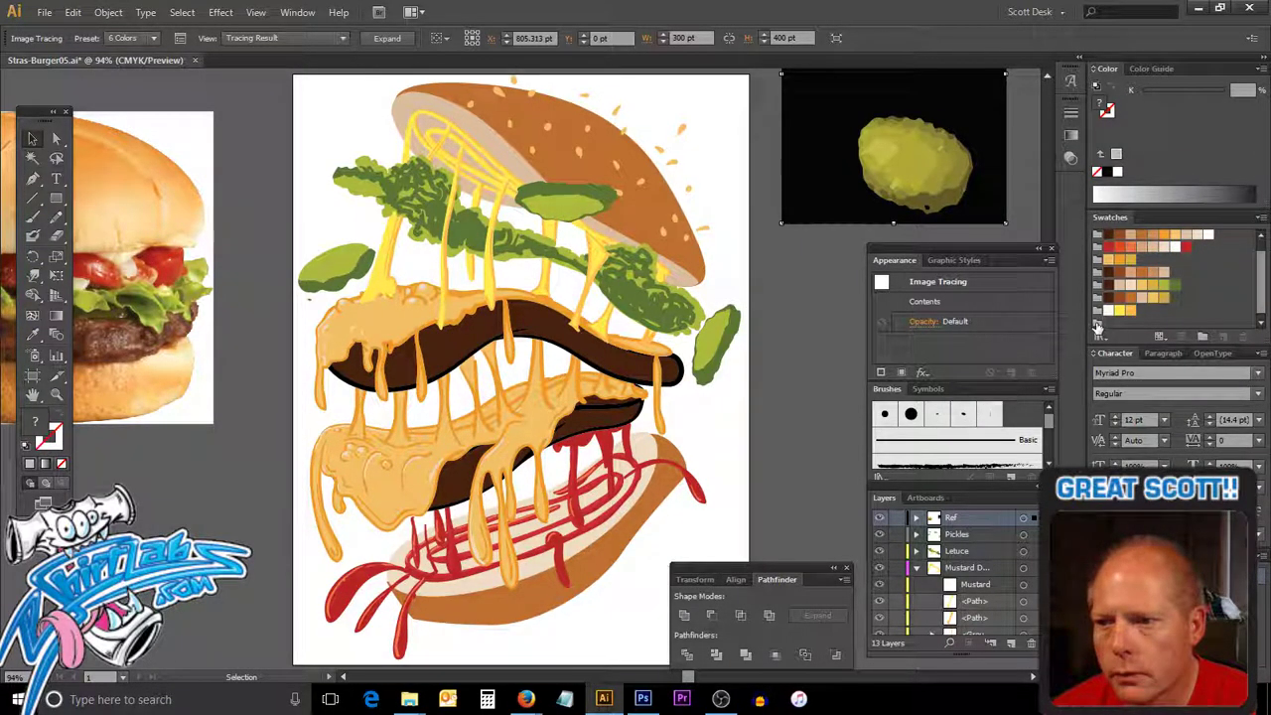
{"action": "left_click", "coordinate": [1182, 338]}
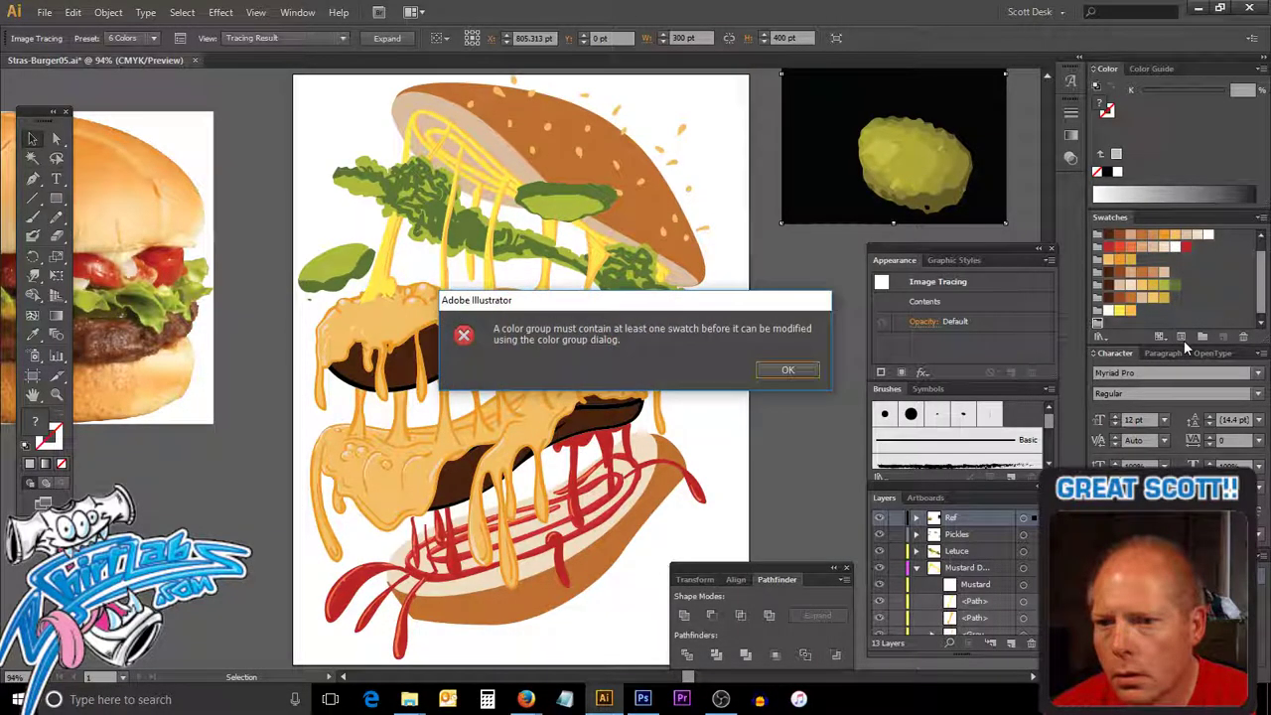
{"action": "left_click", "coordinate": [784, 373]}
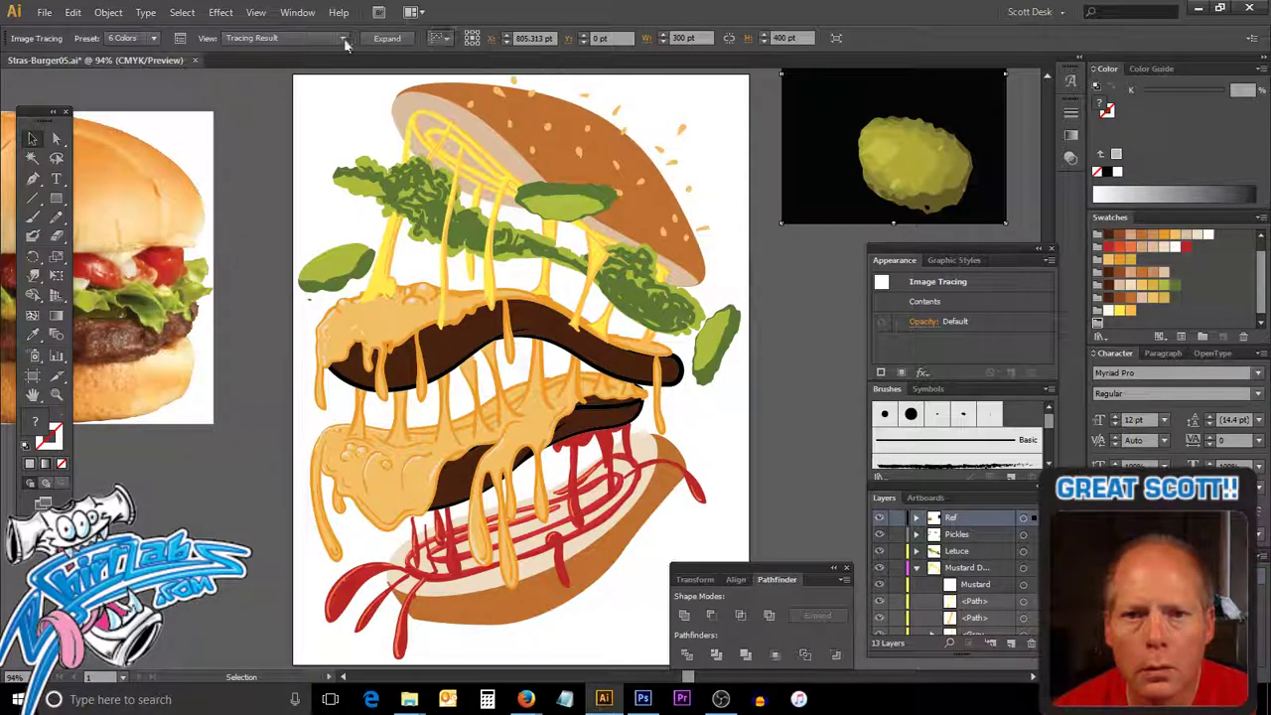
{"action": "left_click", "coordinate": [316, 36]}
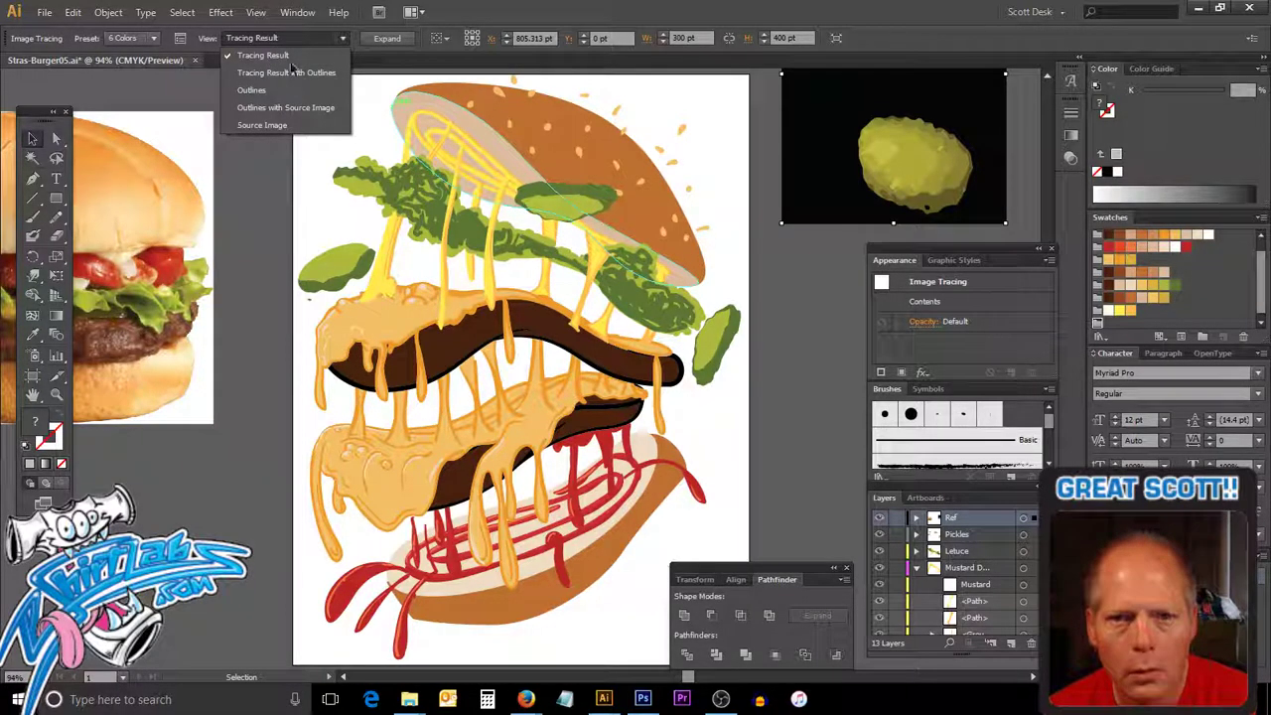
{"action": "left_click", "coordinate": [267, 54]}
{"action": "left_click", "coordinate": [277, 40]}
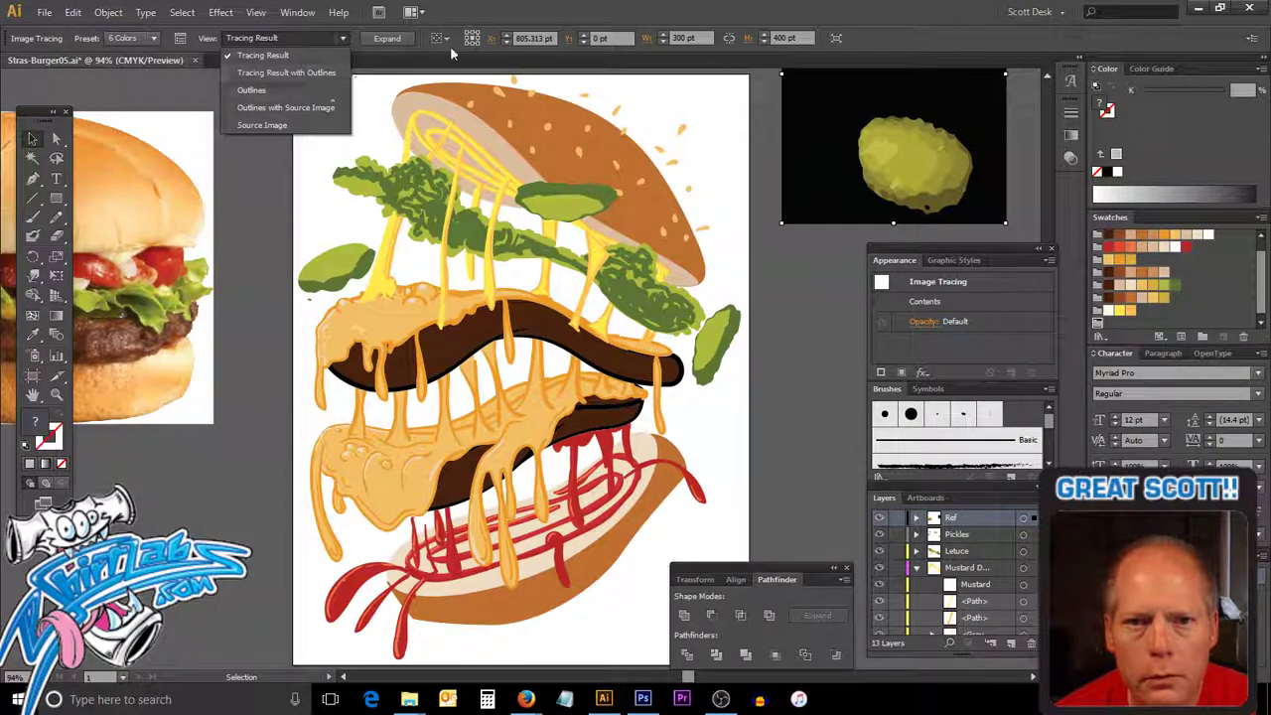
{"action": "left_click", "coordinate": [387, 38]}
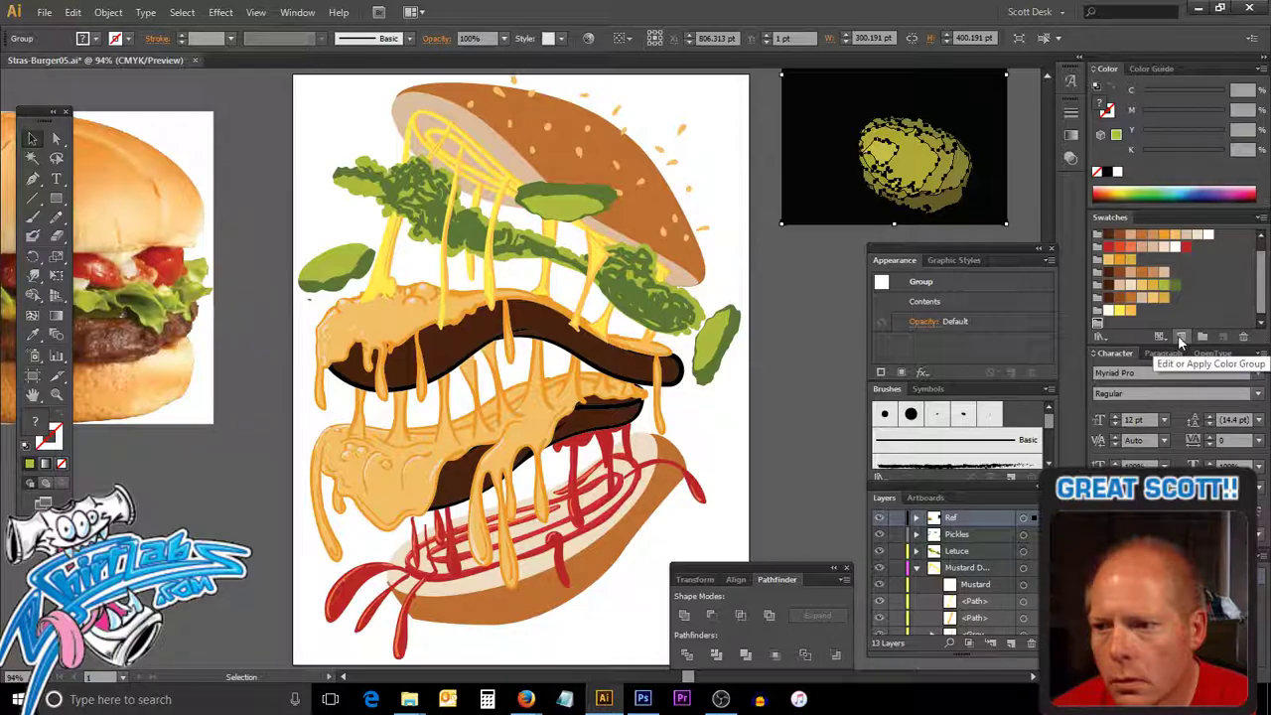
{"action": "left_click", "coordinate": [1183, 339]}
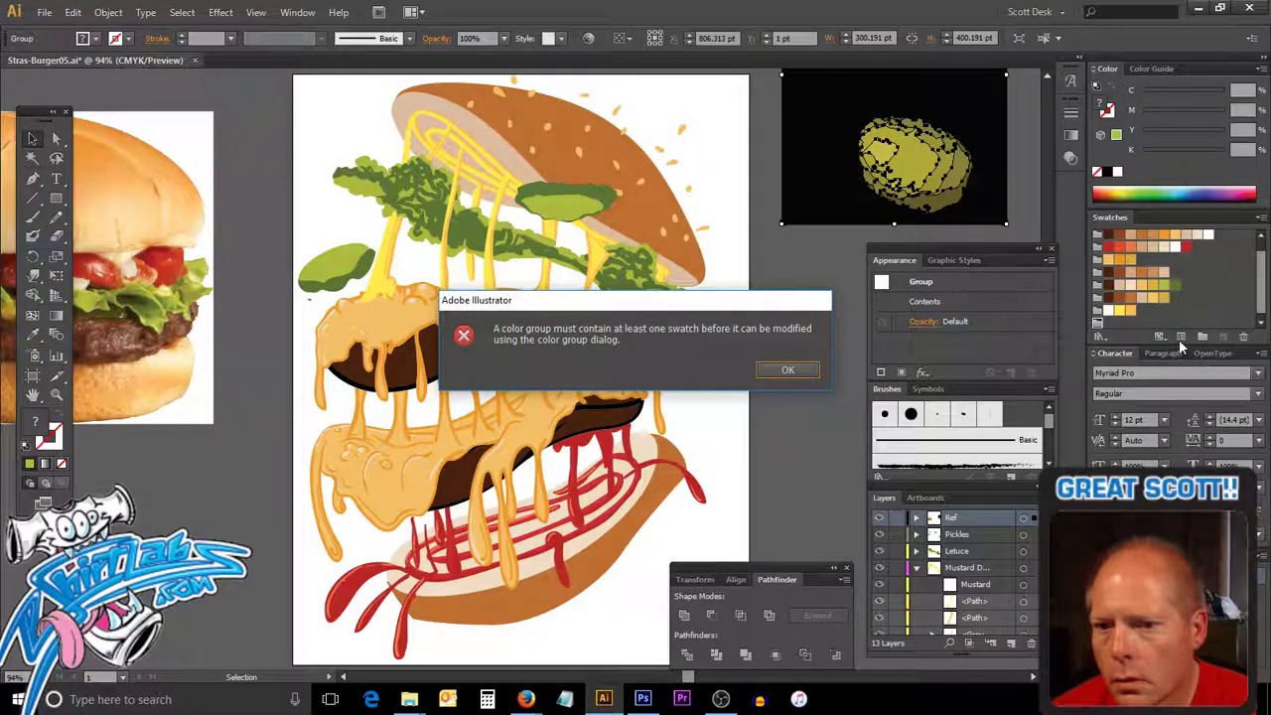
{"action": "left_click", "coordinate": [785, 371]}
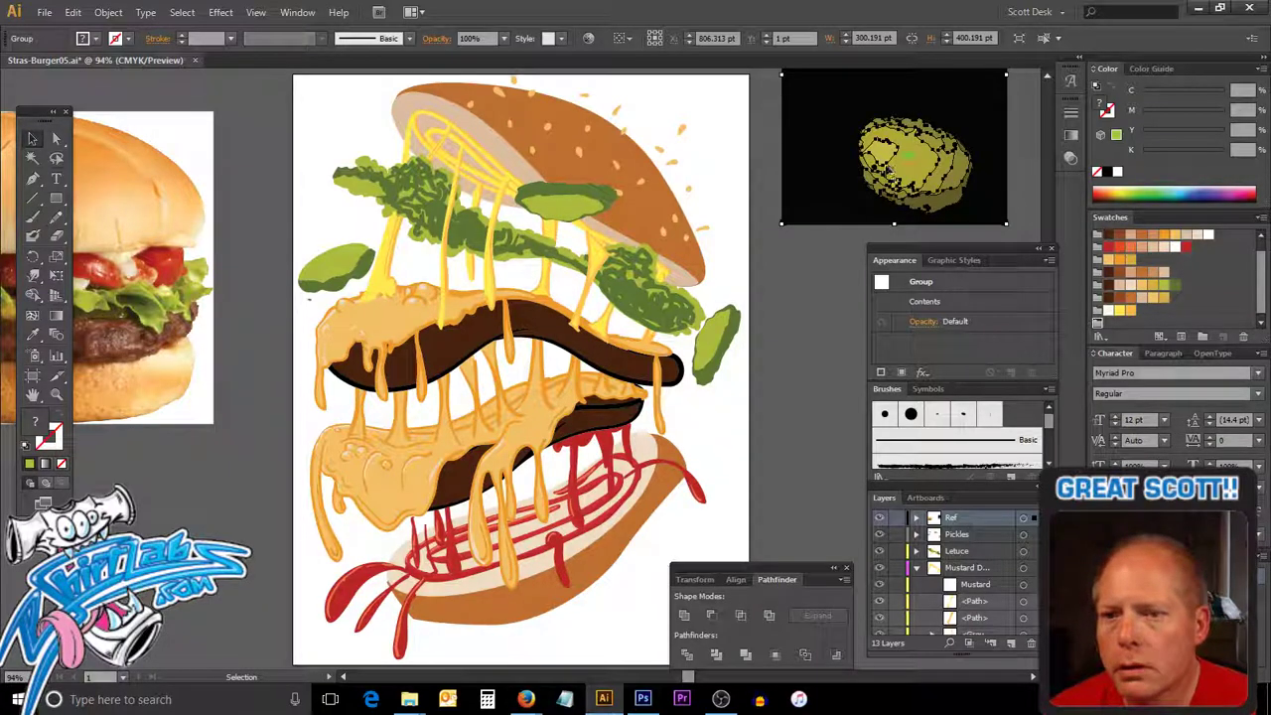
{"action": "left_click", "coordinate": [830, 268]}
{"action": "left_click_drag", "start_coordinate": [926, 172], "coordinate": [878, 188]}
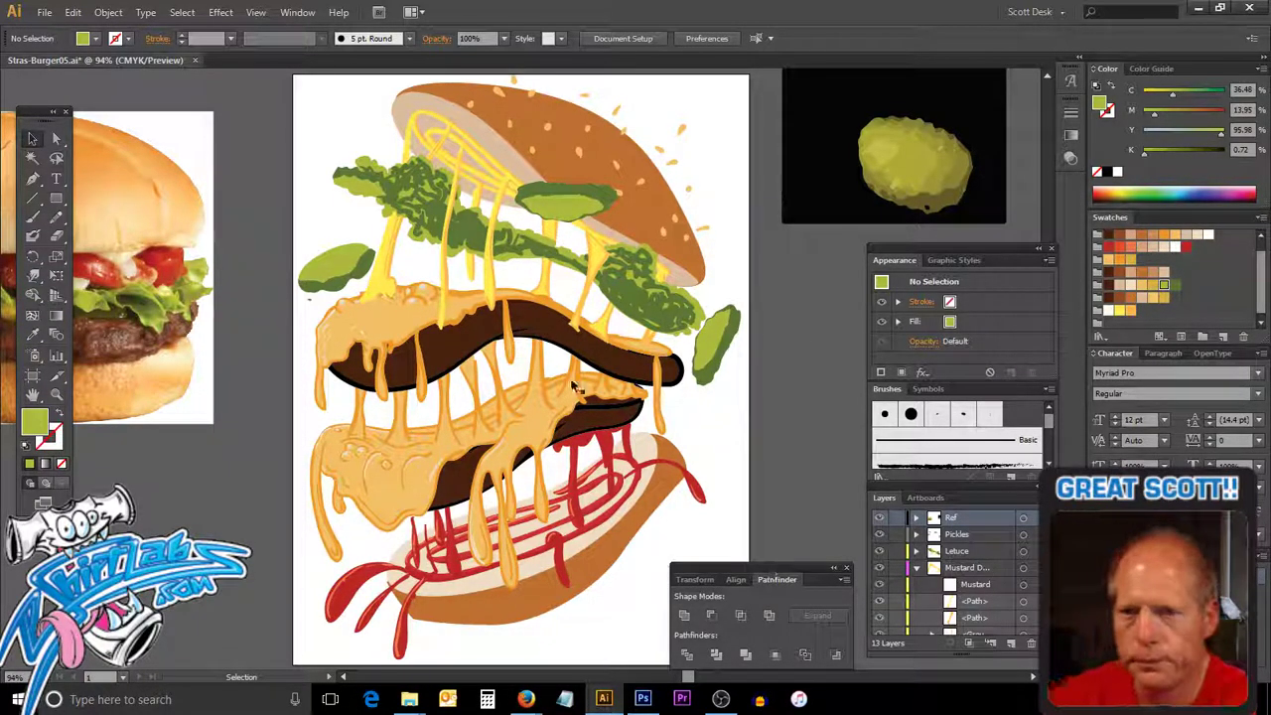
Delete the black background compound path behind the traced pickle.
{"action": "left_click_drag", "start_coordinate": [914, 134], "coordinate": [939, 169]}
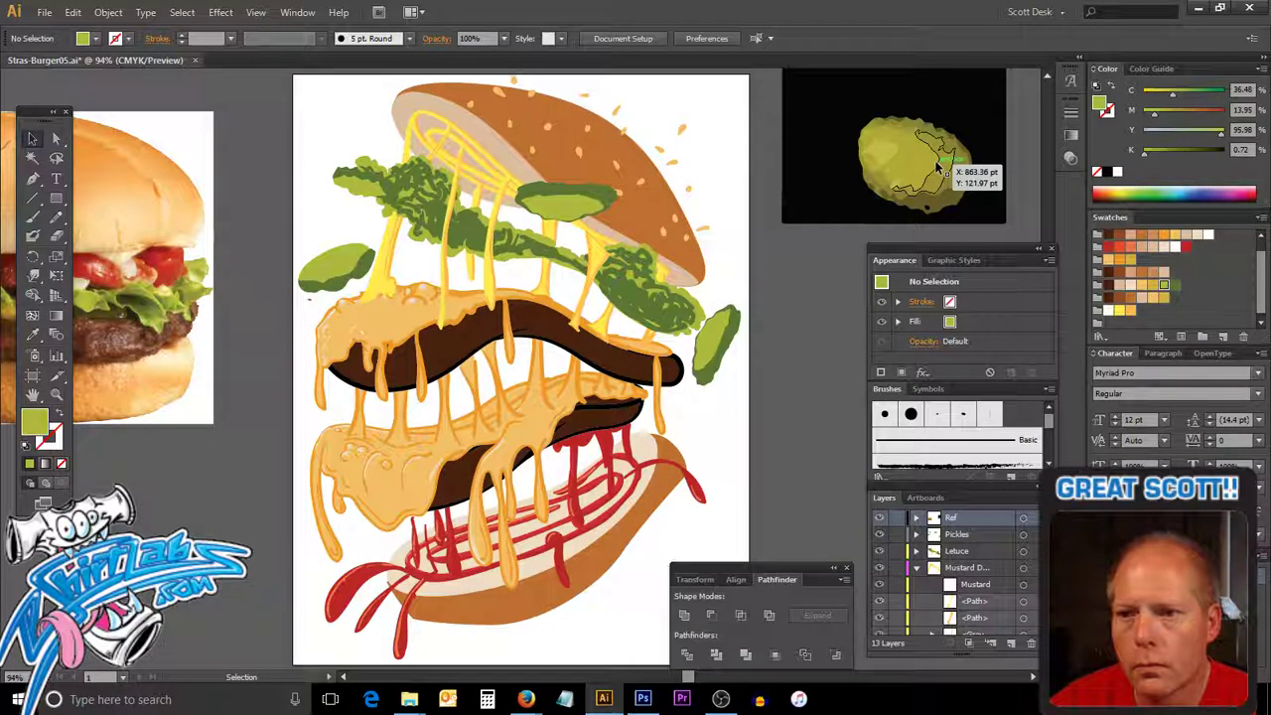
{"action": "left_click", "coordinate": [812, 182]}
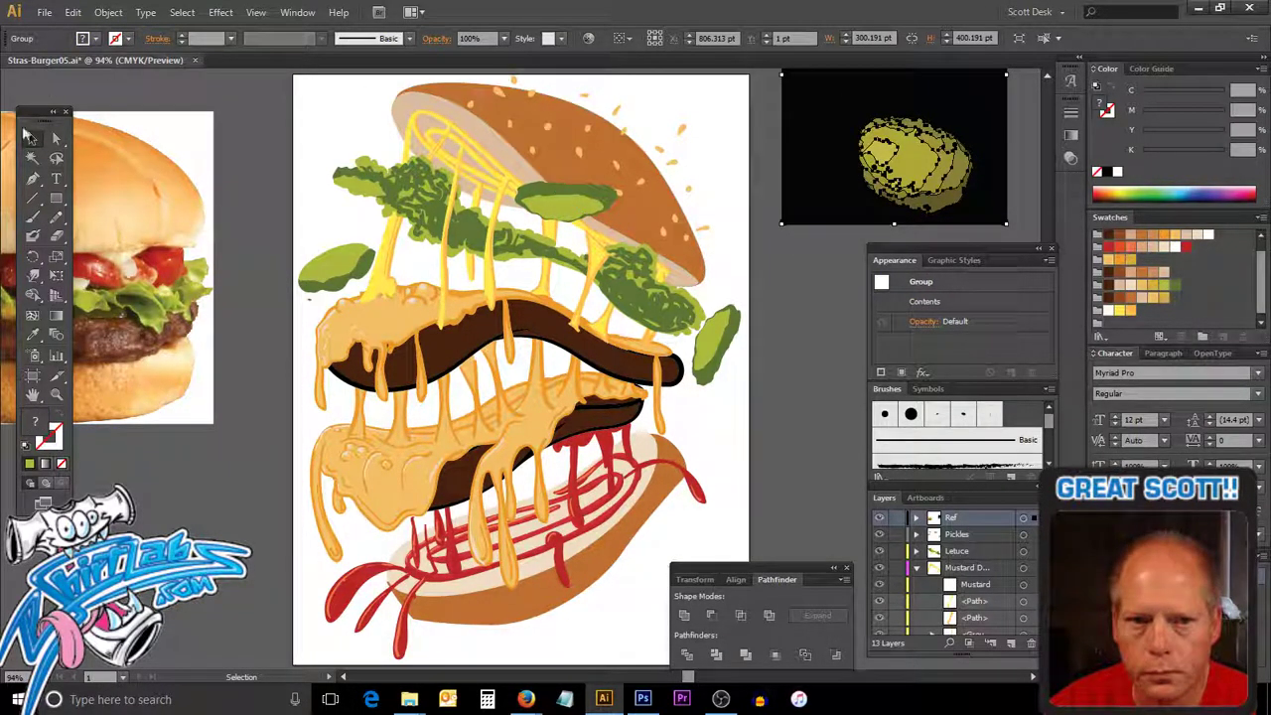
{"action": "left_click", "coordinate": [56, 140]}
{"action": "left_click", "coordinate": [832, 216]}
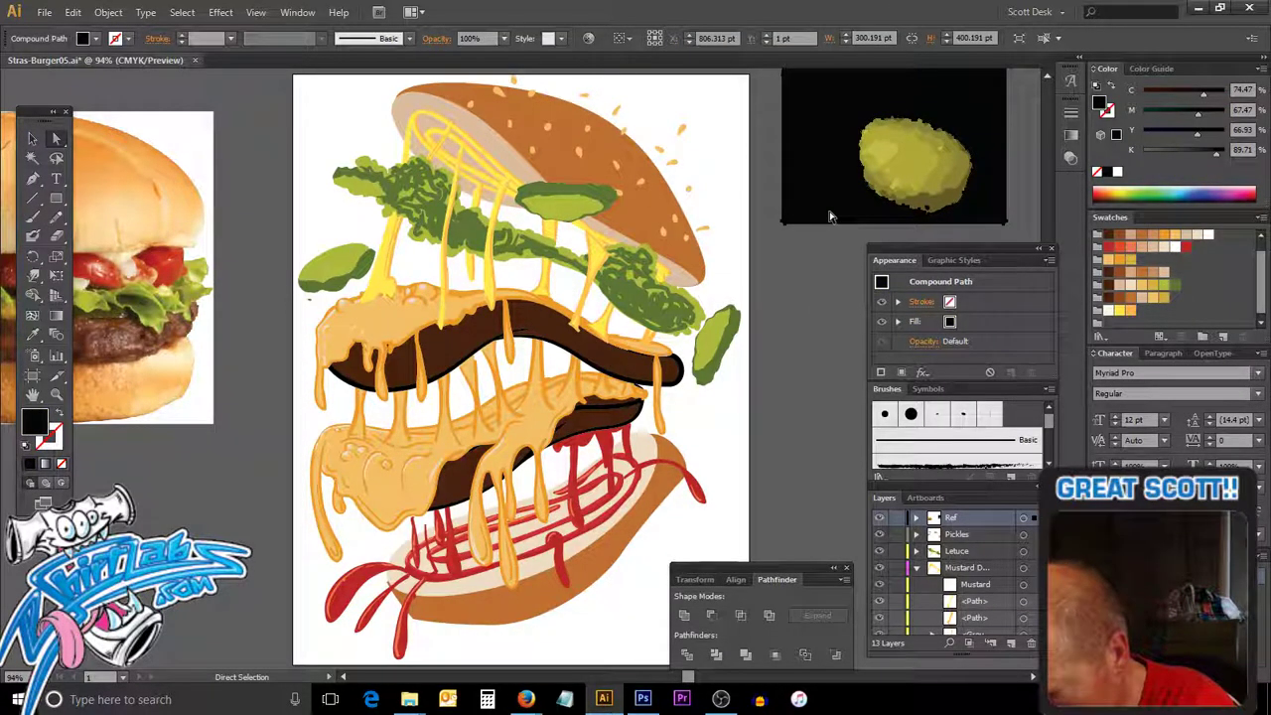
{"action": "key", "text": "Delete"}
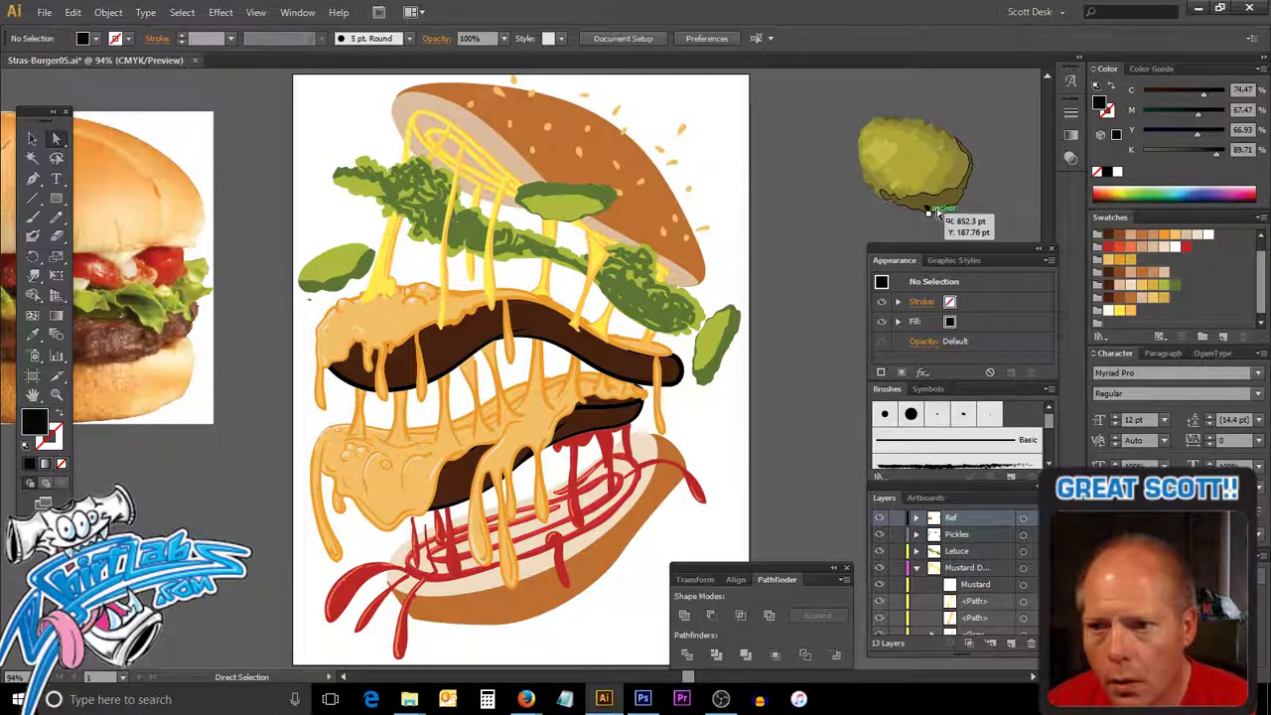
Return to the Selection tool and select the whole traced pickle group.
{"action": "left_click", "coordinate": [928, 211]}
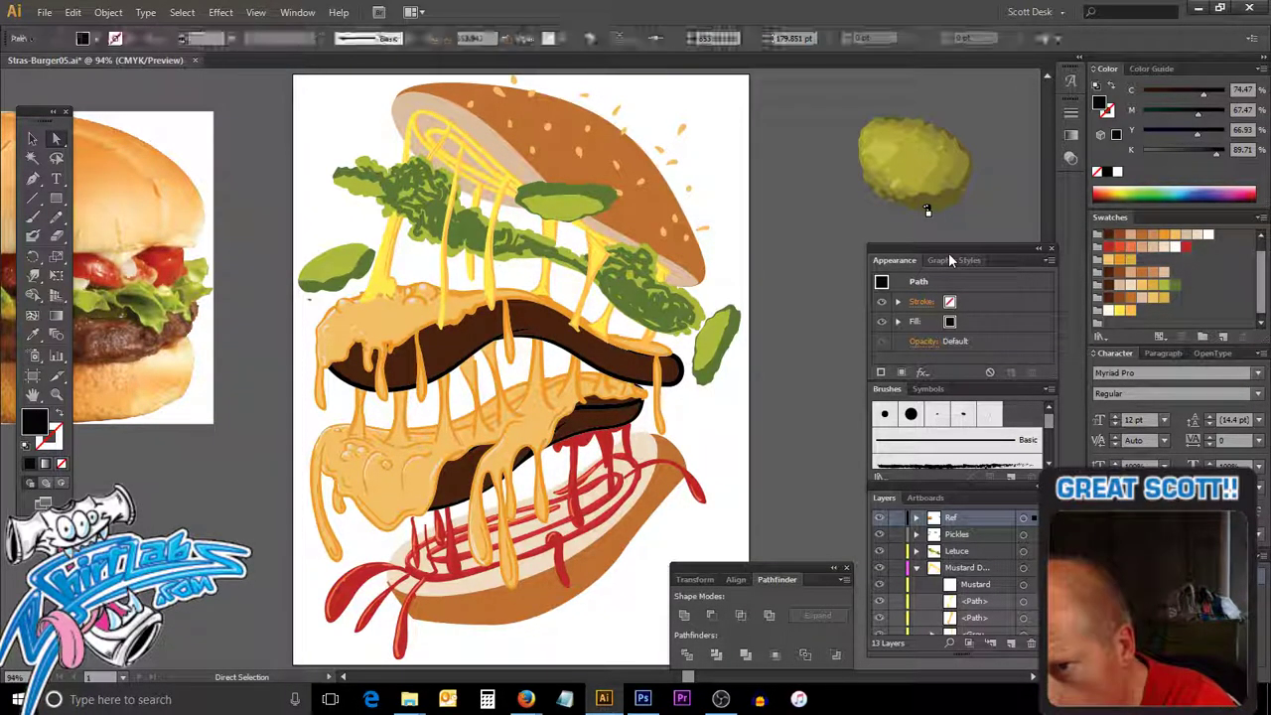
{"action": "key", "text": "ctrl+shift+a"}
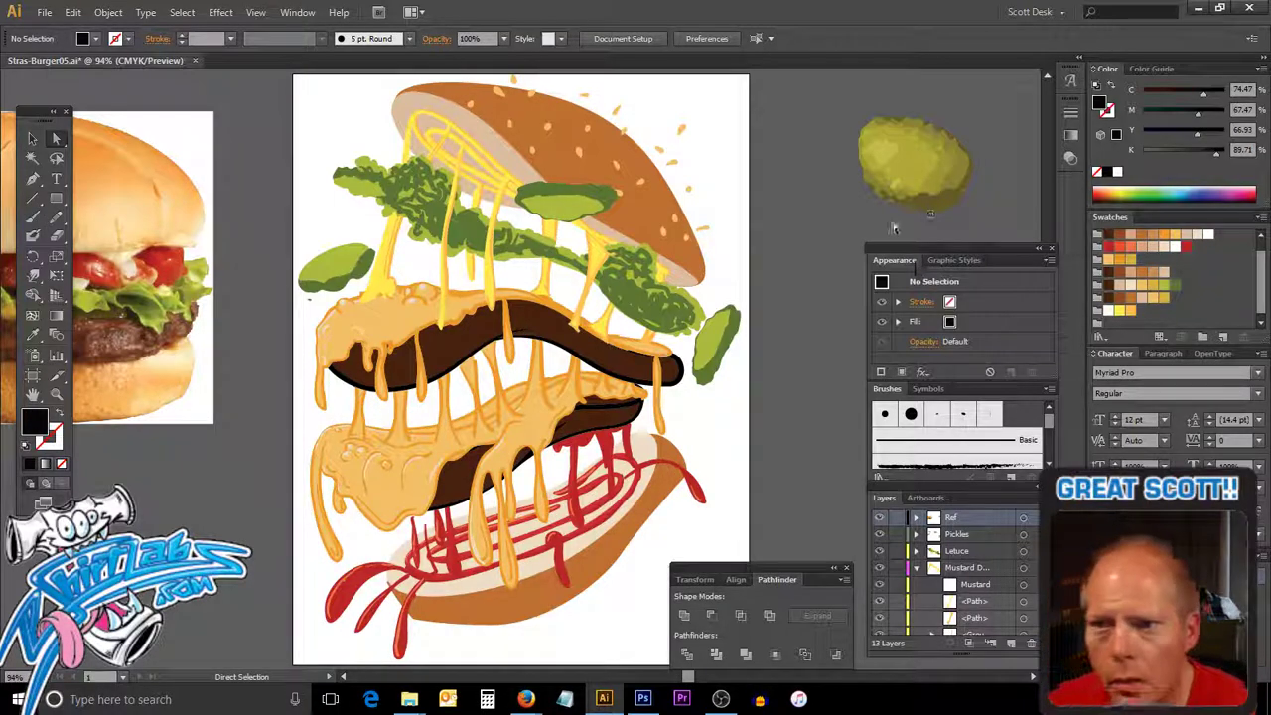
{"action": "key", "text": "v"}
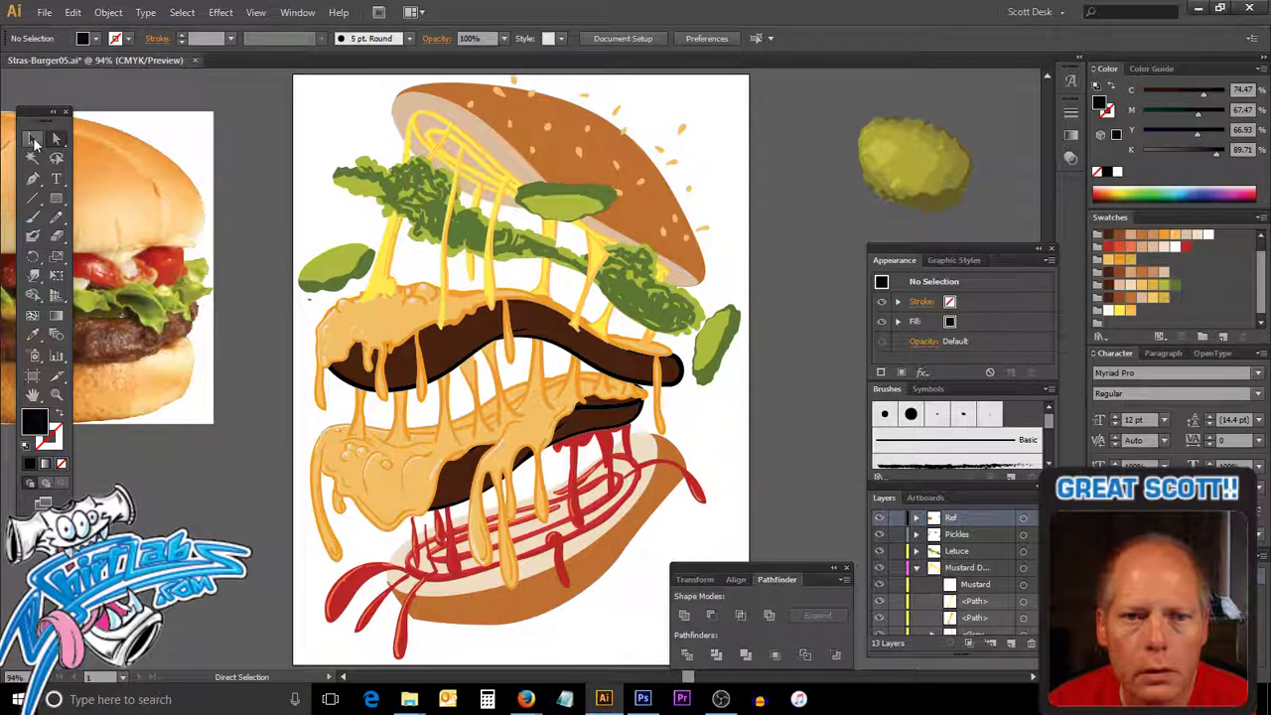
{"action": "left_click", "coordinate": [934, 171]}
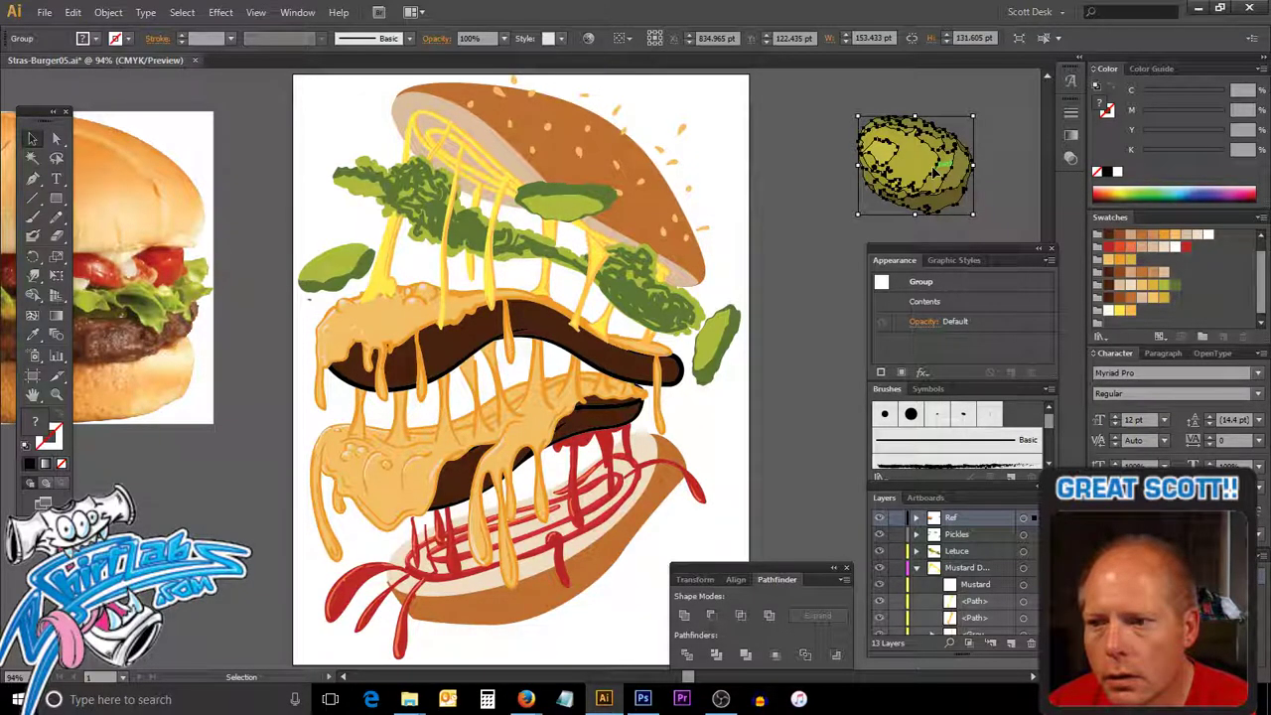
{"action": "left_click_drag", "start_coordinate": [915, 159], "coordinate": [1096, 322]}
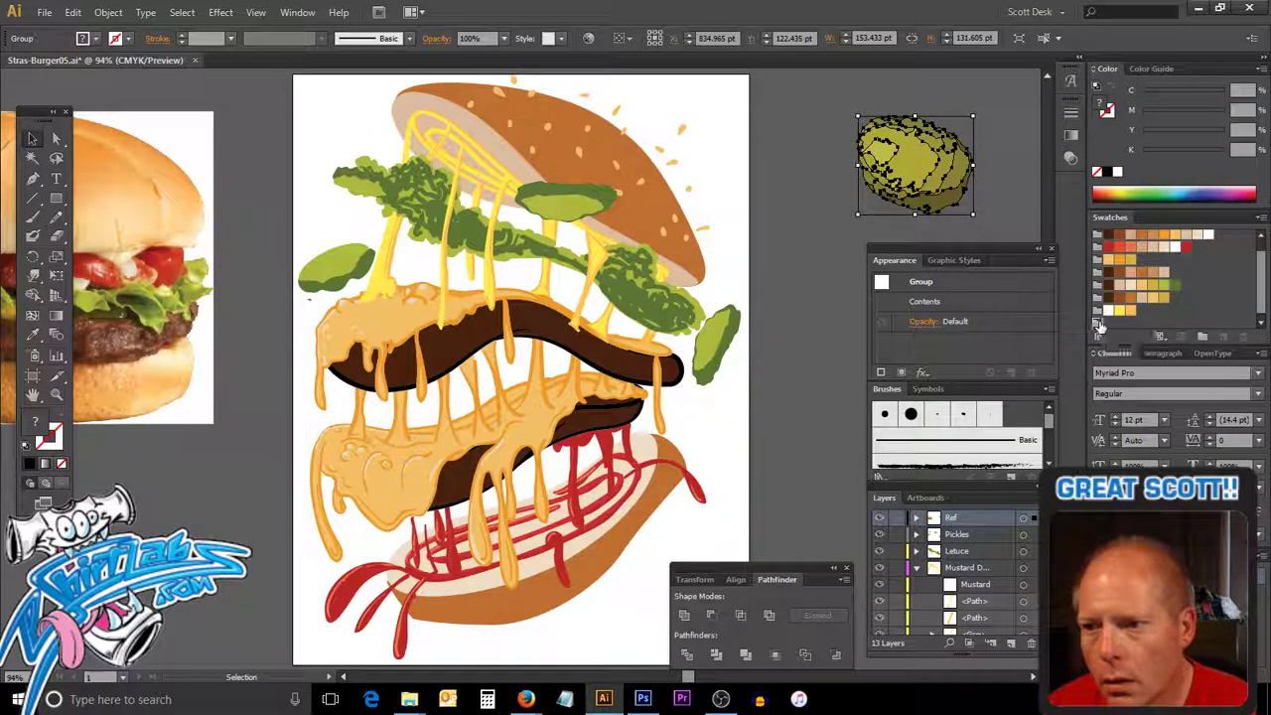
{"action": "left_click", "coordinate": [1019, 206]}
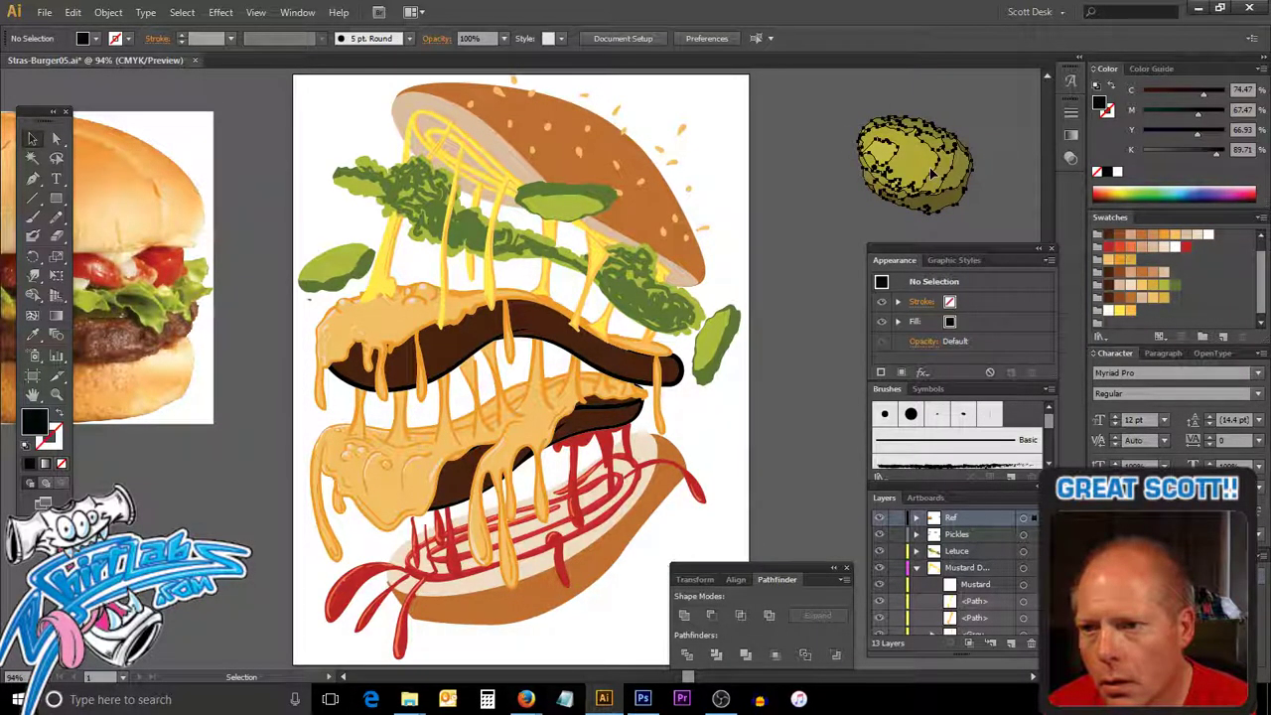
Save the pickle group as New Pattern Swatch 1, apply it, then choose to delete it.
{"action": "mouse_move", "coordinate": [933, 174]}
{"action": "left_mouse_down"}
{"action": "mouse_move", "coordinate": [1187, 325]}
{"action": "mouse_move", "coordinate": [1177, 322]}
{"action": "left_mouse_up"}
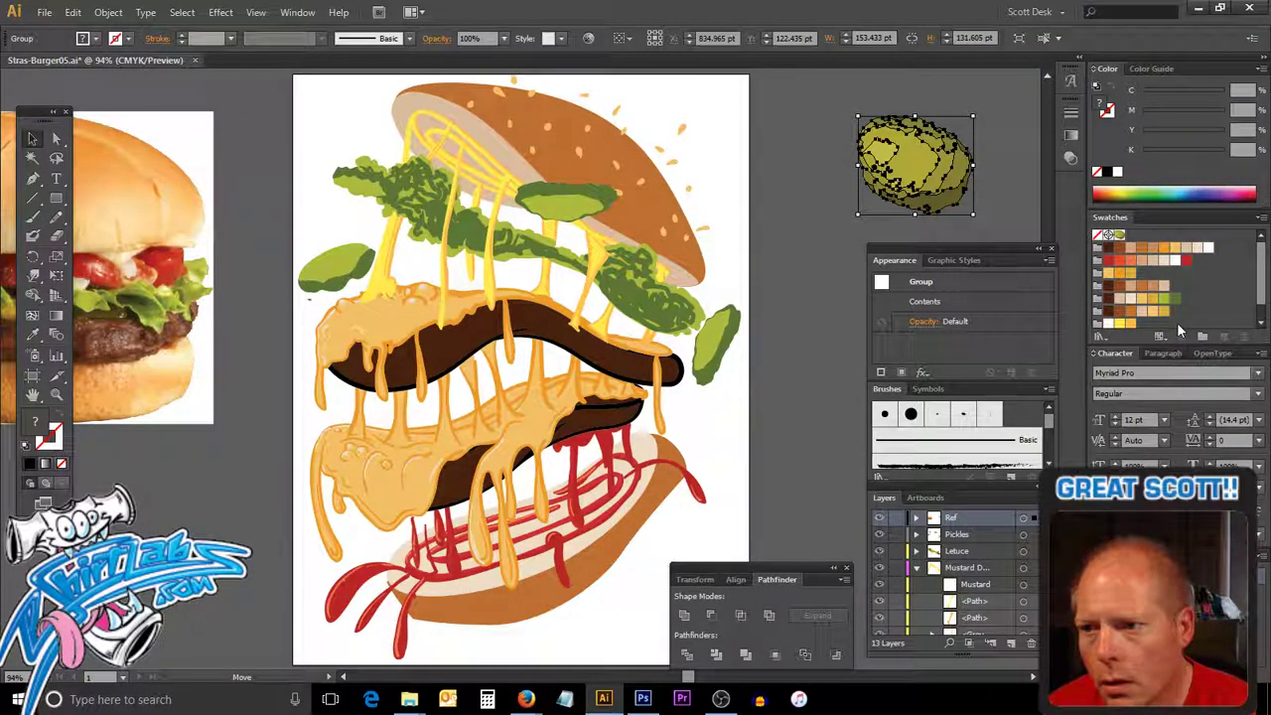
{"action": "left_click", "coordinate": [1120, 236]}
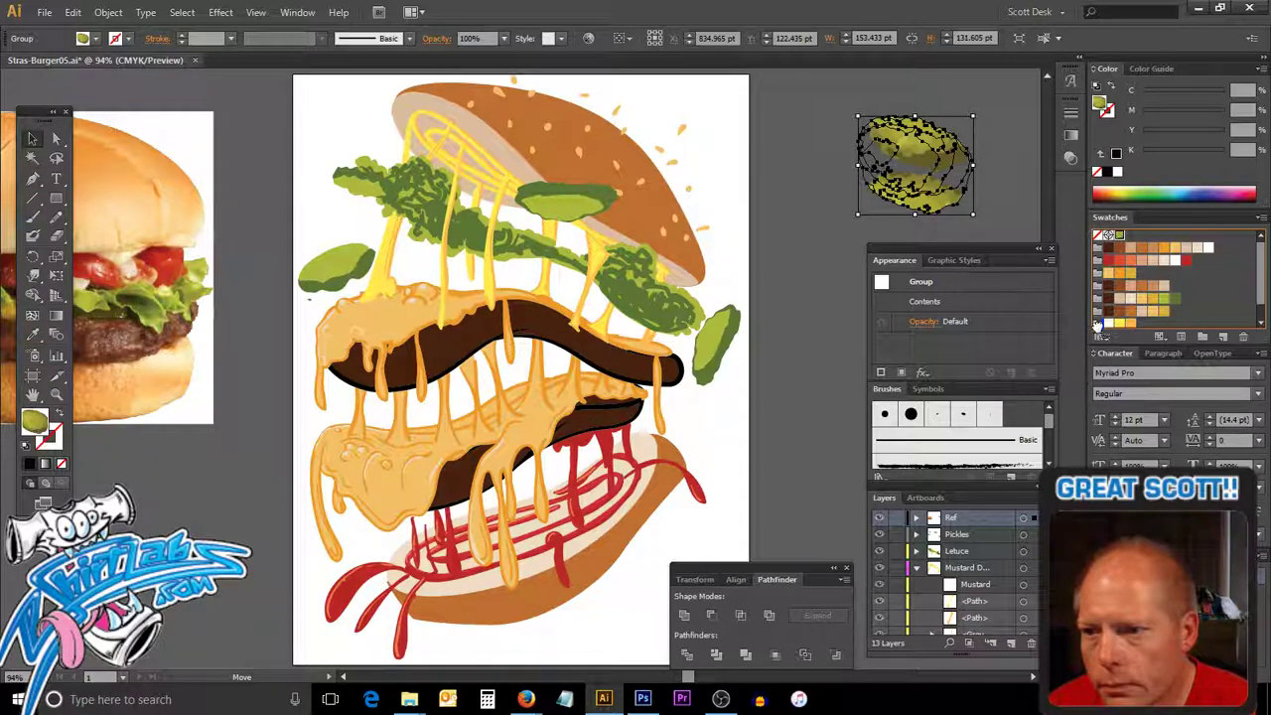
{"action": "left_click_drag", "start_coordinate": [1181, 245], "coordinate": [1163, 248]}
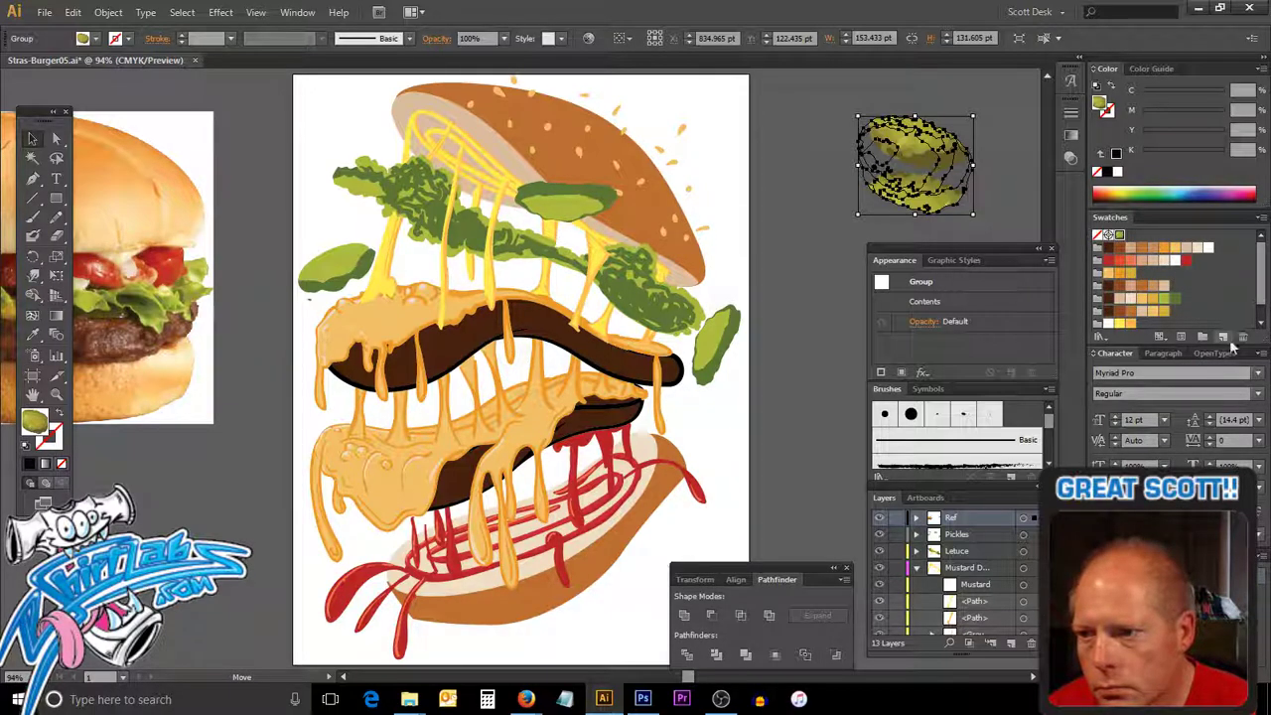
{"action": "left_click", "coordinate": [1241, 338]}
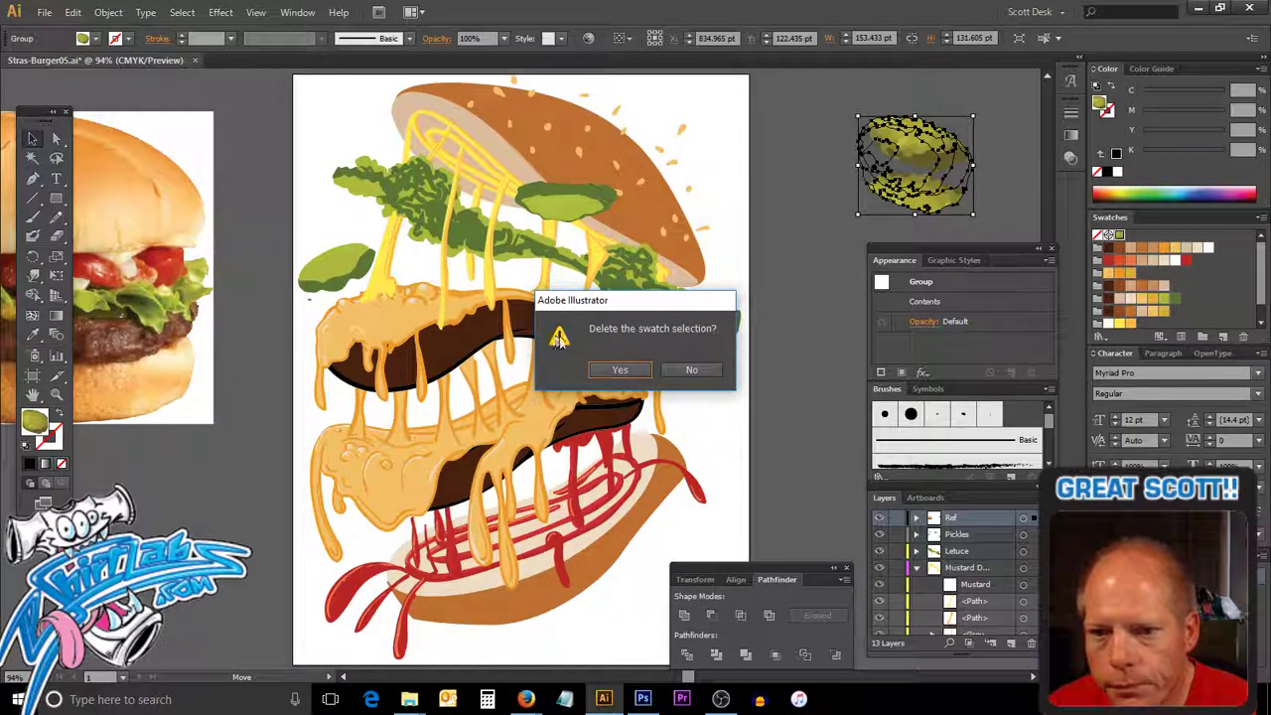
Confirm deleting New Pattern Swatch 1 and undo to restore the pickle's original shaded fill.
{"action": "left_click", "coordinate": [640, 375]}
{"action": "left_click", "coordinate": [805, 239]}
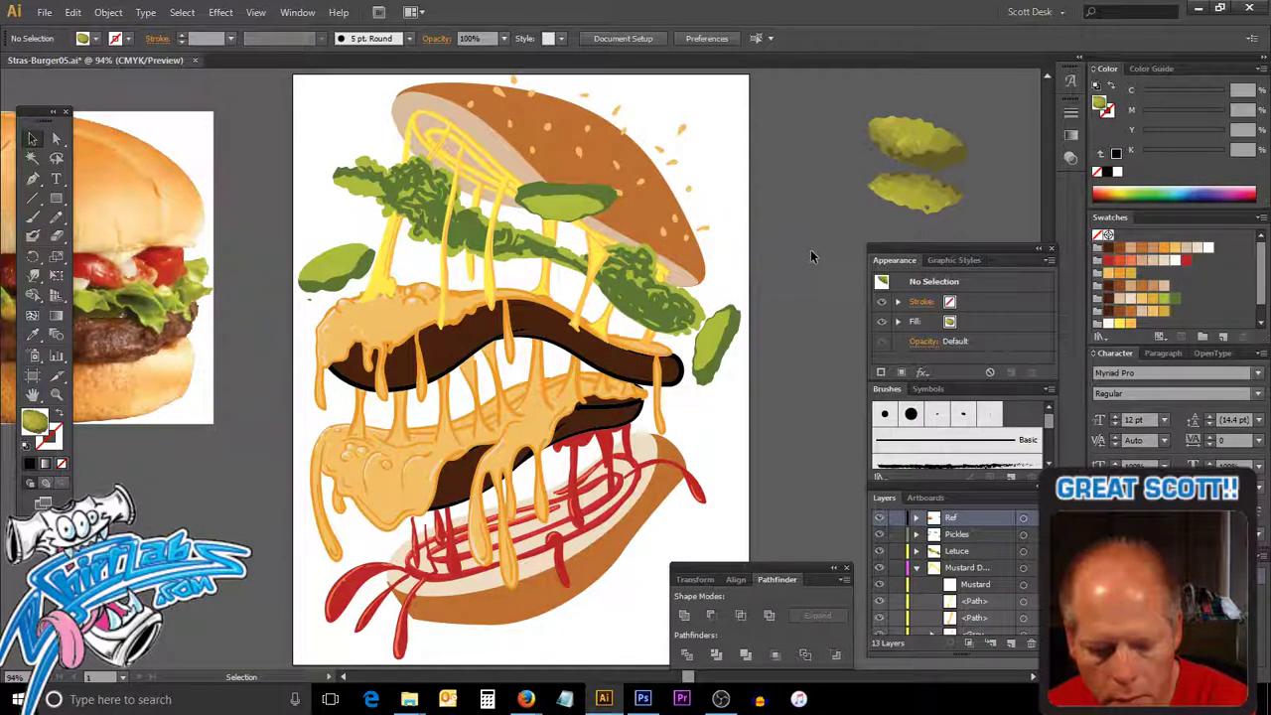
{"action": "key", "text": "a"}
{"action": "key", "text": "ctrl+a"}
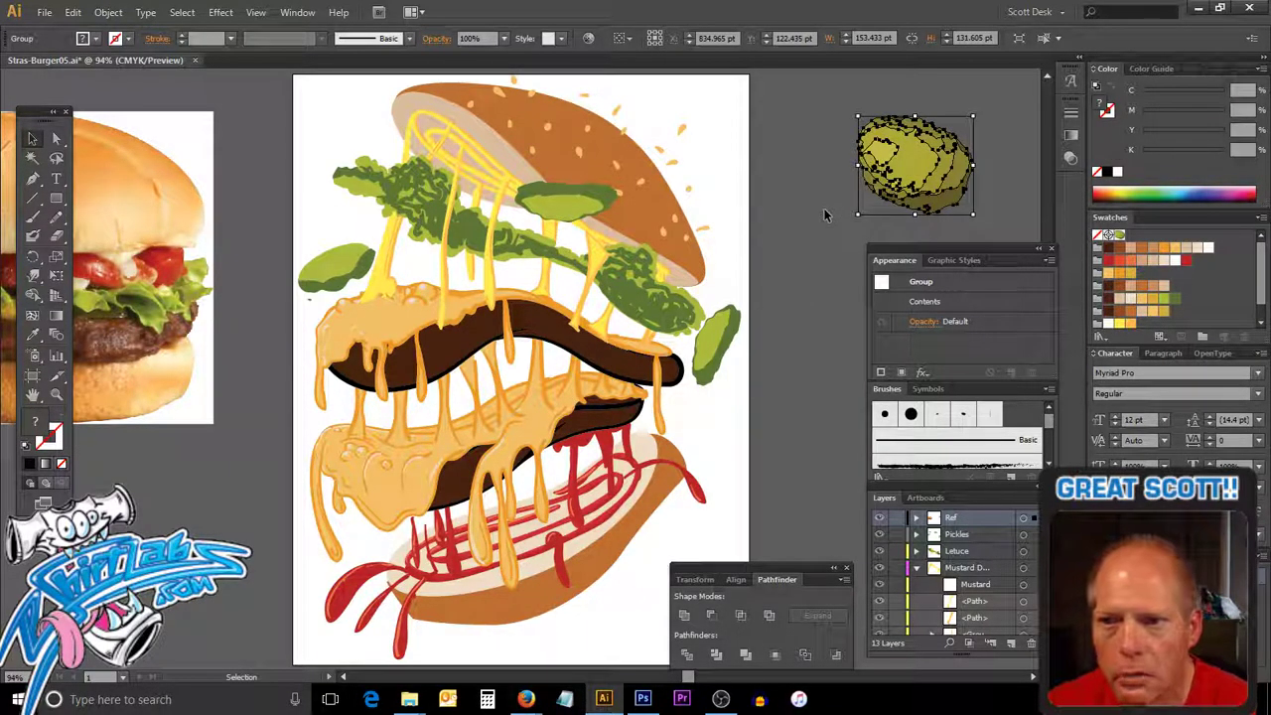
{"action": "key", "text": "ctrl+z"}
Reselect the traced pickle group, opening and closing its context menu along the way.
{"action": "left_click", "coordinate": [823, 213]}
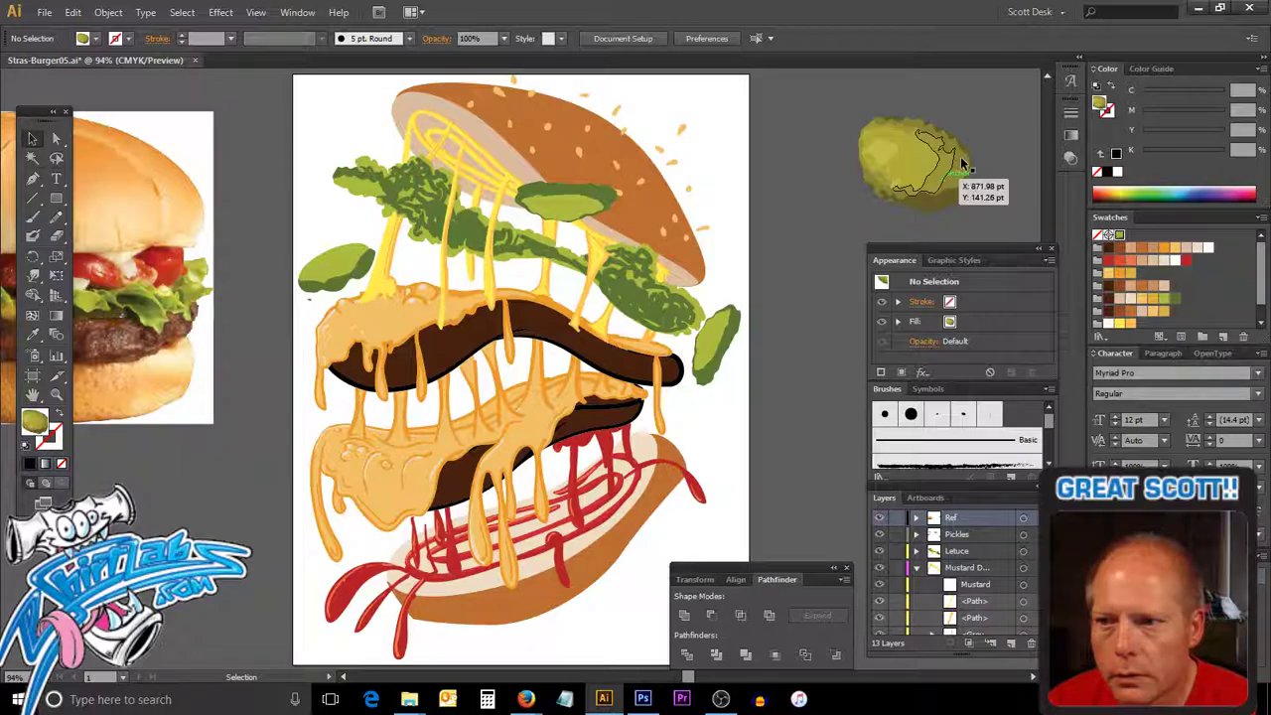
{"action": "left_click", "coordinate": [914, 161]}
{"action": "right_click", "coordinate": [912, 159]}
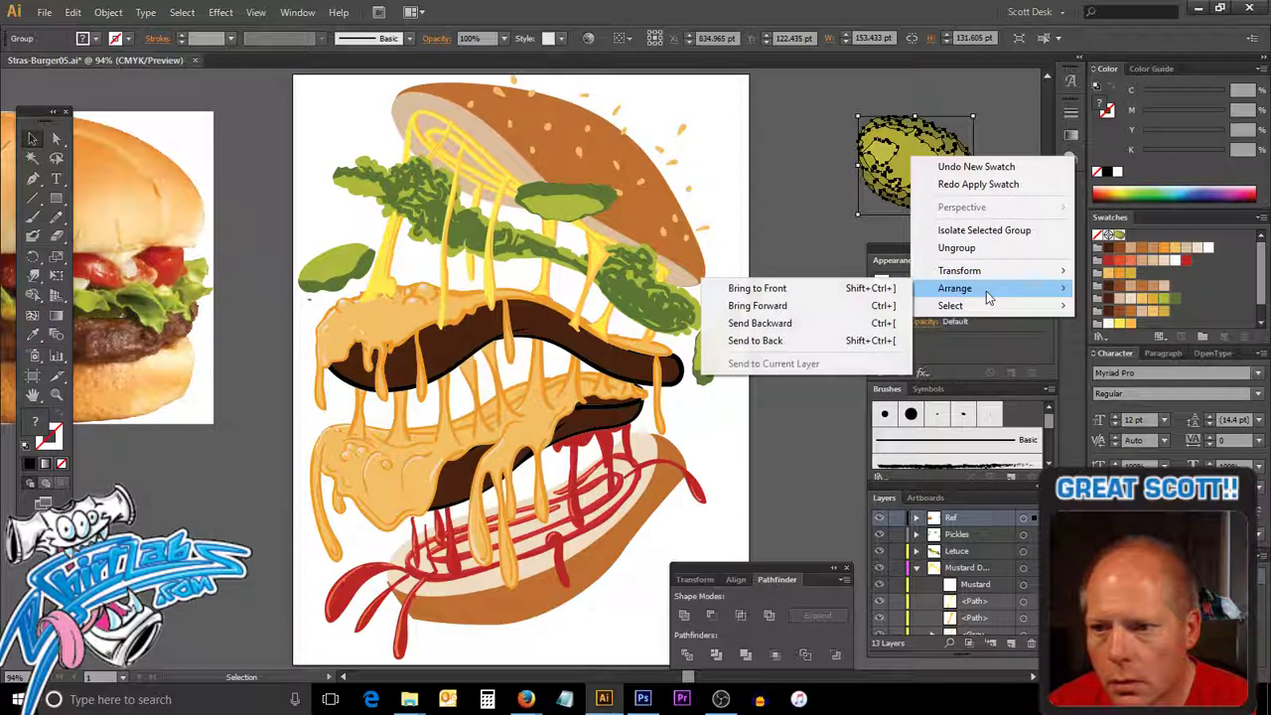
{"action": "mouse_move", "coordinate": [951, 305]}
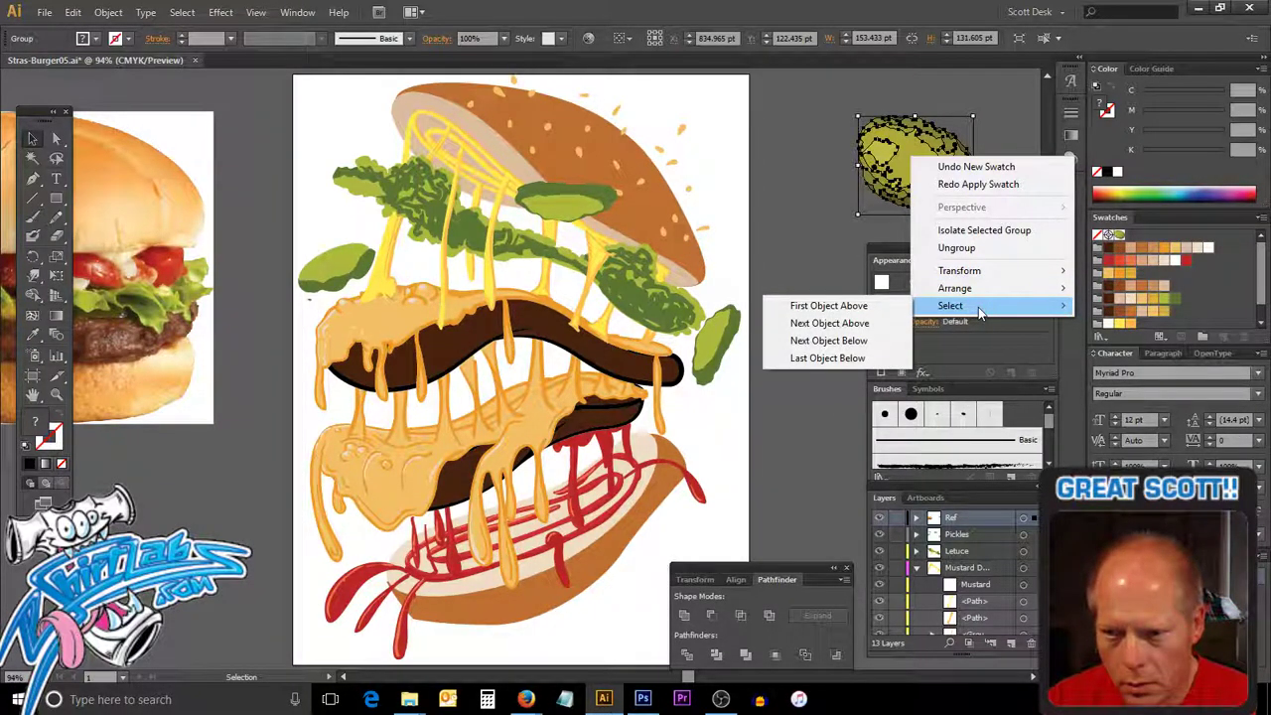
{"action": "left_click", "coordinate": [806, 220]}
{"action": "scroll", "coordinate": [1150, 304], "scroll_direction": "down", "scroll_amount": 2}
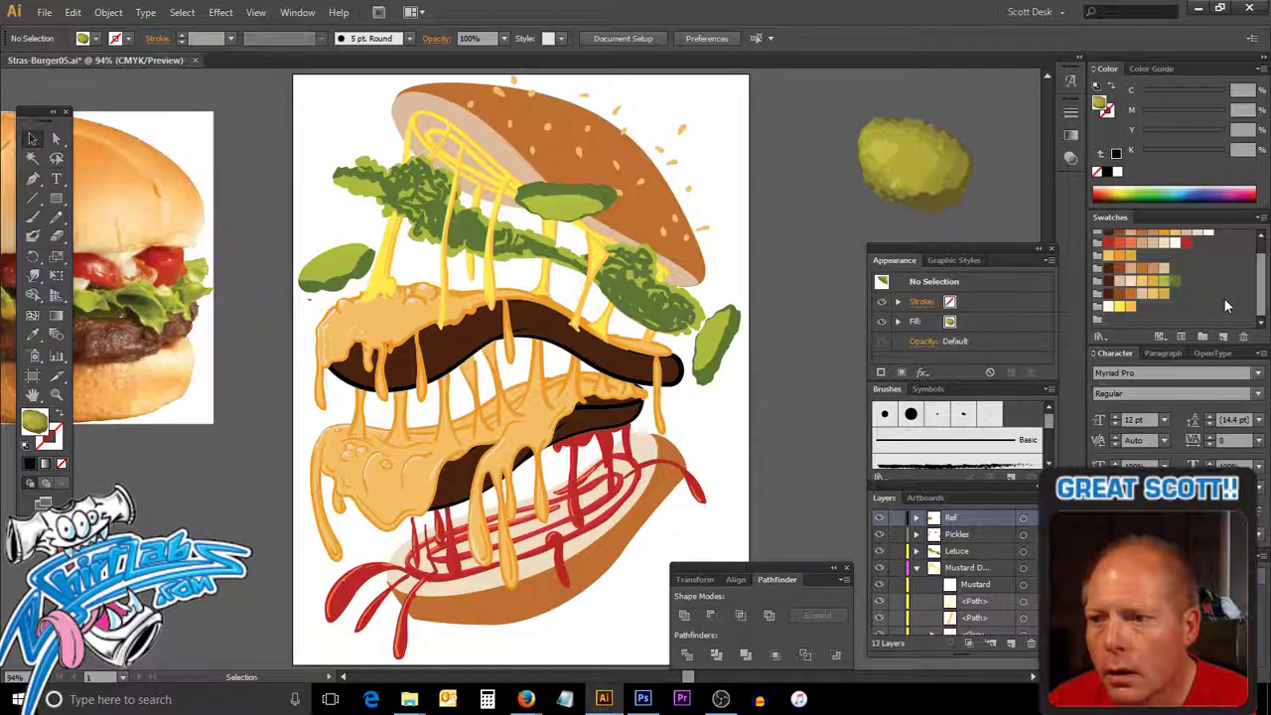
{"action": "left_click", "coordinate": [922, 171]}
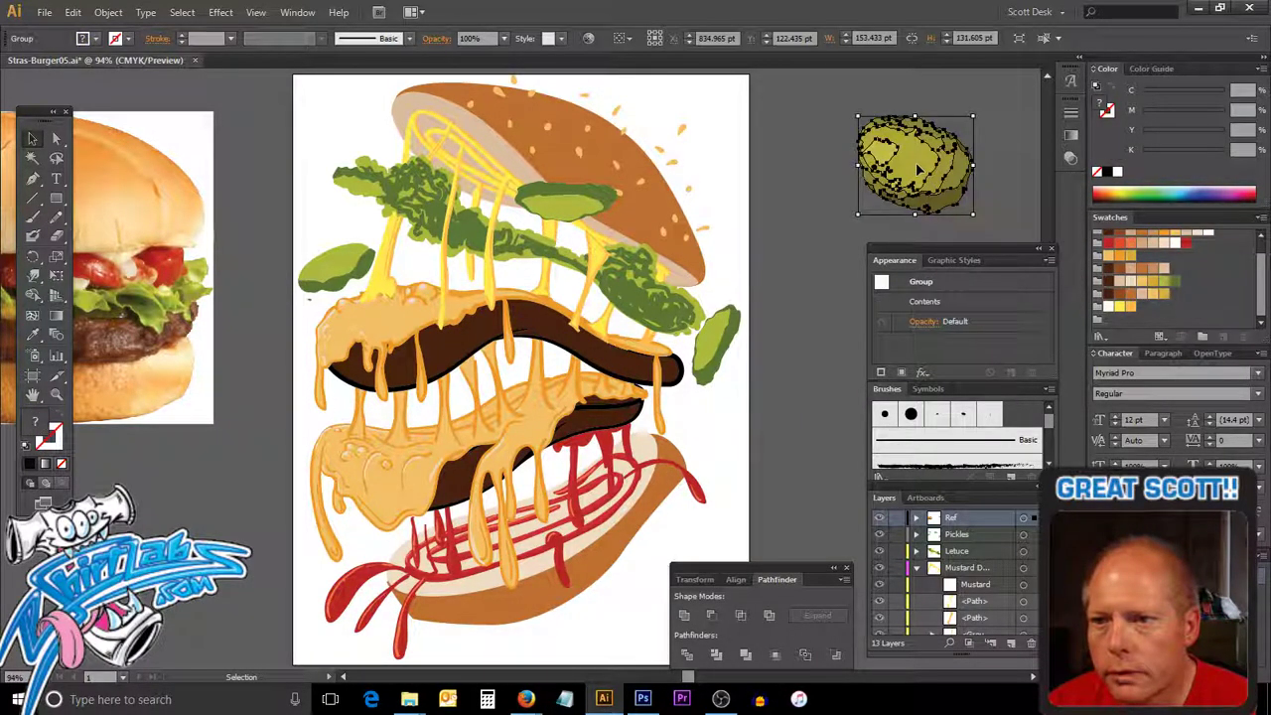
Direct-select a pickle shading shape, move the Pickles 02 group up, and save that green as a swatch.
{"action": "left_click", "coordinate": [56, 139]}
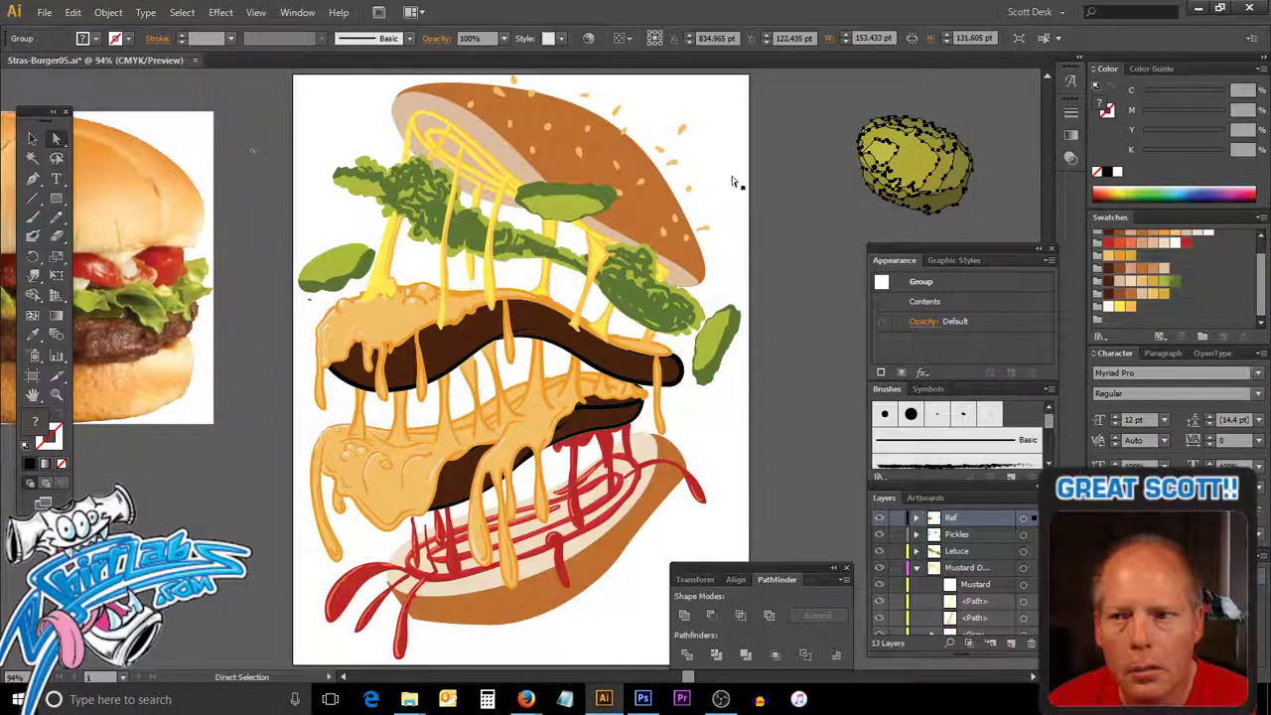
{"action": "left_click", "coordinate": [805, 173]}
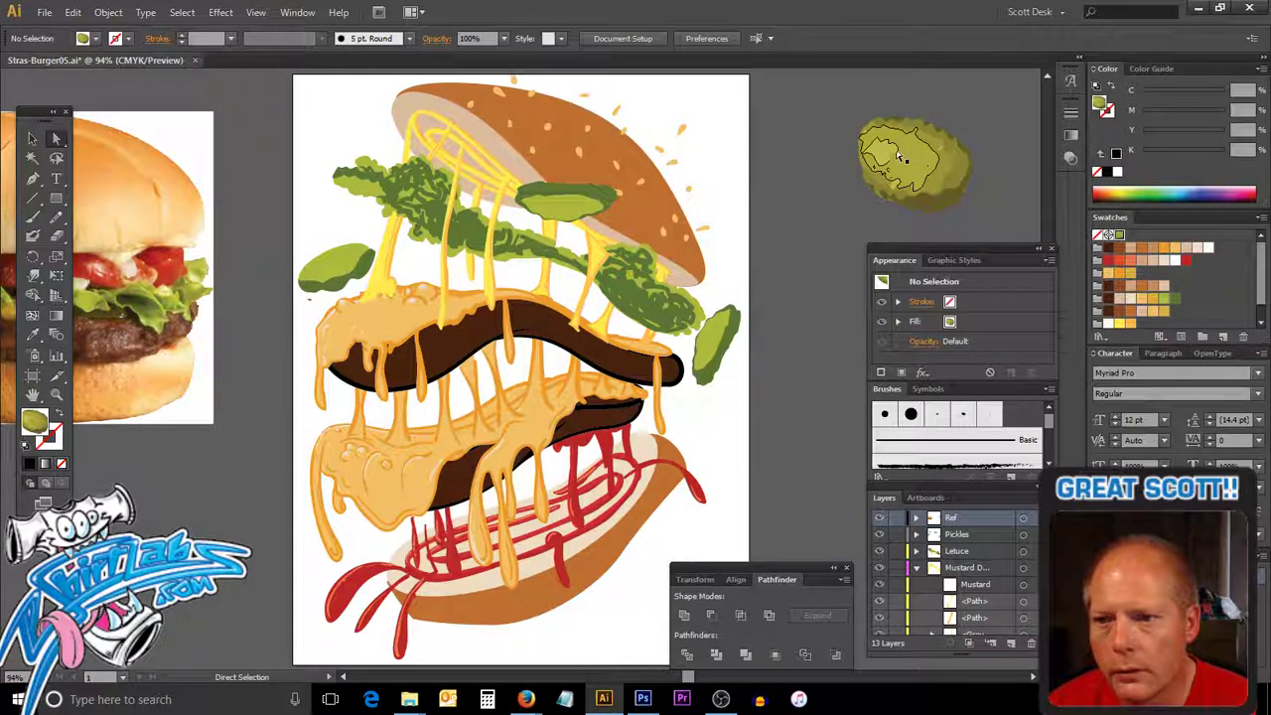
{"action": "left_click", "coordinate": [887, 154]}
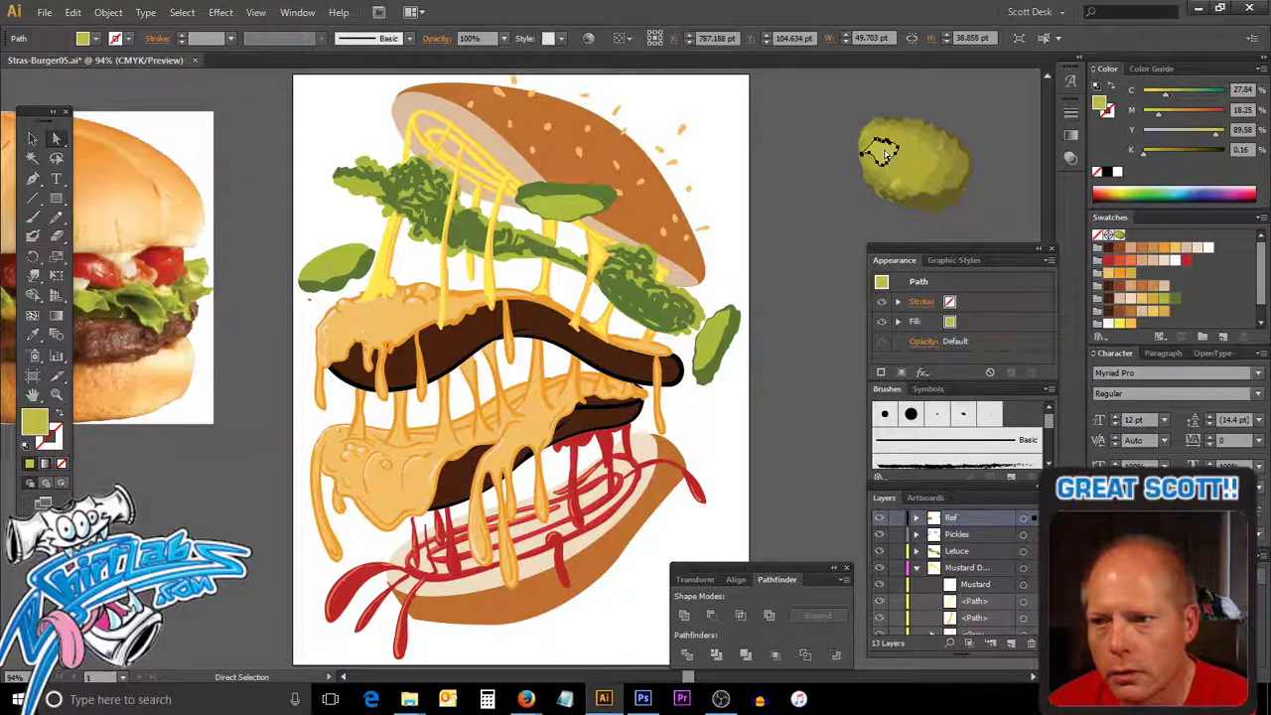
{"action": "scroll", "coordinate": [1195, 289], "scroll_direction": "down", "scroll_amount": 1}
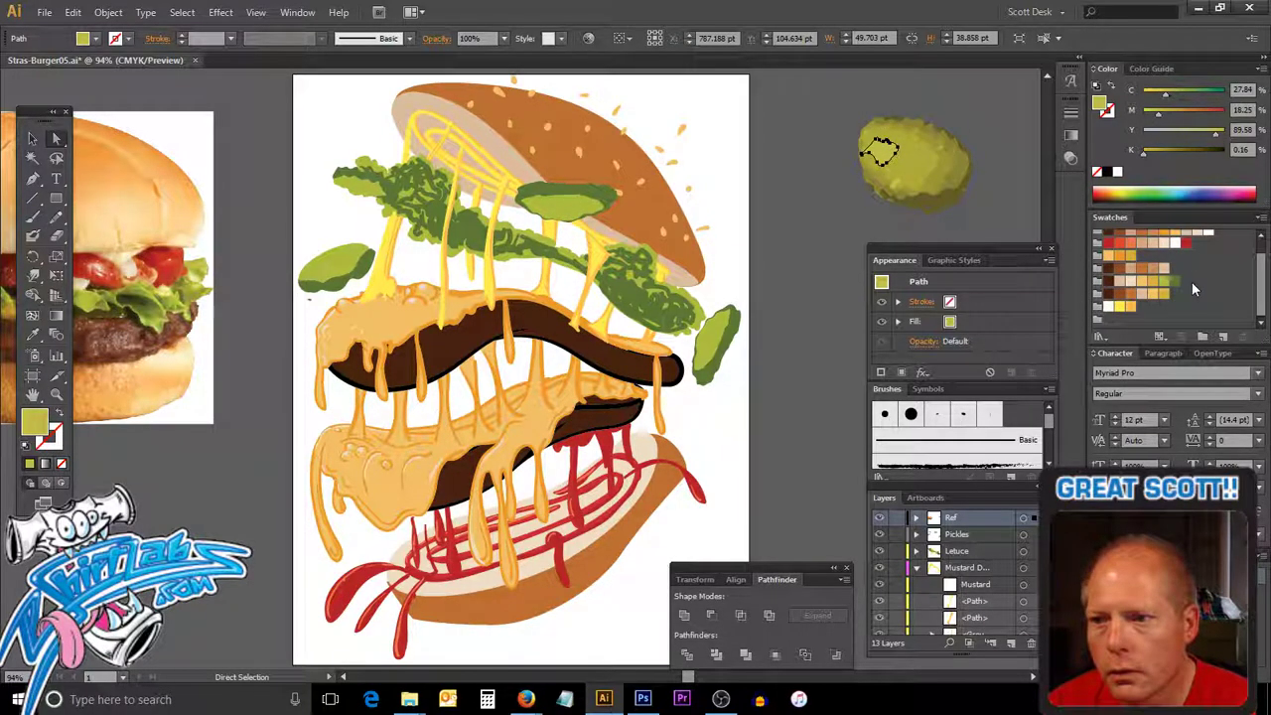
{"action": "left_click_drag", "start_coordinate": [1097, 326], "coordinate": [1103, 241]}
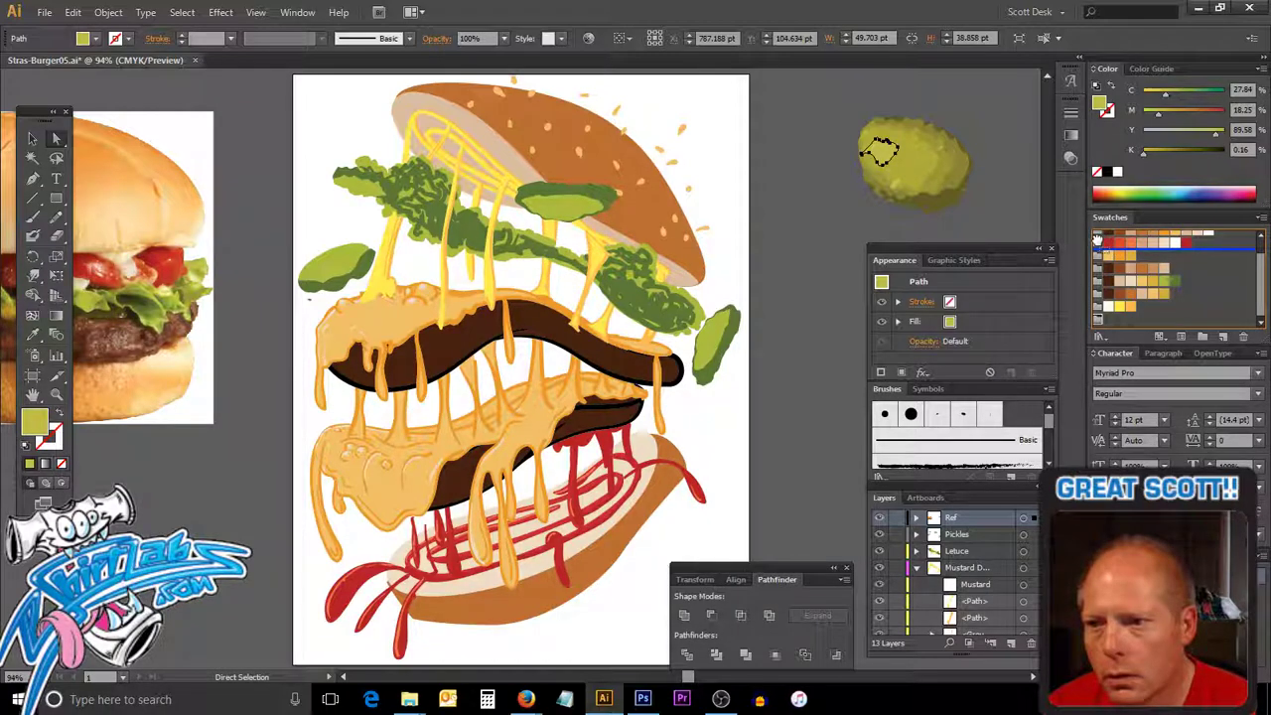
{"action": "left_click_drag", "start_coordinate": [1097, 240], "coordinate": [1099, 257]}
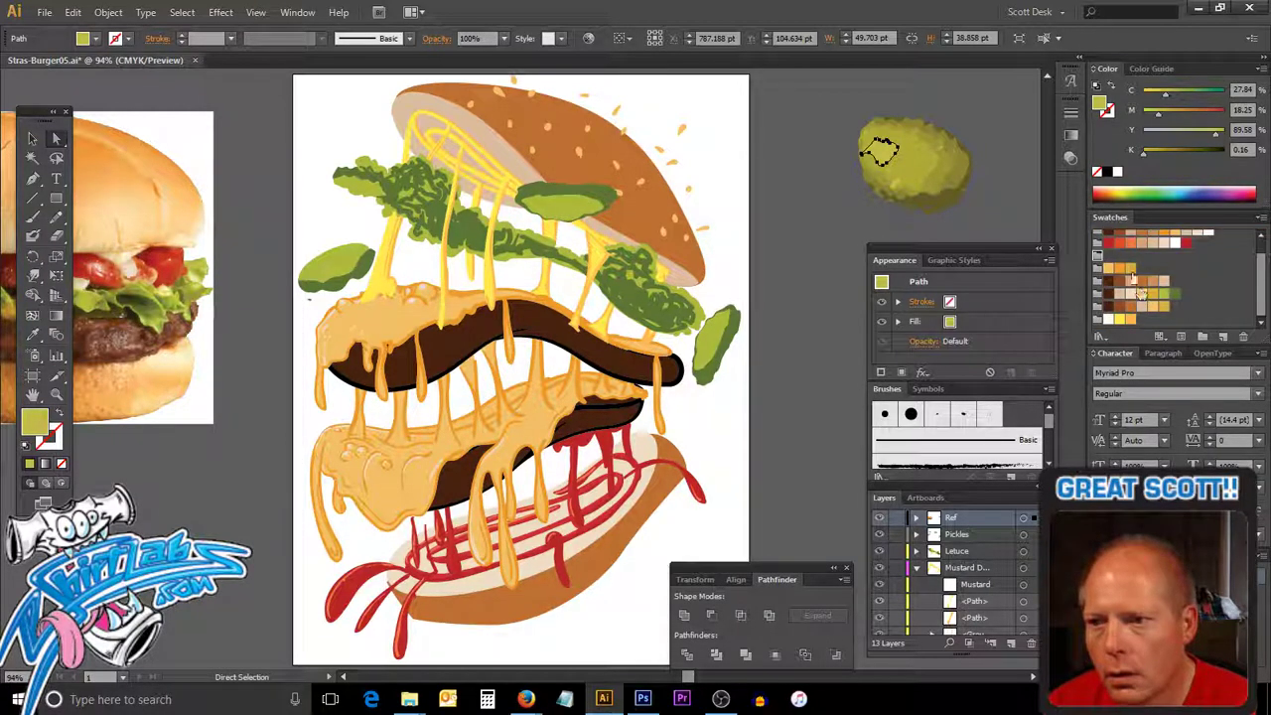
{"action": "scroll", "coordinate": [1208, 272], "scroll_direction": "up", "scroll_amount": 2}
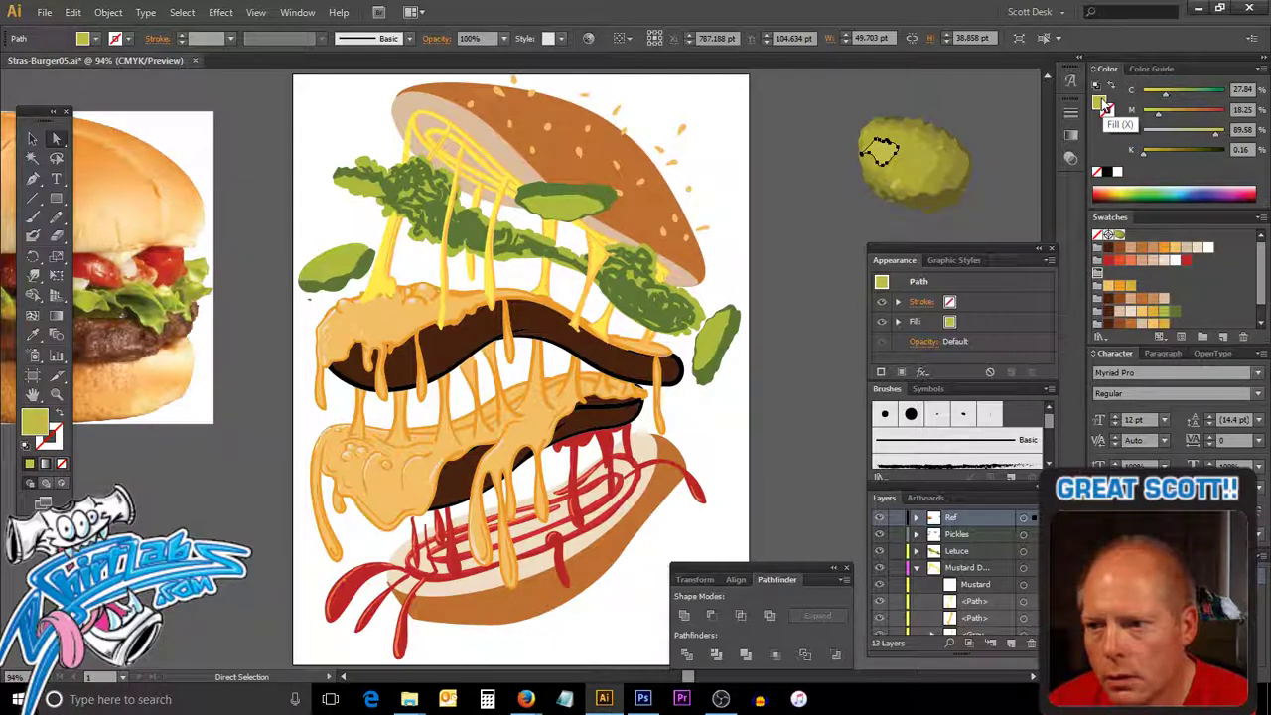
{"action": "left_click_drag", "start_coordinate": [1106, 106], "coordinate": [1108, 273]}
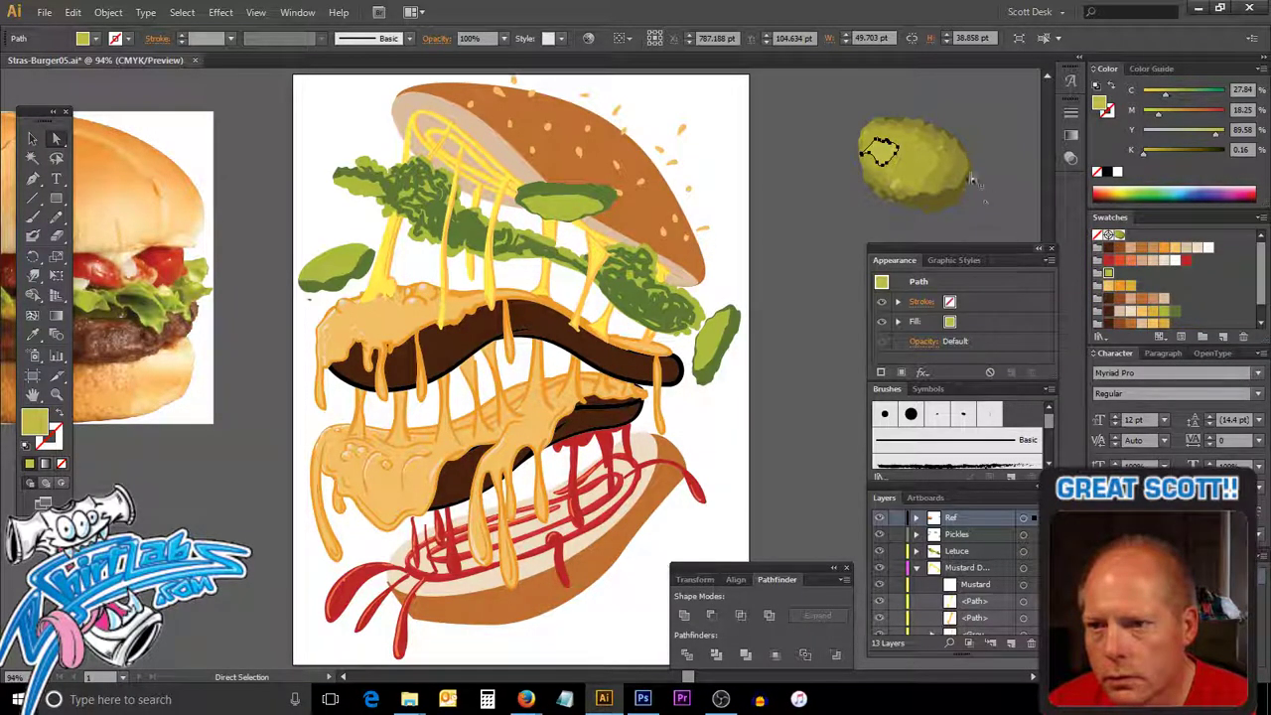
Save the reference pickle's larger face fill and light face colour as new swatches.
{"action": "left_click", "coordinate": [924, 164], "text": "shift"}
{"action": "key", "text": "ctrl+8"}
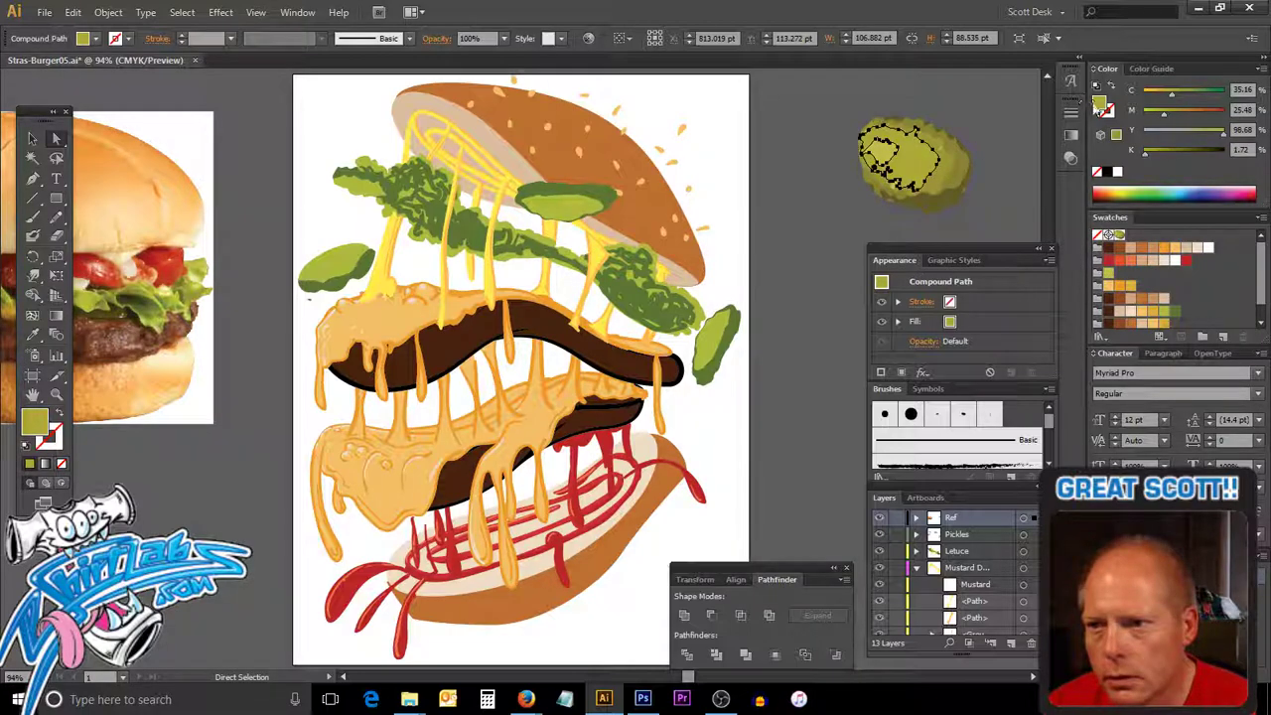
{"action": "mouse_move", "coordinate": [1108, 106]}
{"action": "left_mouse_down"}
{"action": "mouse_move", "coordinate": [1111, 285]}
{"action": "mouse_move", "coordinate": [1100, 279]}
{"action": "left_mouse_up"}
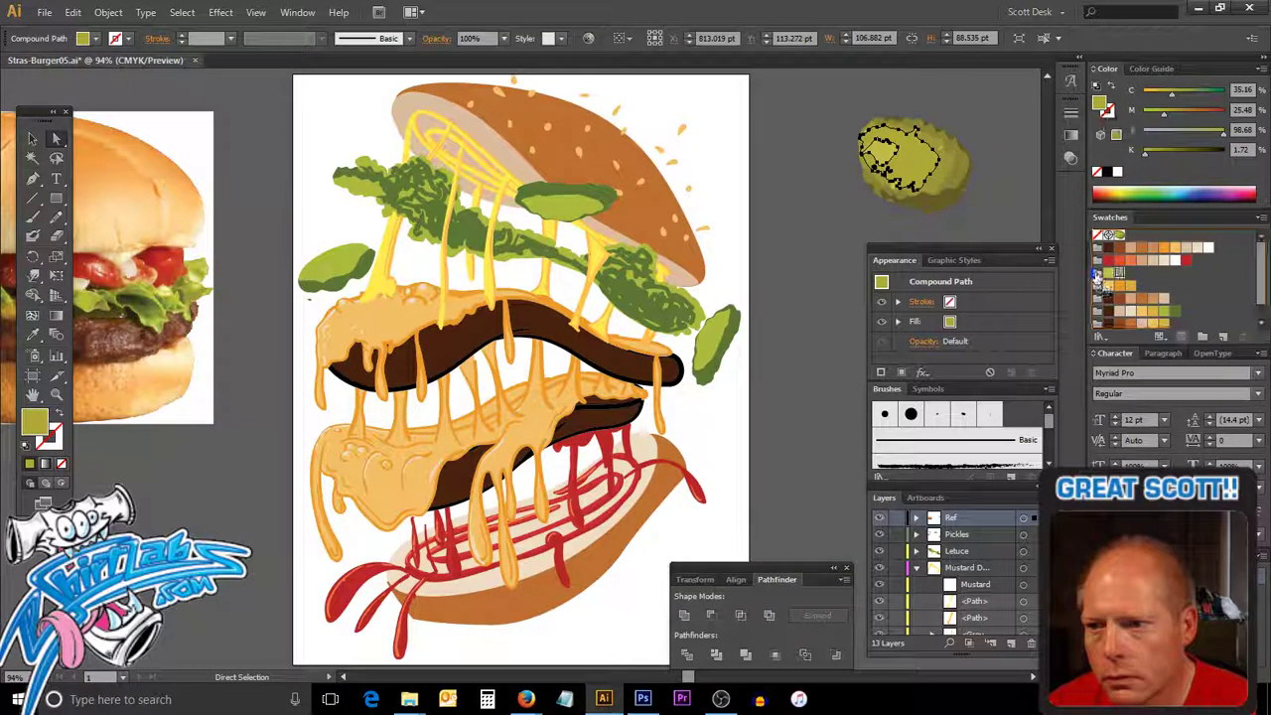
{"action": "left_click", "coordinate": [934, 146]}
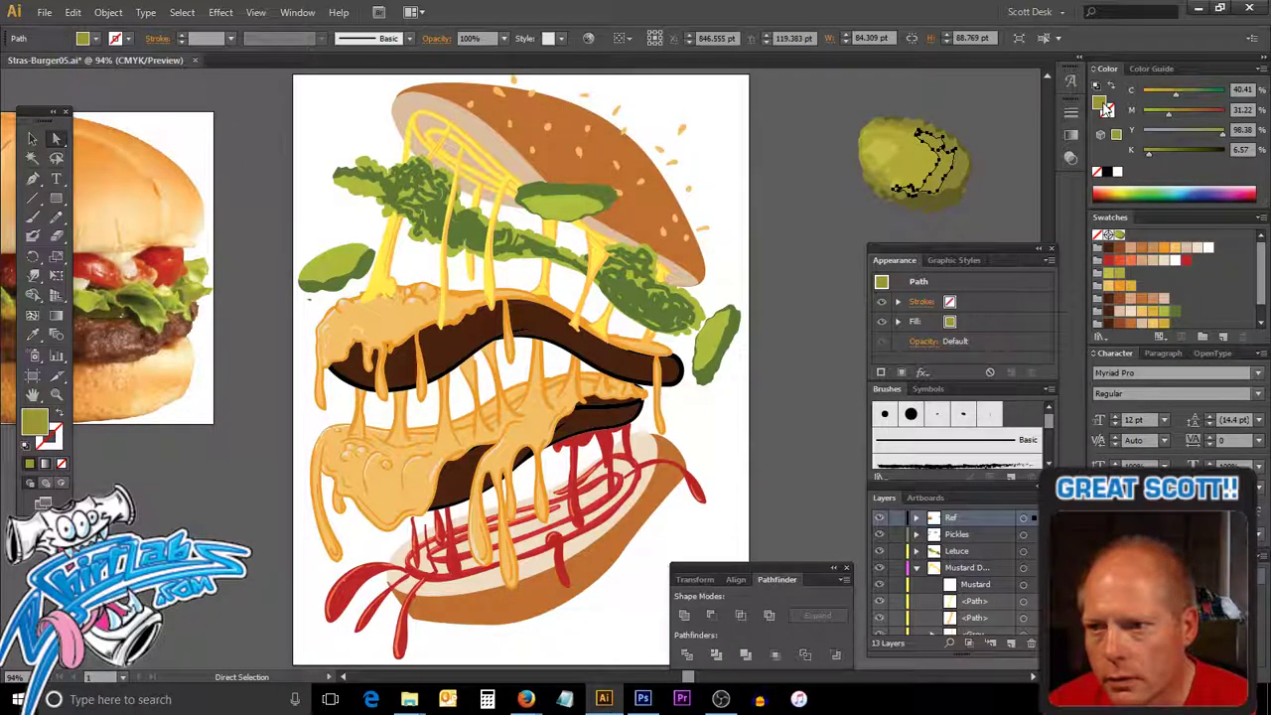
{"action": "left_click_drag", "start_coordinate": [1107, 106], "coordinate": [1098, 278]}
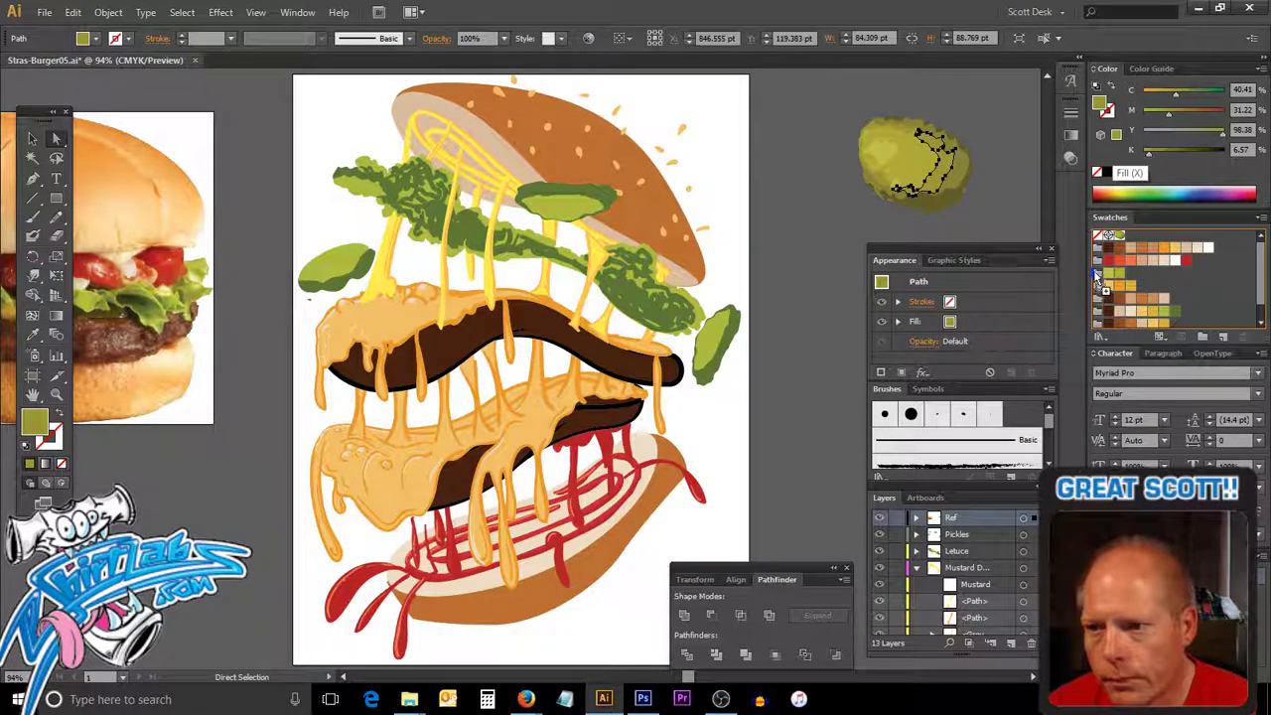
{"action": "left_click_drag", "start_coordinate": [1099, 278], "coordinate": [1100, 282]}
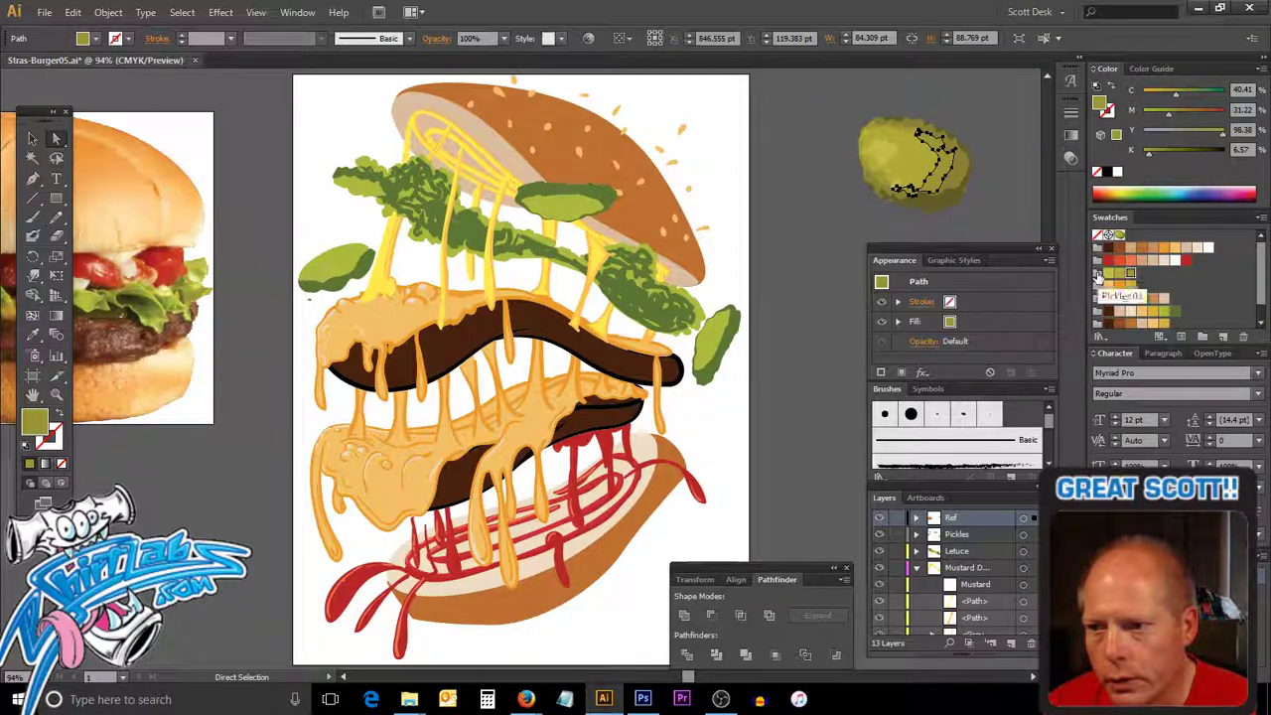
Save the reference pickle's main green and dark lower-edge green as swatches.
{"action": "left_click", "coordinate": [978, 173]}
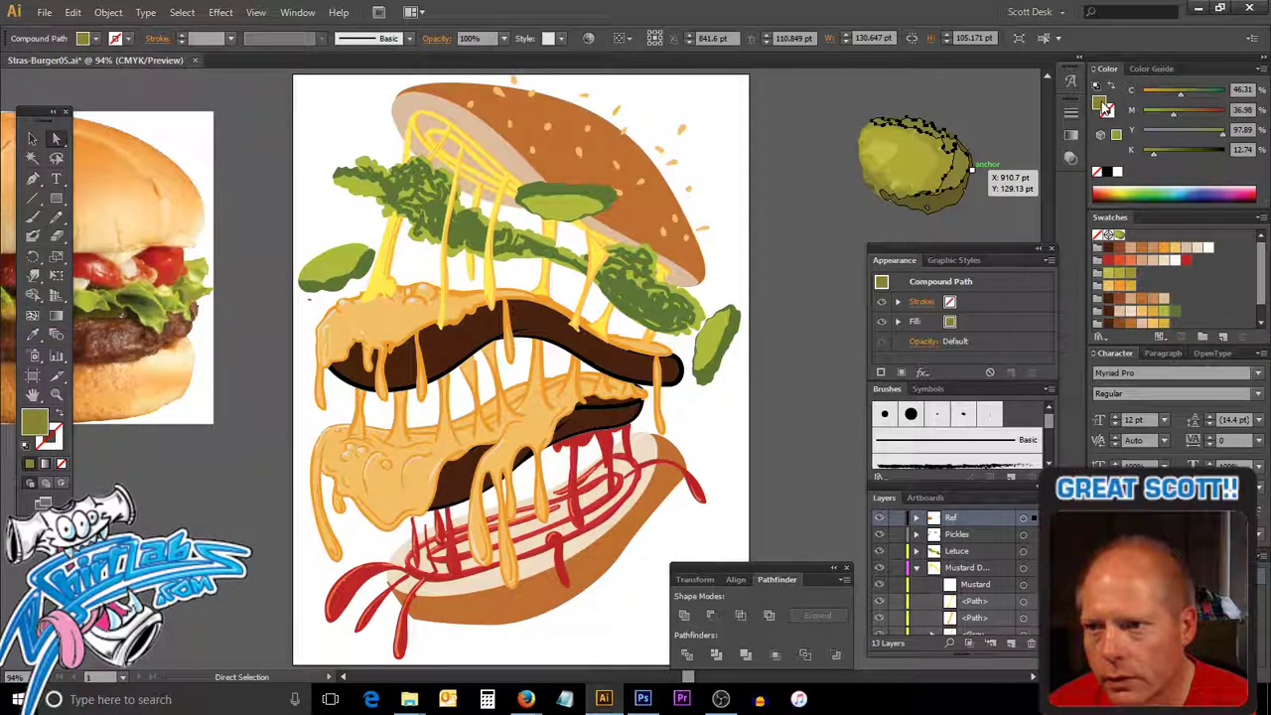
{"action": "left_click_drag", "start_coordinate": [1106, 107], "coordinate": [1103, 283]}
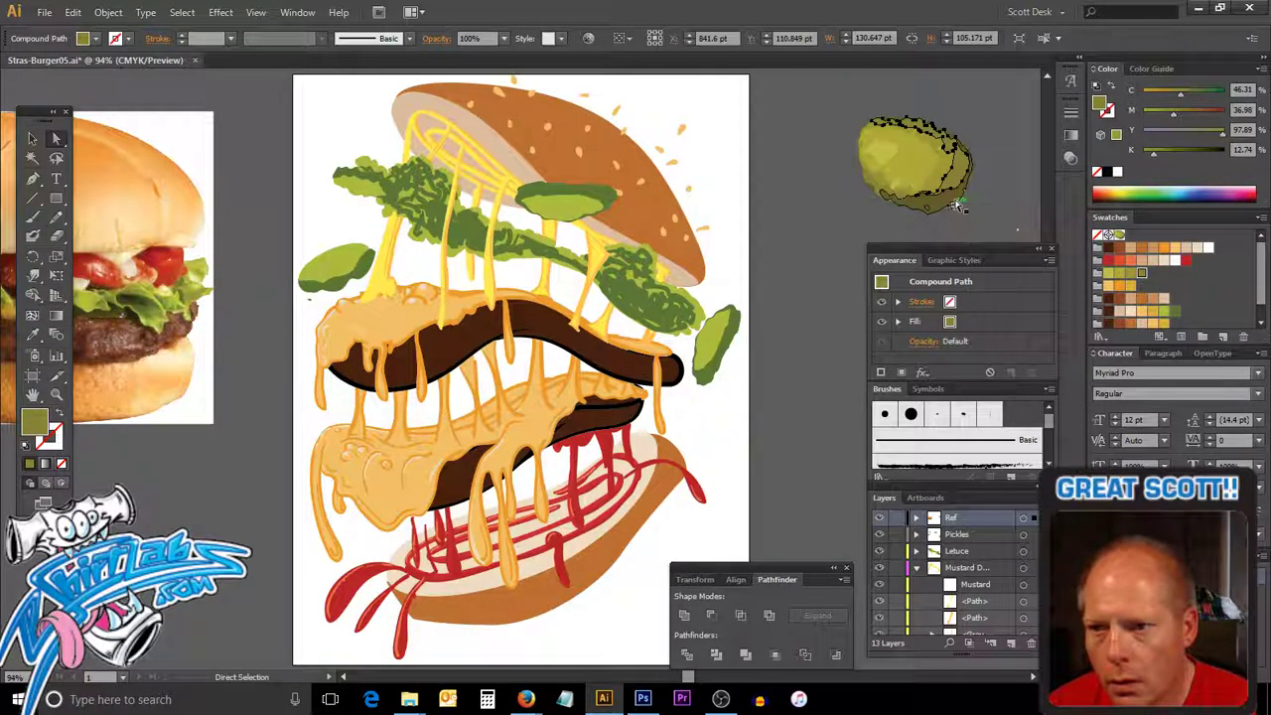
{"action": "left_click", "coordinate": [958, 206]}
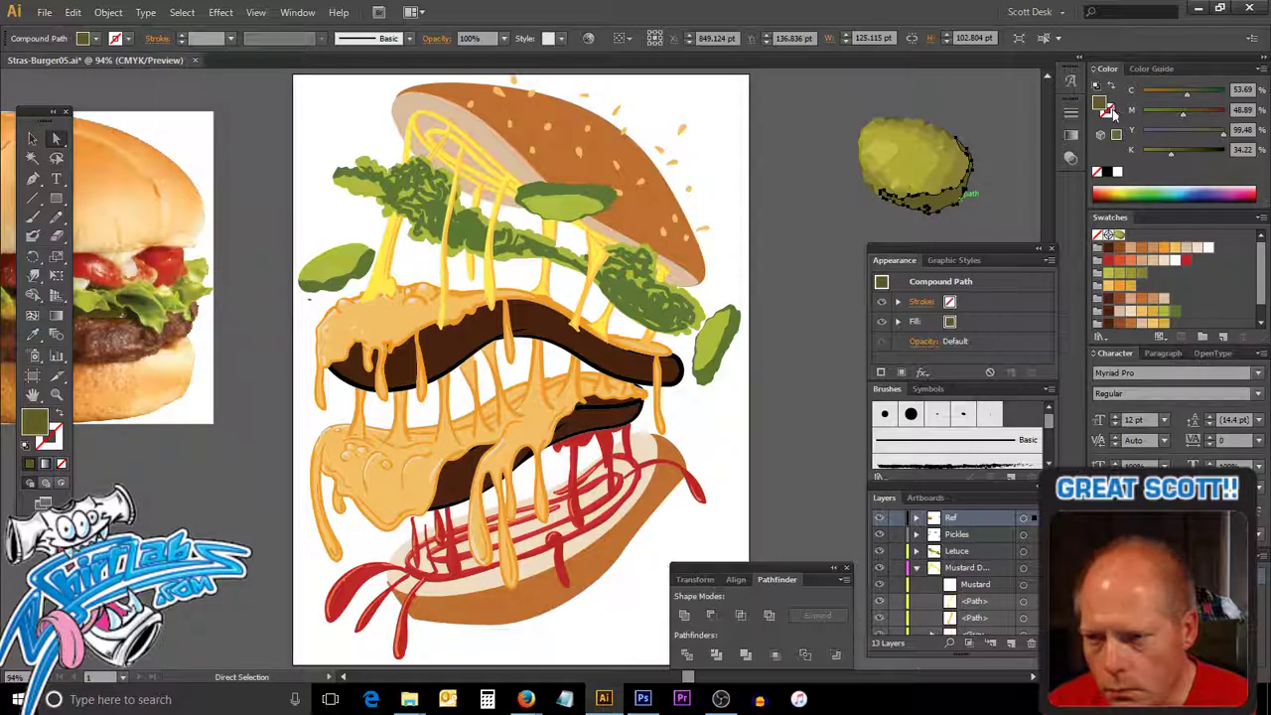
{"action": "mouse_move", "coordinate": [1106, 106]}
{"action": "left_mouse_down"}
{"action": "mouse_move", "coordinate": [1103, 275]}
{"action": "mouse_move", "coordinate": [1157, 279]}
{"action": "left_mouse_up"}
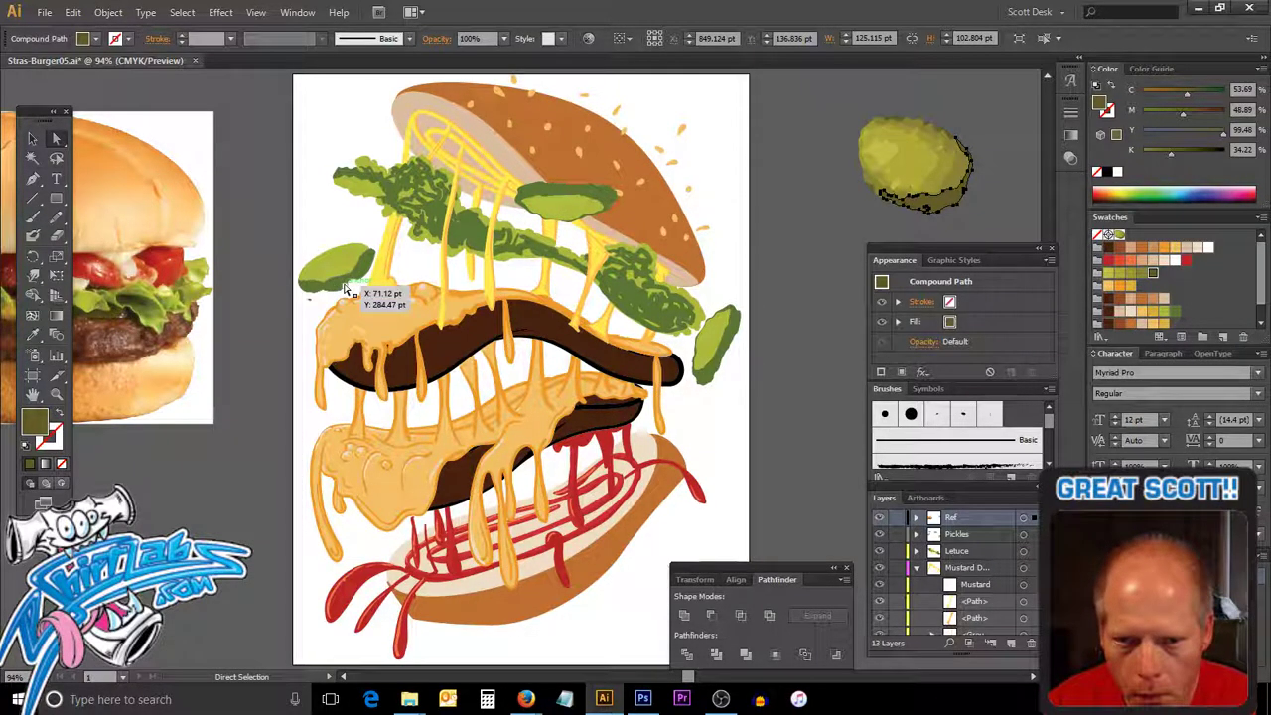
Fill the left, top and right burger pickles with the darker olive green swatch.
{"action": "left_click", "coordinate": [30, 140]}
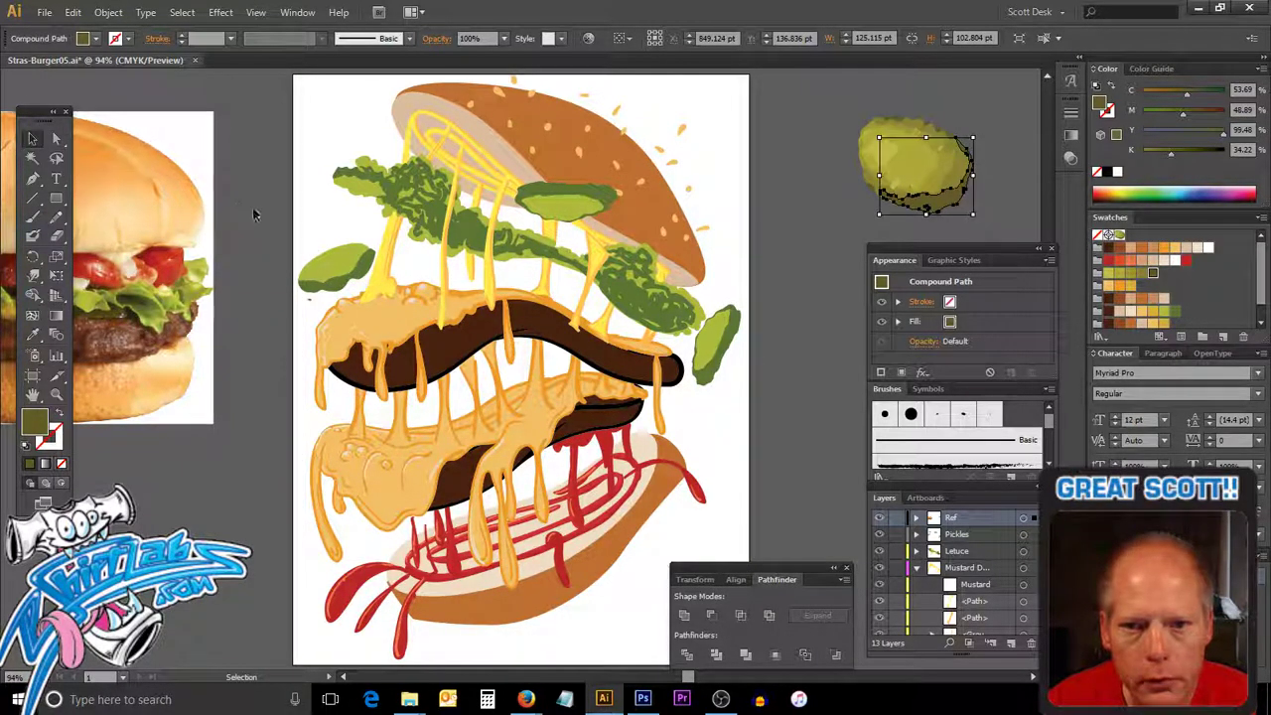
{"action": "left_click", "coordinate": [366, 274]}
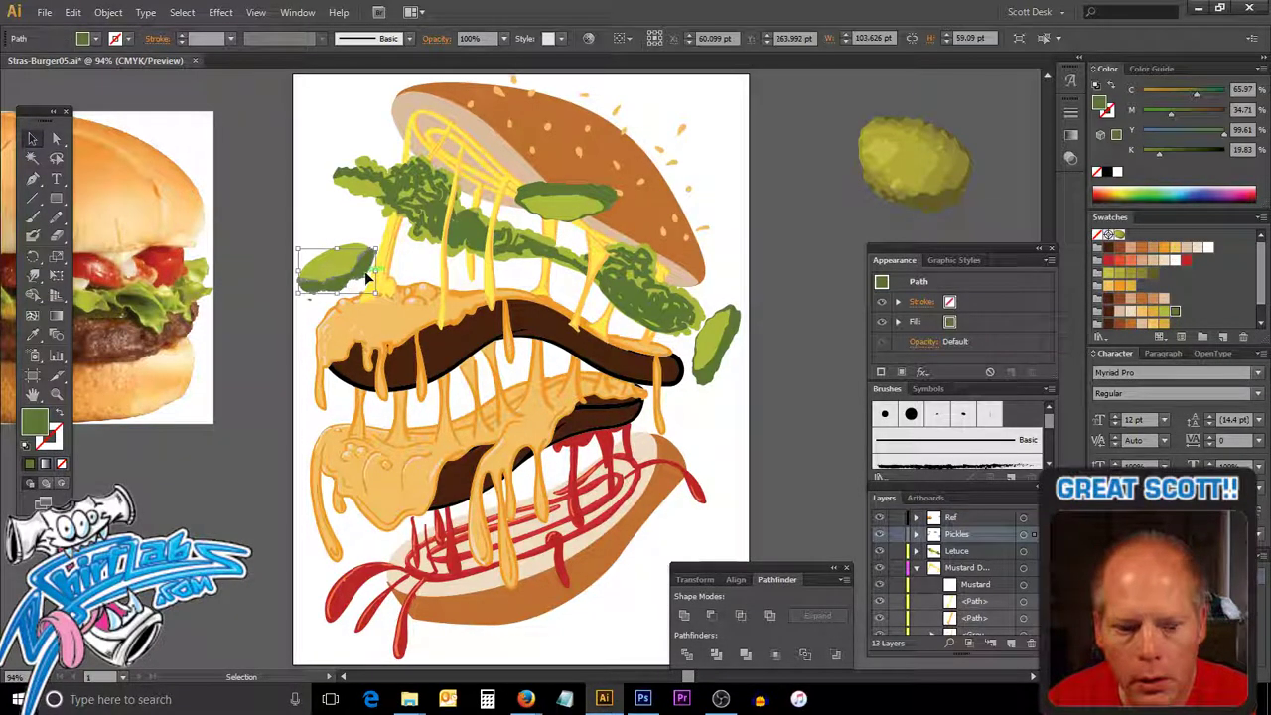
{"action": "left_click", "coordinate": [606, 202], "text": "shift"}
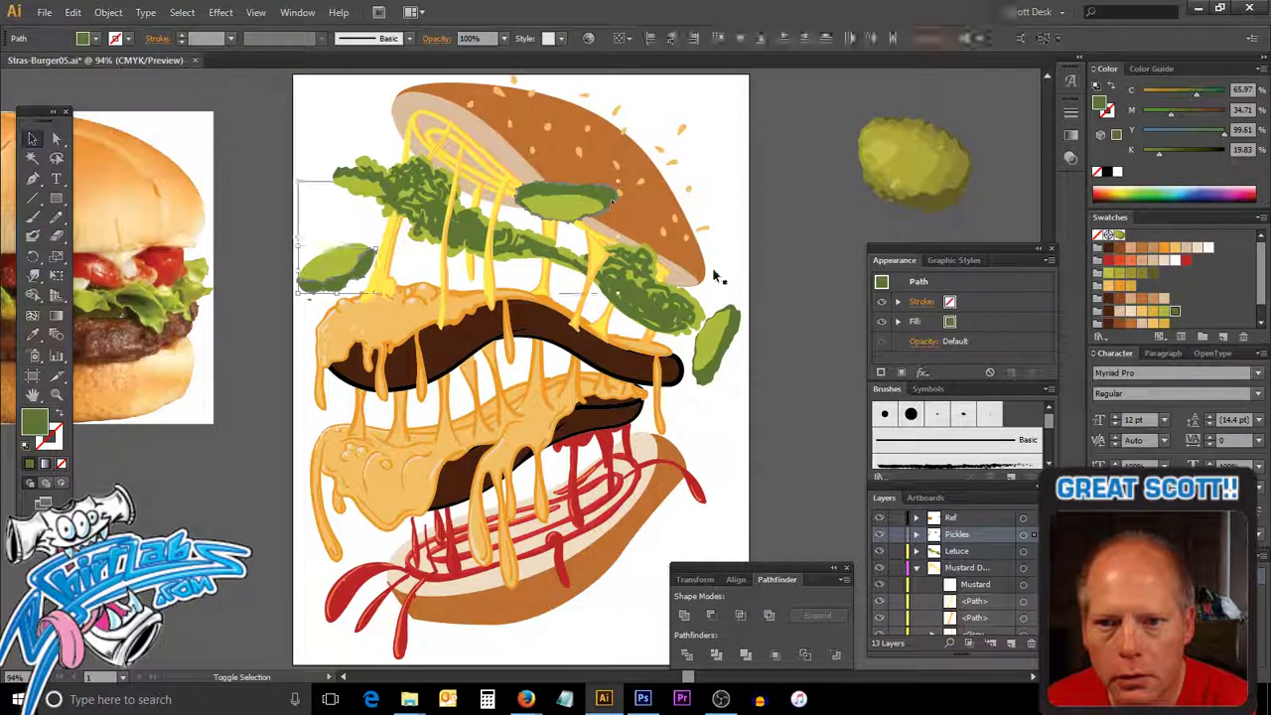
{"action": "left_click", "coordinate": [733, 347], "text": "shift"}
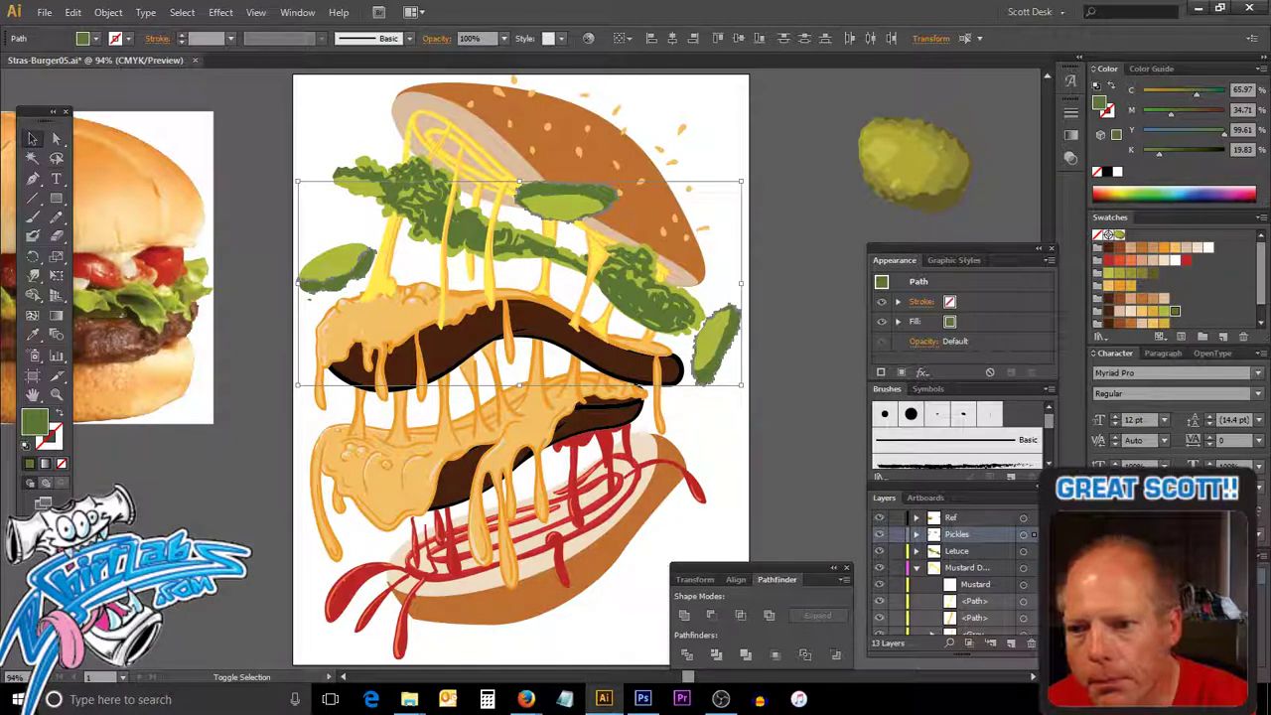
{"action": "left_click", "coordinate": [1153, 273]}
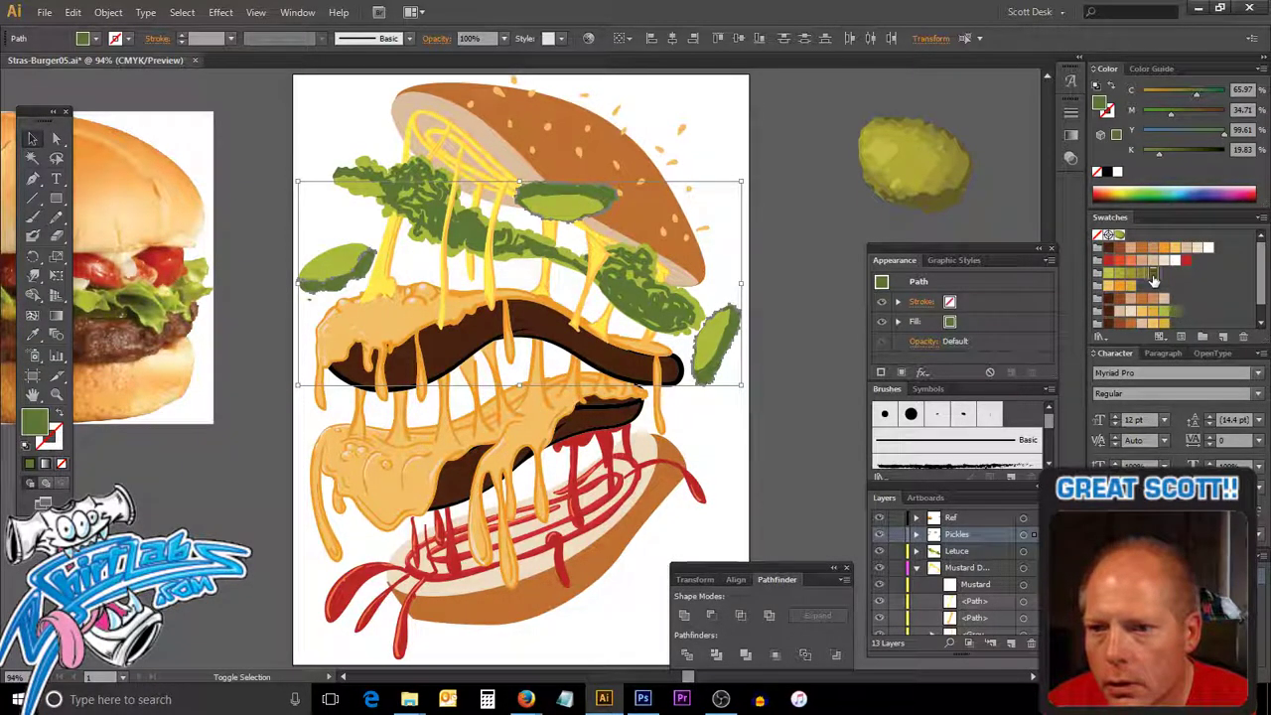
{"action": "left_click", "coordinate": [779, 326]}
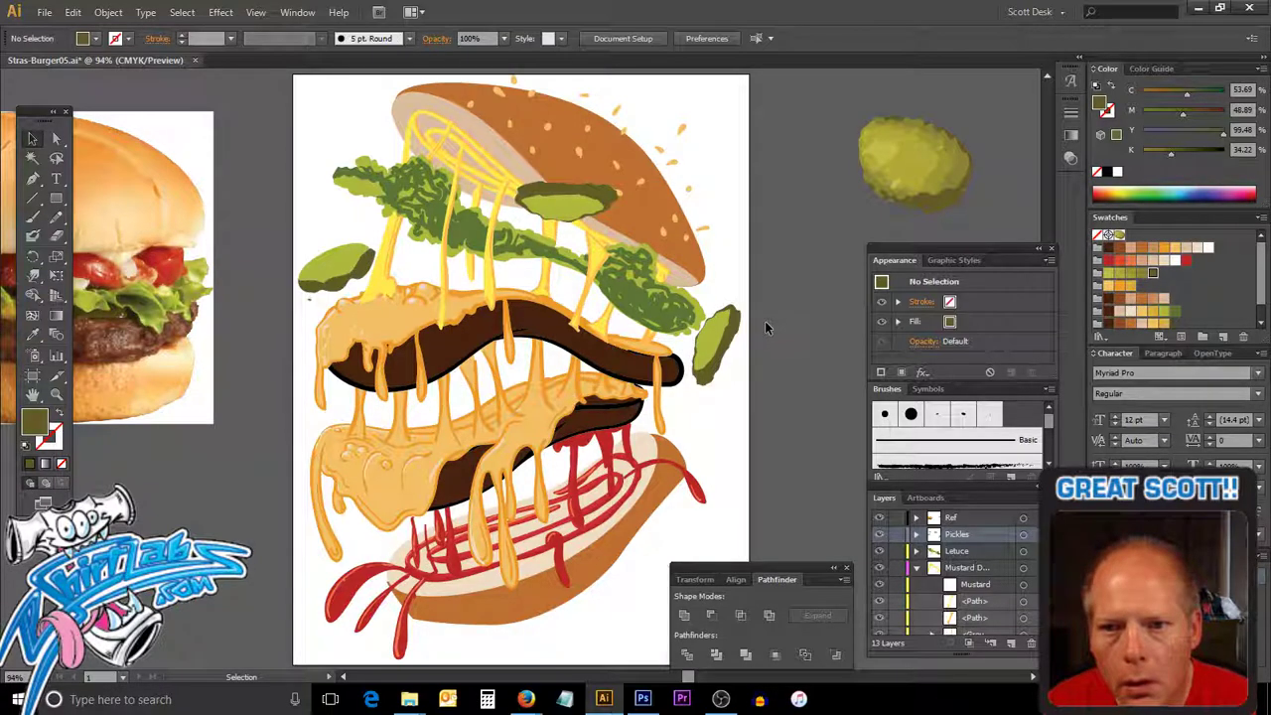
Fill the three pickles' inner faces with the lighter yellow-green swatch, then deselect.
{"action": "left_click", "coordinate": [335, 265]}
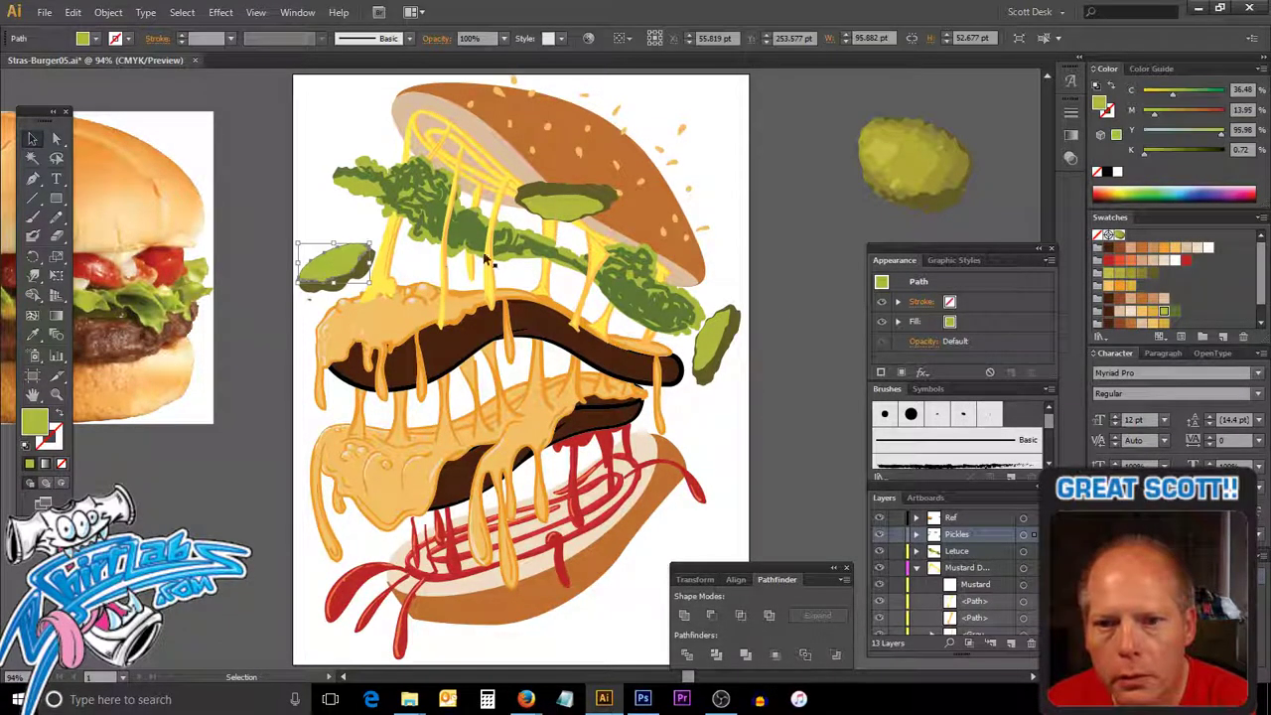
{"action": "left_click", "coordinate": [568, 211], "text": "shift"}
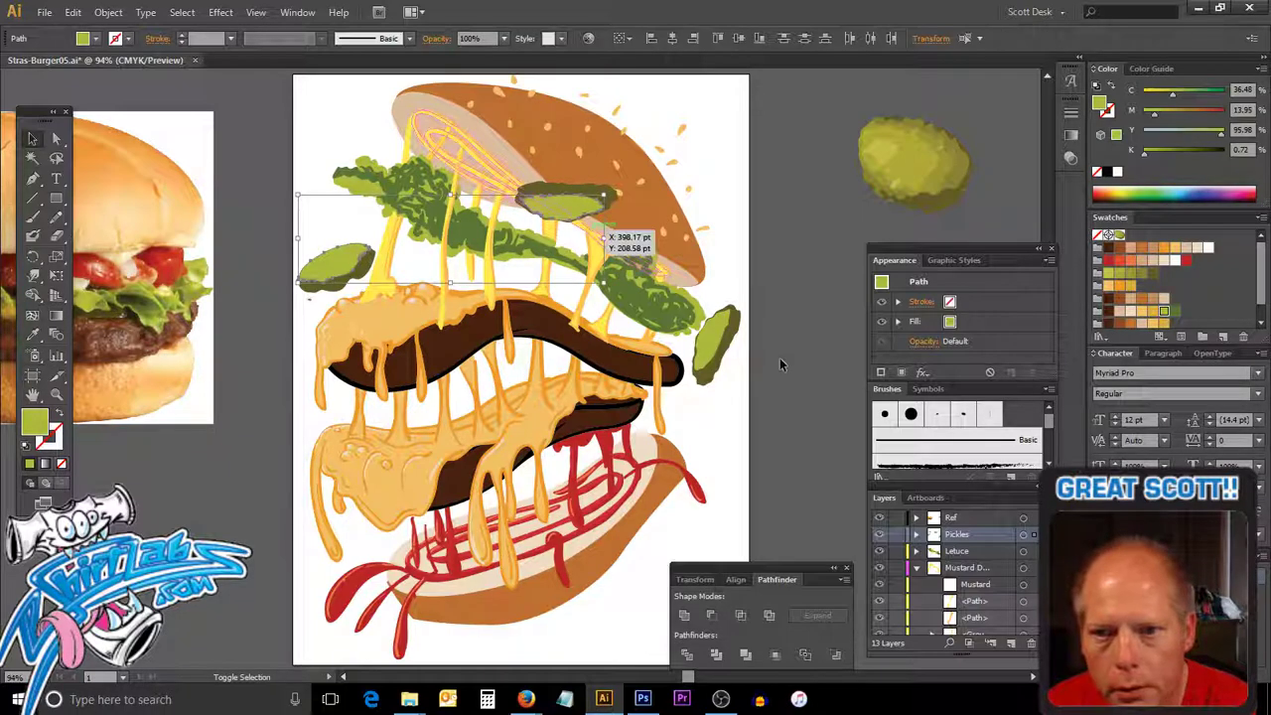
{"action": "left_click", "coordinate": [712, 338], "text": "shift"}
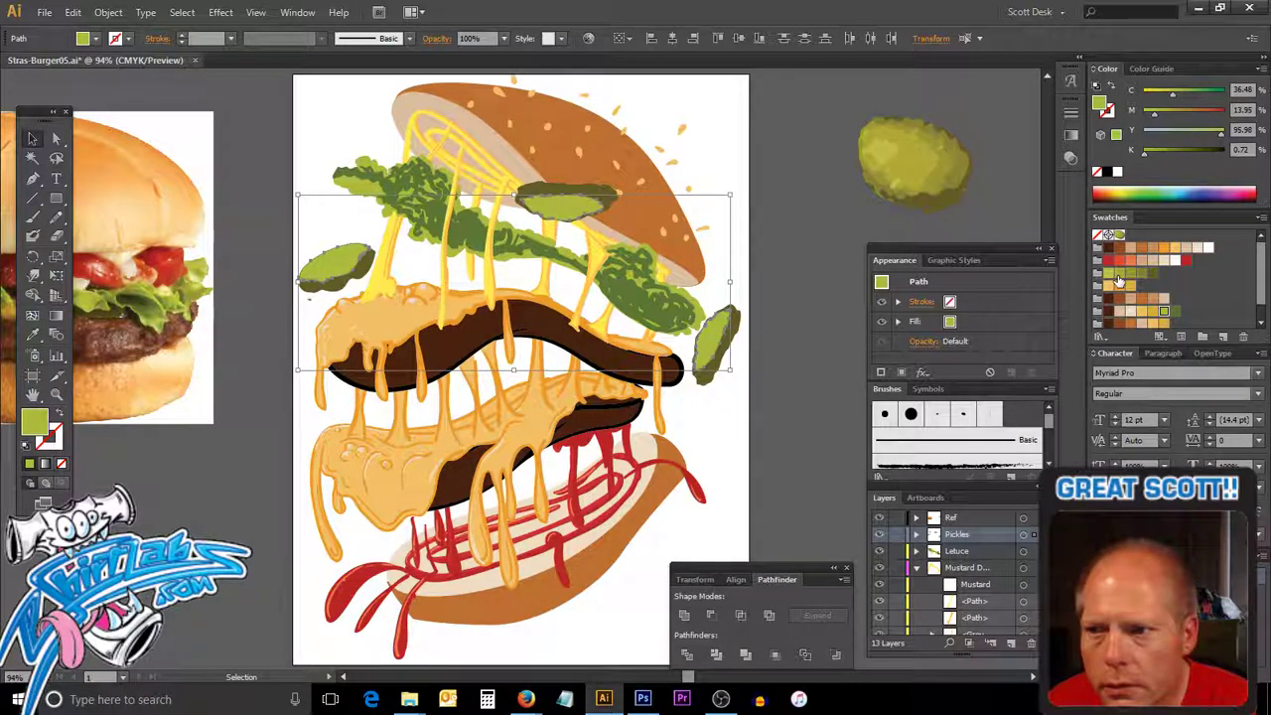
{"action": "left_click", "coordinate": [1109, 276]}
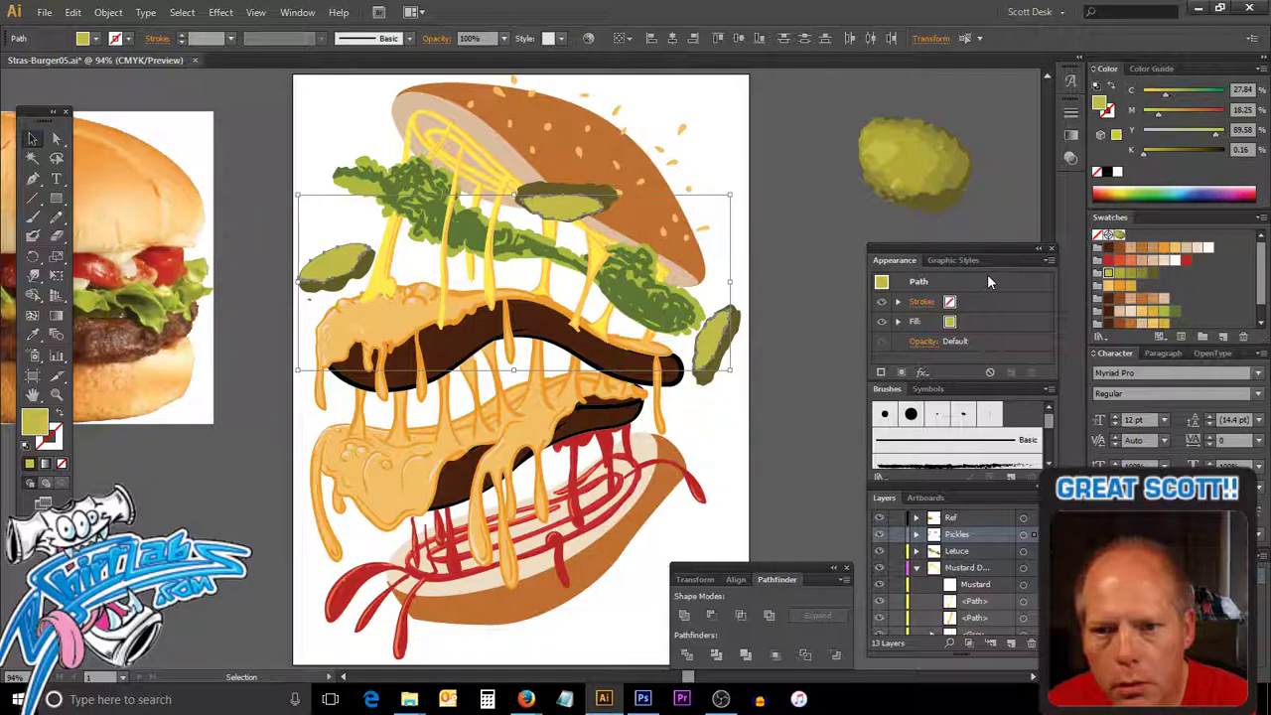
{"action": "left_click", "coordinate": [806, 263]}
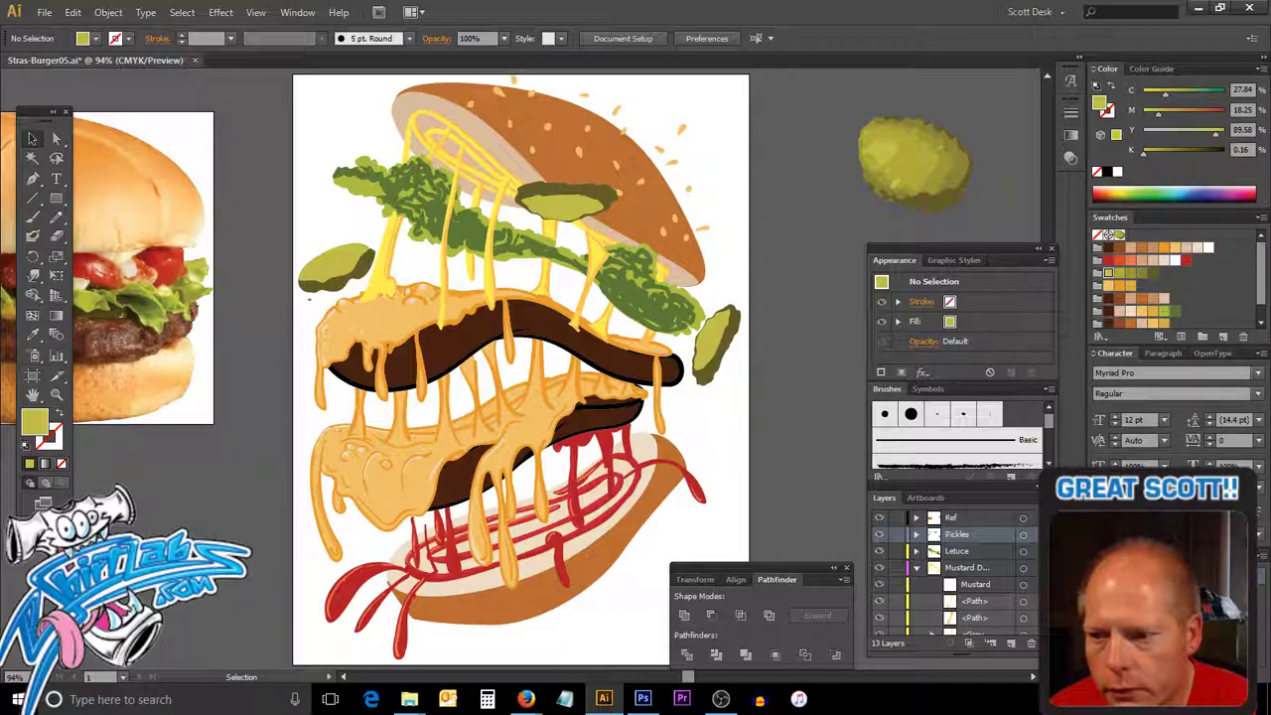
Lock all layers except Pickles, set dark olive as stroke with no fill, and take the Blob Brush.
{"action": "left_click", "coordinate": [1033, 497]}
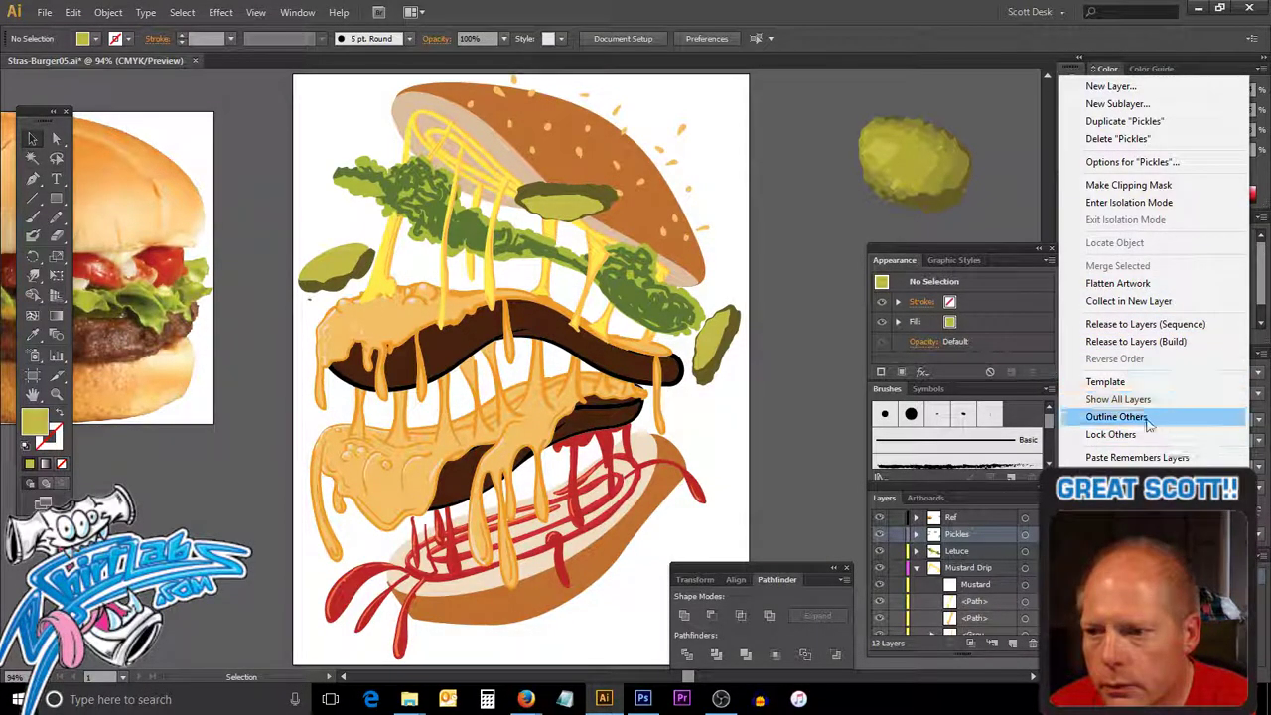
{"action": "left_click", "coordinate": [1115, 435]}
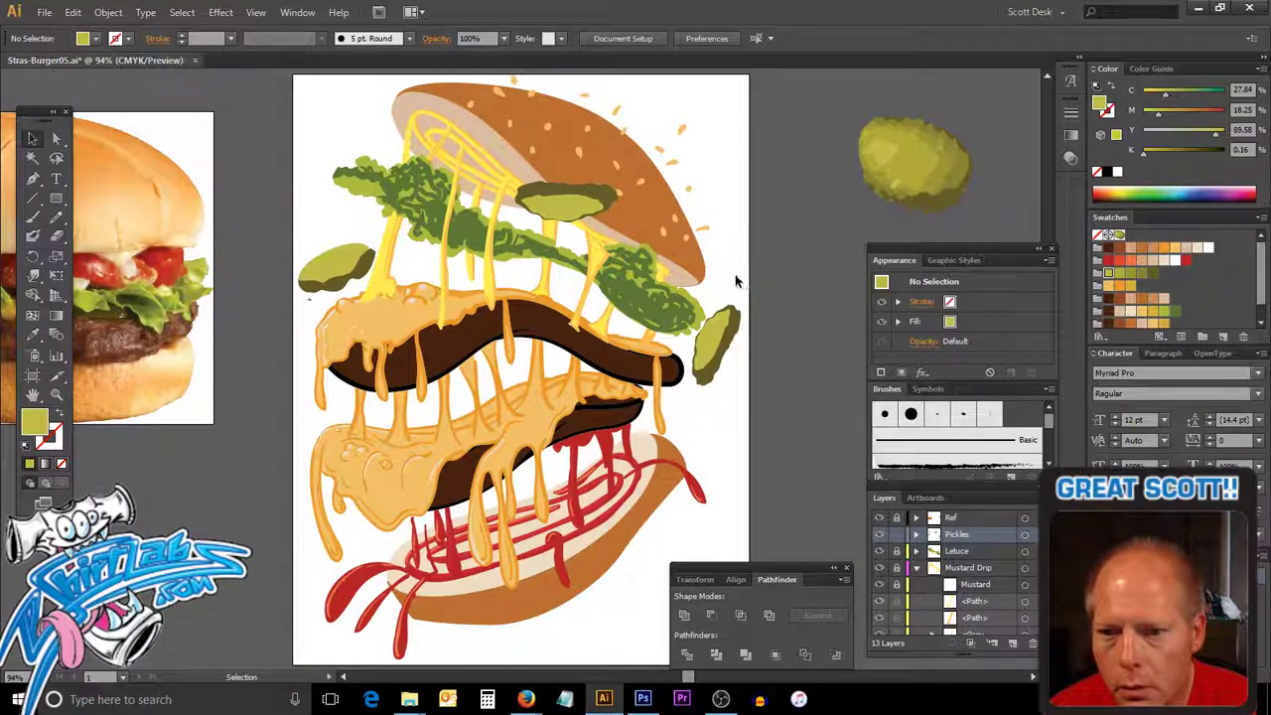
{"action": "left_click", "coordinate": [1143, 274]}
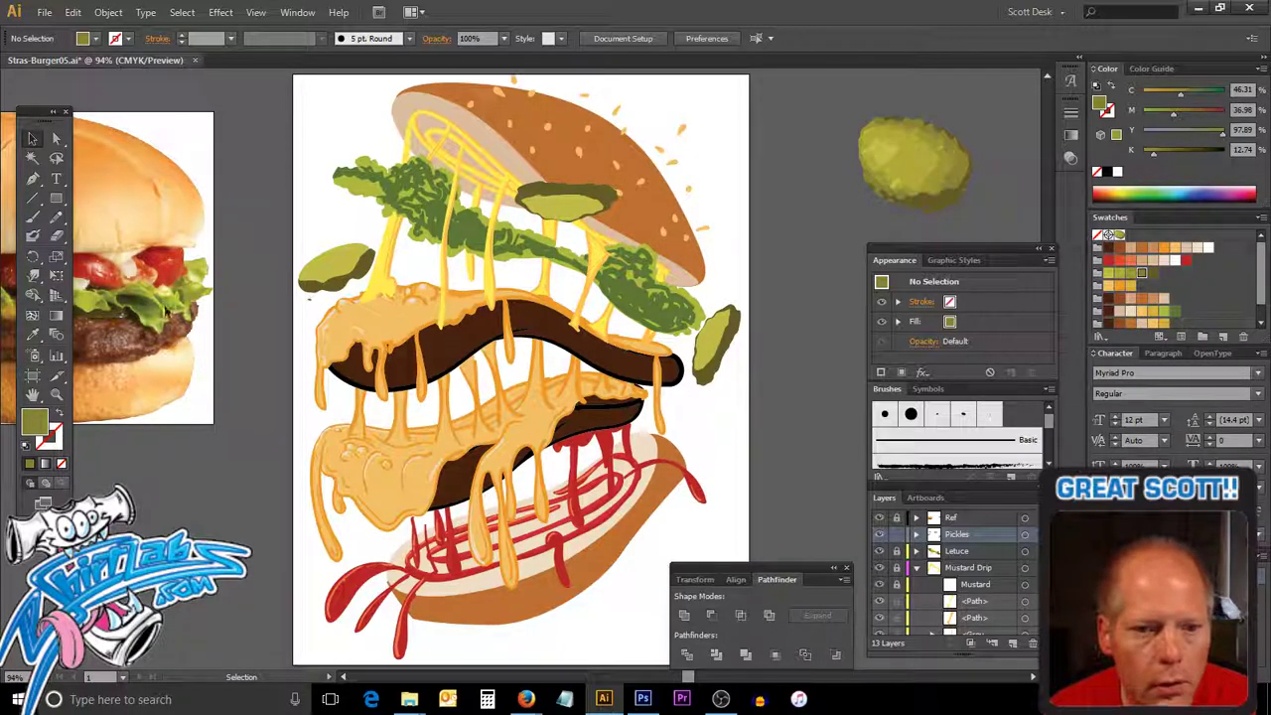
{"action": "left_click", "coordinate": [59, 413]}
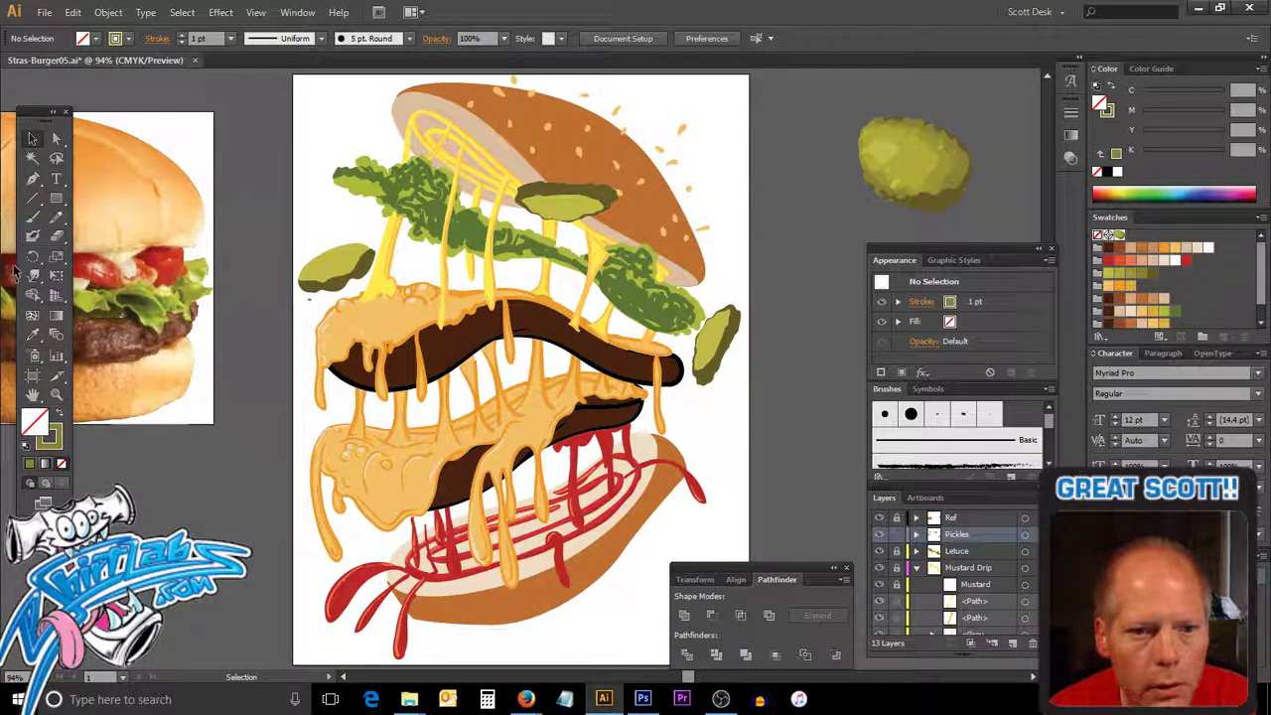
{"action": "left_click", "coordinate": [33, 235]}
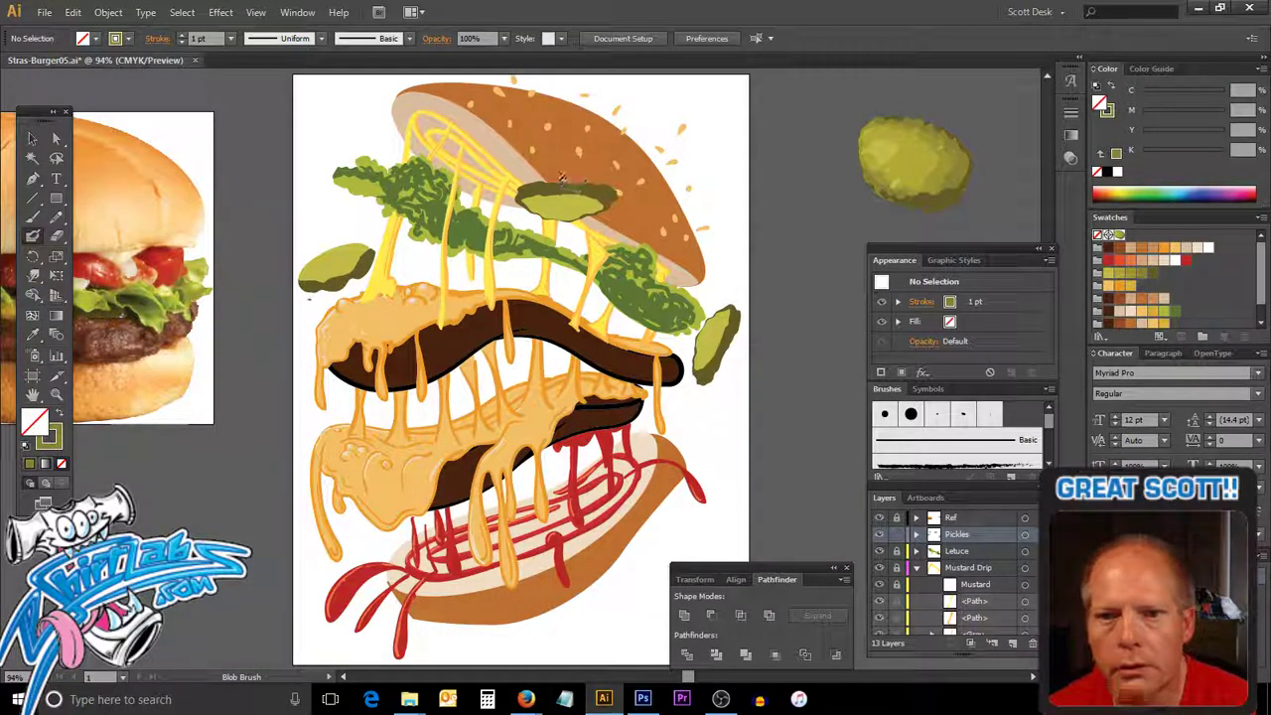
Zoom in on the top pickle and paint light olive highlight strokes down its upper-left edge.
{"action": "key", "text": "ctrl+space"}
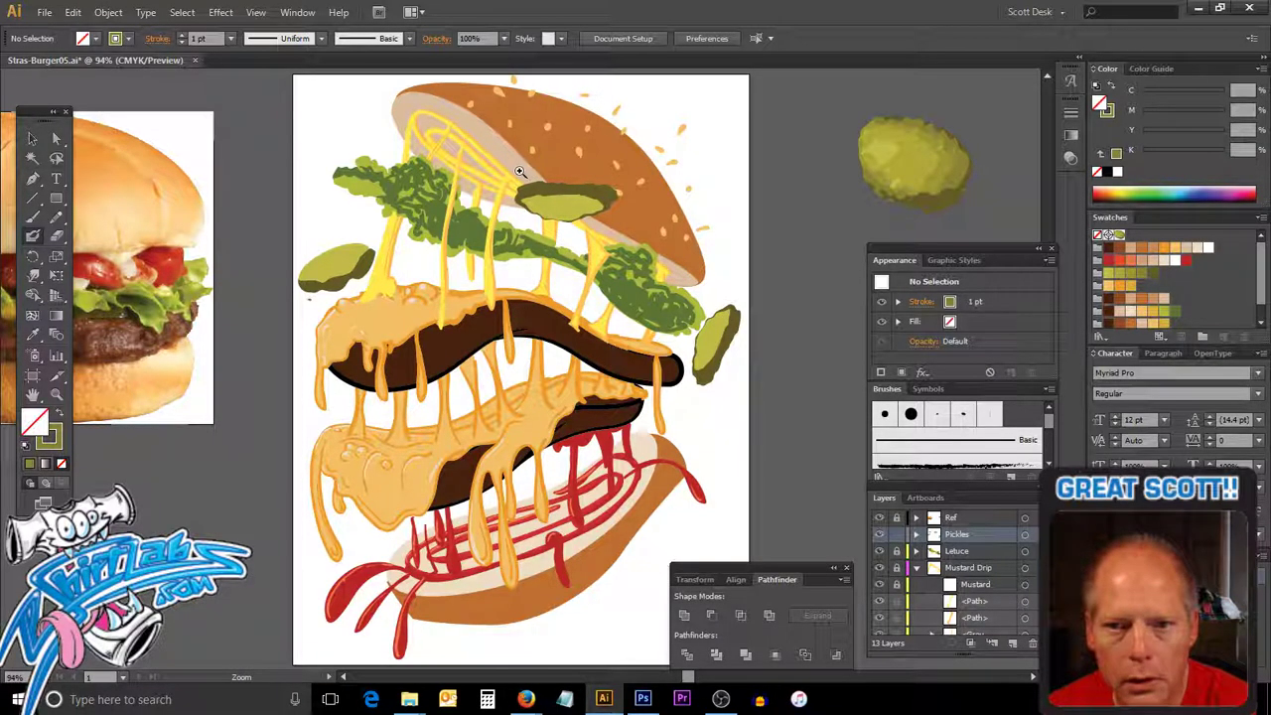
{"action": "mouse_move", "coordinate": [506, 176]}
{"action": "left_mouse_down"}
{"action": "mouse_move", "coordinate": [648, 225]}
{"action": "mouse_move", "coordinate": [624, 226]}
{"action": "left_mouse_up"}
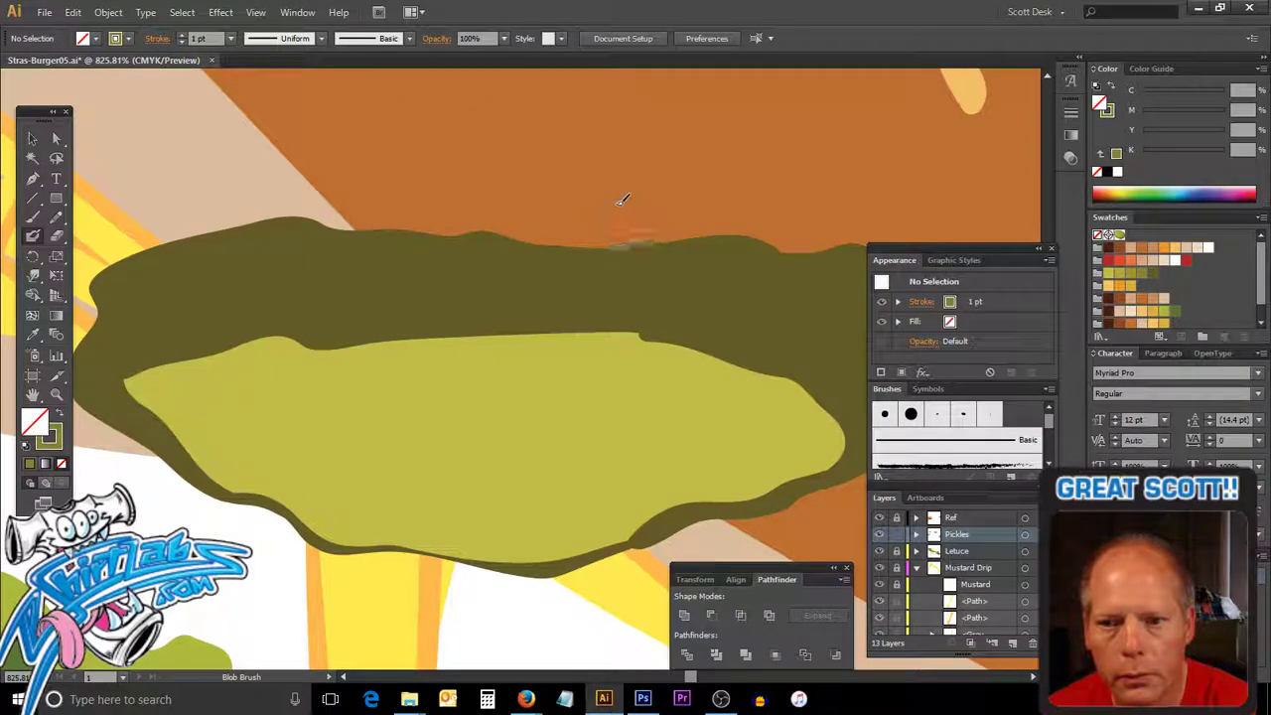
{"action": "left_click", "coordinate": [608, 301], "text": "ctrl+alt"}
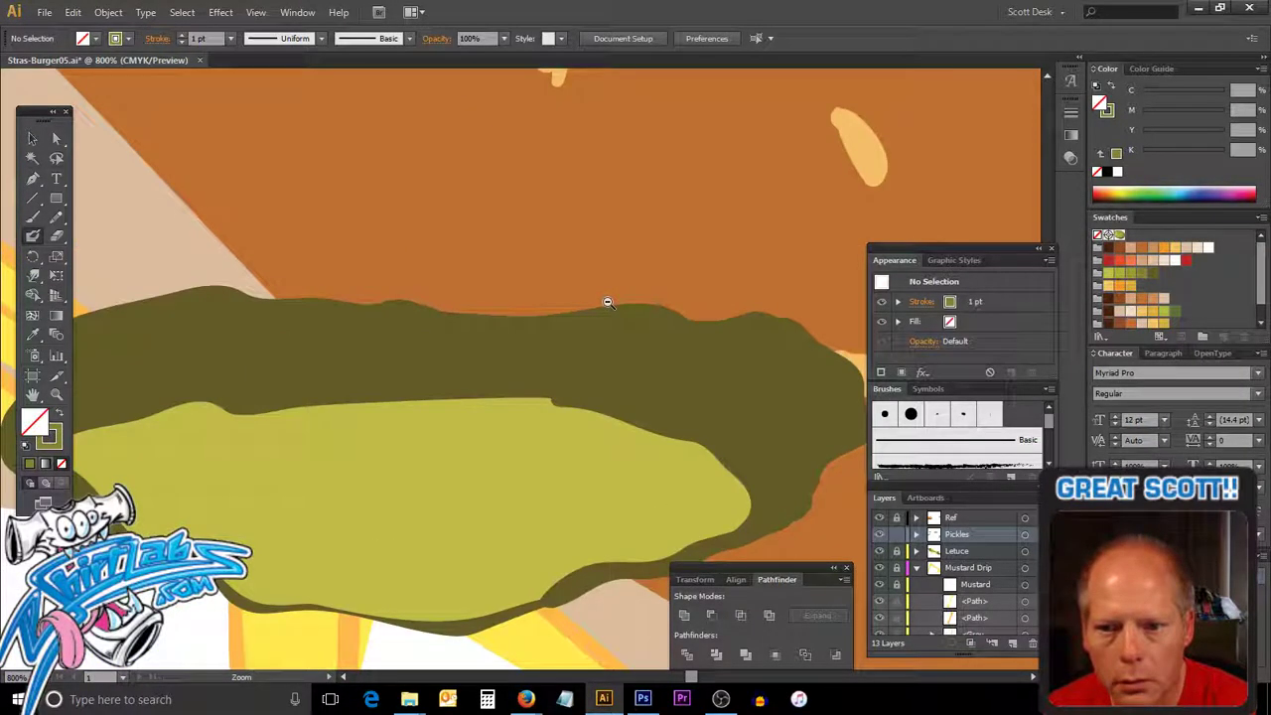
{"action": "left_click", "coordinate": [571, 352], "text": "ctrl"}
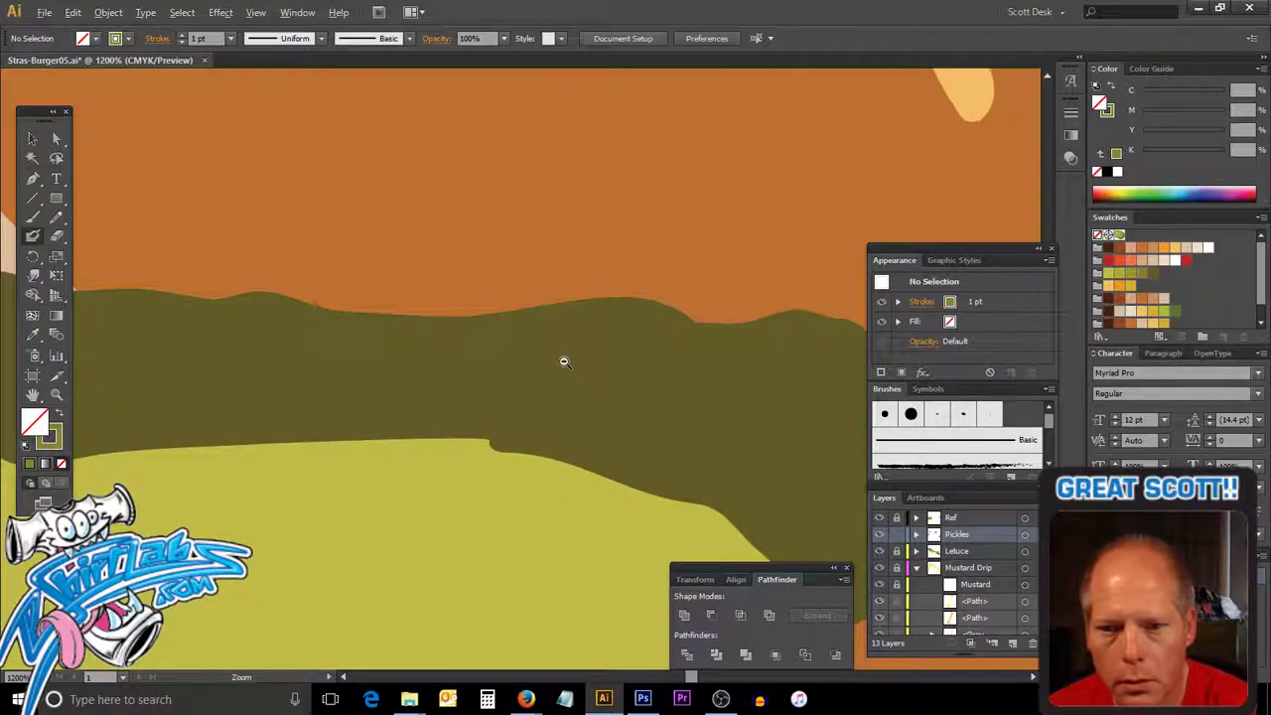
{"action": "left_click", "coordinate": [564, 361], "text": "ctrl+alt"}
{"action": "left_click", "coordinate": [567, 362], "text": "ctrl+alt"}
{"action": "scroll", "coordinate": [647, 317], "scroll_direction": "down", "scroll_amount": 1}
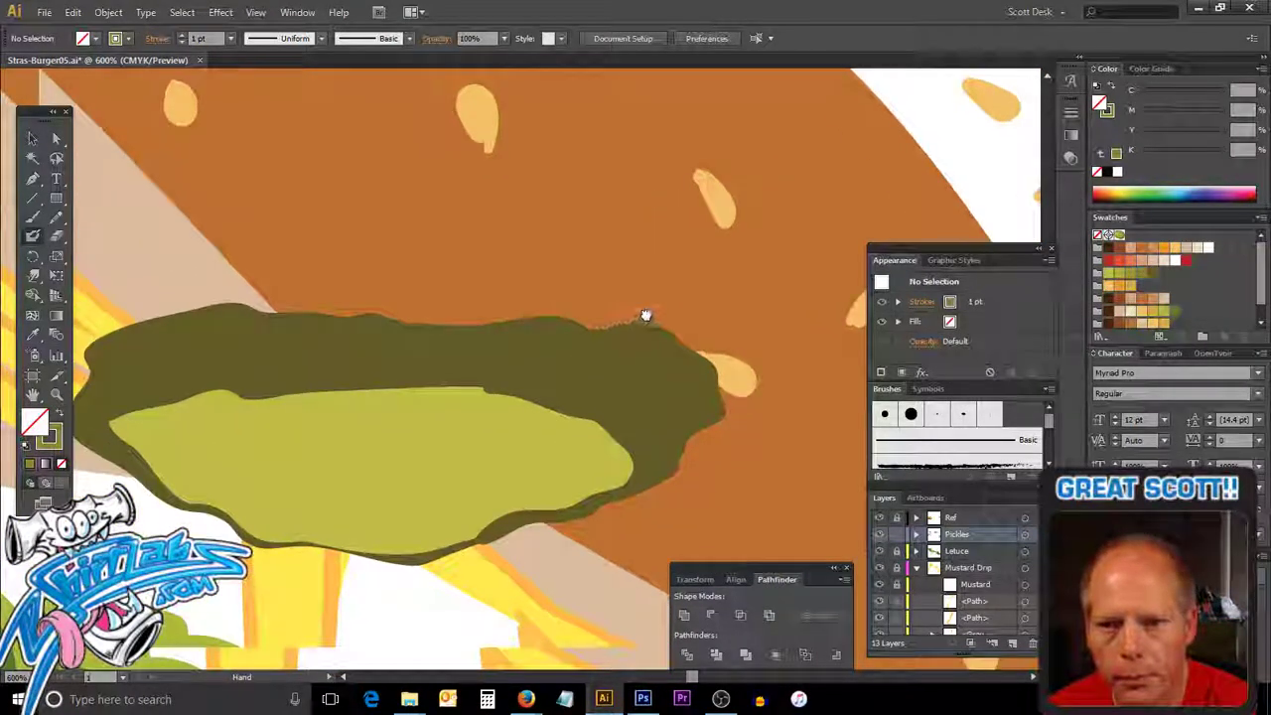
{"action": "scroll", "coordinate": [687, 287], "scroll_direction": "left", "scroll_amount": 2}
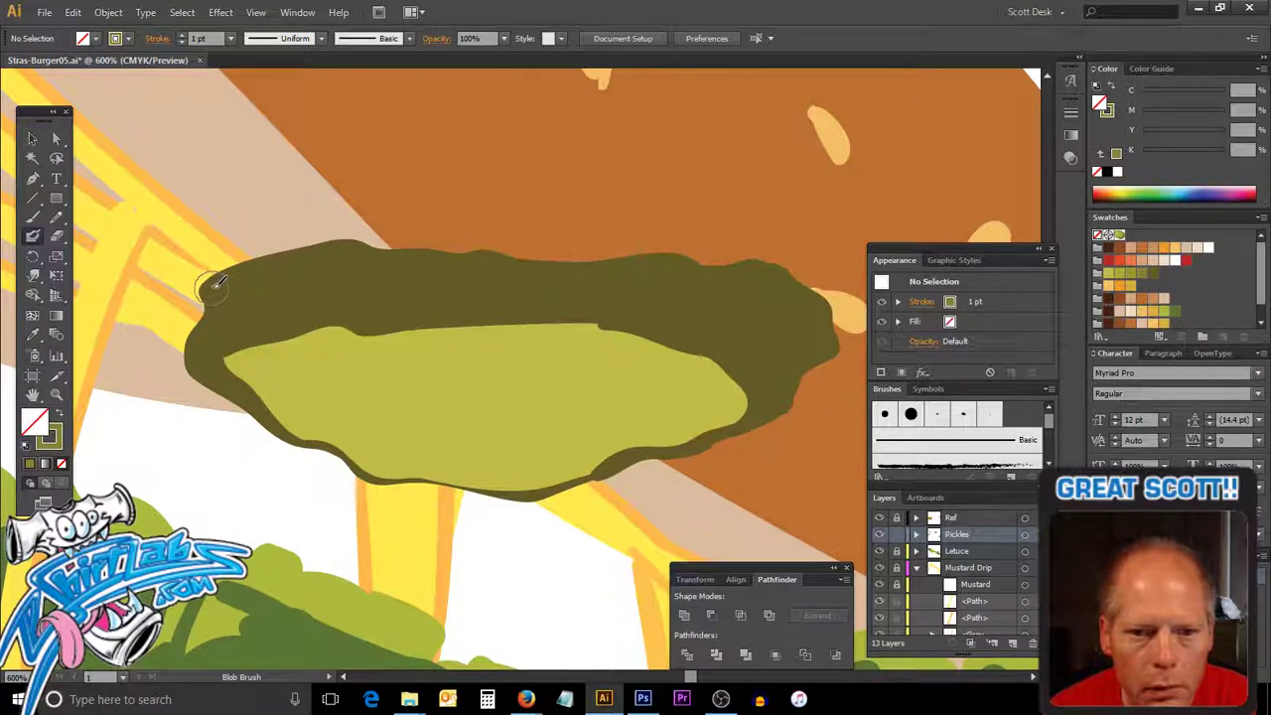
{"action": "left_click_drag", "start_coordinate": [221, 298], "coordinate": [209, 331]}
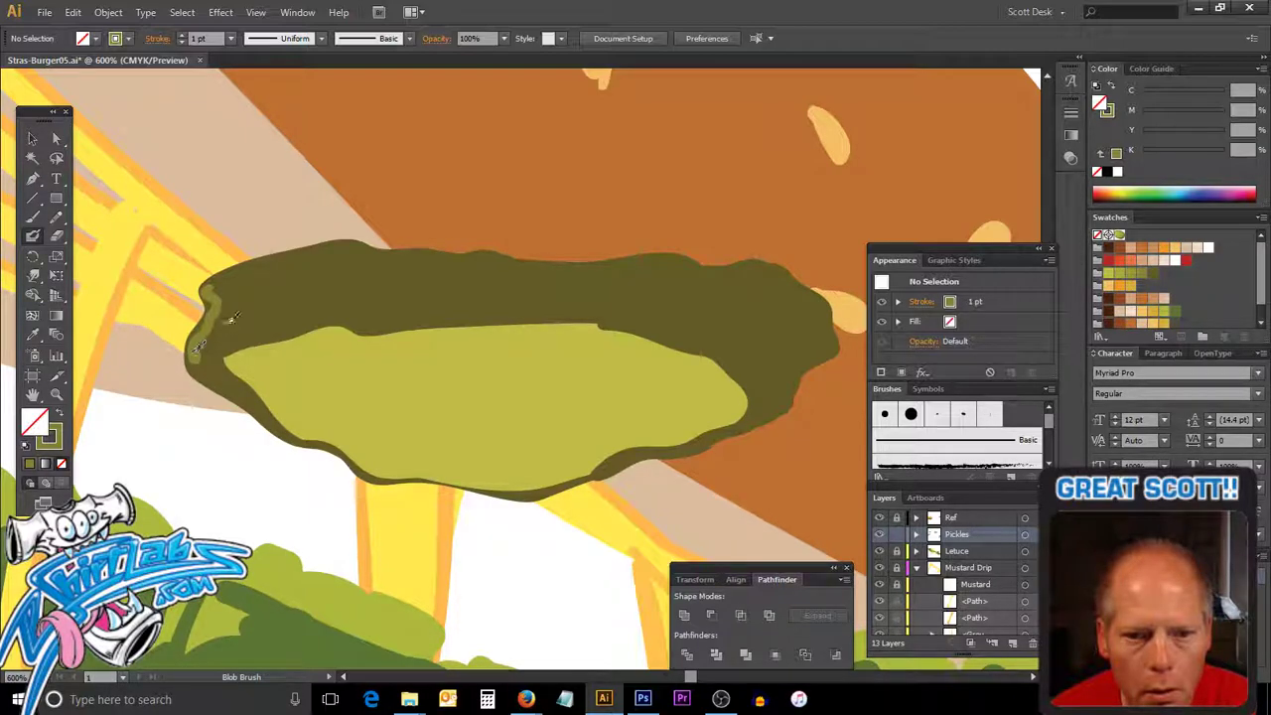
{"action": "mouse_move", "coordinate": [218, 285]}
{"action": "left_mouse_down"}
{"action": "mouse_move", "coordinate": [204, 293]}
{"action": "mouse_move", "coordinate": [243, 278]}
{"action": "mouse_move", "coordinate": [237, 333]}
{"action": "left_mouse_up"}
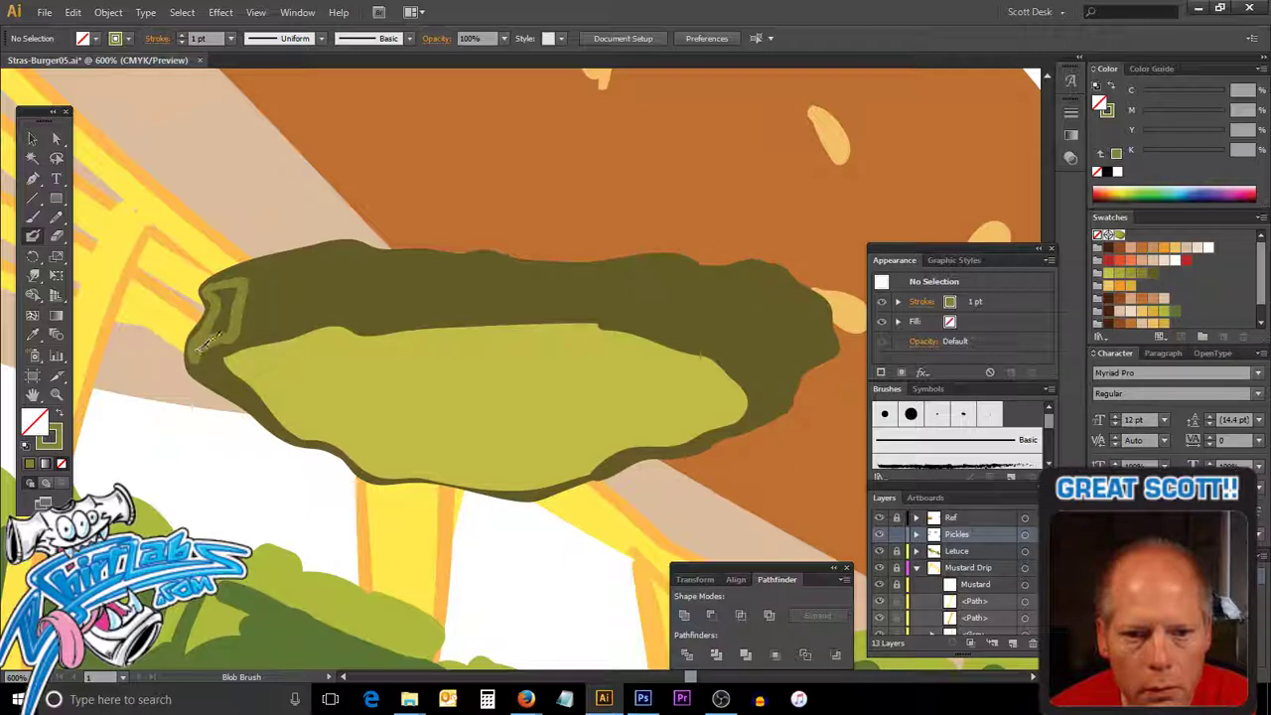
{"action": "left_click_drag", "start_coordinate": [224, 319], "coordinate": [230, 280]}
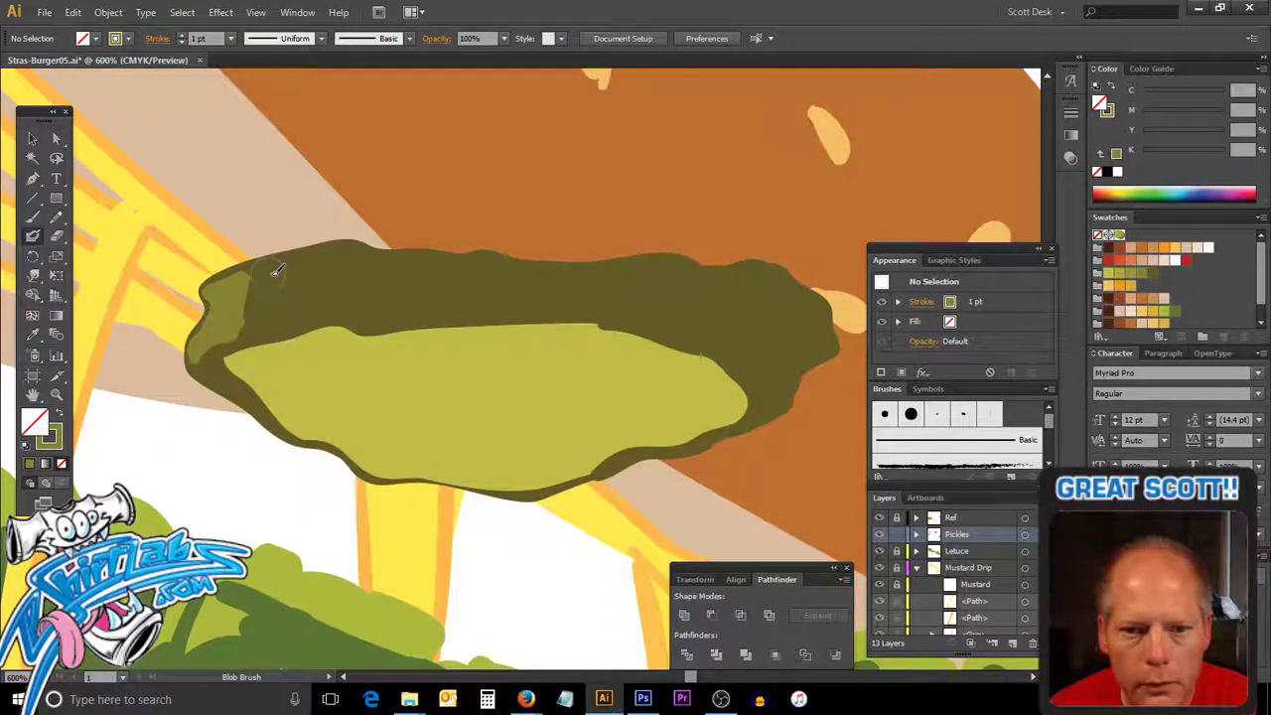
Paint light highlight stripes along the pickle's top edge, undoing the unwanted strokes.
{"action": "mouse_move", "coordinate": [276, 268]}
{"action": "left_mouse_down"}
{"action": "mouse_move", "coordinate": [280, 310]}
{"action": "mouse_move", "coordinate": [298, 312]}
{"action": "left_mouse_up"}
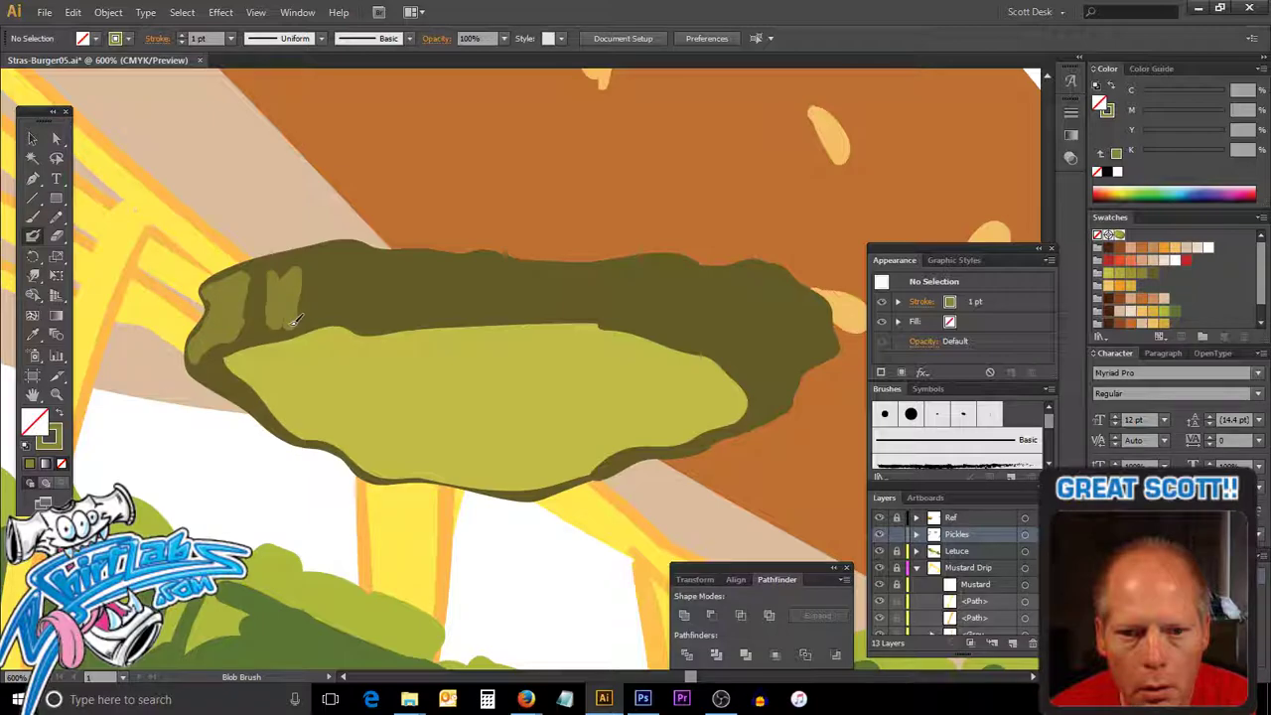
{"action": "left_click_drag", "start_coordinate": [283, 268], "coordinate": [282, 320]}
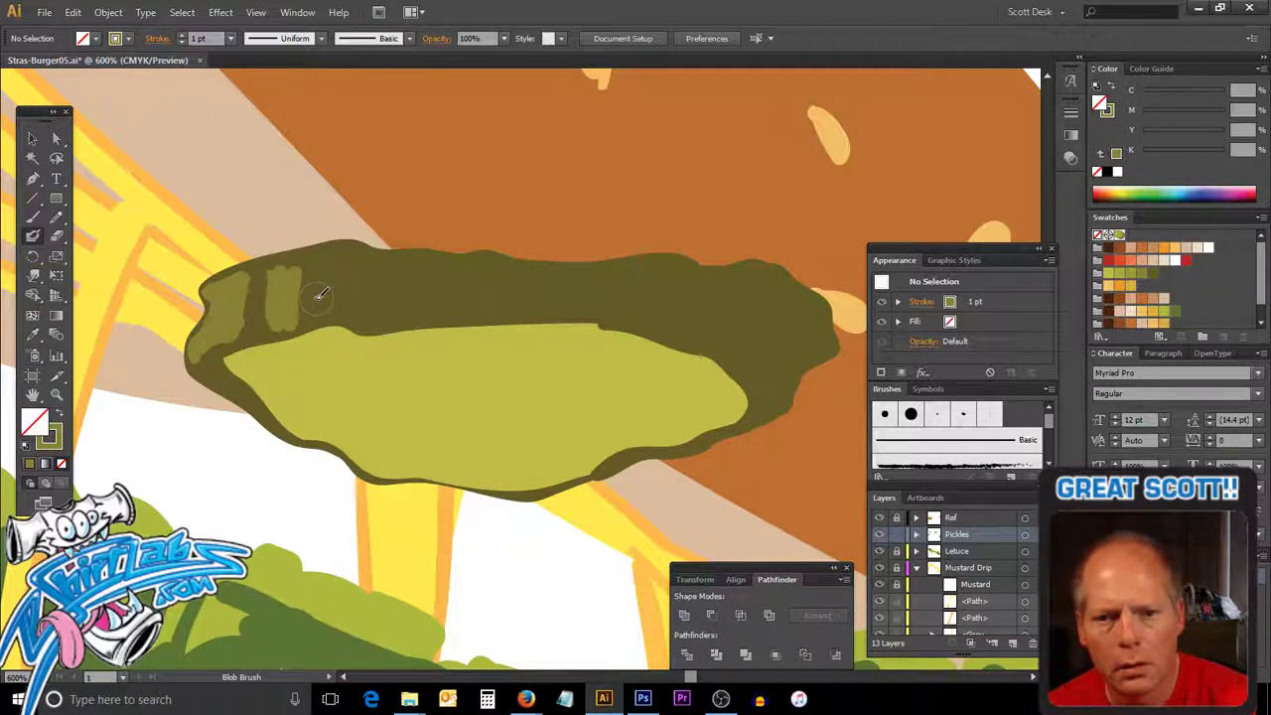
{"action": "key", "text": "v"}
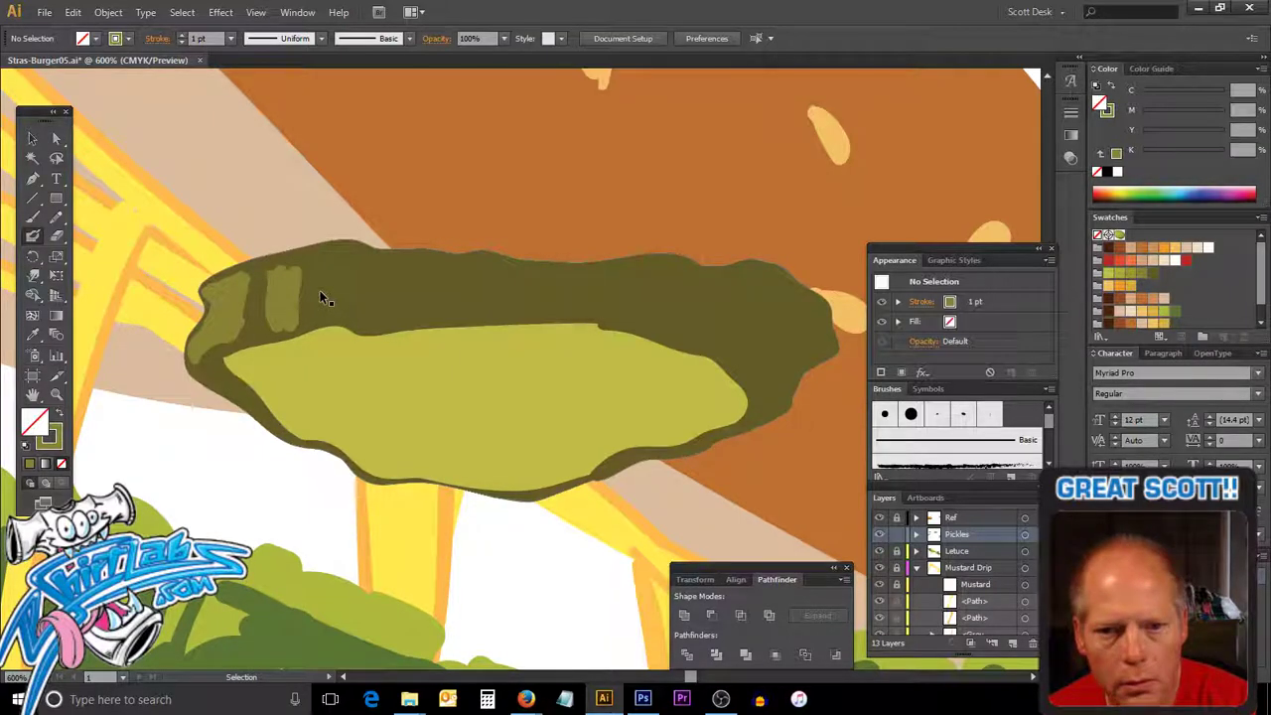
{"action": "key", "text": "ctrl+z"}
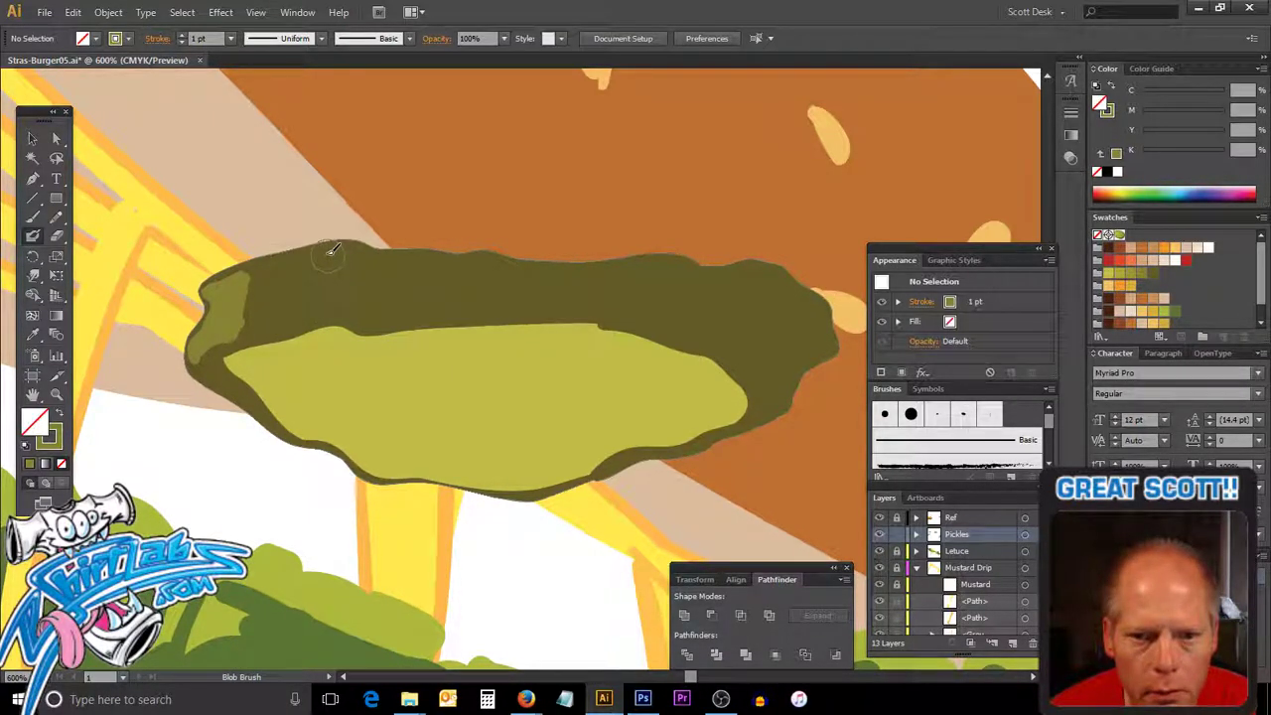
{"action": "left_click_drag", "start_coordinate": [336, 256], "coordinate": [328, 306]}
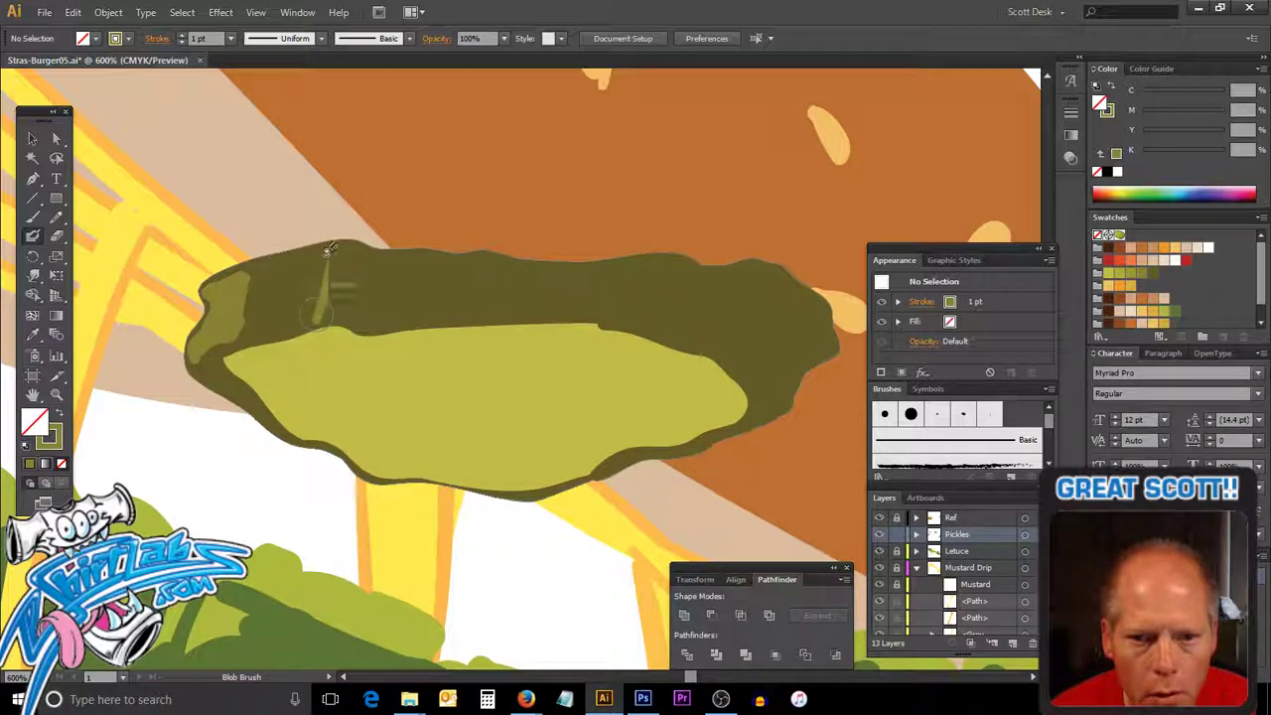
{"action": "left_click_drag", "start_coordinate": [326, 263], "coordinate": [314, 314]}
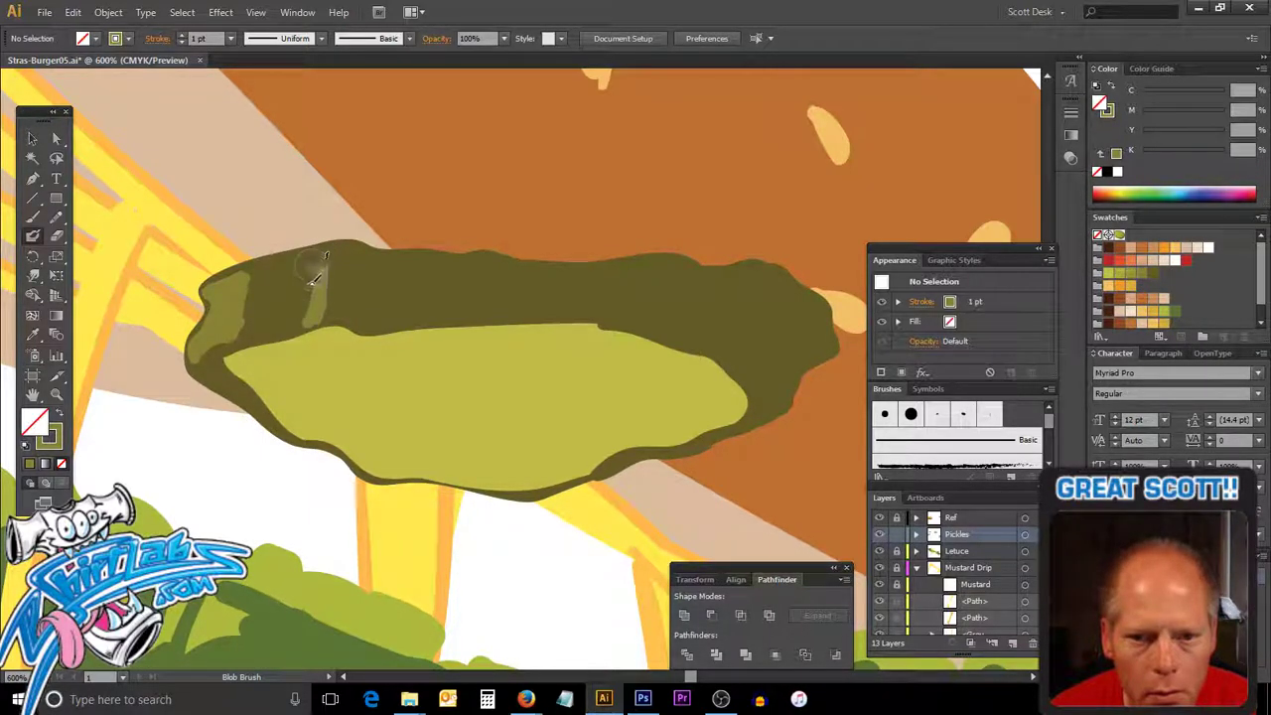
{"action": "left_click_drag", "start_coordinate": [316, 263], "coordinate": [314, 312]}
{"action": "mouse_move", "coordinate": [303, 263]}
{"action": "left_mouse_down"}
{"action": "mouse_move", "coordinate": [298, 310]}
{"action": "mouse_move", "coordinate": [310, 303]}
{"action": "left_mouse_up"}
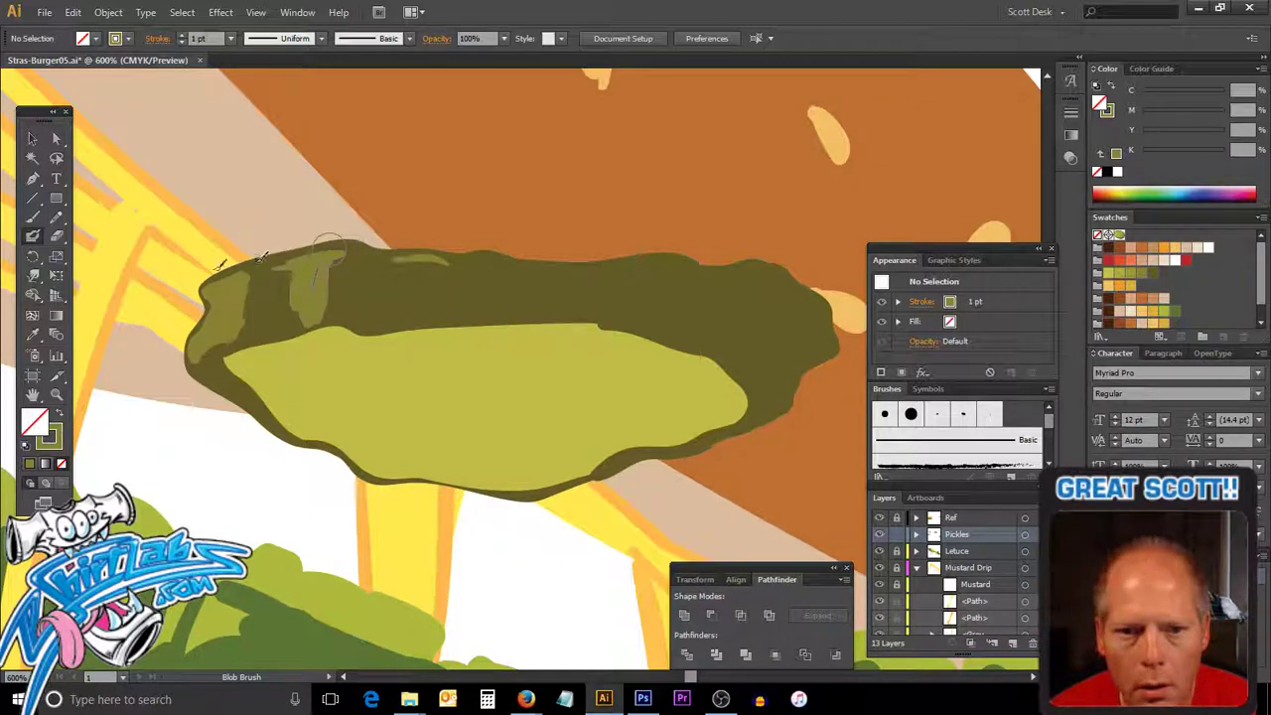
Add dark olive along the upper-left corner and top edge, plus a pale mid-edge stripe.
{"action": "left_click_drag", "start_coordinate": [210, 276], "coordinate": [279, 258]}
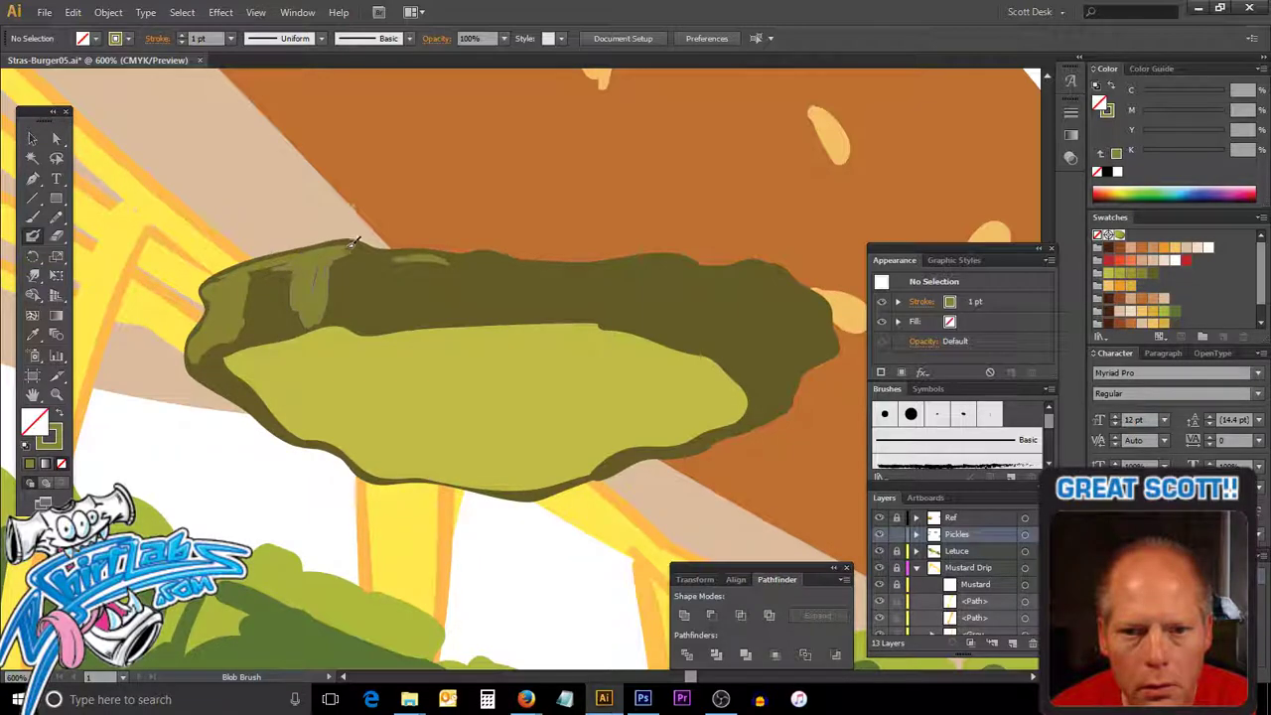
{"action": "left_click_drag", "start_coordinate": [351, 243], "coordinate": [372, 247]}
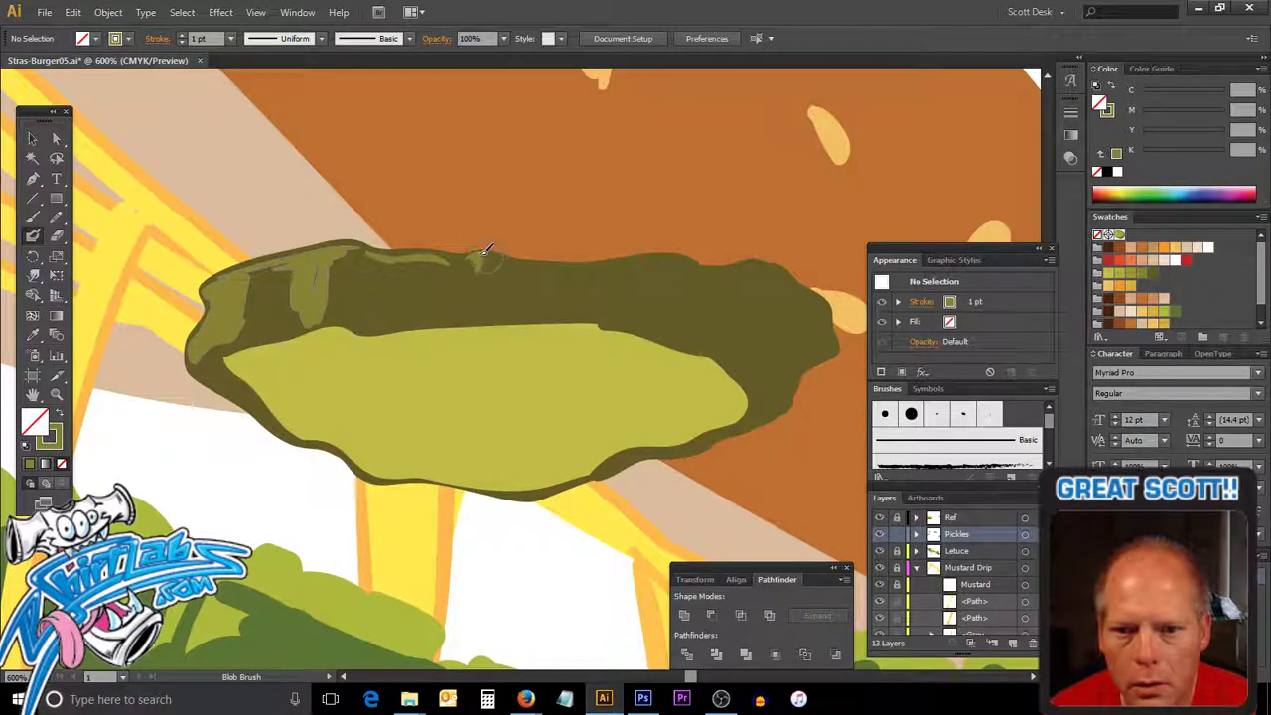
{"action": "left_click_drag", "start_coordinate": [500, 253], "coordinate": [475, 290]}
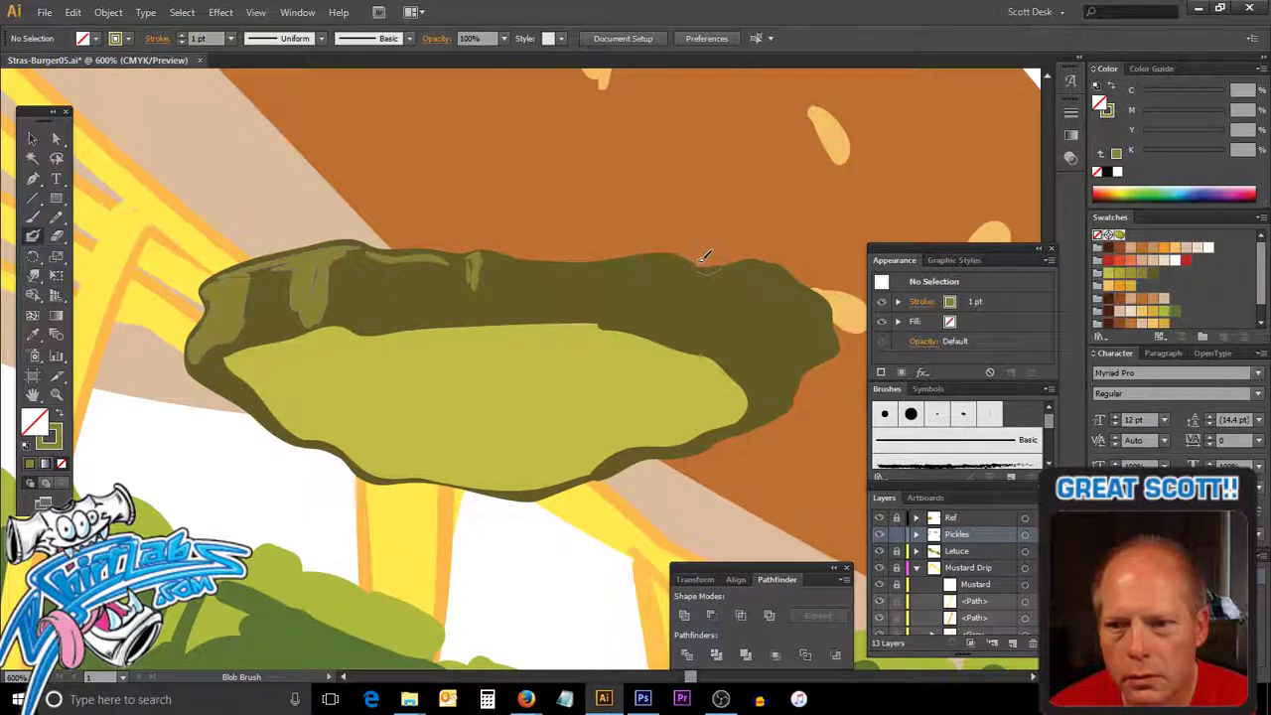
Pick the olive swatch and darken its black value to K 45.
{"action": "left_click", "coordinate": [1154, 276]}
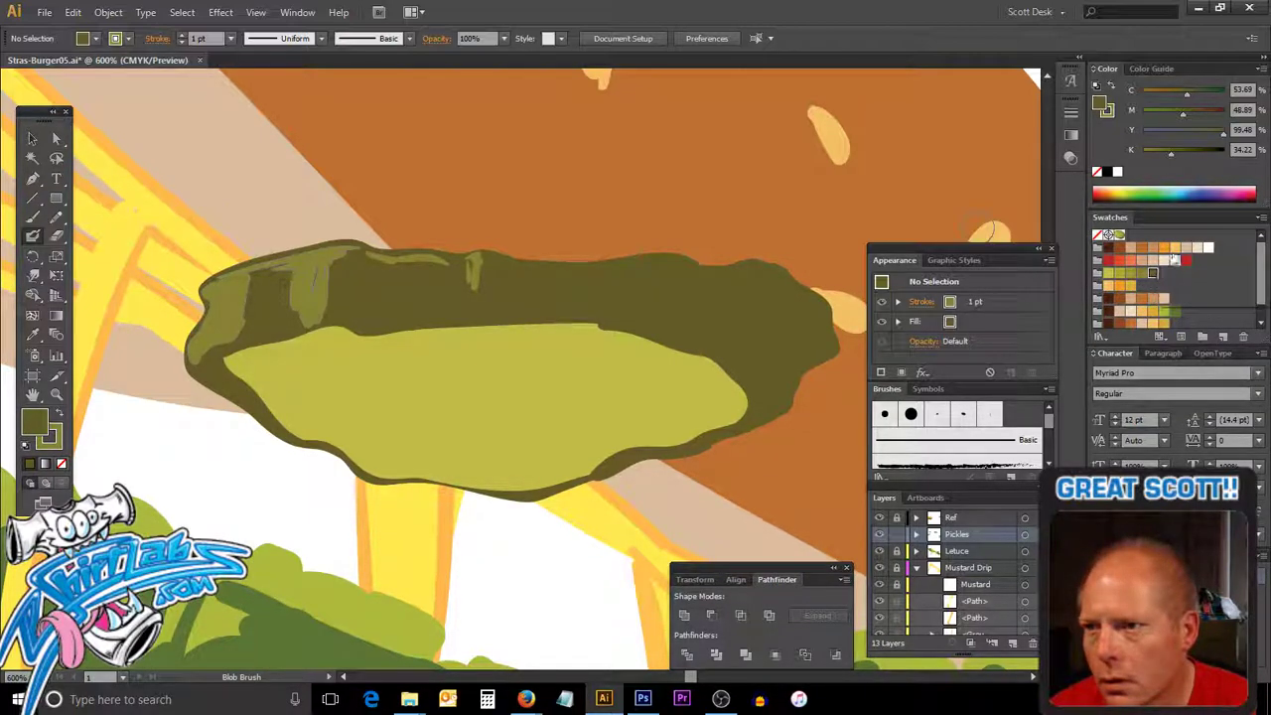
{"action": "mouse_move", "coordinate": [1177, 152]}
{"action": "left_mouse_down"}
{"action": "mouse_move", "coordinate": [1192, 153]}
{"action": "mouse_move", "coordinate": [1156, 164]}
{"action": "mouse_move", "coordinate": [1168, 165]}
{"action": "left_mouse_up"}
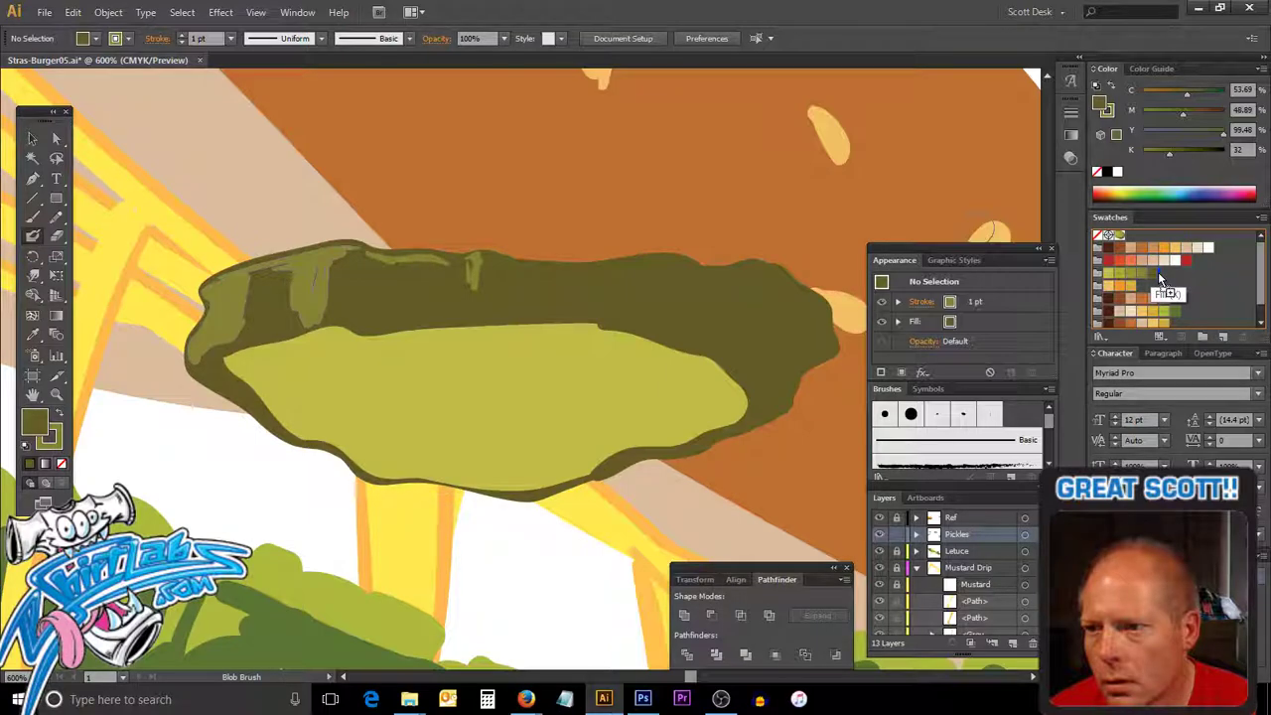
{"action": "left_click_drag", "start_coordinate": [1159, 275], "coordinate": [1160, 274]}
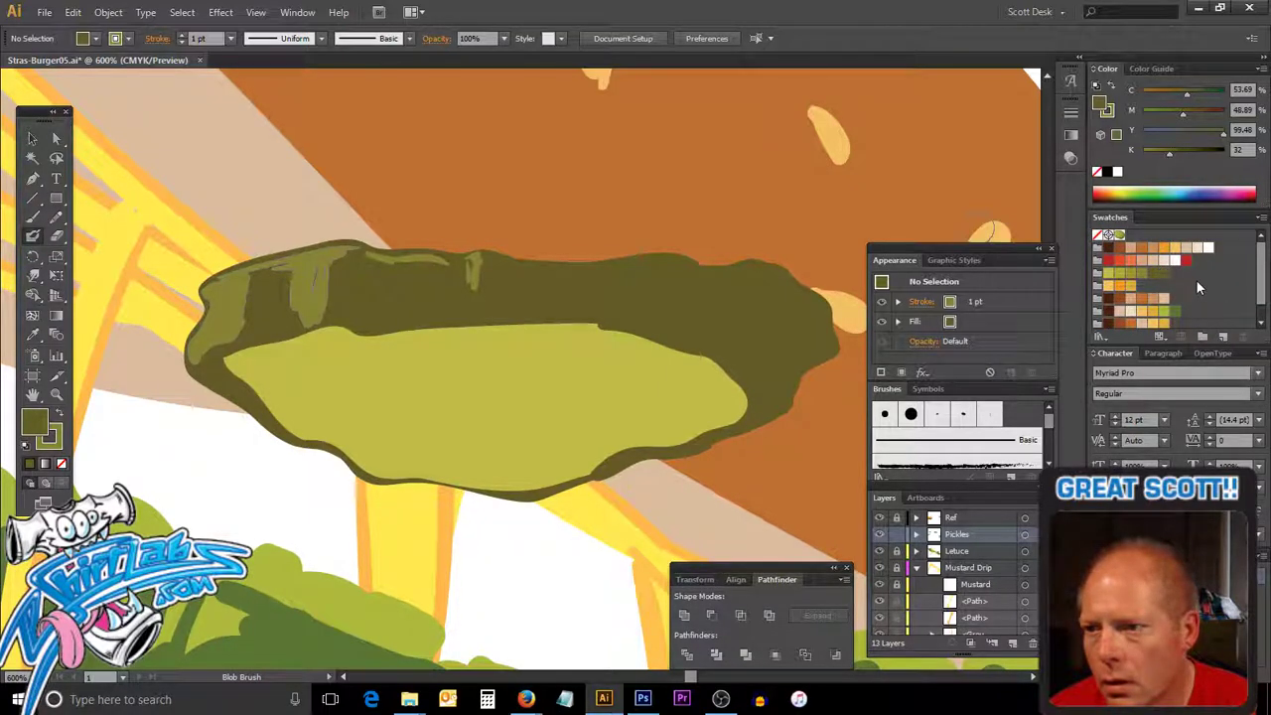
{"action": "left_click", "coordinate": [1152, 274]}
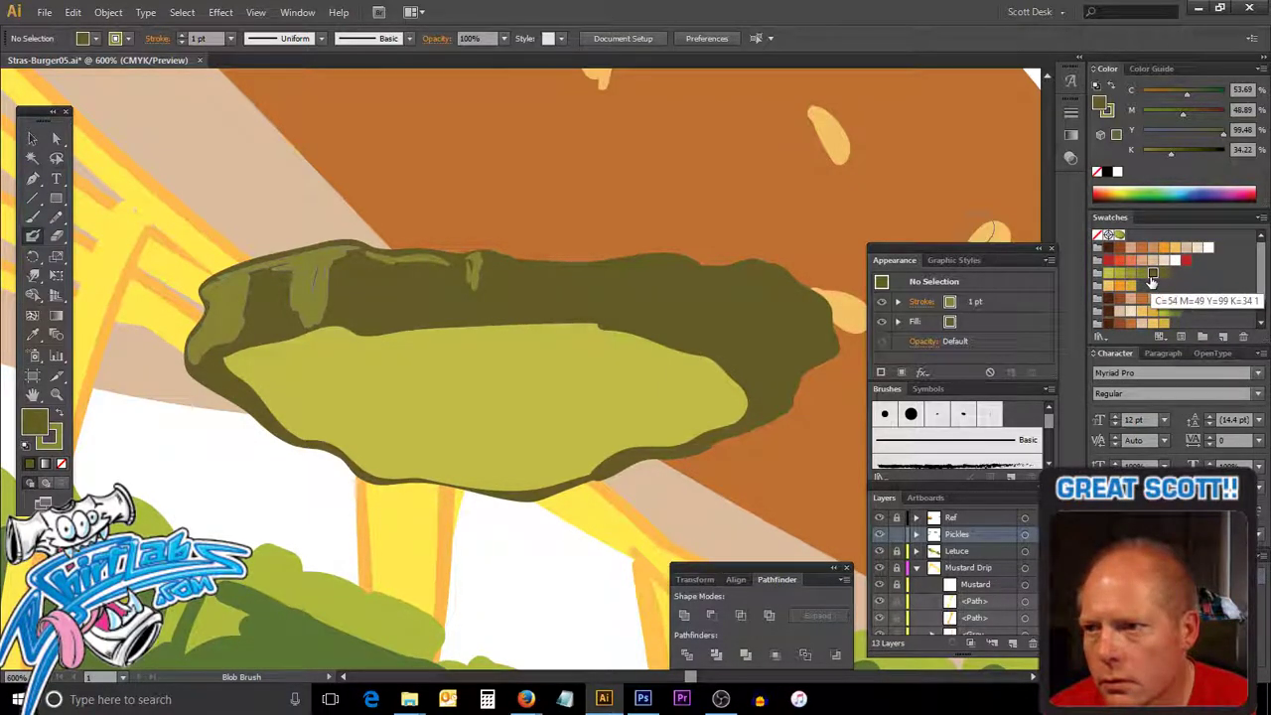
{"action": "left_click", "coordinate": [1165, 278]}
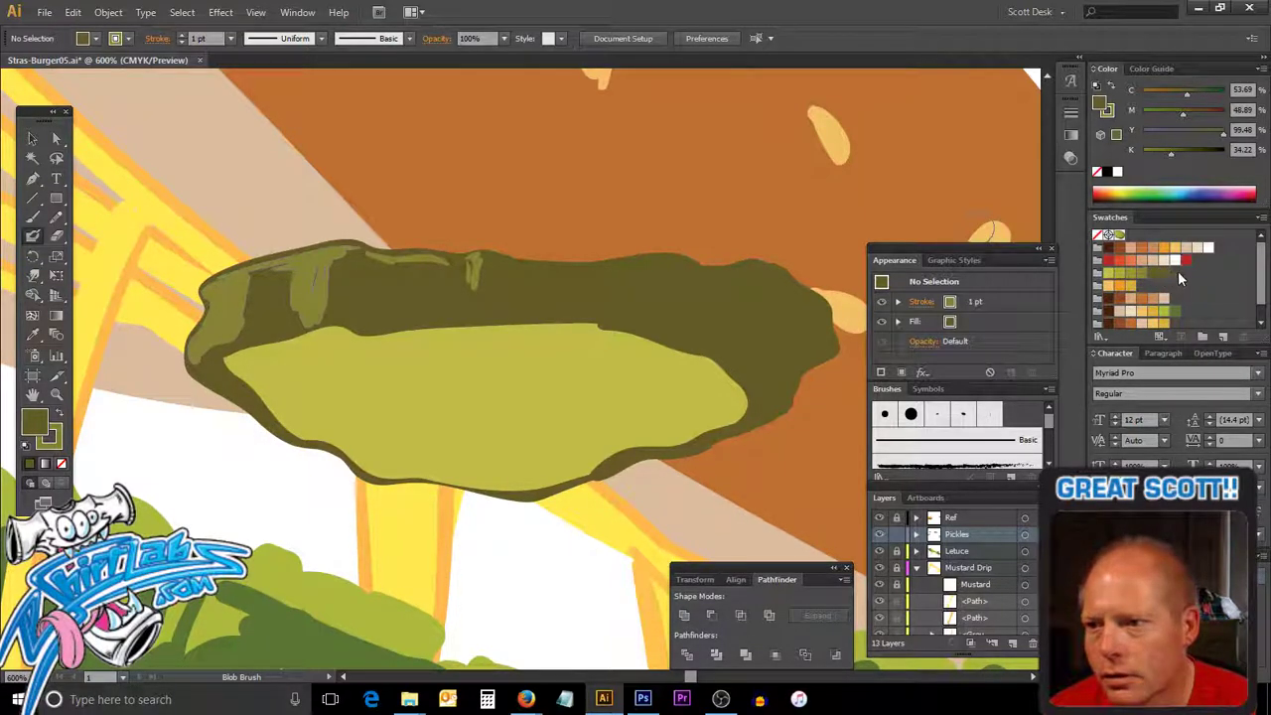
{"action": "left_click", "coordinate": [1166, 276]}
{"action": "left_click", "coordinate": [1177, 276]}
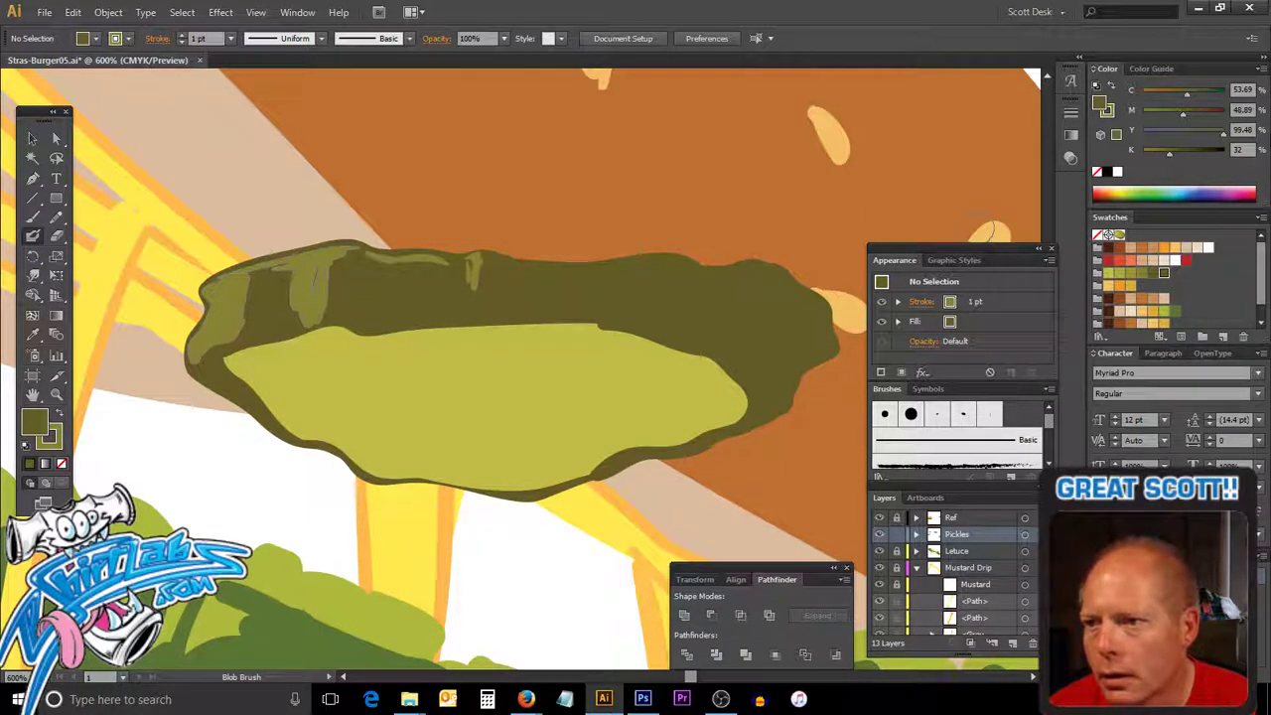
{"action": "key", "text": "Return"}
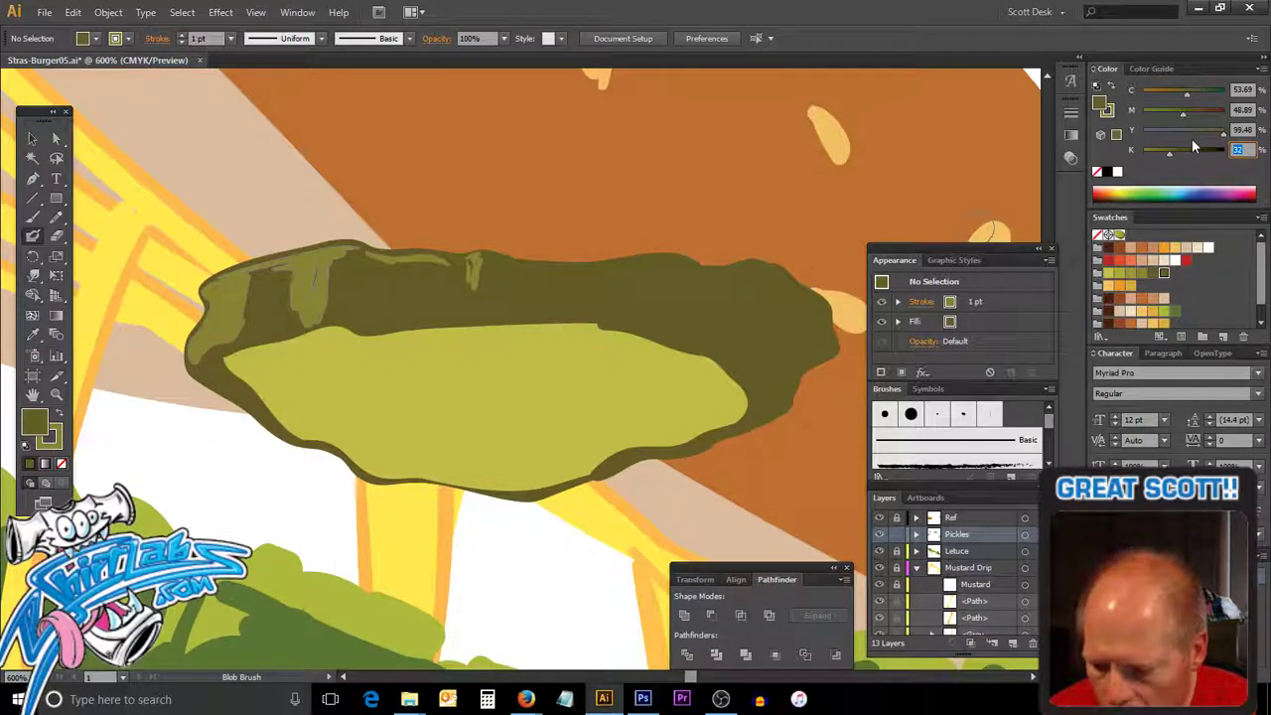
{"action": "type", "text": "45"}
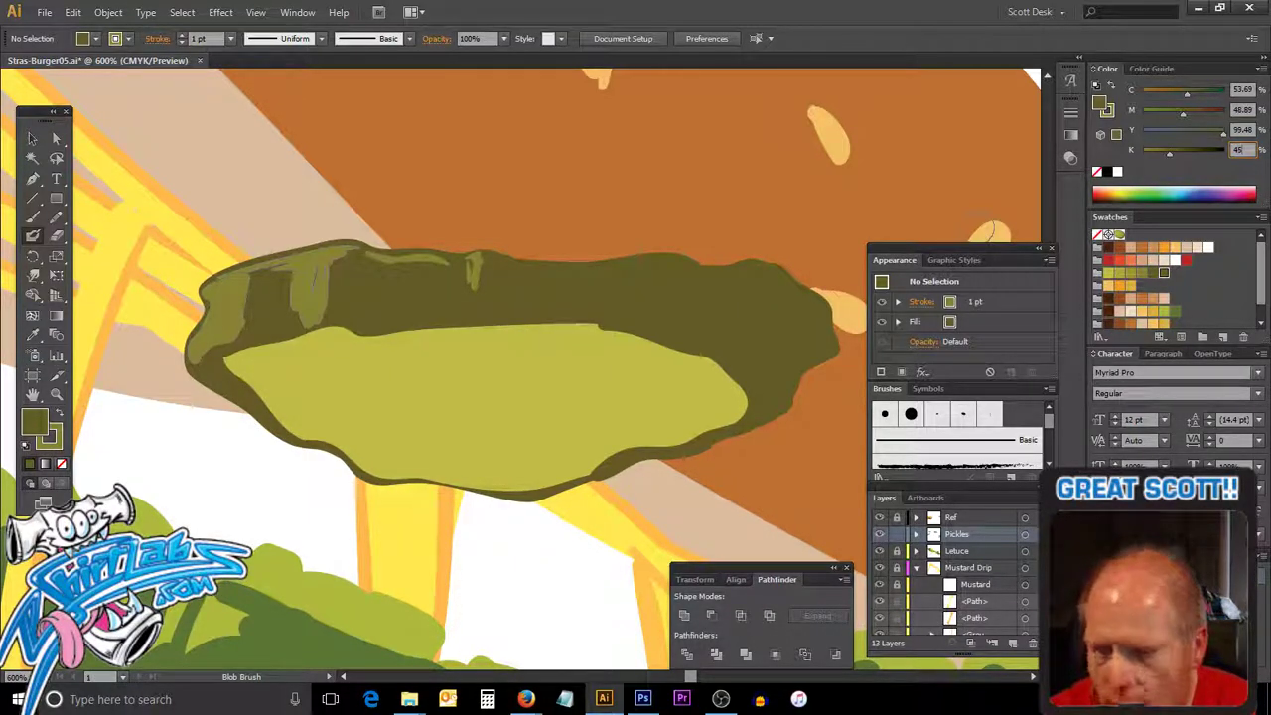
{"action": "key", "text": "Return"}
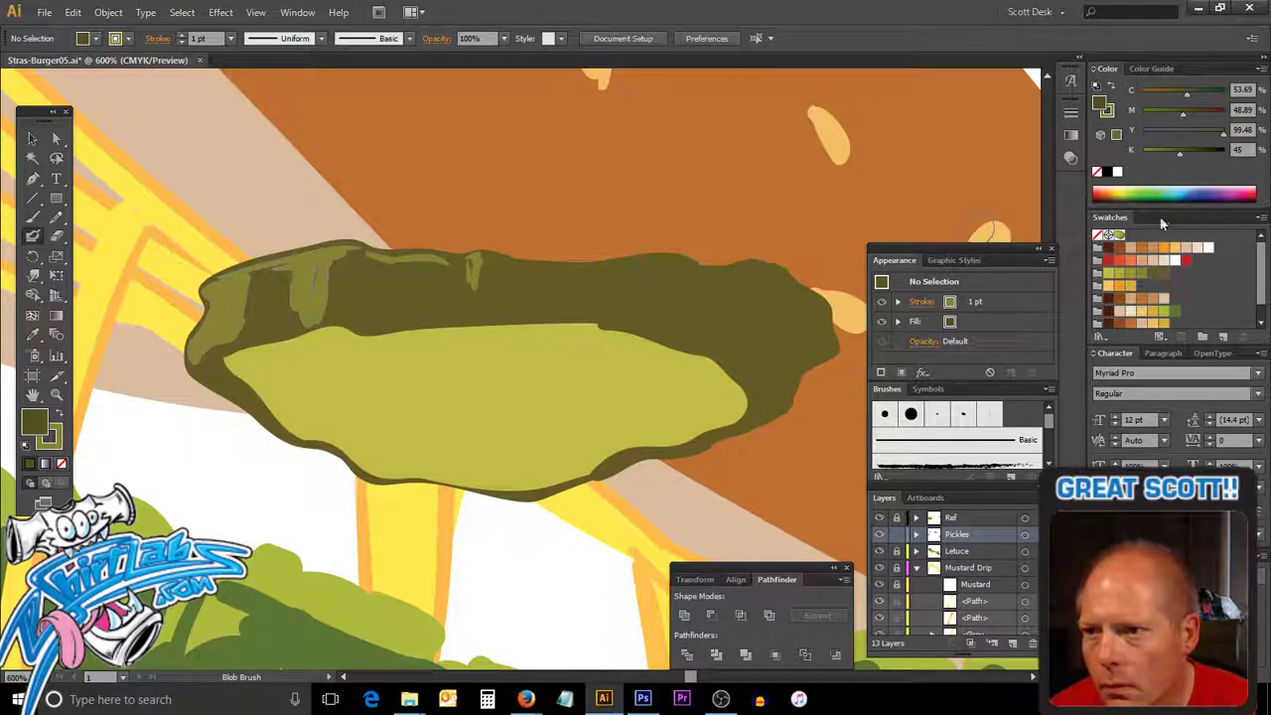
Save the K 45 olive as a swatch, delete the duplicate, and paint with it at fill None.
{"action": "left_click_drag", "start_coordinate": [1107, 102], "coordinate": [1163, 272]}
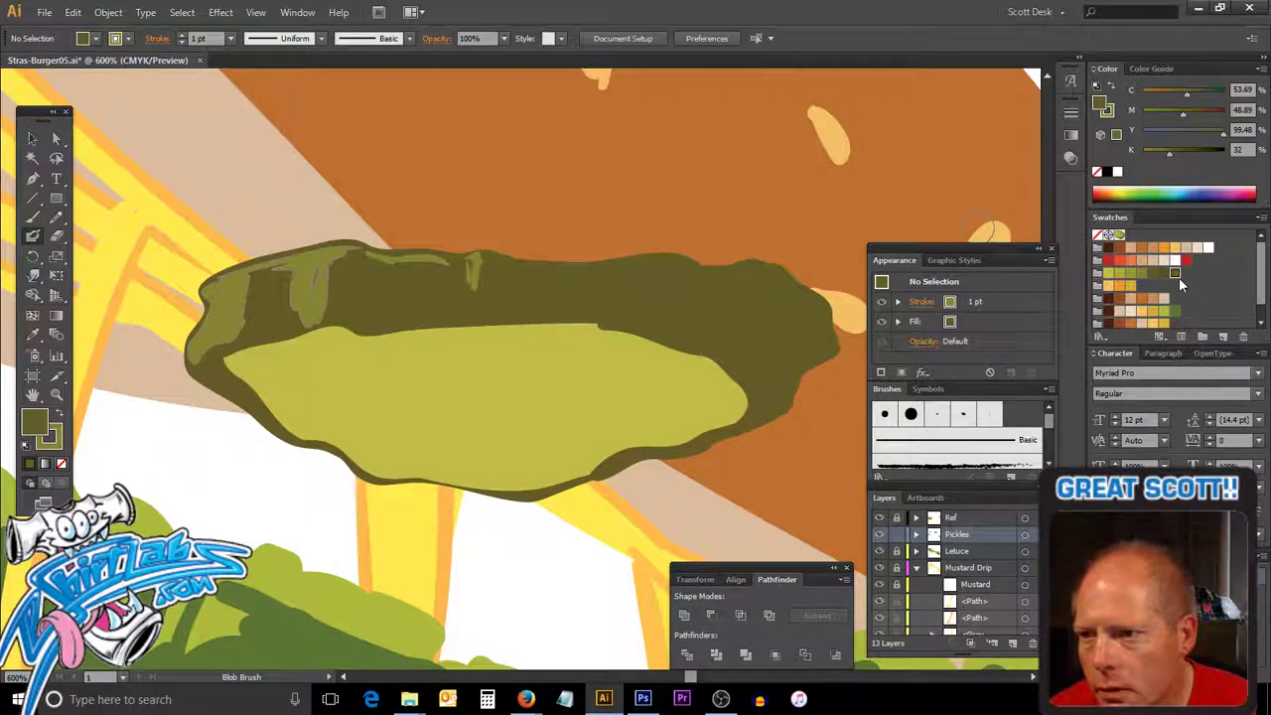
{"action": "left_click", "coordinate": [1176, 273]}
{"action": "left_click", "coordinate": [1246, 338]}
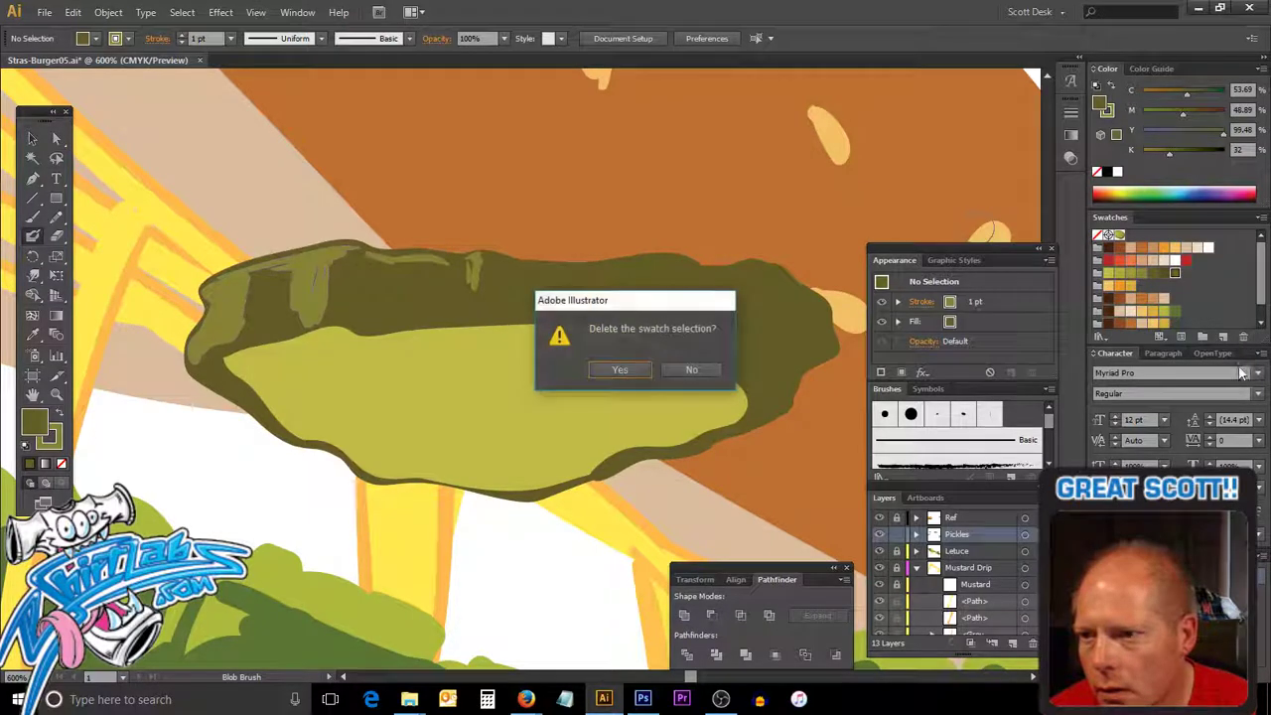
{"action": "left_click", "coordinate": [609, 372]}
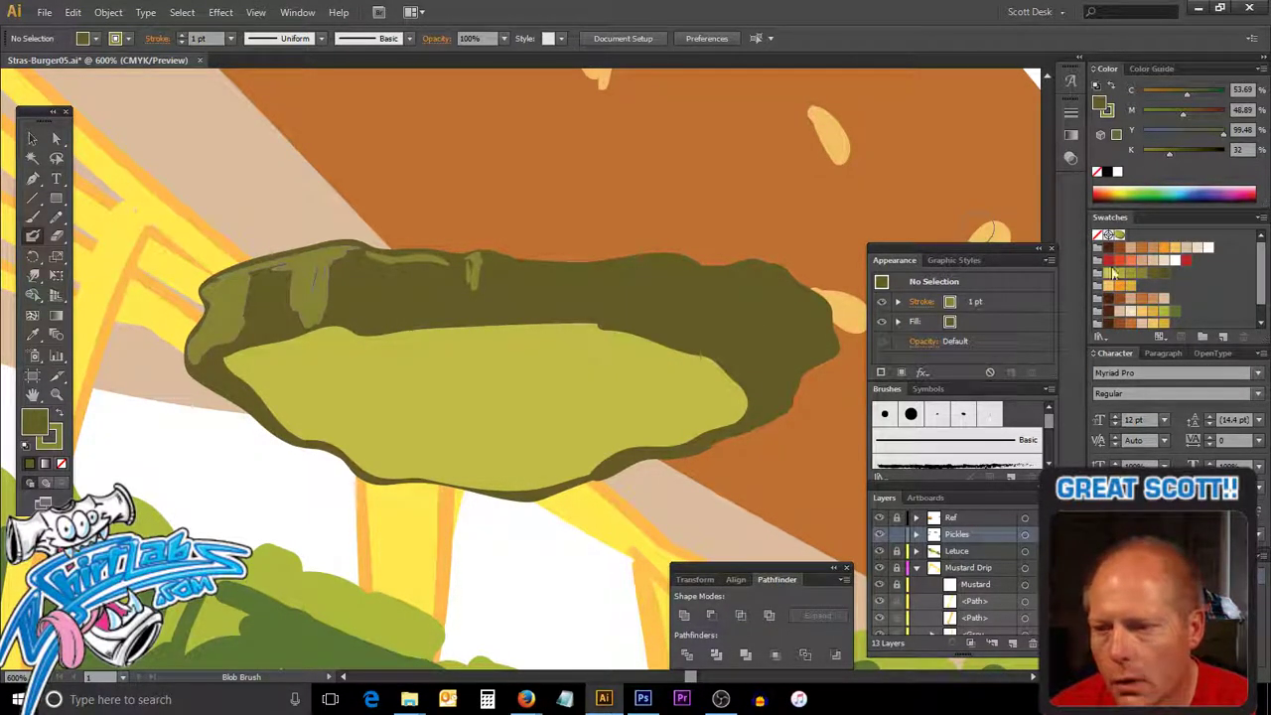
{"action": "left_click", "coordinate": [1166, 278]}
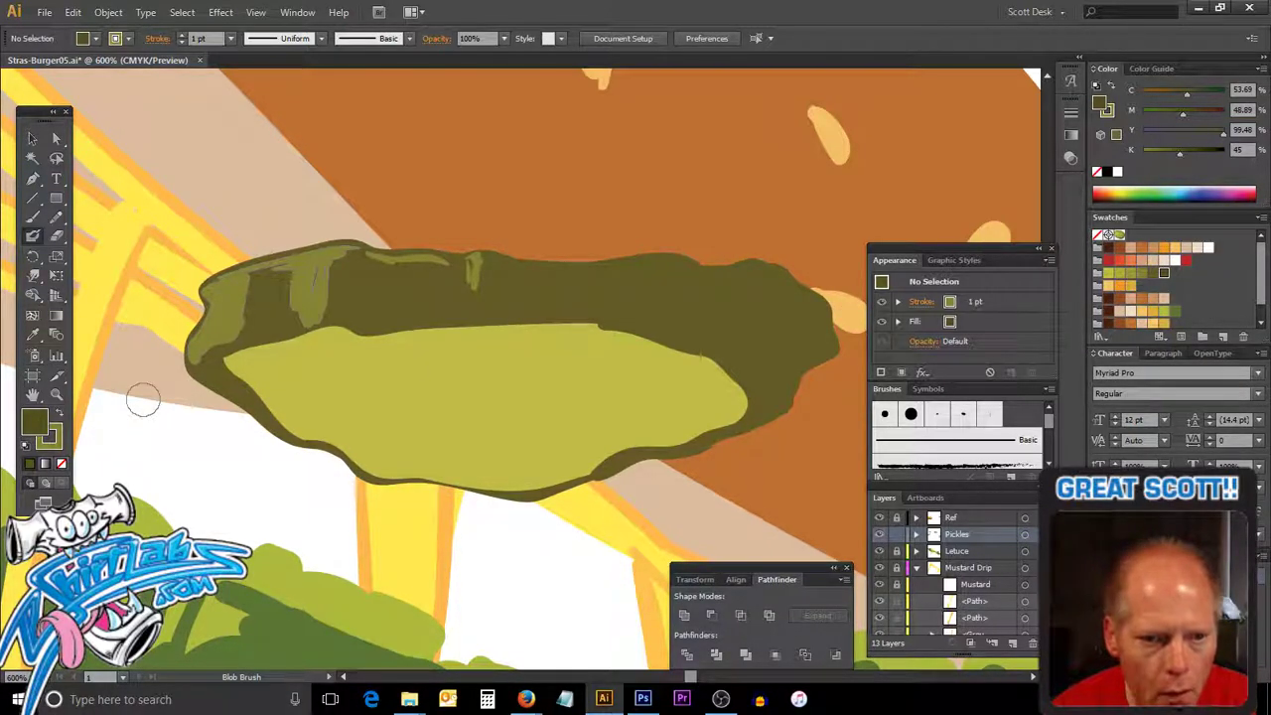
{"action": "left_click", "coordinate": [61, 416]}
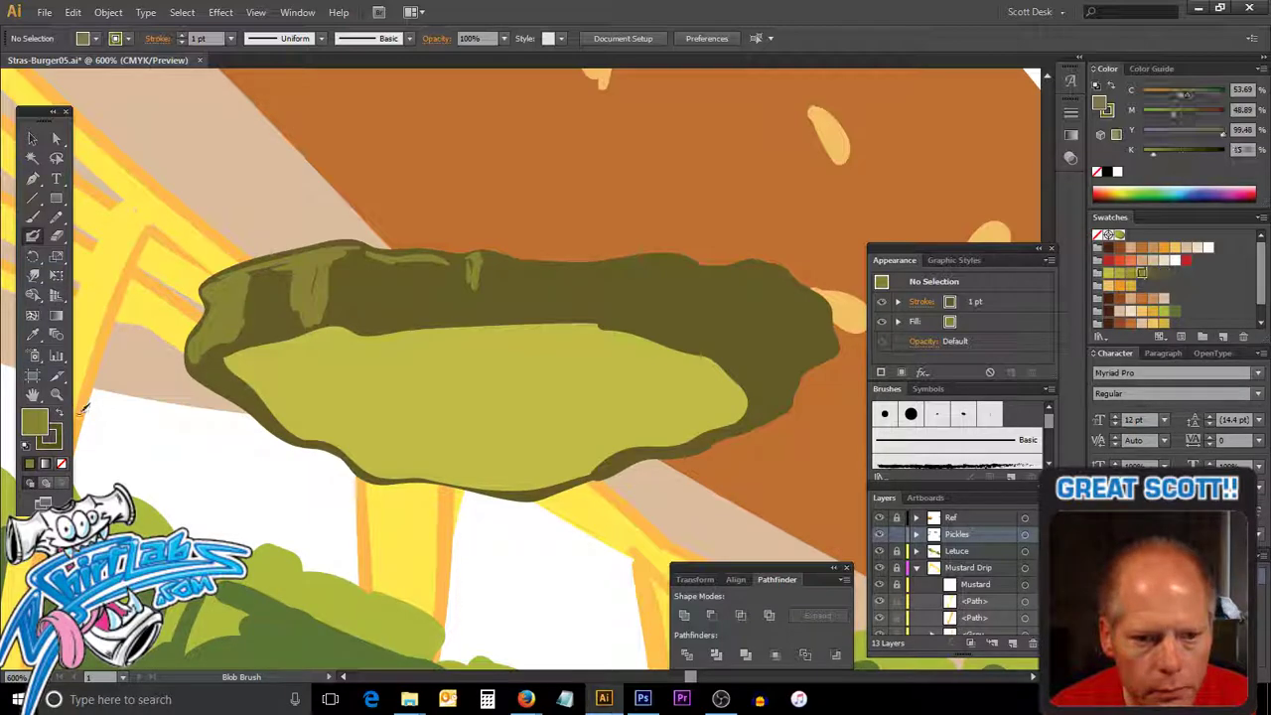
{"action": "left_click", "coordinate": [61, 463]}
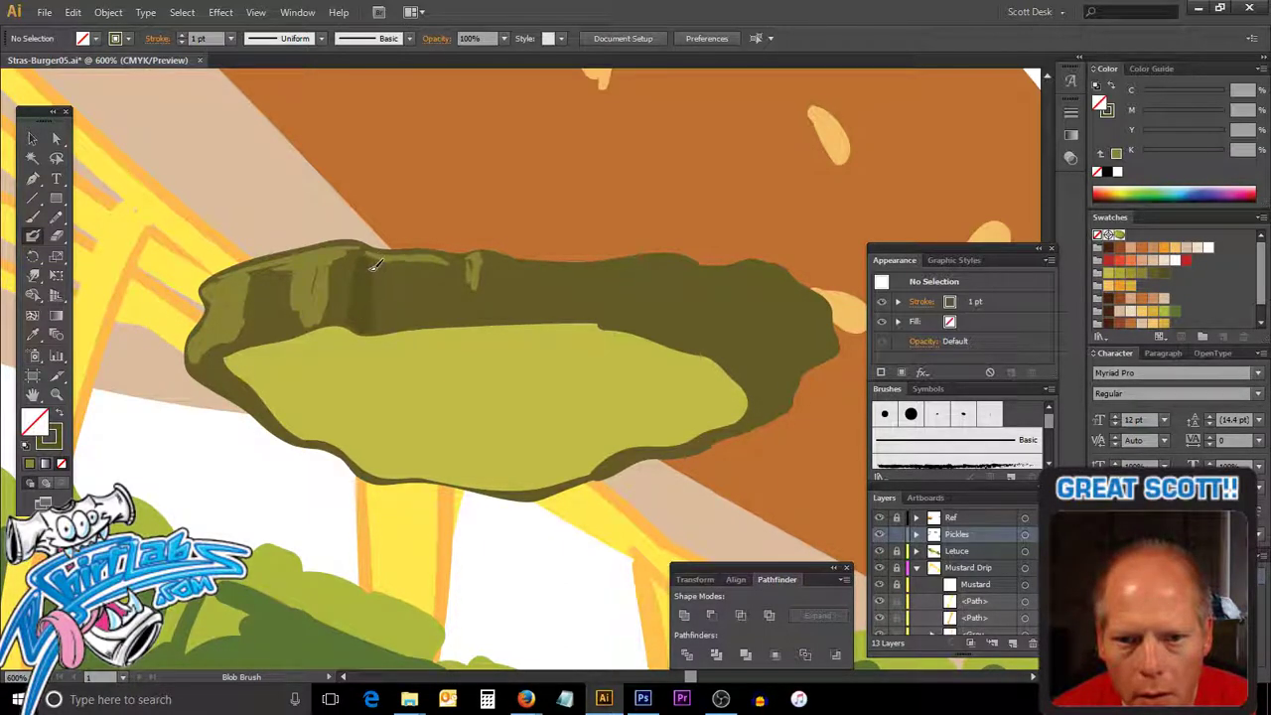
Paint dark olive shading on the pickle's upper-left area and the middle of its top edge.
{"action": "left_click_drag", "start_coordinate": [371, 258], "coordinate": [407, 258]}
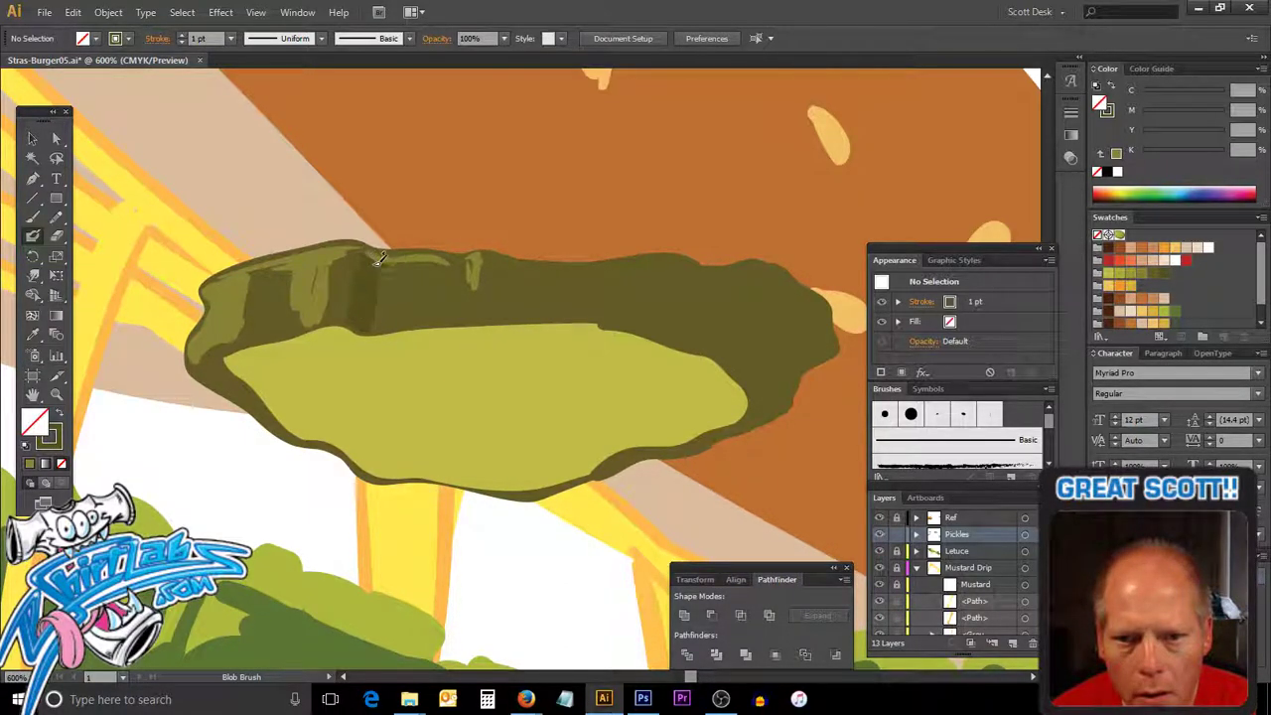
{"action": "mouse_move", "coordinate": [314, 268]}
{"action": "left_mouse_down"}
{"action": "mouse_move", "coordinate": [314, 310]}
{"action": "mouse_move", "coordinate": [289, 320]}
{"action": "left_mouse_up"}
{"action": "left_click_drag", "start_coordinate": [283, 273], "coordinate": [274, 328]}
{"action": "mouse_move", "coordinate": [463, 290]}
{"action": "left_mouse_down"}
{"action": "mouse_move", "coordinate": [462, 266]}
{"action": "mouse_move", "coordinate": [473, 288]}
{"action": "left_mouse_up"}
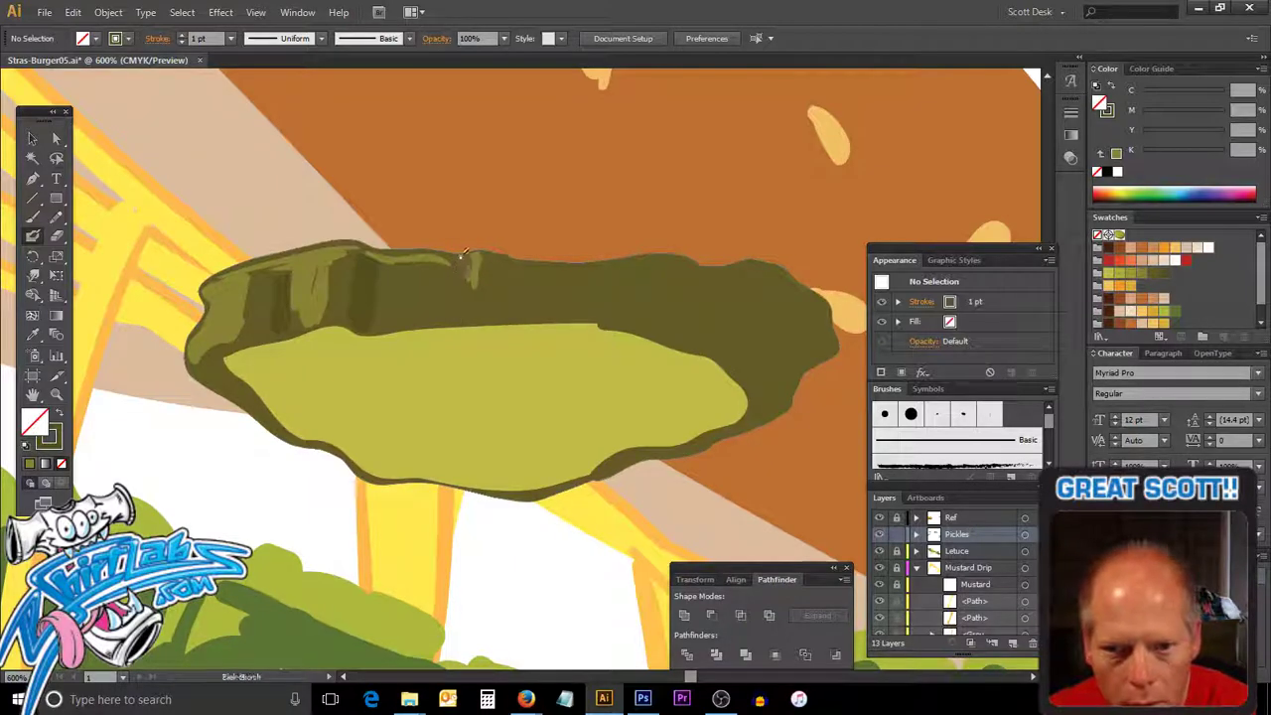
{"action": "left_click_drag", "start_coordinate": [463, 260], "coordinate": [465, 294]}
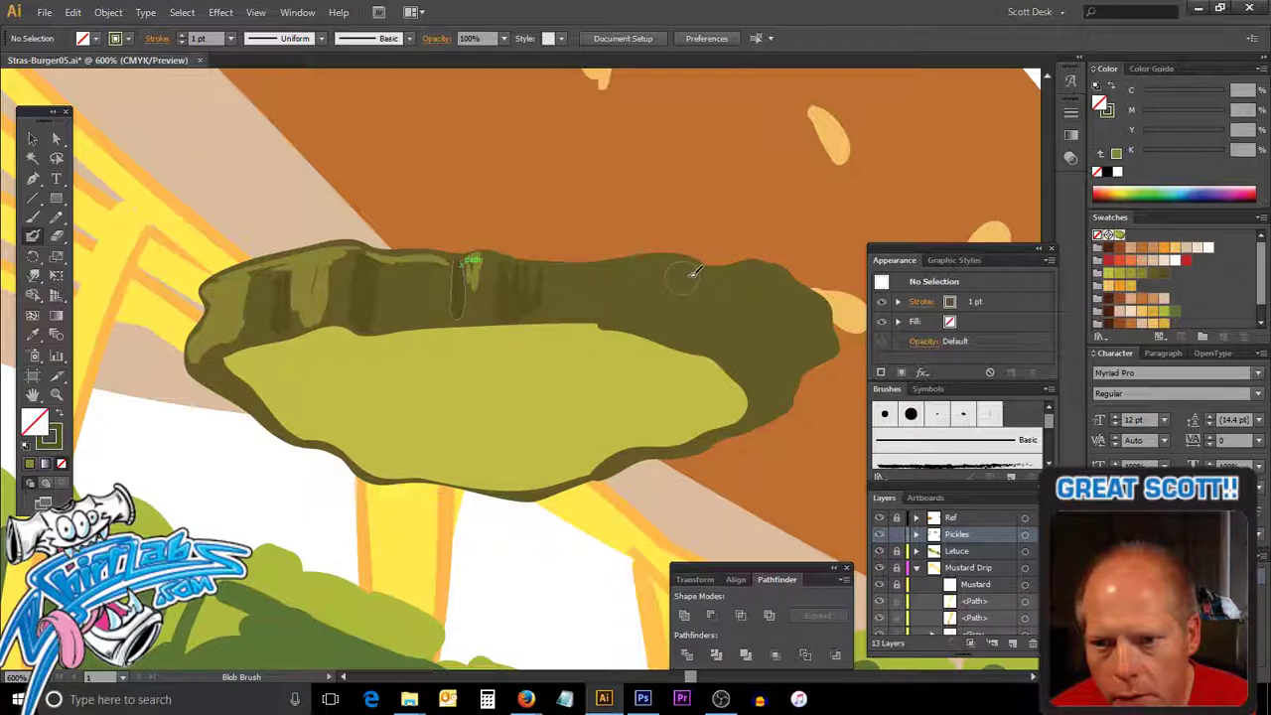
Add dark olive stripes down the top face, the upper-right edge, and along the left and upper rim.
{"action": "left_click_drag", "start_coordinate": [694, 261], "coordinate": [680, 310]}
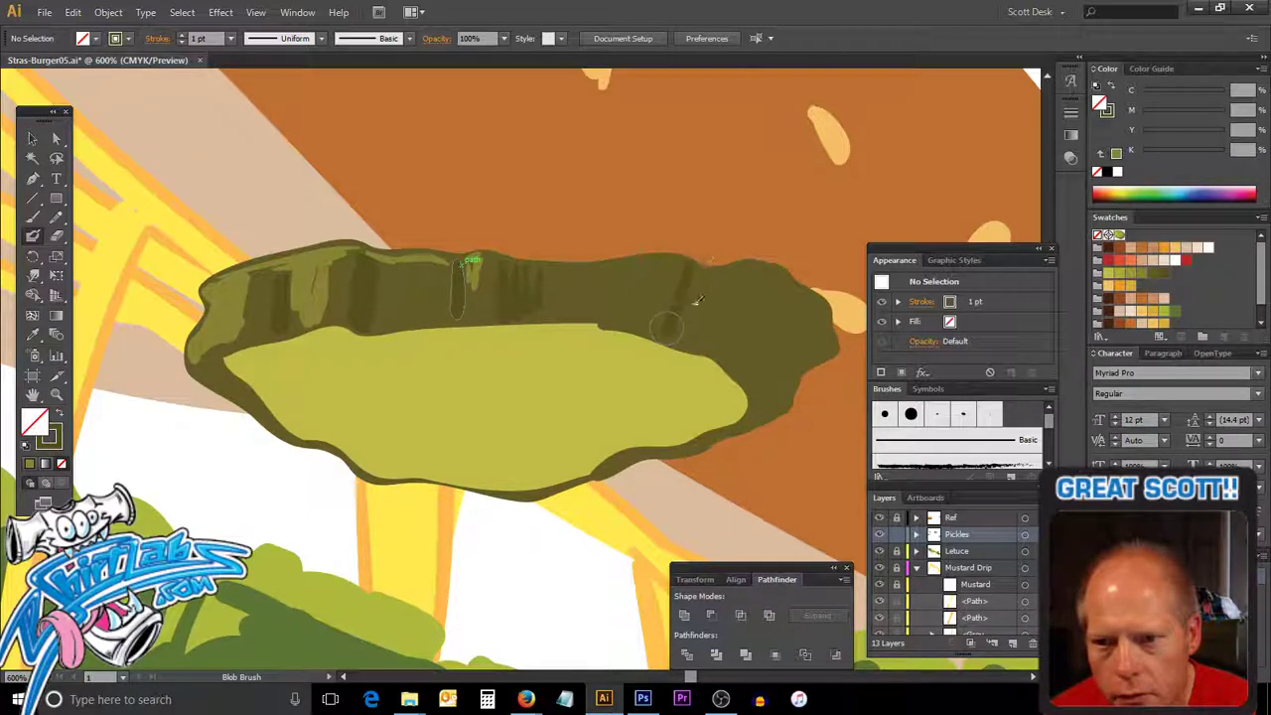
{"action": "left_click_drag", "start_coordinate": [696, 263], "coordinate": [668, 343]}
{"action": "mouse_move", "coordinate": [682, 270]}
{"action": "left_mouse_down"}
{"action": "mouse_move", "coordinate": [664, 333]}
{"action": "mouse_move", "coordinate": [713, 275]}
{"action": "left_mouse_up"}
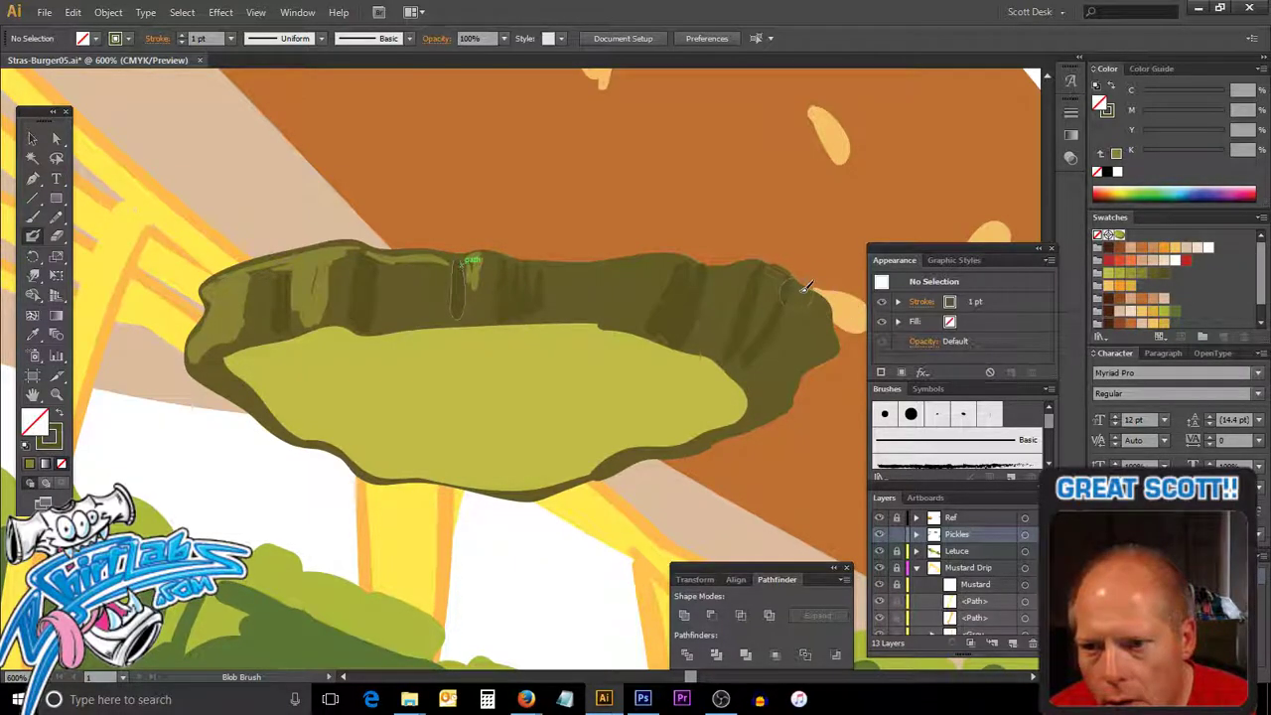
{"action": "left_click_drag", "start_coordinate": [807, 286], "coordinate": [778, 336]}
{"action": "left_click_drag", "start_coordinate": [815, 285], "coordinate": [771, 338]}
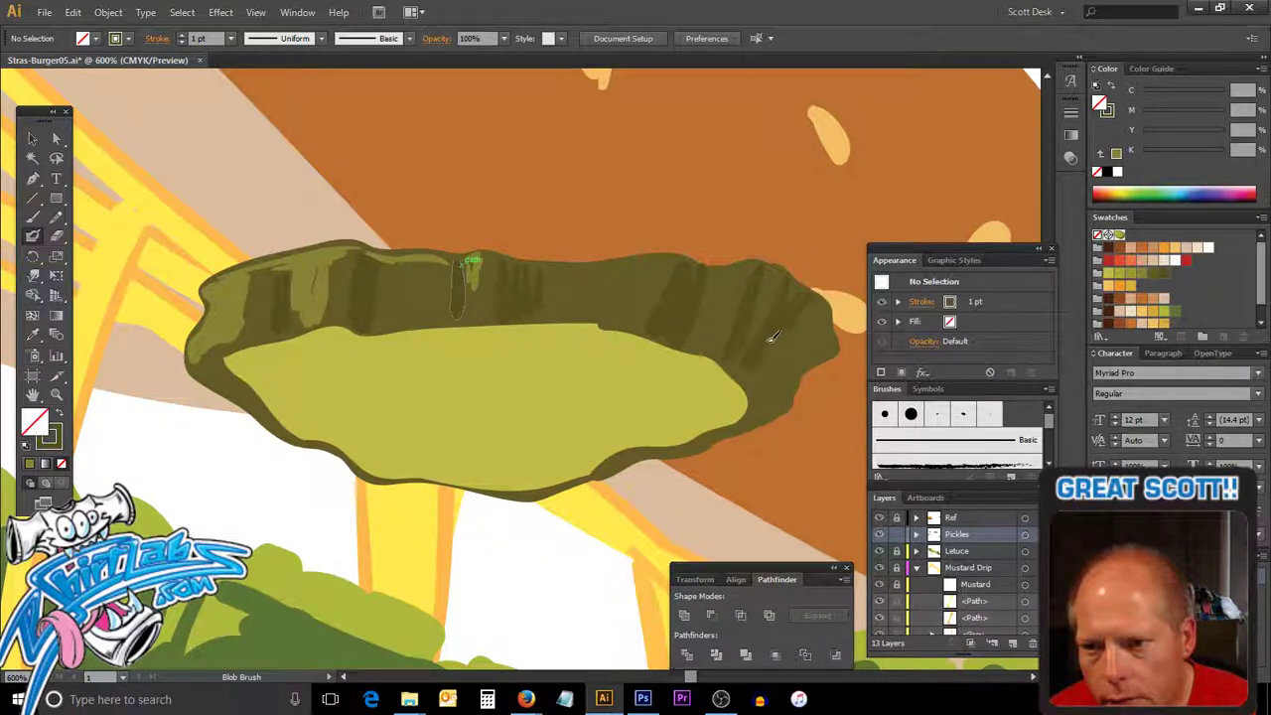
{"action": "mouse_move", "coordinate": [835, 304]}
{"action": "left_mouse_down"}
{"action": "mouse_move", "coordinate": [785, 367]}
{"action": "mouse_move", "coordinate": [795, 397]}
{"action": "mouse_move", "coordinate": [743, 351]}
{"action": "mouse_move", "coordinate": [788, 369]}
{"action": "left_mouse_up"}
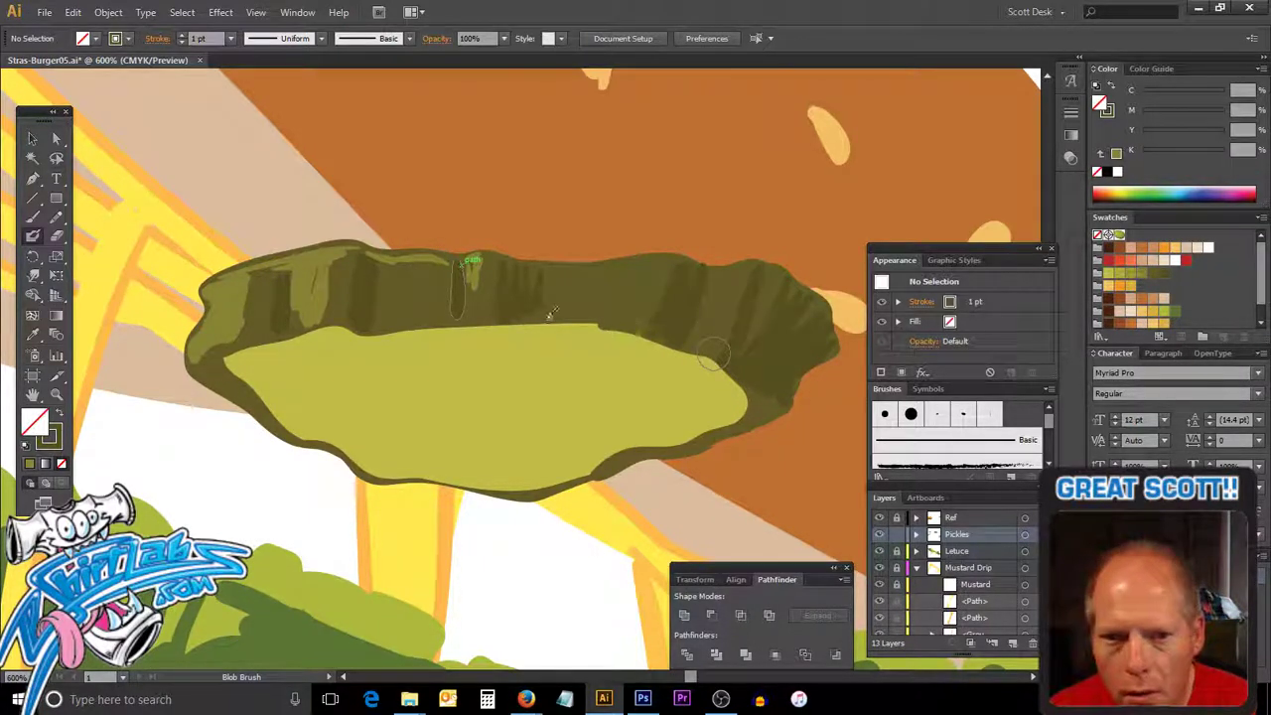
{"action": "mouse_move", "coordinate": [216, 349]}
{"action": "left_mouse_down"}
{"action": "mouse_move", "coordinate": [372, 316]}
{"action": "mouse_move", "coordinate": [599, 315]}
{"action": "left_mouse_up"}
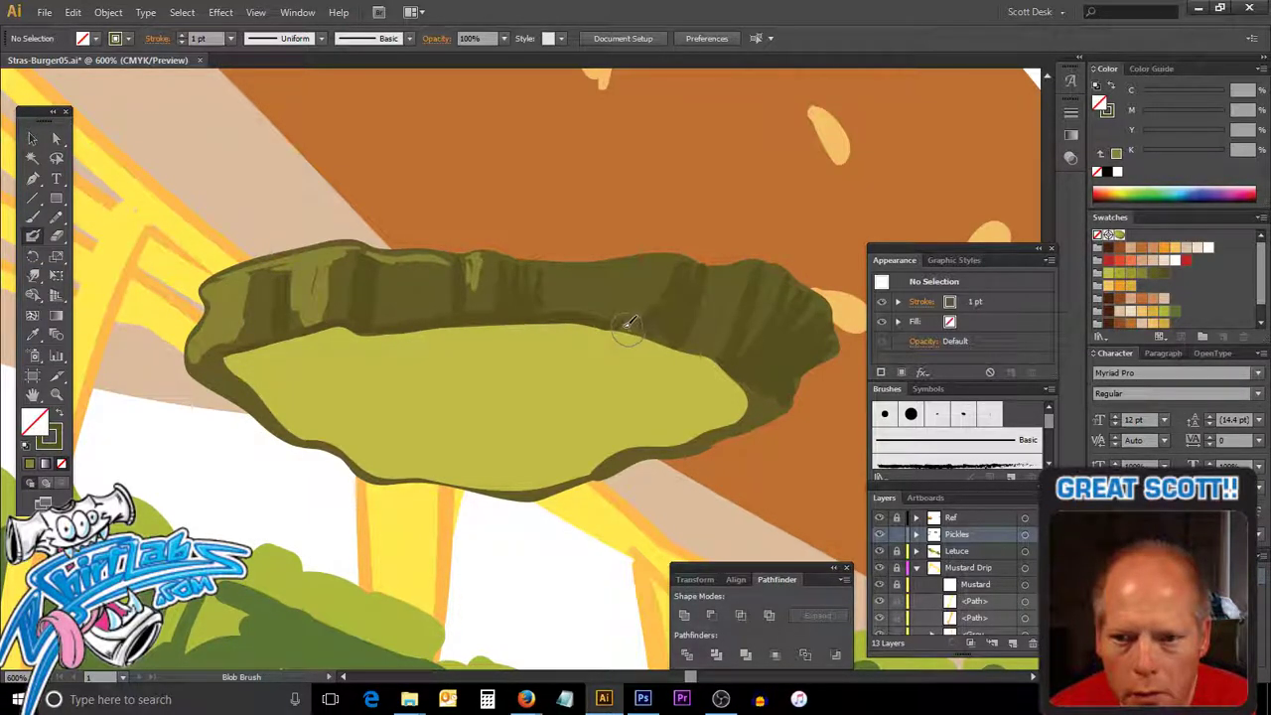
{"action": "left_click_drag", "start_coordinate": [628, 323], "coordinate": [722, 350]}
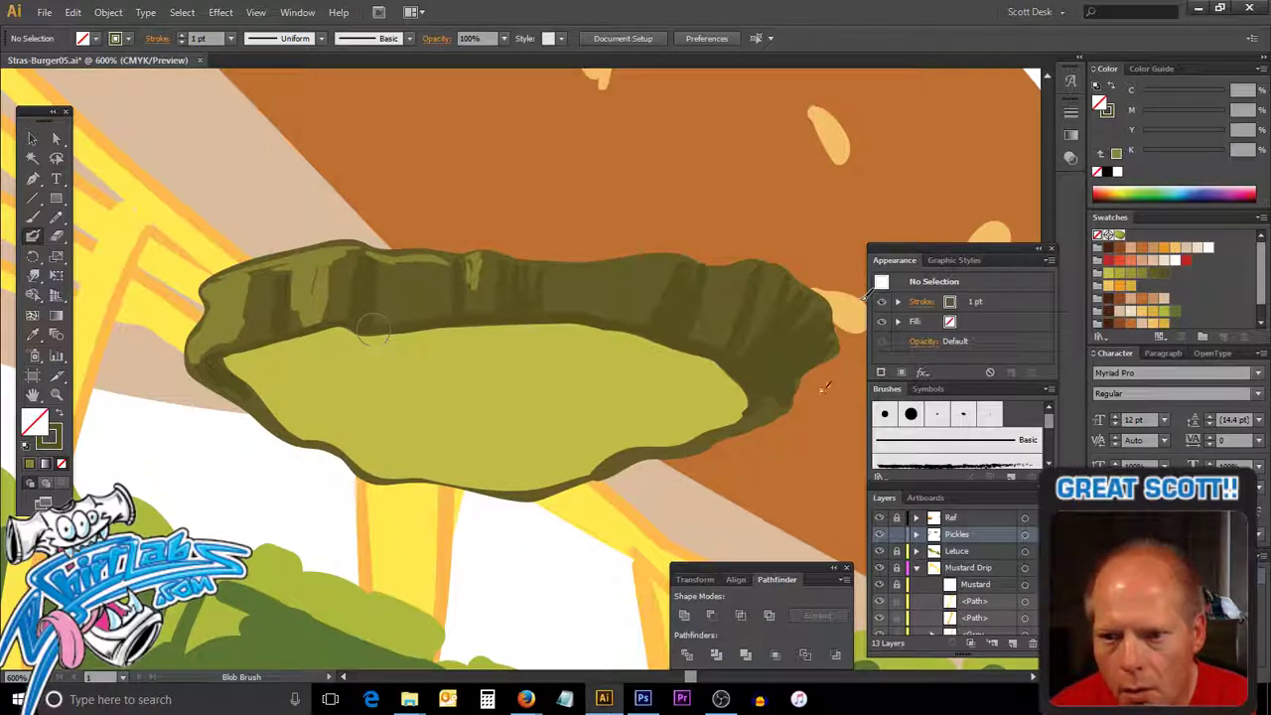
Paint a dark green edge along the pickle's lower right, redoing the first attempt.
{"action": "left_click_drag", "start_coordinate": [745, 412], "coordinate": [715, 431]}
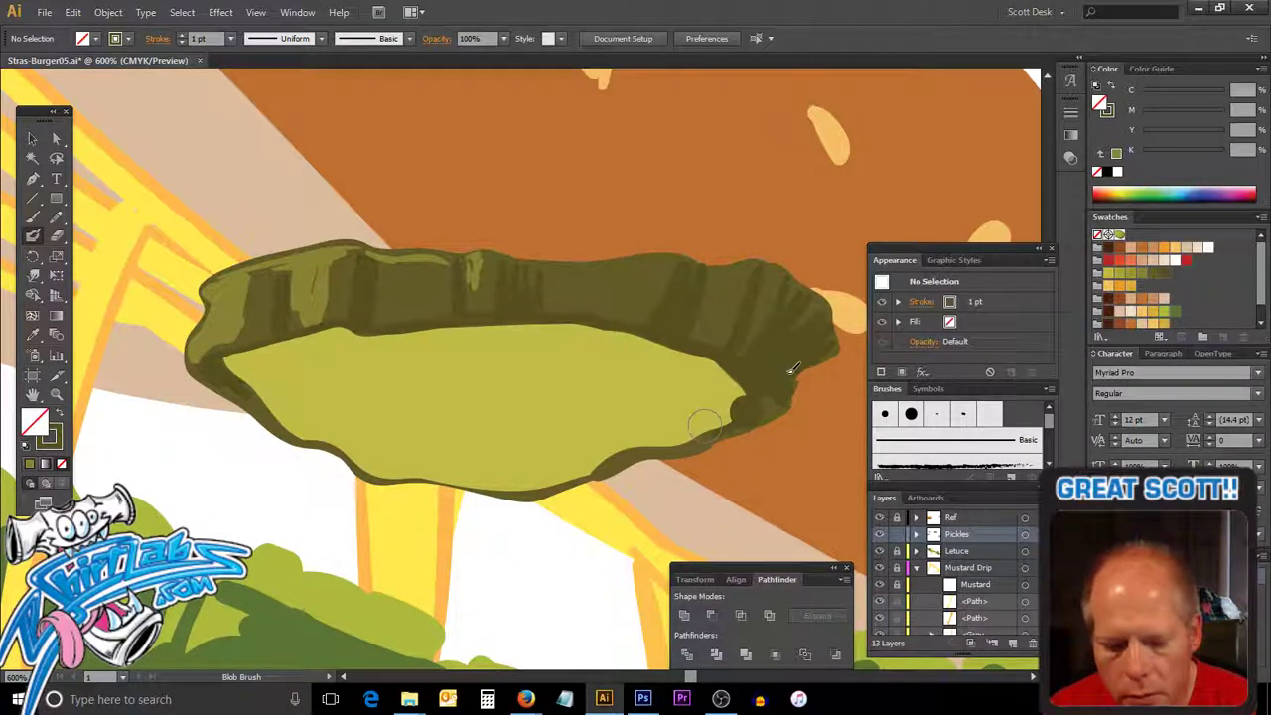
{"action": "key", "text": "v"}
{"action": "key", "text": "ctrl+z"}
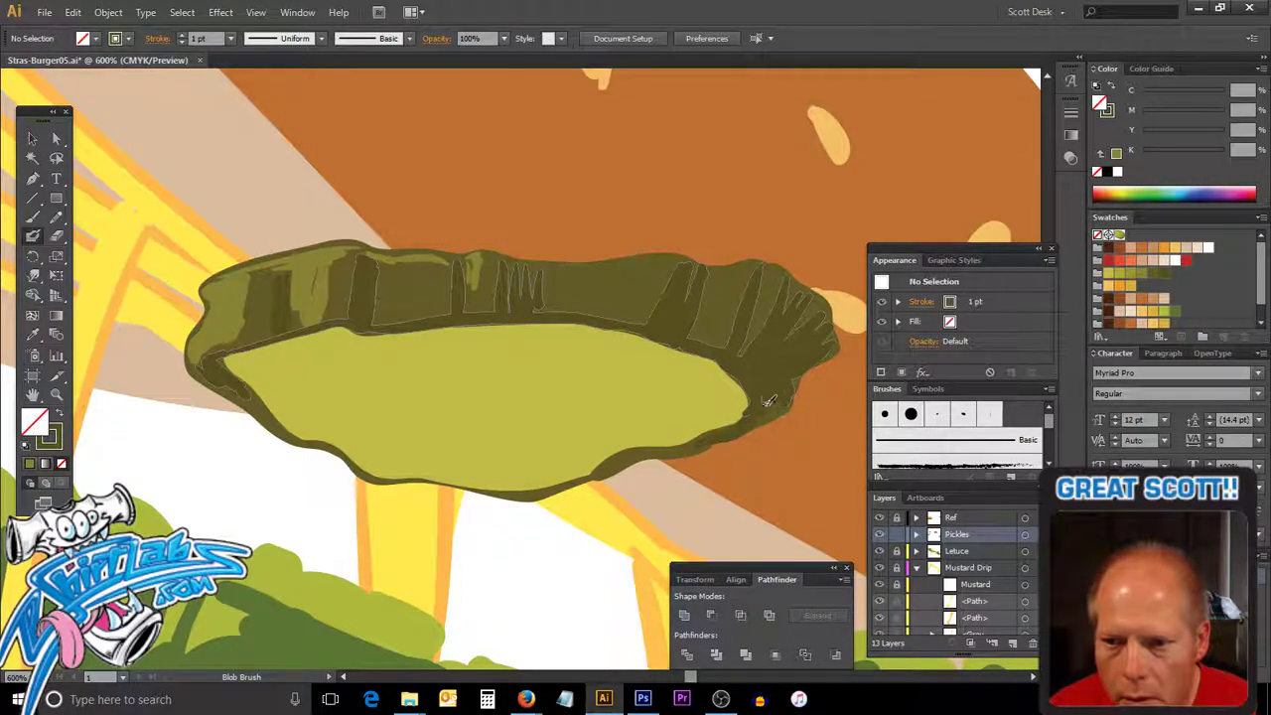
{"action": "left_click_drag", "start_coordinate": [779, 403], "coordinate": [750, 417]}
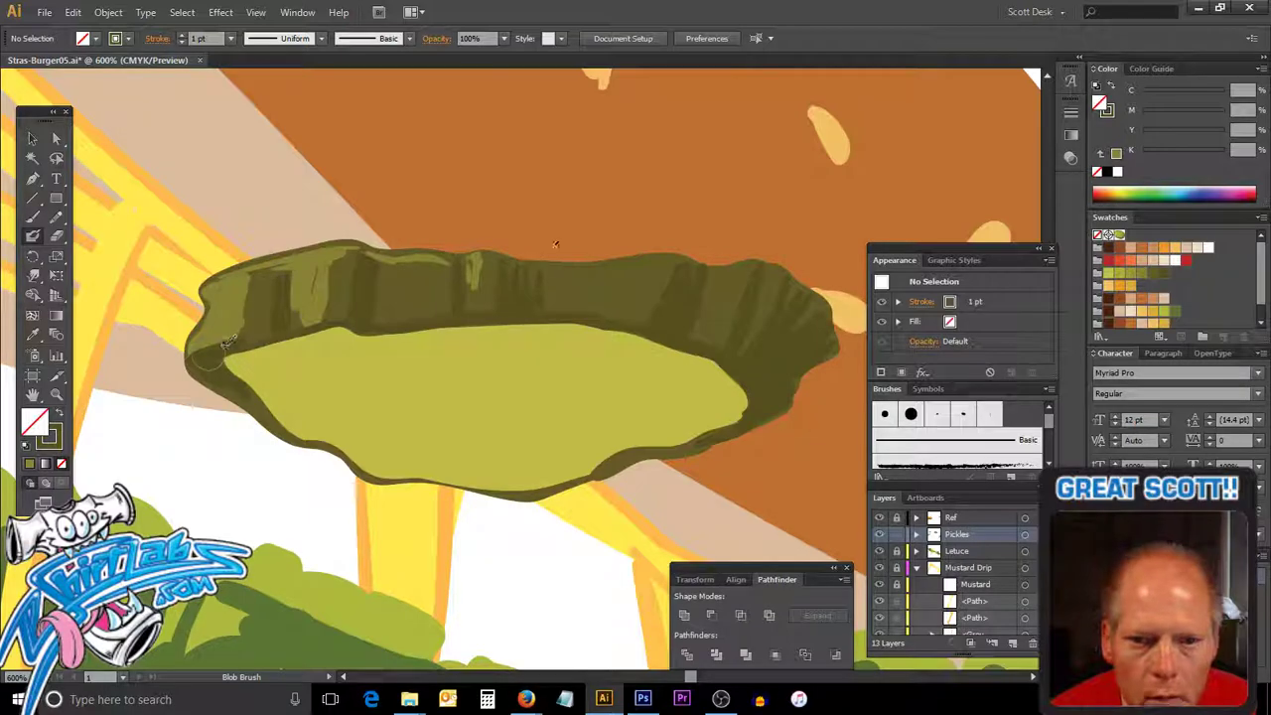
Darken the pickle's left rim, top edge and upper-right edge with dark olive strokes.
{"action": "left_click_drag", "start_coordinate": [159, 348], "coordinate": [250, 340]}
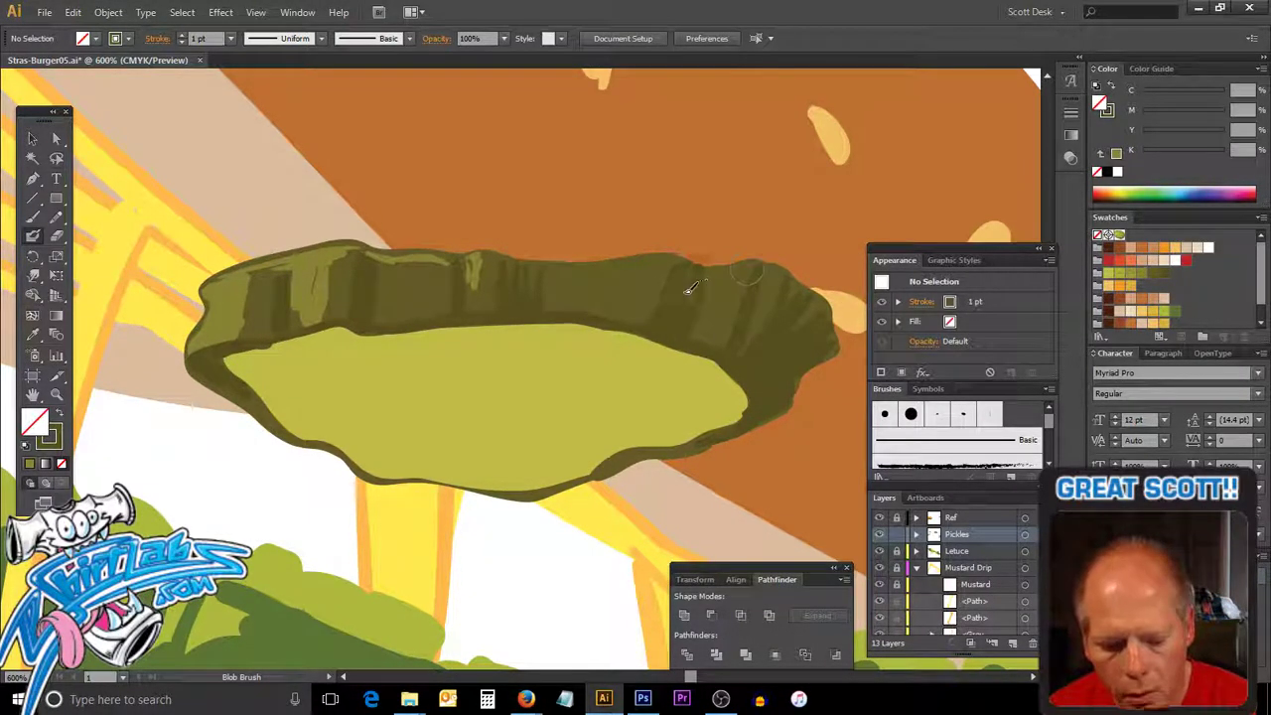
{"action": "key", "text": "ctrl"}
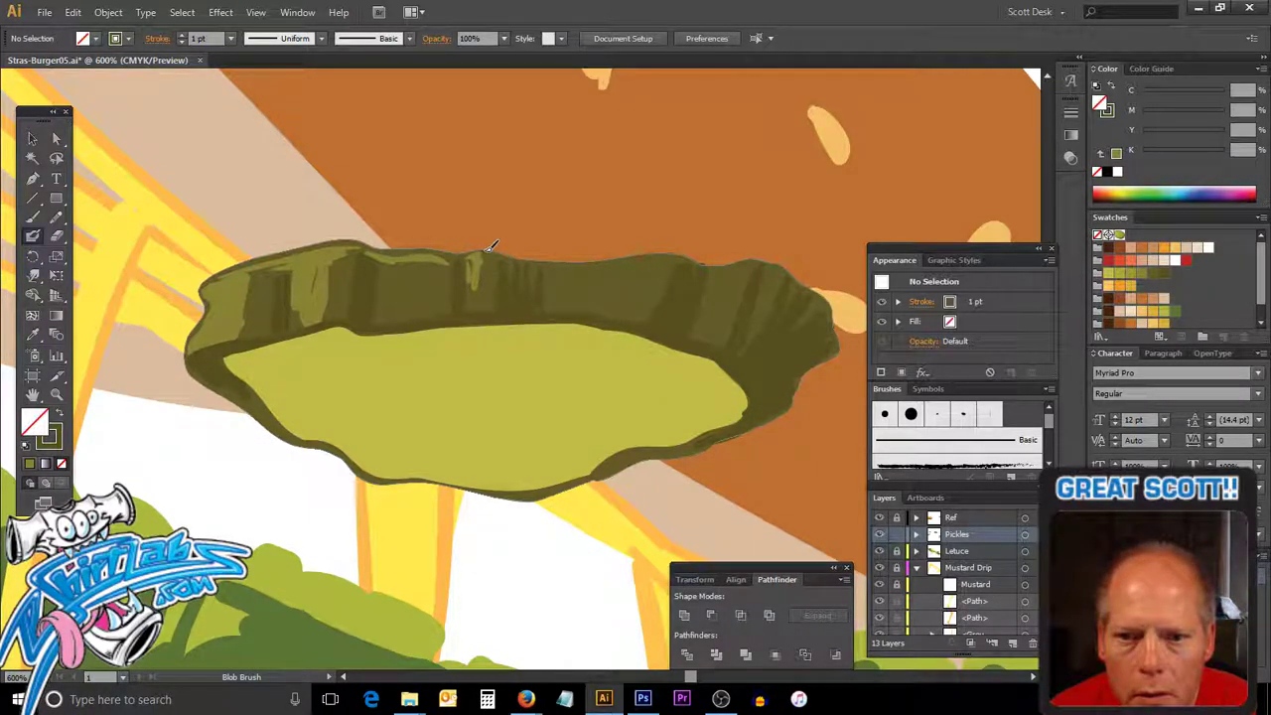
{"action": "left_click_drag", "start_coordinate": [500, 251], "coordinate": [746, 263]}
{"action": "mouse_move", "coordinate": [783, 265]}
{"action": "left_mouse_down"}
{"action": "mouse_move", "coordinate": [829, 296]}
{"action": "mouse_move", "coordinate": [844, 351]}
{"action": "left_mouse_up"}
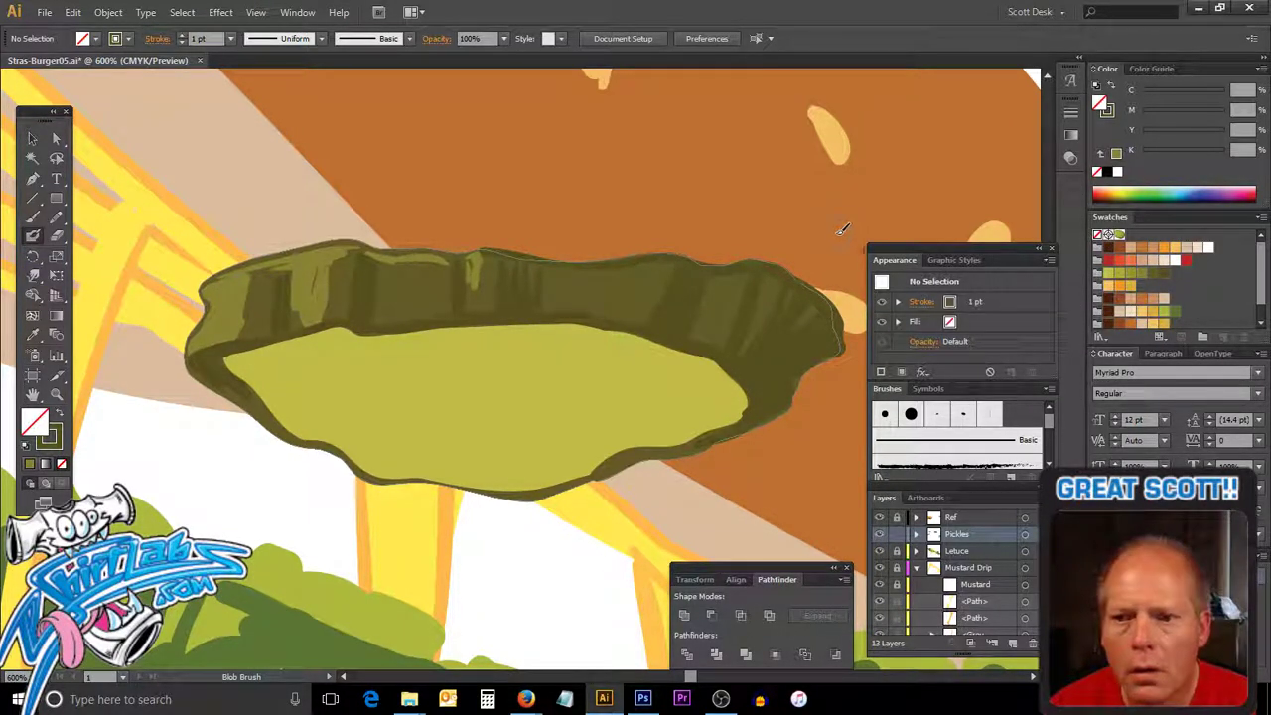
{"action": "left_click", "coordinate": [583, 349], "text": "ctrl+alt"}
{"action": "left_click", "coordinate": [583, 349], "text": "ctrl+alt"}
{"action": "left_click", "coordinate": [583, 360], "text": "ctrl+alt"}
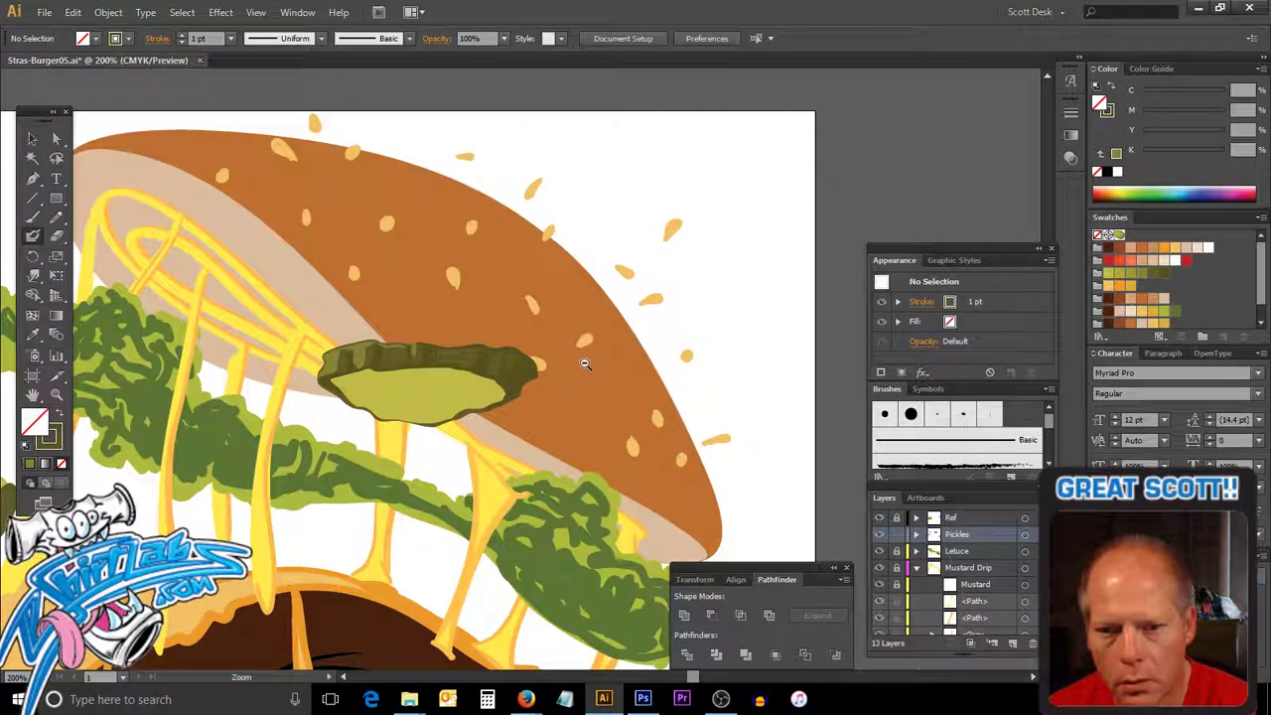
{"action": "left_click", "coordinate": [587, 364], "text": "ctrl+alt"}
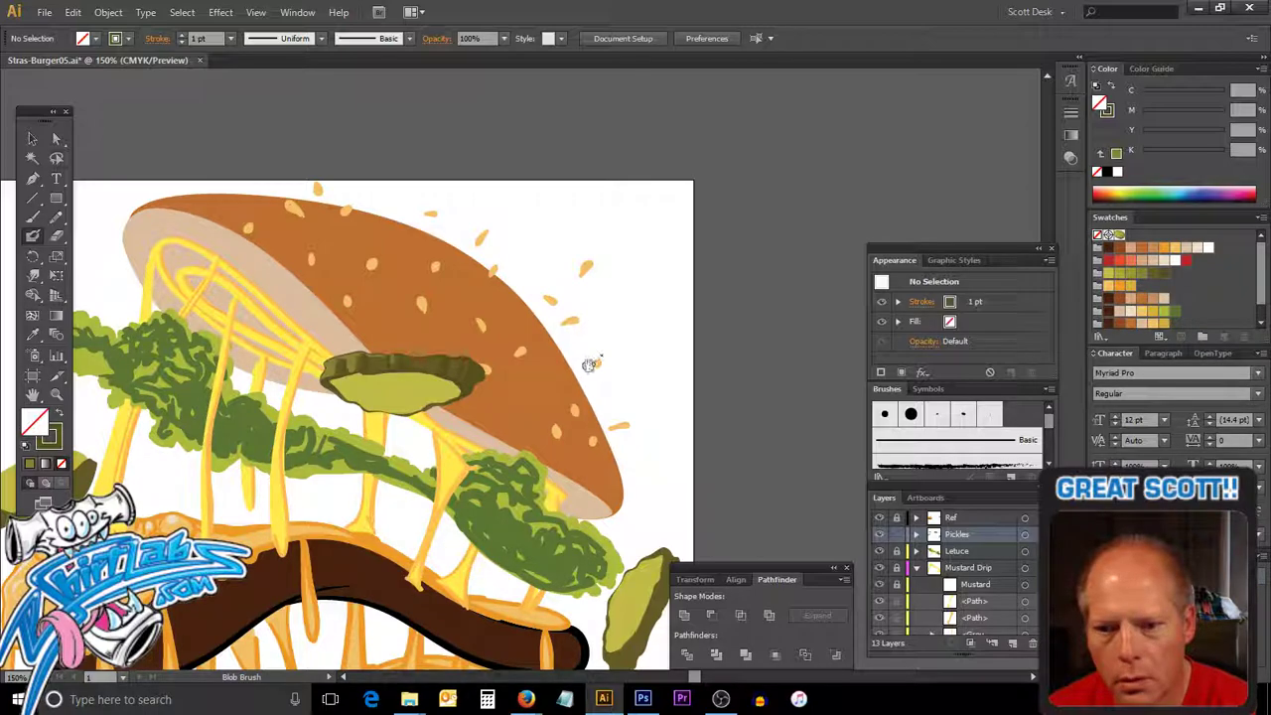
{"action": "left_click", "coordinate": [593, 364], "text": "ctrl+alt"}
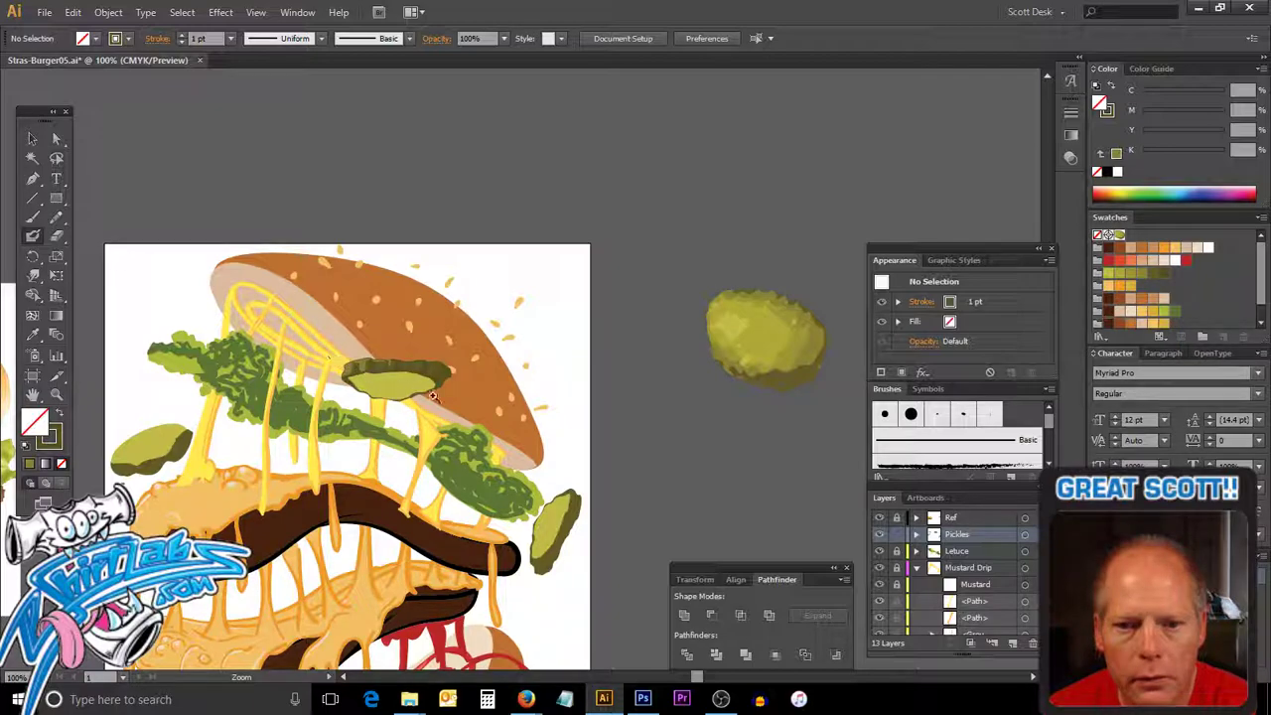
{"action": "left_click_drag", "start_coordinate": [323, 350], "coordinate": [513, 417]}
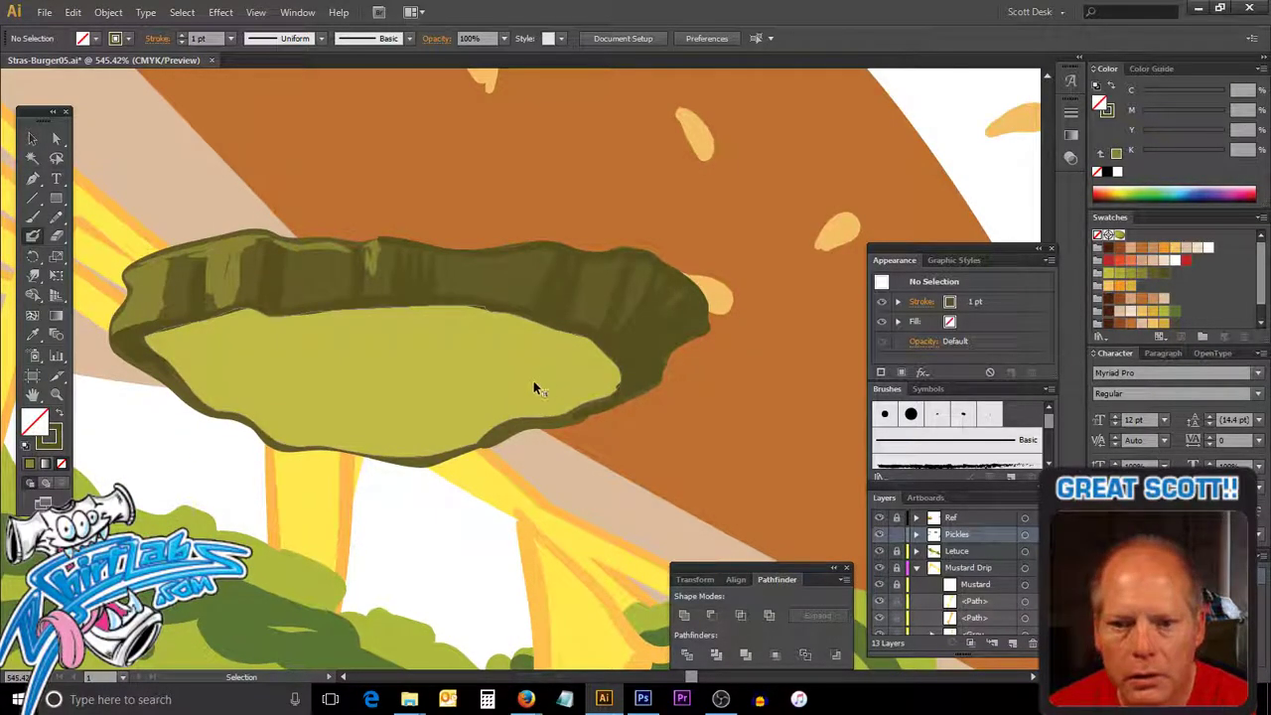
Recolour the pickle's light green face with a darker olive swatch, then target the Ref layer.
{"action": "left_click", "coordinate": [532, 382], "text": "ctrl"}
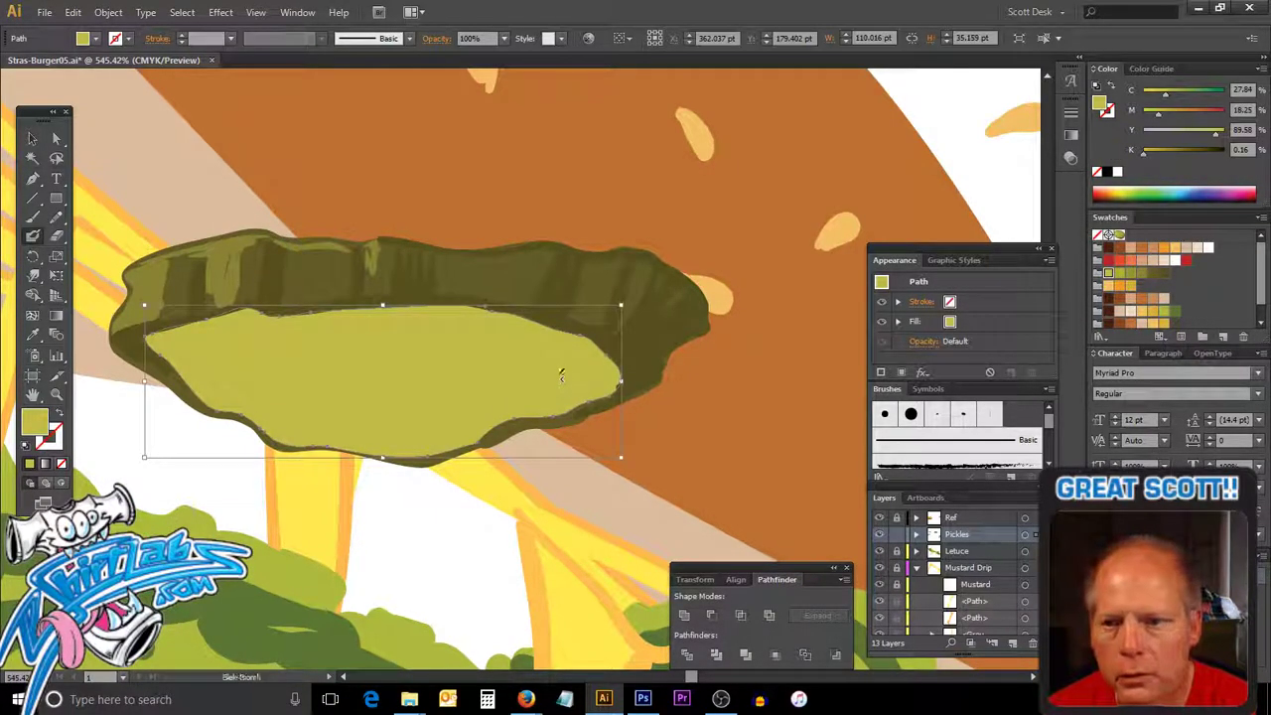
{"action": "left_click", "coordinate": [1120, 285]}
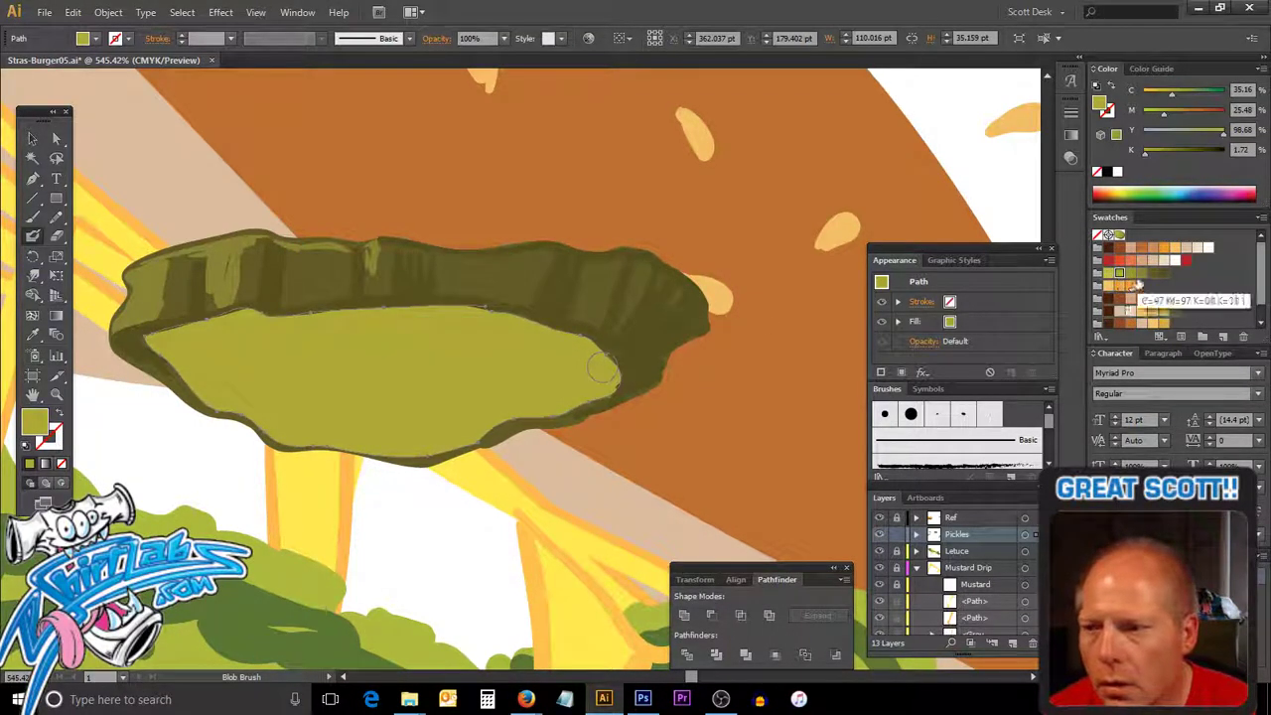
{"action": "left_click", "coordinate": [1130, 278]}
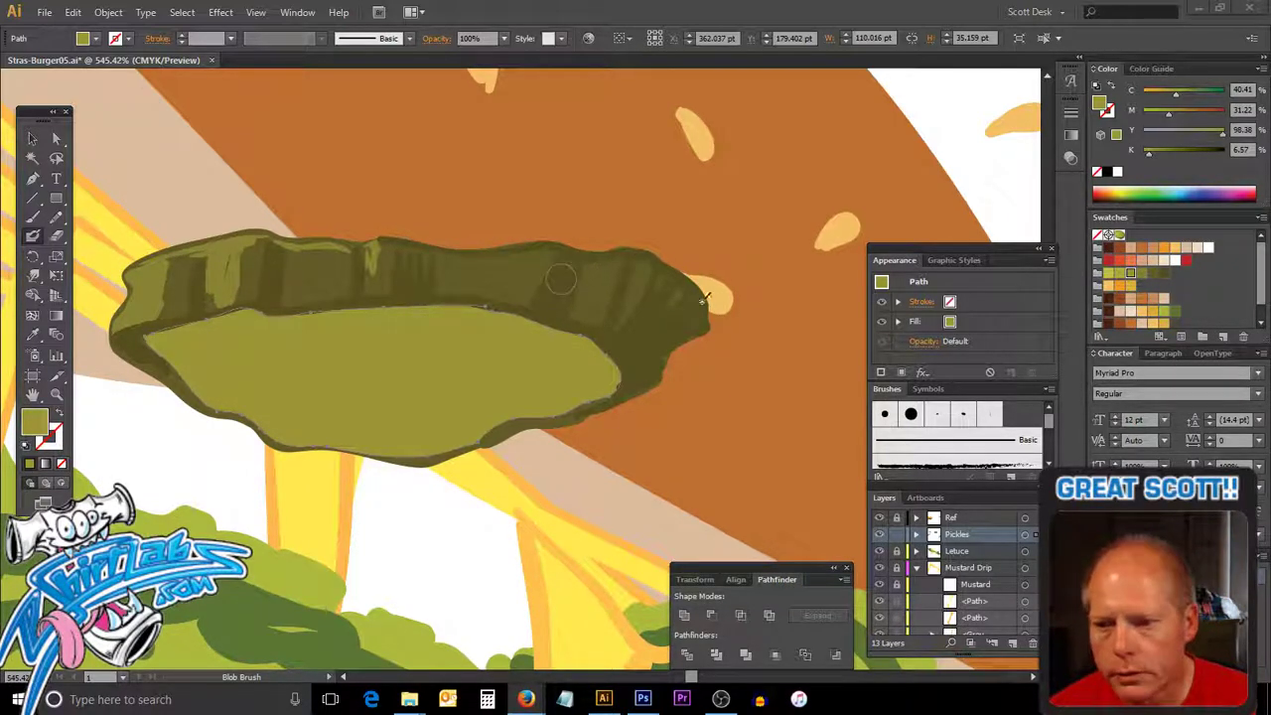
{"action": "left_click", "coordinate": [983, 516]}
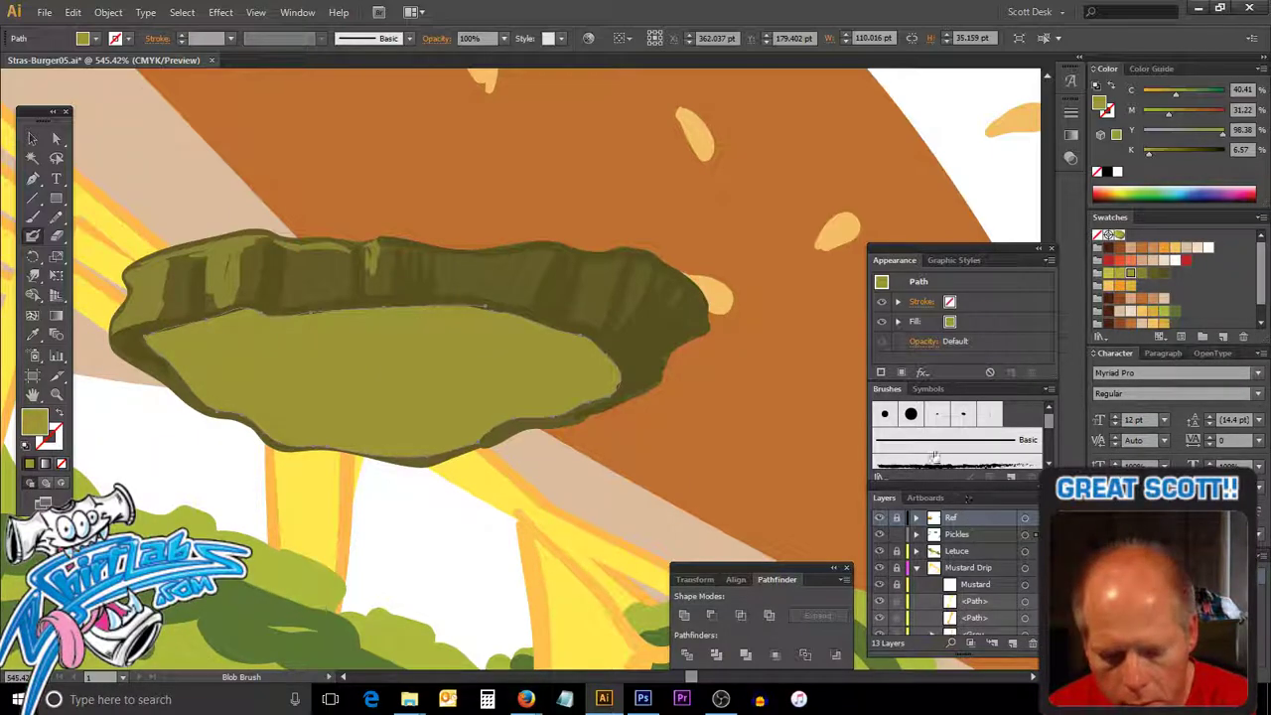
Paste the pickle slices photo onto the Ref layer and position it beside the burger artboard.
{"action": "key", "text": "ctrl+0"}
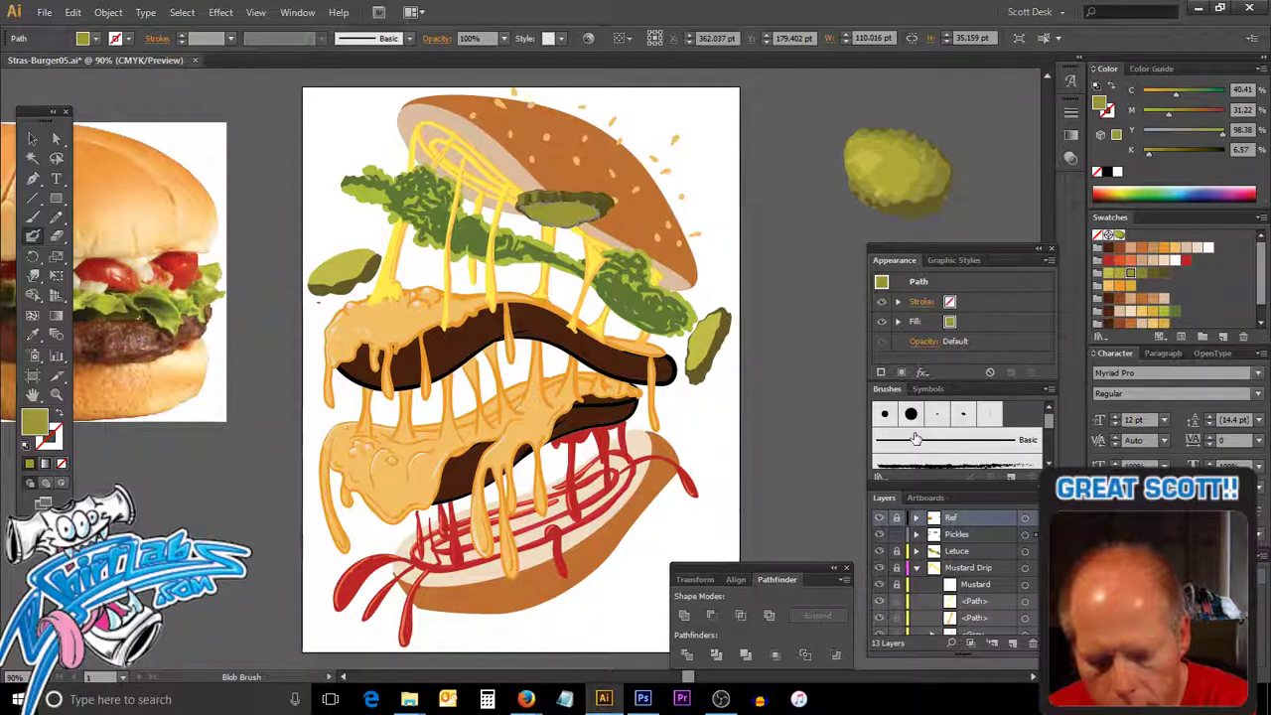
{"action": "key", "text": "ctrl+v"}
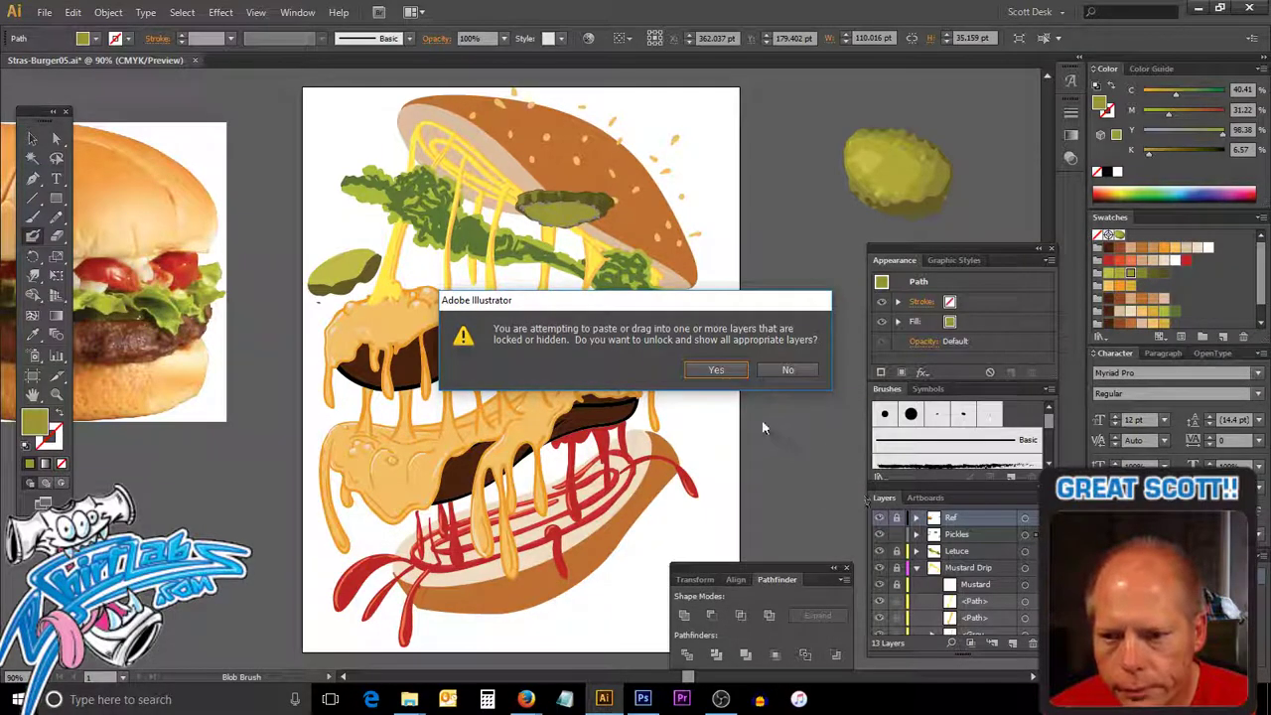
{"action": "left_click", "coordinate": [715, 371]}
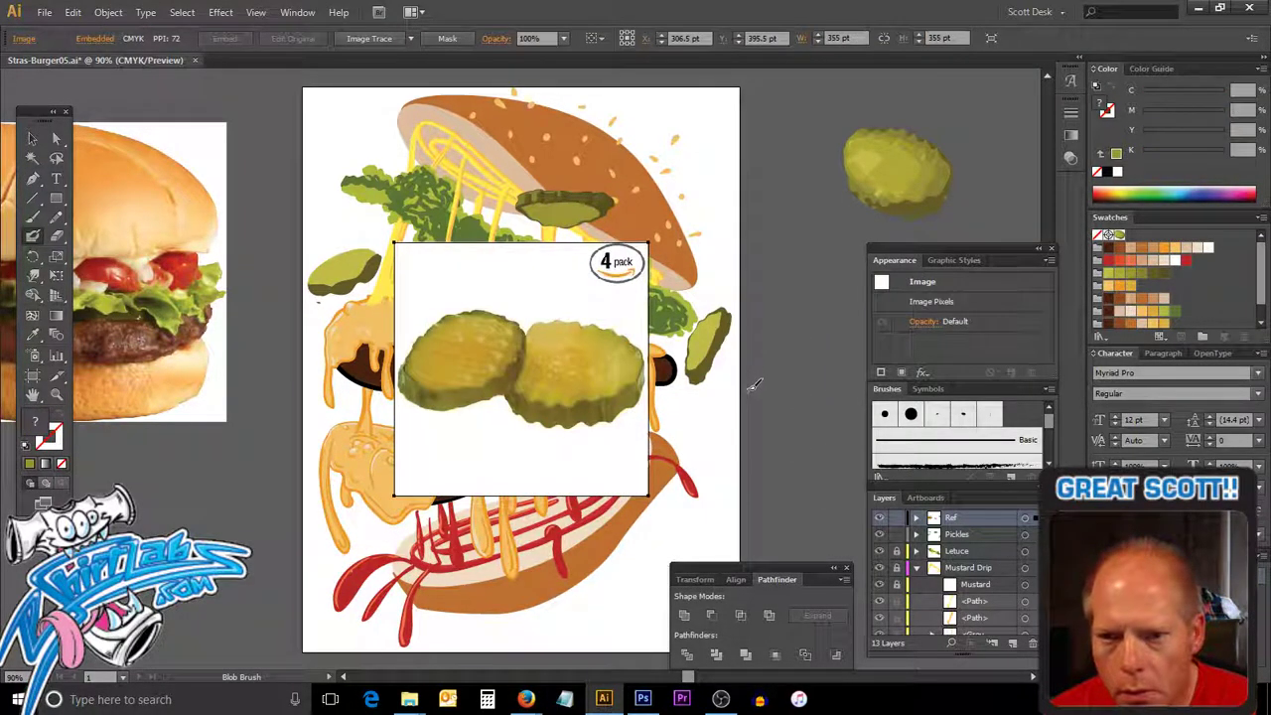
{"action": "key", "text": "ctrl"}
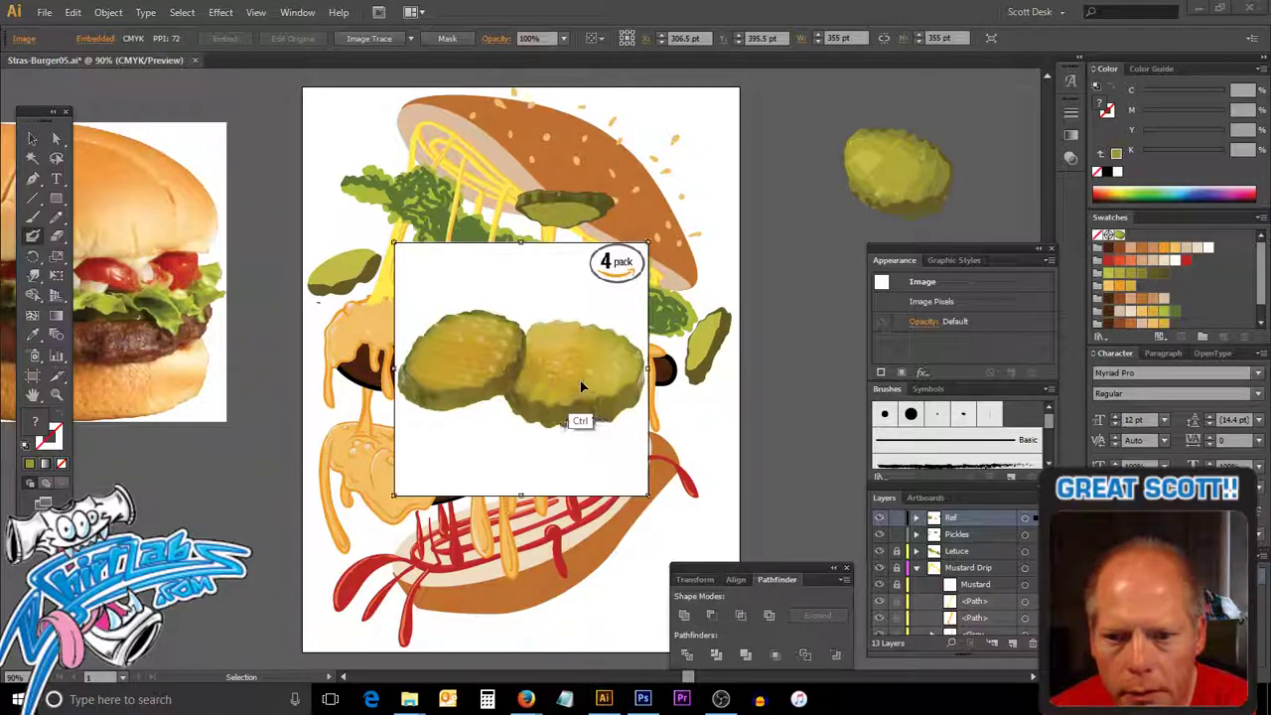
{"action": "left_click_drag", "start_coordinate": [582, 385], "coordinate": [1014, 178]}
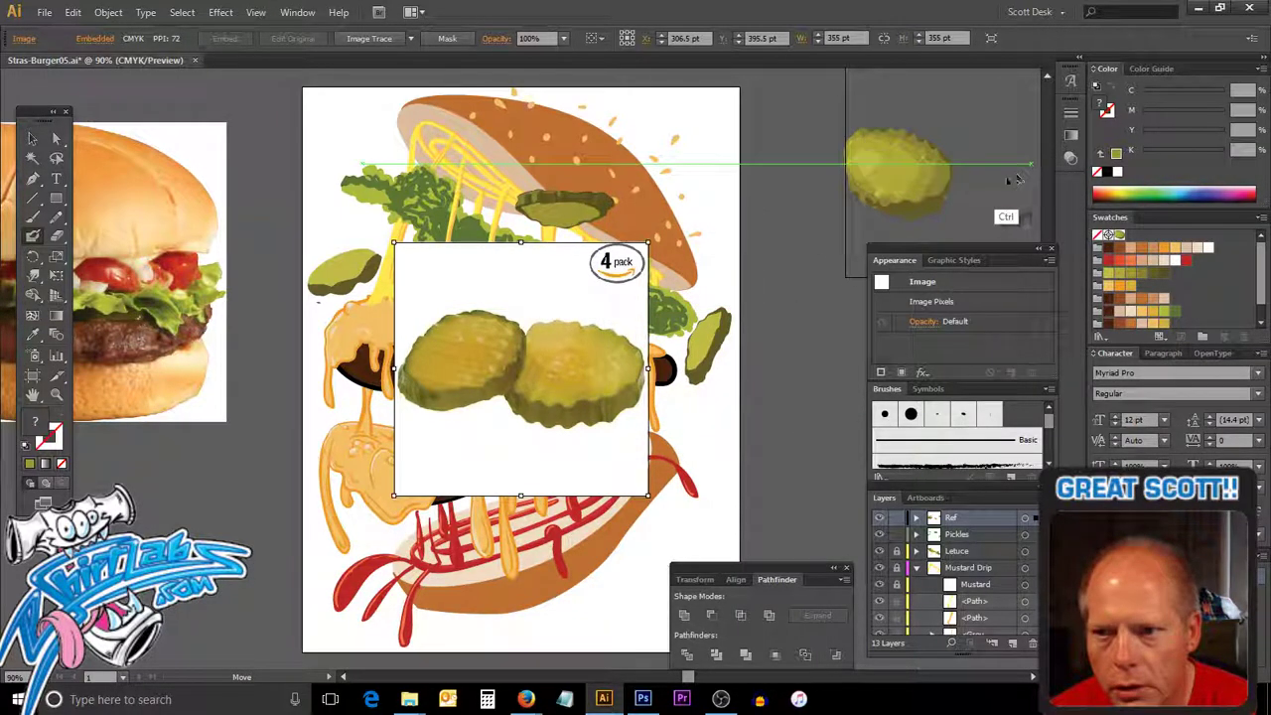
{"action": "left_click_drag", "start_coordinate": [1014, 179], "coordinate": [969, 170]}
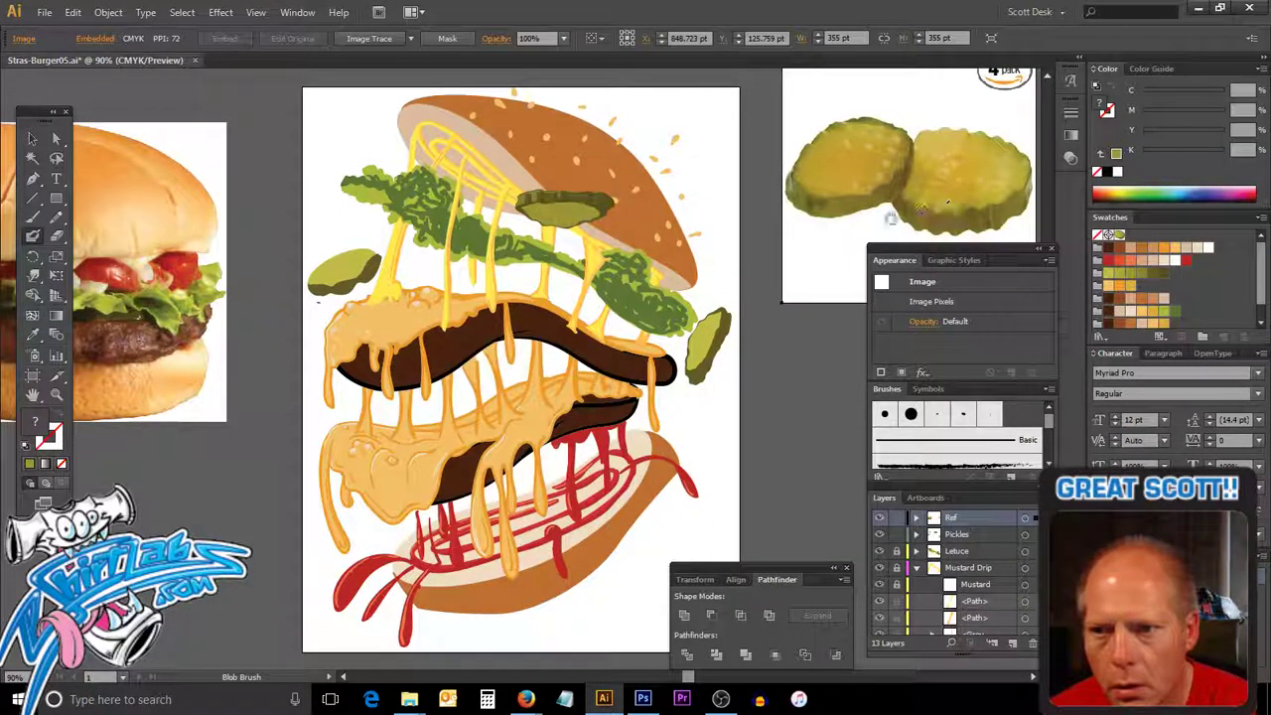
{"action": "left_click_drag", "start_coordinate": [801, 284], "coordinate": [560, 295]}
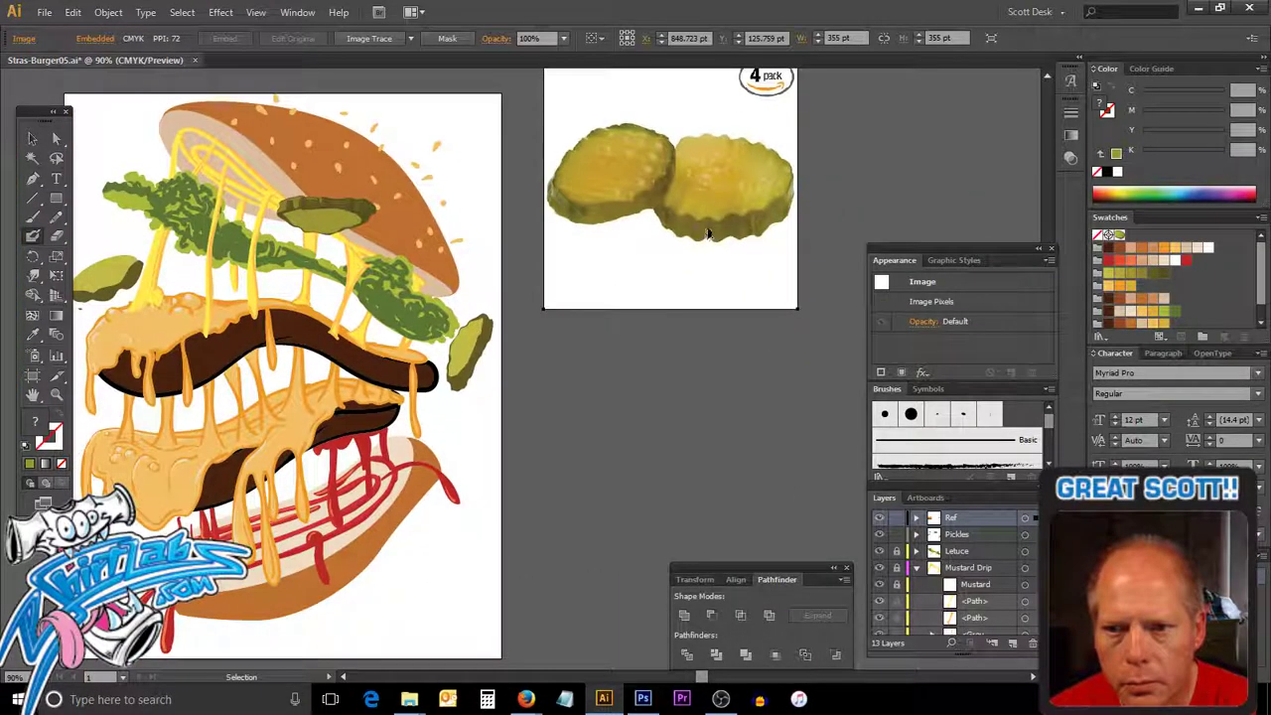
{"action": "left_click_drag", "start_coordinate": [709, 234], "coordinate": [713, 462]}
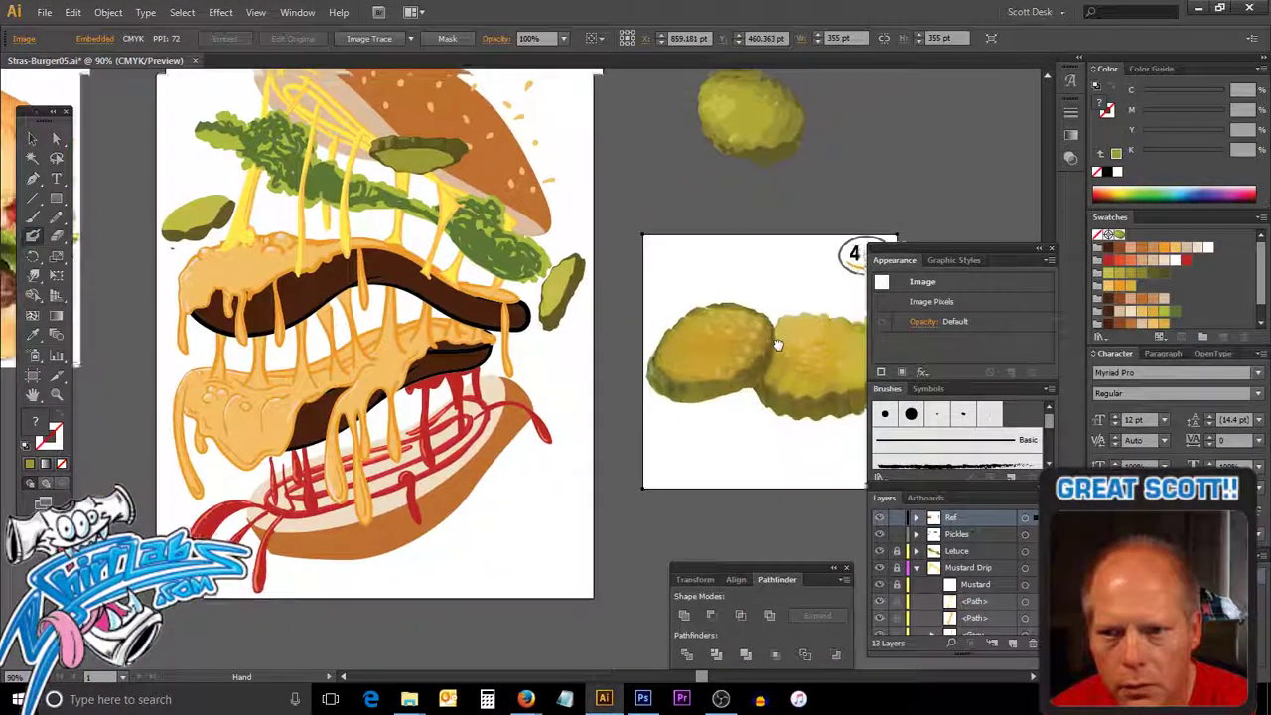
Lock the Ref layer and make the Pickles layer the target layer.
{"action": "left_click_drag", "start_coordinate": [693, 397], "coordinate": [785, 335]}
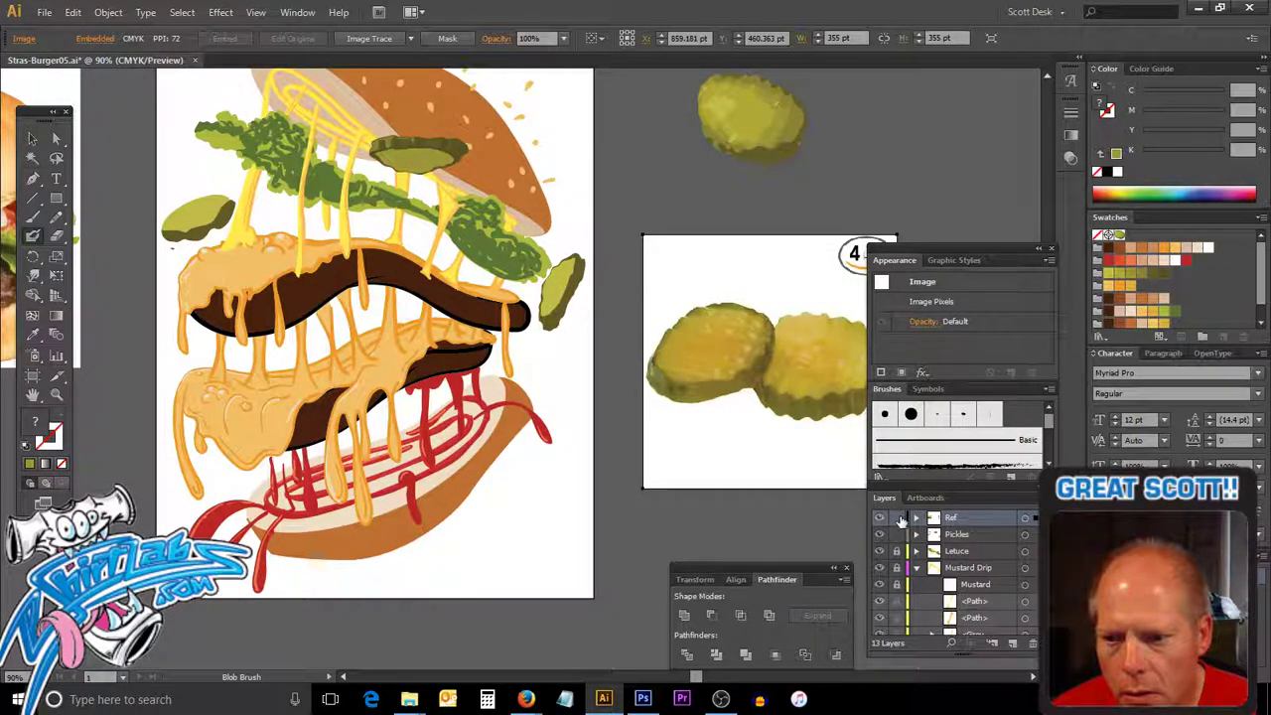
{"action": "left_click", "coordinate": [900, 518]}
{"action": "left_click", "coordinate": [978, 537]}
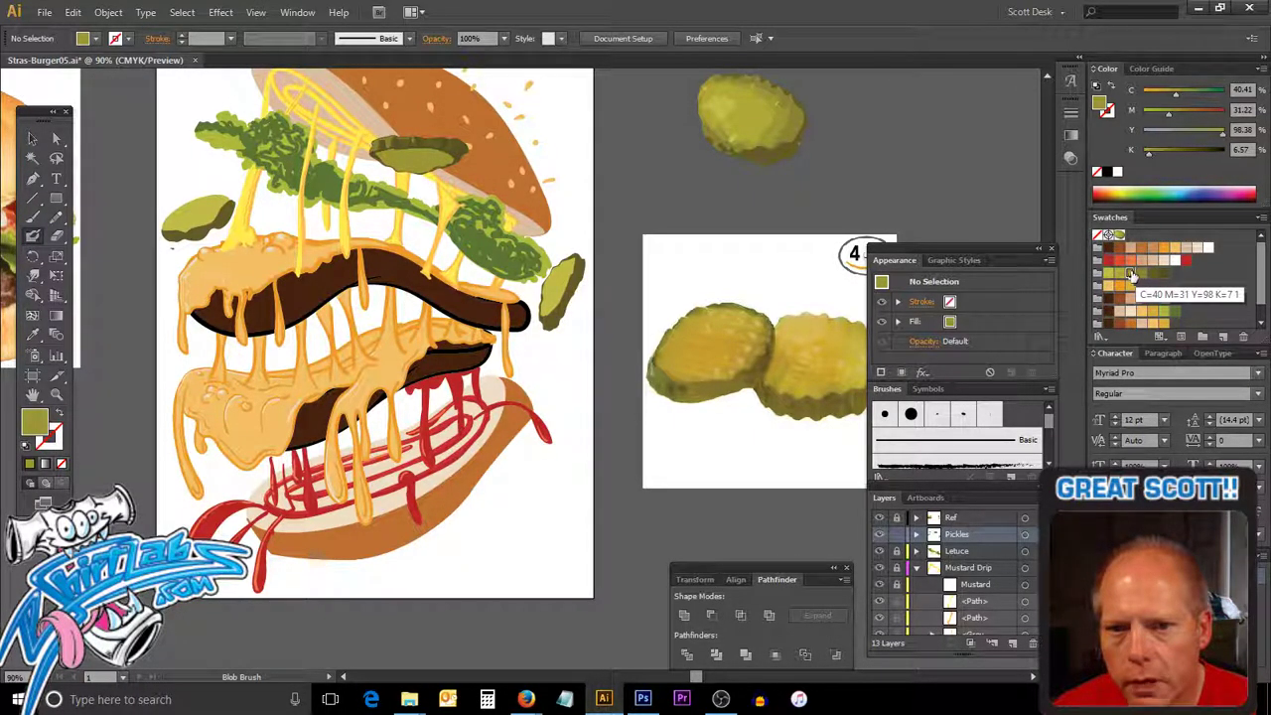
Set a darker olive as the stroke colour with the fill set to None.
{"action": "left_click", "coordinate": [1119, 278]}
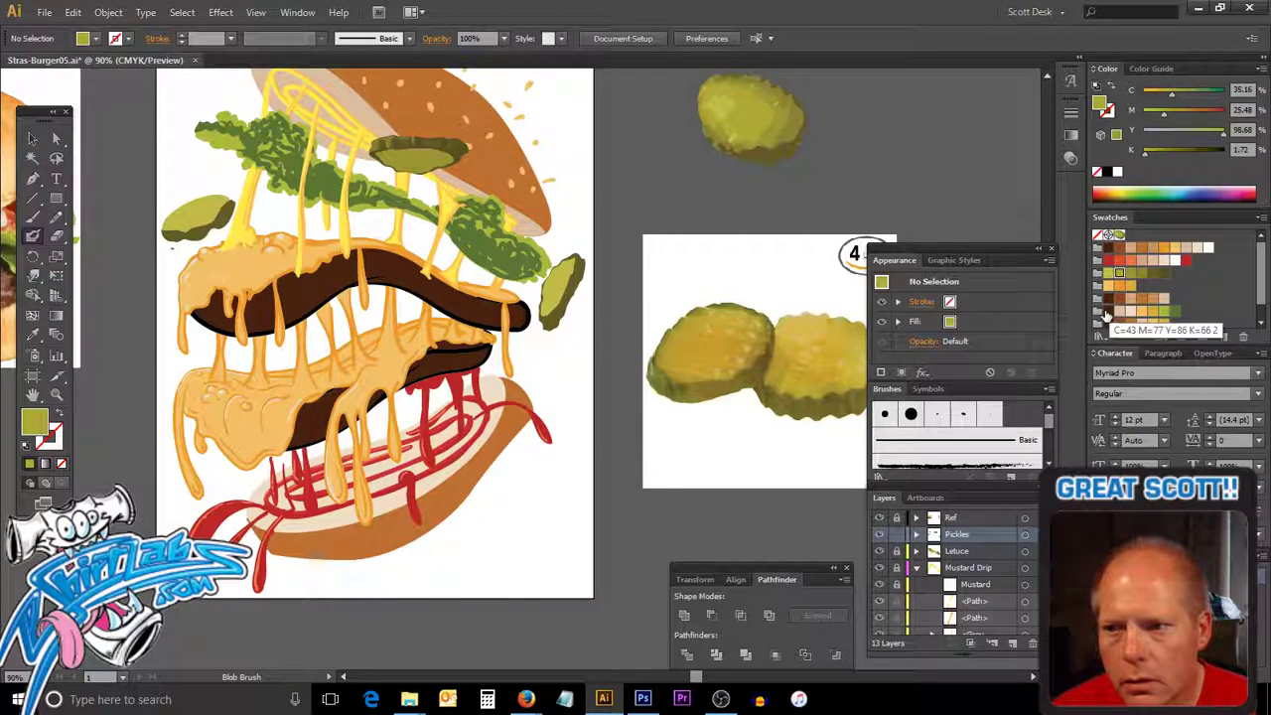
{"action": "mouse_move", "coordinate": [377, 144]}
{"action": "left_mouse_down"}
{"action": "mouse_move", "coordinate": [417, 142]}
{"action": "mouse_move", "coordinate": [390, 151]}
{"action": "left_mouse_up"}
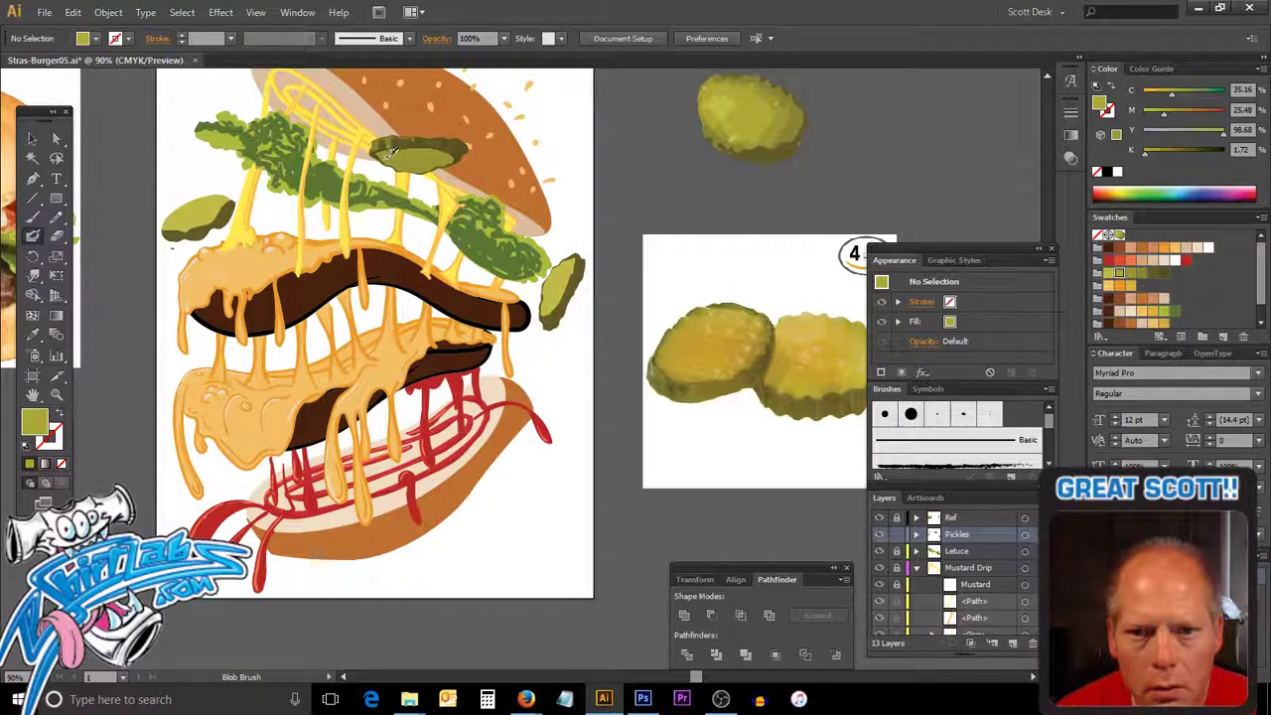
{"action": "key", "text": "shift+x"}
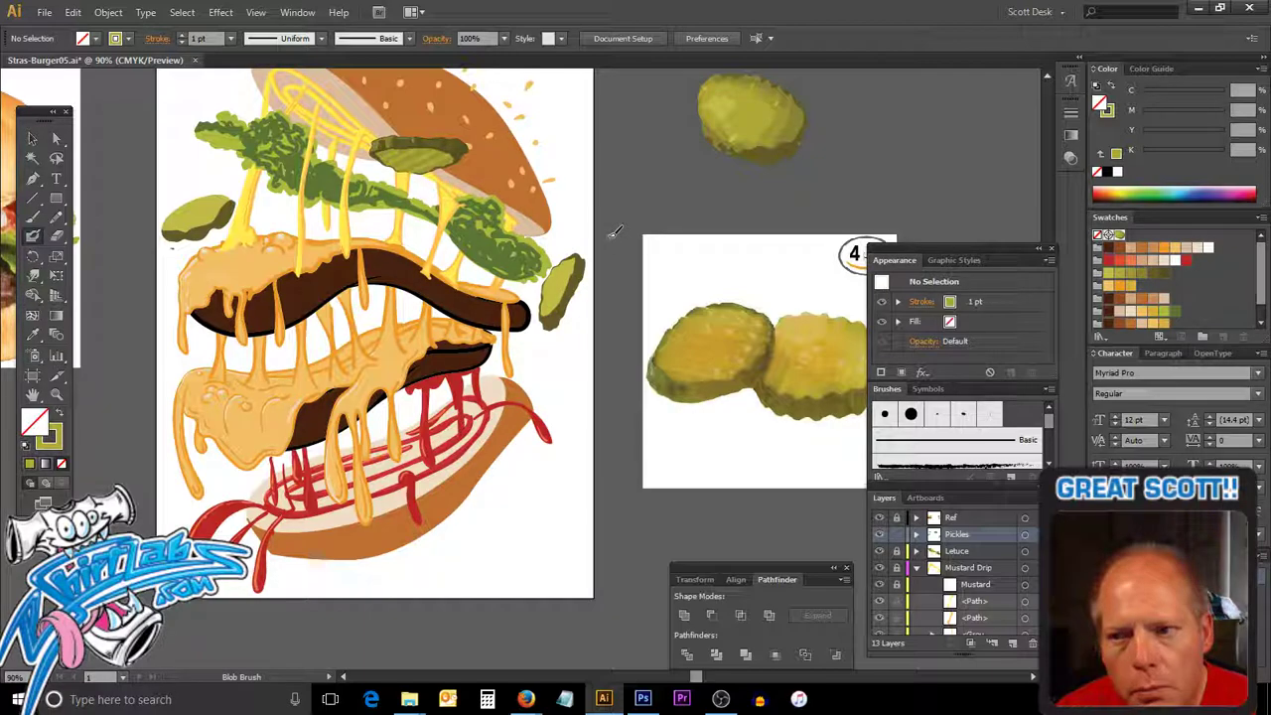
{"action": "left_click", "coordinate": [1133, 282]}
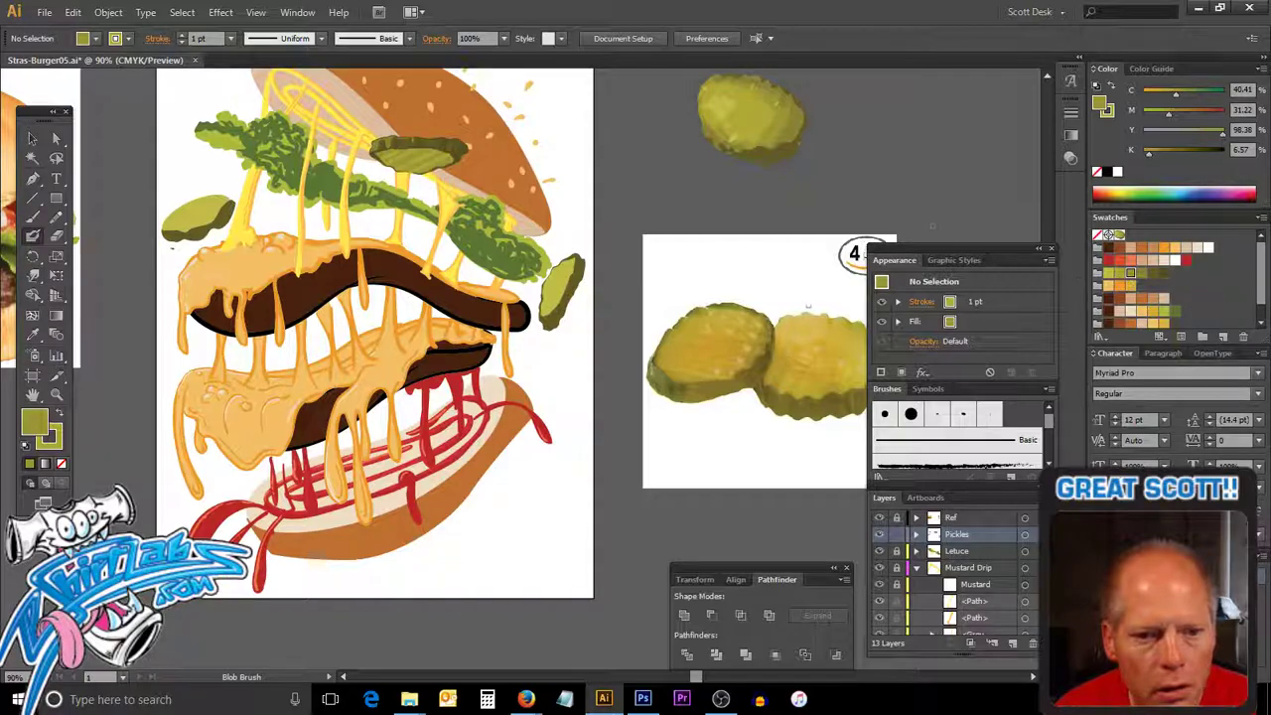
{"action": "left_click", "coordinate": [61, 411]}
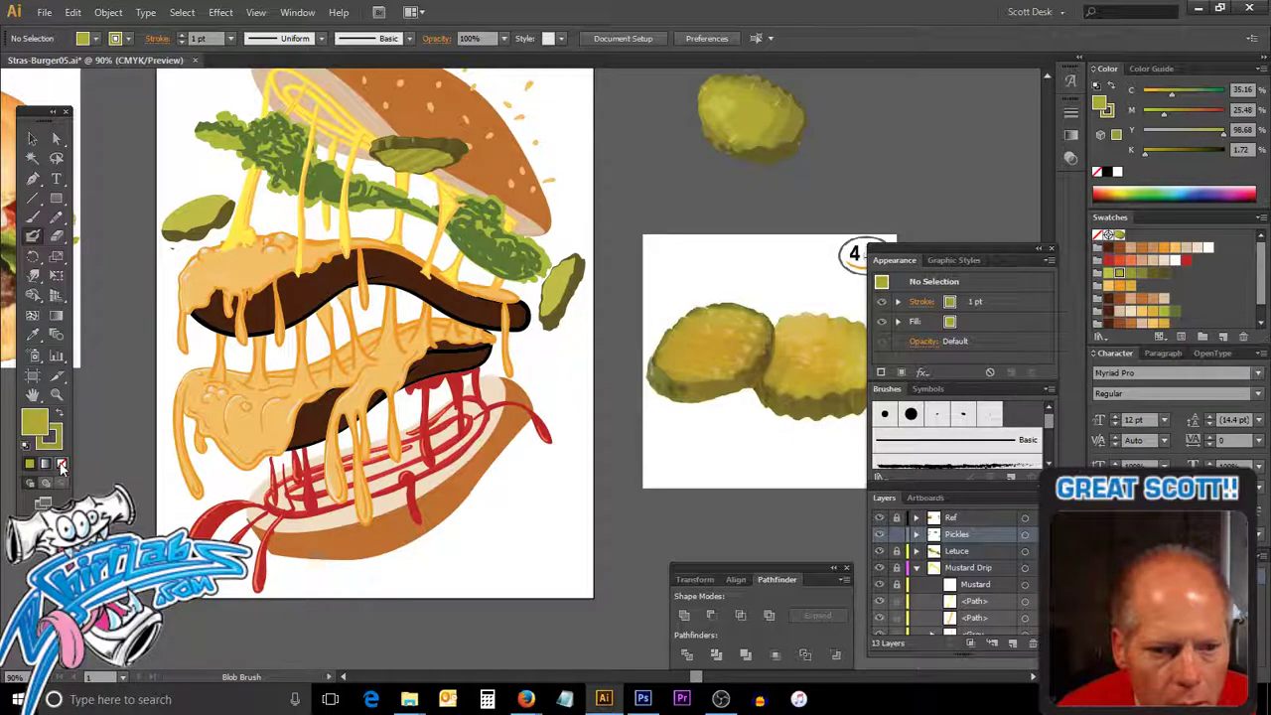
{"action": "left_click", "coordinate": [61, 463]}
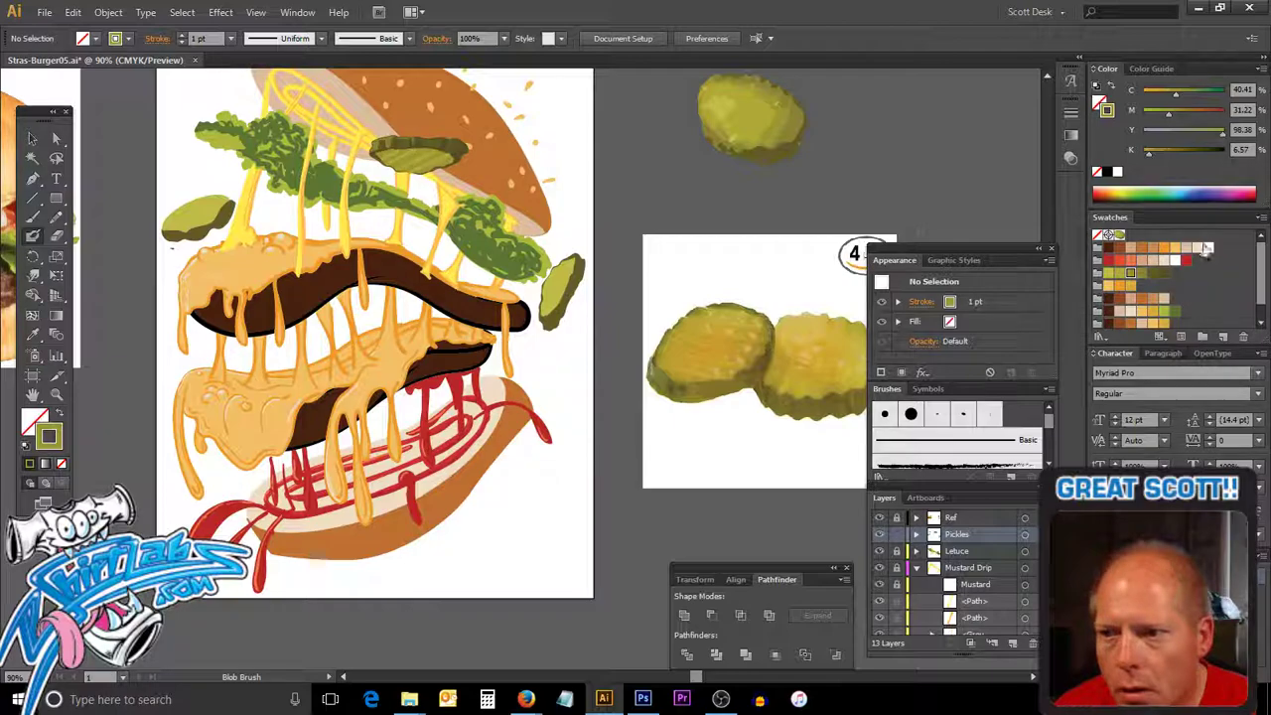
{"action": "left_click", "coordinate": [1143, 274]}
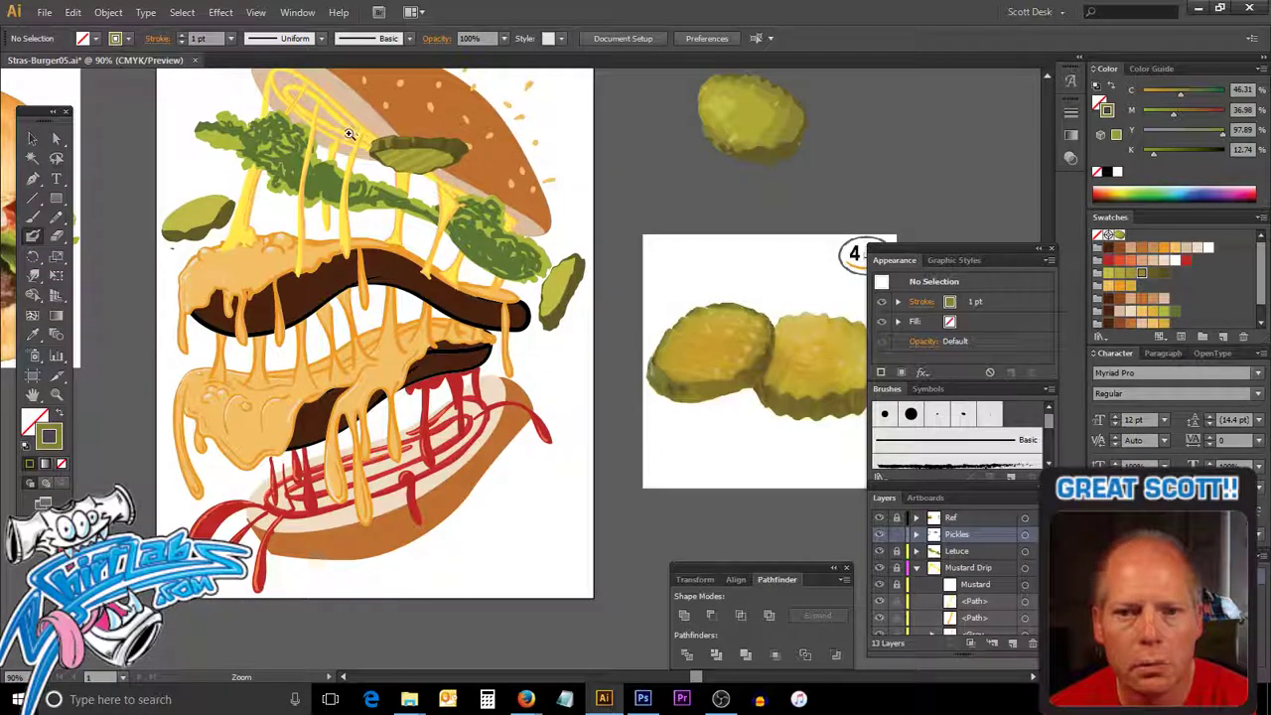
Zoom onto the bun pickle and paint darker diagonal stripes across it and along its lower edge.
{"action": "key", "text": "z"}
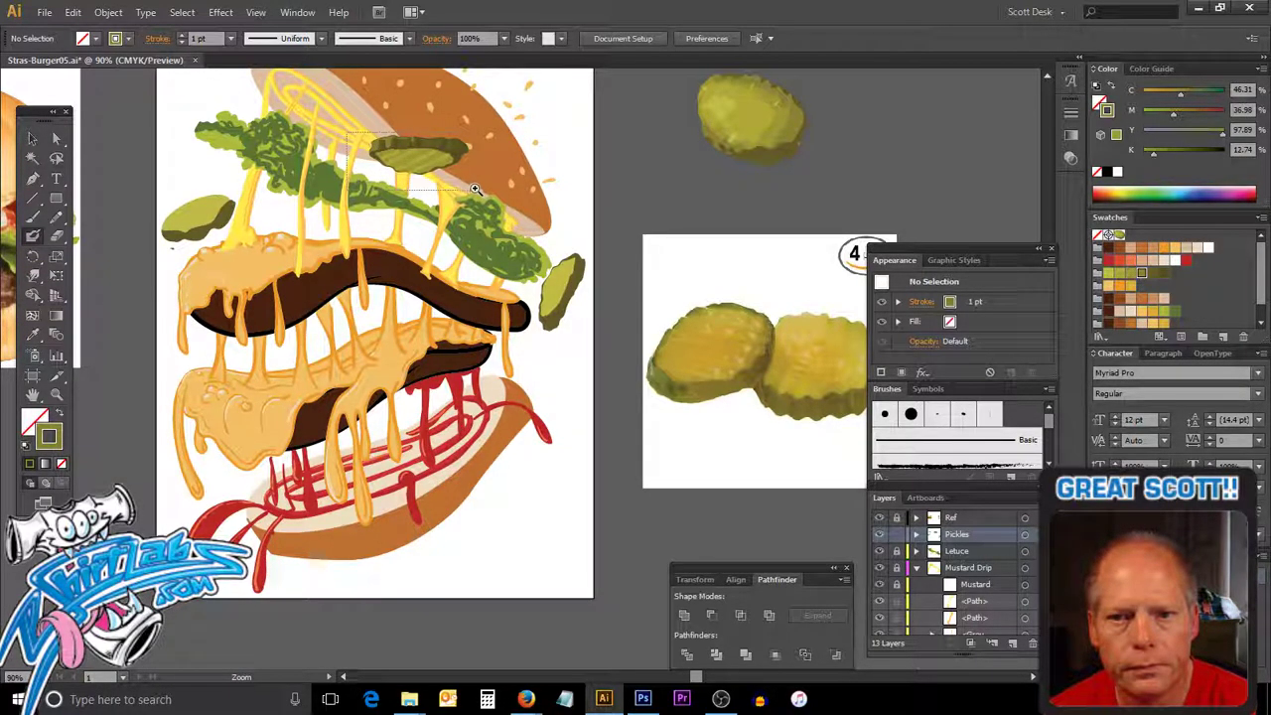
{"action": "left_click_drag", "start_coordinate": [483, 185], "coordinate": [523, 211]}
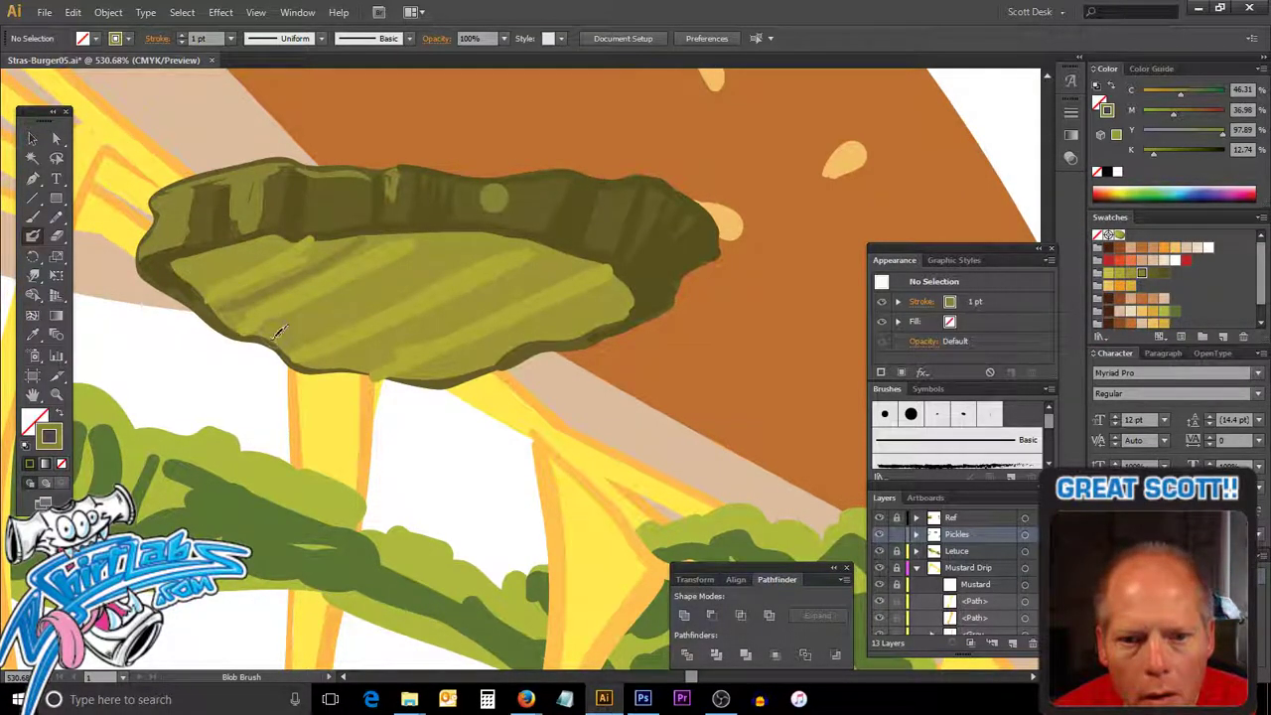
{"action": "left_click_drag", "start_coordinate": [278, 330], "coordinate": [457, 241]}
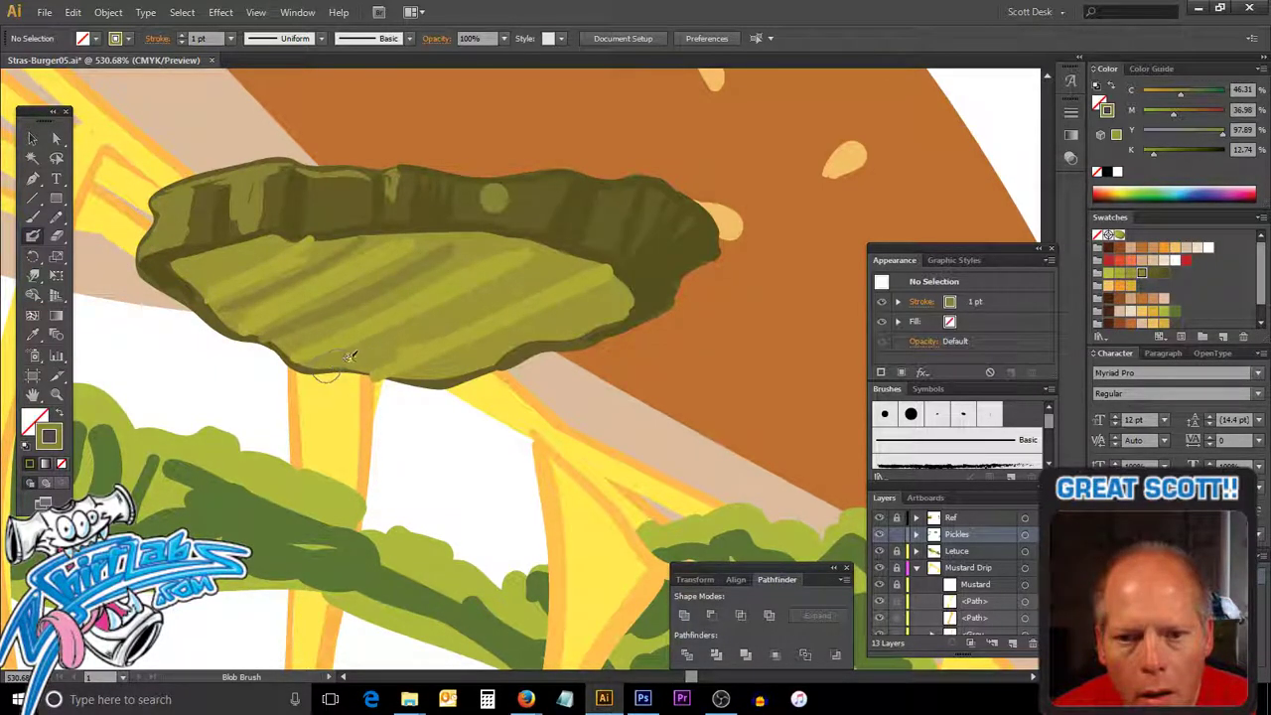
{"action": "left_click_drag", "start_coordinate": [350, 356], "coordinate": [530, 278]}
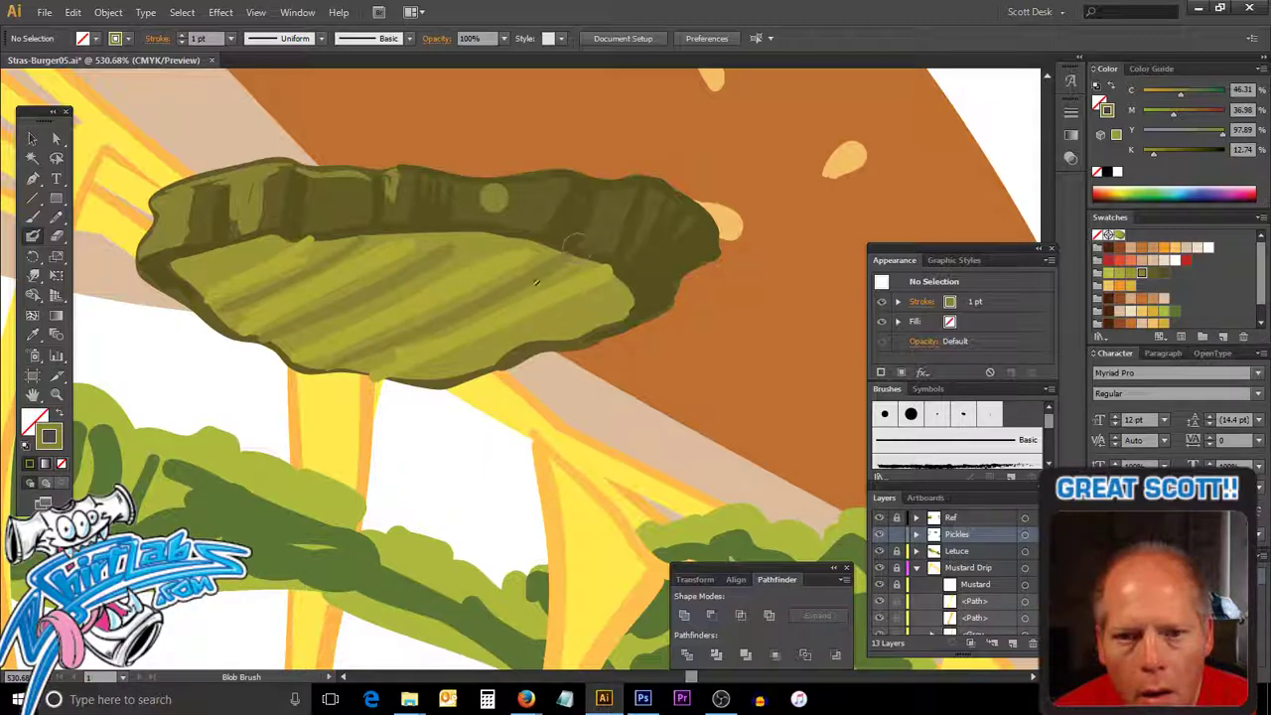
{"action": "mouse_move", "coordinate": [426, 351]}
{"action": "left_mouse_down"}
{"action": "mouse_move", "coordinate": [420, 364]}
{"action": "mouse_move", "coordinate": [617, 280]}
{"action": "left_mouse_up"}
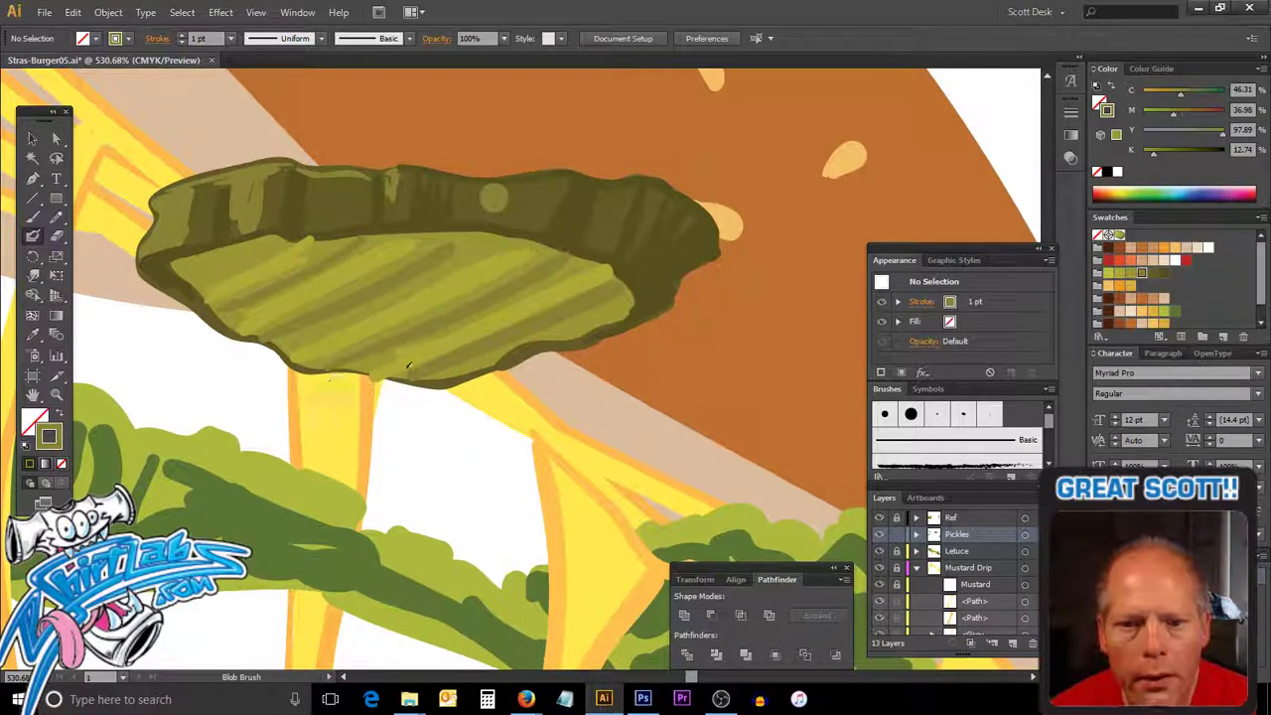
{"action": "left_click_drag", "start_coordinate": [410, 354], "coordinate": [413, 354]}
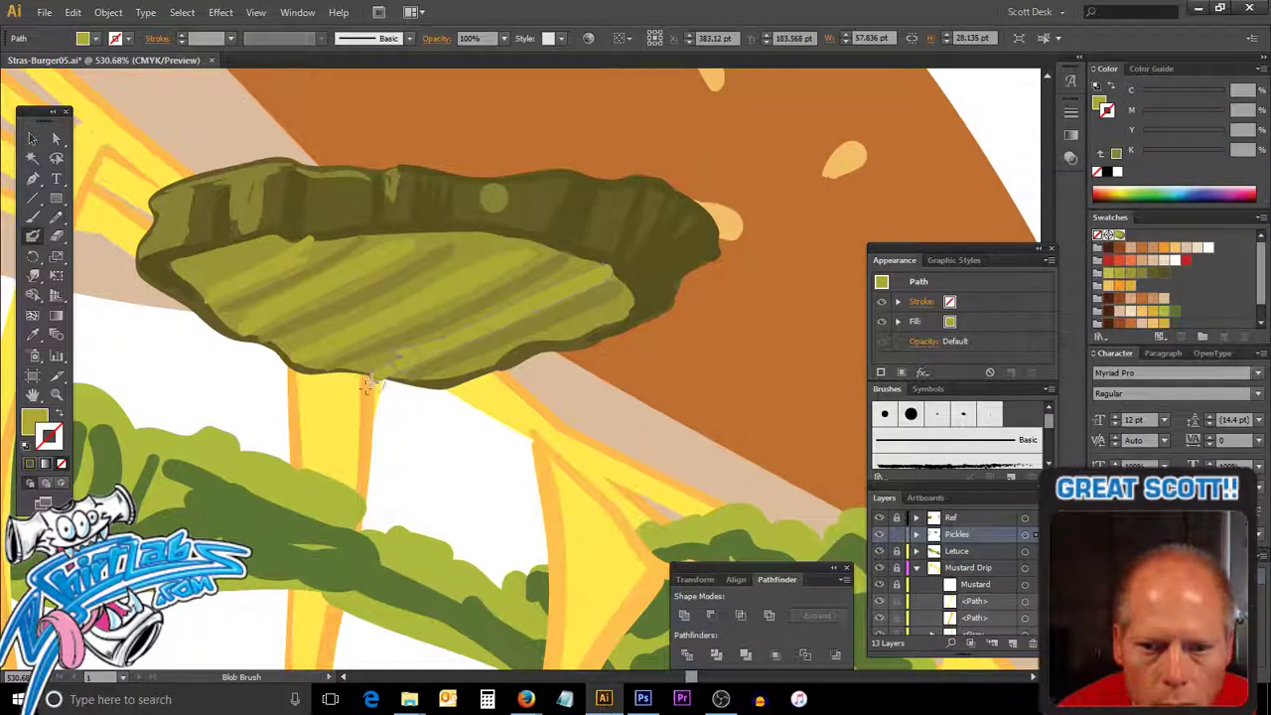
{"action": "mouse_move", "coordinate": [370, 385]}
{"action": "left_mouse_down"}
{"action": "mouse_move", "coordinate": [387, 392]}
{"action": "mouse_move", "coordinate": [355, 383]}
{"action": "left_mouse_up"}
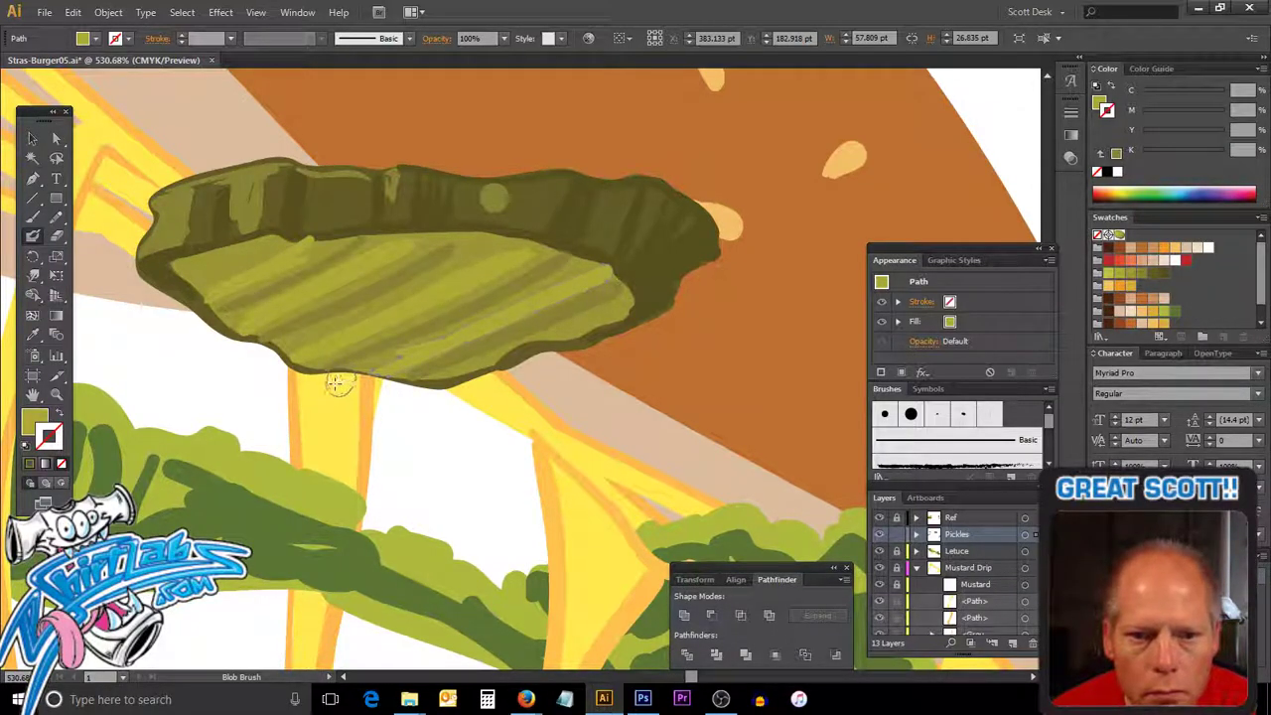
Extend the light-green face along its edges and add hatch strokes on the dark rim and bottom edge.
{"action": "key", "text": "ctrl"}
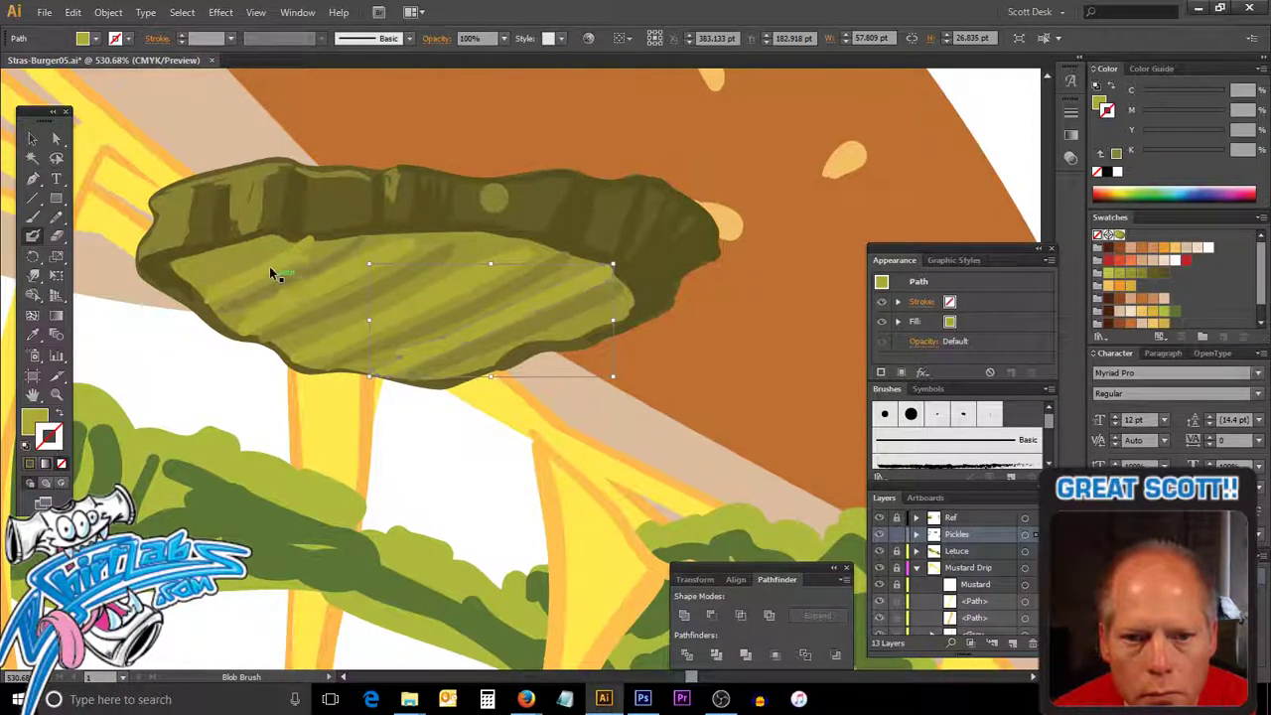
{"action": "mouse_move", "coordinate": [293, 225]}
{"action": "left_mouse_down"}
{"action": "mouse_move", "coordinate": [320, 226]}
{"action": "mouse_move", "coordinate": [290, 227]}
{"action": "left_mouse_up"}
{"action": "key", "text": "ctrl"}
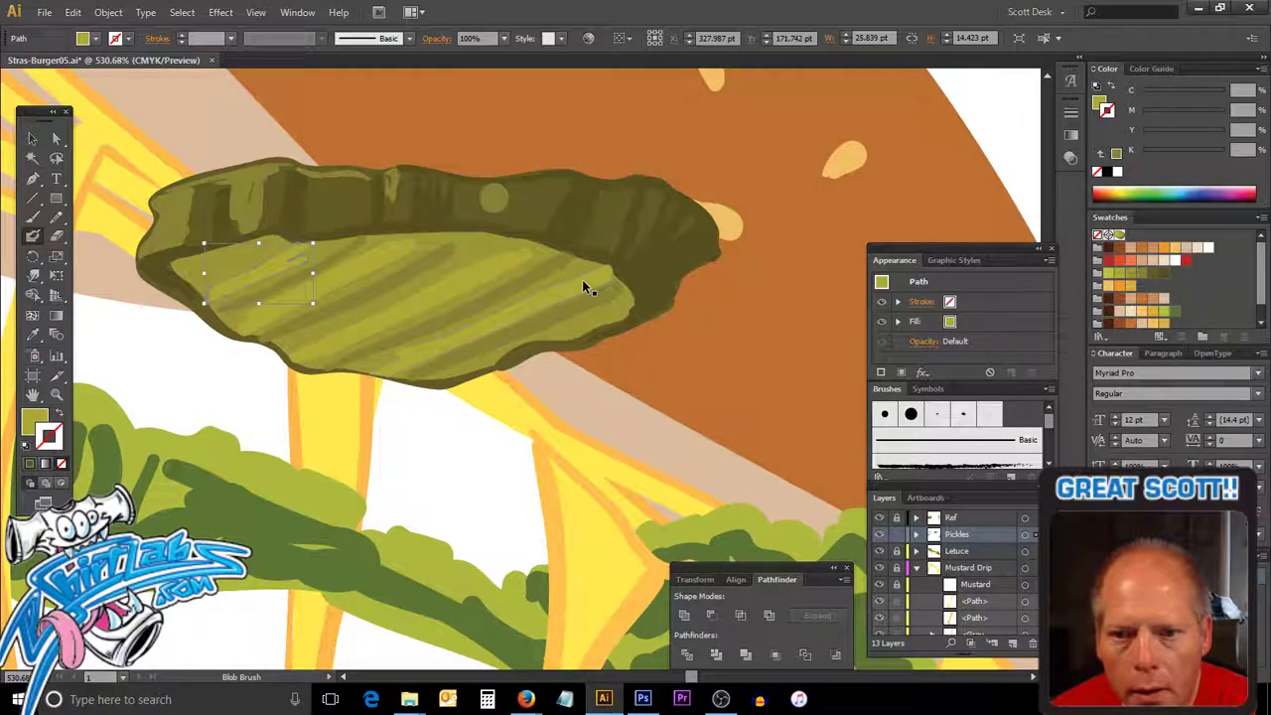
{"action": "left_click_drag", "start_coordinate": [397, 219], "coordinate": [442, 174]}
{"action": "left_click_drag", "start_coordinate": [604, 249], "coordinate": [646, 255]}
{"action": "left_click", "coordinate": [598, 296], "text": "ctrl"}
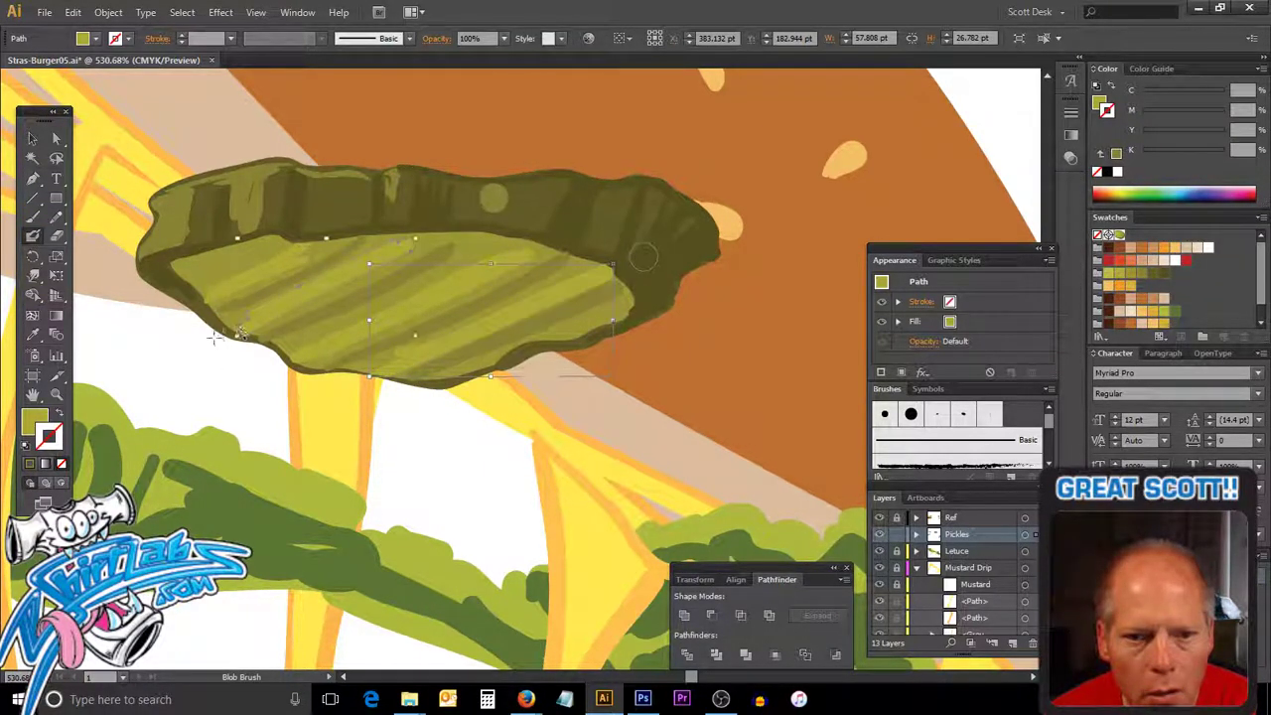
{"action": "mouse_move", "coordinate": [214, 338]}
{"action": "left_mouse_down"}
{"action": "mouse_move", "coordinate": [213, 327]}
{"action": "mouse_move", "coordinate": [256, 349]}
{"action": "mouse_move", "coordinate": [338, 359]}
{"action": "left_mouse_up"}
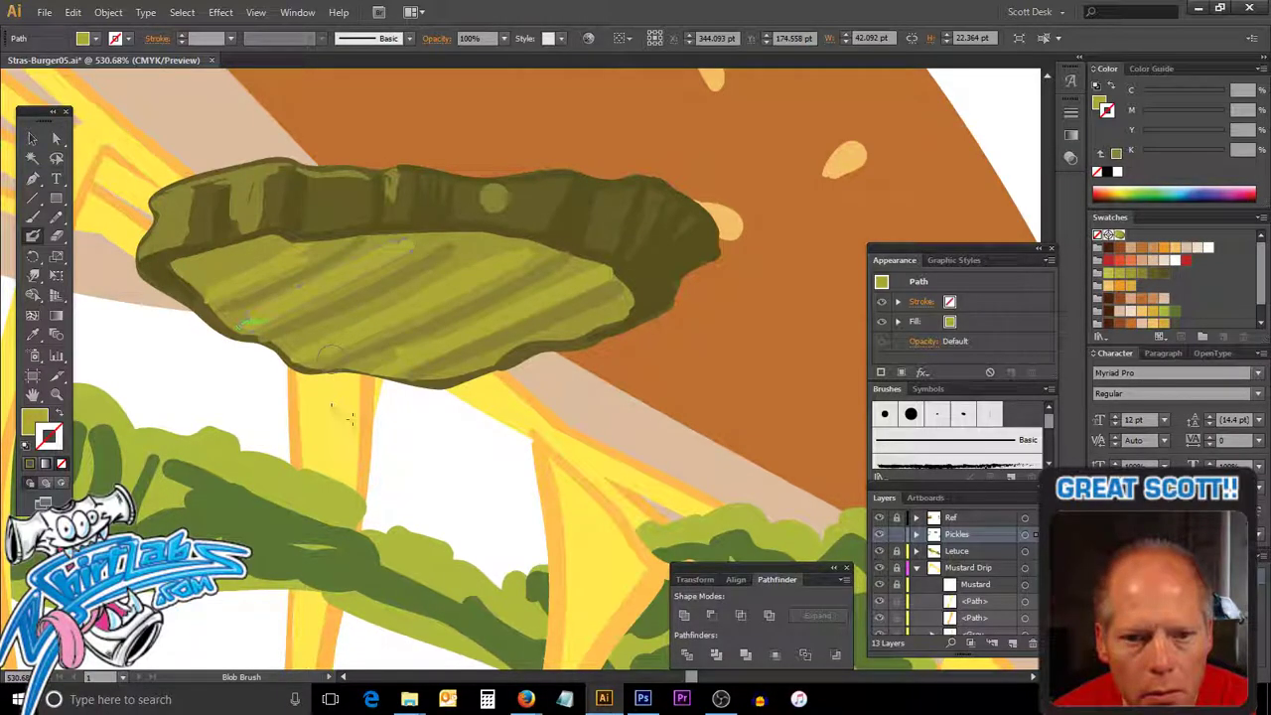
{"action": "key", "text": "ctrl+shift+a"}
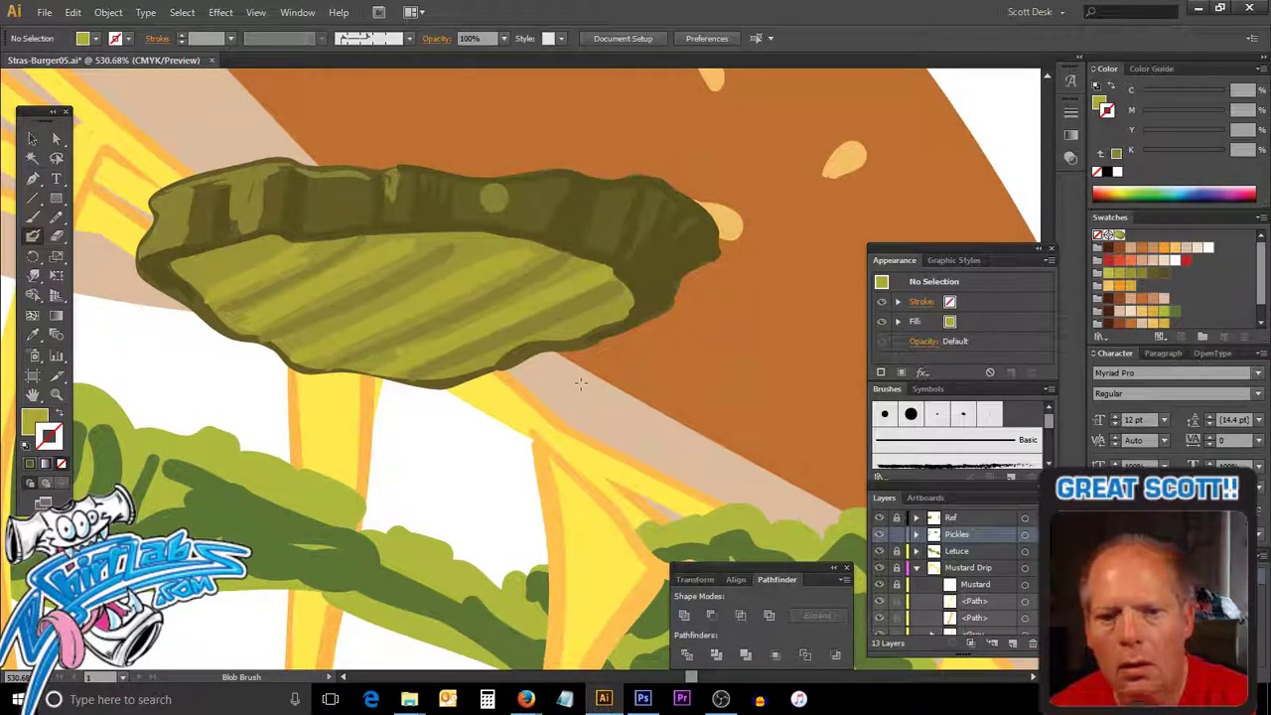
{"action": "mouse_move", "coordinate": [596, 376]}
{"action": "left_mouse_down"}
{"action": "mouse_move", "coordinate": [400, 379]}
{"action": "mouse_move", "coordinate": [604, 333]}
{"action": "left_mouse_up"}
{"action": "key", "text": "ctrl+shift+a"}
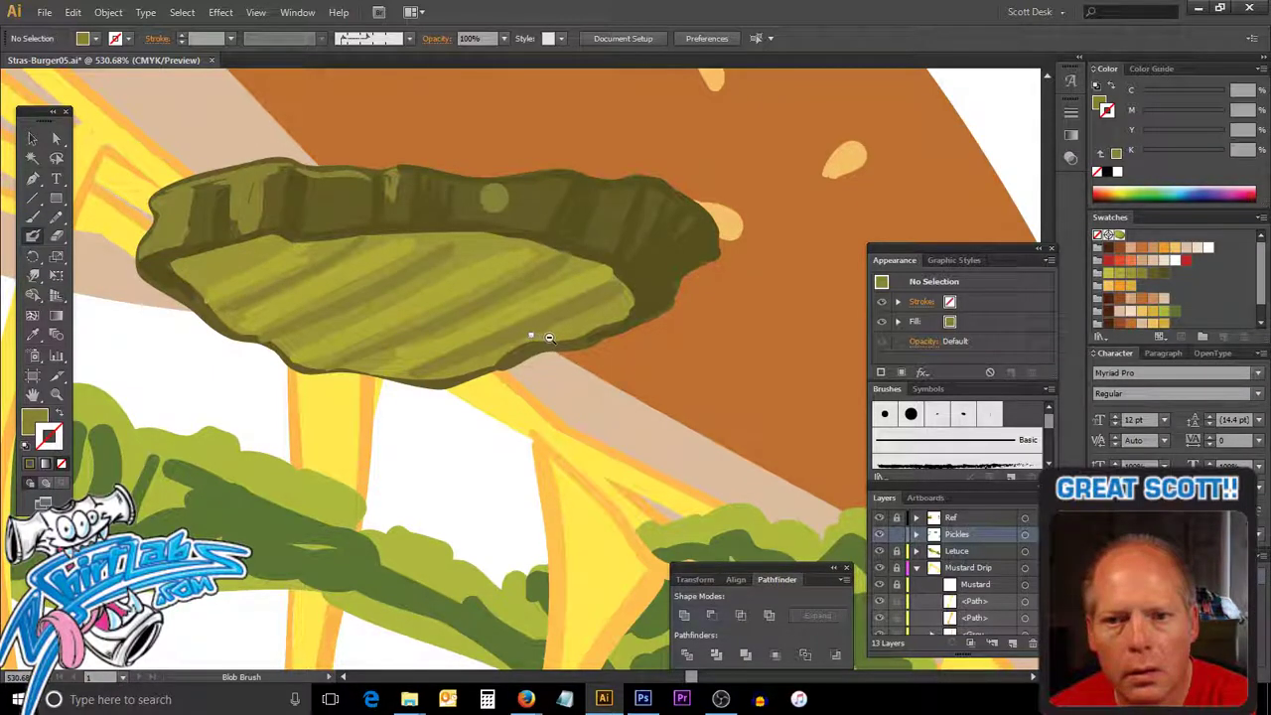
Undo the stray beige bump, fit the whole burger in view, and clear the pickle selection.
{"action": "scroll", "coordinate": [500, 422], "scroll_direction": "up", "scroll_amount": 10}
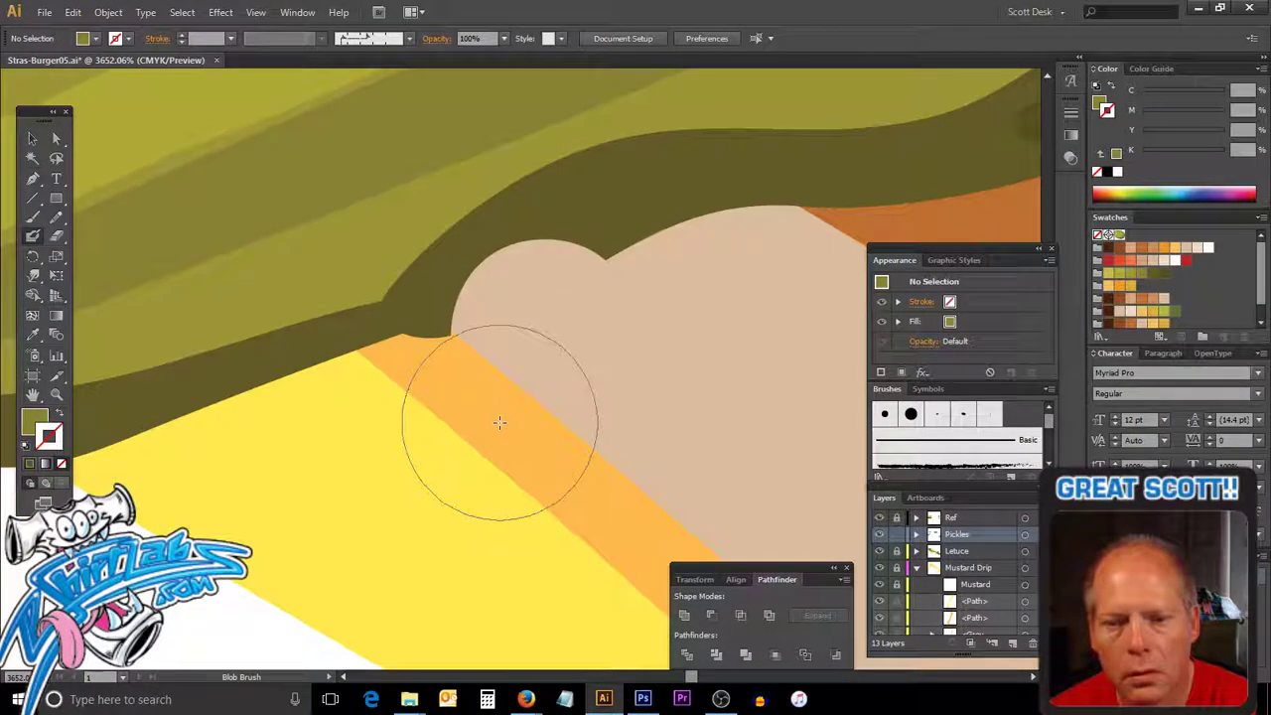
{"action": "key", "text": "v"}
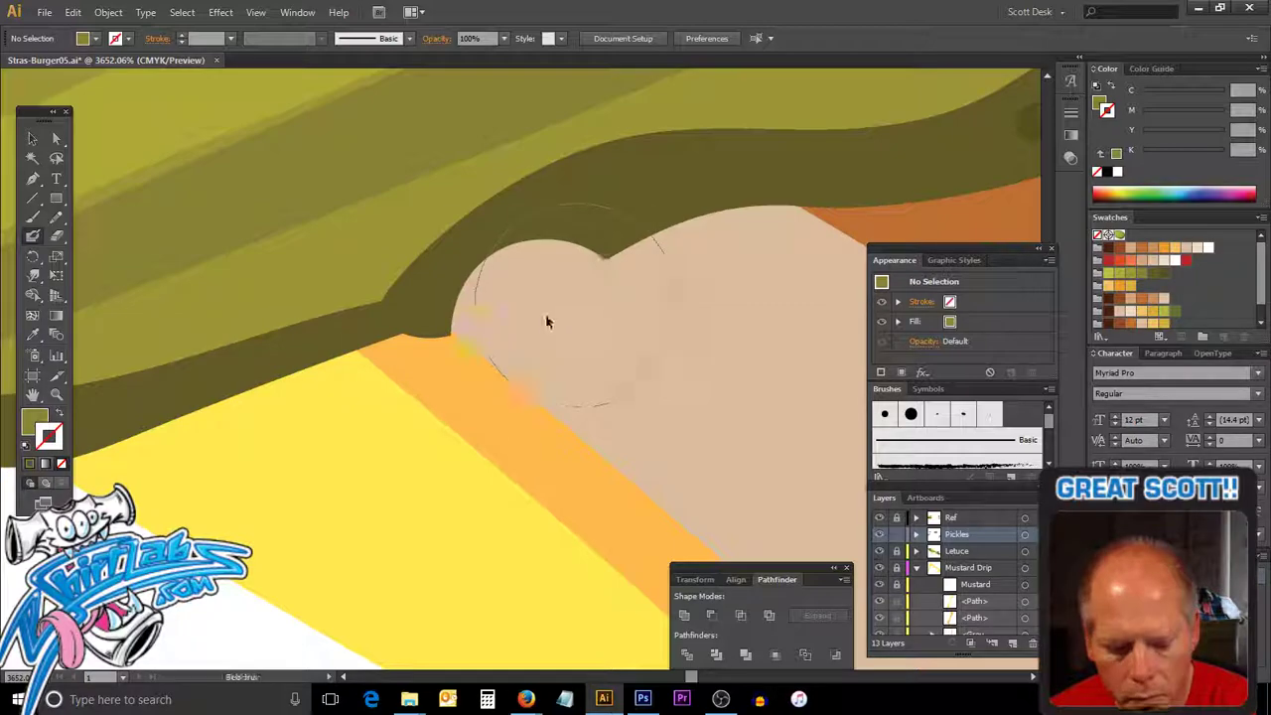
{"action": "key", "text": "ctrl+z"}
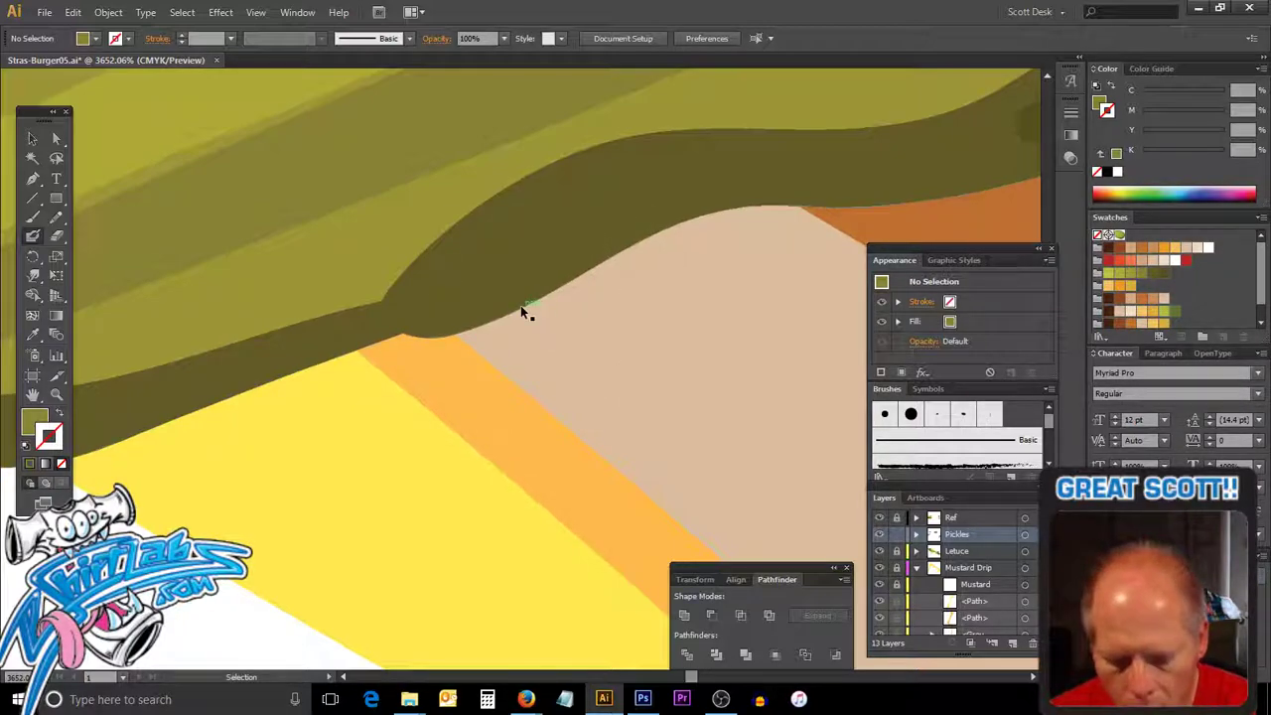
{"action": "key", "text": "ctrl+0"}
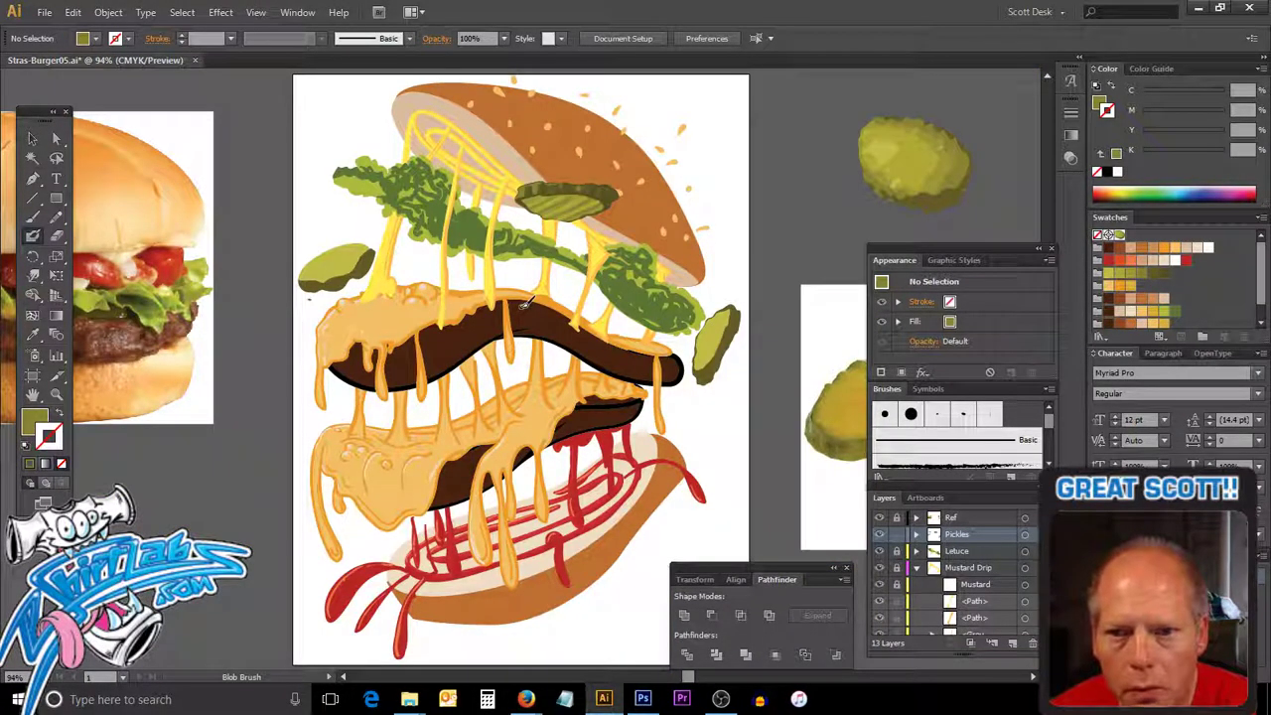
{"action": "left_click", "coordinate": [580, 189], "text": "ctrl"}
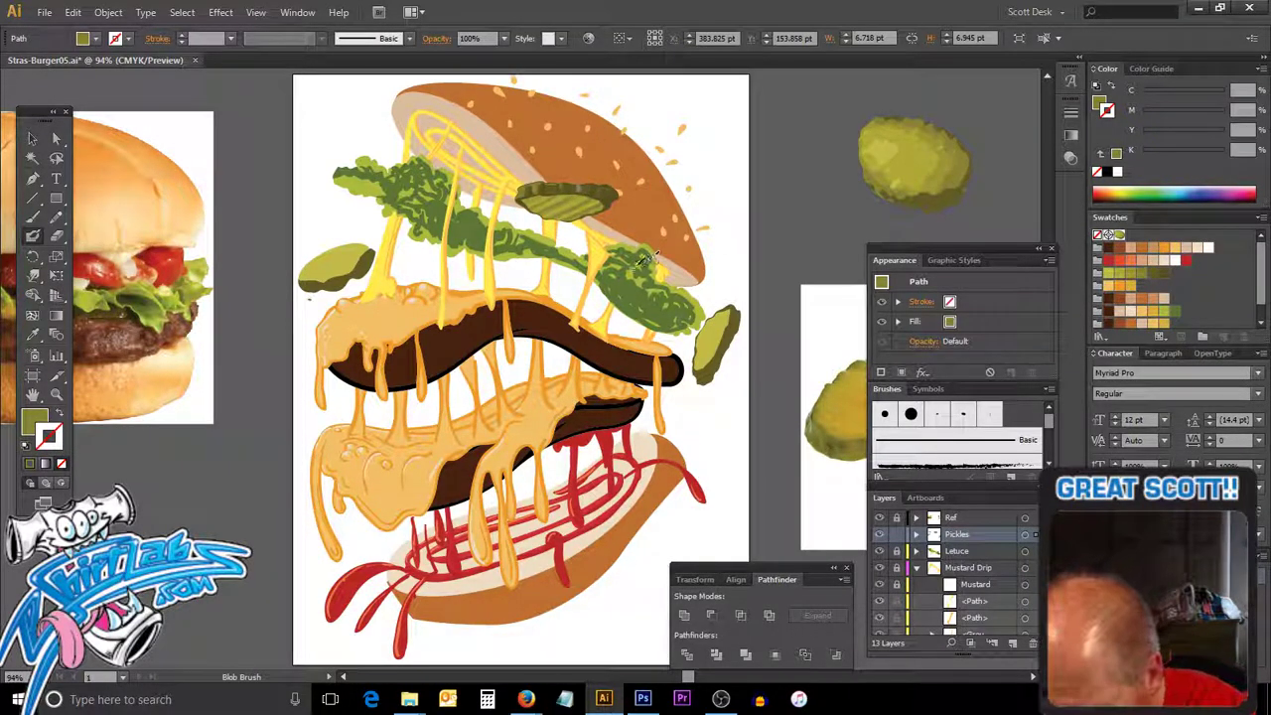
{"action": "key", "text": "ctrl+shift+a"}
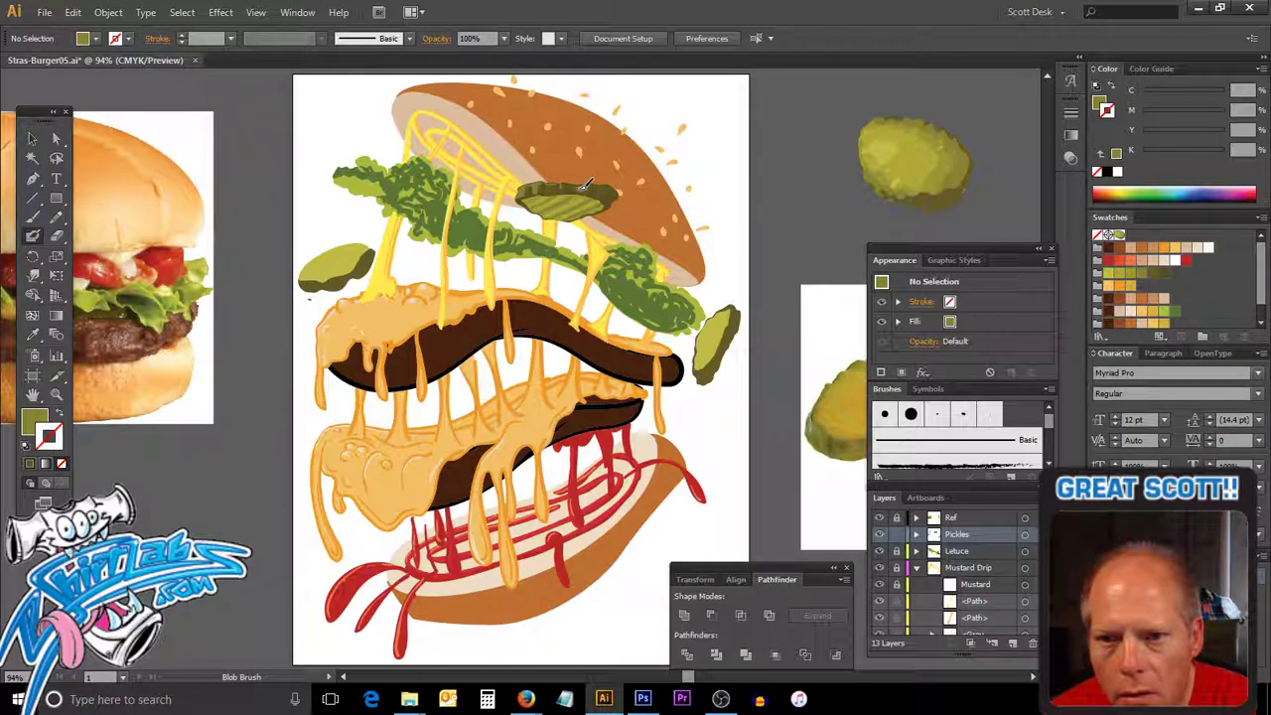
Make olive C 53.69 M 48.89 Y 99.48 K 45 the painting colour and zoom onto the bun pickle.
{"action": "key", "text": "shift+x"}
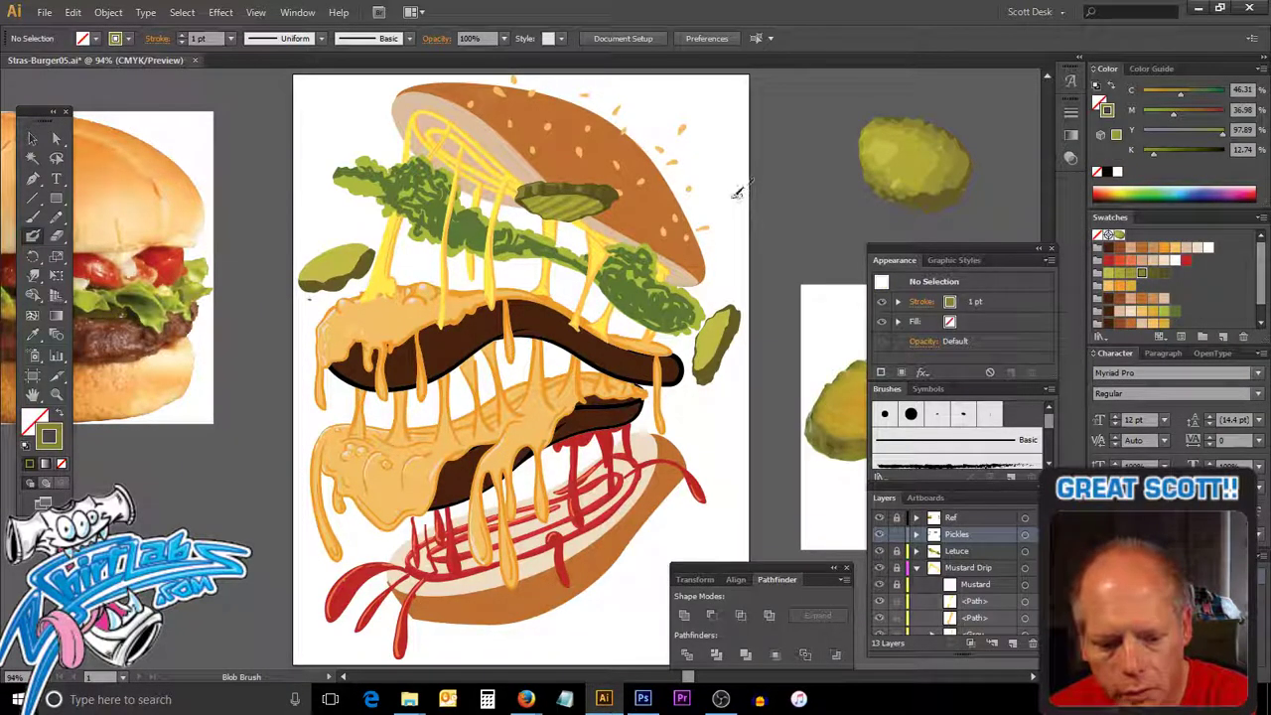
{"action": "key", "text": "shift+x"}
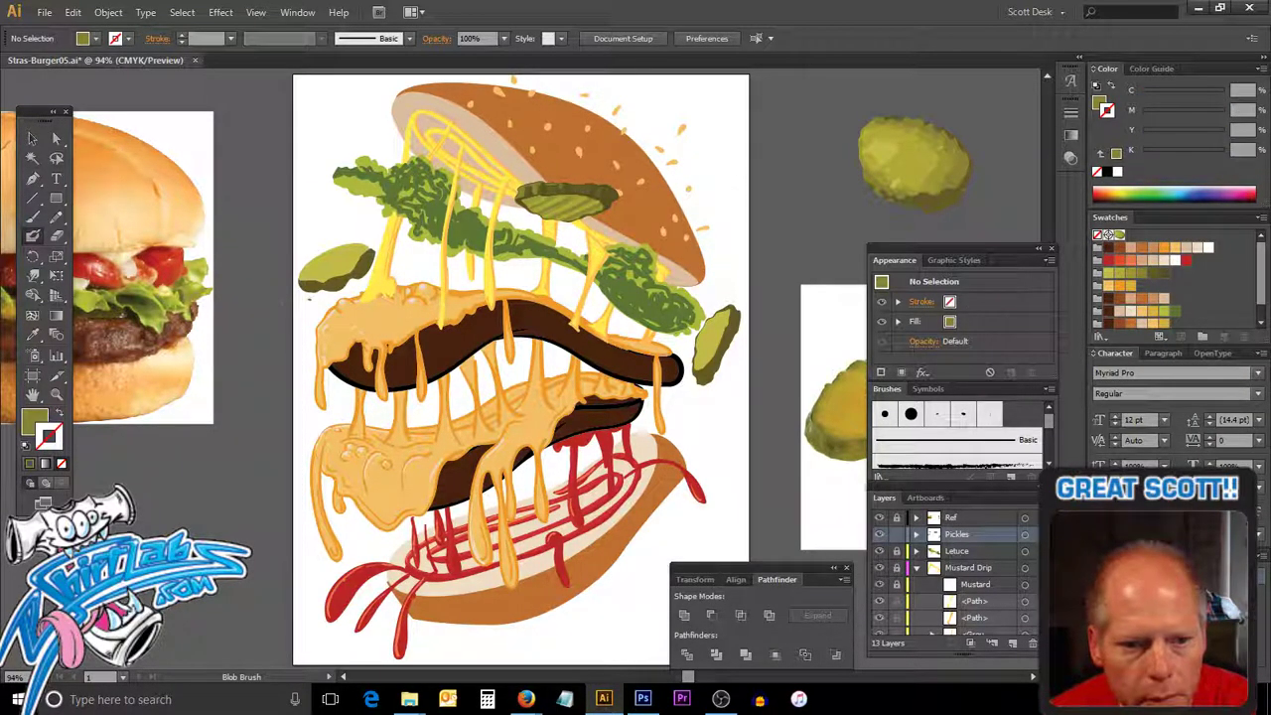
{"action": "key", "text": "shift+x"}
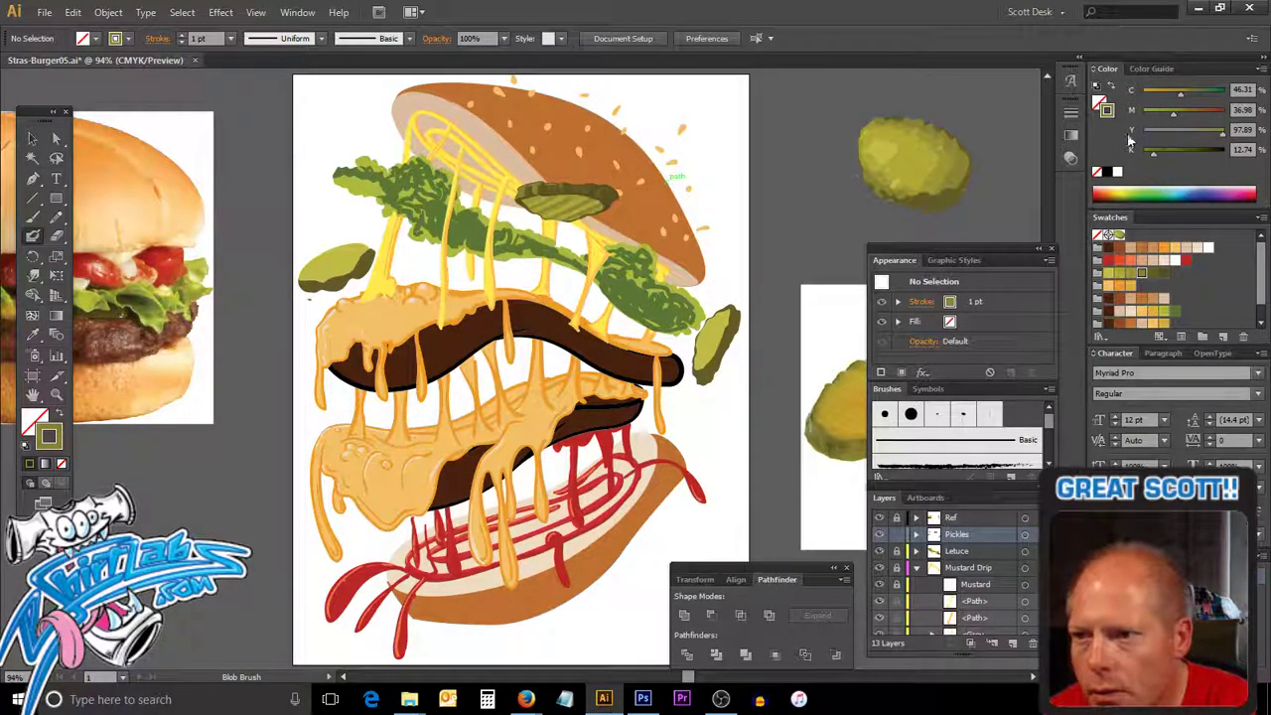
{"action": "left_click", "coordinate": [1164, 273]}
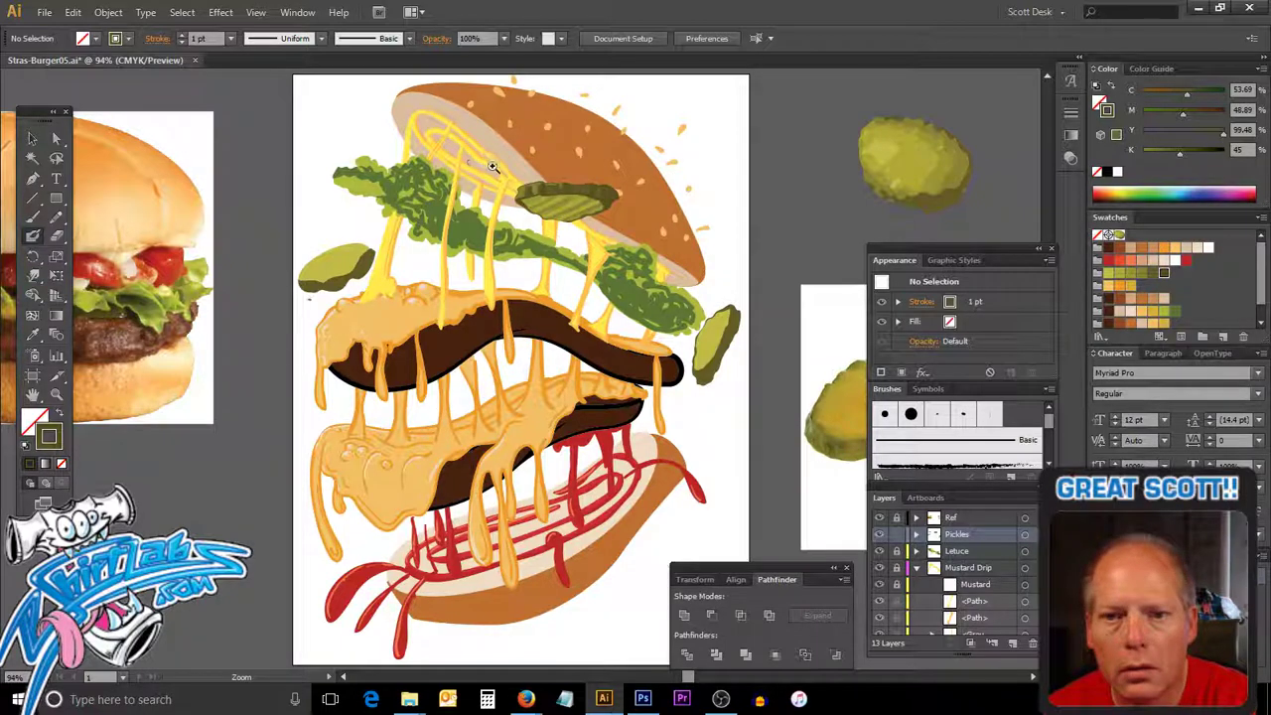
{"action": "left_click_drag", "start_coordinate": [467, 161], "coordinate": [671, 240]}
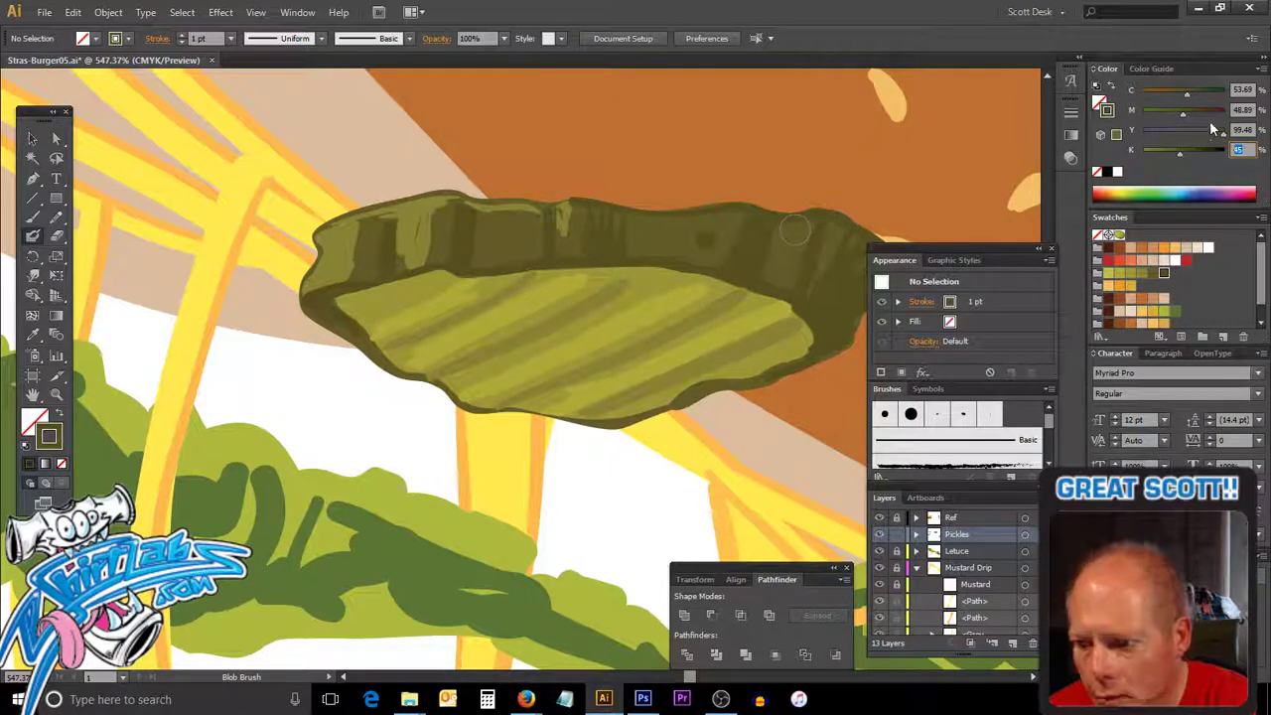
Darken the green to K 60 and save it as a new swatch.
{"action": "type", "text": "60"}
{"action": "key", "text": "Return"}
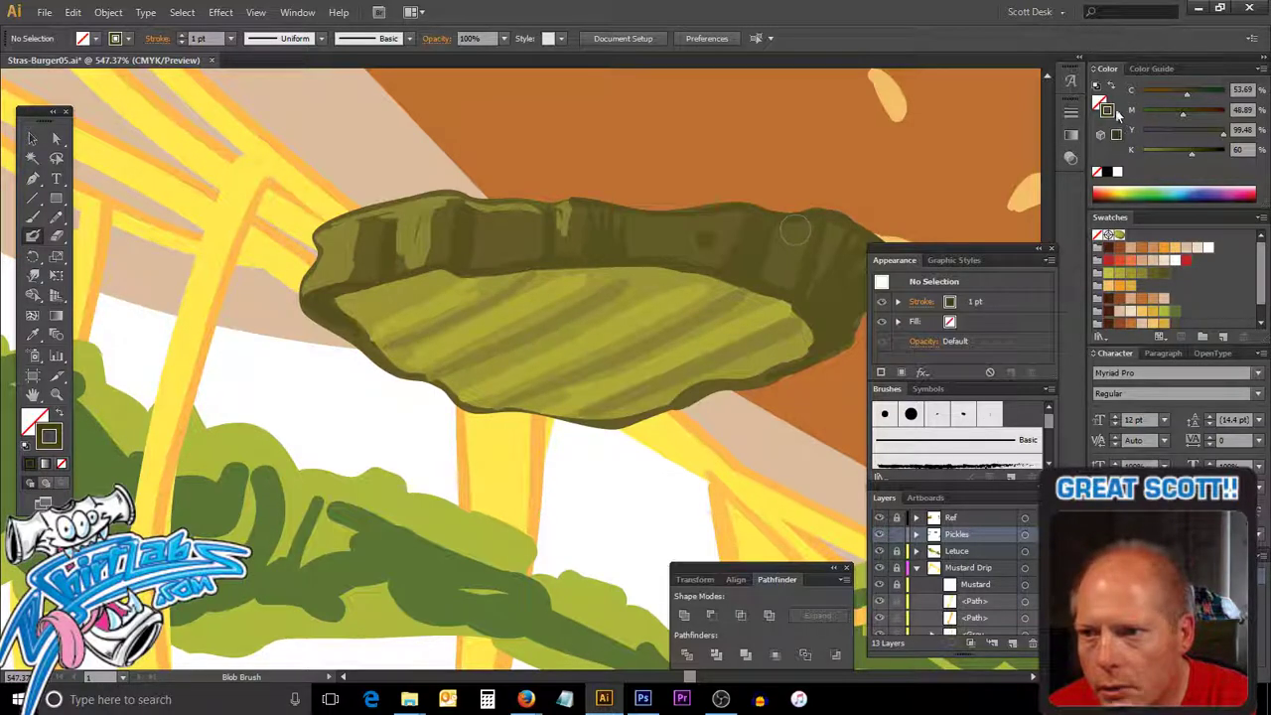
{"action": "mouse_move", "coordinate": [1107, 109]}
{"action": "left_mouse_down"}
{"action": "mouse_move", "coordinate": [1182, 278]}
{"action": "mouse_move", "coordinate": [1172, 274]}
{"action": "left_mouse_up"}
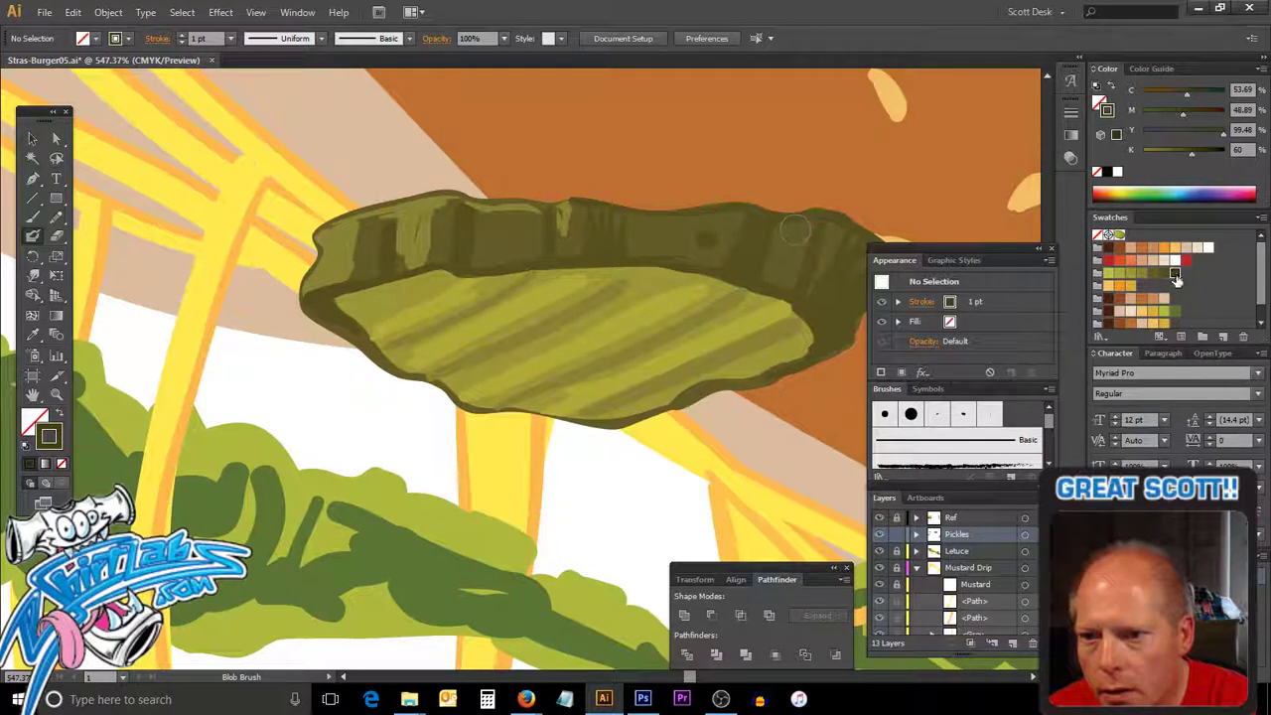
Paint dark olive dabs along the pickle's top rim, right tip and left edge.
{"action": "left_click", "coordinate": [711, 234]}
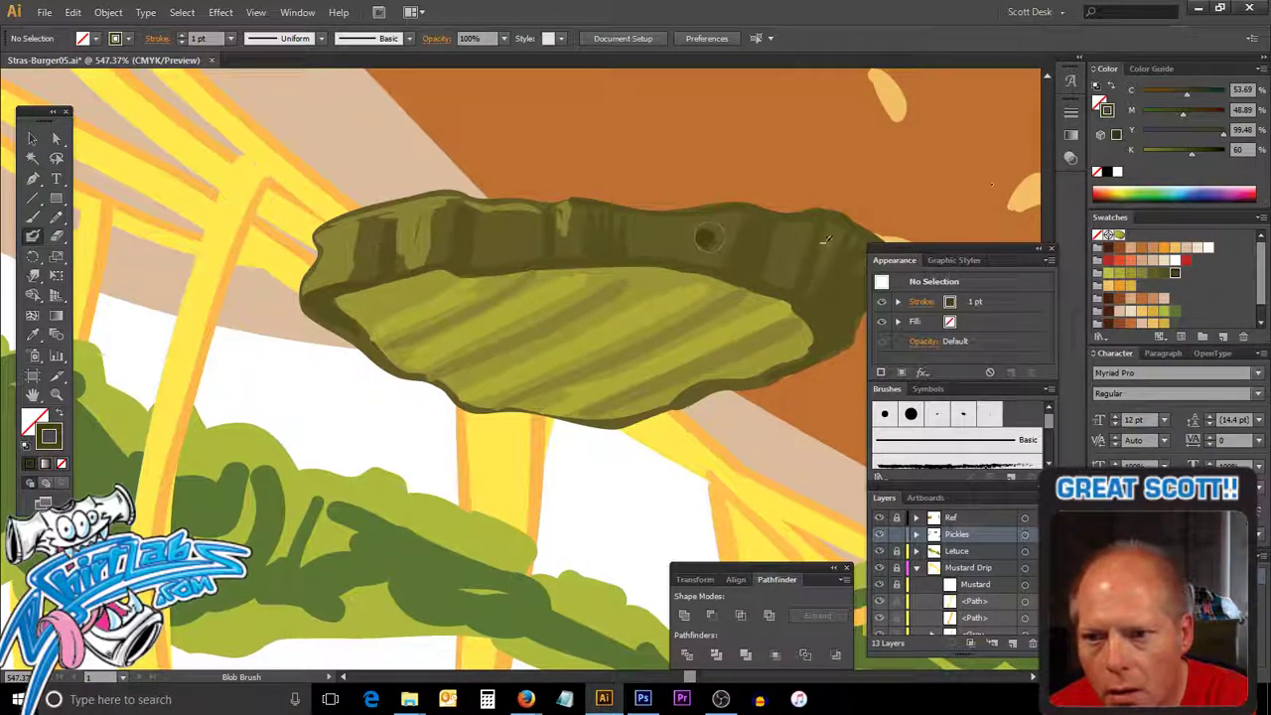
{"action": "left_click", "coordinate": [790, 251]}
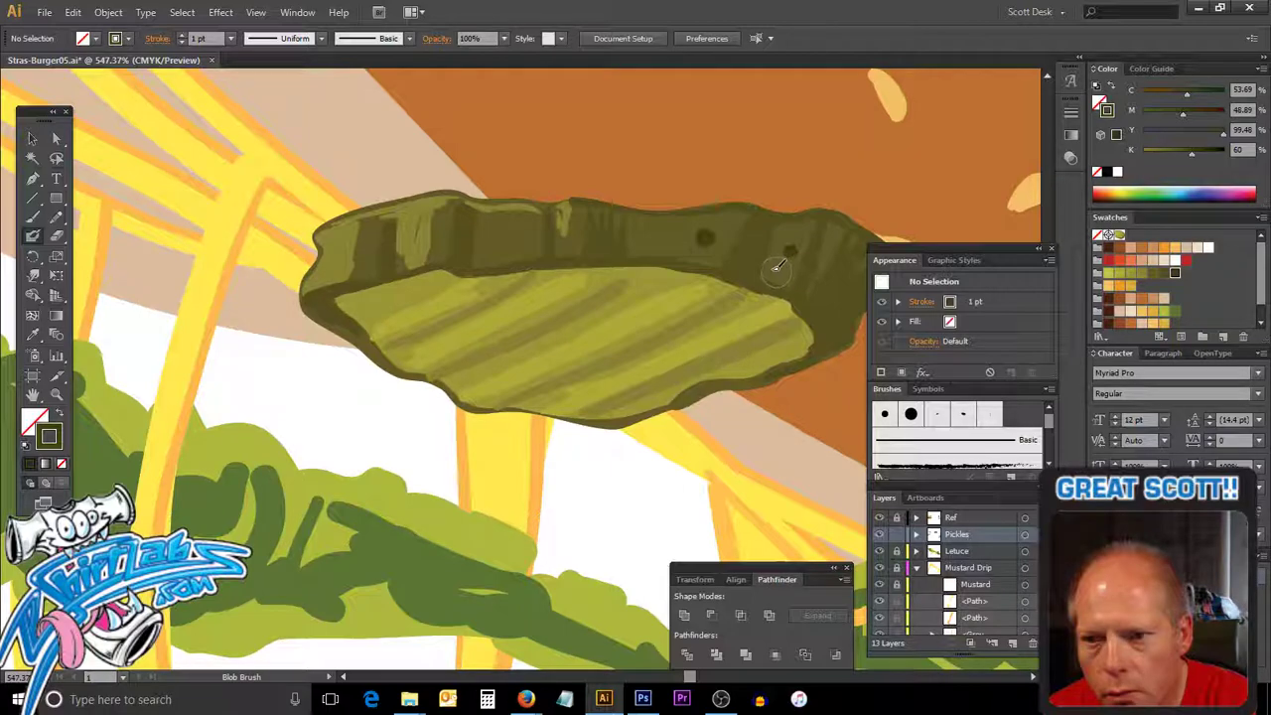
{"action": "left_click", "coordinate": [787, 266]}
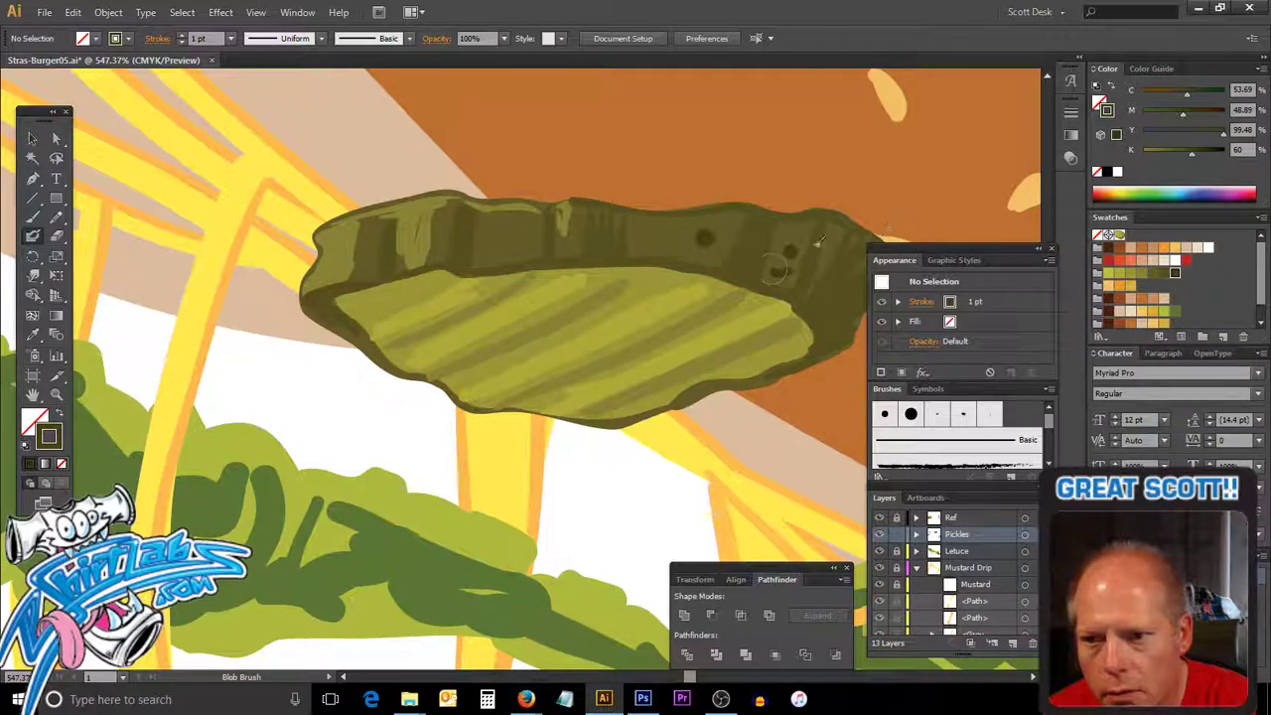
{"action": "left_click", "coordinate": [652, 228]}
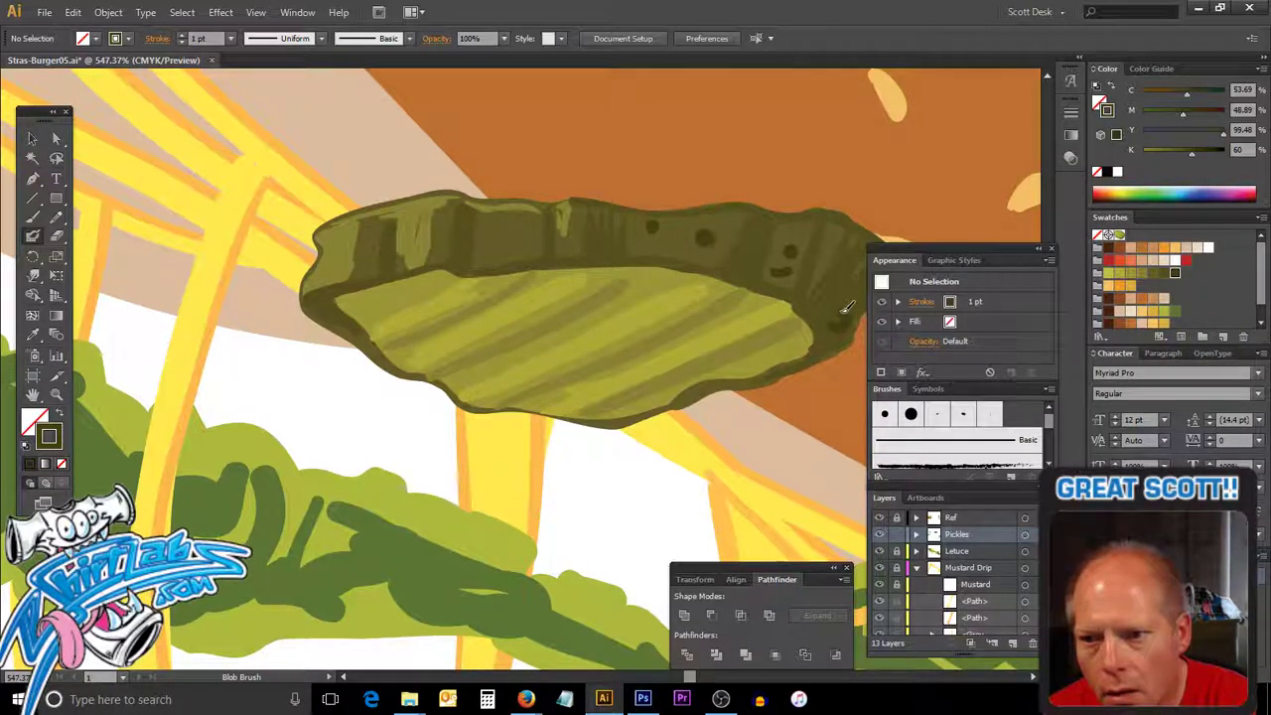
{"action": "left_click", "coordinate": [844, 316]}
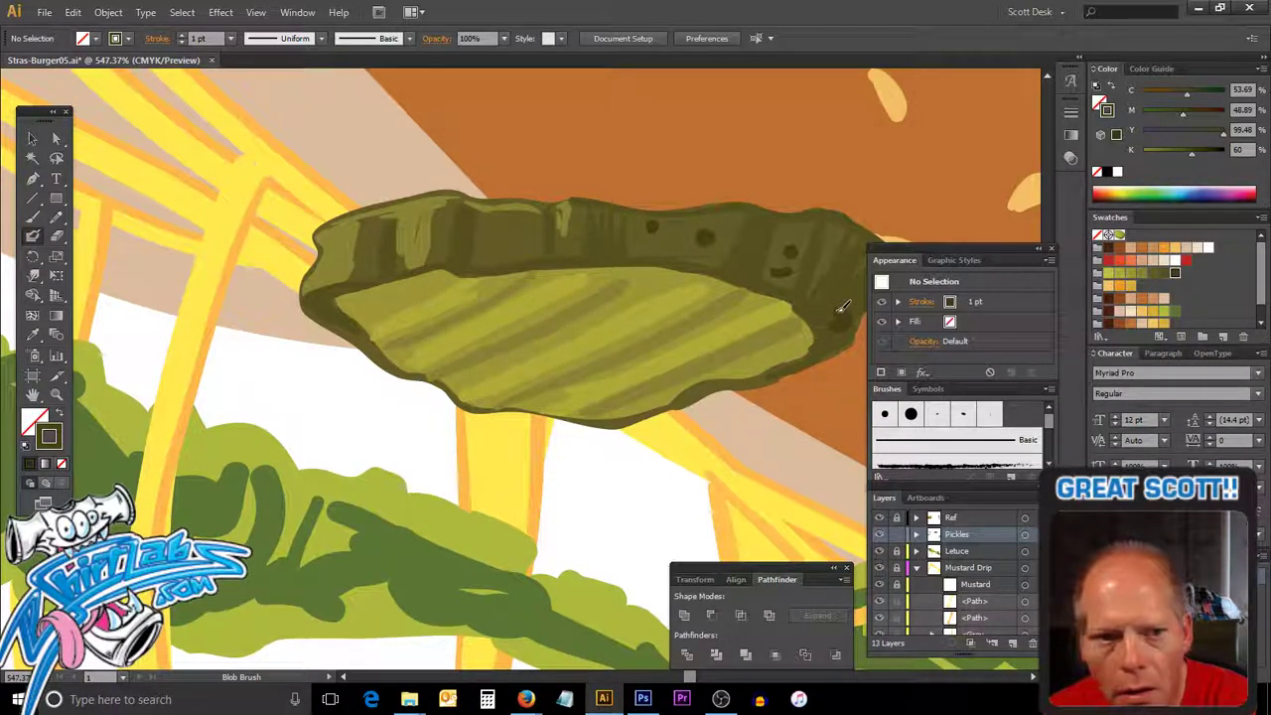
{"action": "left_click_drag", "start_coordinate": [852, 342], "coordinate": [845, 303]}
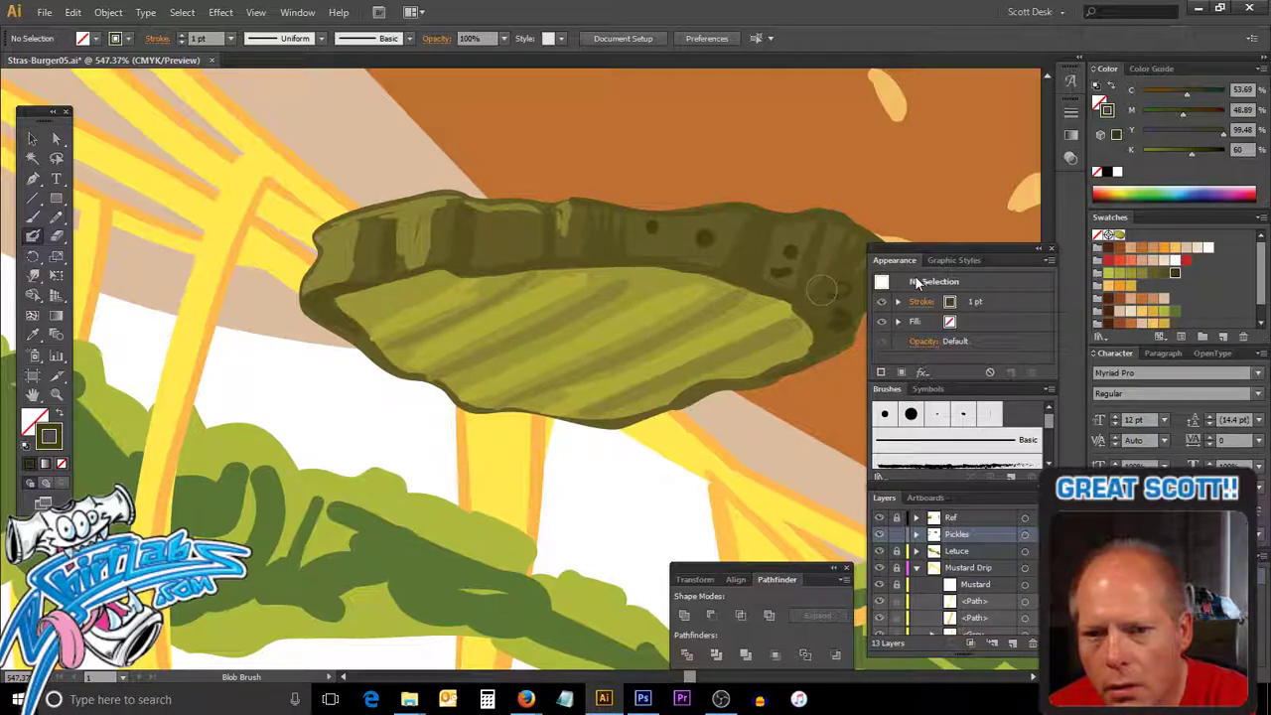
{"action": "left_click", "coordinate": [435, 216]}
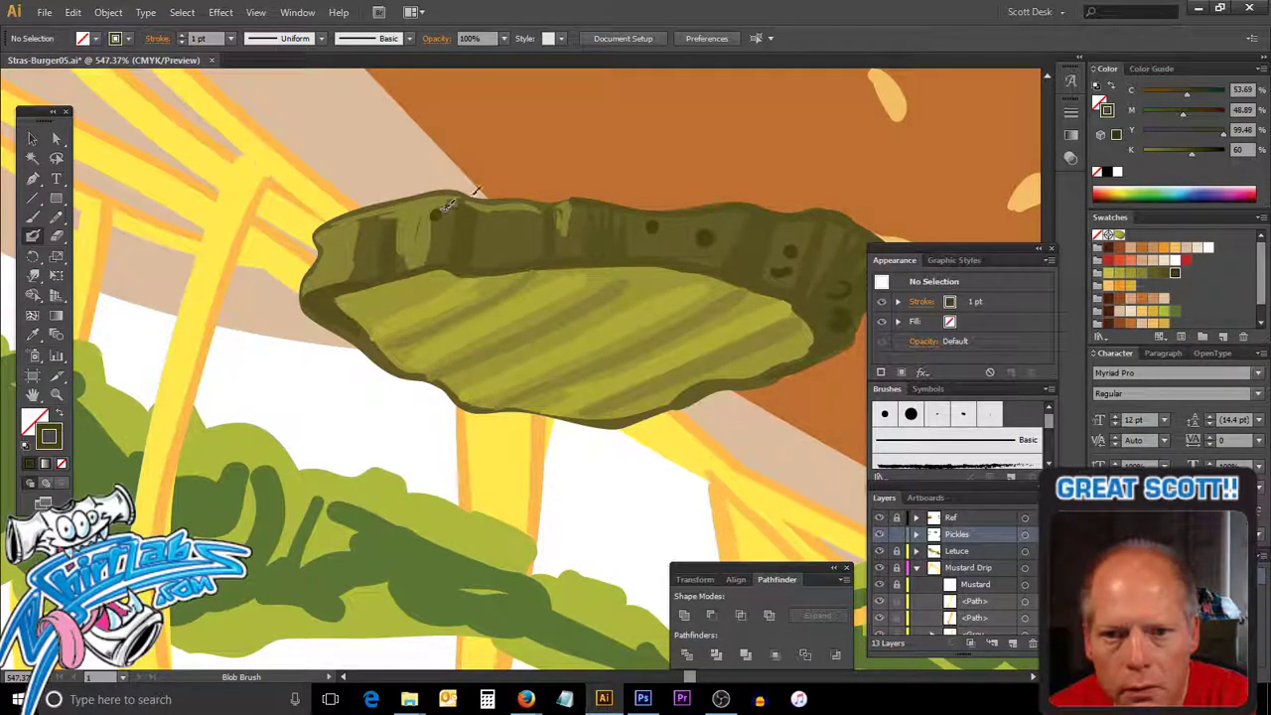
{"action": "left_click", "coordinate": [554, 275], "text": "alt"}
{"action": "left_click", "coordinate": [562, 301], "text": "alt"}
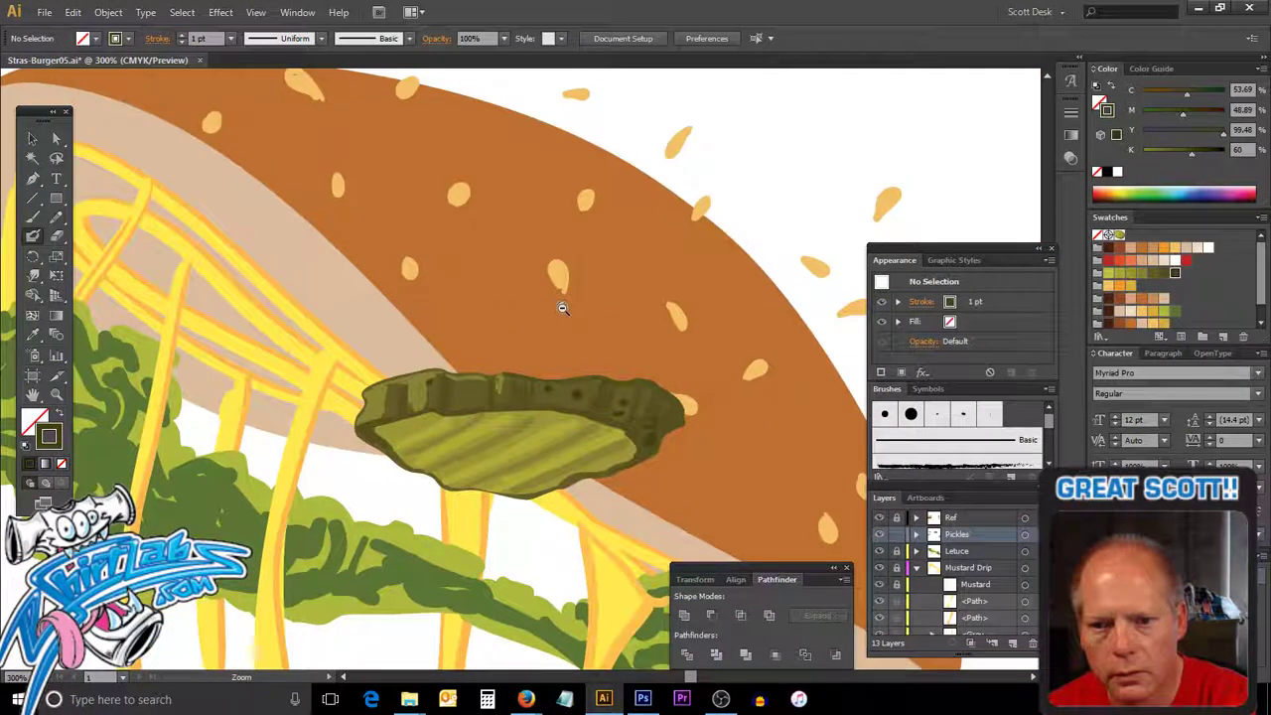
{"action": "left_click", "coordinate": [563, 306], "text": "alt"}
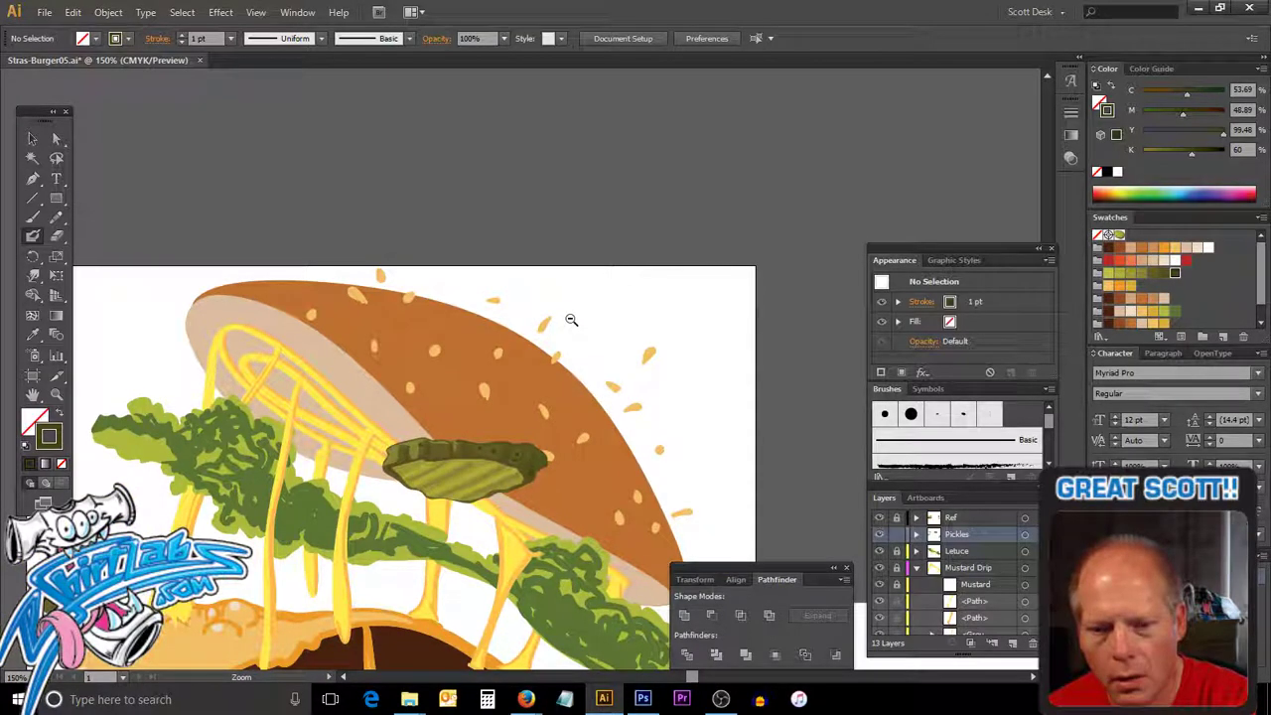
Delete the loose pickle slices to the left and right of the burger.
{"action": "left_click", "coordinate": [570, 317], "text": "alt"}
{"action": "left_click_drag", "start_coordinate": [547, 369], "coordinate": [650, 305]}
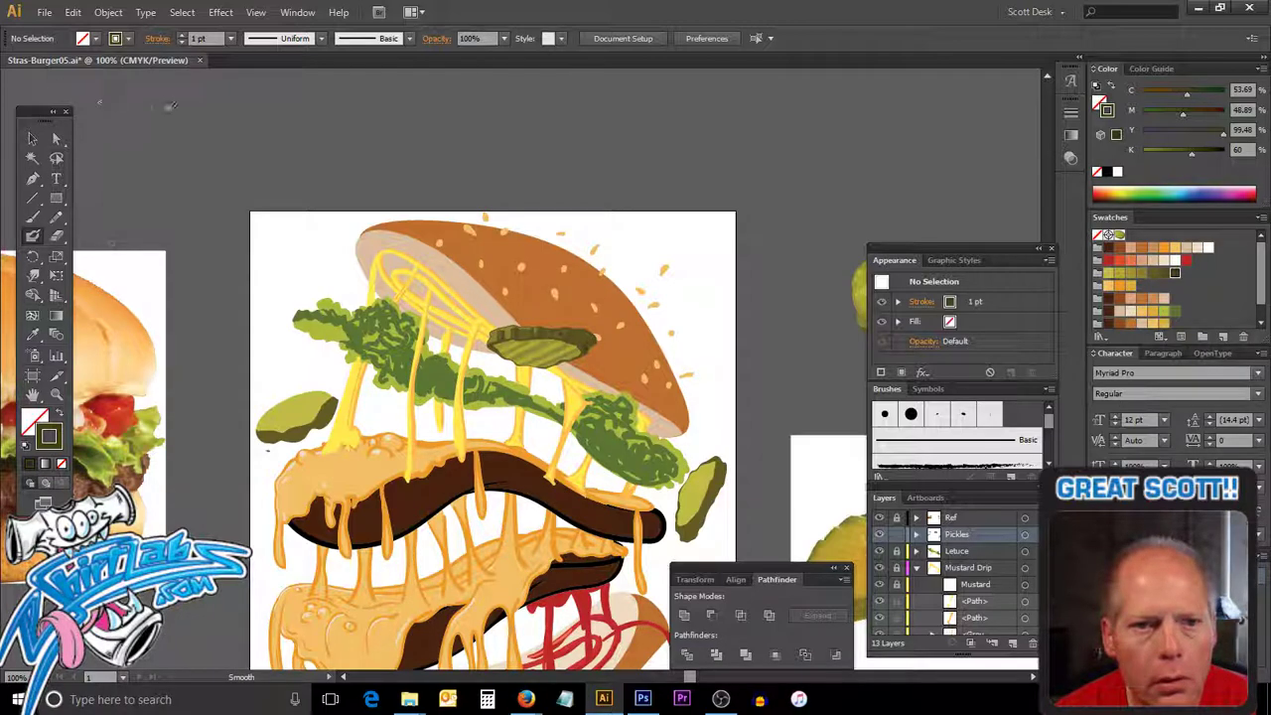
{"action": "left_click", "coordinate": [30, 139]}
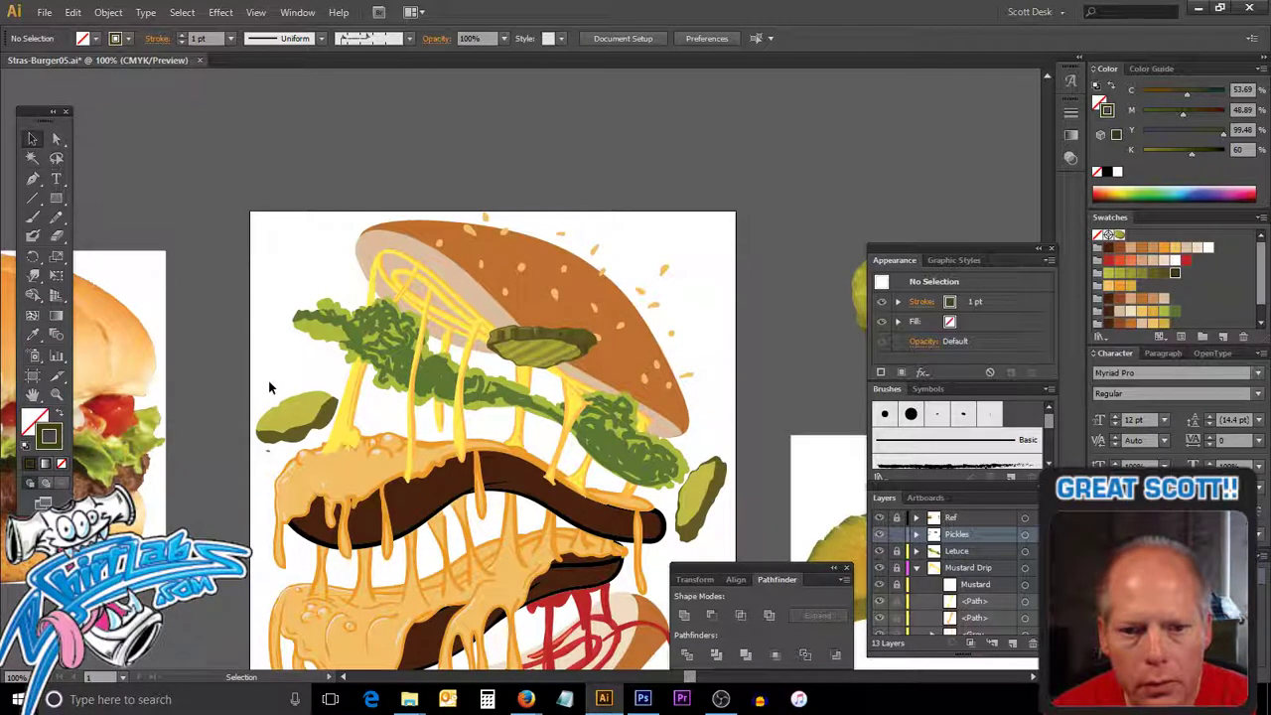
{"action": "mouse_move", "coordinate": [272, 383]}
{"action": "left_mouse_down"}
{"action": "mouse_move", "coordinate": [331, 419]}
{"action": "mouse_move", "coordinate": [345, 402]}
{"action": "left_mouse_up"}
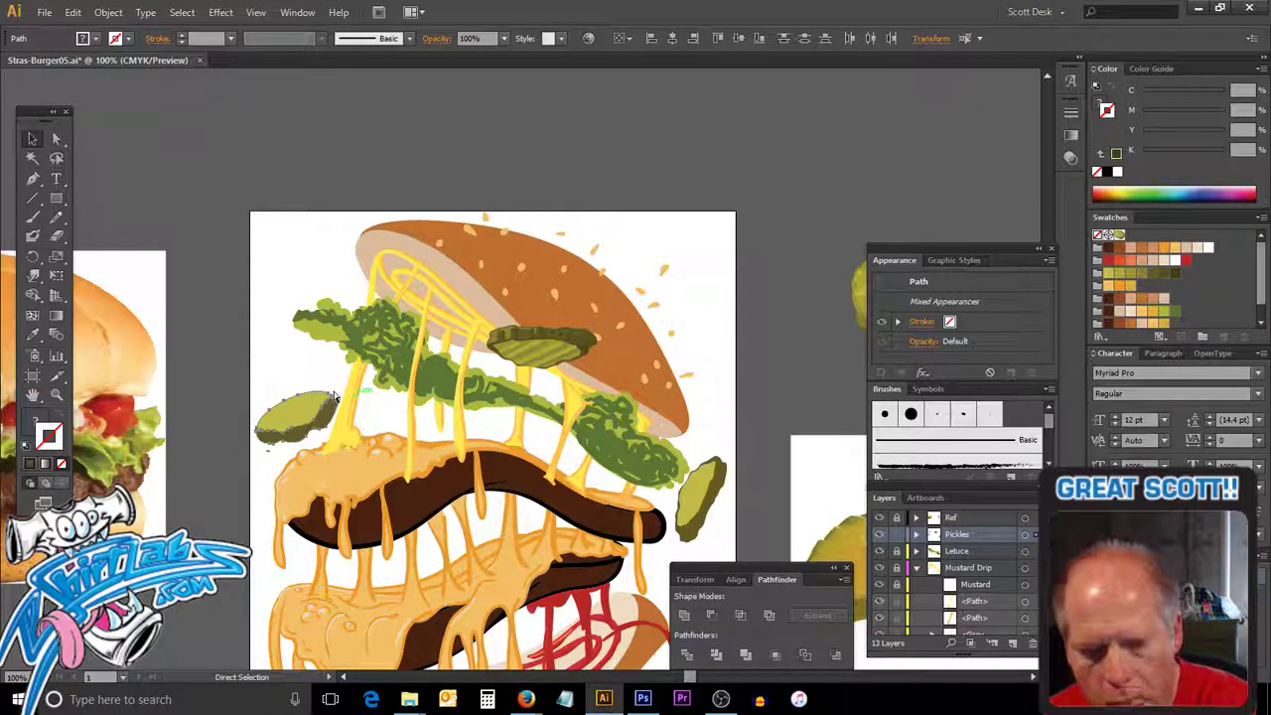
{"action": "key", "text": "Delete"}
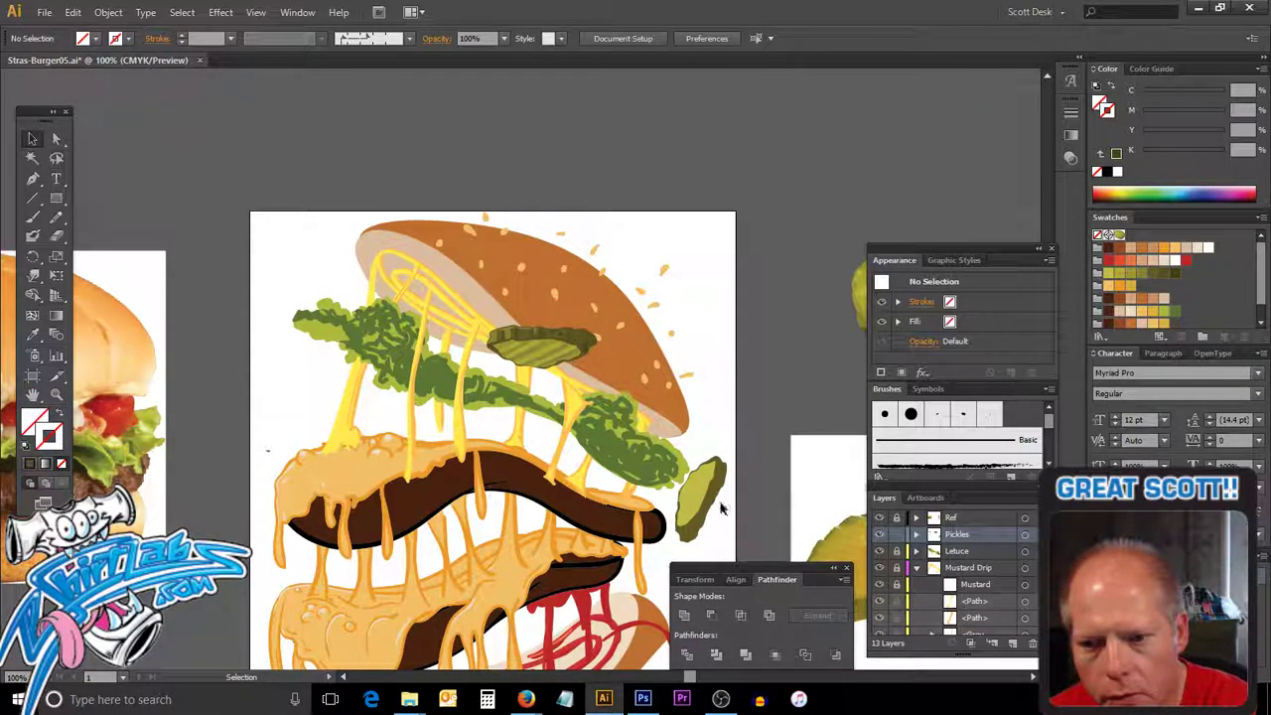
{"action": "left_click", "coordinate": [698, 501]}
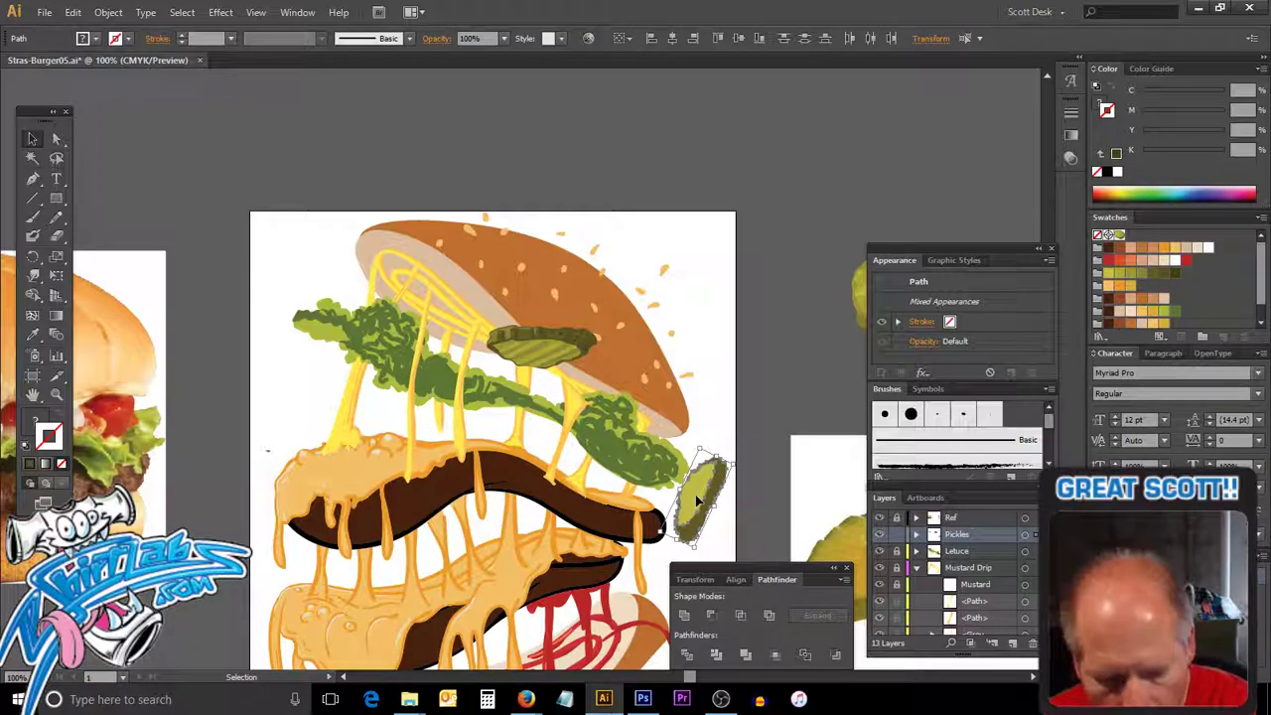
{"action": "key", "text": "a"}
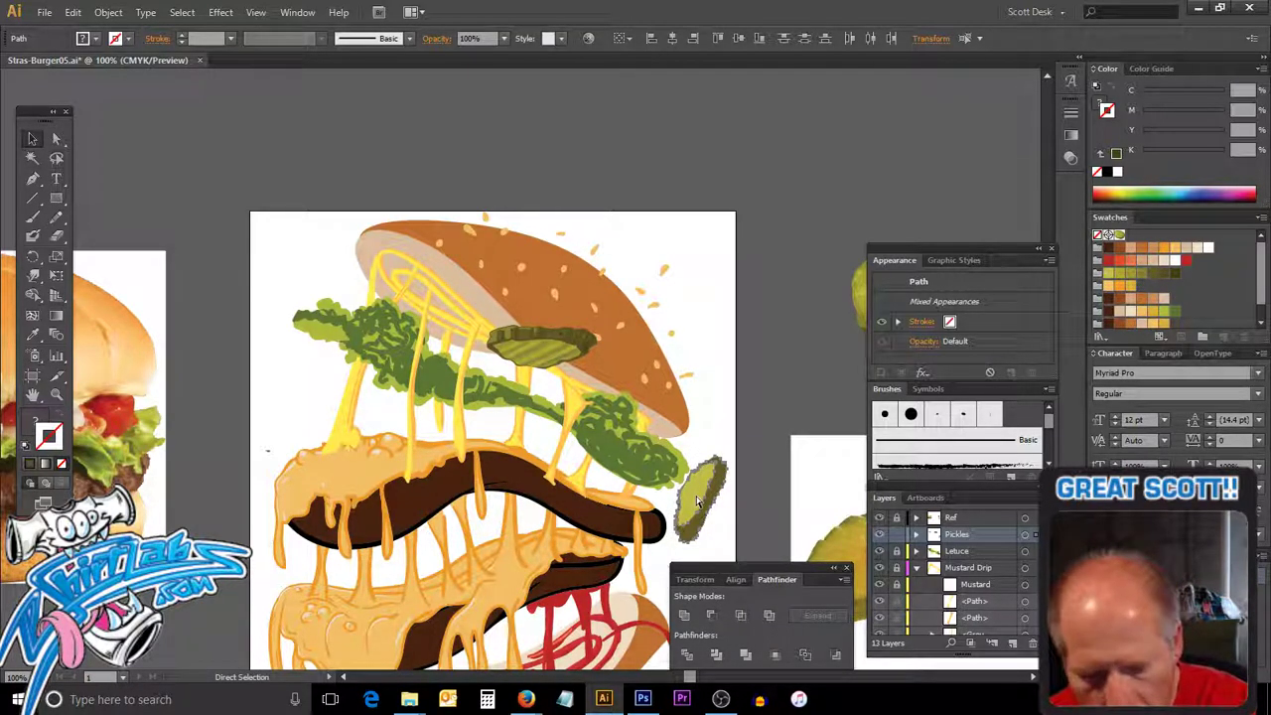
{"action": "key", "text": "Delete"}
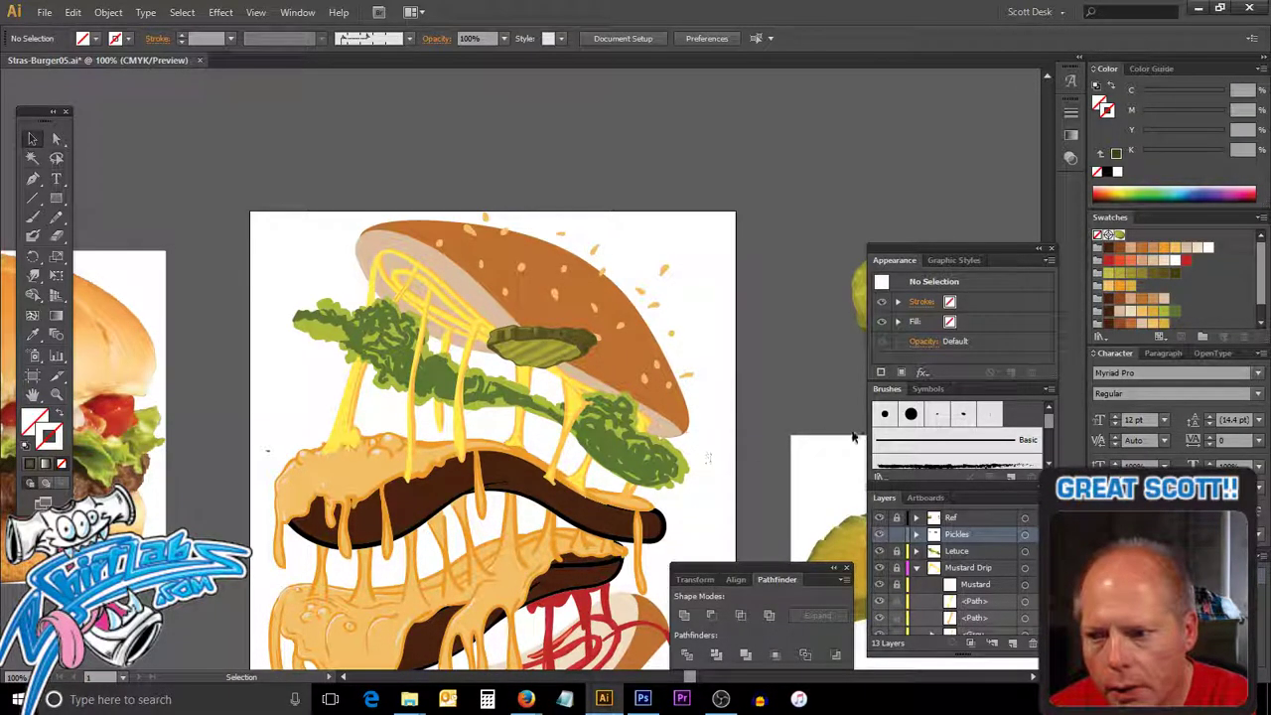
Find the small stray lettuce scrap near the top-left and delete it.
{"action": "left_click", "coordinate": [1025, 534]}
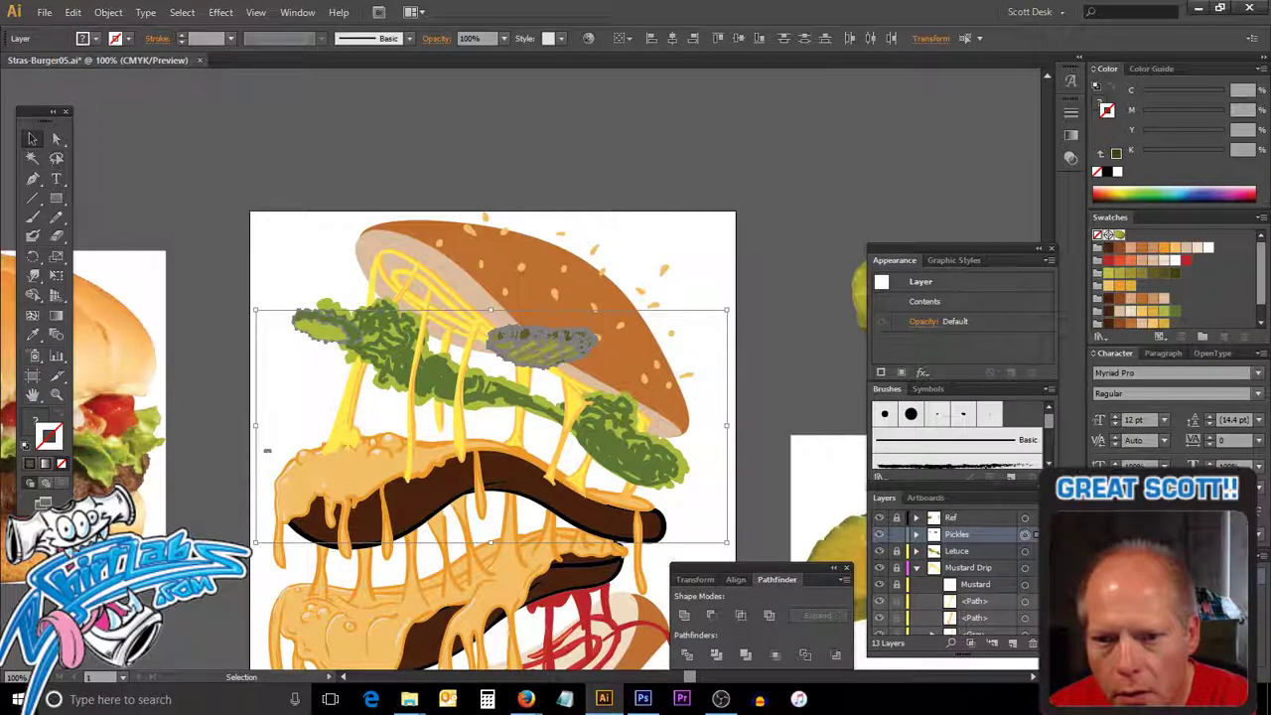
{"action": "left_click", "coordinate": [293, 416]}
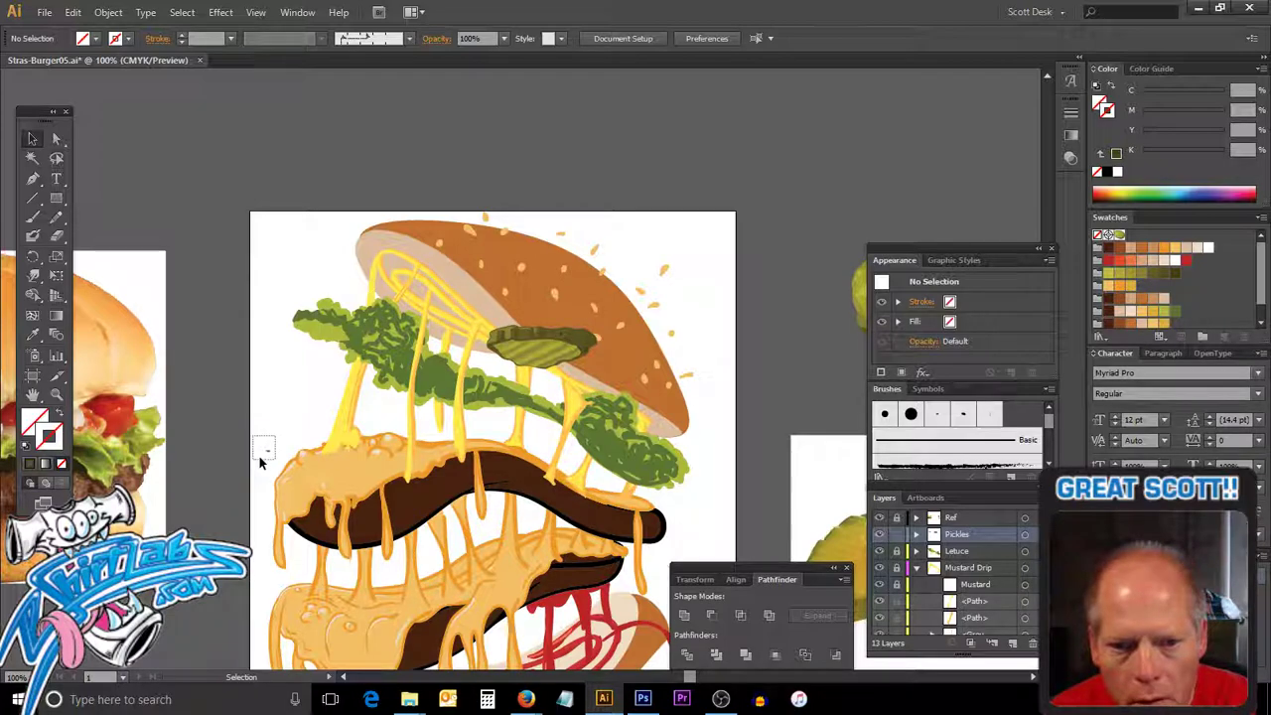
{"action": "left_click_drag", "start_coordinate": [255, 457], "coordinate": [253, 459]}
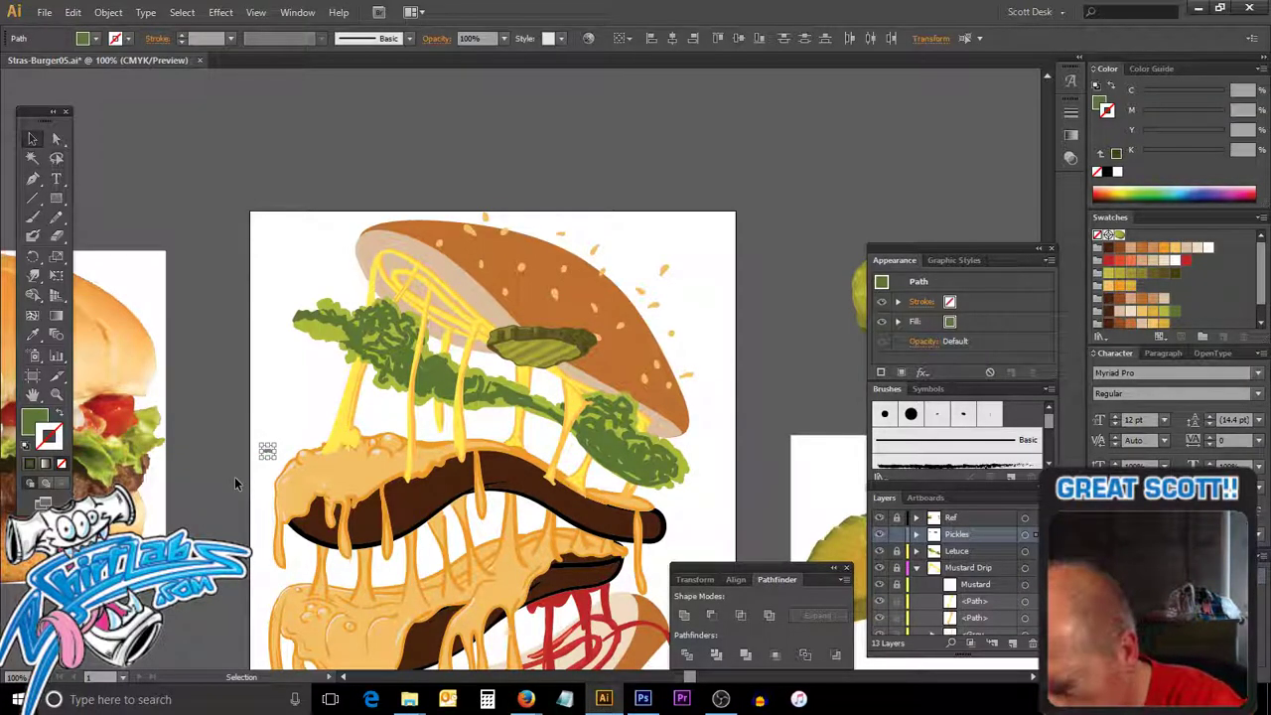
{"action": "left_click", "coordinate": [235, 476]}
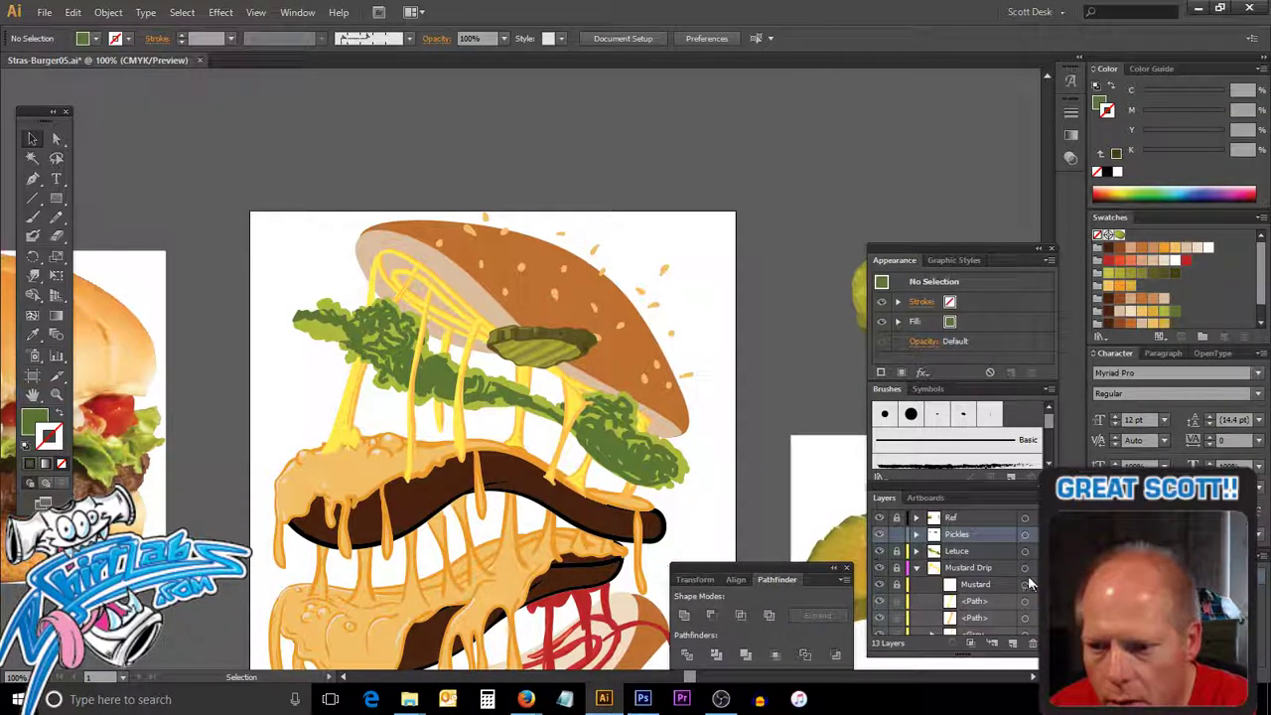
{"action": "left_click", "coordinate": [1026, 536]}
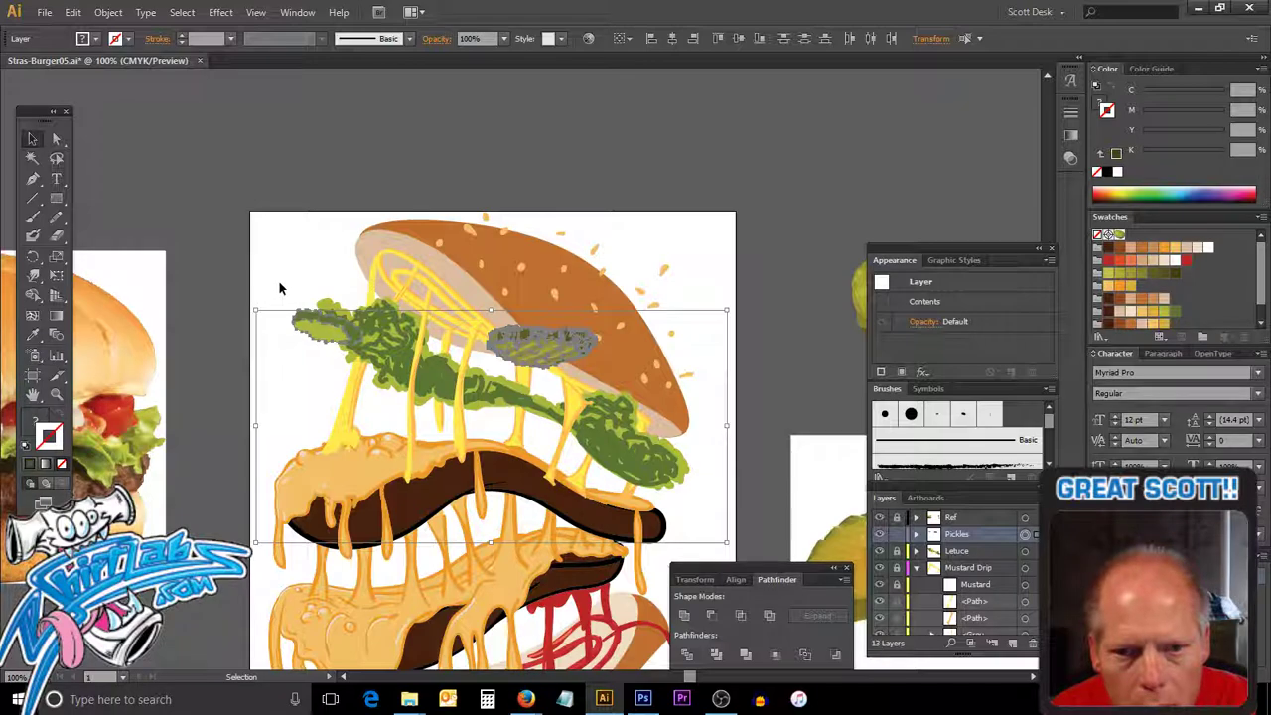
{"action": "left_click", "coordinate": [296, 345]}
{"action": "left_click_drag", "start_coordinate": [306, 325], "coordinate": [296, 323]}
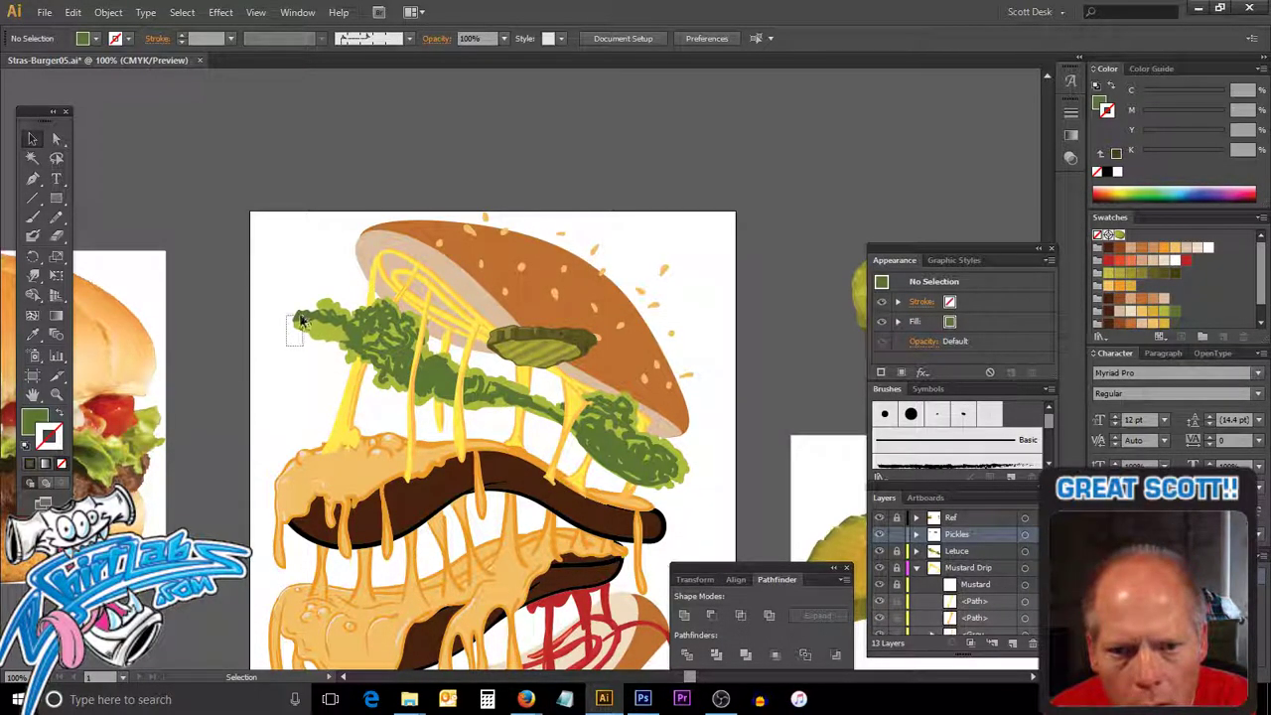
{"action": "left_click_drag", "start_coordinate": [304, 320], "coordinate": [309, 270]}
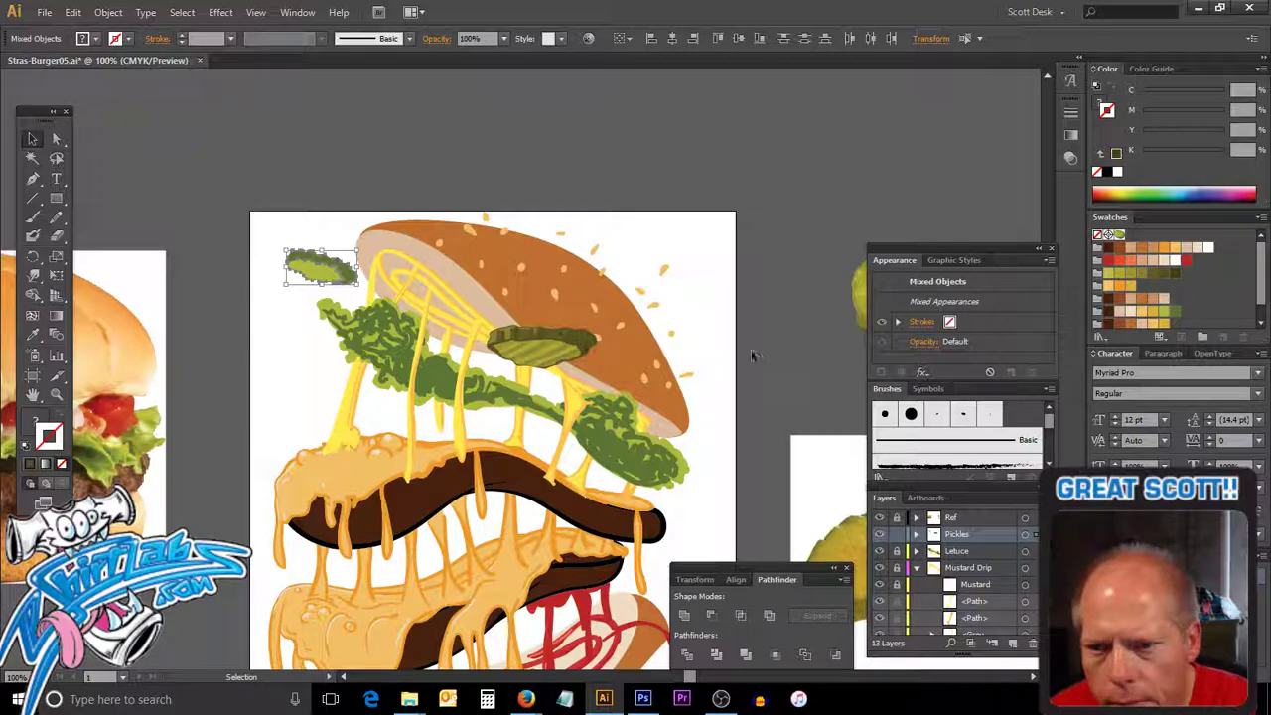
{"action": "left_click", "coordinate": [789, 360]}
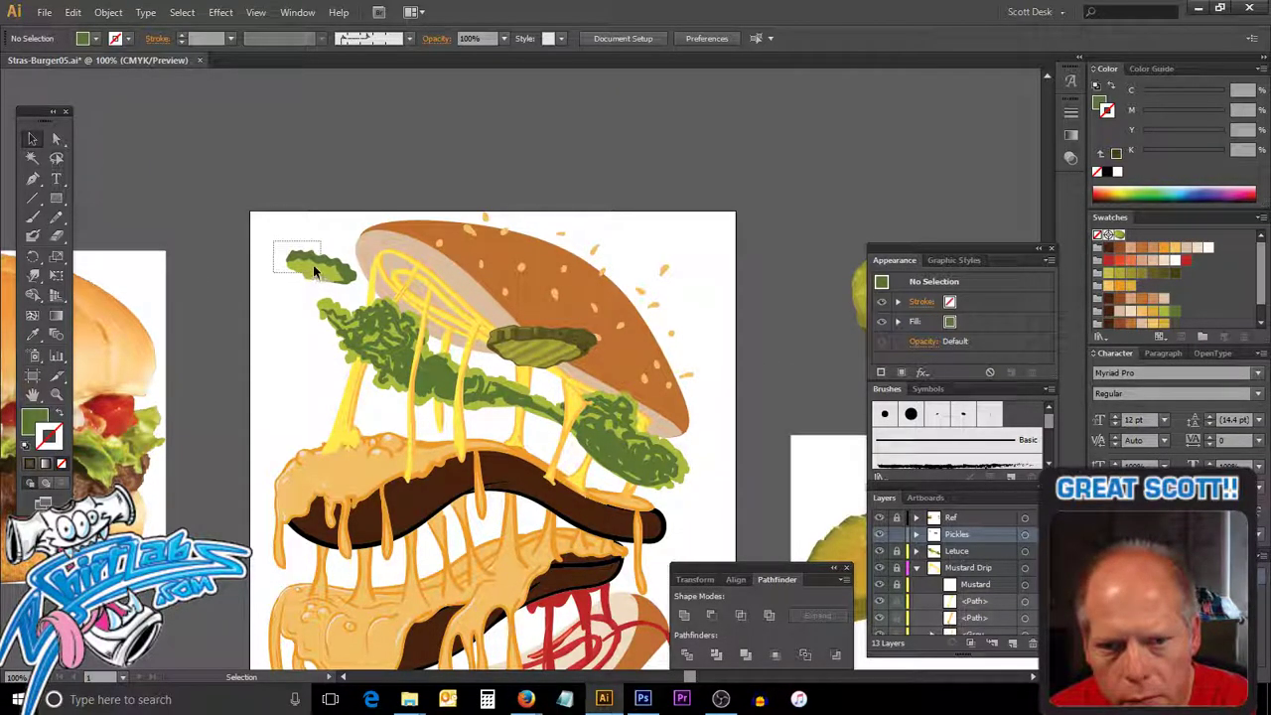
{"action": "left_click_drag", "start_coordinate": [313, 264], "coordinate": [319, 267]}
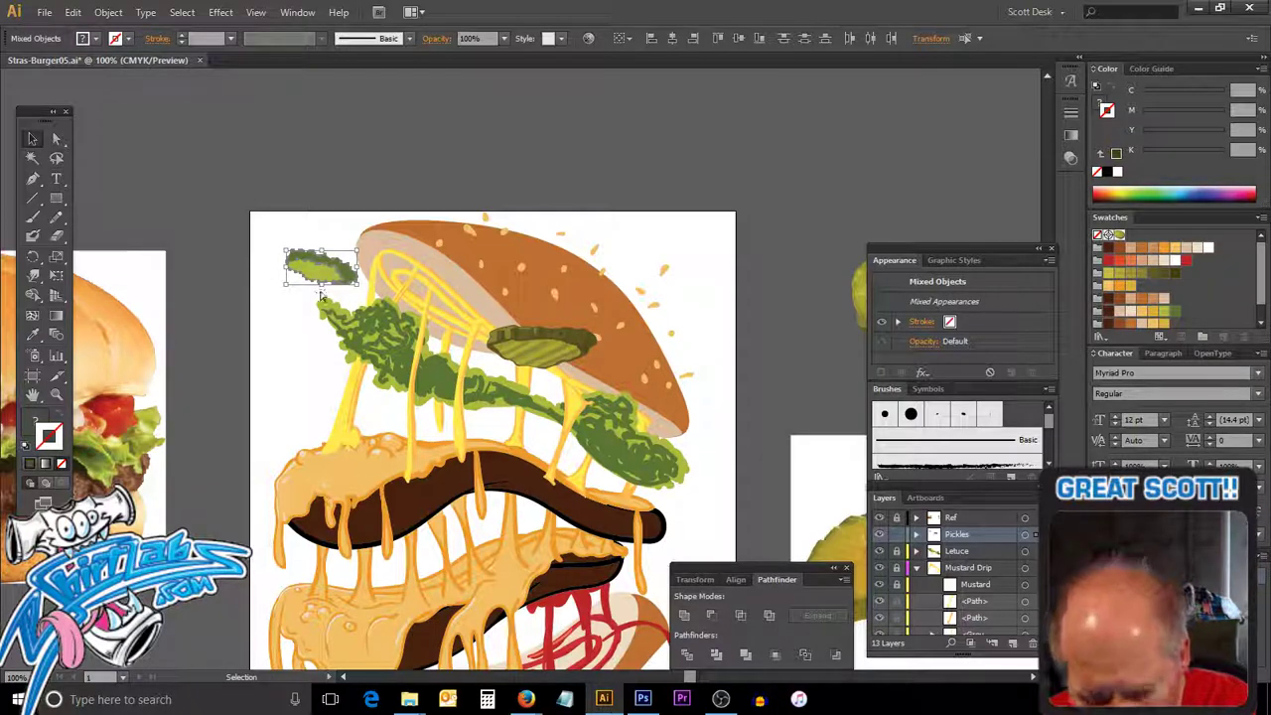
{"action": "key", "text": "Delete"}
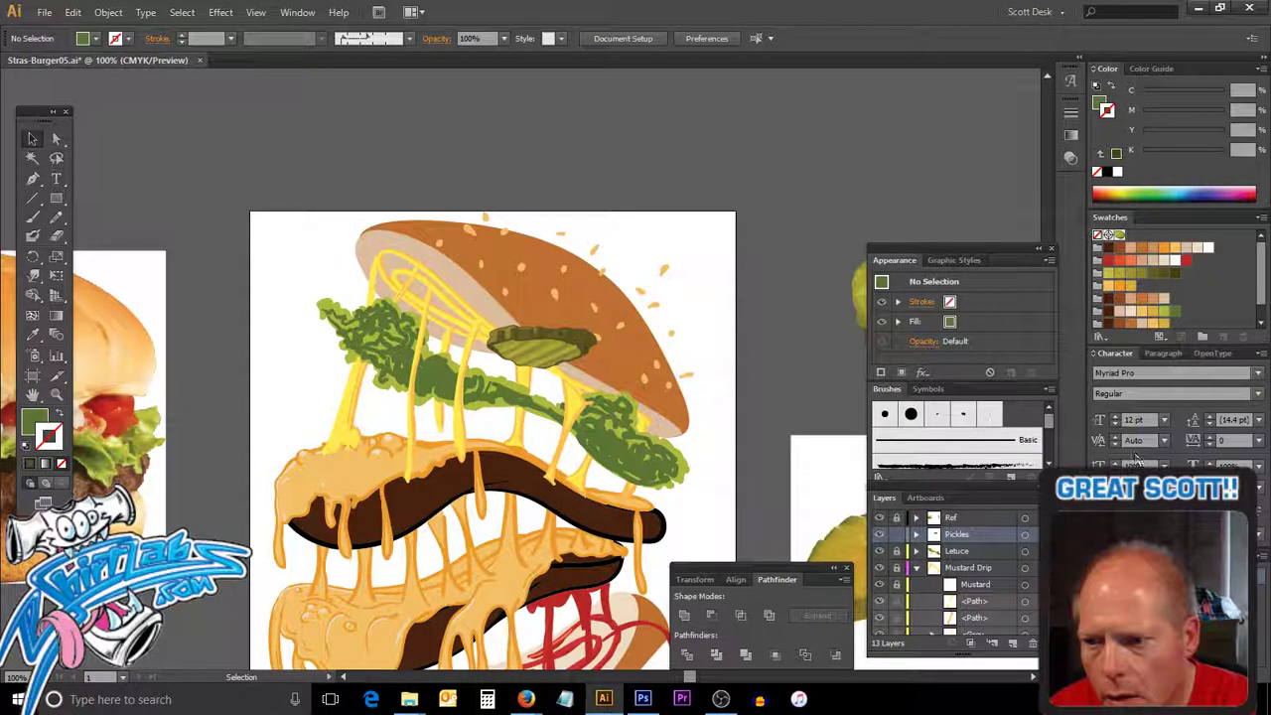
{"action": "left_click", "coordinate": [1024, 535]}
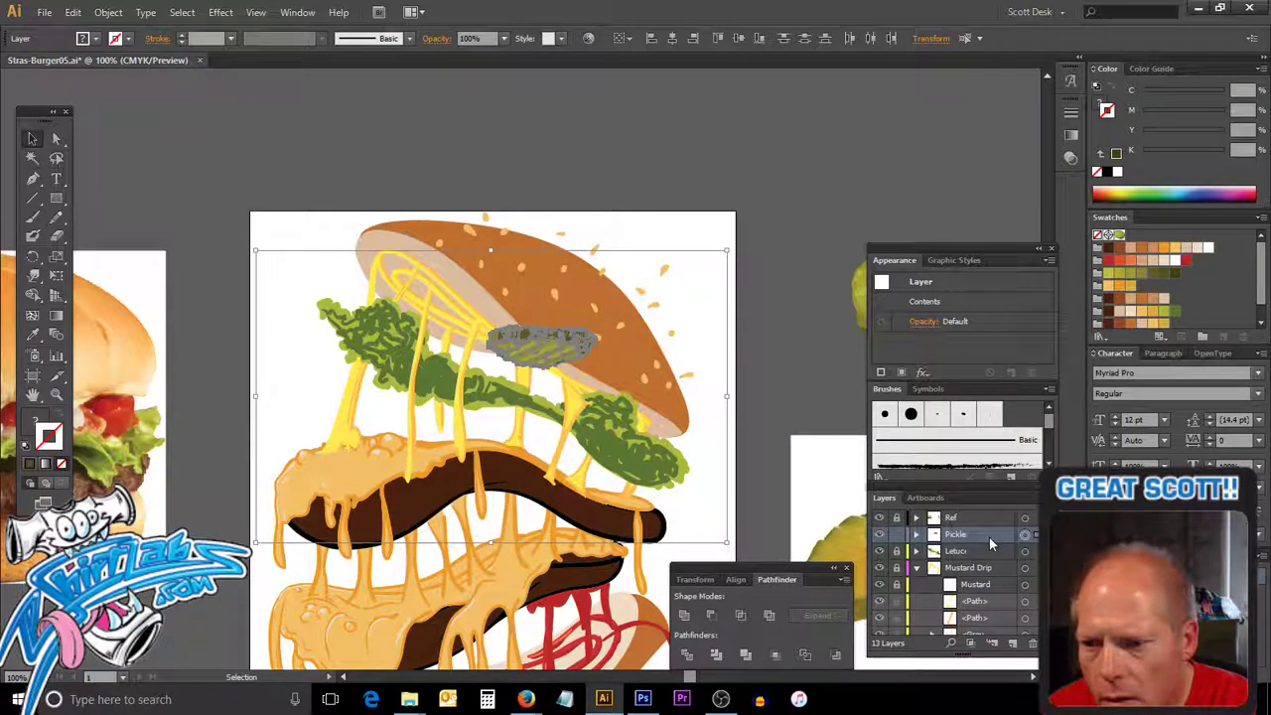
Confirm the layer name Pickles and show all layers, including the hidden sketch.
{"action": "type", "text": "s"}
{"action": "key", "text": "Return"}
{"action": "left_click", "coordinate": [1034, 497]}
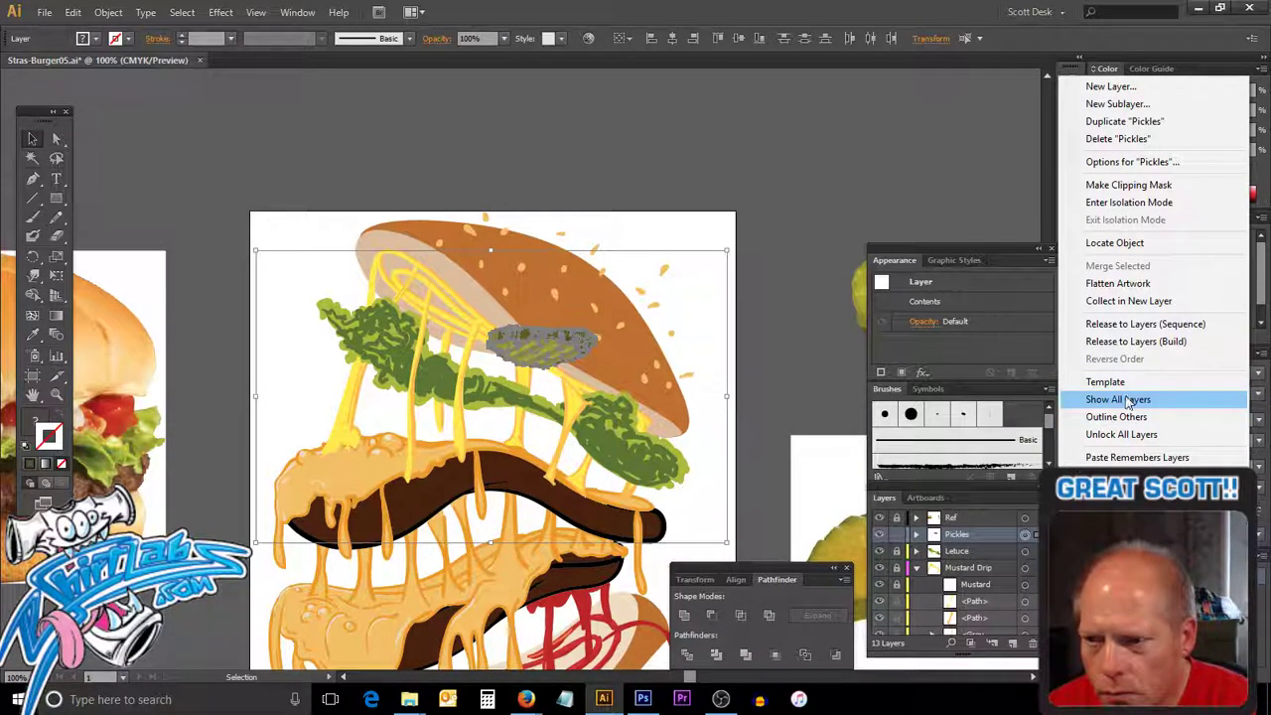
{"action": "left_click", "coordinate": [1129, 401]}
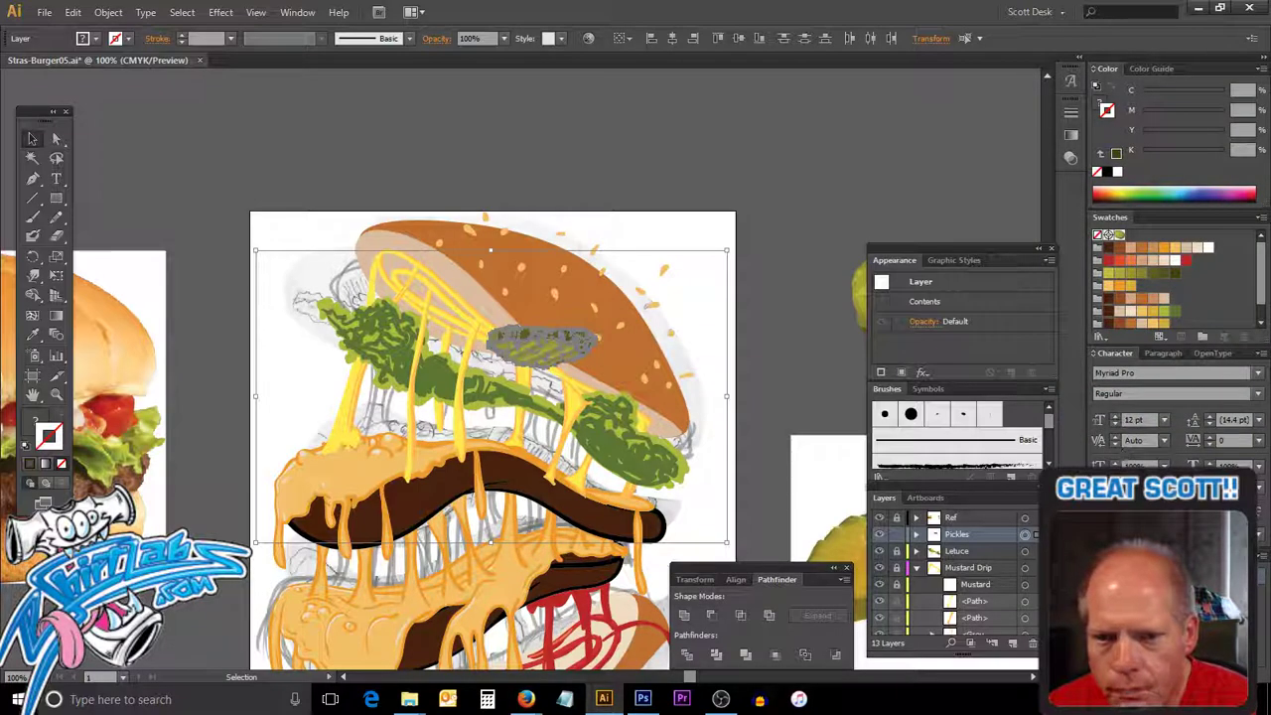
Target the Pickles layer and hide all the other layers.
{"action": "left_click", "coordinate": [785, 408]}
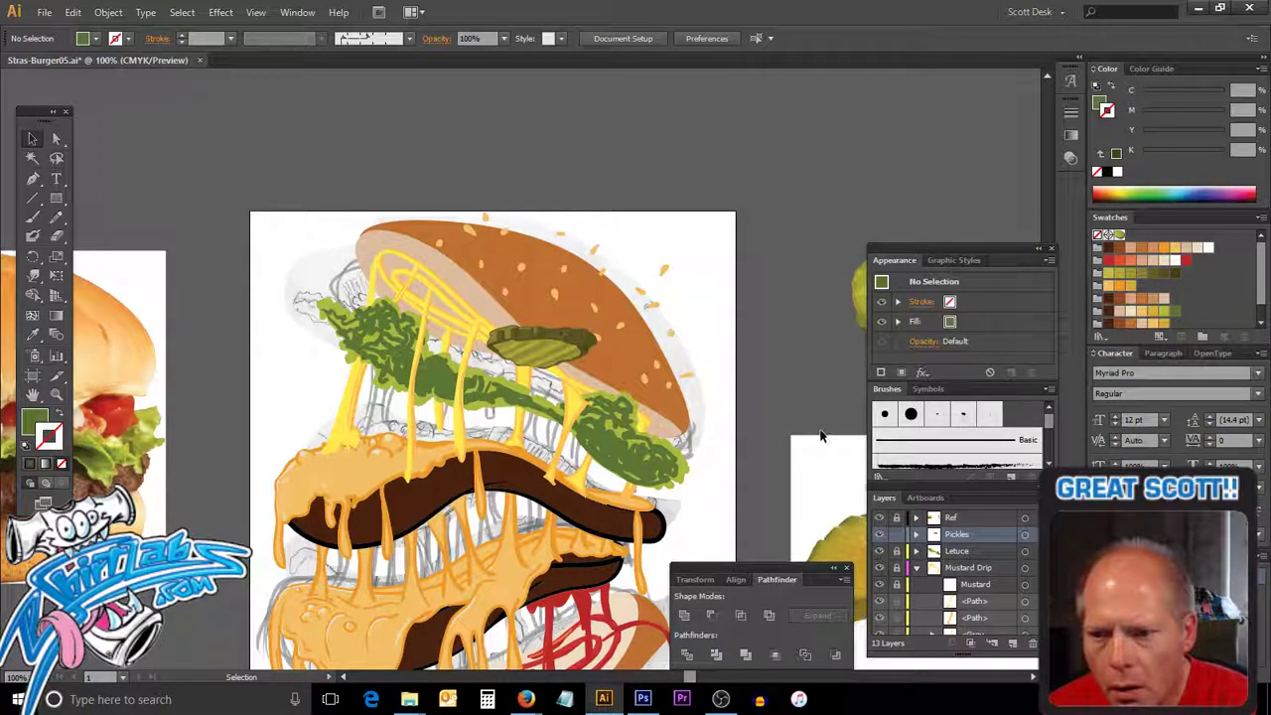
{"action": "left_click", "coordinate": [1024, 535]}
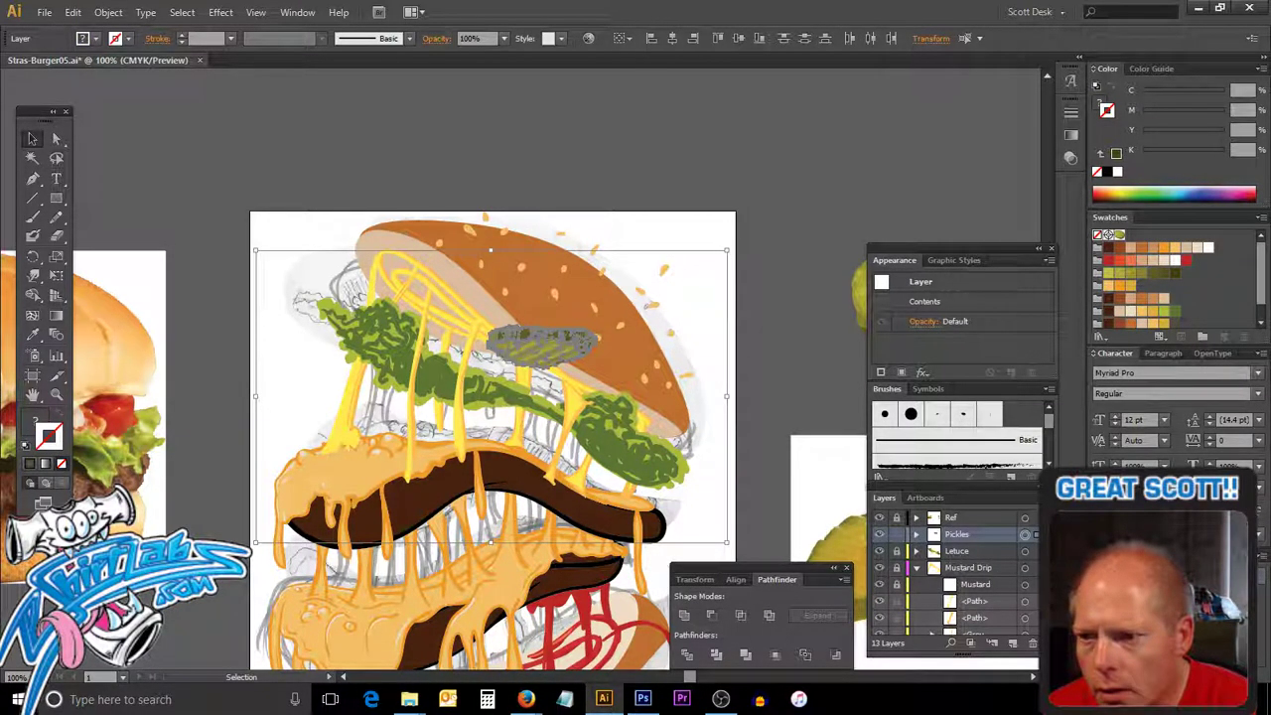
{"action": "left_click", "coordinate": [1049, 498]}
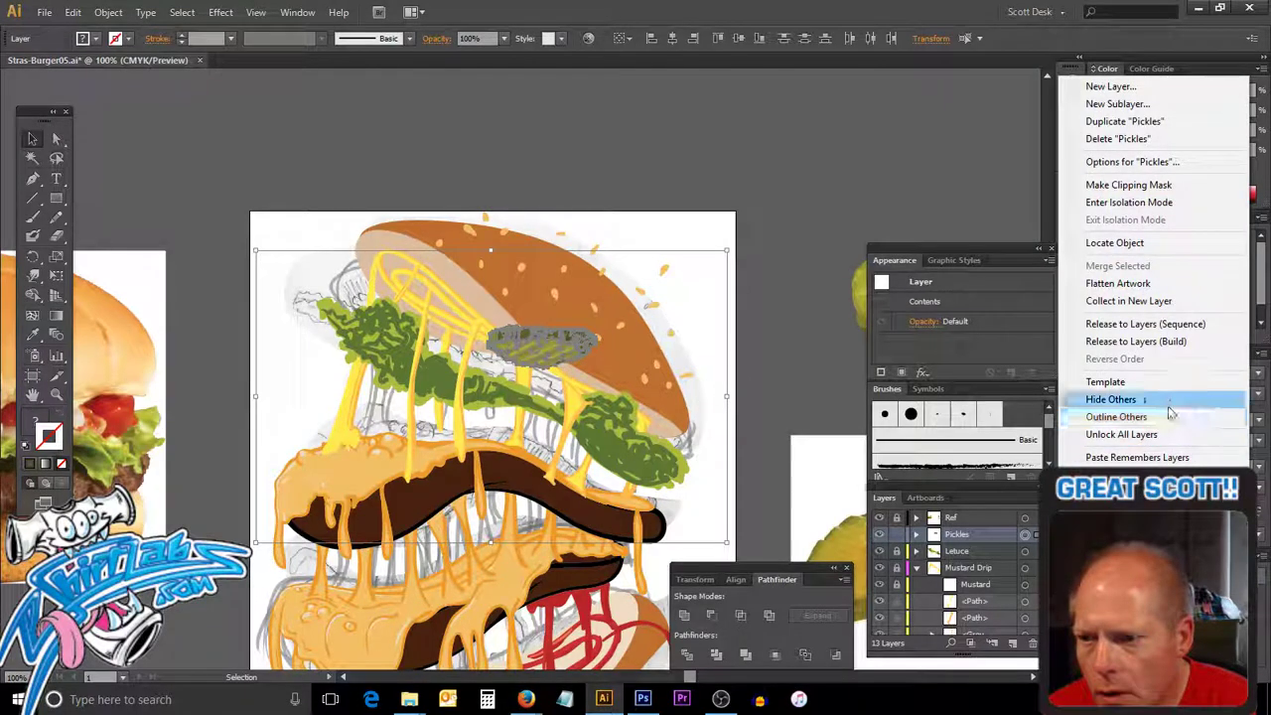
{"action": "left_click", "coordinate": [1113, 400]}
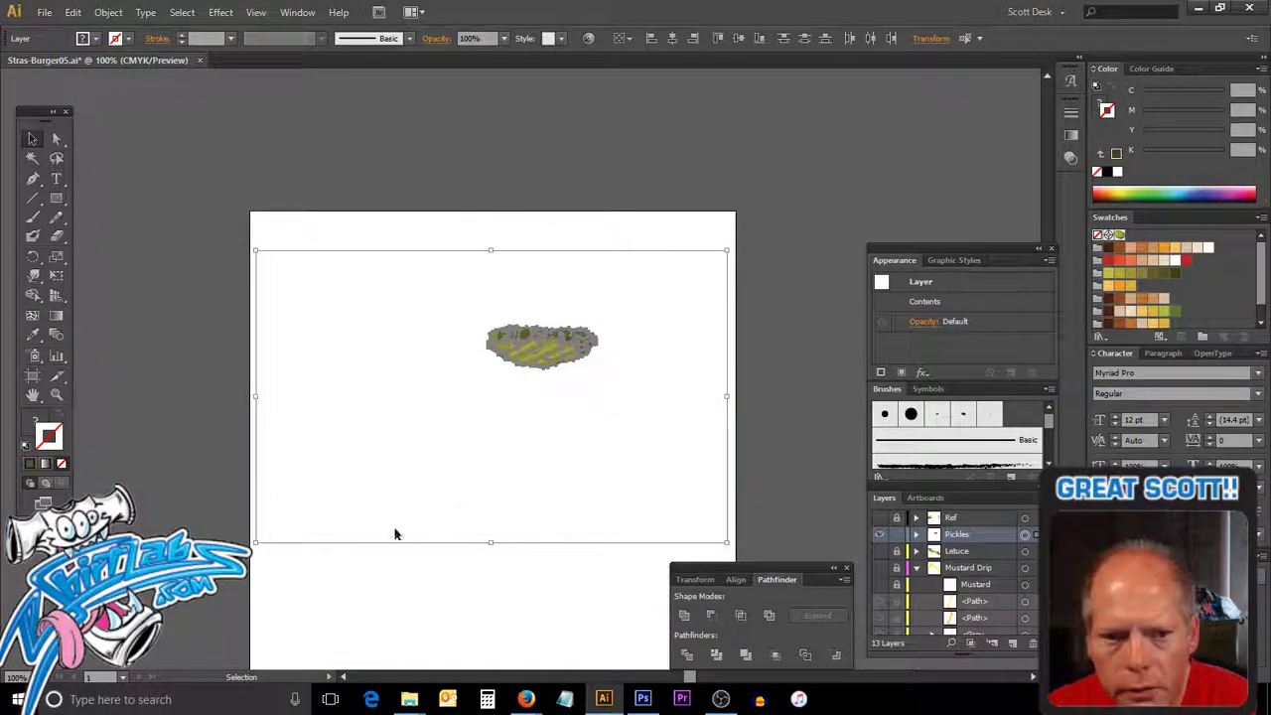
{"action": "left_click", "coordinate": [394, 512]}
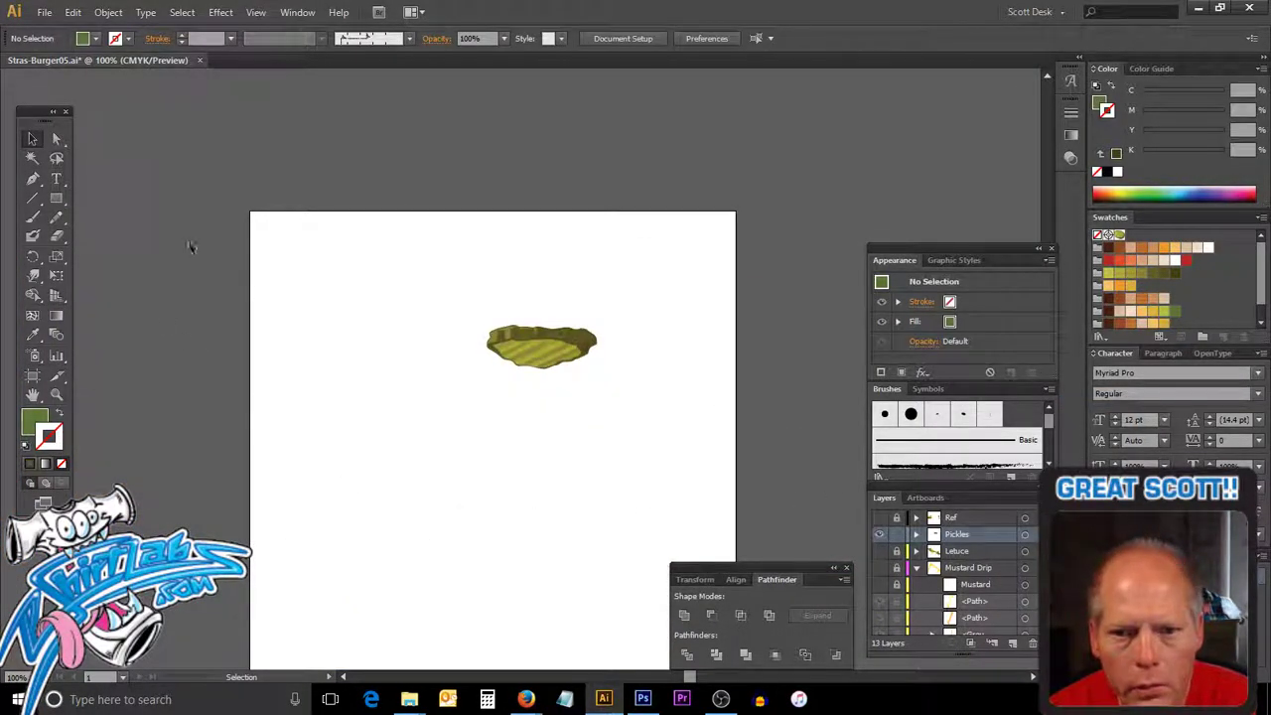
Group all the striped pickle's pieces, then reveal the hidden pickles with Show All.
{"action": "left_click_drag", "start_coordinate": [192, 248], "coordinate": [468, 581]}
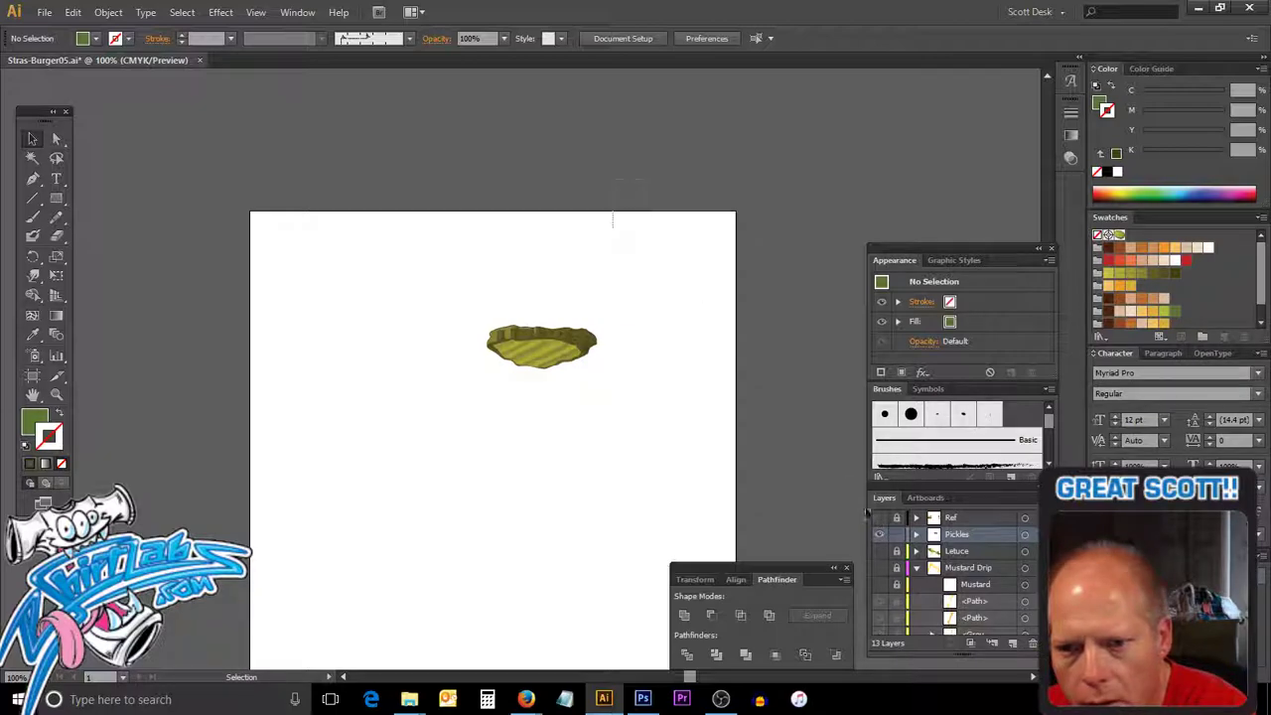
{"action": "left_click_drag", "start_coordinate": [611, 179], "coordinate": [832, 529]}
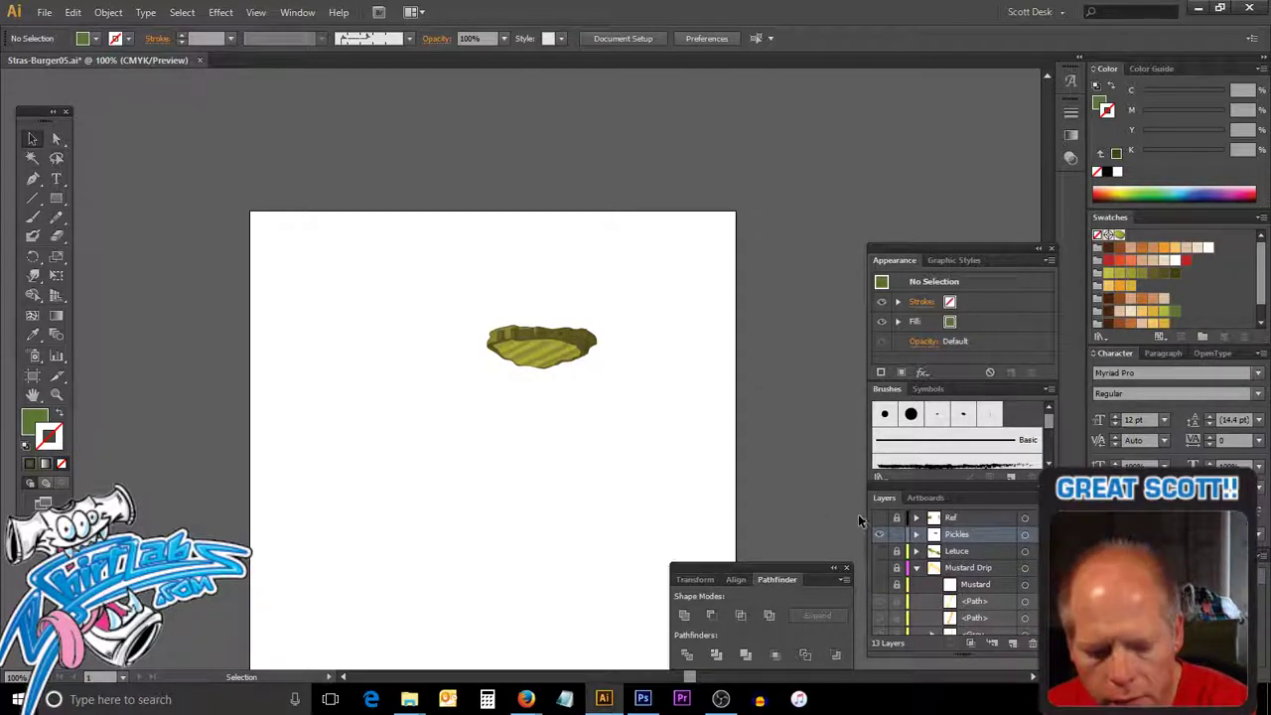
{"action": "key", "text": "ctrl+a"}
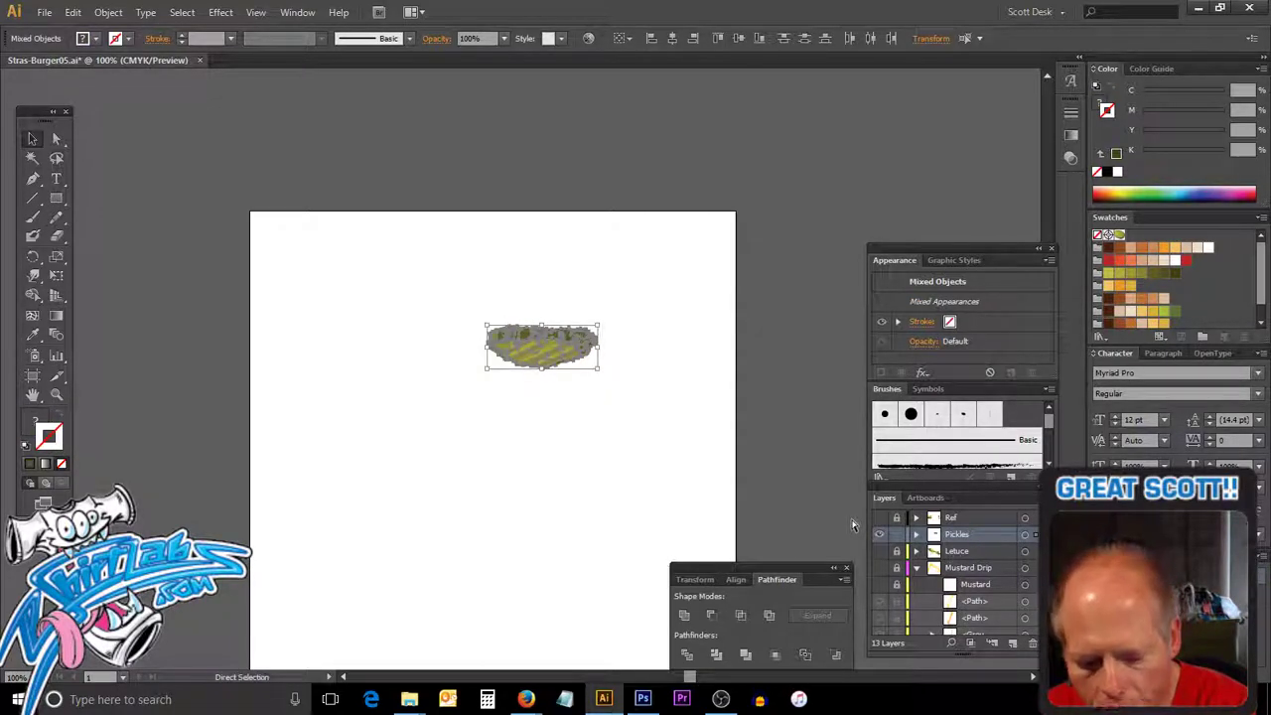
{"action": "key", "text": "ctrl+g"}
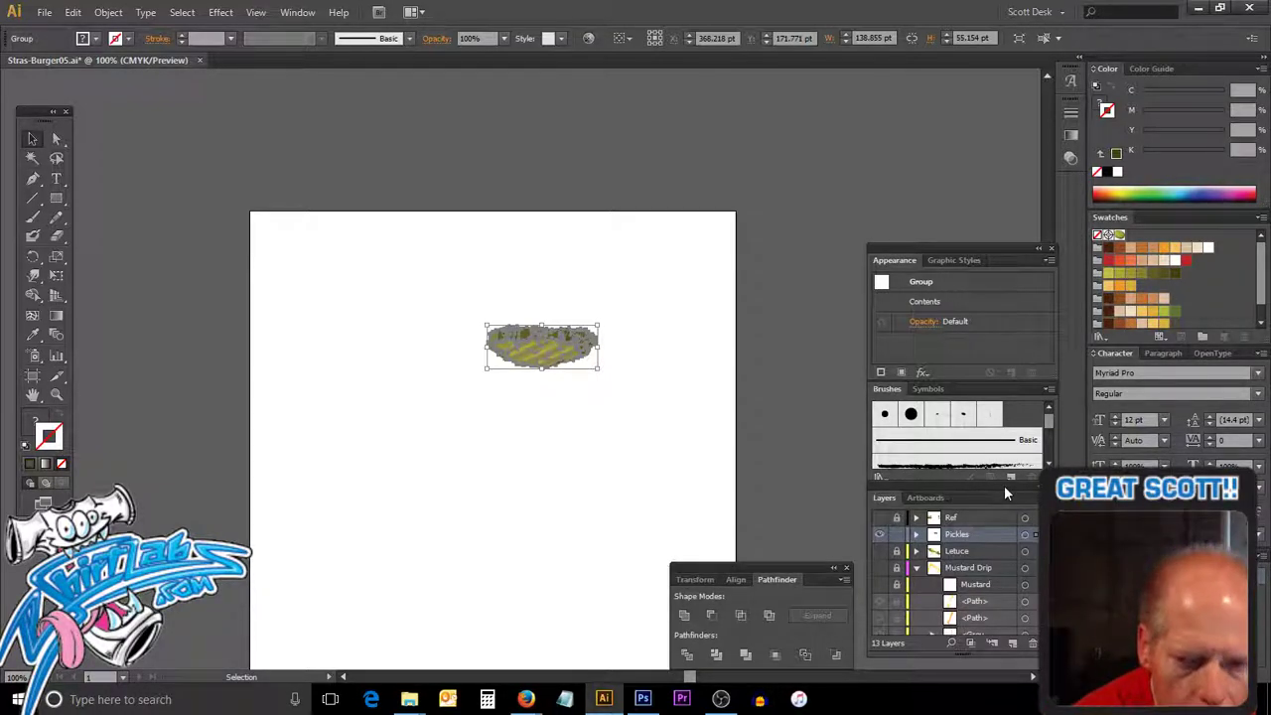
{"action": "key", "text": "ctrl+alt+3"}
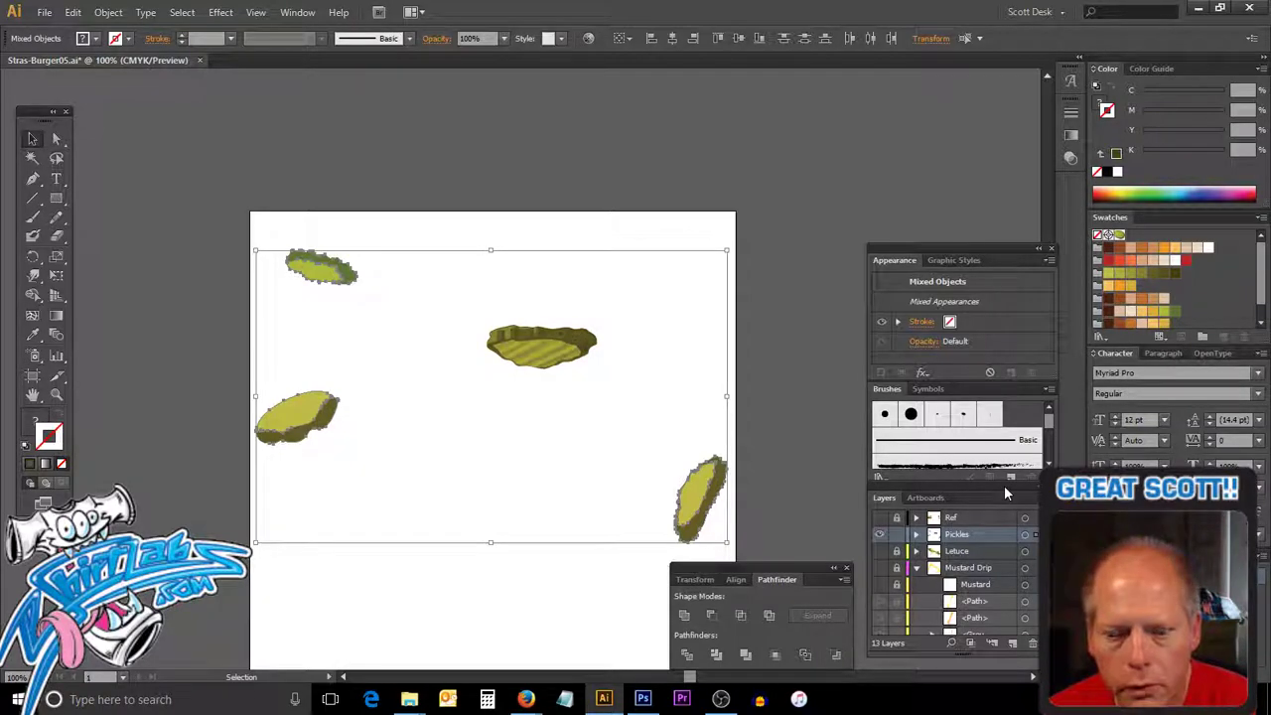
{"action": "left_click", "coordinate": [399, 588]}
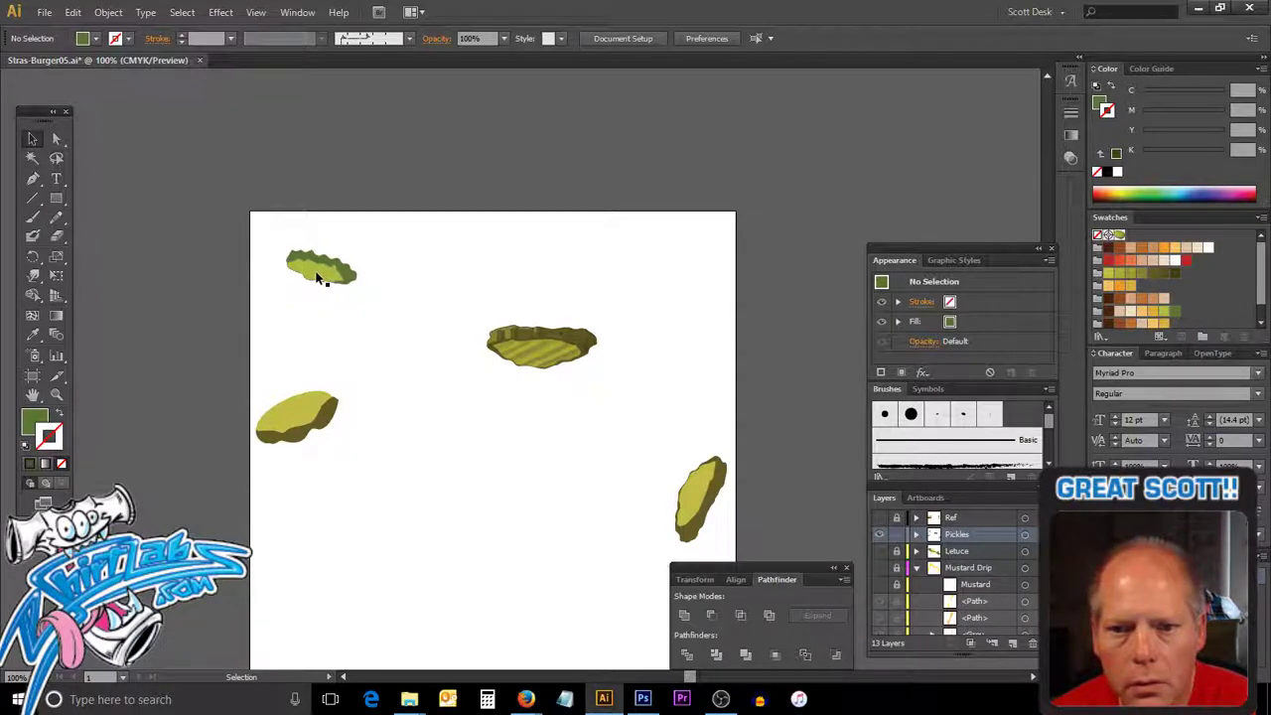
Give the top-left pickle's rim a green swatch and swap it into the fill.
{"action": "left_click", "coordinate": [319, 278]}
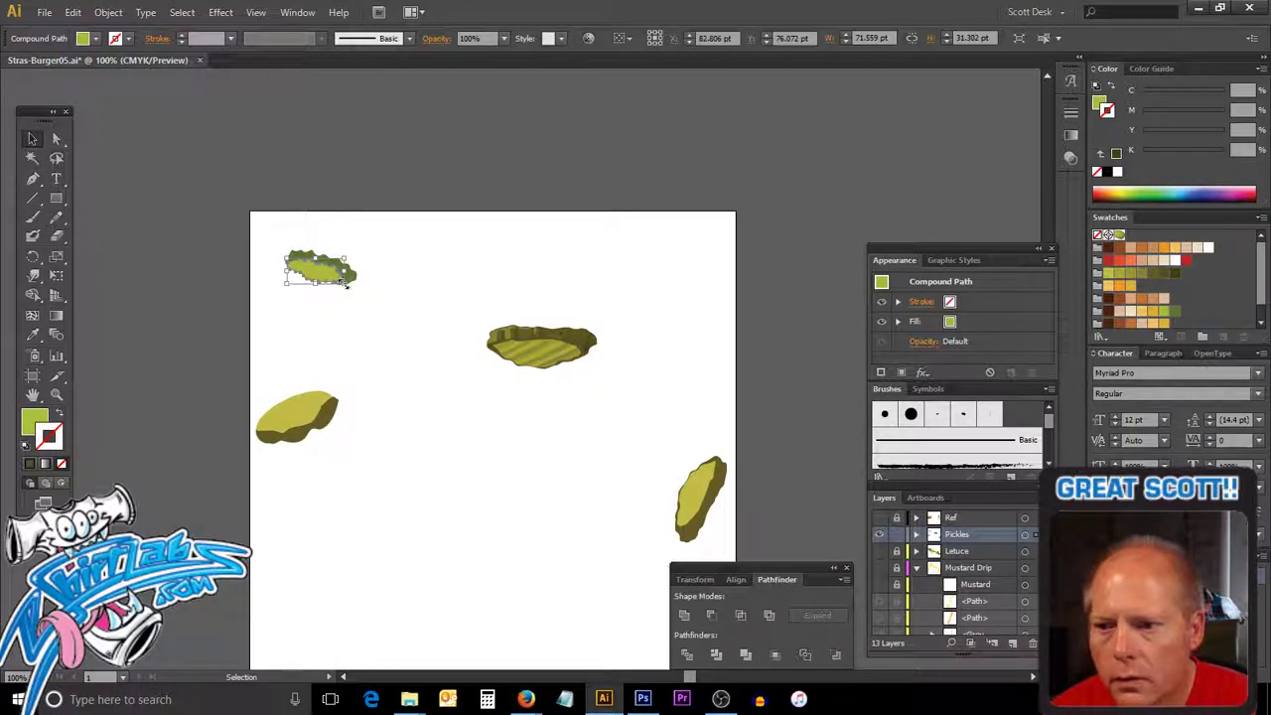
{"action": "key", "text": "x"}
{"action": "left_click", "coordinate": [1131, 272]}
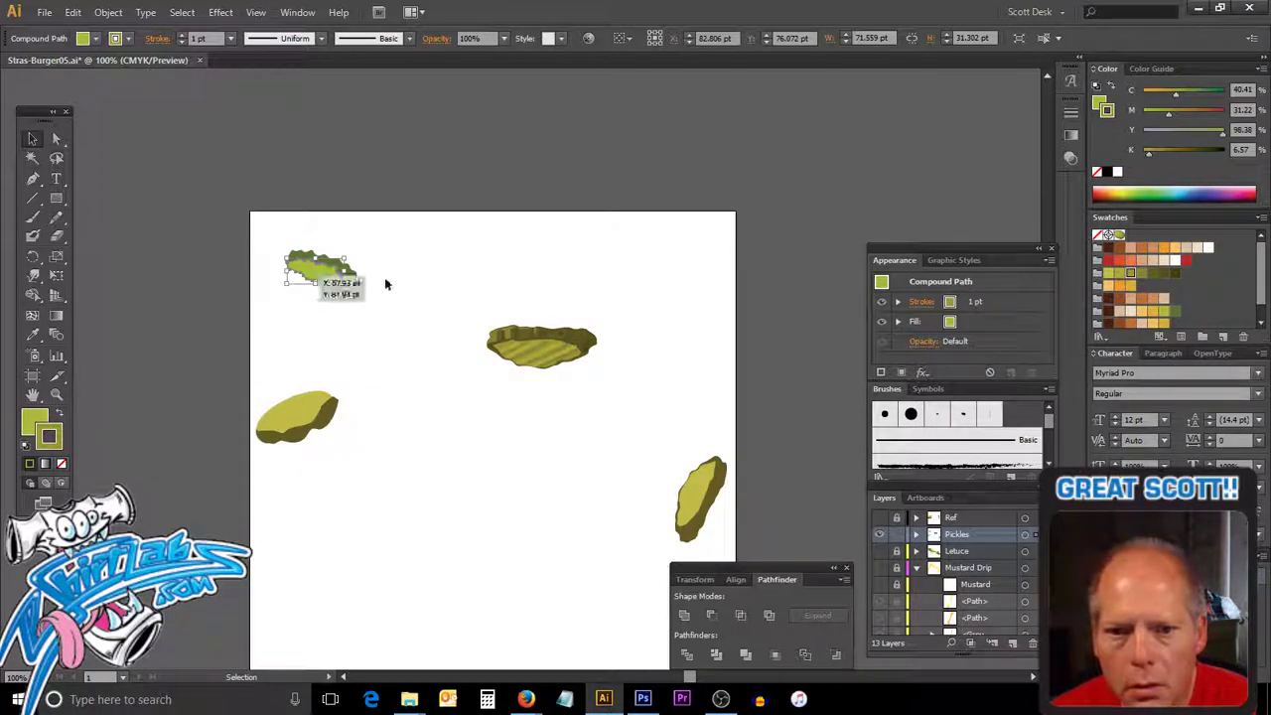
{"action": "left_click", "coordinate": [392, 283]}
{"action": "left_click", "coordinate": [351, 276]}
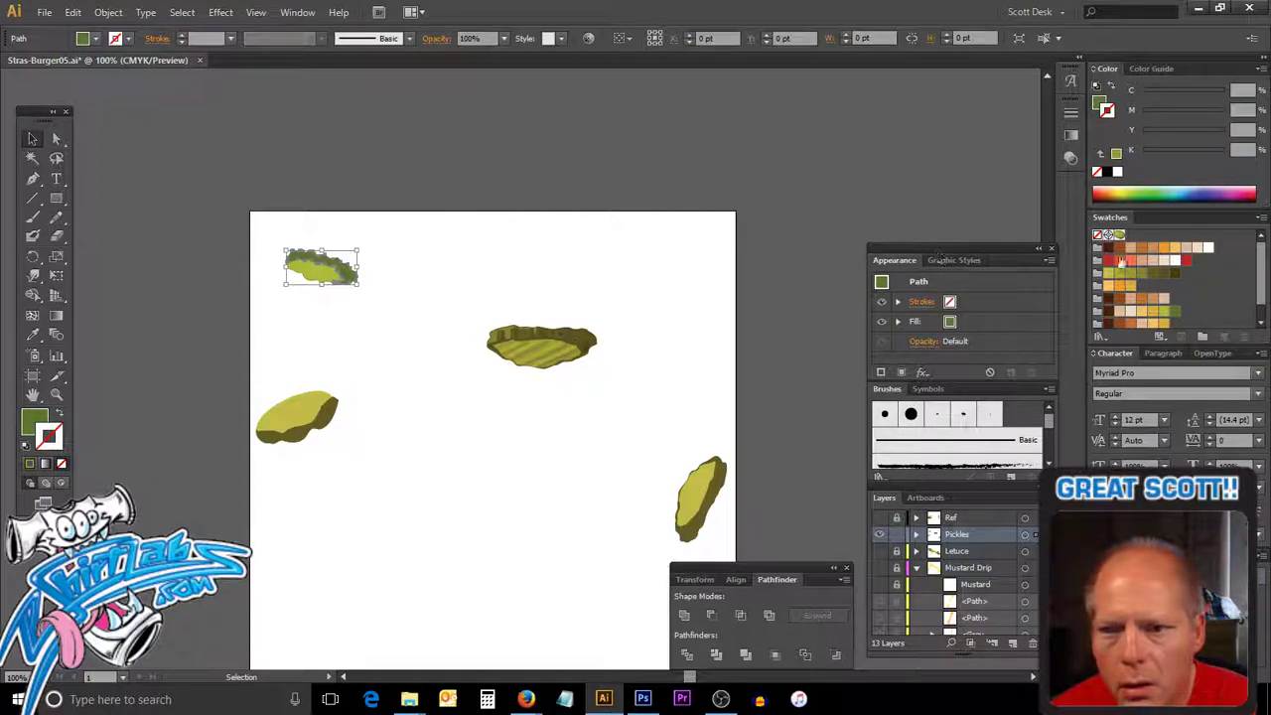
{"action": "left_click", "coordinate": [1154, 273]}
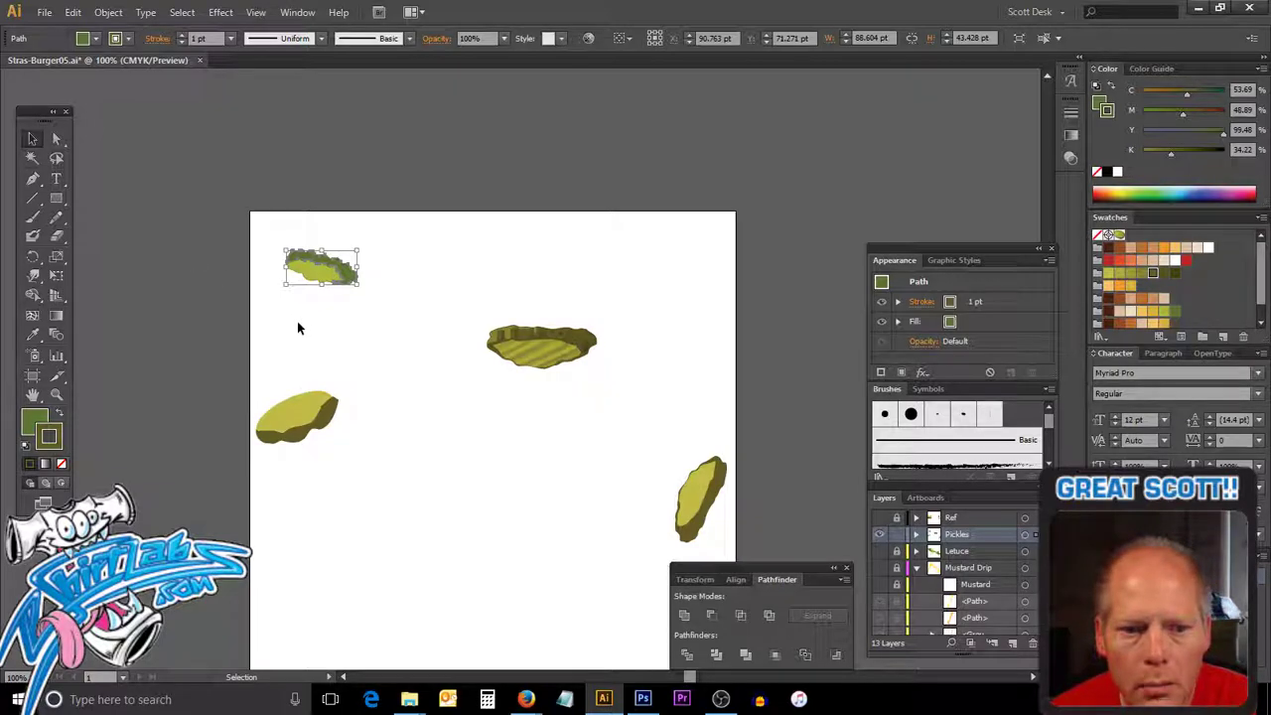
{"action": "left_click", "coordinate": [60, 417]}
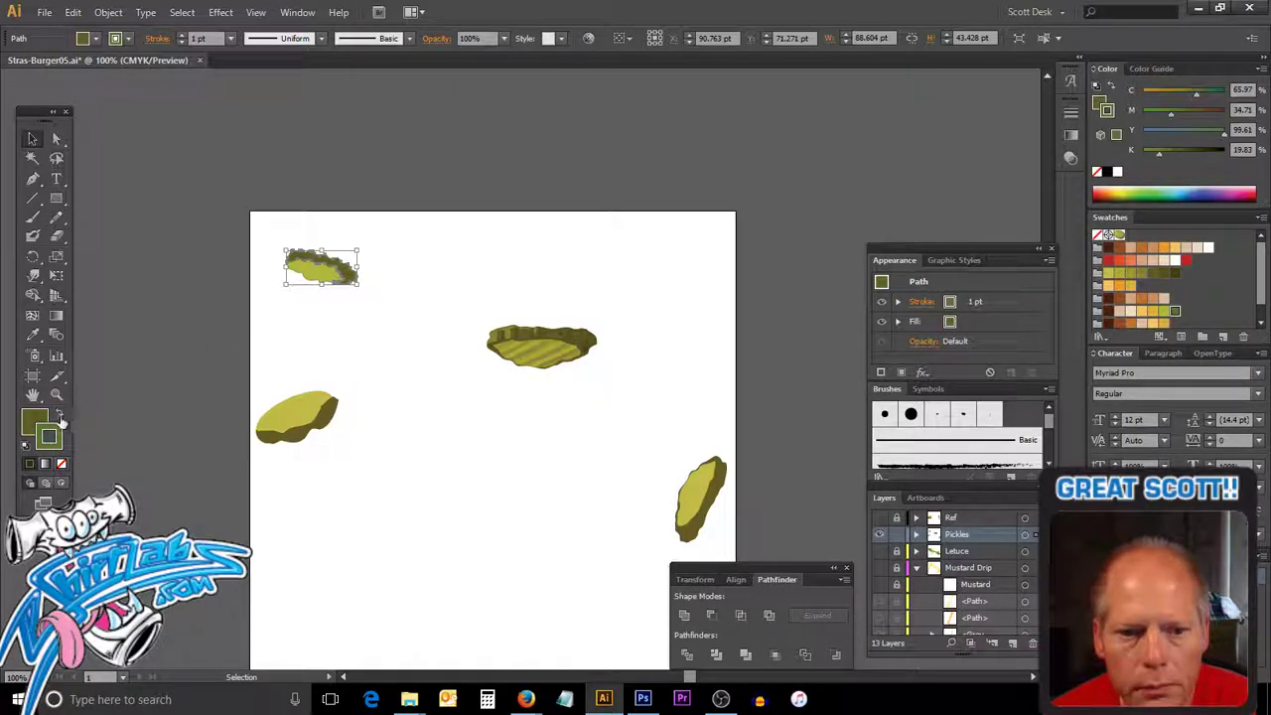
{"action": "left_click", "coordinate": [51, 437]}
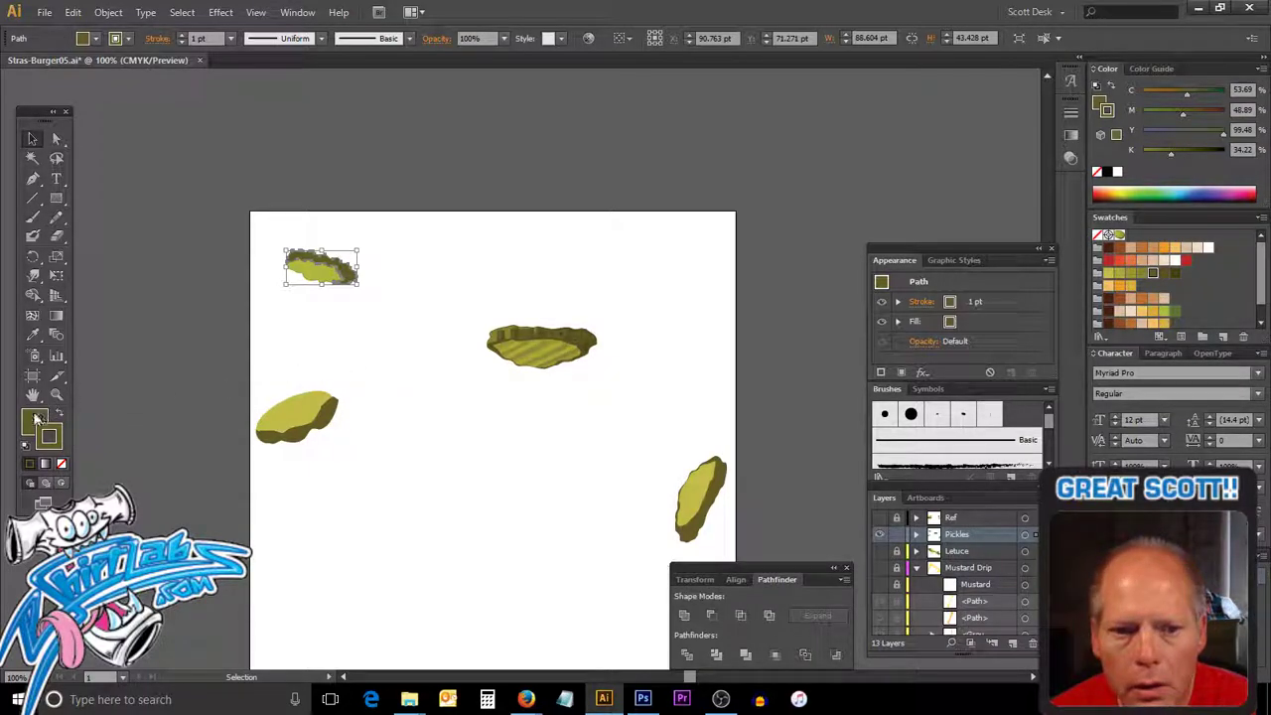
Remove the outlines from the top-left pickle's rim and top face.
{"action": "left_click_drag", "start_coordinate": [358, 297], "coordinate": [360, 281]}
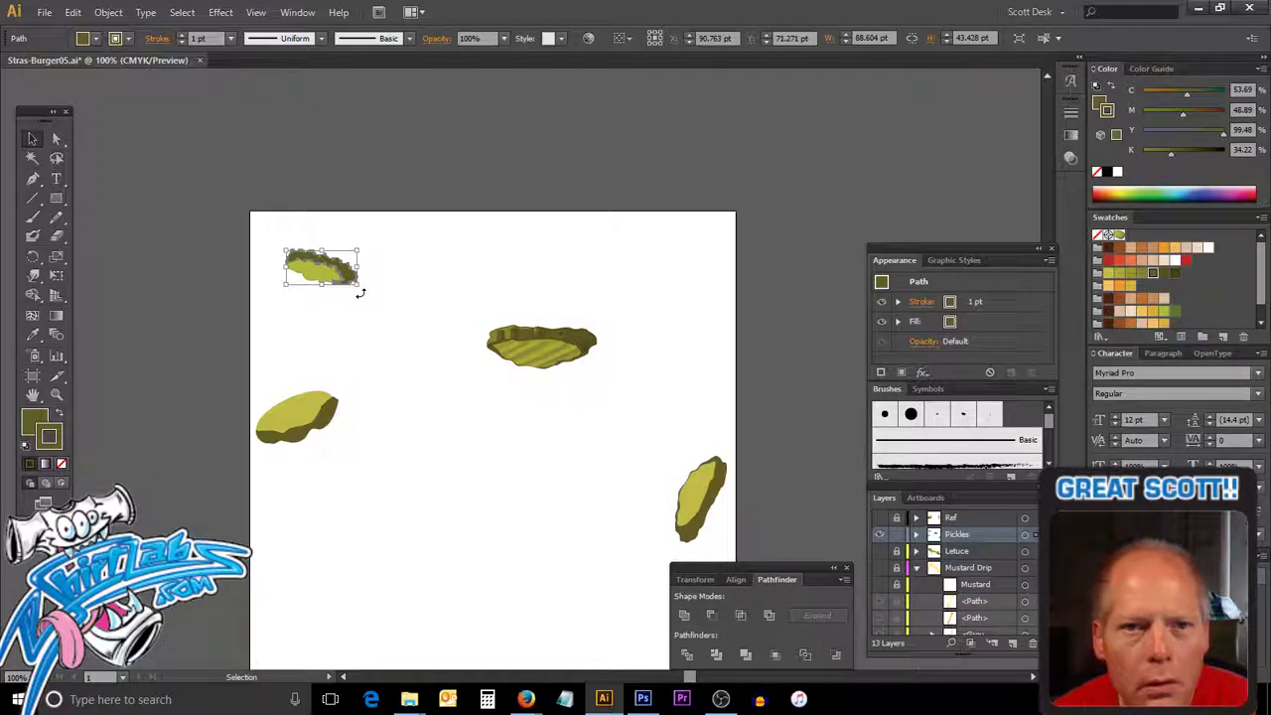
{"action": "left_click", "coordinate": [1098, 173]}
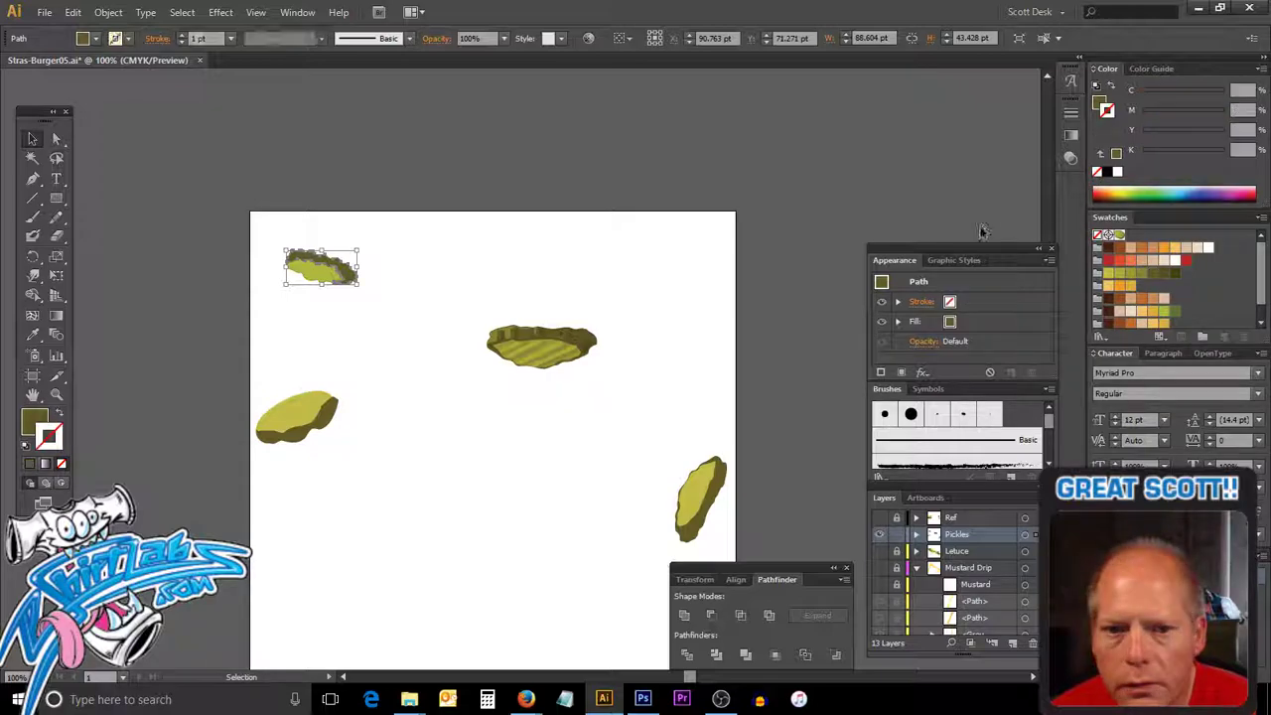
{"action": "left_click", "coordinate": [448, 263]}
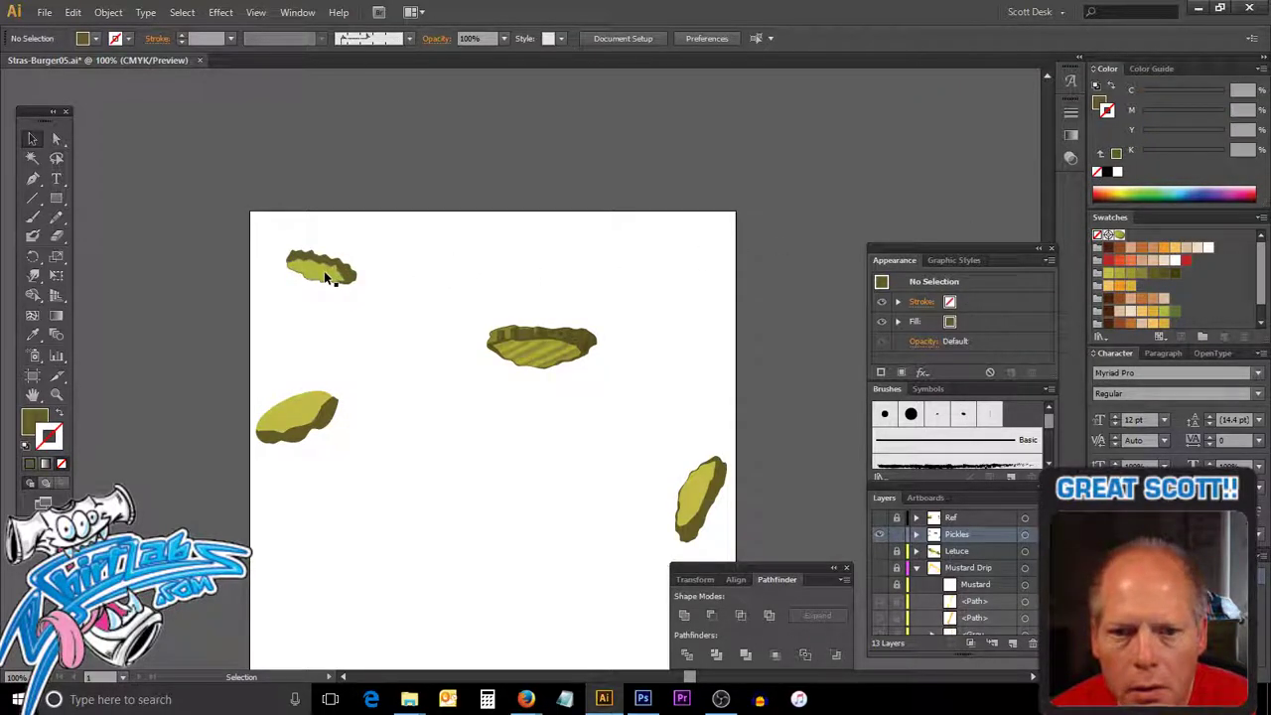
{"action": "left_click", "coordinate": [288, 266]}
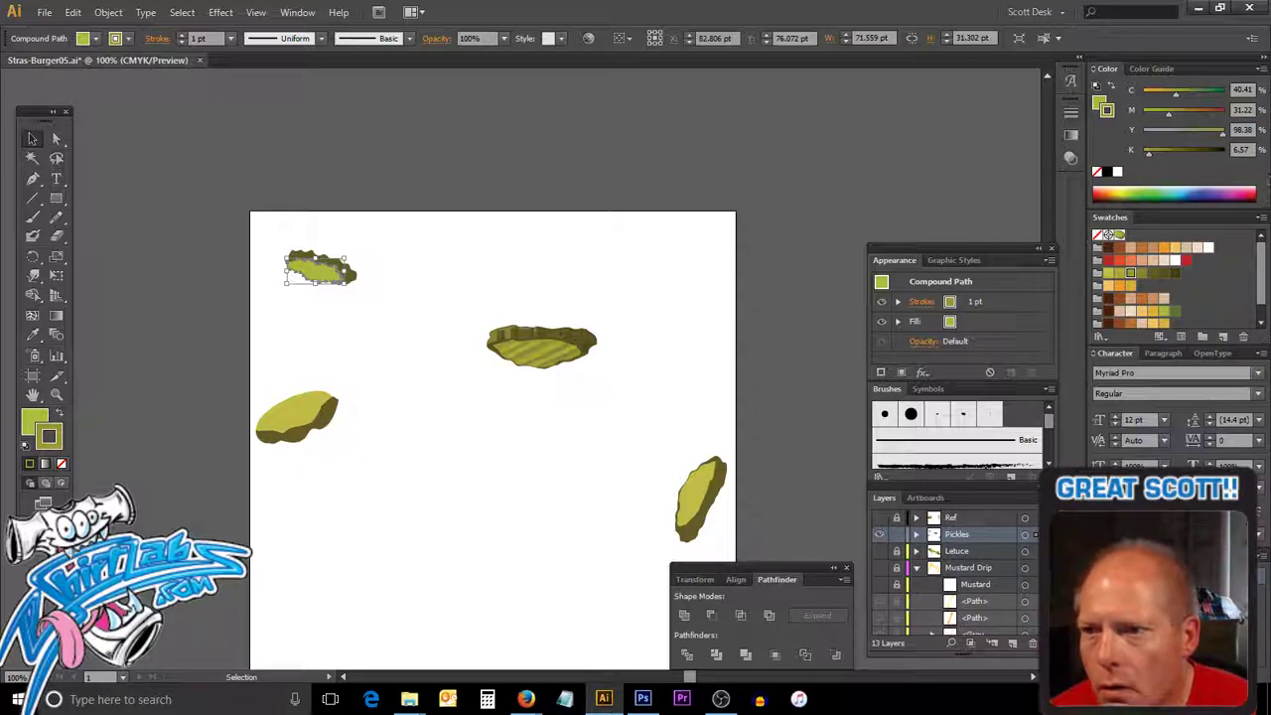
{"action": "left_click", "coordinate": [1097, 172]}
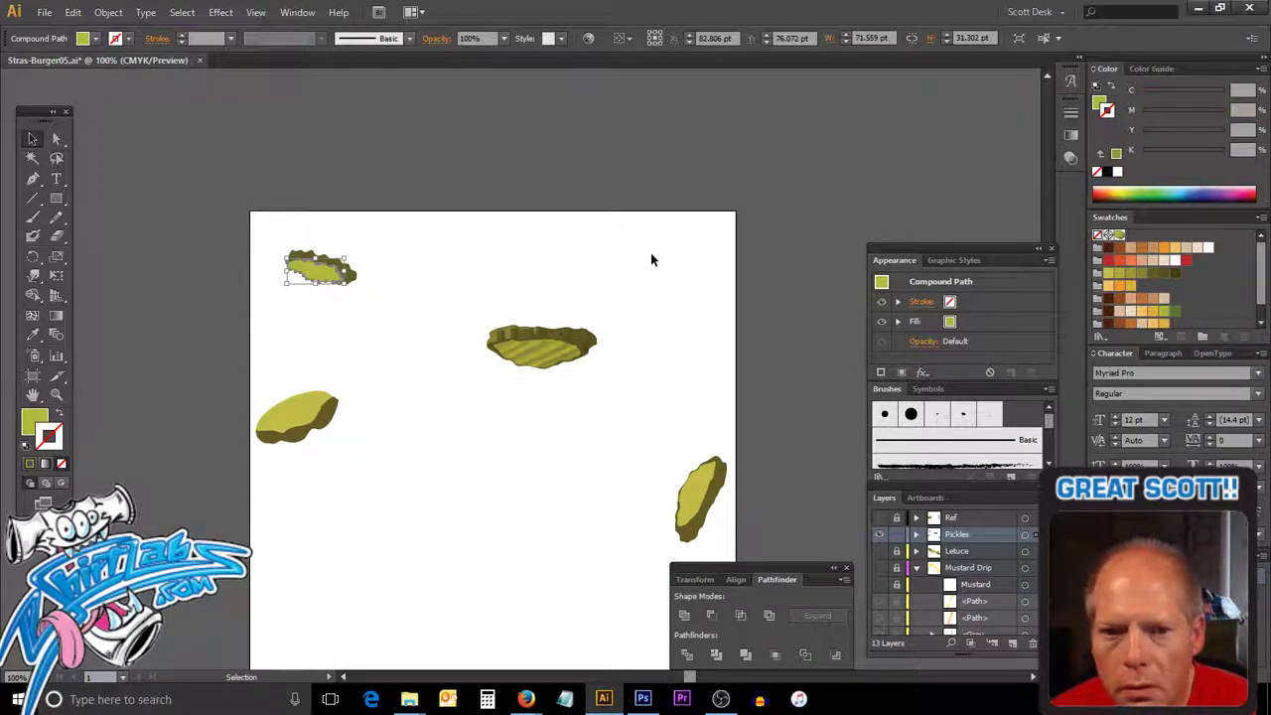
{"action": "mouse_move", "coordinate": [630, 264]}
{"action": "left_mouse_down"}
{"action": "mouse_move", "coordinate": [681, 296]}
{"action": "mouse_move", "coordinate": [686, 284]}
{"action": "left_mouse_up"}
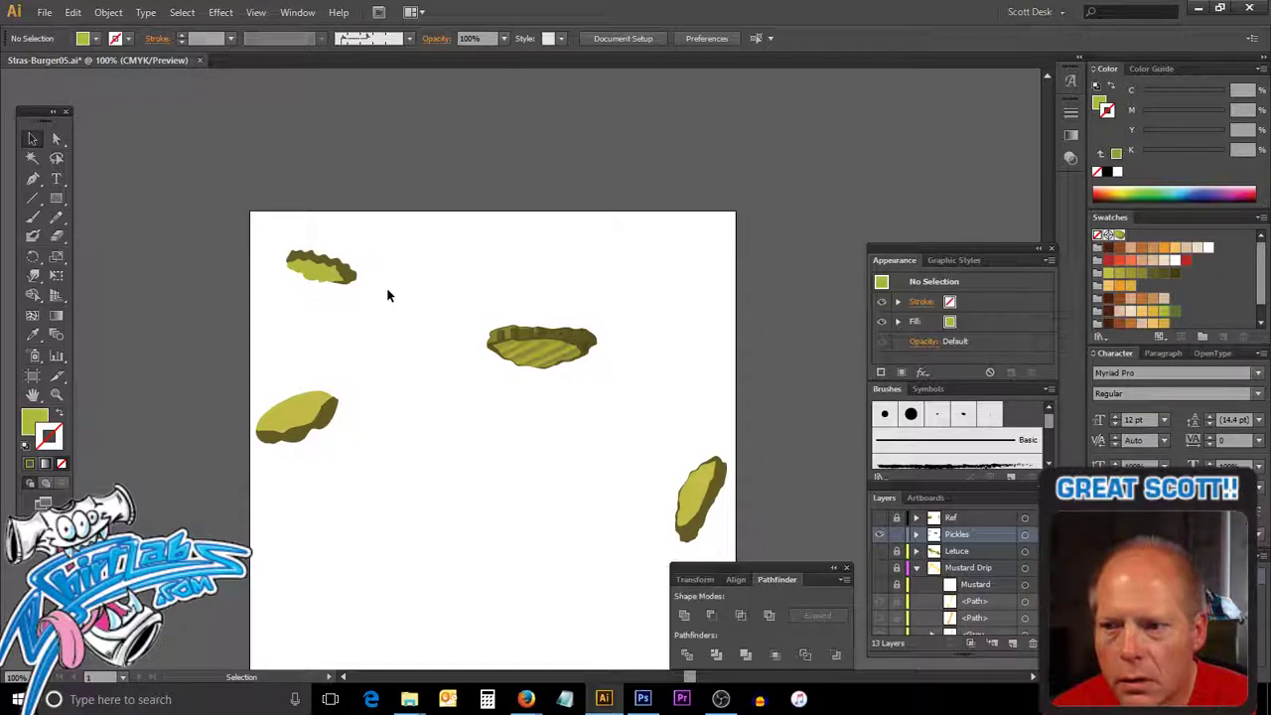
{"action": "mouse_move", "coordinate": [556, 347]}
{"action": "left_mouse_down"}
{"action": "mouse_move", "coordinate": [501, 353]}
{"action": "mouse_move", "coordinate": [516, 397]}
{"action": "left_mouse_up"}
{"action": "left_click", "coordinate": [517, 398]}
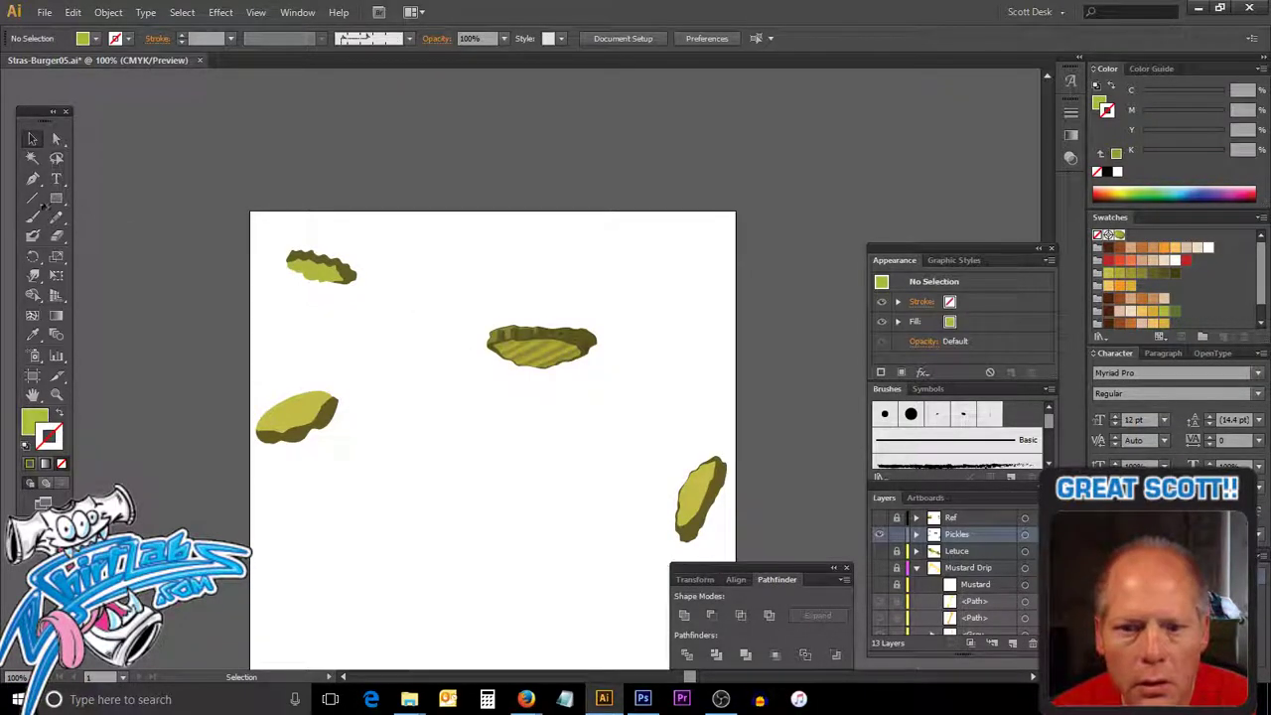
{"action": "left_click", "coordinate": [57, 139]}
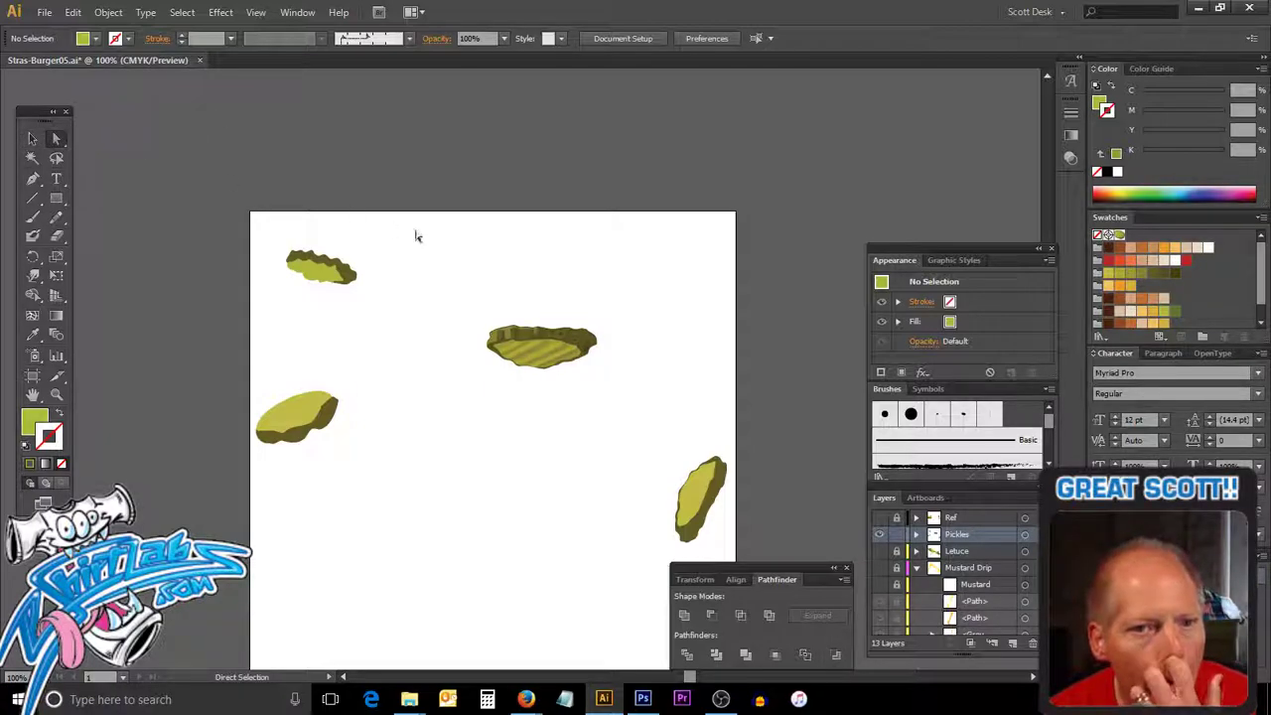
{"action": "left_click_drag", "start_coordinate": [596, 343], "coordinate": [563, 328]}
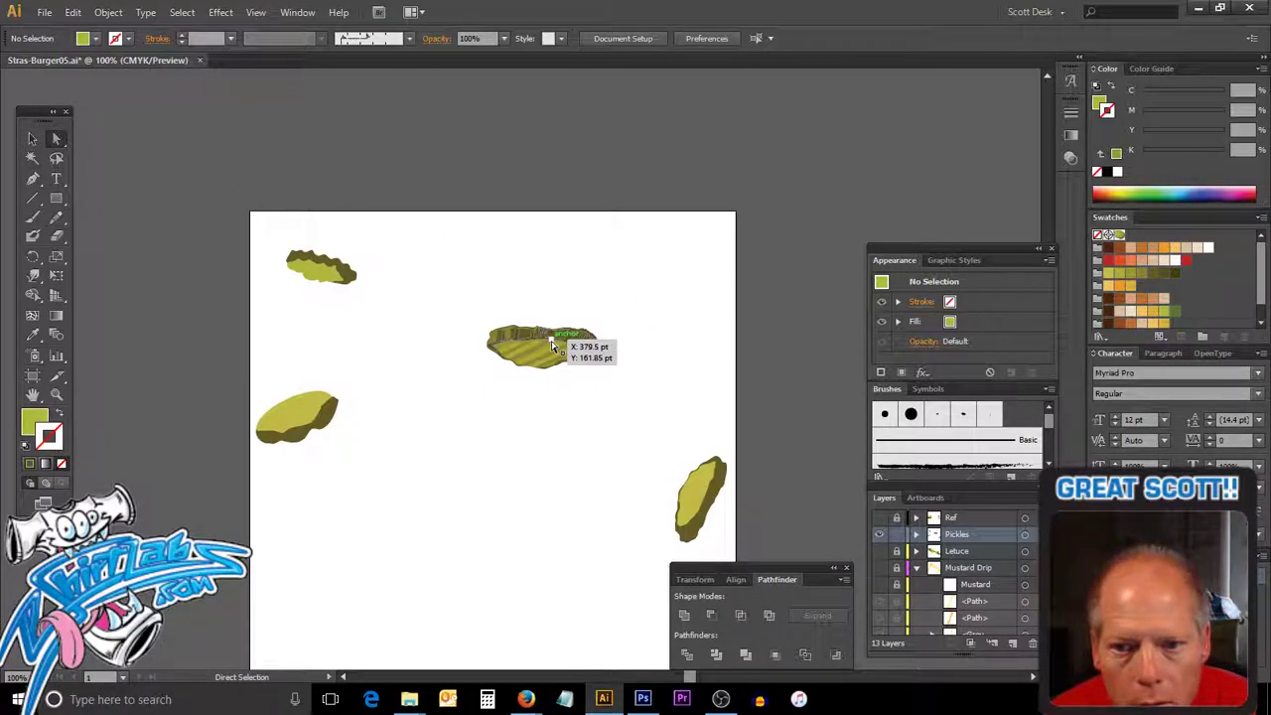
{"action": "key", "text": "z"}
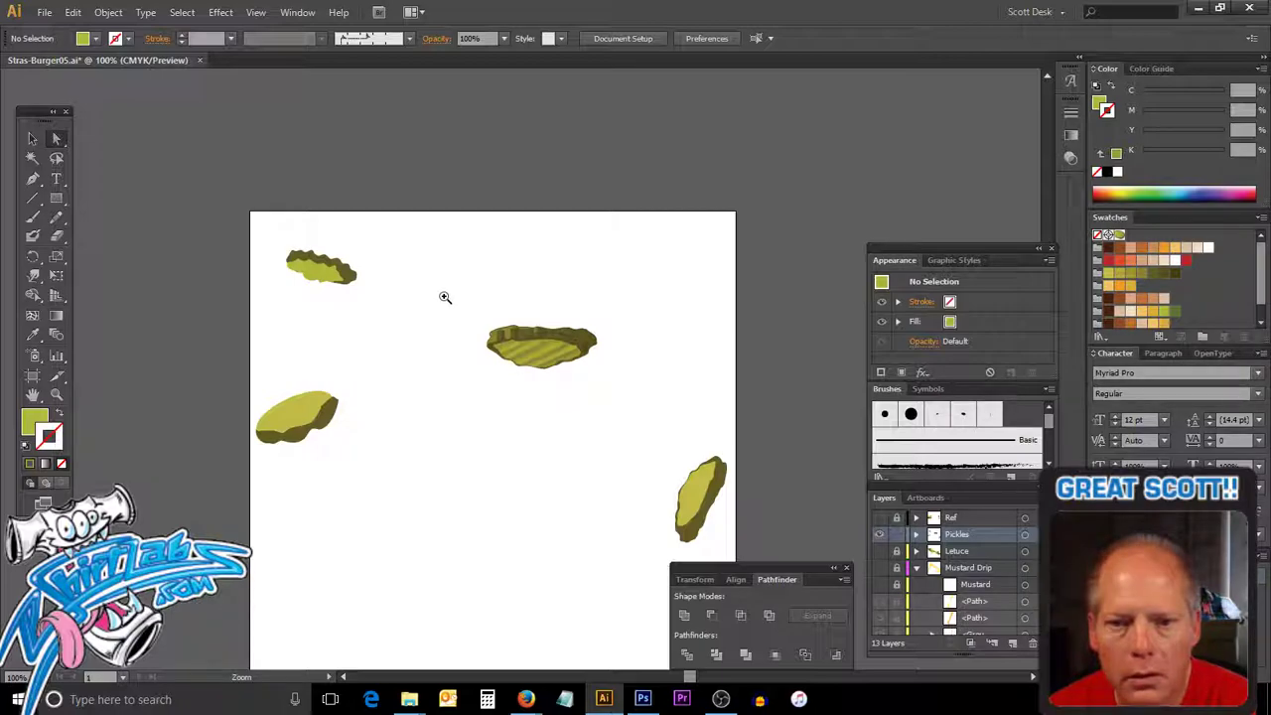
{"action": "left_click_drag", "start_coordinate": [464, 302], "coordinate": [635, 399]}
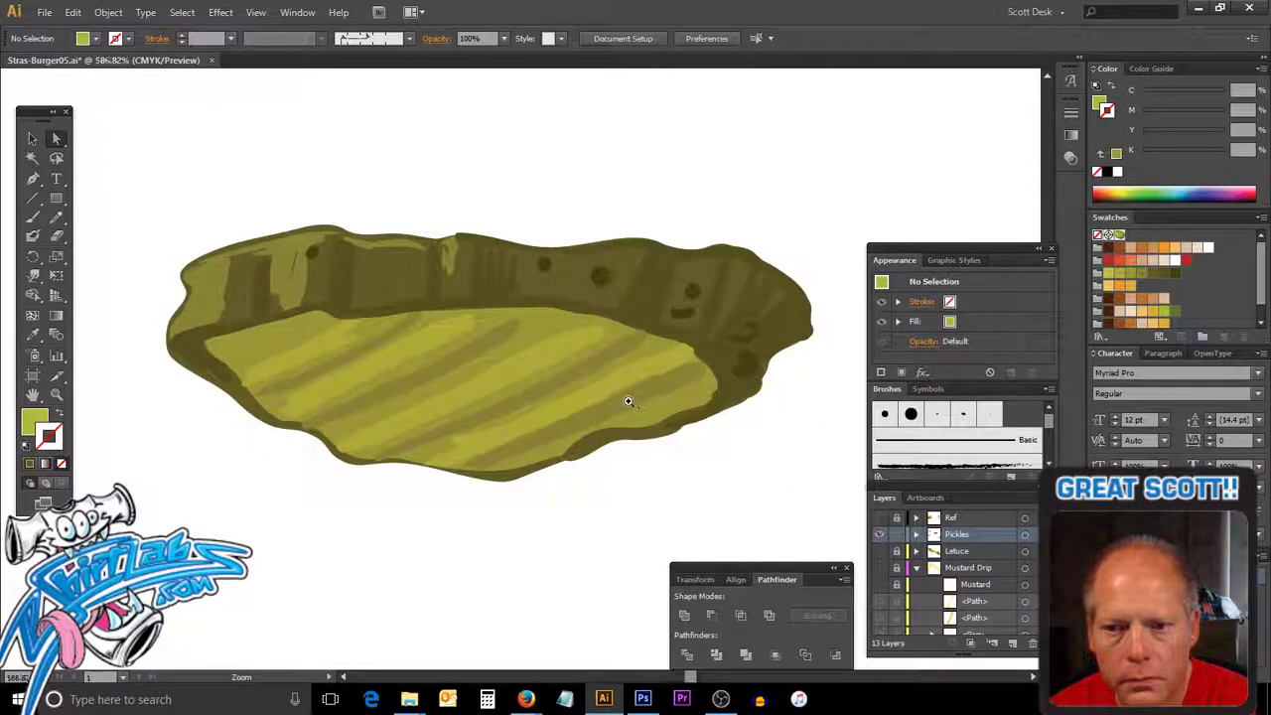
{"action": "left_click", "coordinate": [561, 336]}
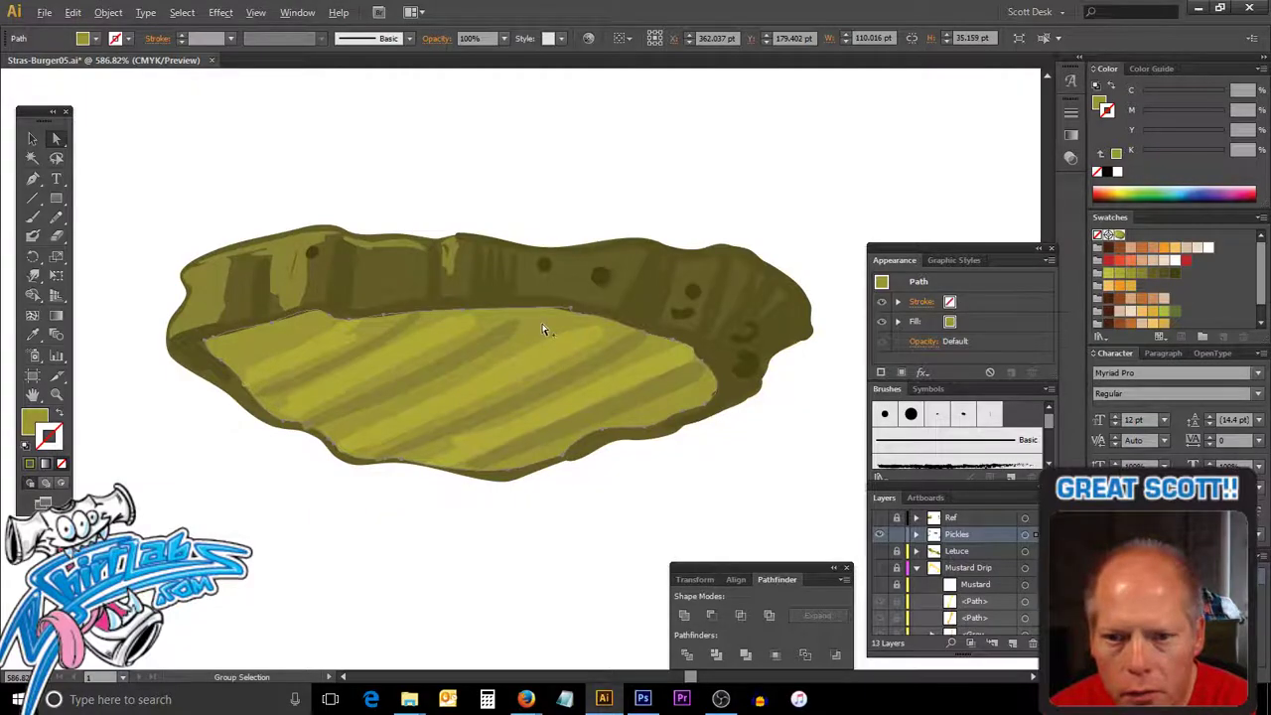
{"action": "key", "text": "ctrl+a"}
{"action": "key", "text": "ctrl+shift+a"}
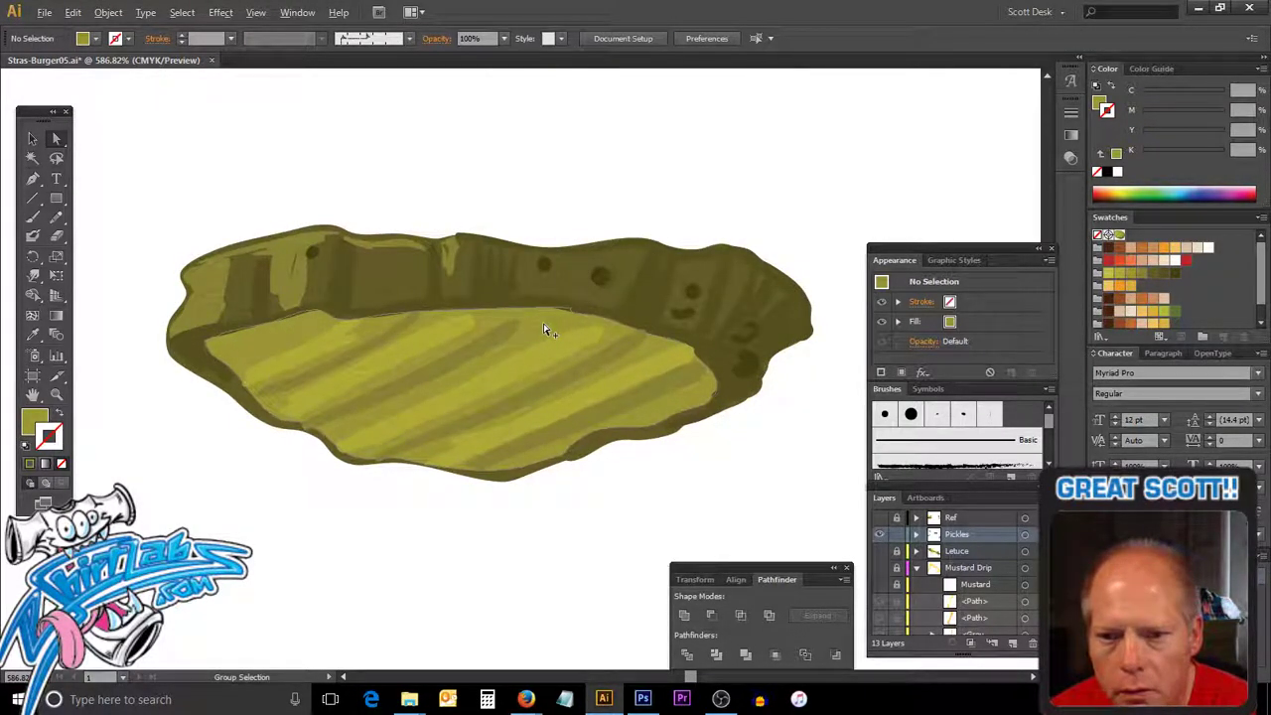
{"action": "left_click", "coordinate": [546, 330]}
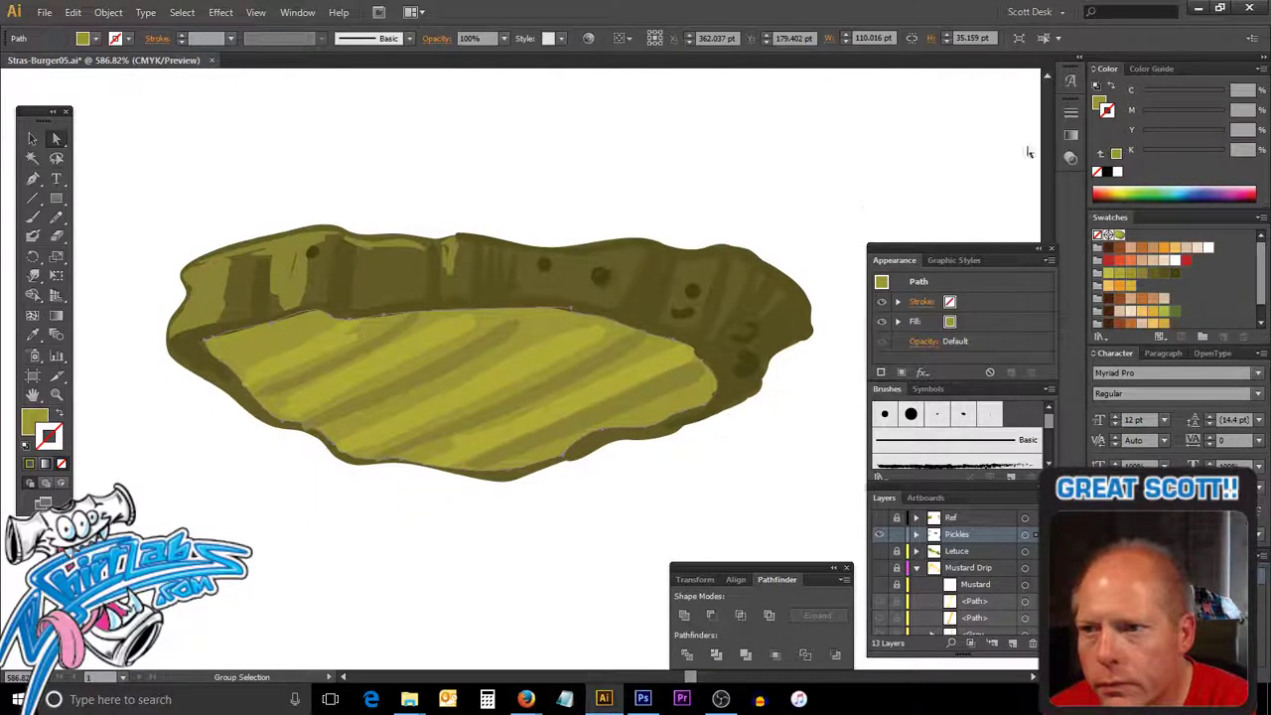
{"action": "left_click", "coordinate": [1100, 104]}
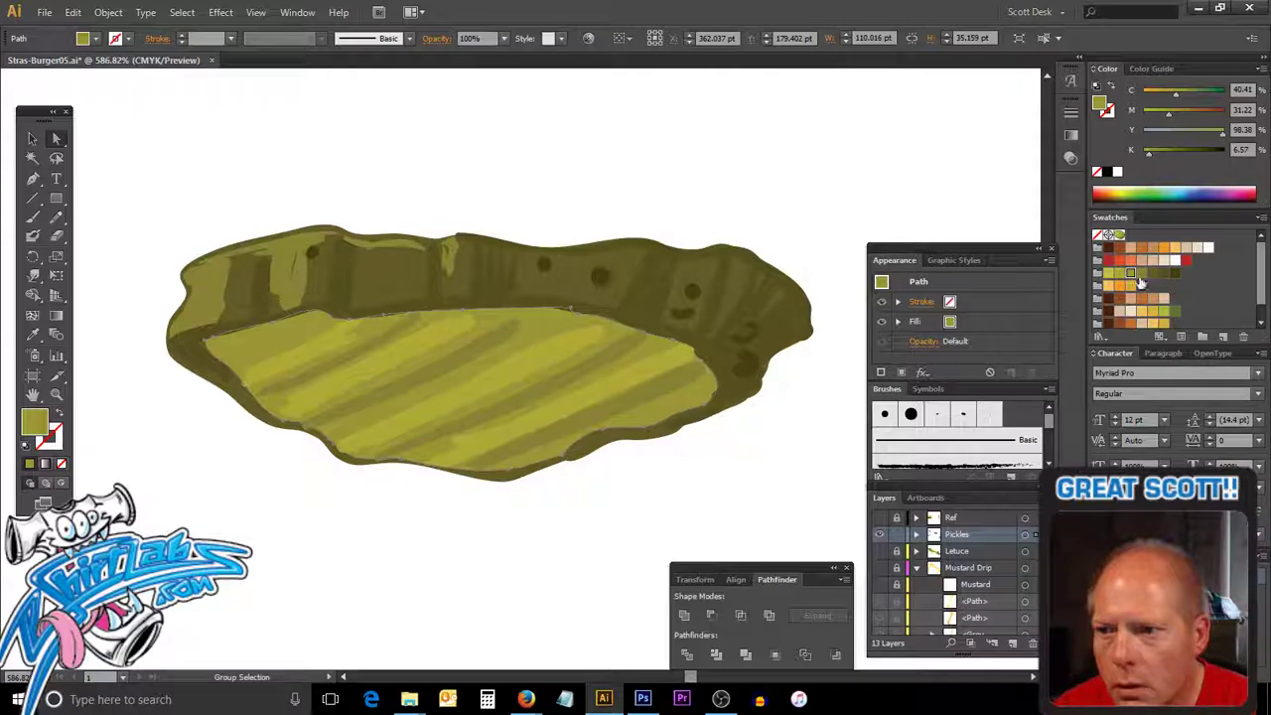
{"action": "key", "text": "a"}
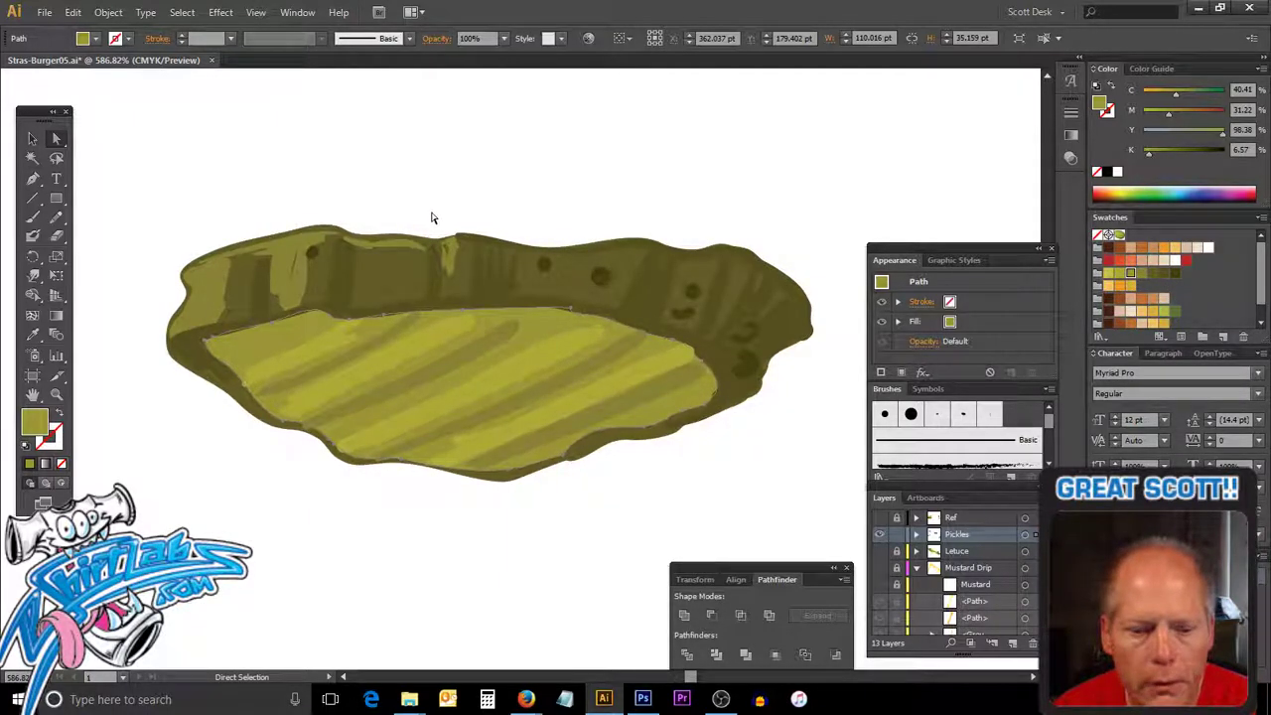
{"action": "key", "text": "z"}
Bring the top-left pickle into view and set no fill with an olive outline.
{"action": "left_click", "coordinate": [451, 272], "text": "alt"}
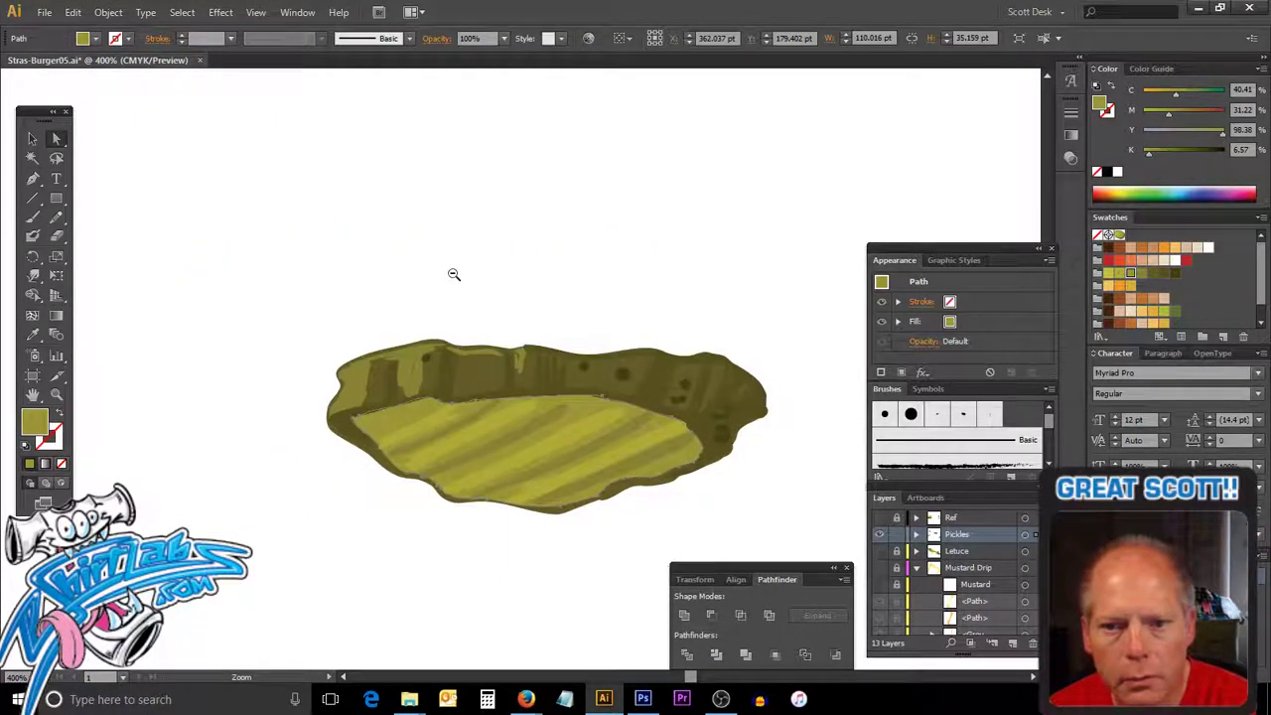
{"action": "left_click", "coordinate": [456, 298], "text": "alt"}
{"action": "left_click", "coordinate": [485, 344], "text": "alt"}
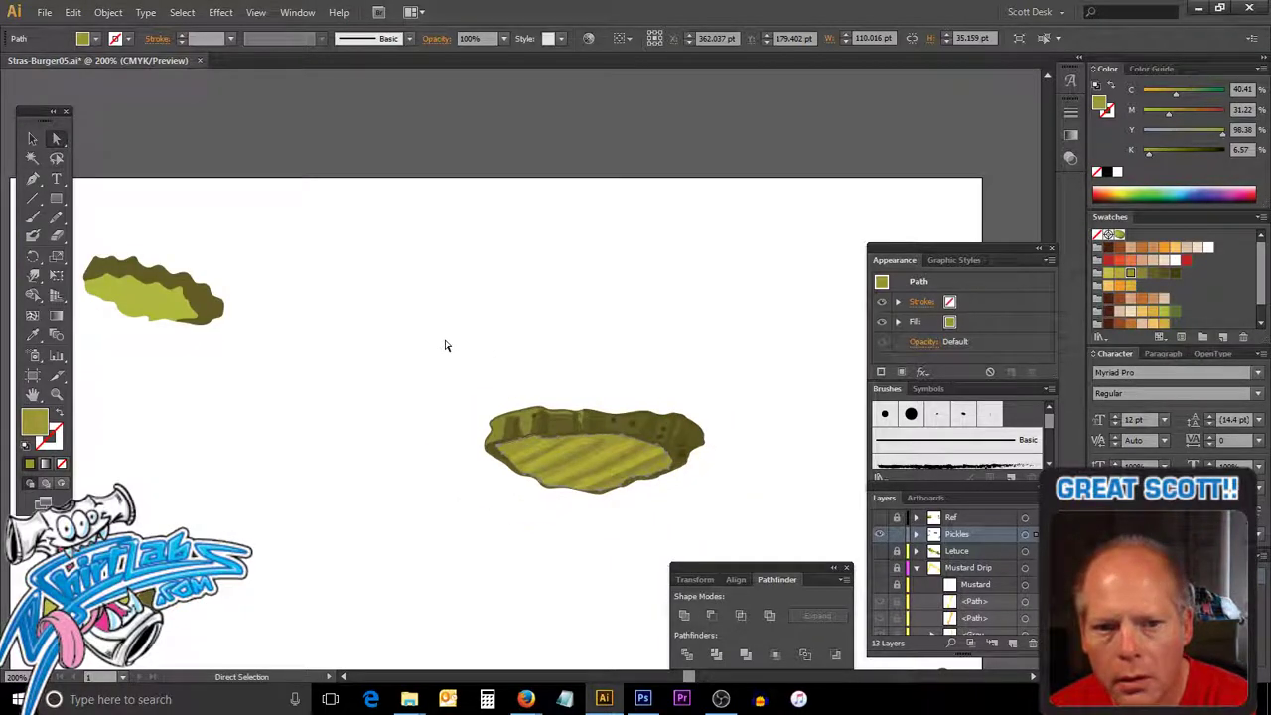
{"action": "left_click_drag", "start_coordinate": [446, 344], "coordinate": [661, 397]}
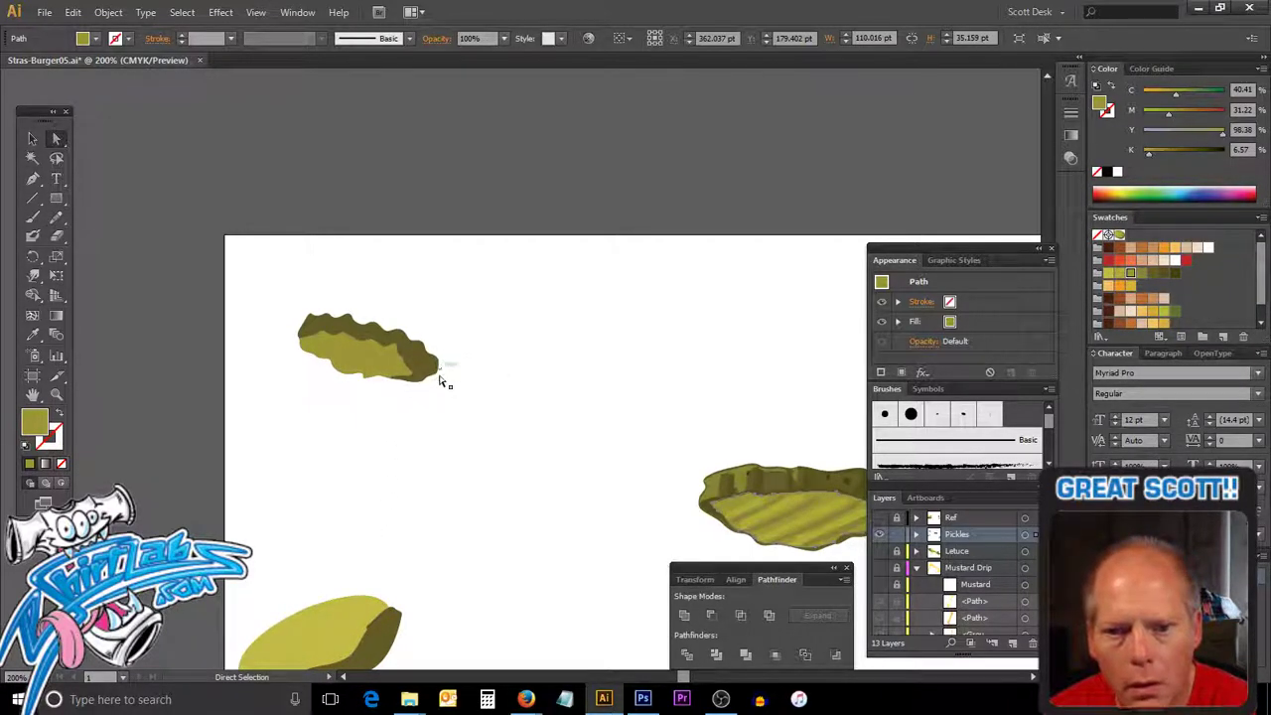
{"action": "mouse_move", "coordinate": [440, 375]}
{"action": "left_mouse_down"}
{"action": "mouse_move", "coordinate": [618, 350]}
{"action": "mouse_move", "coordinate": [441, 335]}
{"action": "left_mouse_up"}
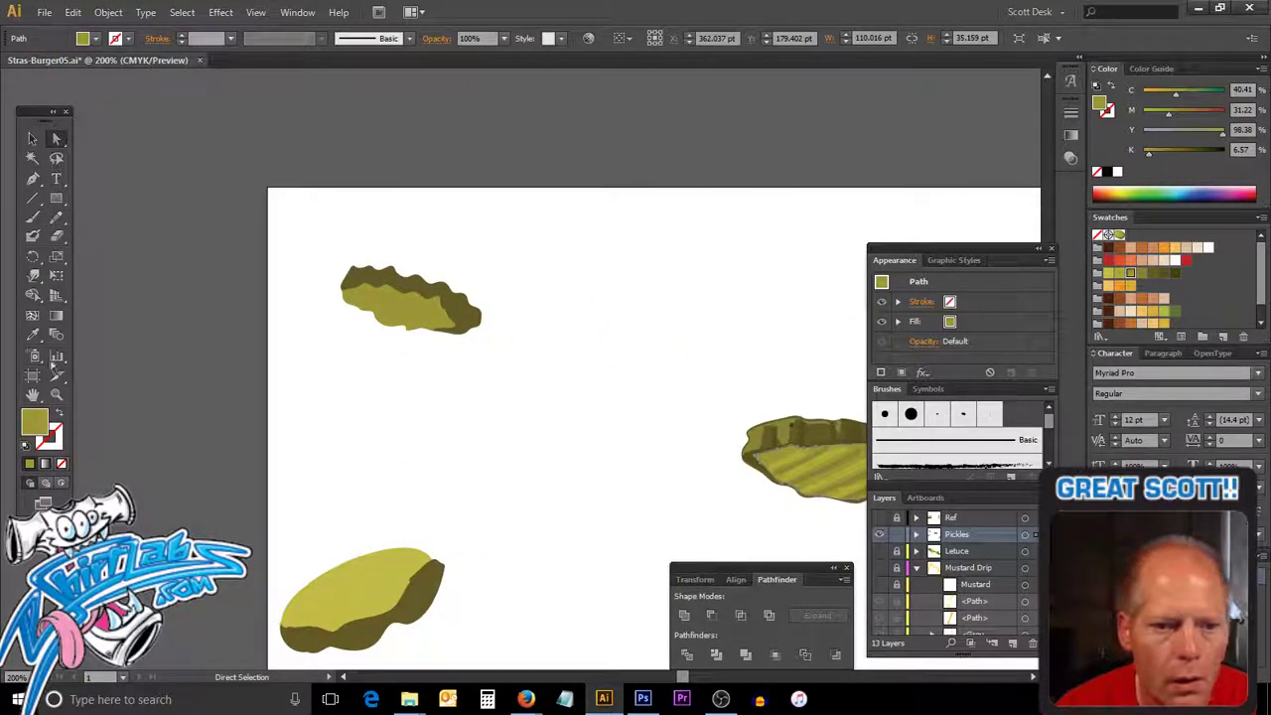
{"action": "left_click", "coordinate": [56, 414]}
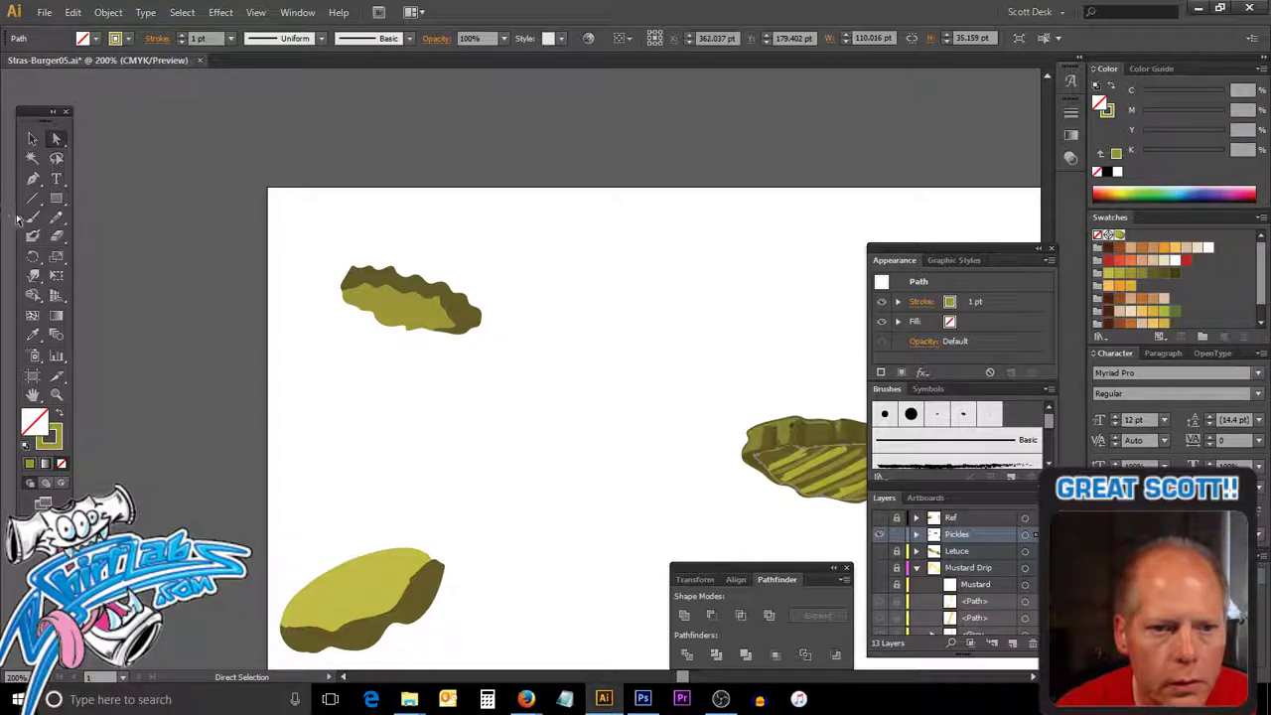
{"action": "left_click", "coordinate": [32, 239]}
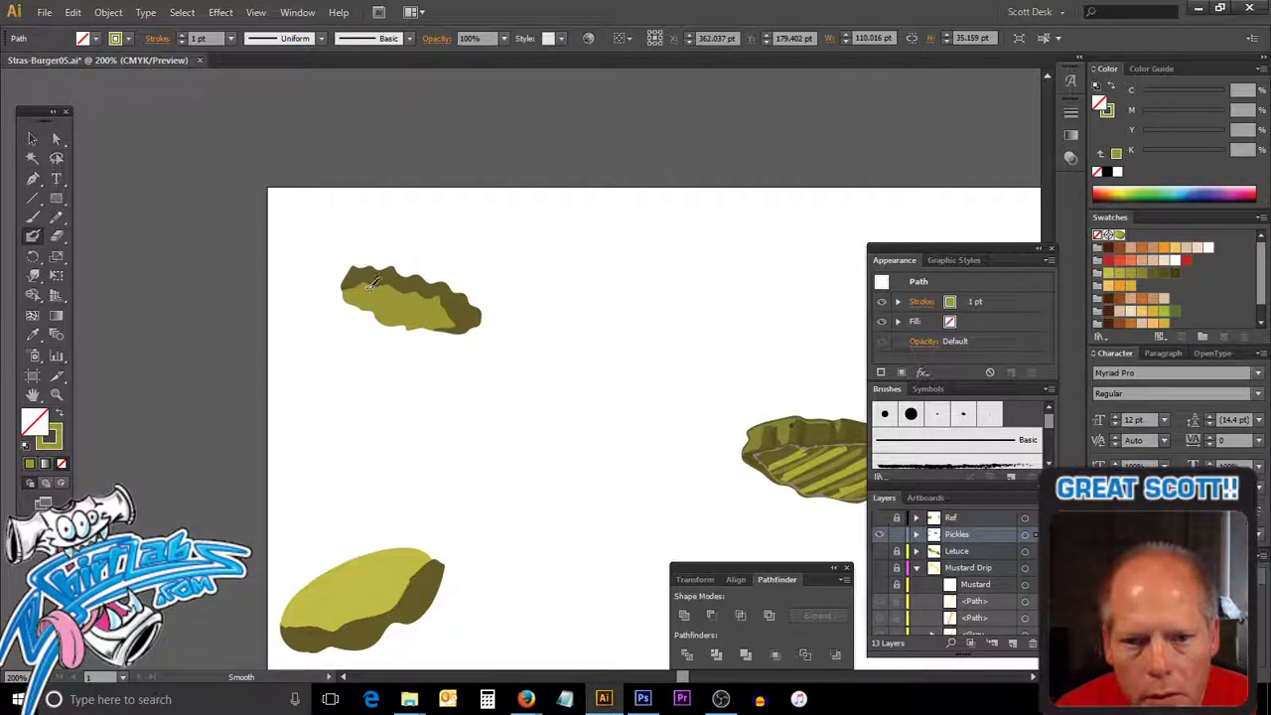
Recolour the right pickle's stripes with a slightly different olive as their fill.
{"action": "left_click", "coordinate": [402, 342], "text": "ctrl"}
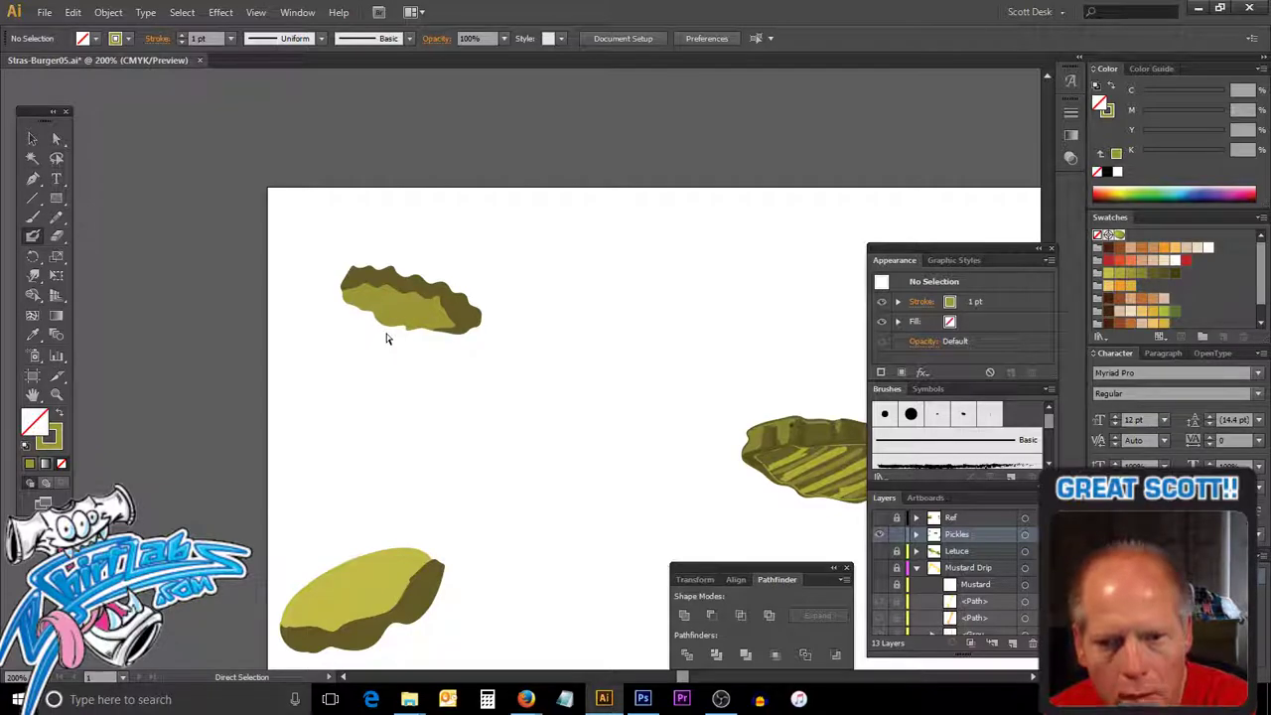
{"action": "left_click", "coordinate": [387, 336], "text": "ctrl"}
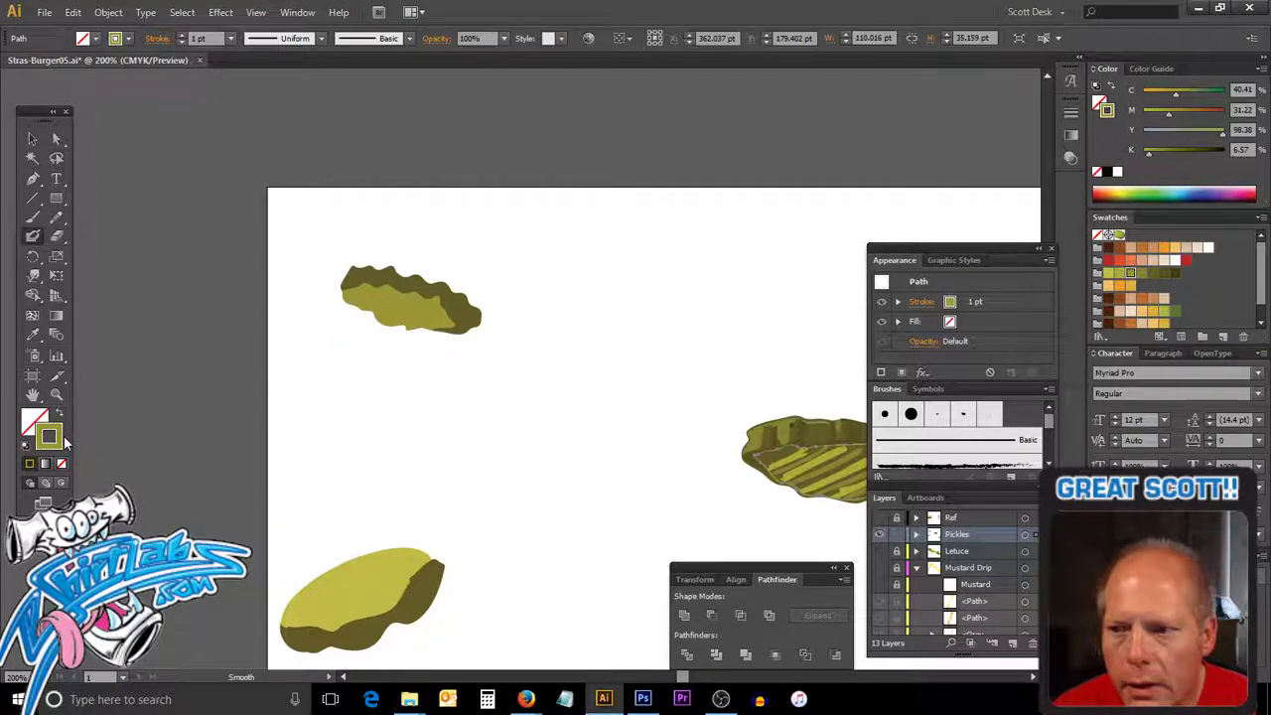
{"action": "left_click", "coordinate": [1119, 275]}
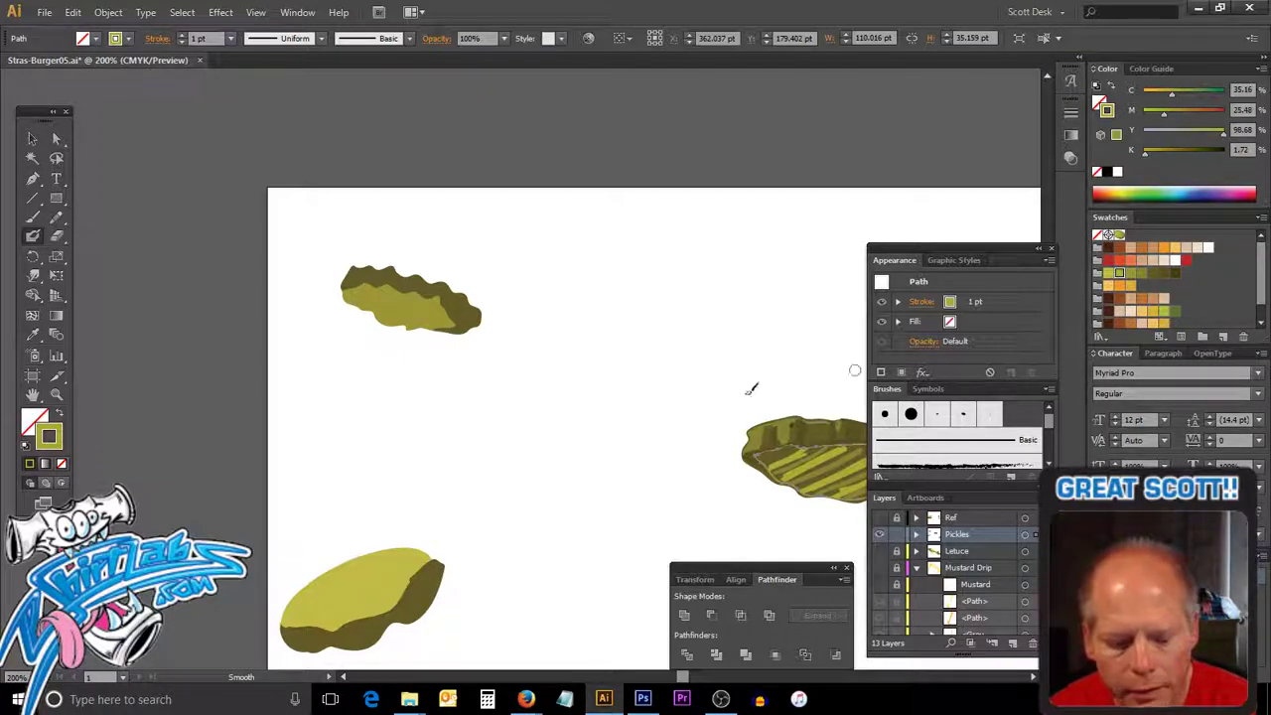
{"action": "left_click", "coordinate": [797, 458]}
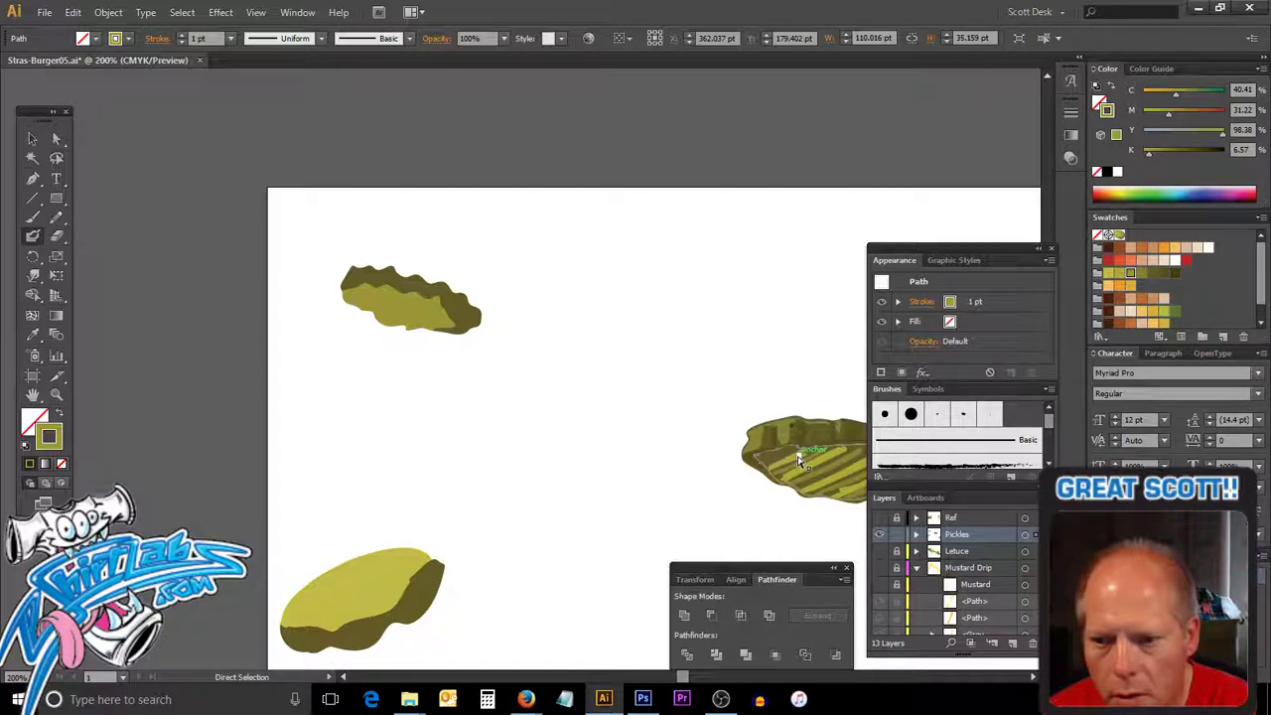
{"action": "key", "text": "shift+x"}
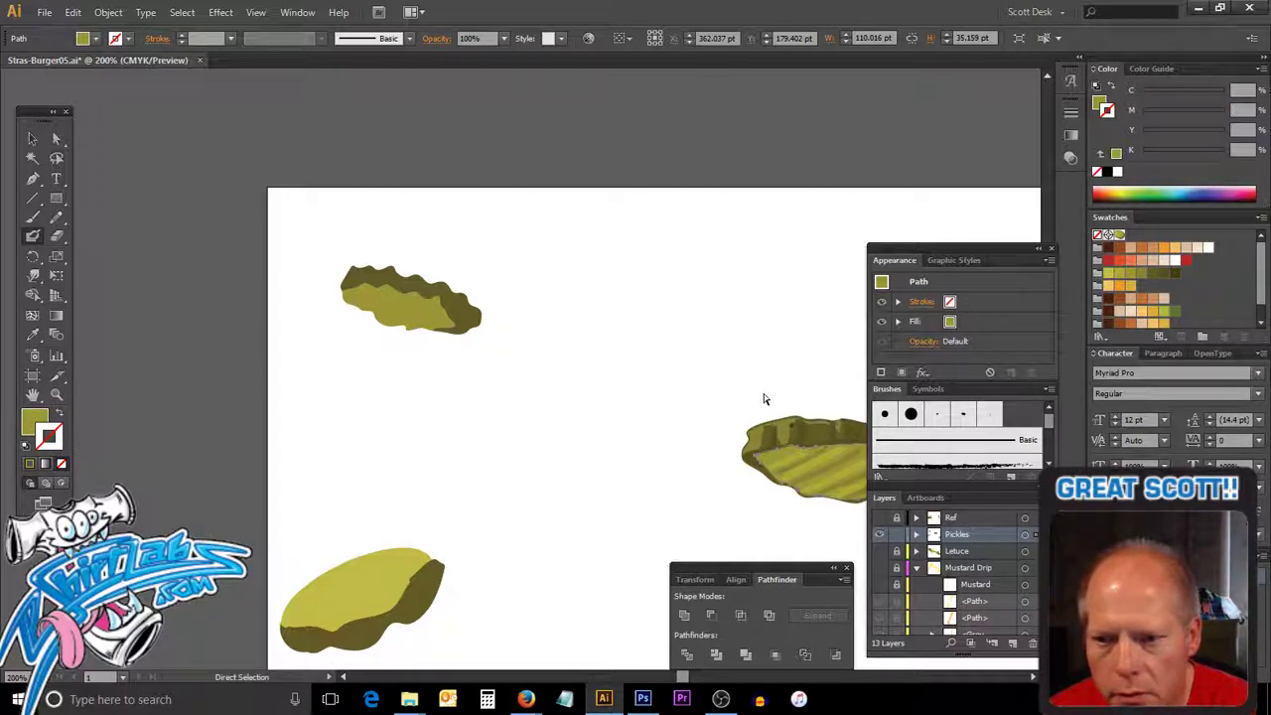
Give the top pickle's compound shape an olive 1 pt outline, then deselect.
{"action": "left_click", "coordinate": [770, 402]}
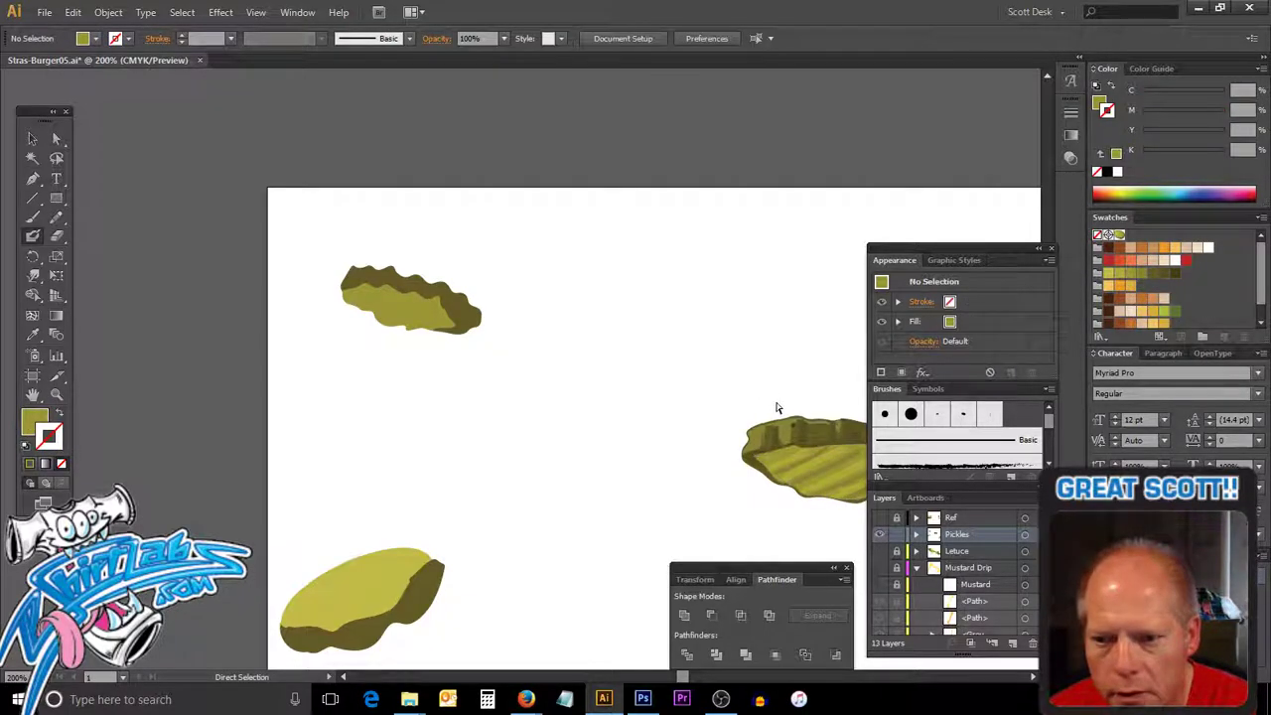
{"action": "left_click", "coordinate": [417, 325], "text": "ctrl"}
{"action": "key", "text": "x"}
{"action": "left_click", "coordinate": [1119, 272]}
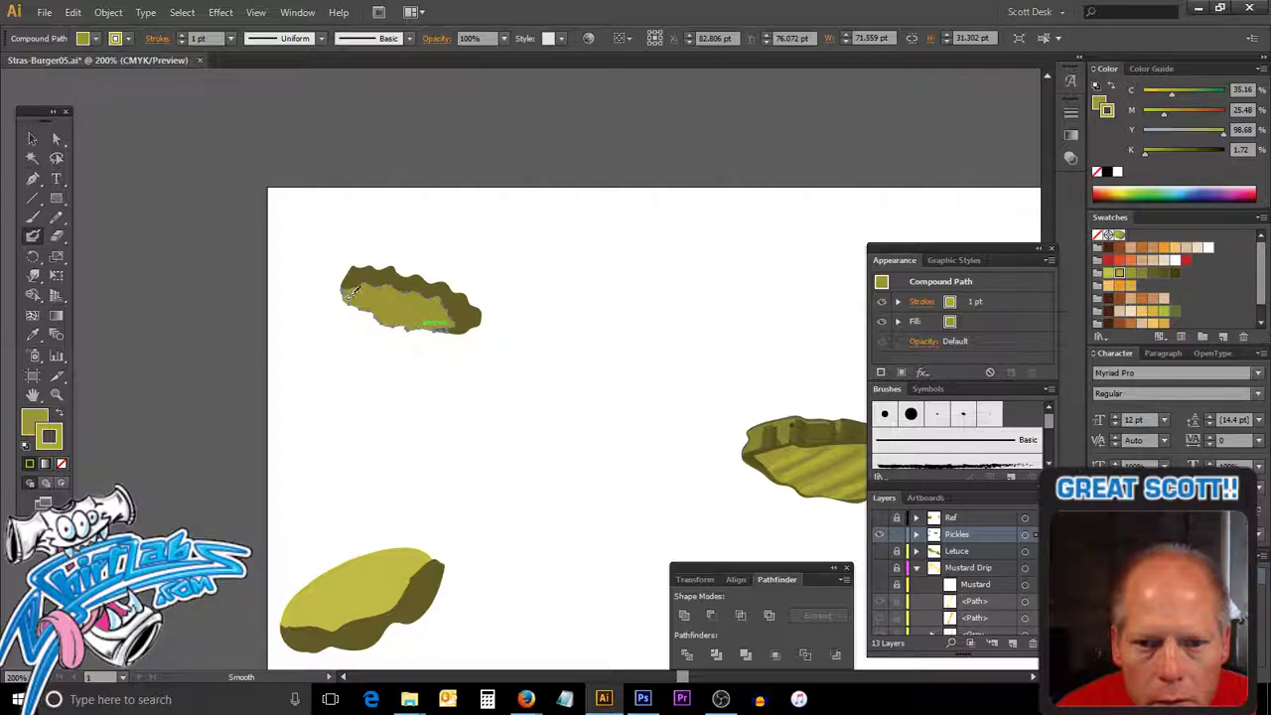
{"action": "key", "text": "ctrl+shift+a"}
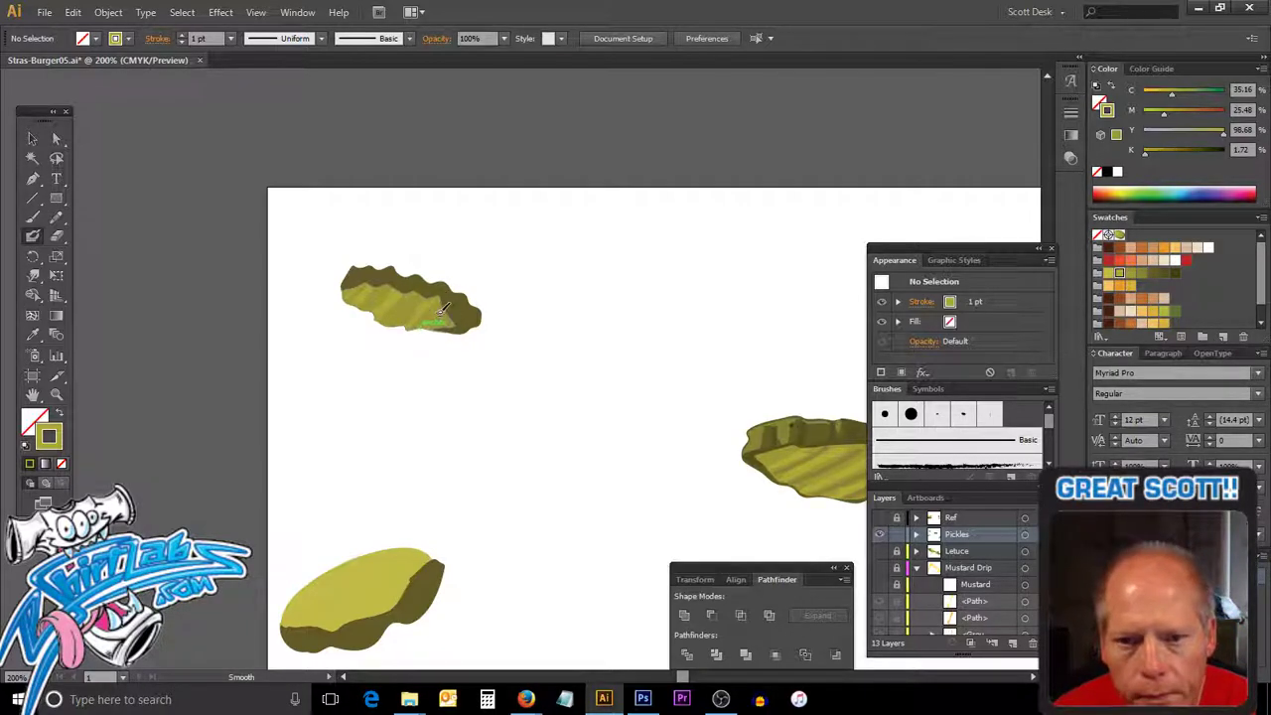
Smooth the stripe edges along the top pickle's lower-right end.
{"action": "key", "text": "ctrl"}
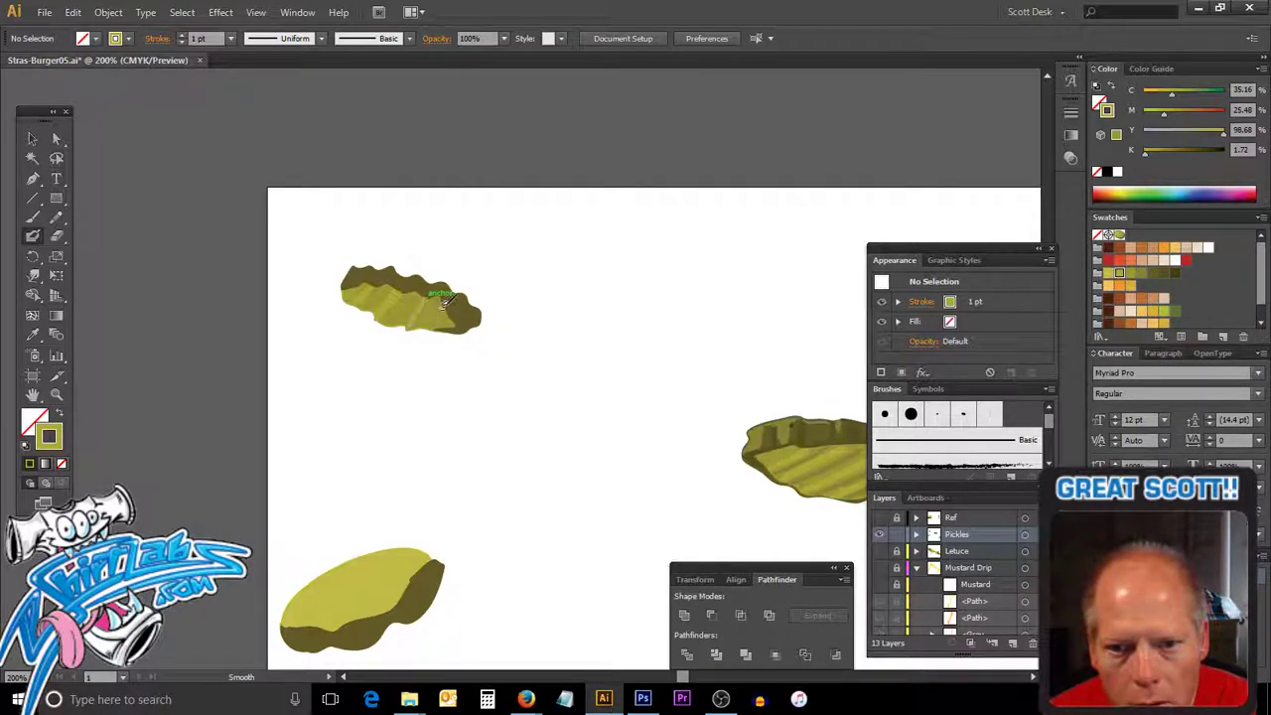
{"action": "left_click_drag", "start_coordinate": [434, 319], "coordinate": [440, 311]}
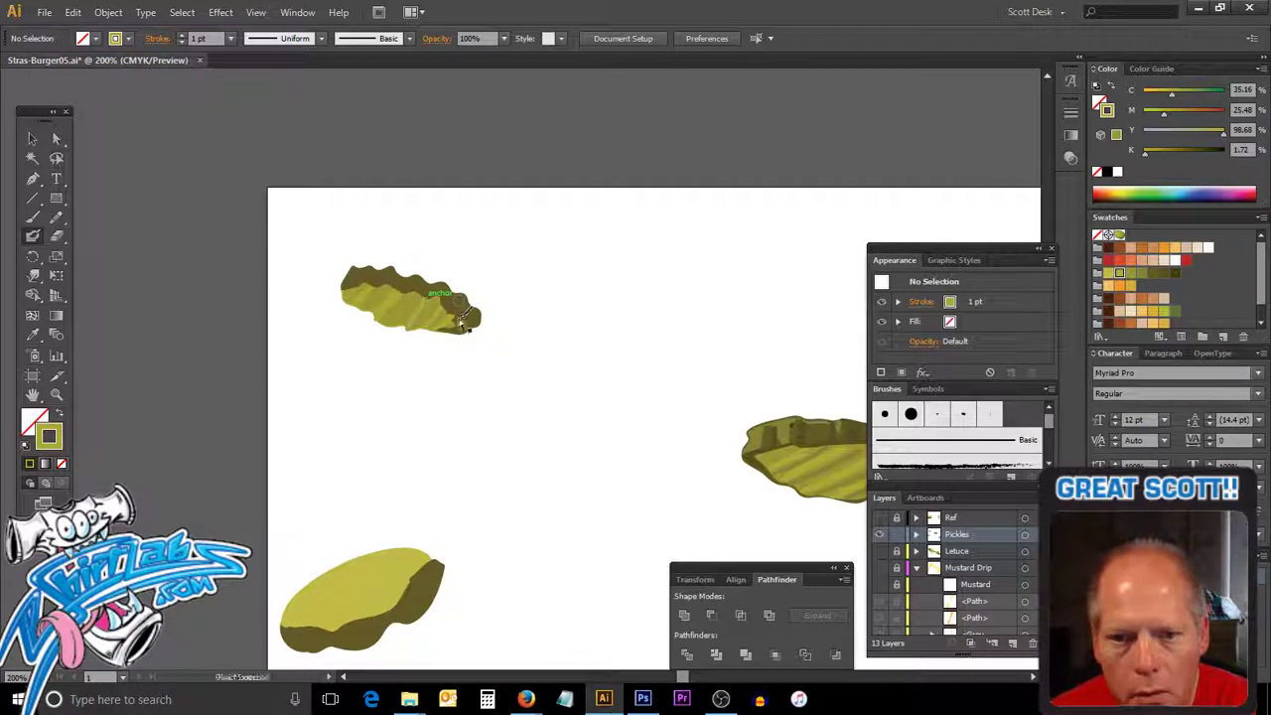
{"action": "mouse_move", "coordinate": [448, 320]}
{"action": "left_mouse_down"}
{"action": "mouse_move", "coordinate": [469, 333]}
{"action": "mouse_move", "coordinate": [457, 324]}
{"action": "left_mouse_up"}
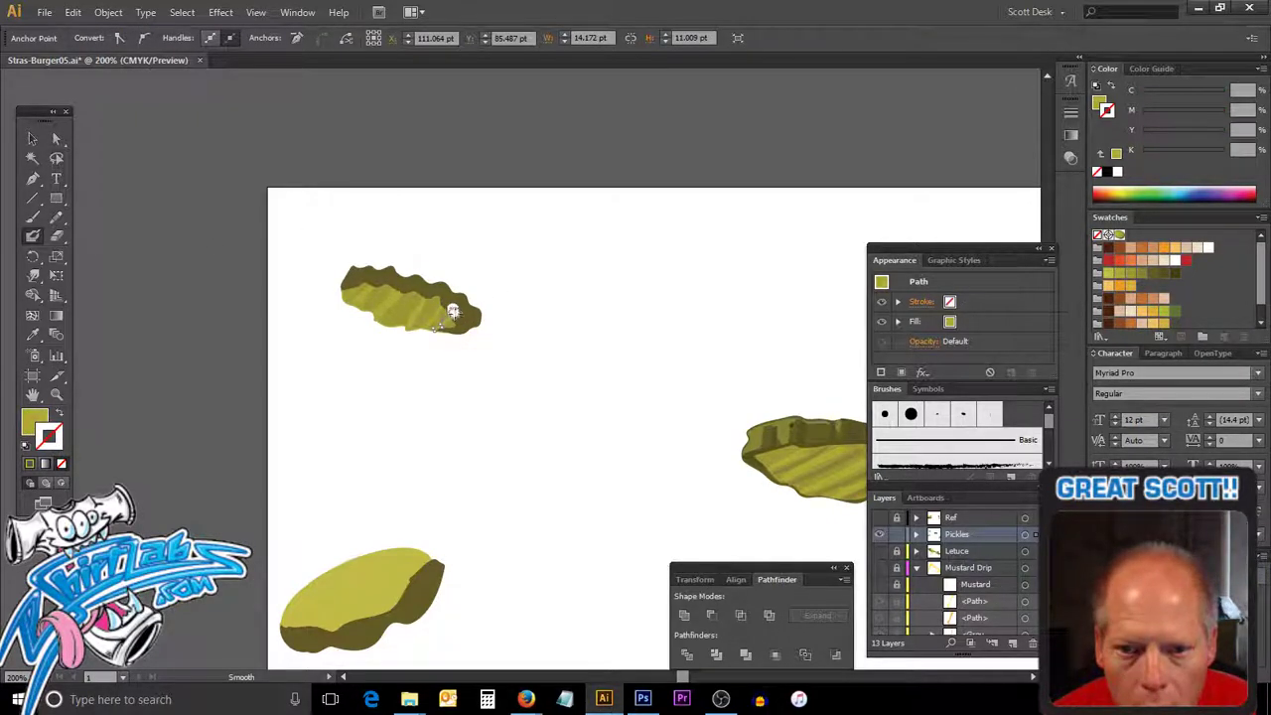
{"action": "left_click_drag", "start_coordinate": [452, 312], "coordinate": [466, 302]}
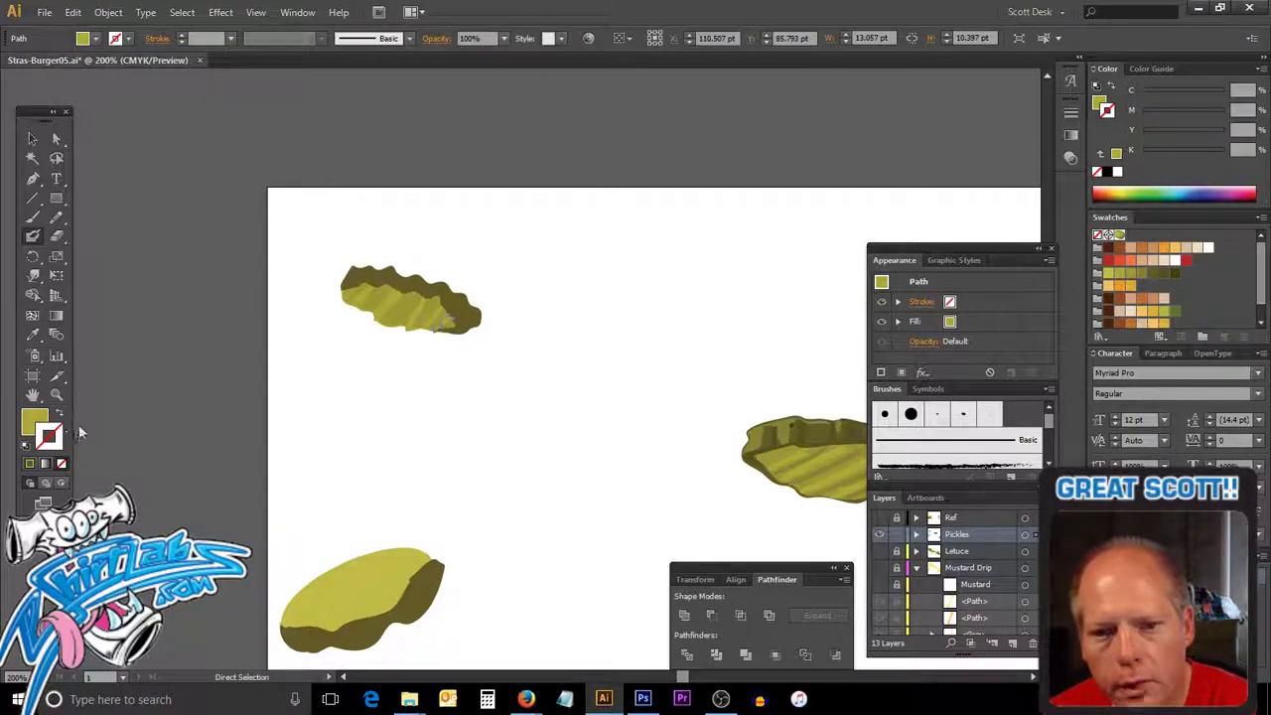
{"action": "key", "text": "ctrl"}
{"action": "left_click", "coordinate": [412, 385]}
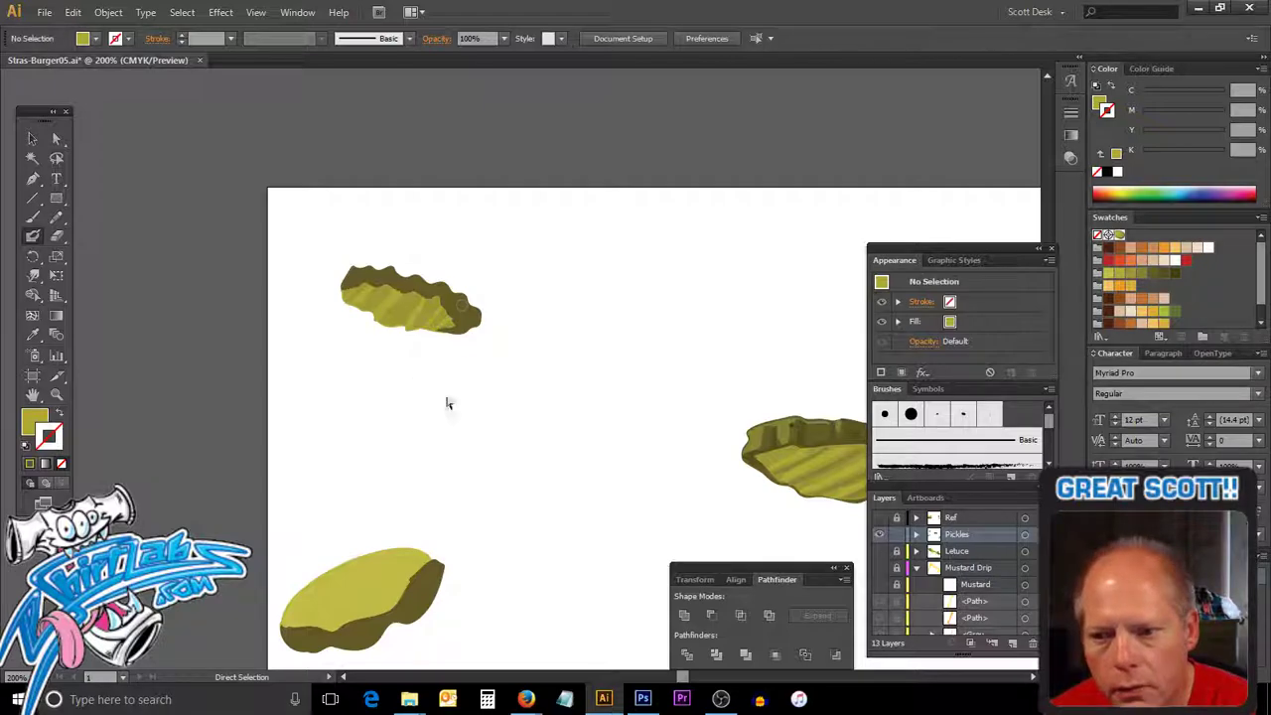
Swap olive into the fill and paint a darker stripe along the top pickle's lower edge.
{"action": "left_click", "coordinate": [840, 467], "text": "ctrl"}
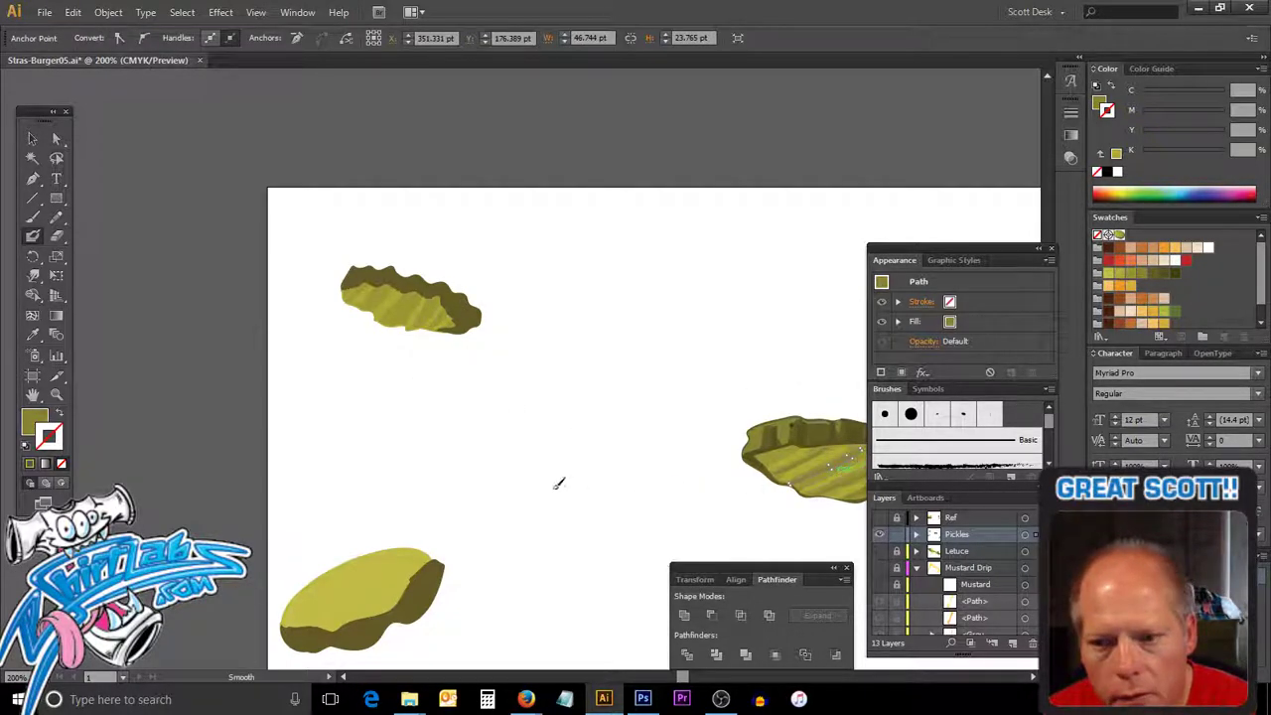
{"action": "left_click", "coordinate": [414, 440], "text": "ctrl"}
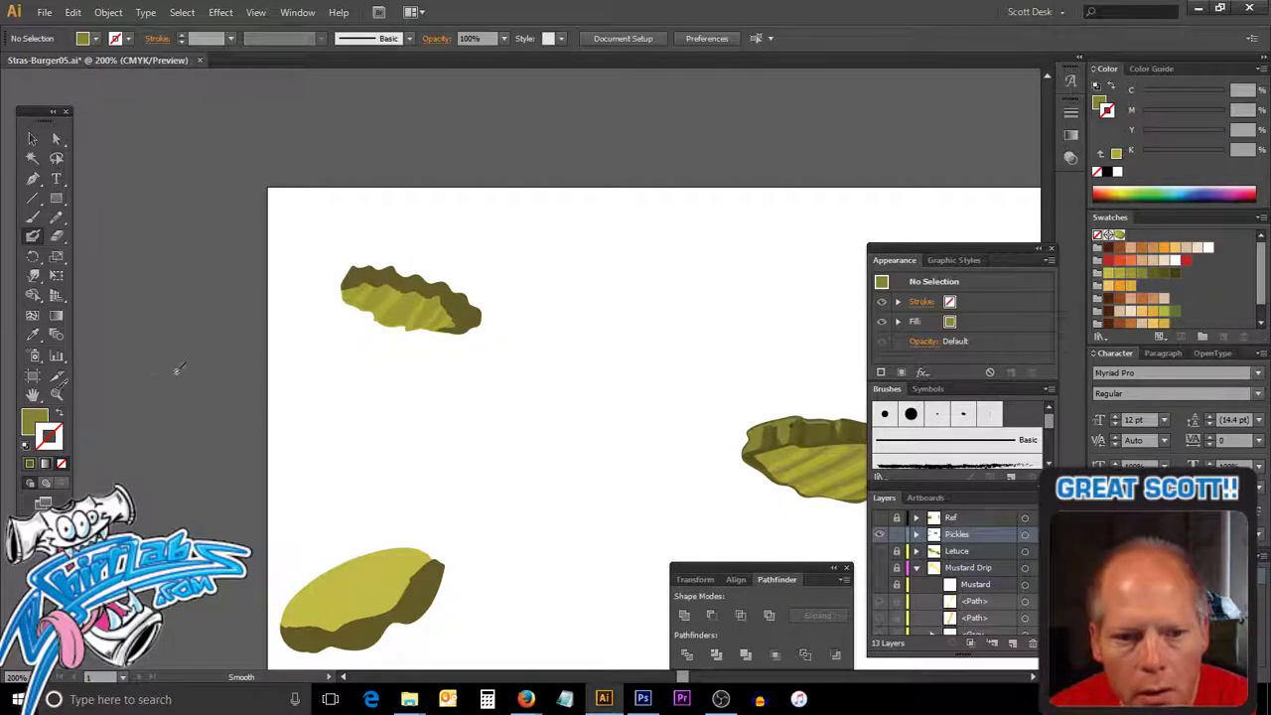
{"action": "left_click", "coordinate": [58, 413]}
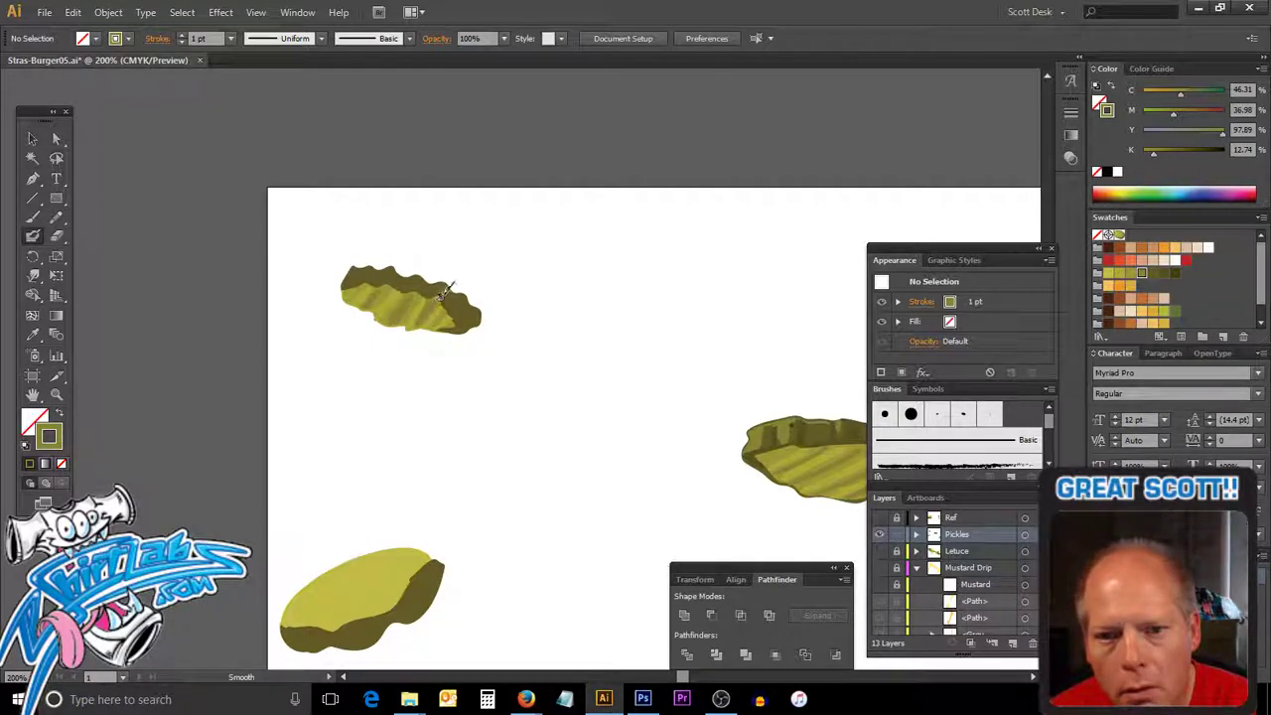
{"action": "left_click_drag", "start_coordinate": [455, 306], "coordinate": [434, 326]}
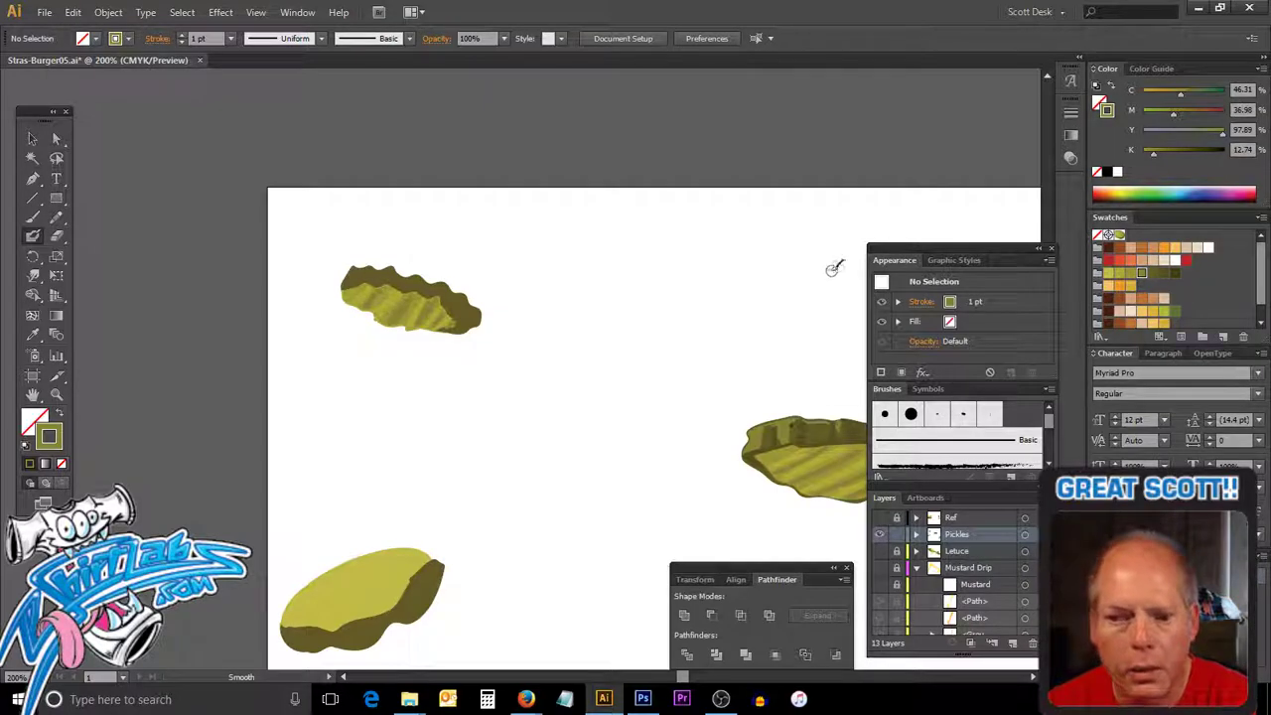
Delete the two stray olive dots painted above the right pickle.
{"action": "key", "text": "ctrl"}
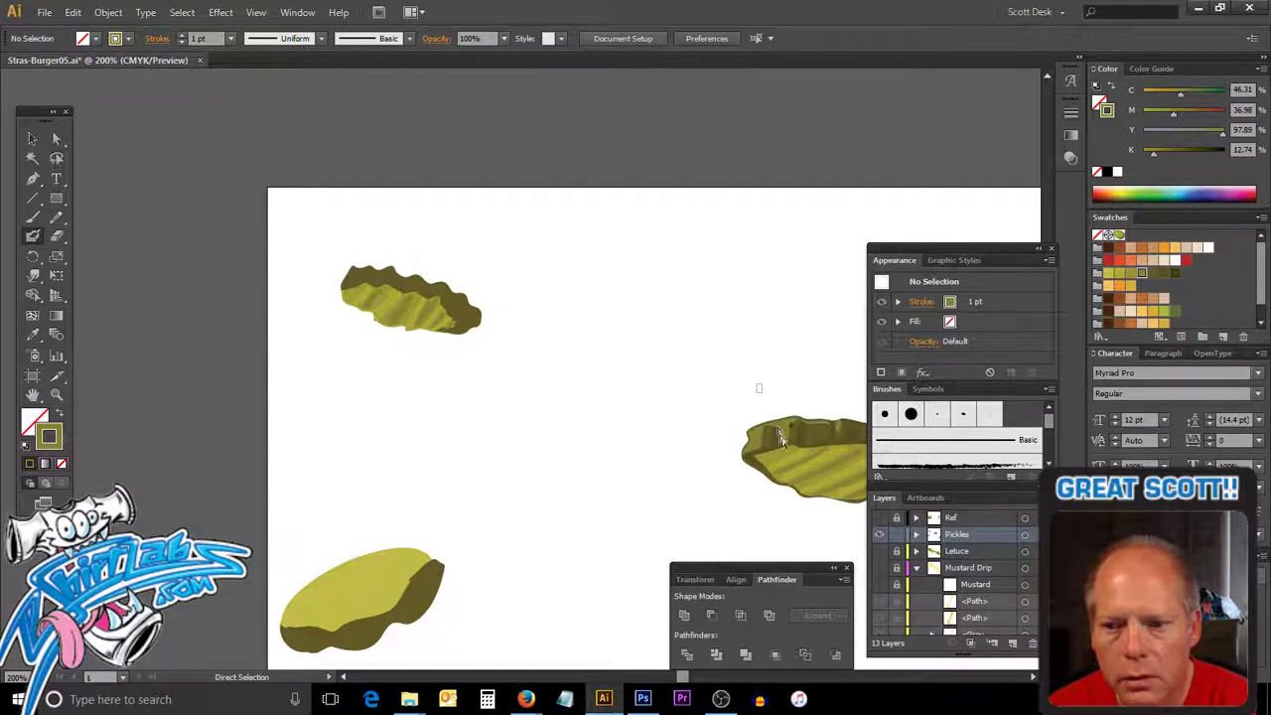
{"action": "left_click_drag", "start_coordinate": [775, 444], "coordinate": [744, 366]}
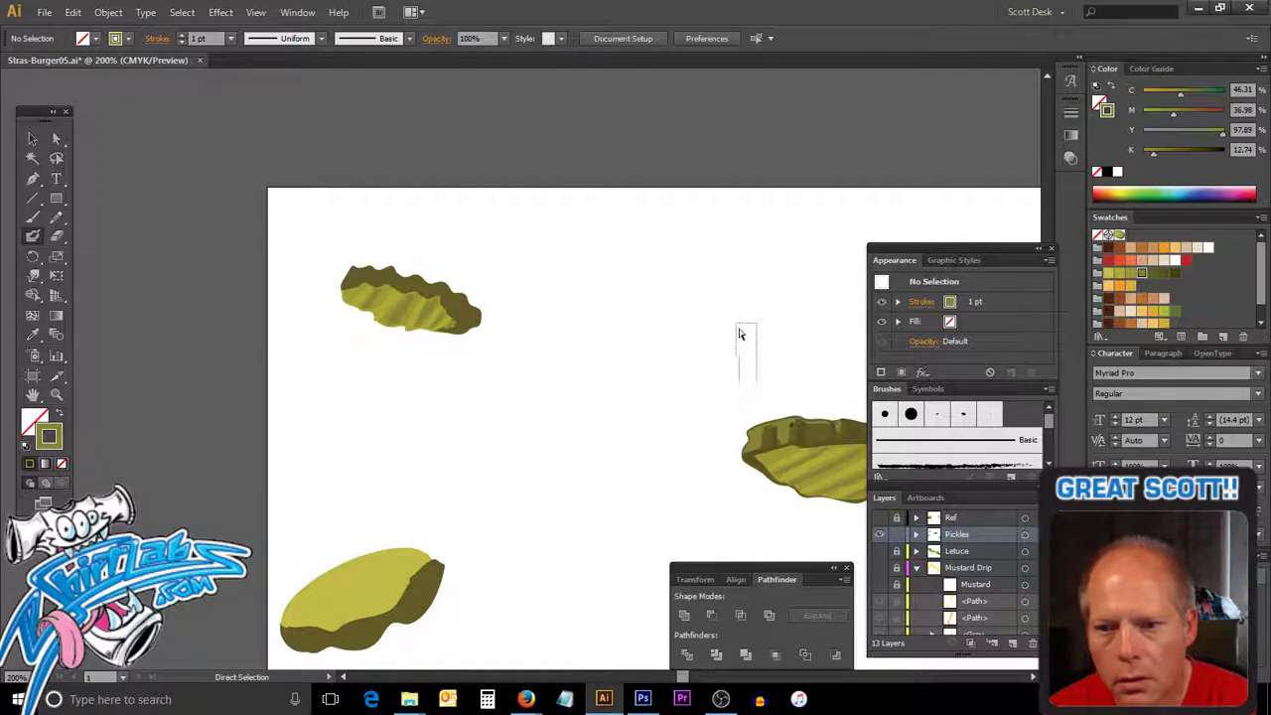
{"action": "key", "text": "shift+b"}
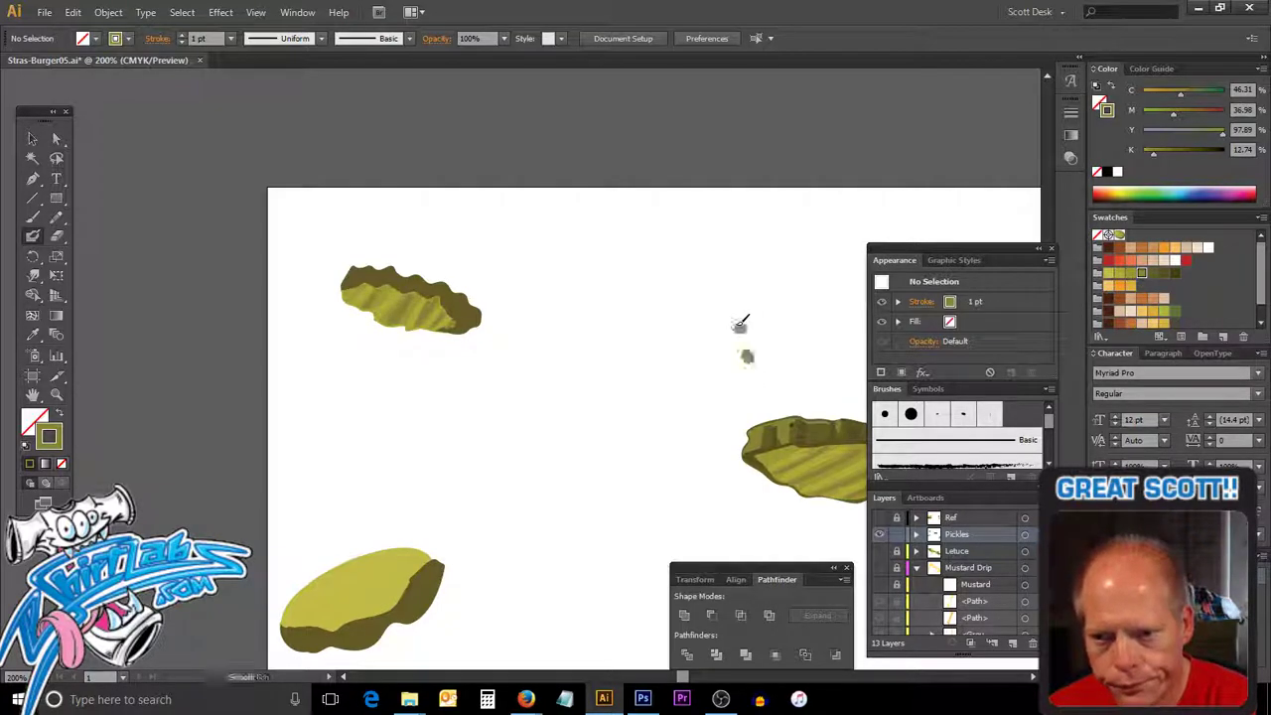
{"action": "left_click", "coordinate": [748, 356]}
{"action": "left_click", "coordinate": [739, 327]}
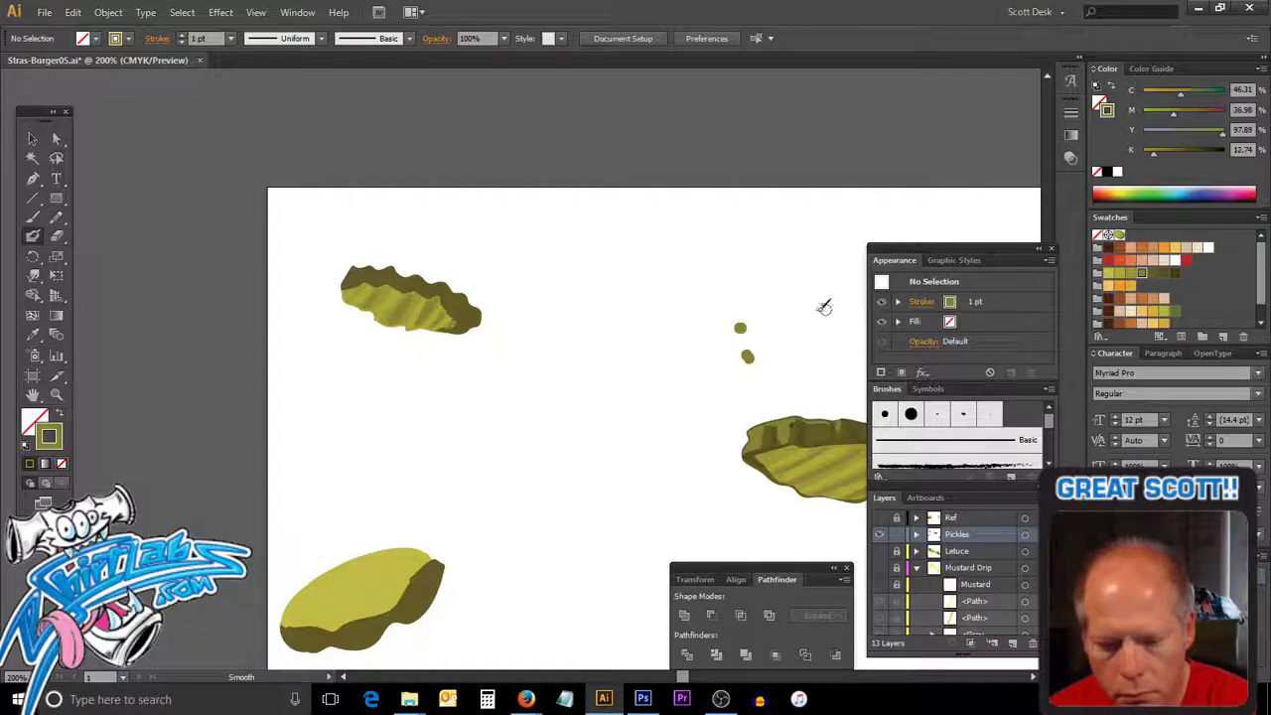
{"action": "key", "text": "a"}
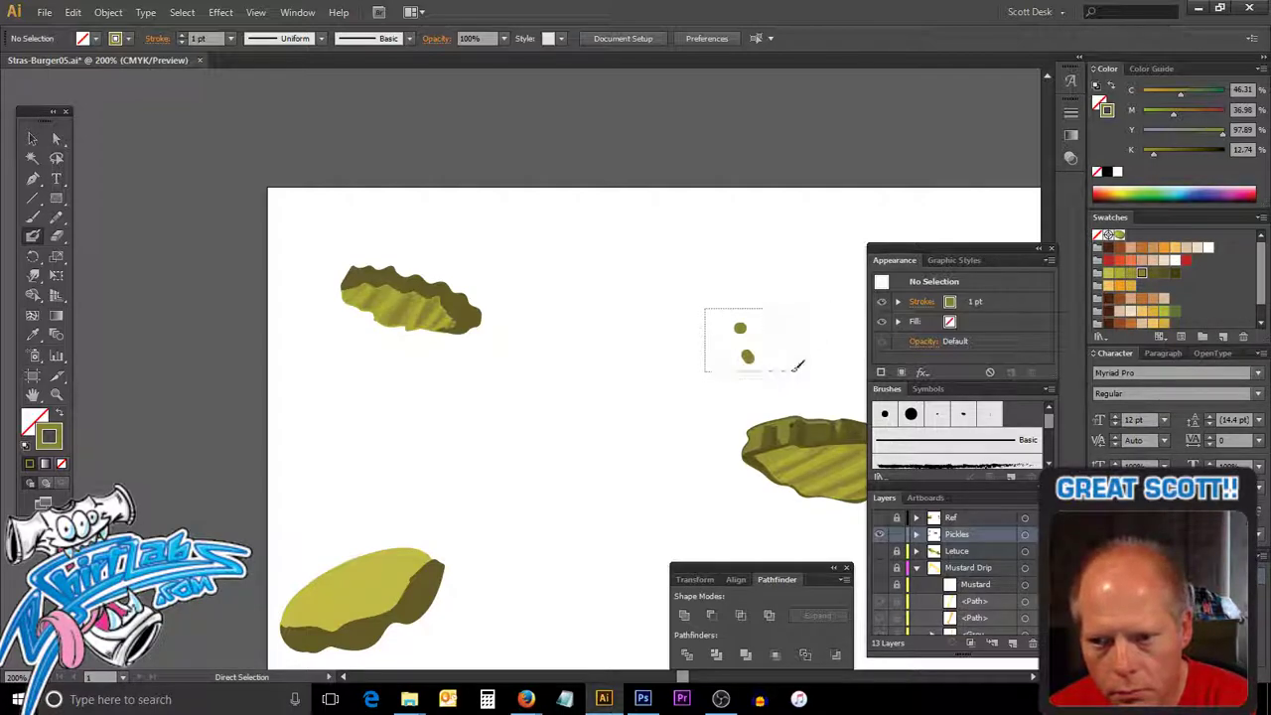
{"action": "left_click_drag", "start_coordinate": [785, 382], "coordinate": [794, 368]}
{"action": "key", "text": "Delete"}
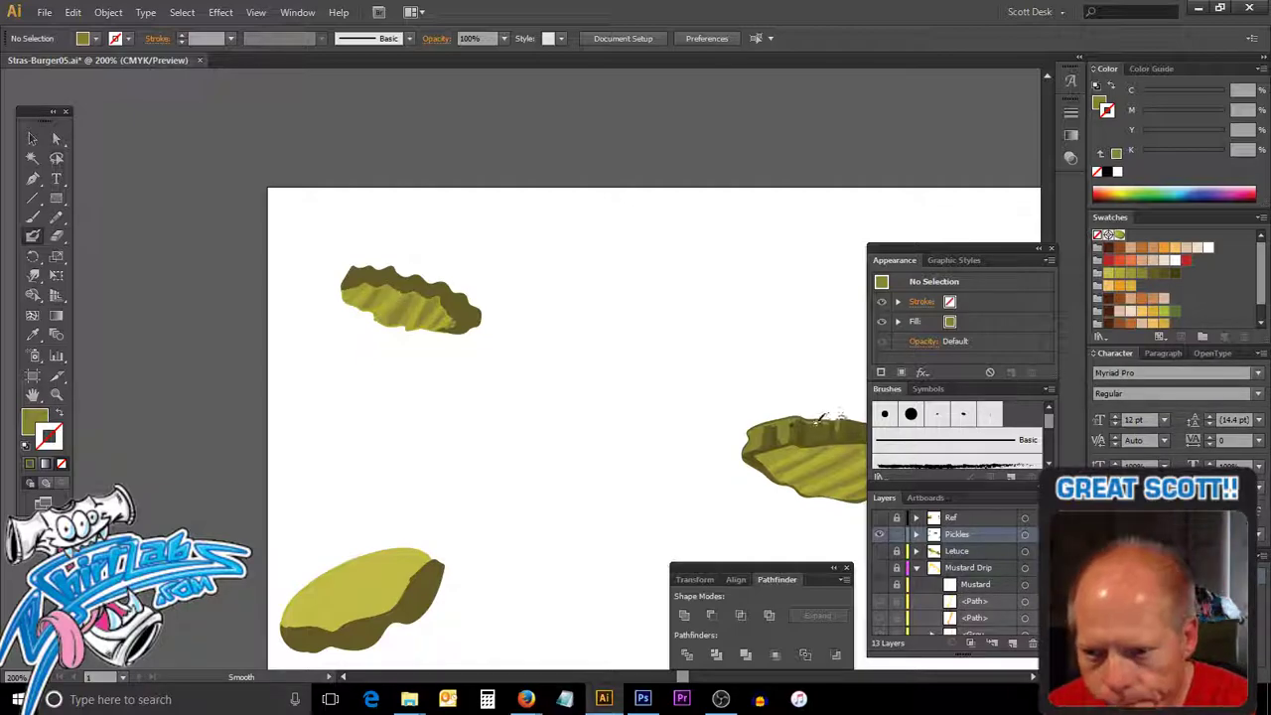
Swap the right pickle rim's fill and stroke, then smooth the top pickle's upper edge.
{"action": "key", "text": "ctrl"}
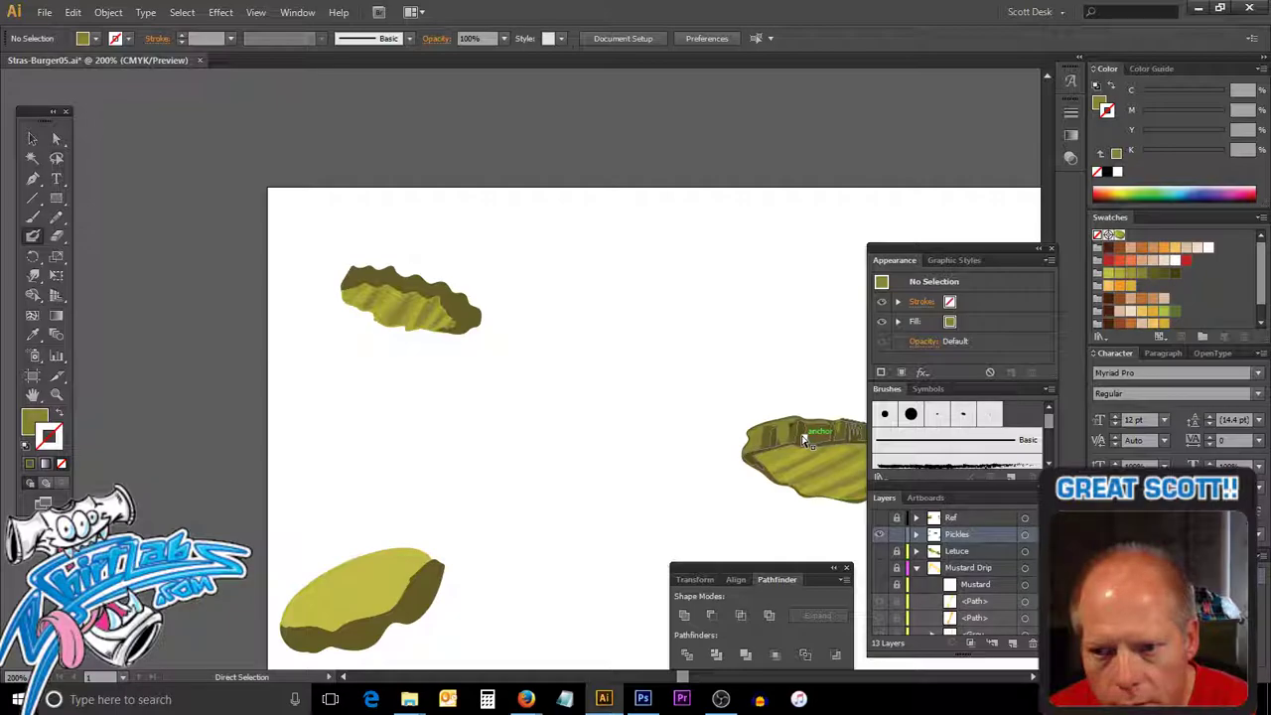
{"action": "left_click", "coordinate": [810, 437], "text": "ctrl"}
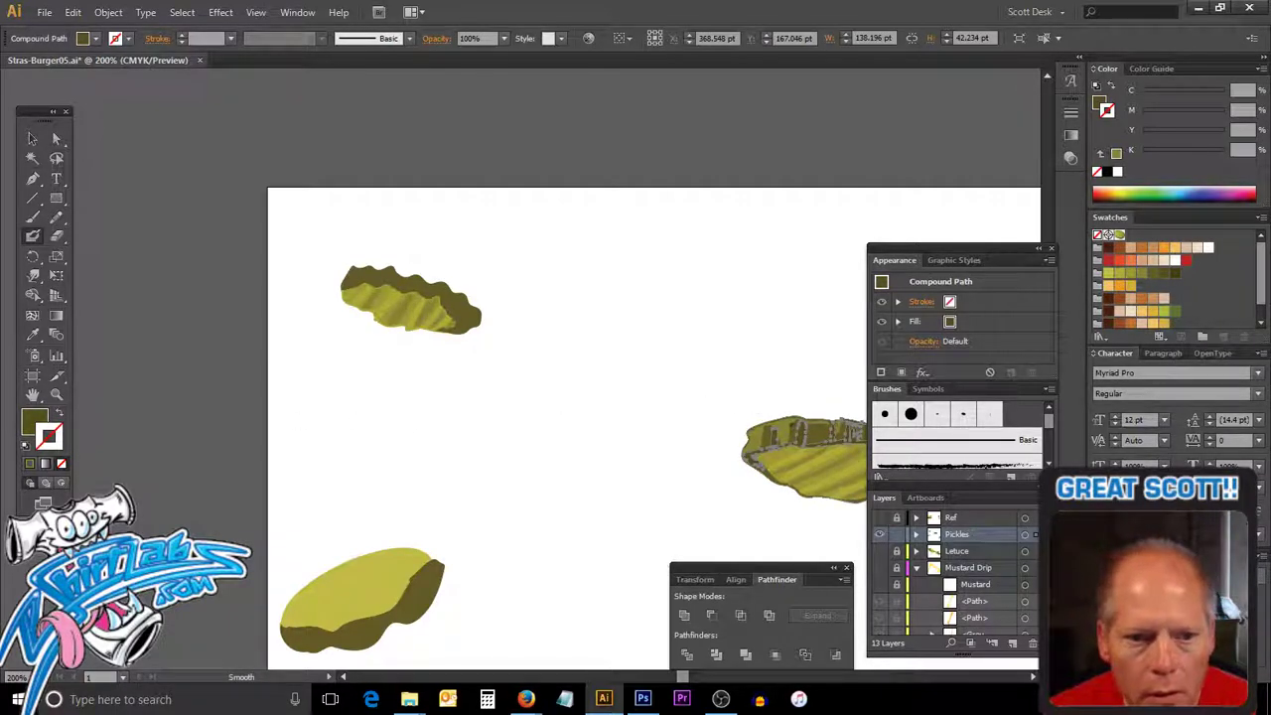
{"action": "left_click", "coordinate": [59, 419]}
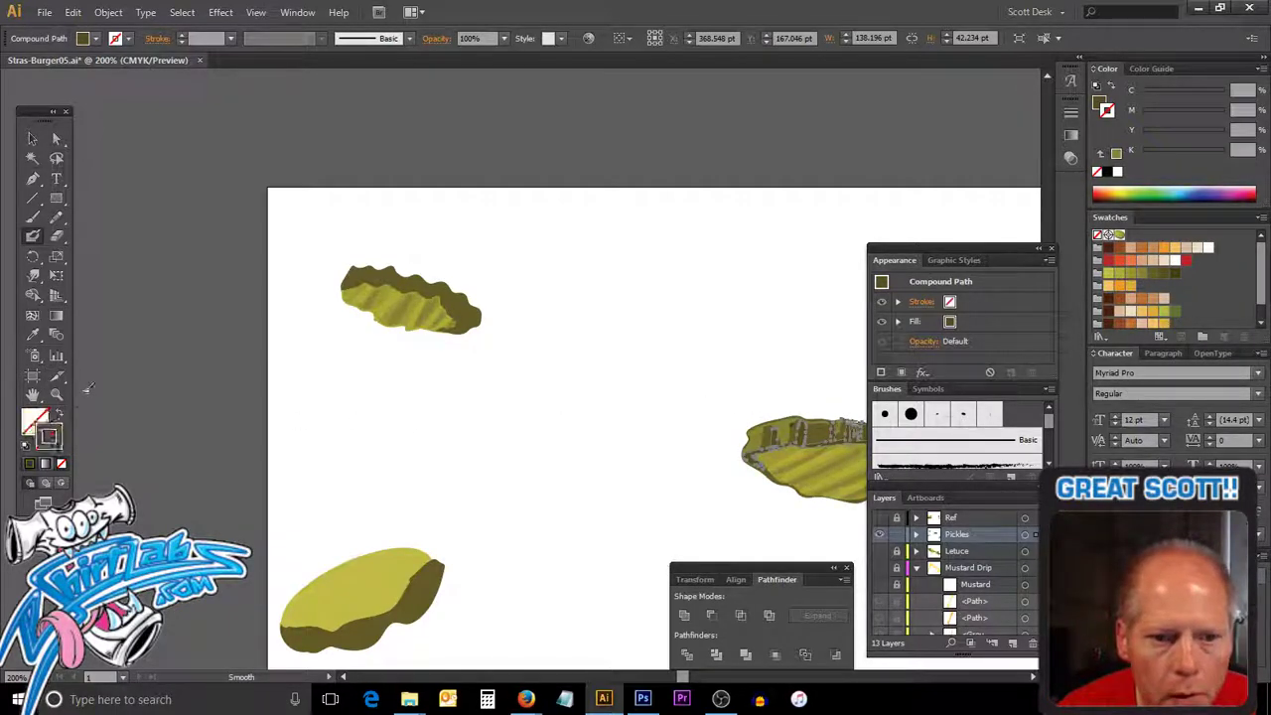
{"action": "left_click_drag", "start_coordinate": [395, 270], "coordinate": [379, 268]}
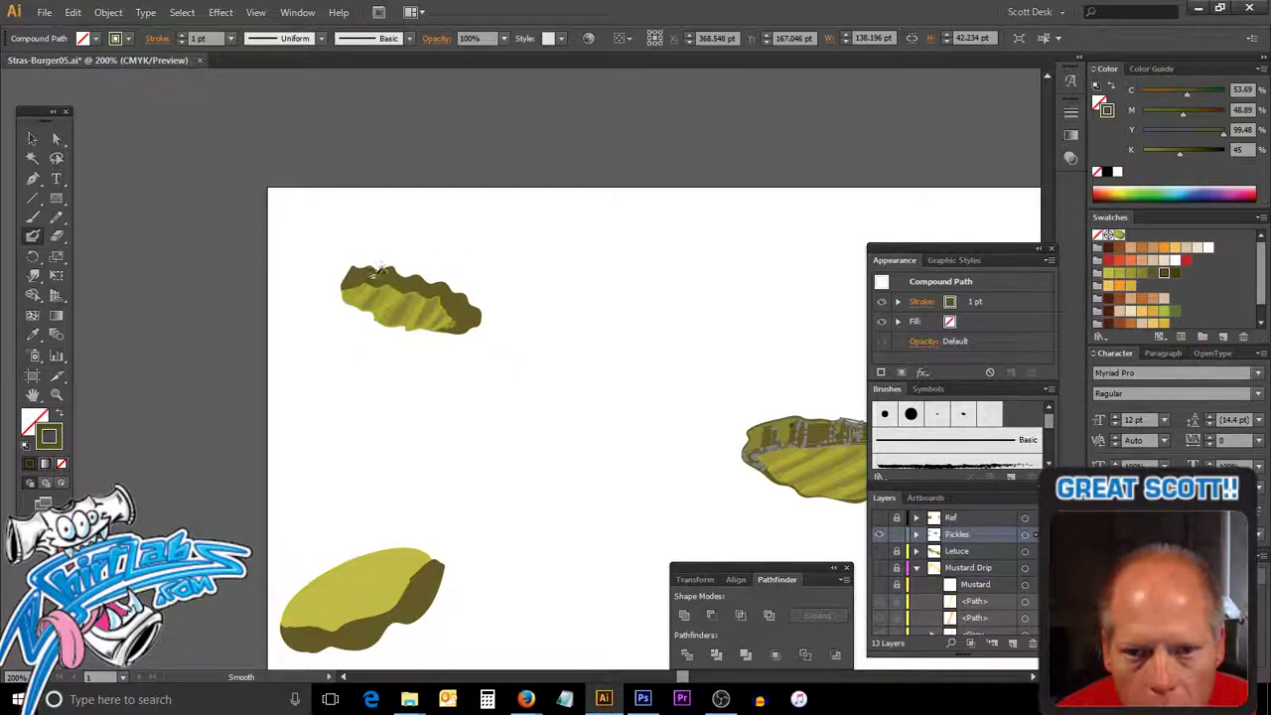
{"action": "key", "text": "ctrl+shift+a"}
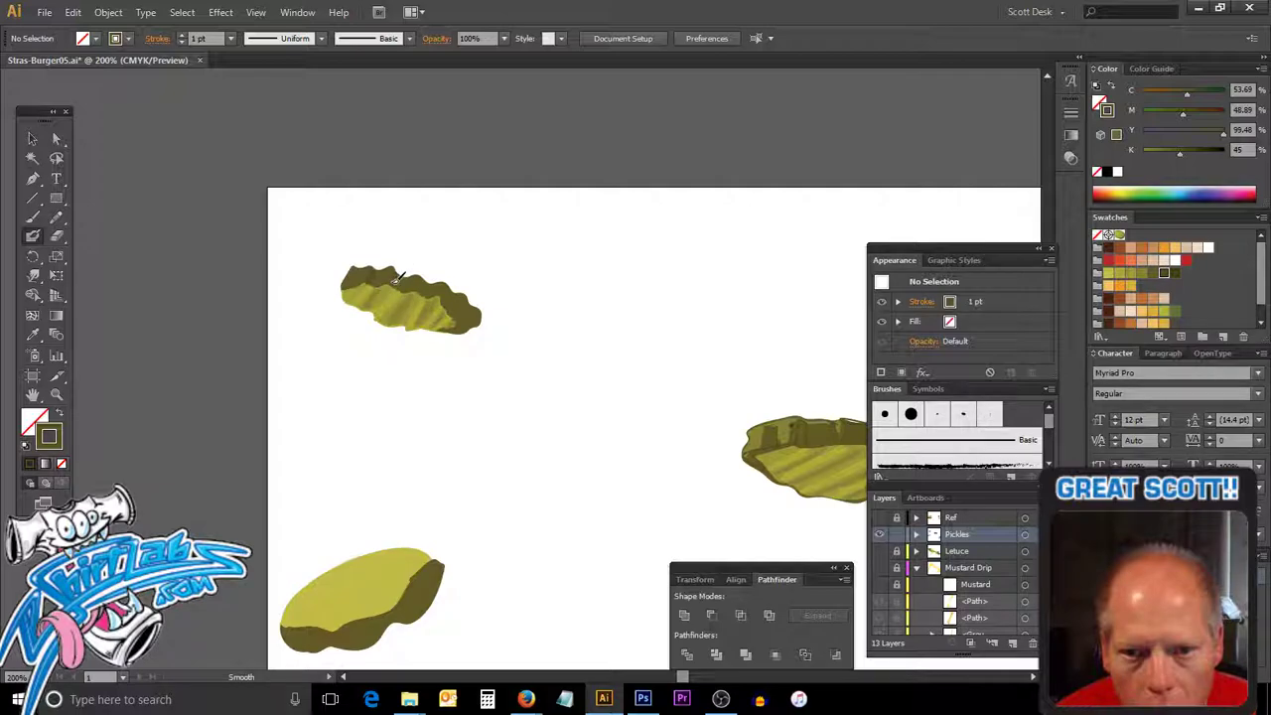
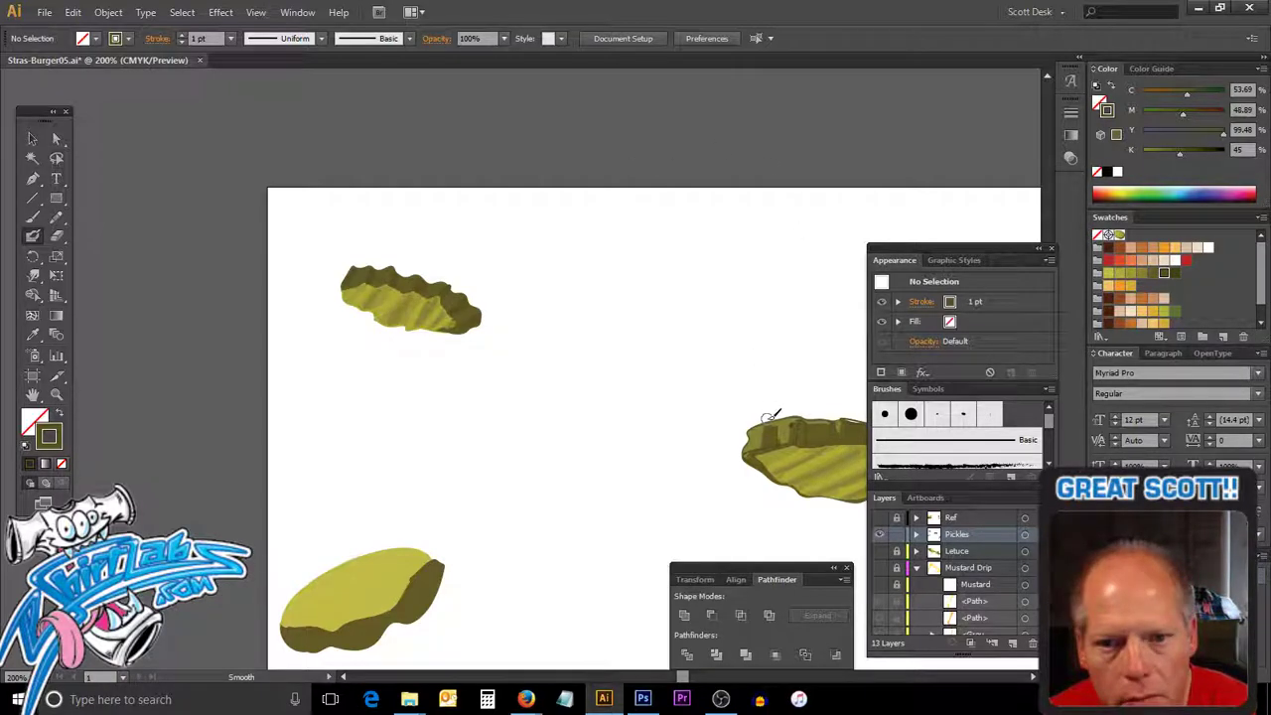
Turn the right pickle's olive shading colour into the stroke colour, then deselect it.
{"action": "key", "text": "ctrl"}
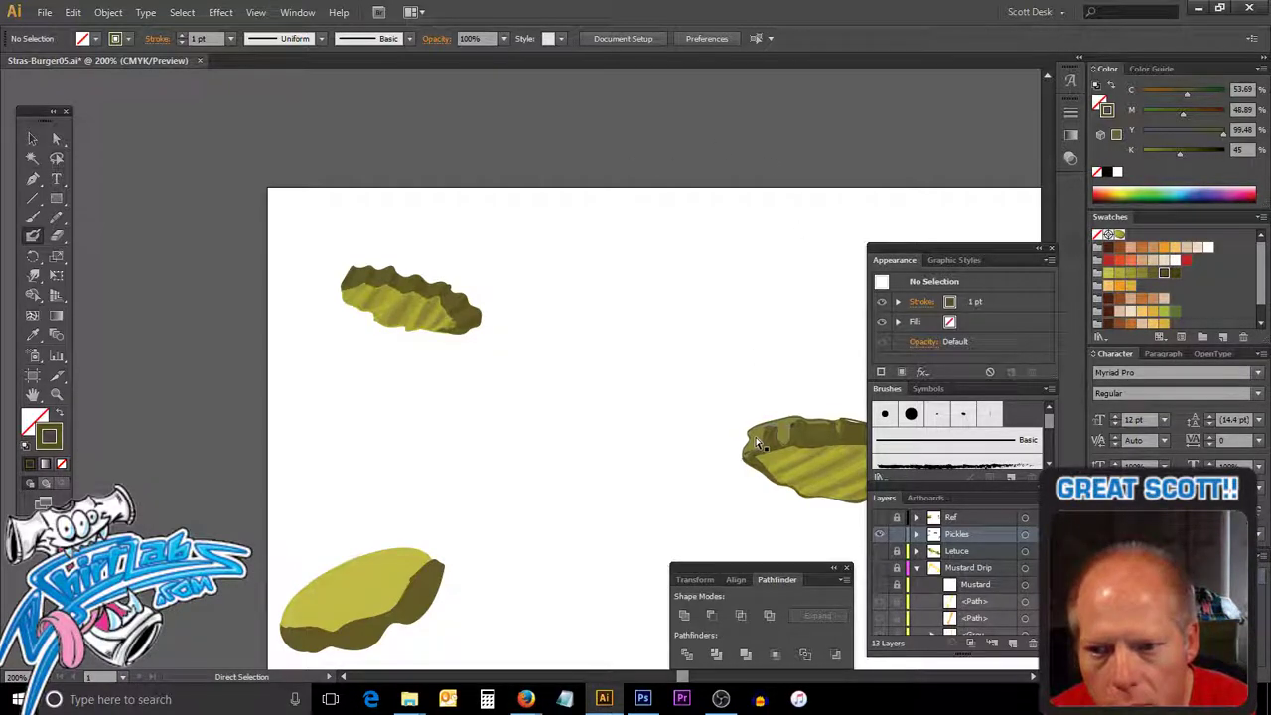
{"action": "left_click", "coordinate": [757, 442], "text": "ctrl"}
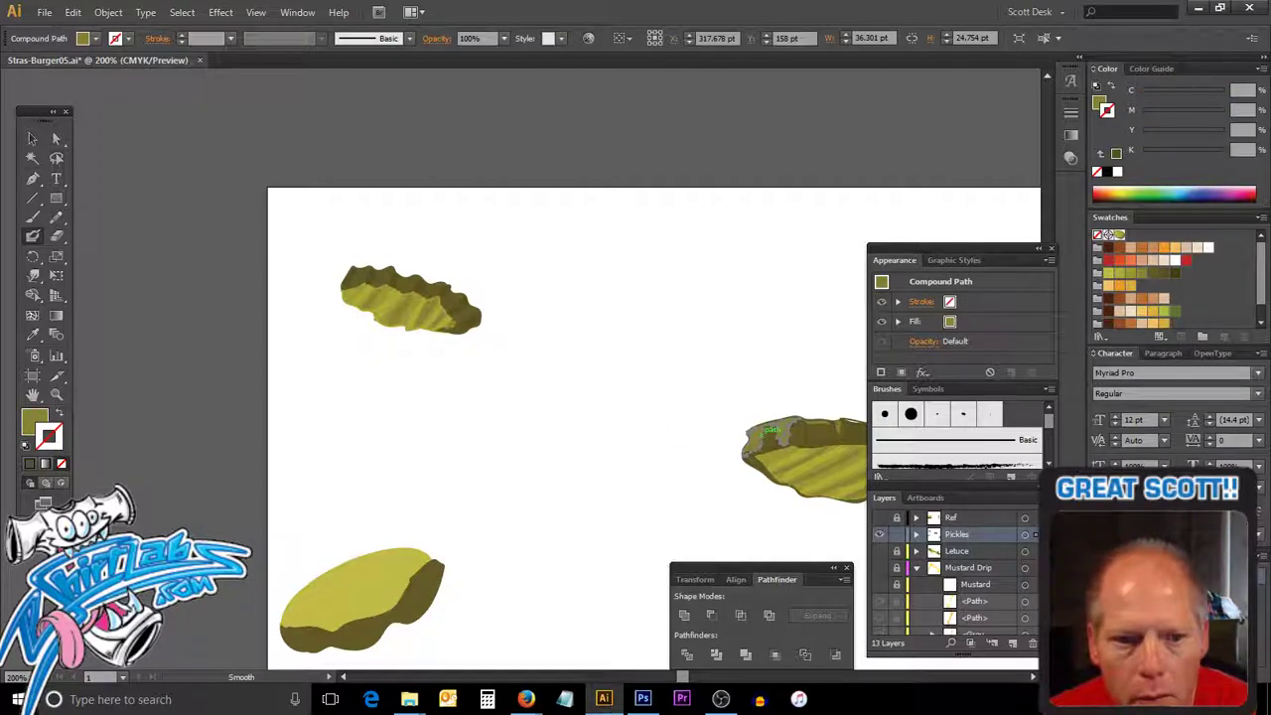
{"action": "key", "text": "shift+x"}
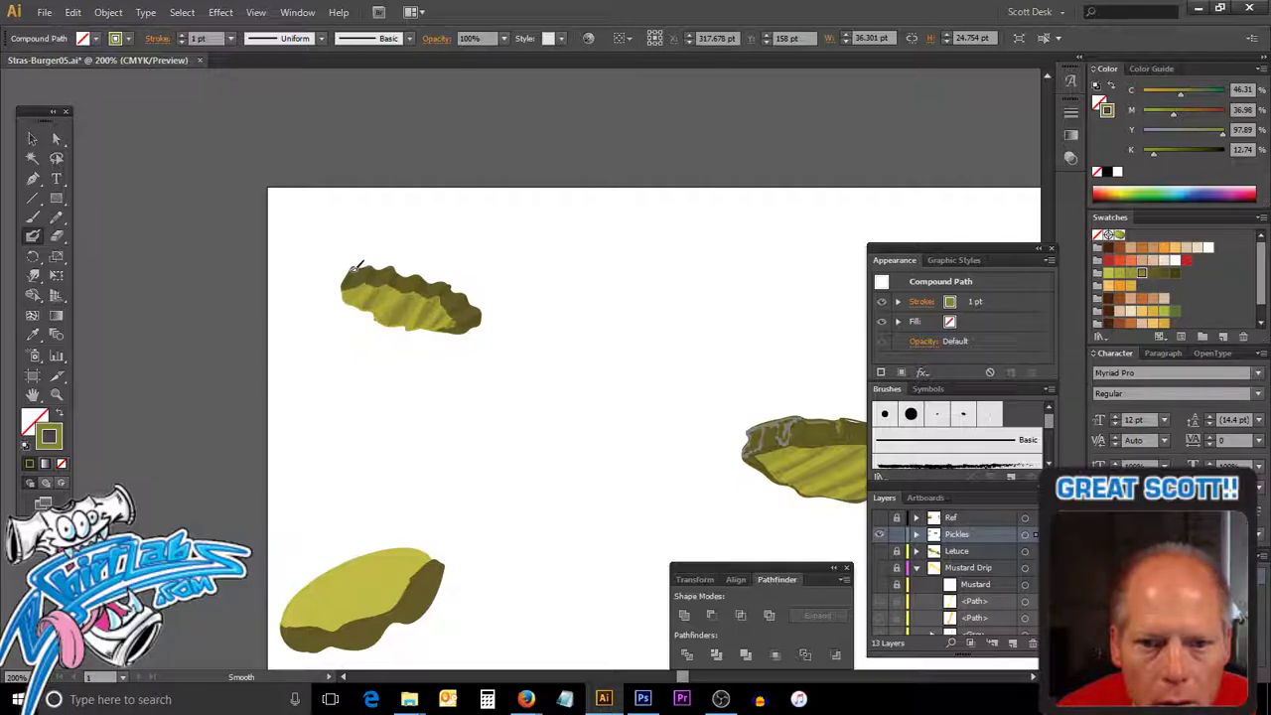
{"action": "left_click", "coordinate": [392, 254], "text": "ctrl"}
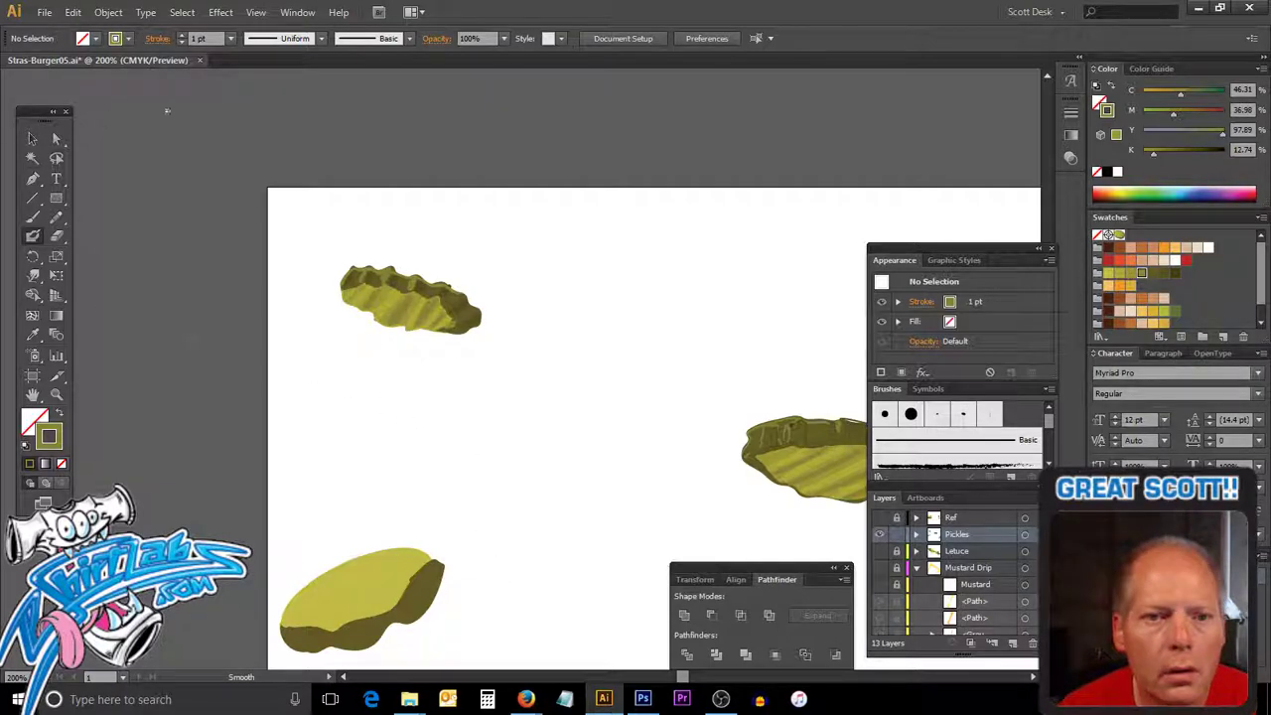
{"action": "left_click", "coordinate": [33, 140]}
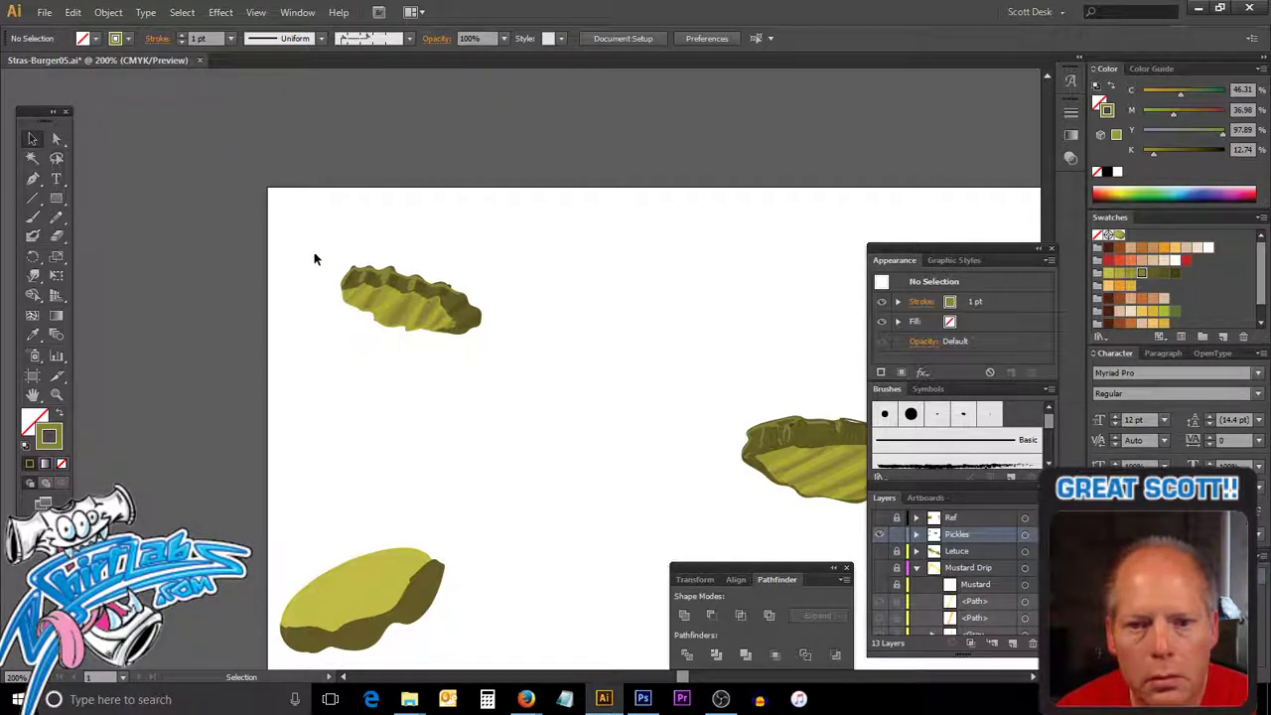
Pan down to the lower pickles and inspect their paths with the selection tools.
{"action": "left_click_drag", "start_coordinate": [324, 266], "coordinate": [504, 340]}
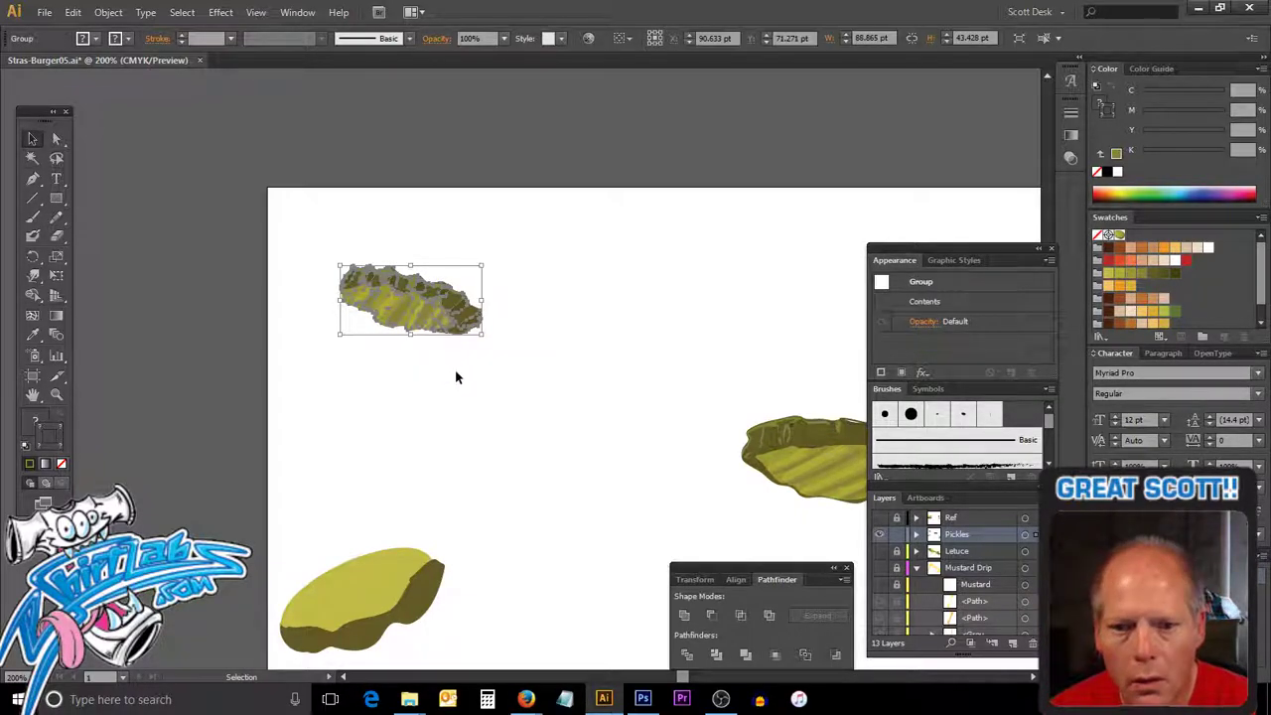
{"action": "left_click", "coordinate": [576, 429]}
{"action": "left_click_drag", "start_coordinate": [508, 434], "coordinate": [456, 248]}
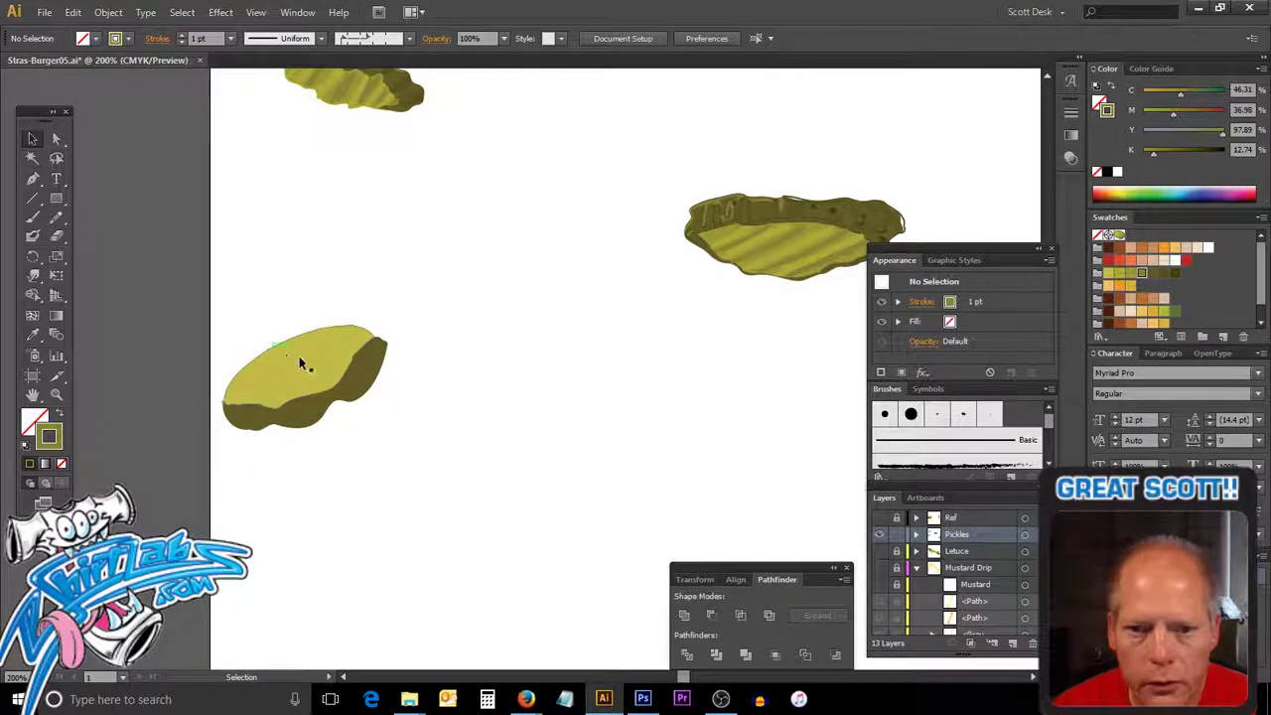
{"action": "left_click", "coordinate": [303, 385]}
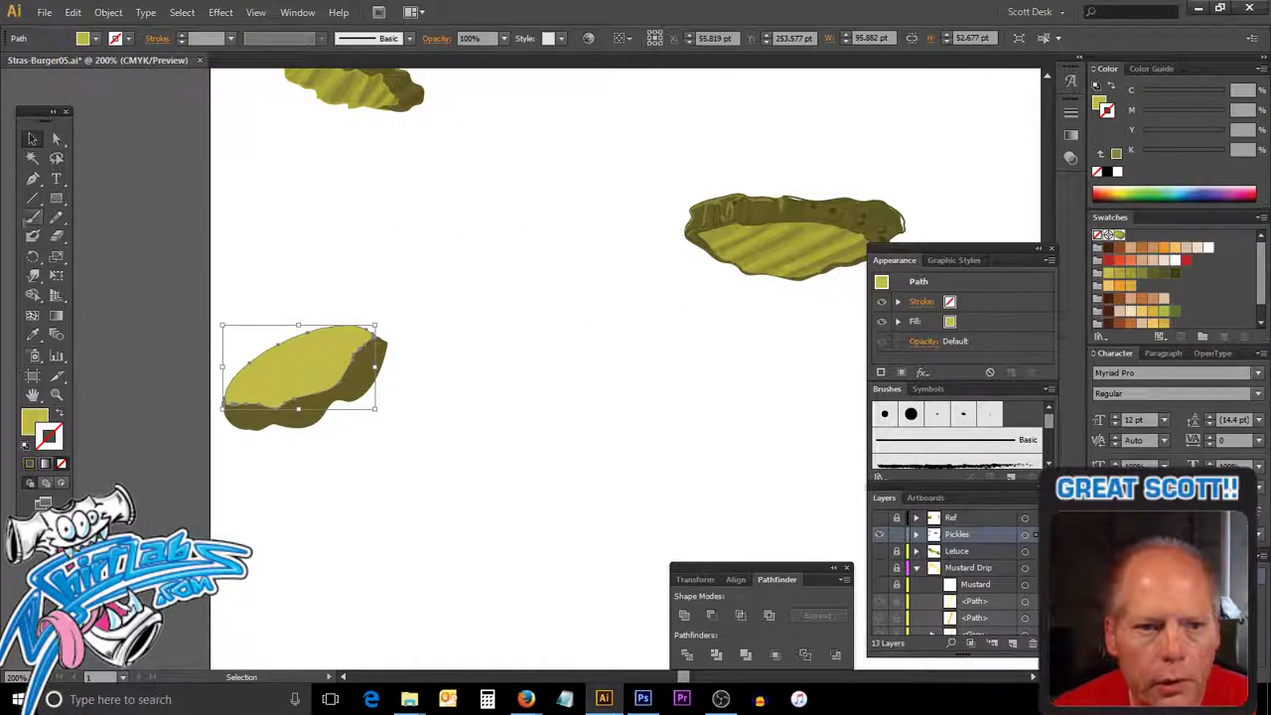
{"action": "left_click", "coordinate": [59, 140]}
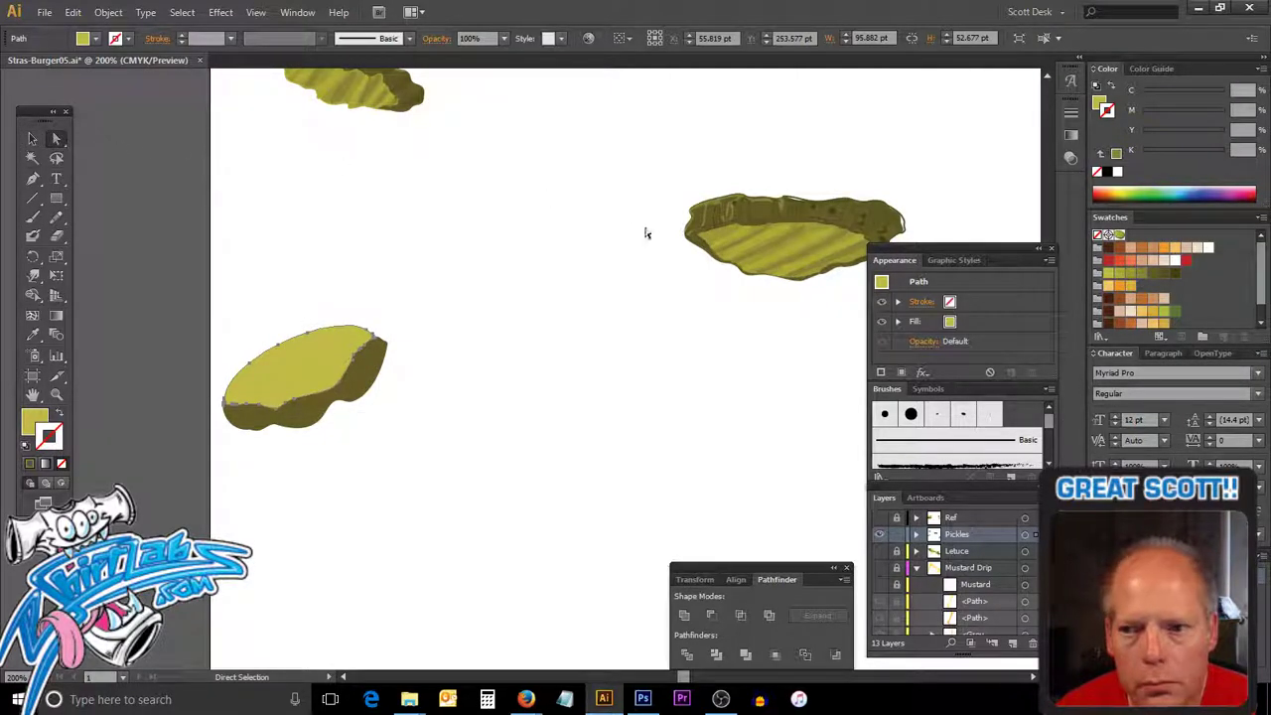
{"action": "left_click", "coordinate": [718, 238]}
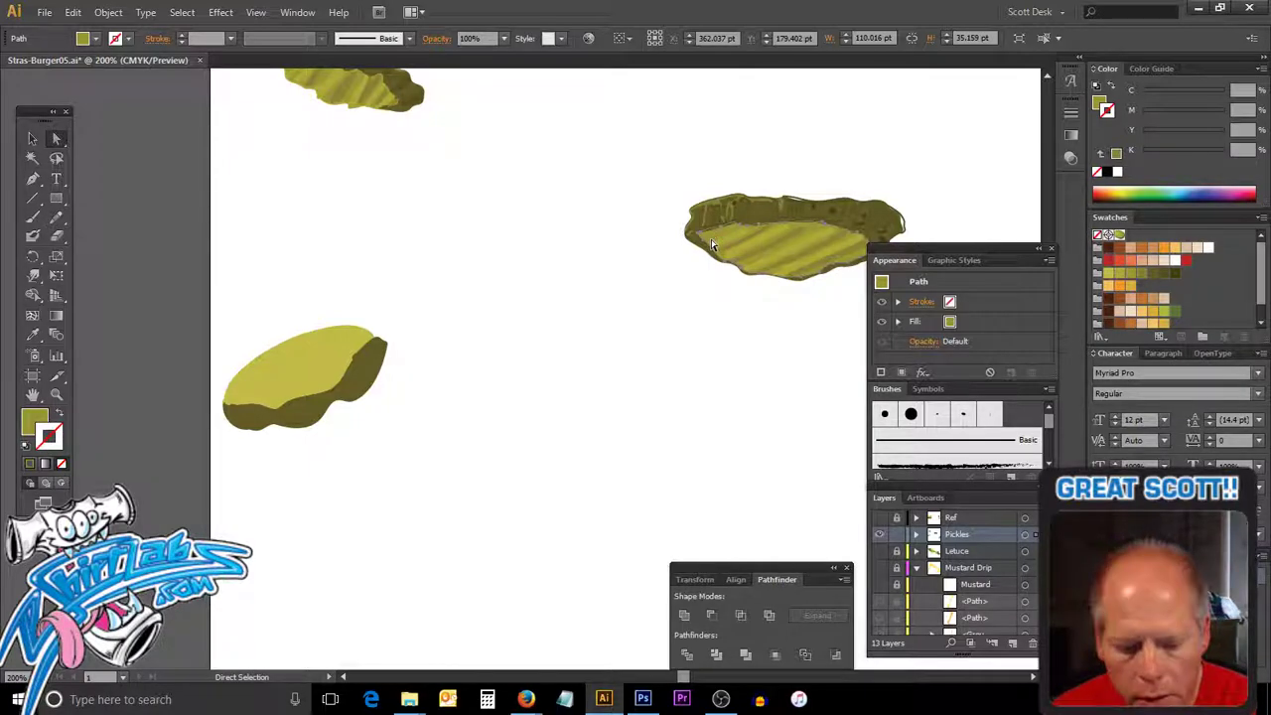
{"action": "left_click", "coordinate": [711, 240], "text": "alt"}
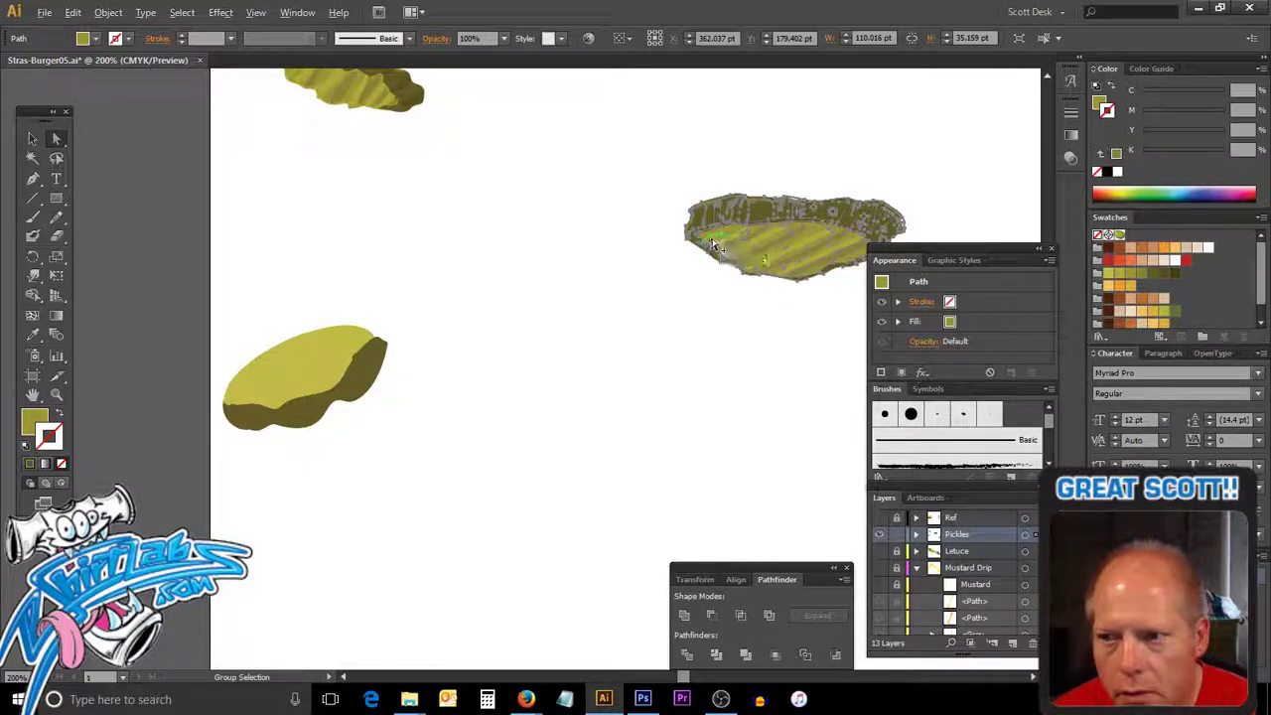
{"action": "left_click", "coordinate": [681, 292]}
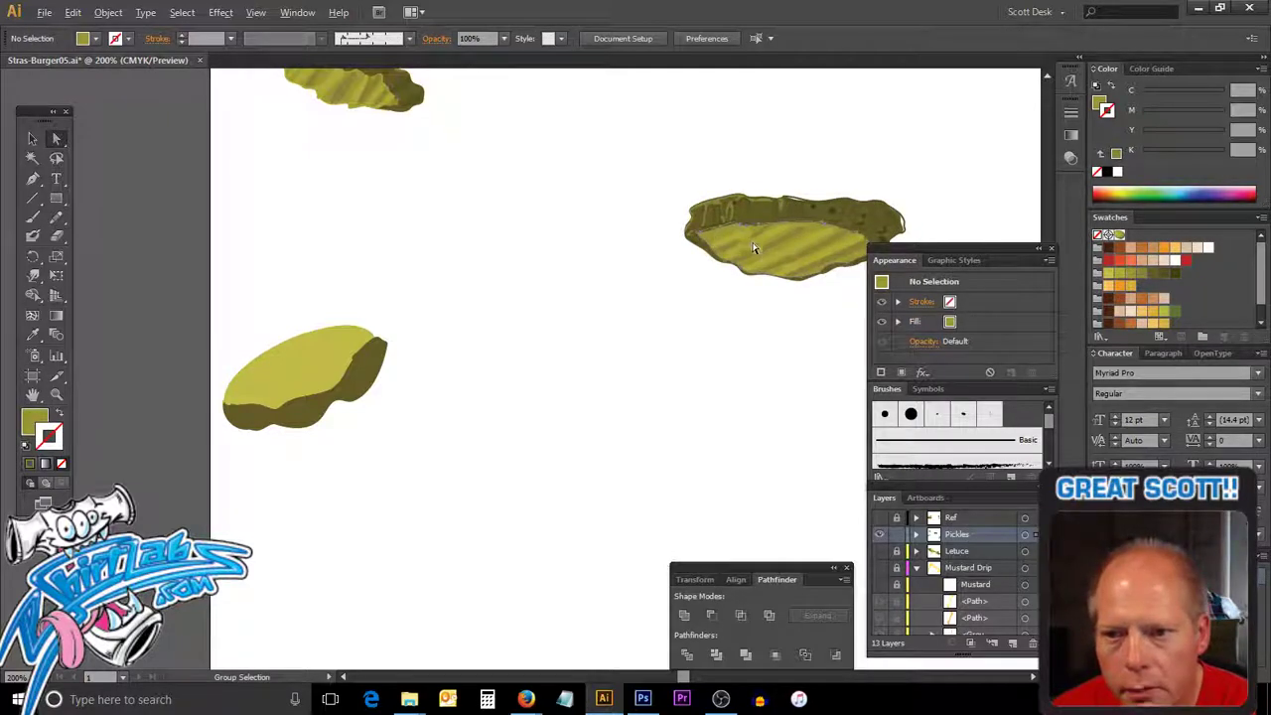
Check a light stripe's fill values, then make yellow-green the stroke with no fill.
{"action": "left_click", "coordinate": [763, 254]}
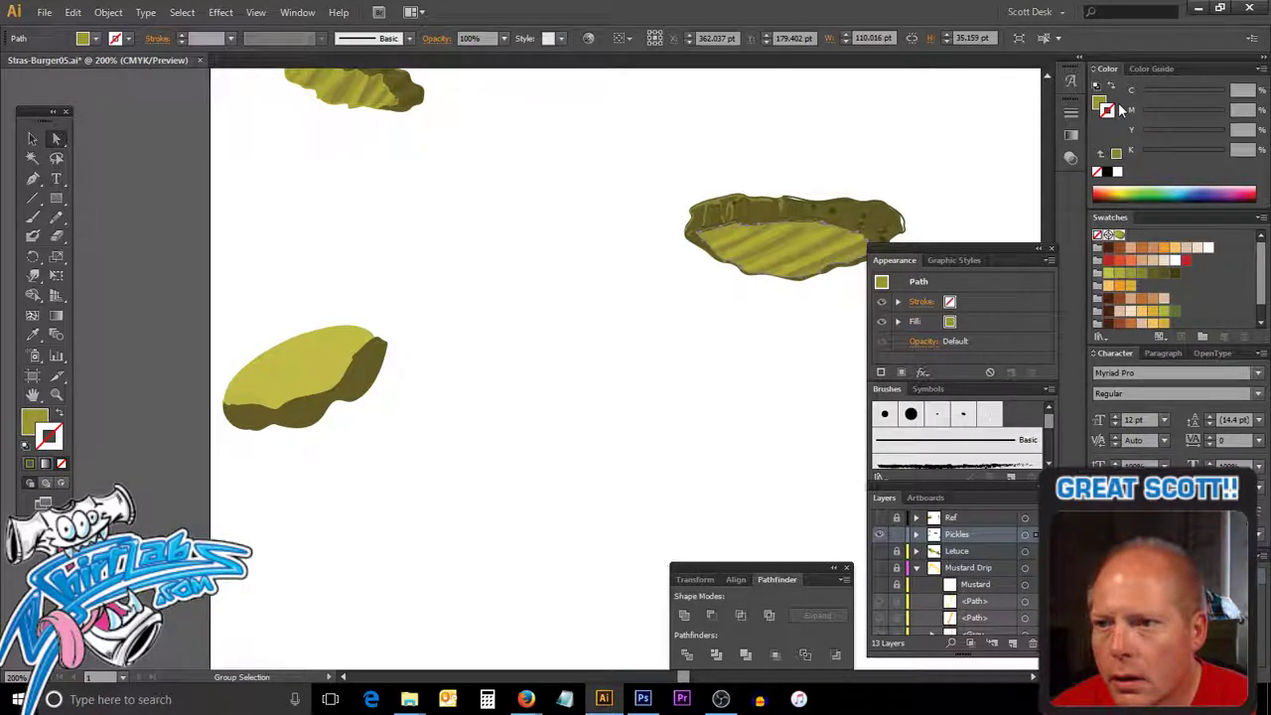
{"action": "left_click", "coordinate": [1100, 103]}
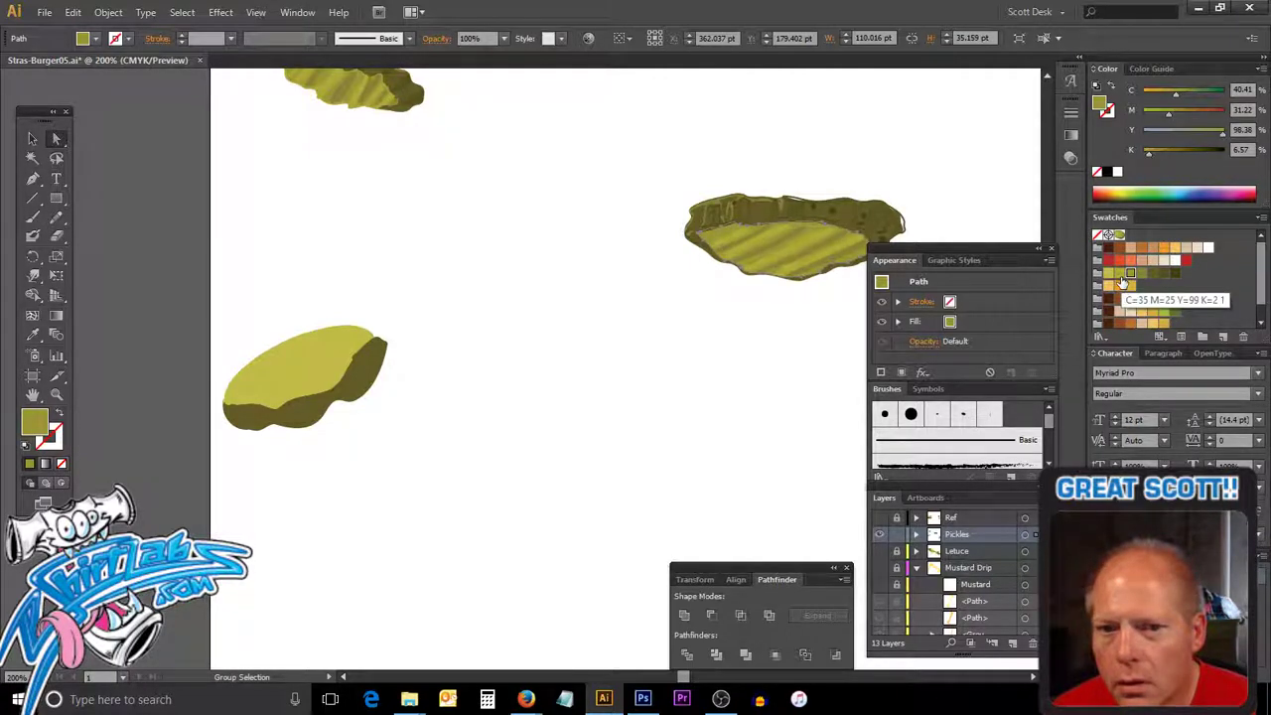
{"action": "left_click", "coordinate": [430, 333]}
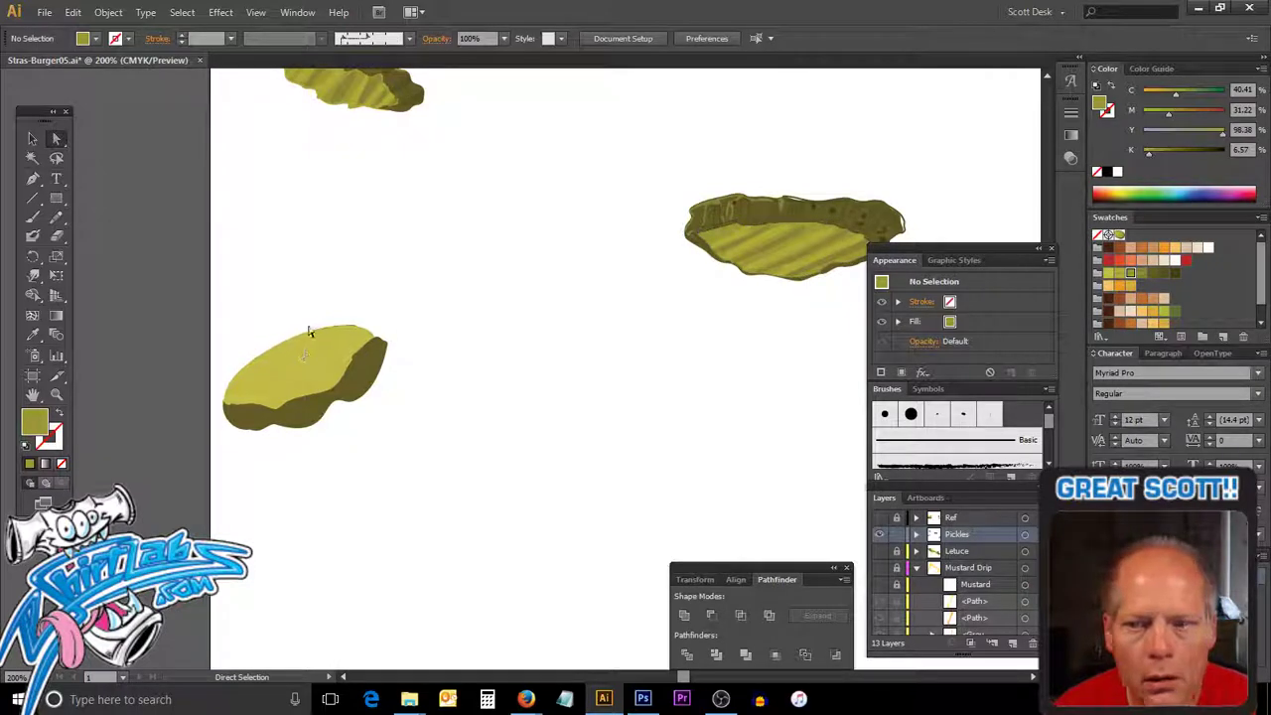
{"action": "left_click", "coordinate": [1120, 274]}
{"action": "left_click", "coordinate": [60, 416]}
{"action": "left_click", "coordinate": [61, 417]}
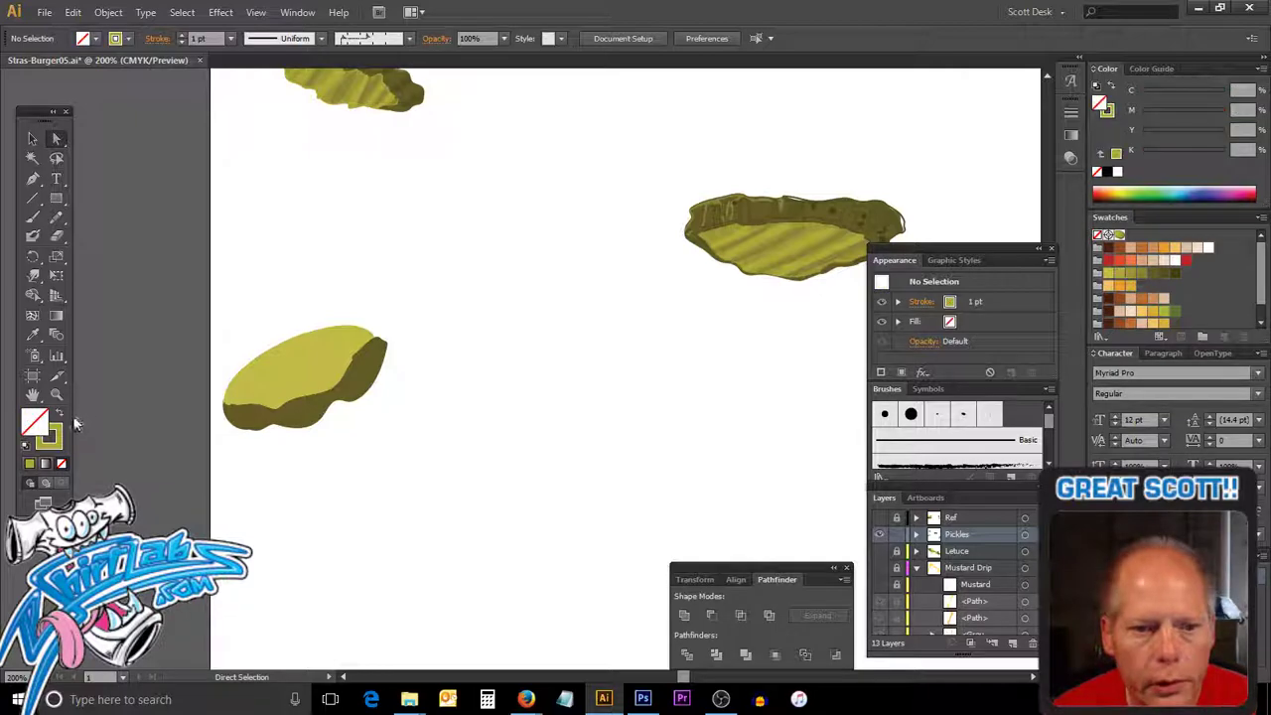
Try deleting and brushing on the lower-left pickle, undoing both unwanted changes.
{"action": "left_click", "coordinate": [32, 235]}
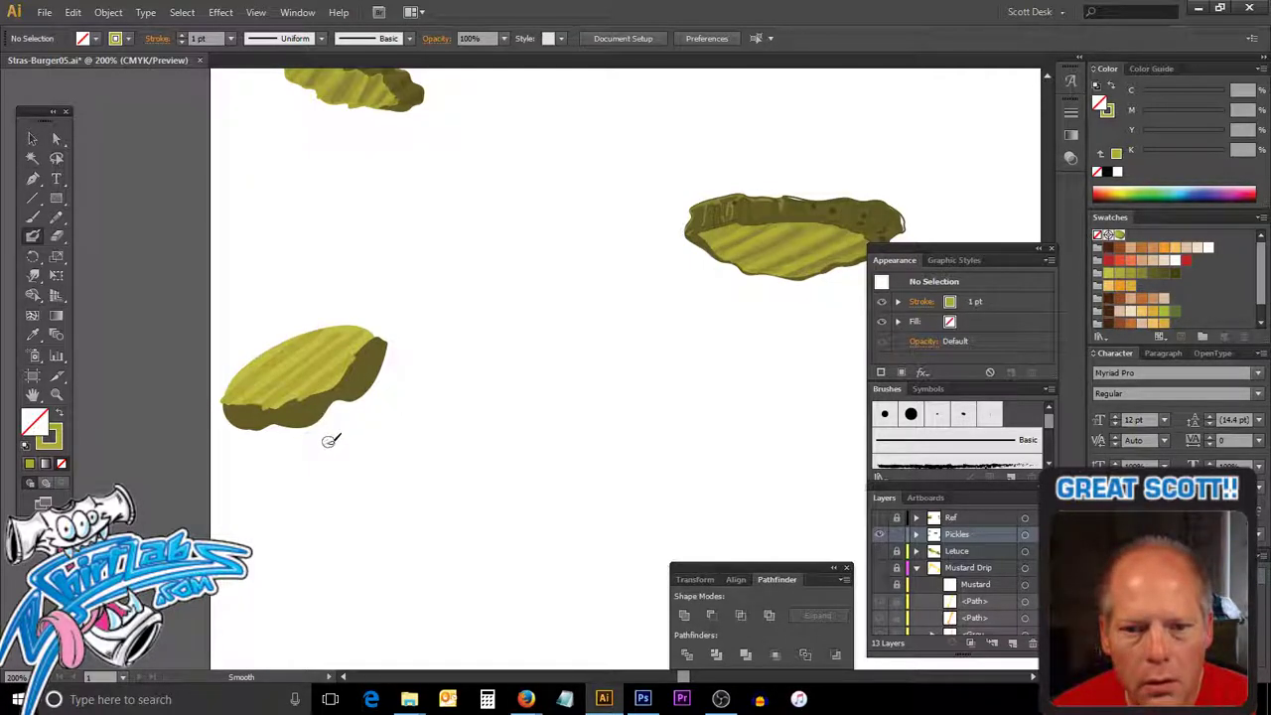
{"action": "key", "text": "ctrl"}
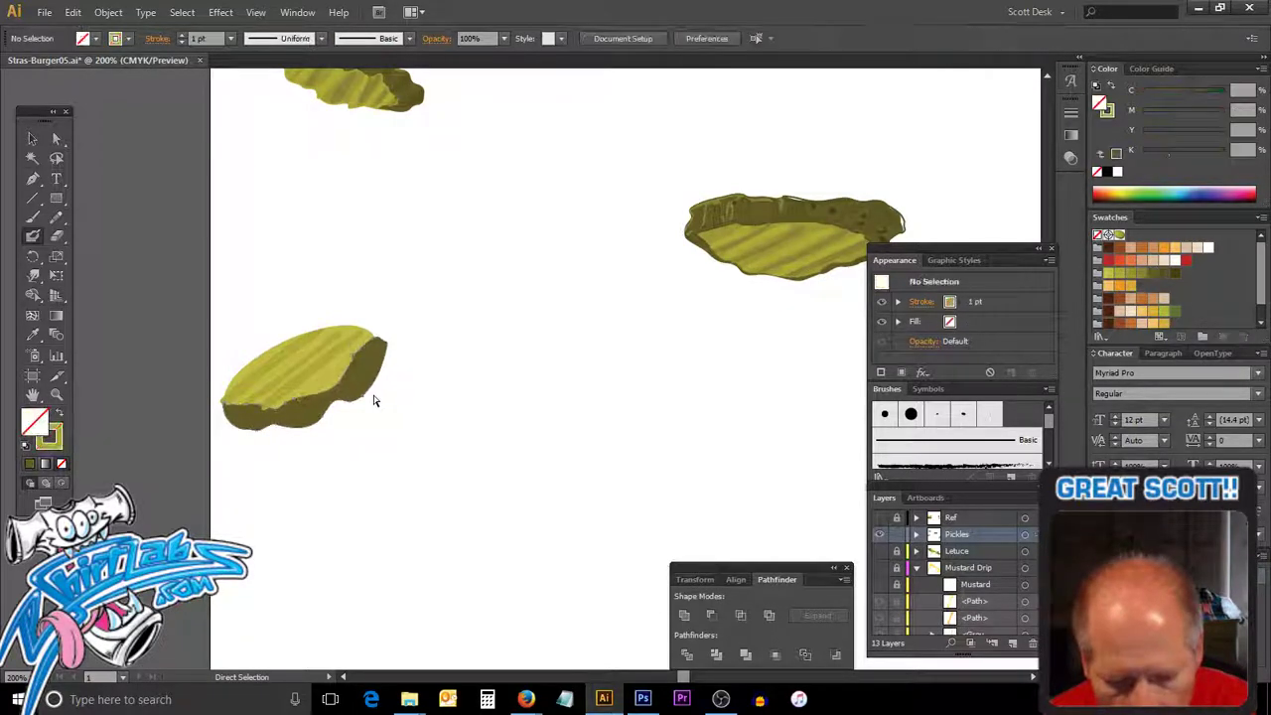
{"action": "left_click", "coordinate": [374, 398]}
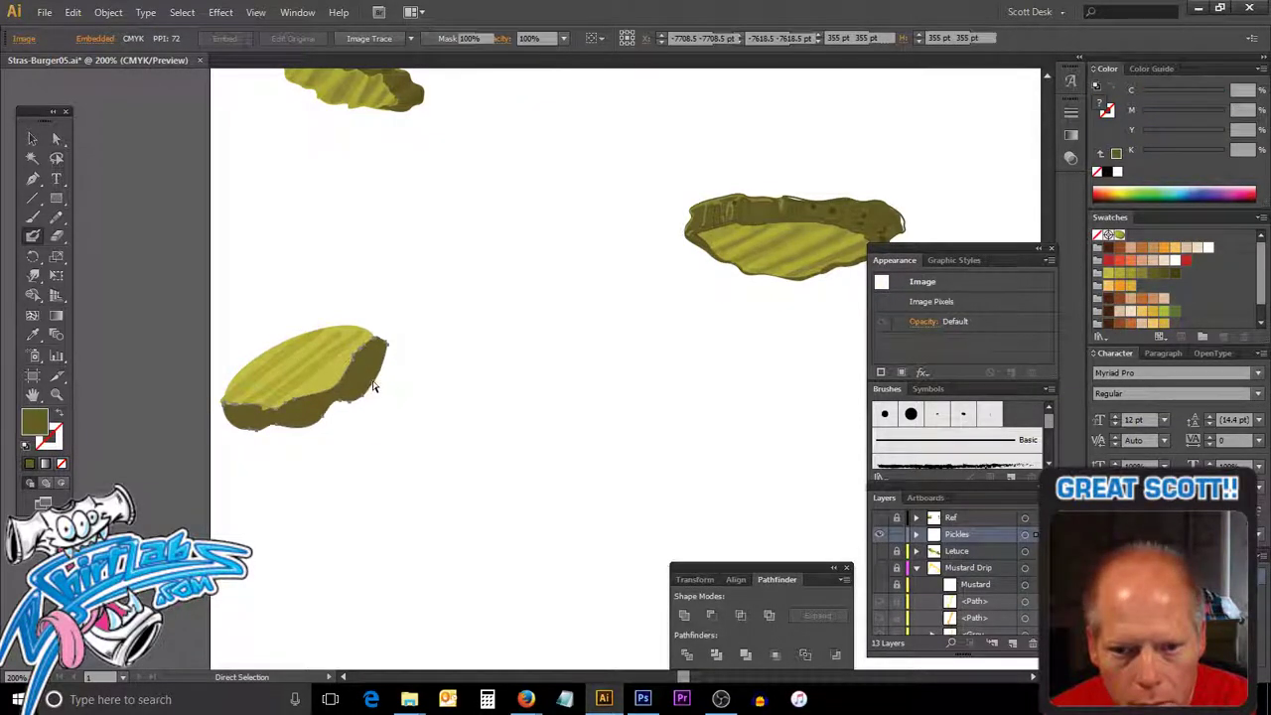
{"action": "key", "text": "Delete"}
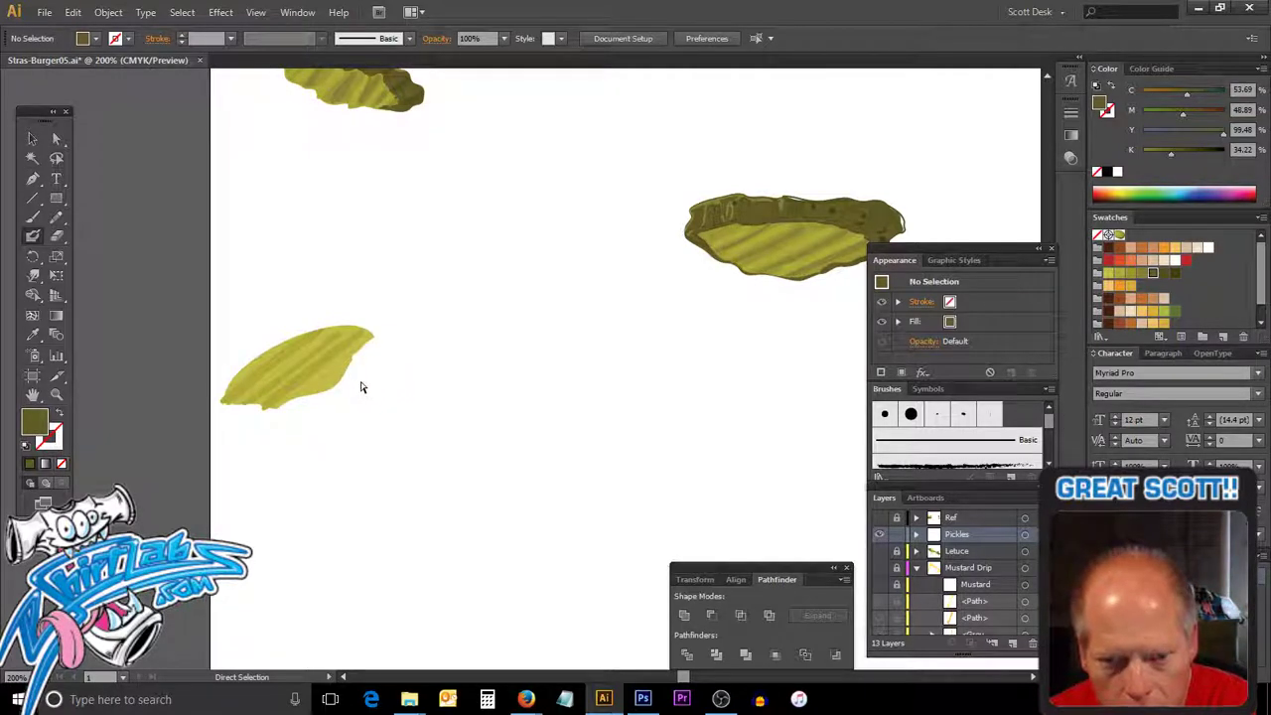
{"action": "key", "text": "ctrl+z"}
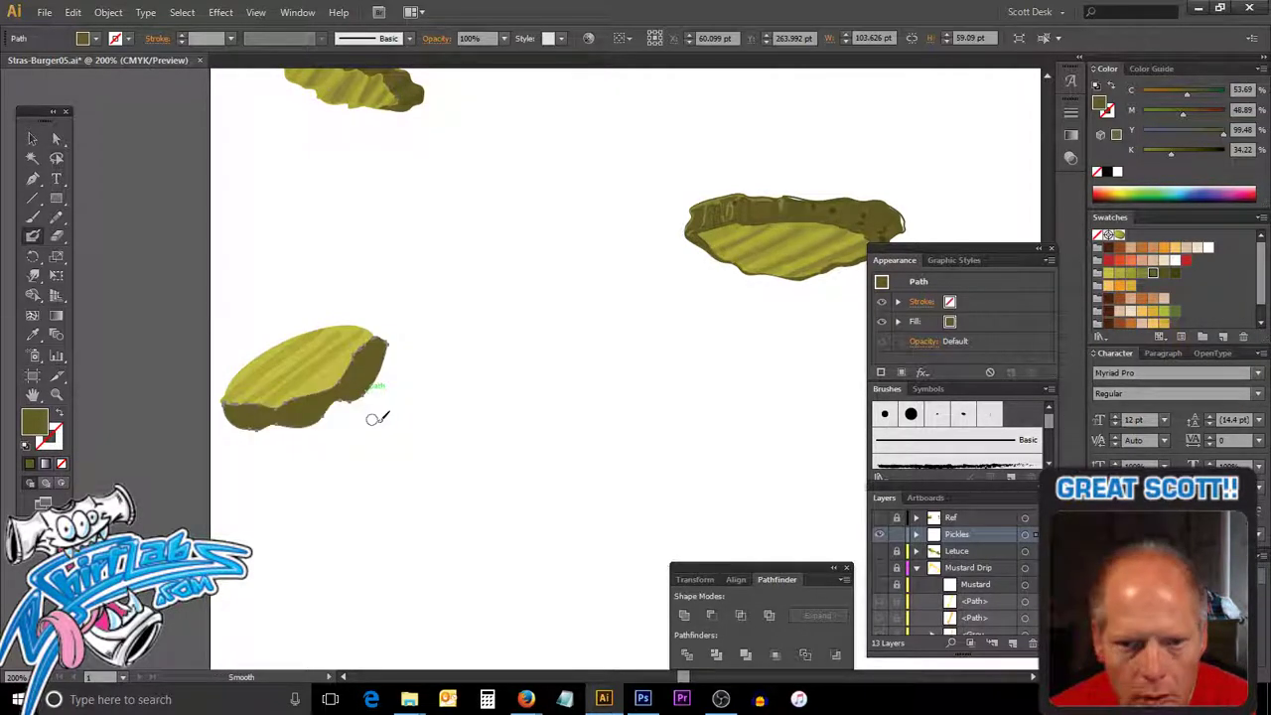
{"action": "key", "text": "ctrl+shift+a"}
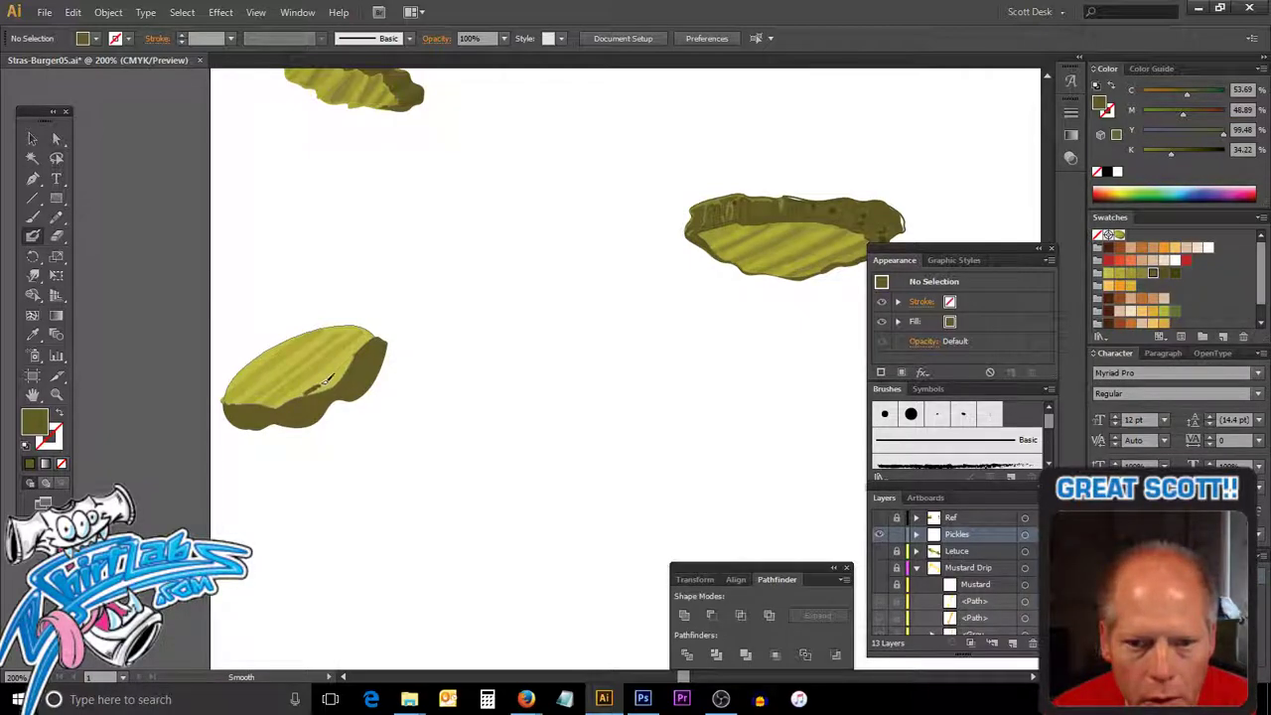
{"action": "left_click_drag", "start_coordinate": [325, 380], "coordinate": [344, 365]}
{"action": "key", "text": "ctrl+z"}
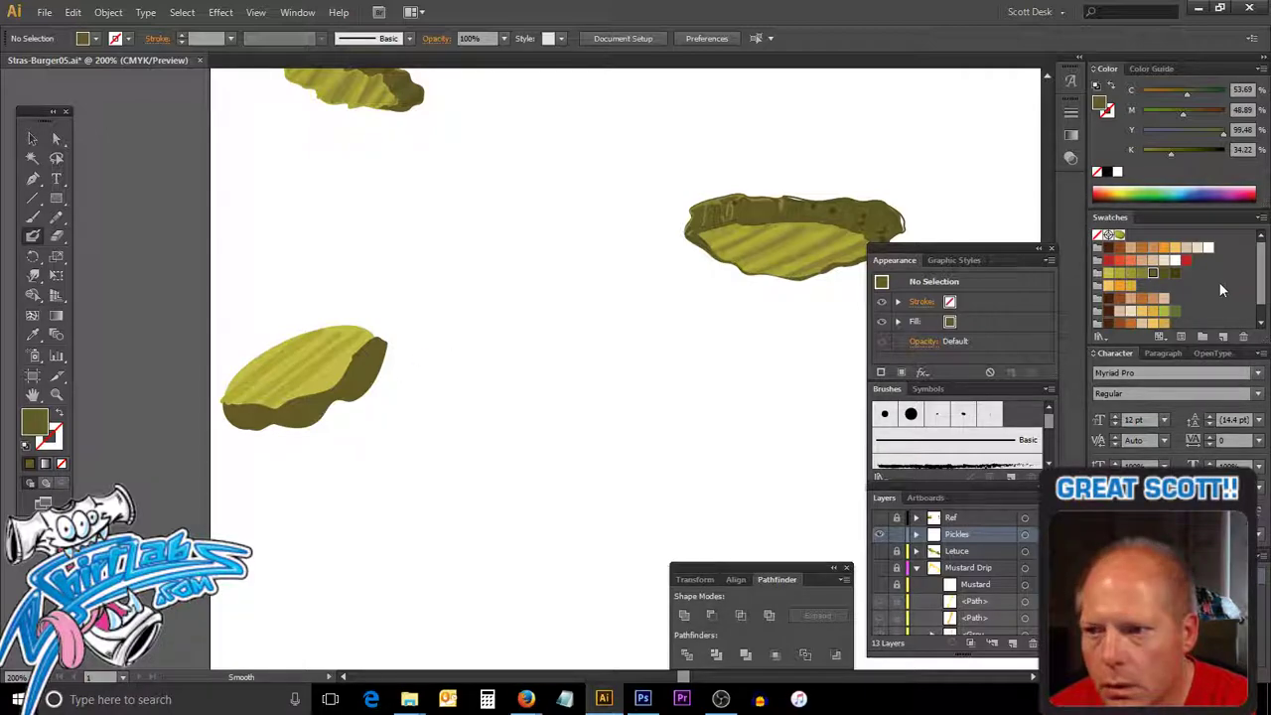
Make a lighter yellow-green the stroke and select the lower-left pickle's light top path.
{"action": "left_click", "coordinate": [1120, 276]}
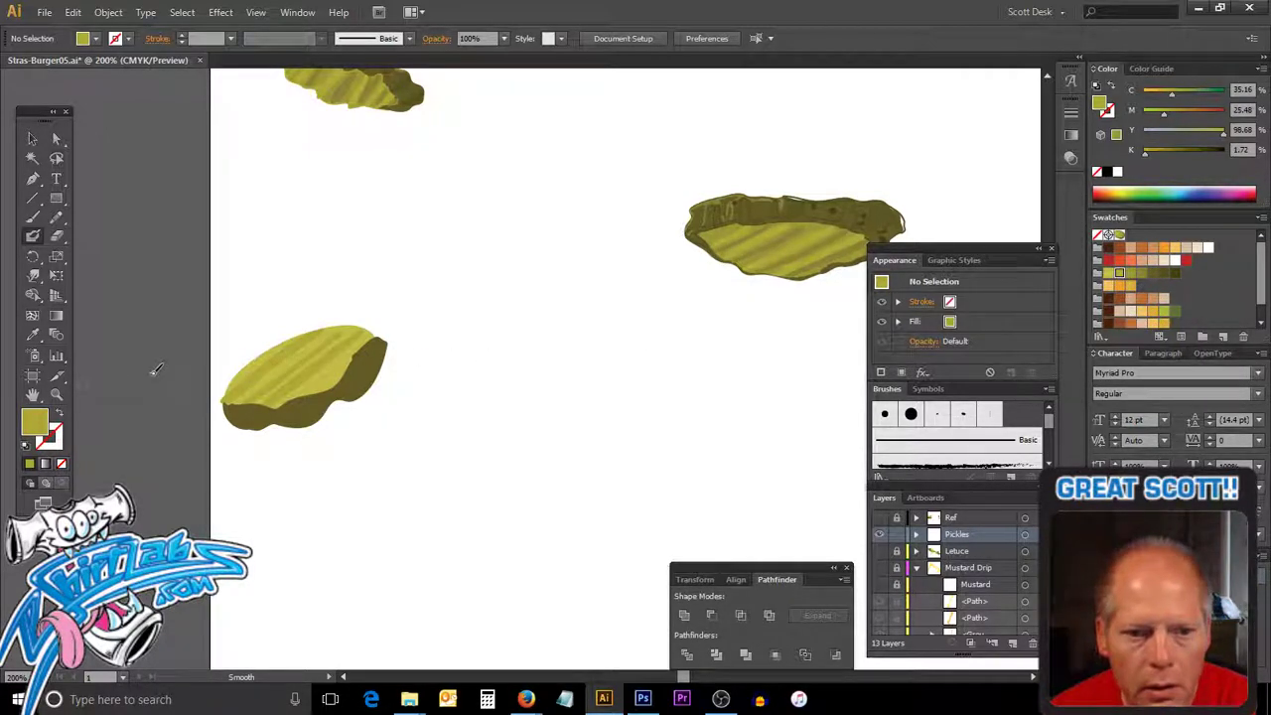
{"action": "left_click", "coordinate": [58, 409]}
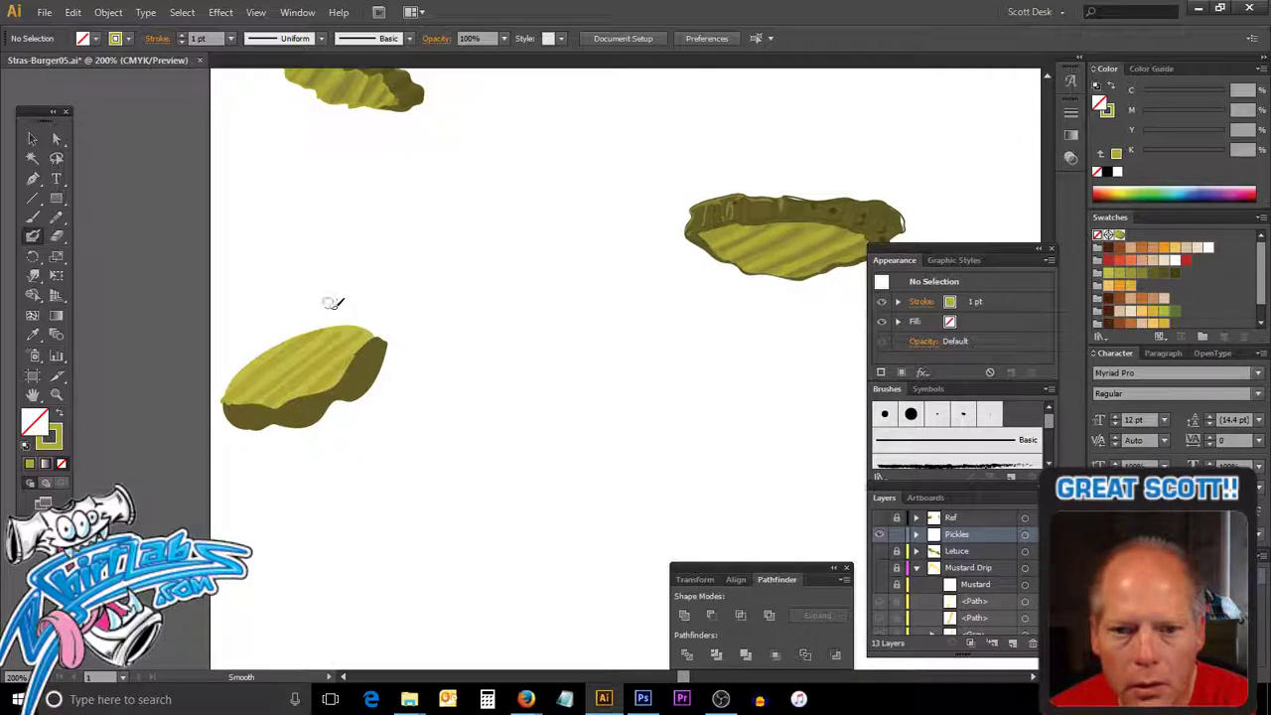
{"action": "key", "text": "ctrl"}
{"action": "left_click", "coordinate": [350, 334], "text": "ctrl"}
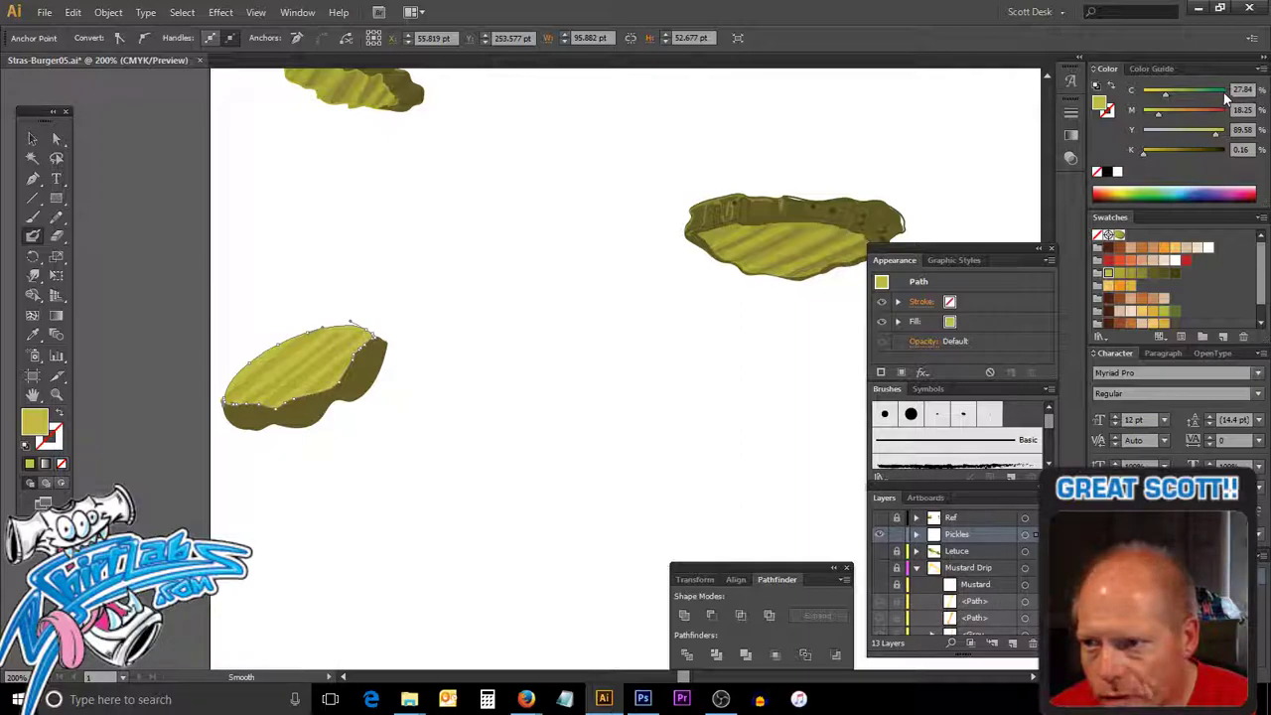
Set the pickle top's fill to C 15, M 10, Y 45, then deselect it.
{"action": "left_click", "coordinate": [1238, 90]}
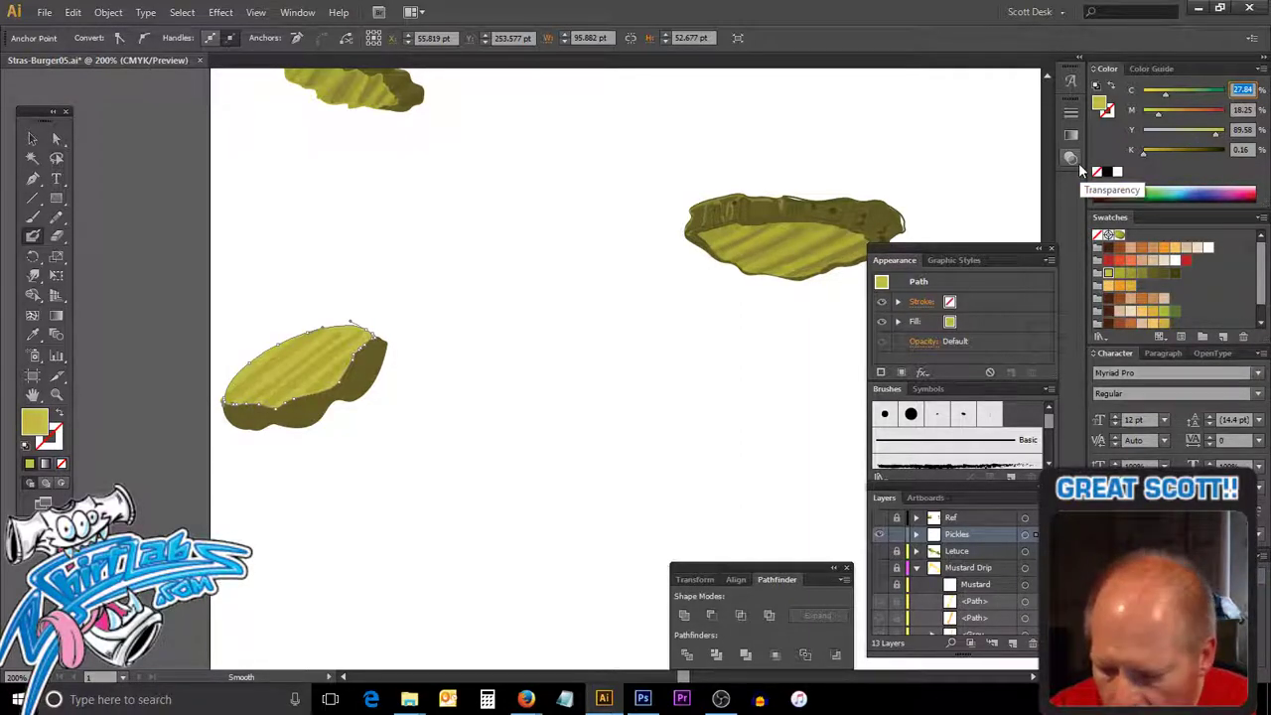
{"action": "type", "text": "15"}
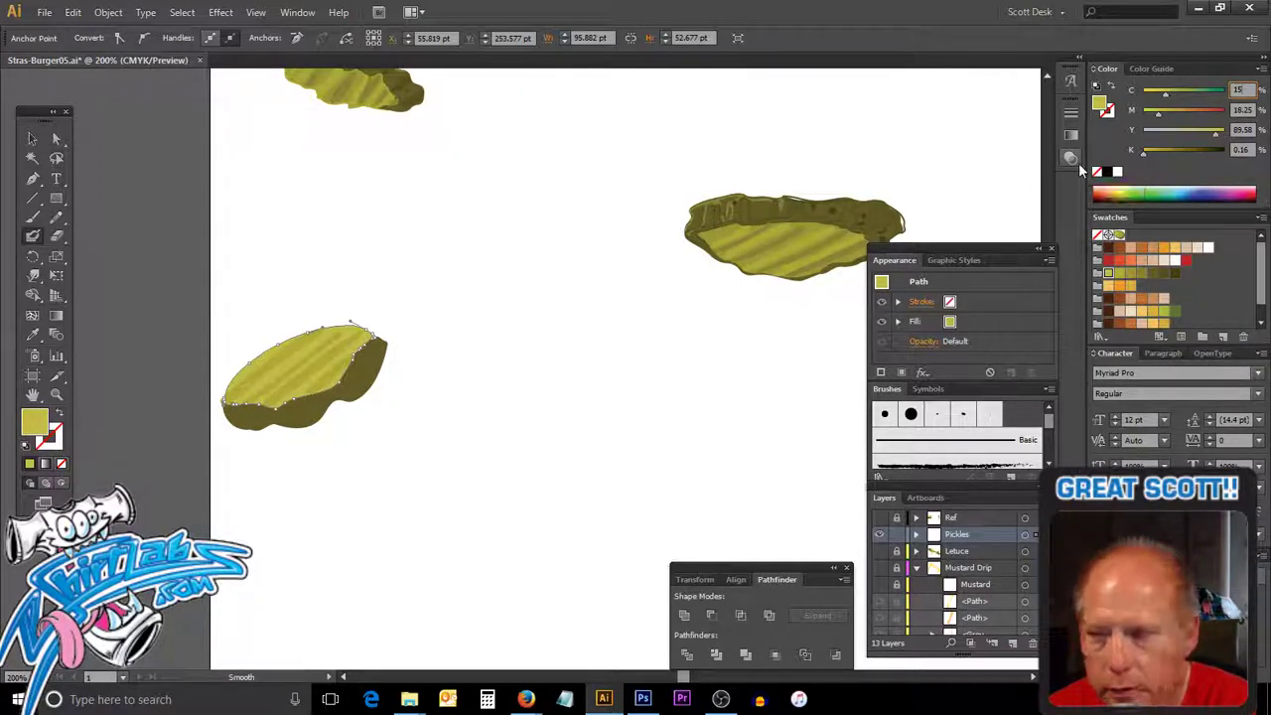
{"action": "key", "text": "Tab"}
{"action": "type", "text": "10"}
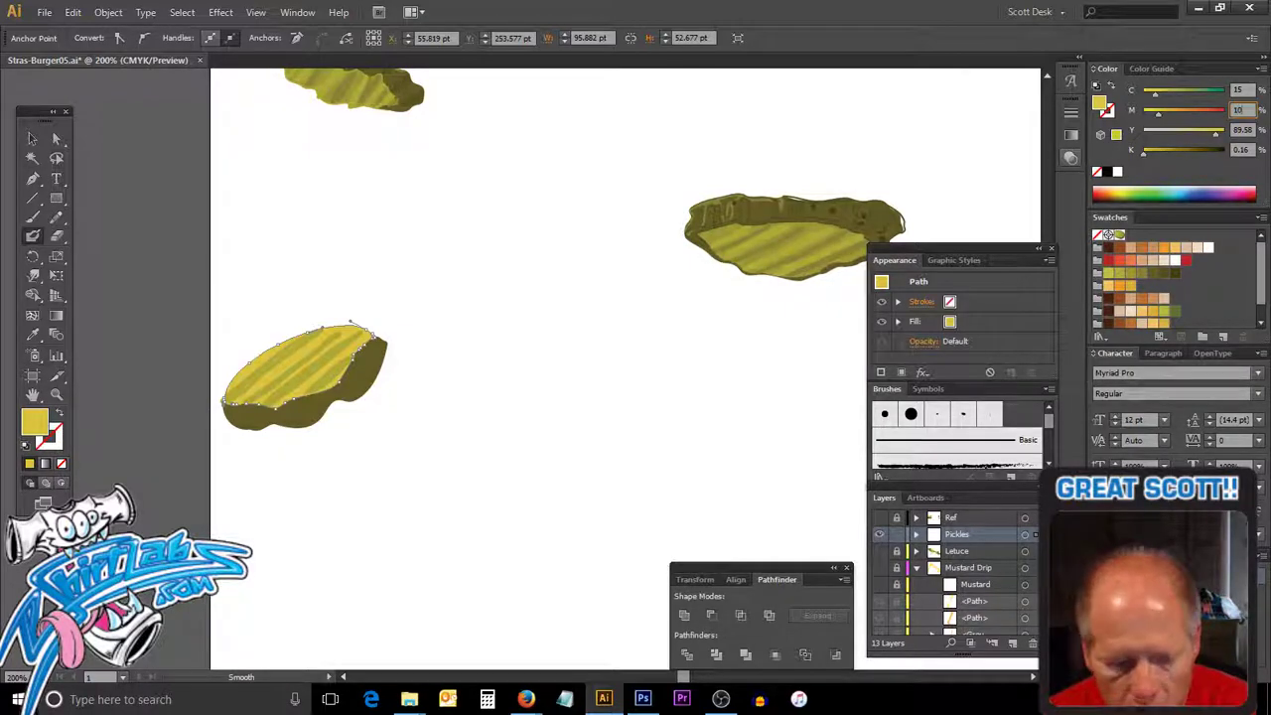
{"action": "key", "text": "Tab"}
{"action": "type", "text": "45"}
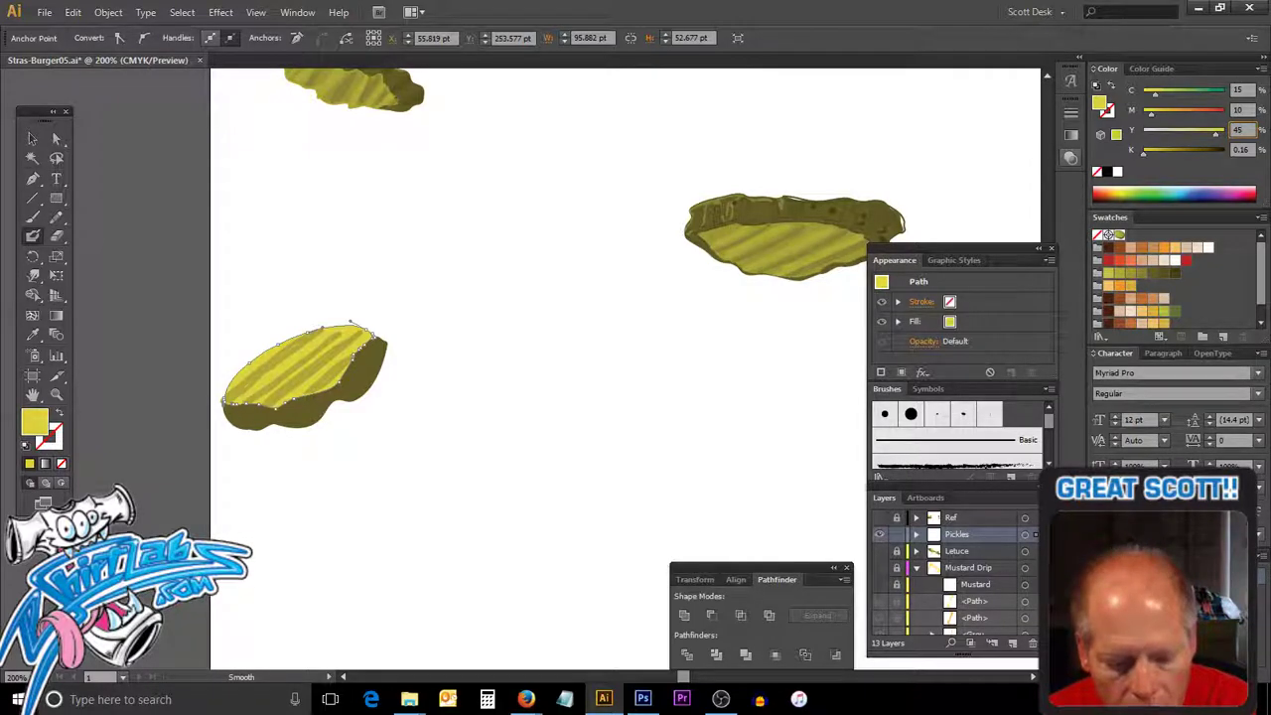
{"action": "key", "text": "Tab"}
{"action": "type", "text": "0"}
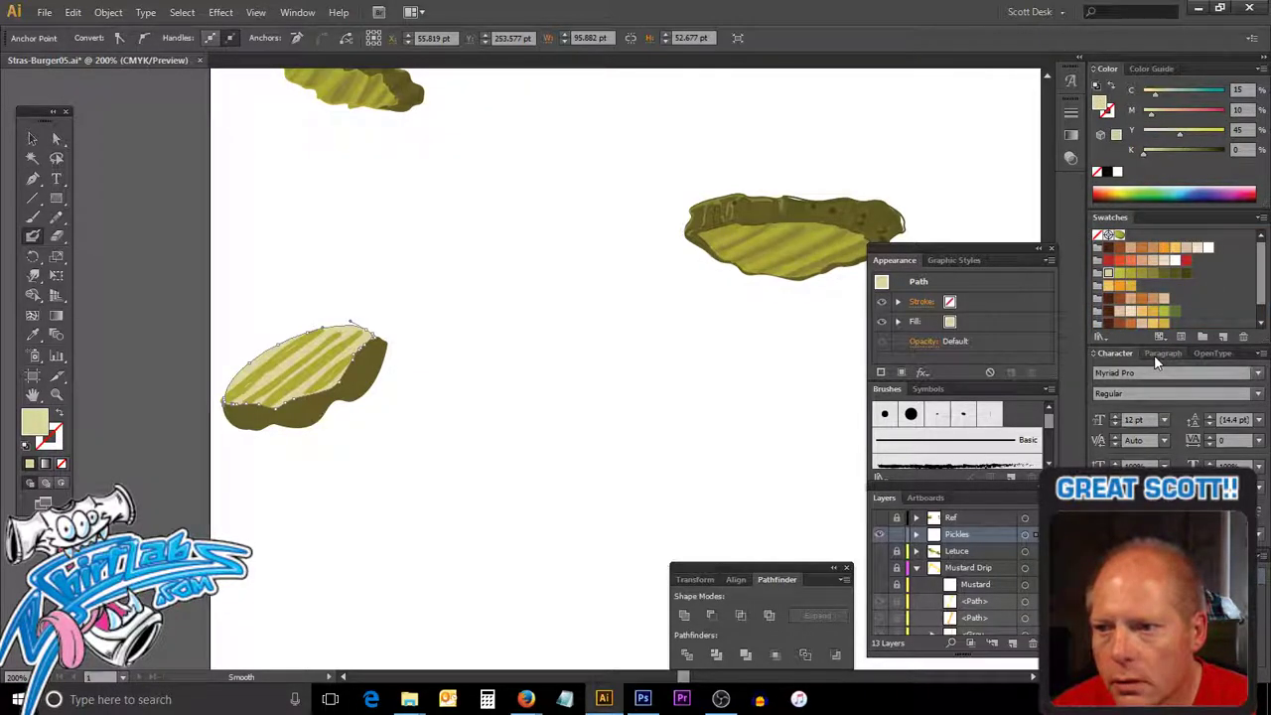
{"action": "left_click", "coordinate": [624, 380], "text": "ctrl"}
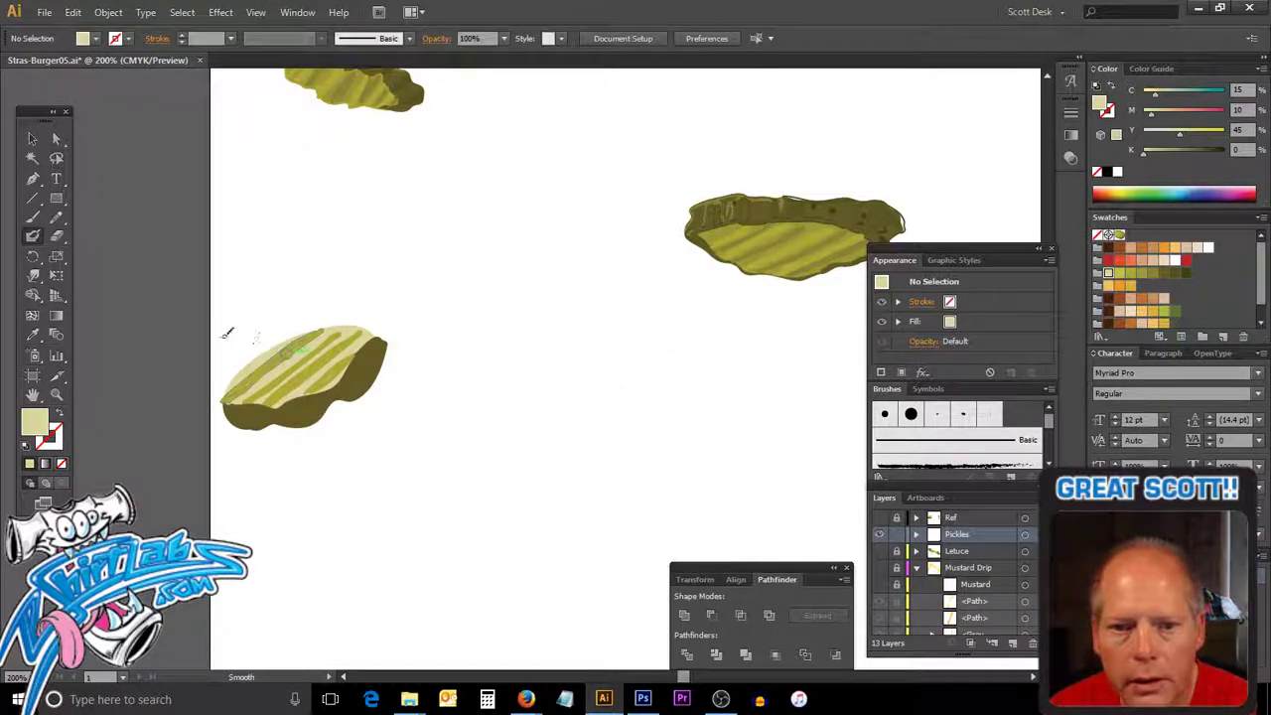
{"action": "key", "text": "alt"}
Recolour the left pickle's top shape an olive yellow-green.
{"action": "left_click", "coordinate": [32, 139]}
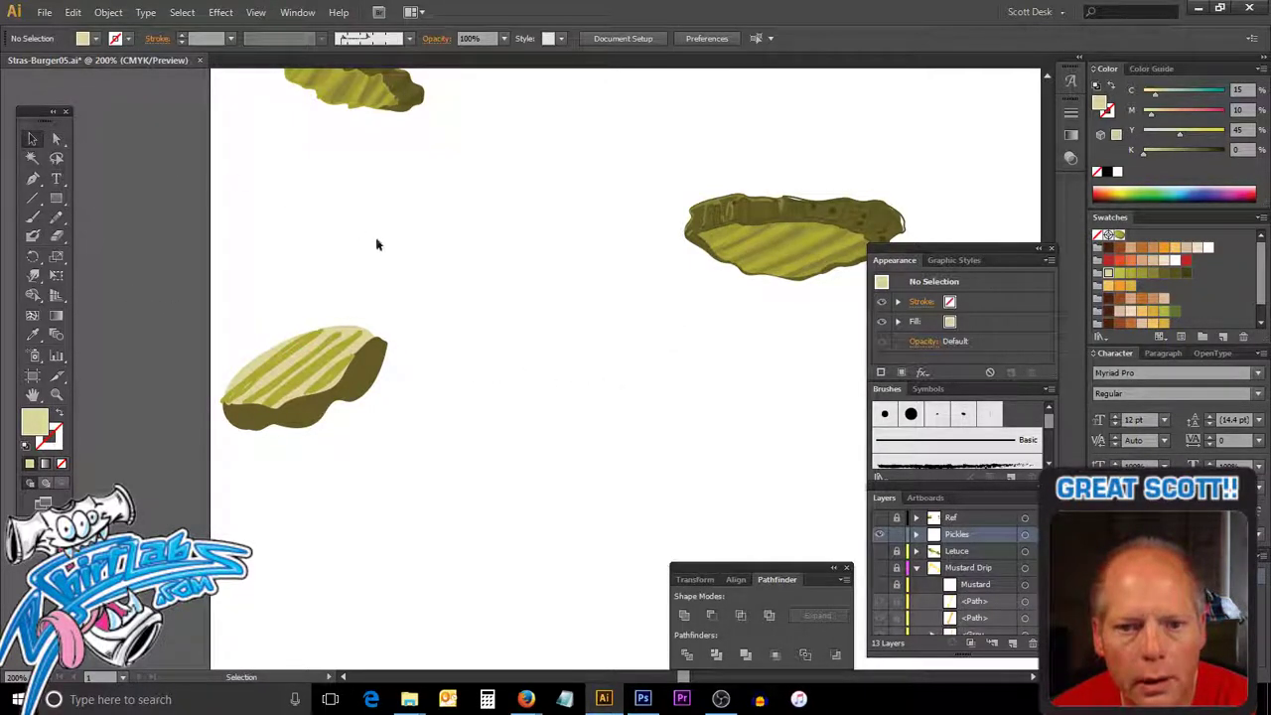
{"action": "left_click", "coordinate": [353, 331]}
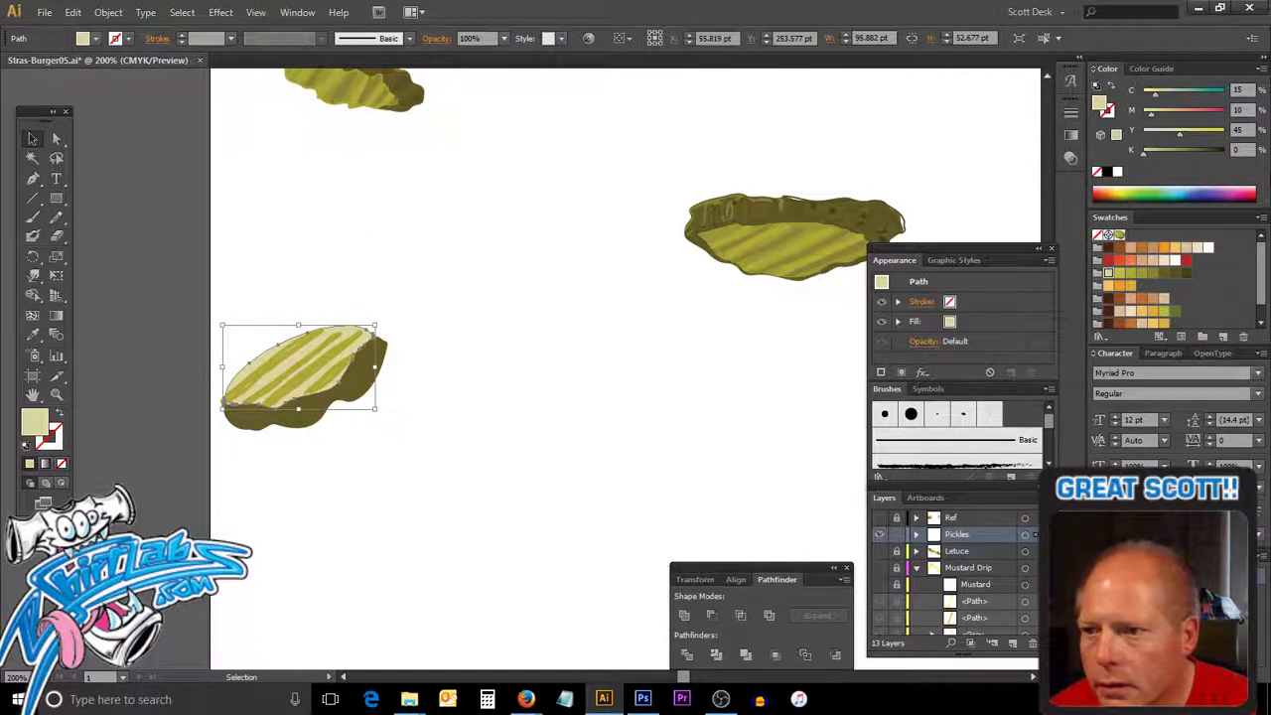
{"action": "left_click", "coordinate": [1120, 272]}
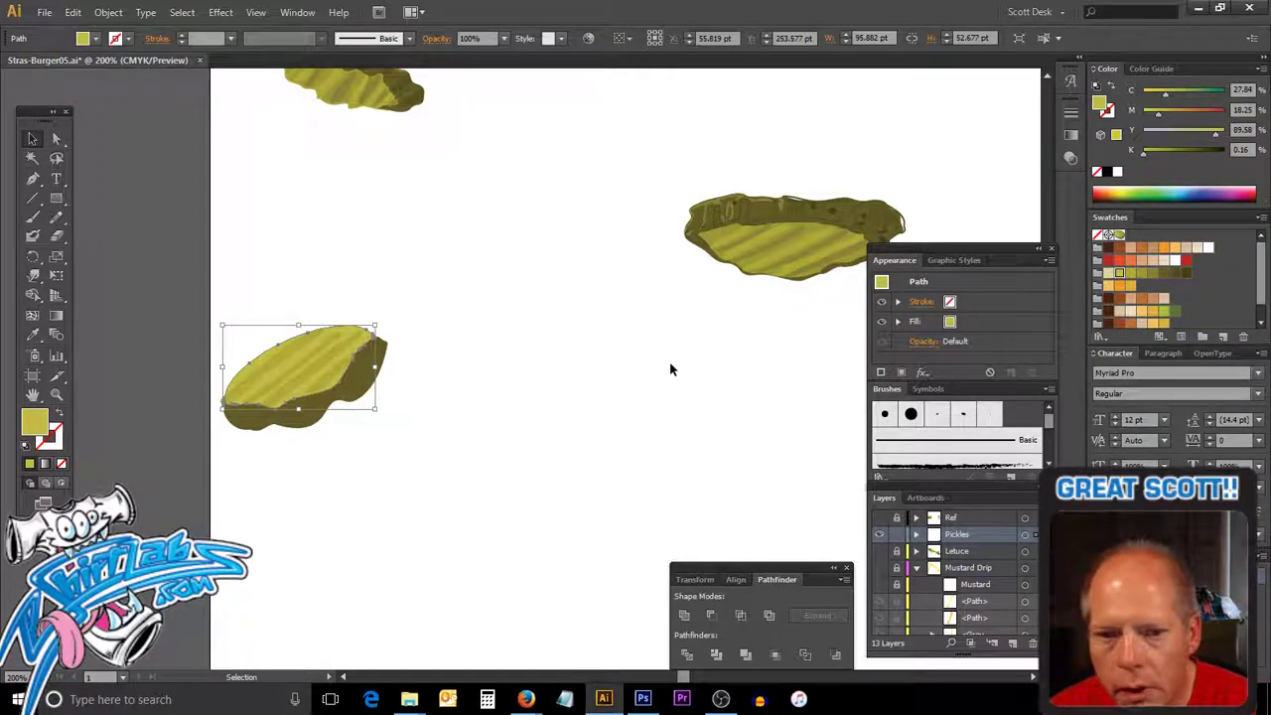
{"action": "left_click", "coordinate": [480, 380]}
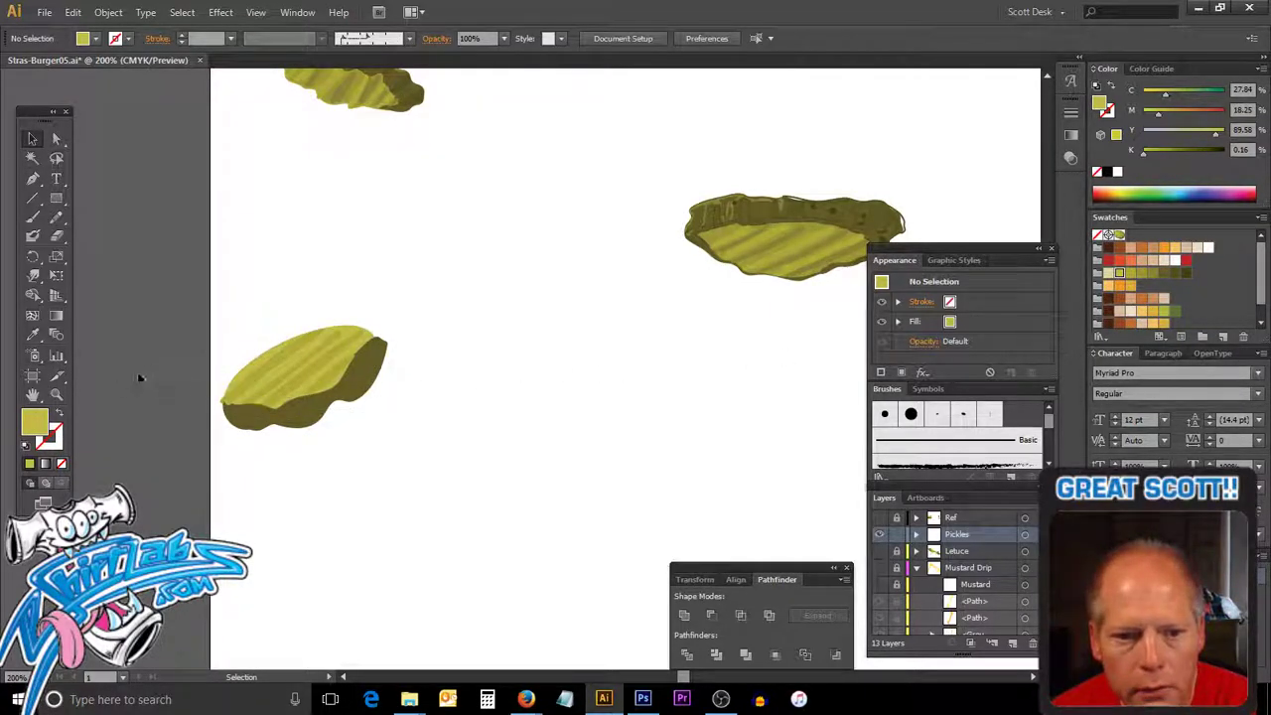
Set a light yellow stroke with no fill for painting highlights.
{"action": "left_click", "coordinate": [58, 415]}
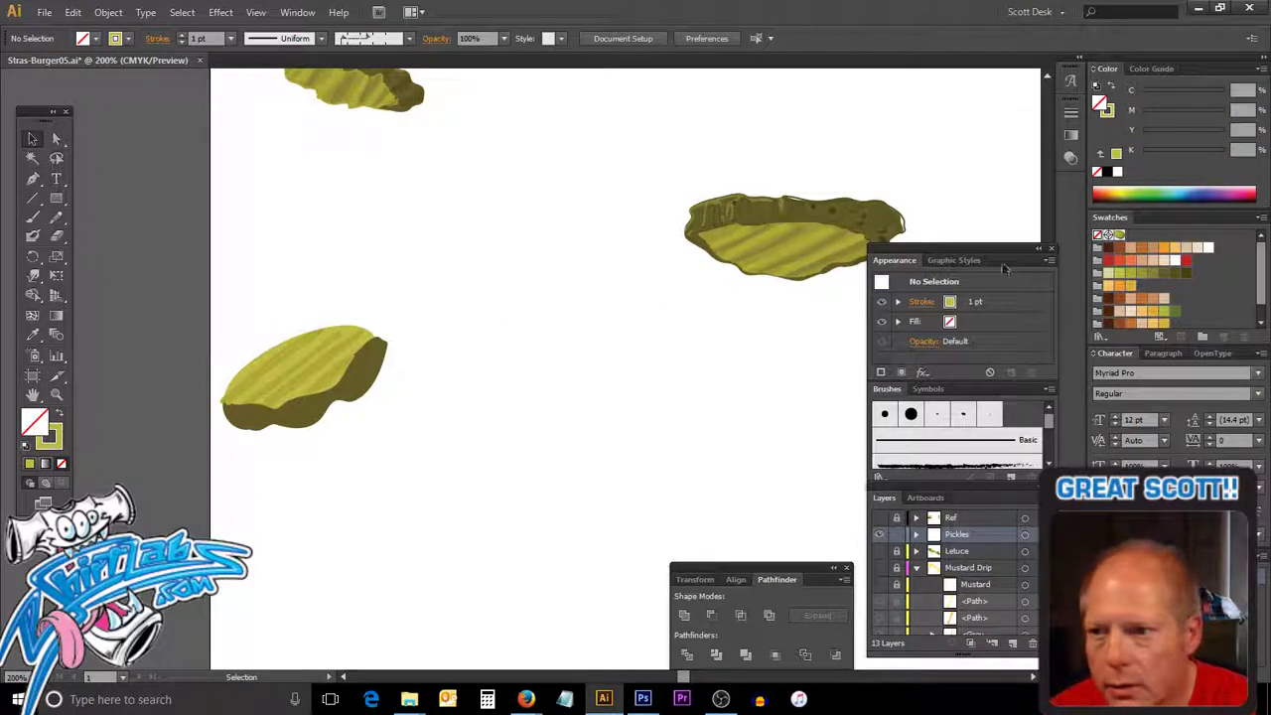
{"action": "left_click", "coordinate": [1111, 283]}
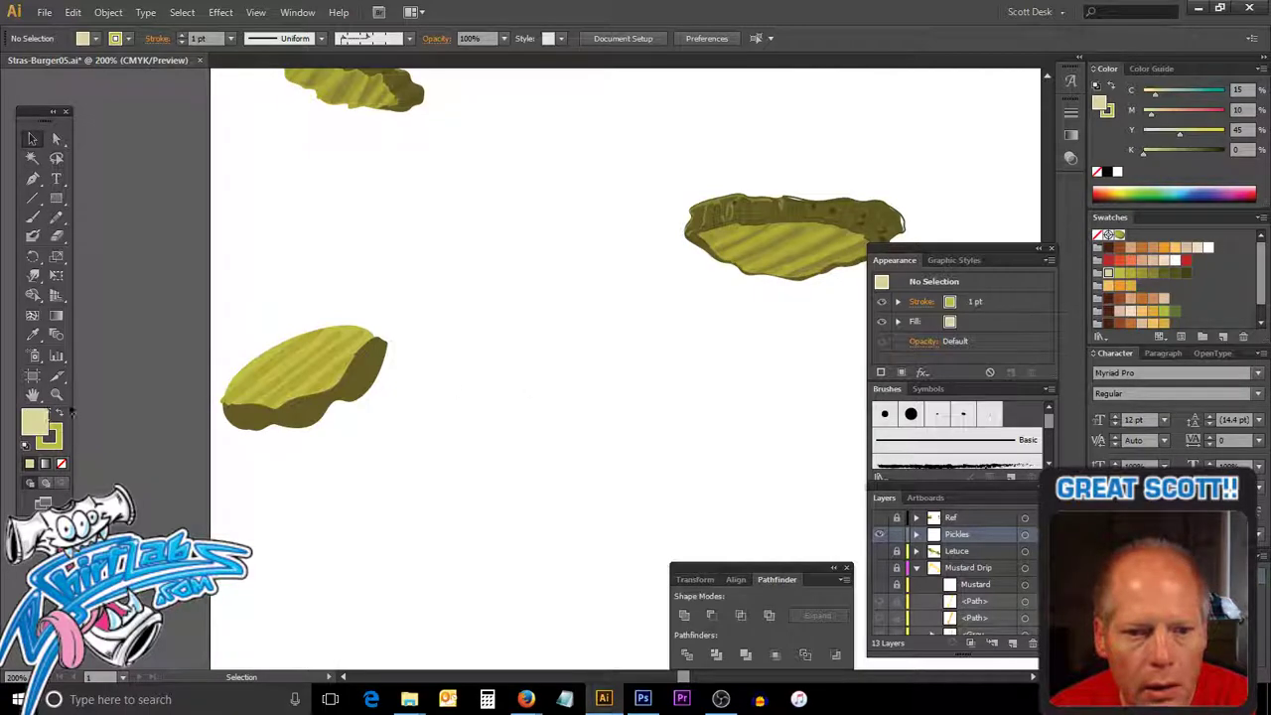
{"action": "left_click", "coordinate": [58, 415]}
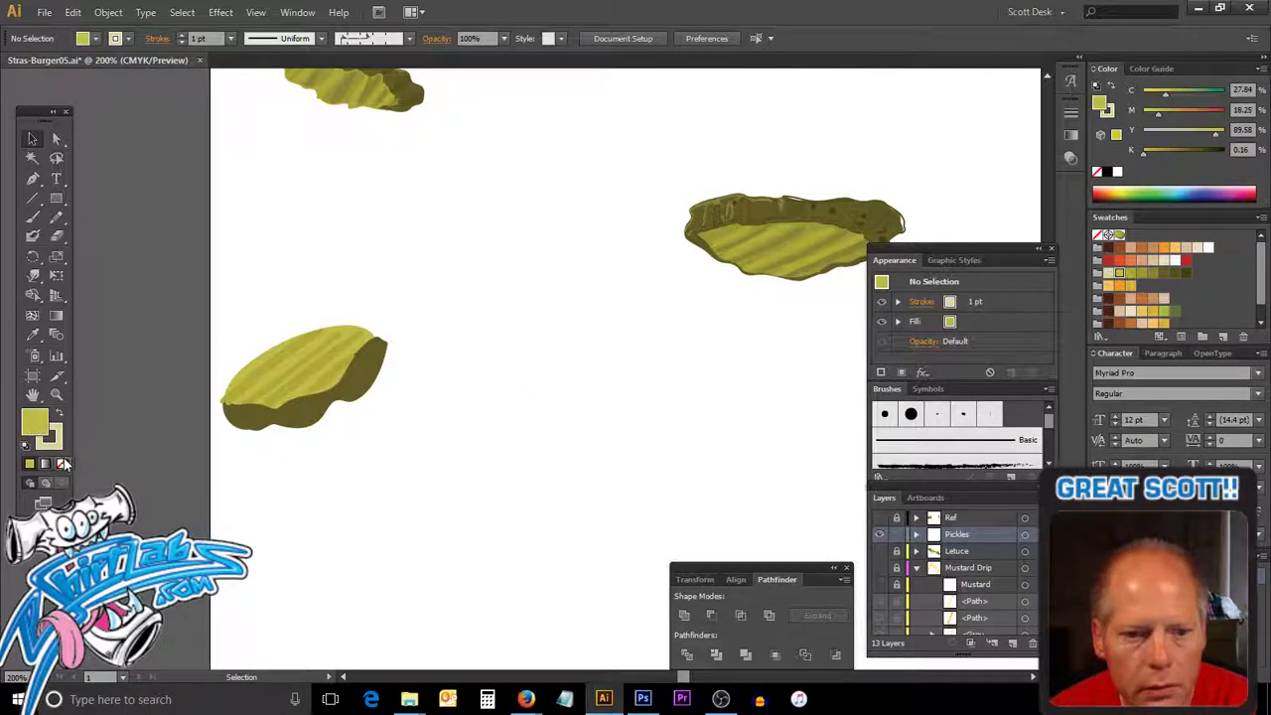
{"action": "left_click", "coordinate": [60, 463]}
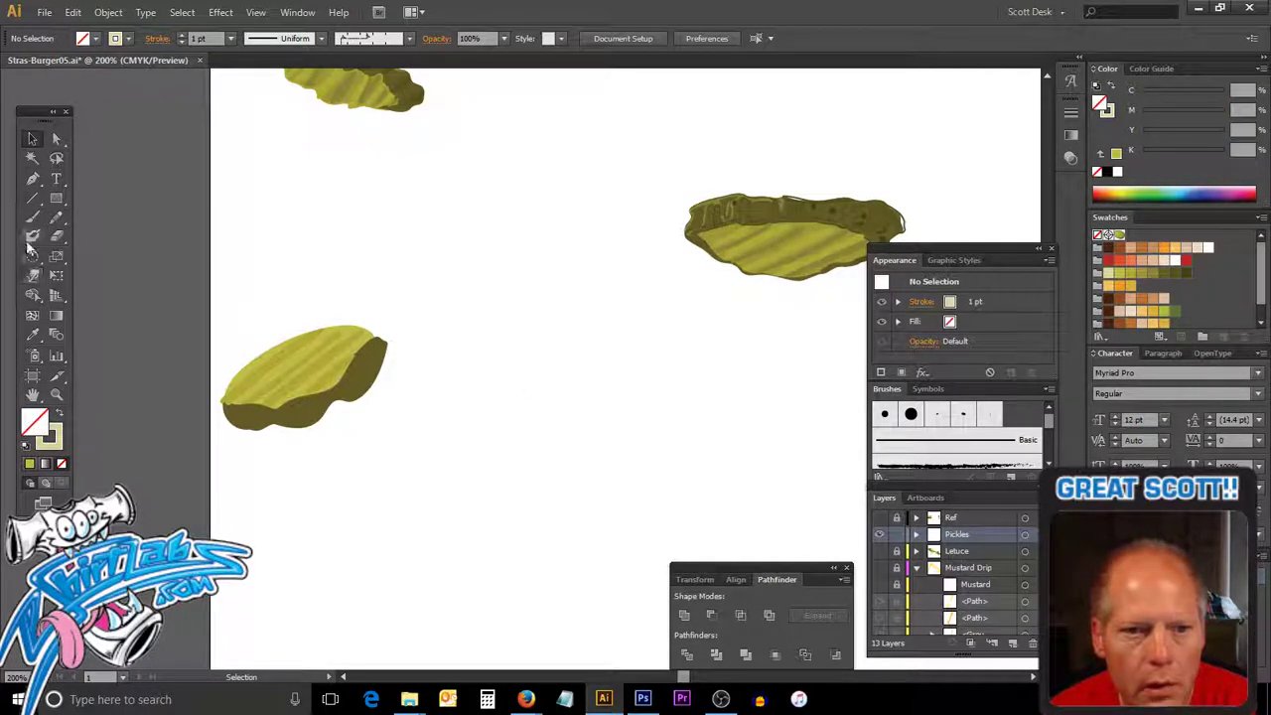
Paint two pale highlight streaks across the pickle top with the Blob Brush.
{"action": "left_click", "coordinate": [33, 236]}
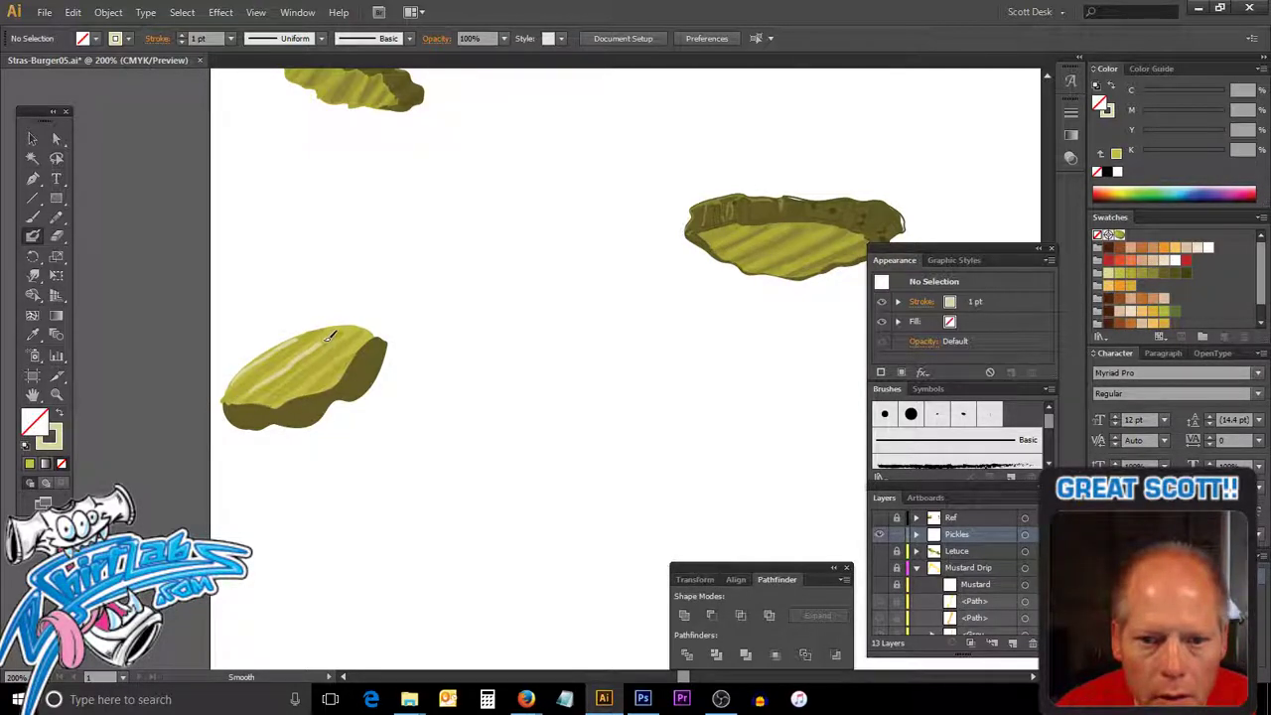
{"action": "left_click_drag", "start_coordinate": [280, 389], "coordinate": [356, 333]}
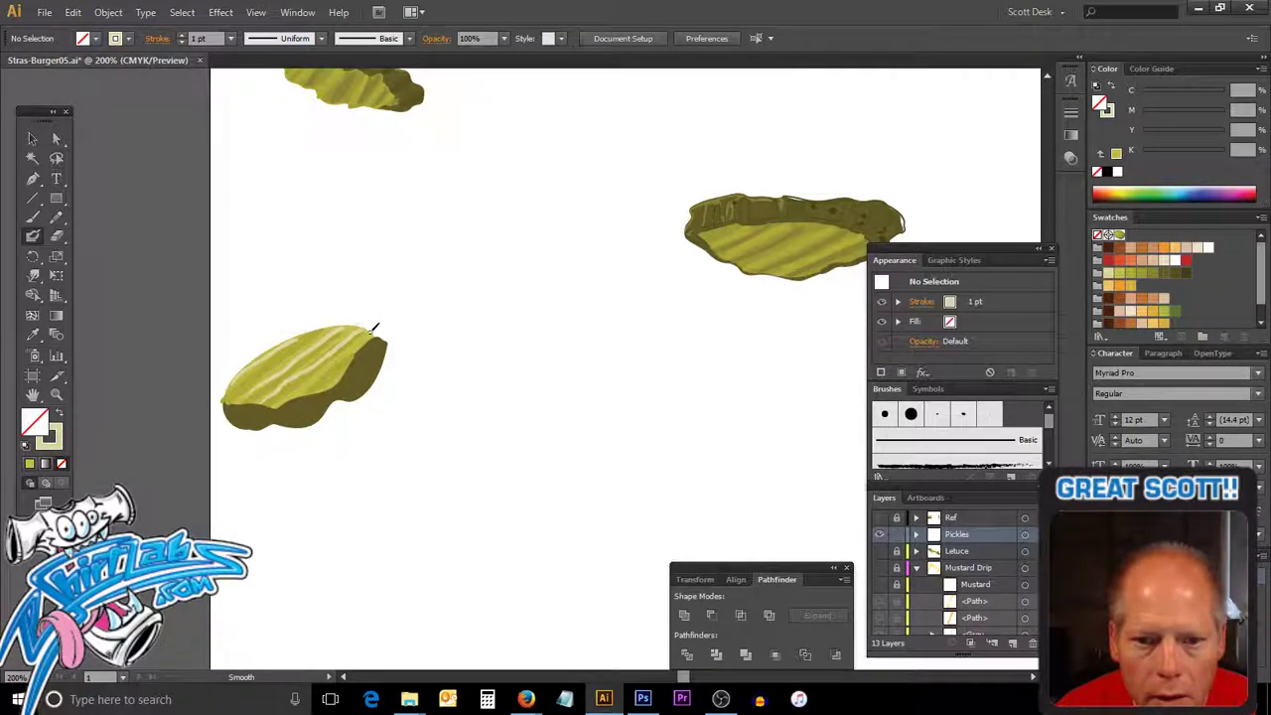
{"action": "left_click_drag", "start_coordinate": [308, 387], "coordinate": [376, 332]}
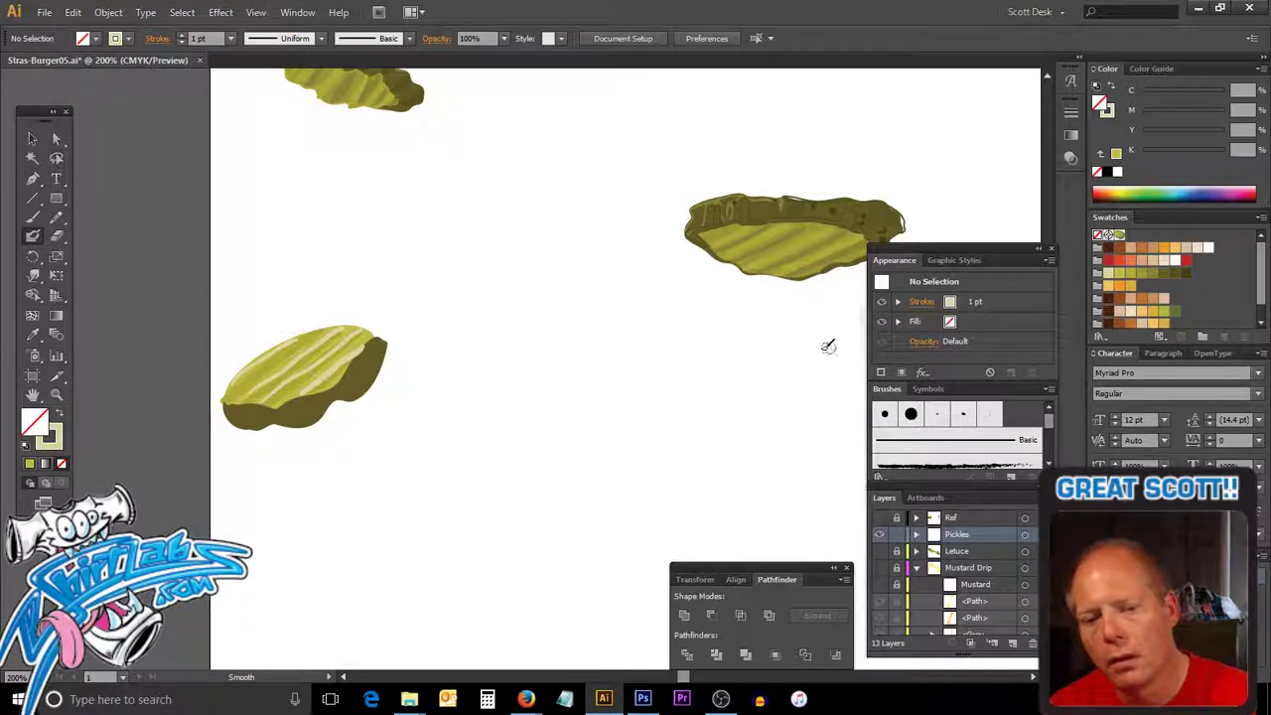
{"action": "left_click", "coordinate": [363, 393], "text": "ctrl"}
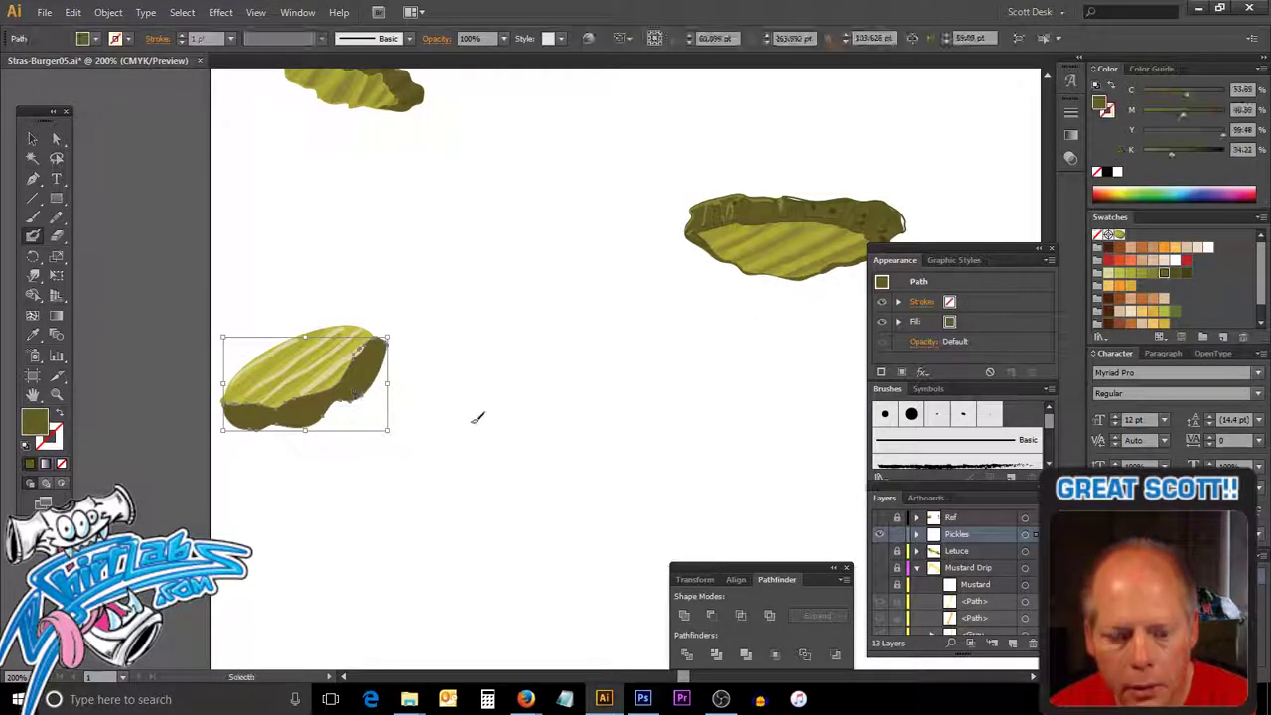
{"action": "key", "text": "Delete"}
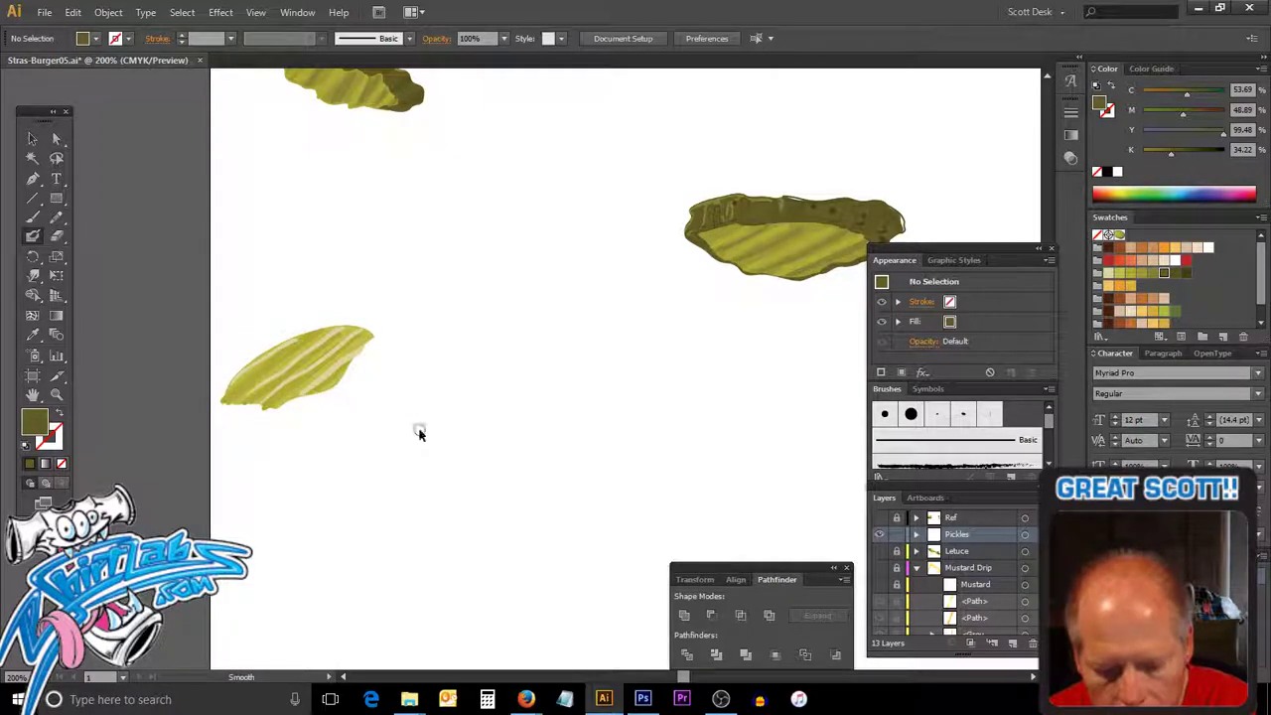
{"action": "key", "text": "ctrl+z"}
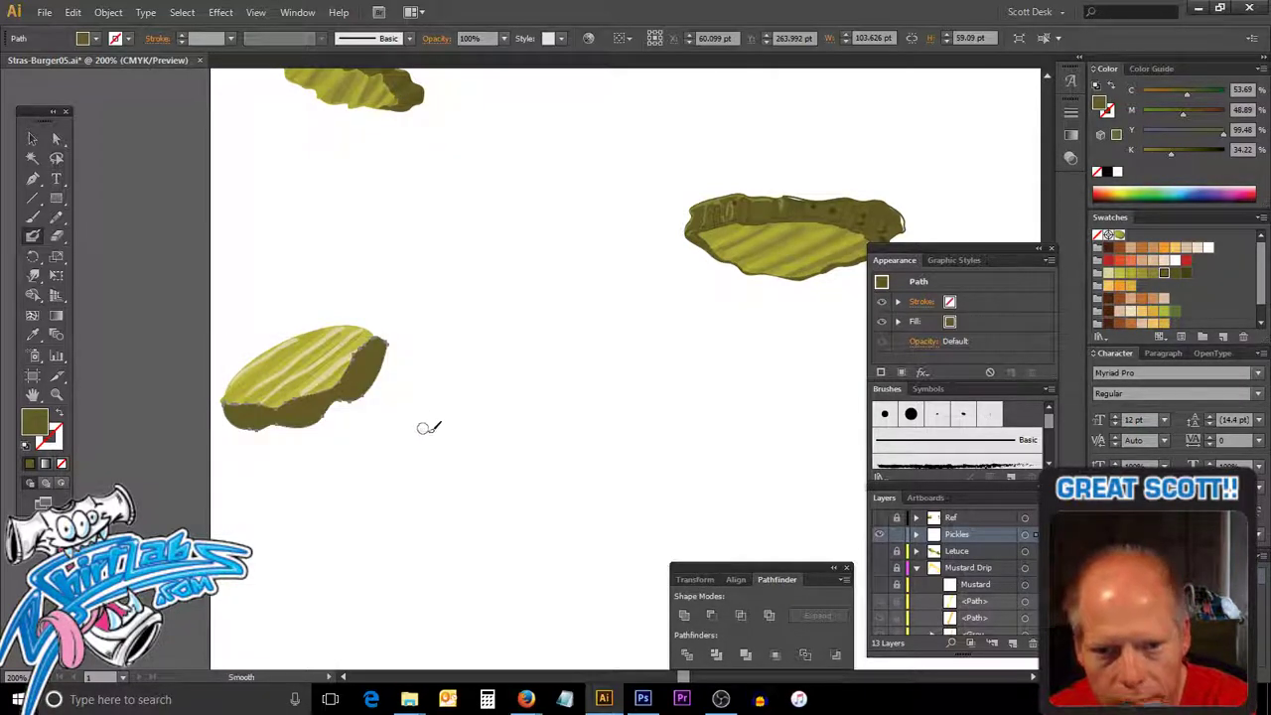
{"action": "left_click_drag", "start_coordinate": [439, 438], "coordinate": [474, 444]}
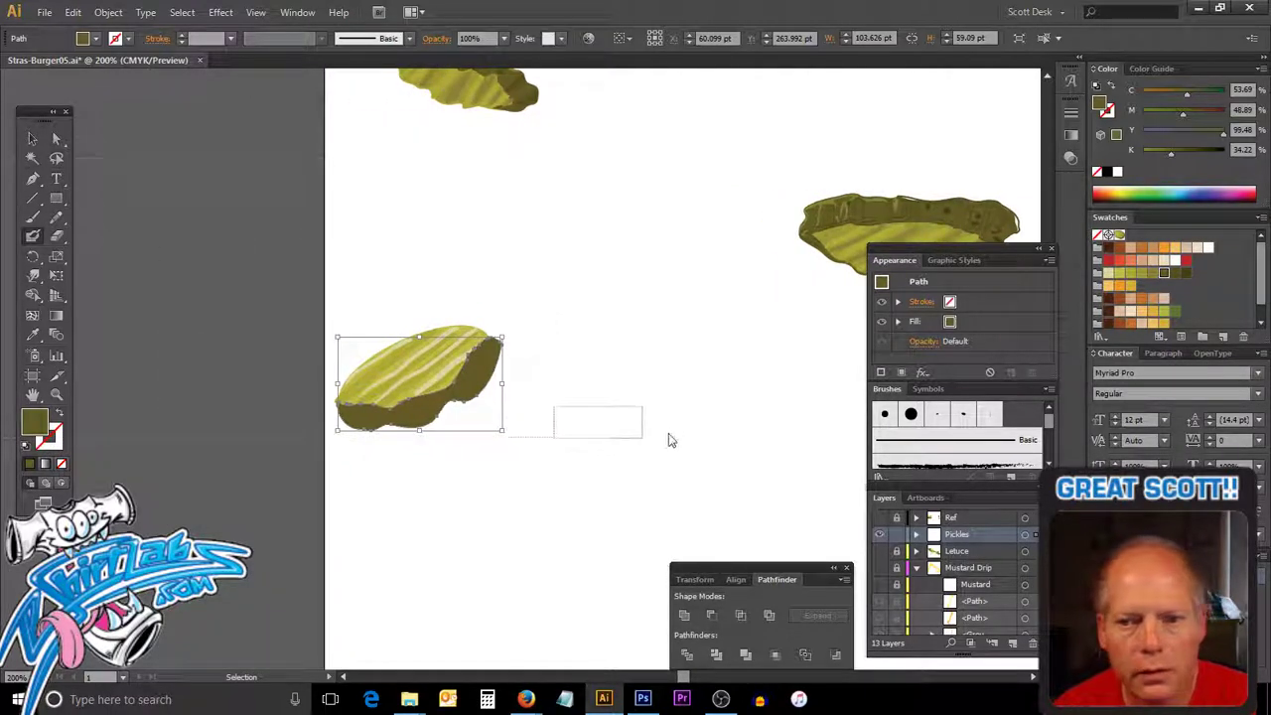
{"action": "left_click_drag", "start_coordinate": [481, 449], "coordinate": [615, 417]}
{"action": "left_click", "coordinate": [534, 431]}
Undo the two stray olive dots and start olive shading on the pickle's upper-right edge.
{"action": "left_click", "coordinate": [623, 408]}
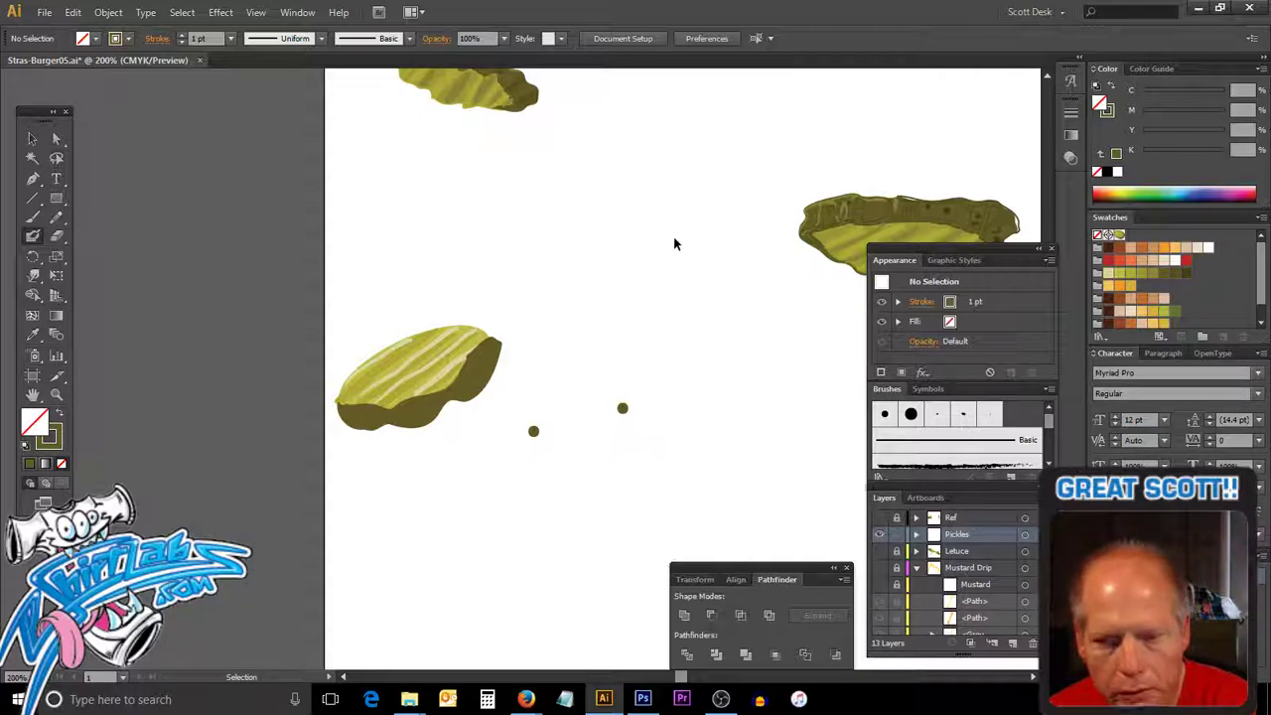
{"action": "key", "text": "ctrl+z"}
{"action": "key", "text": "ctrl+z"}
{"action": "key", "text": "shift+x"}
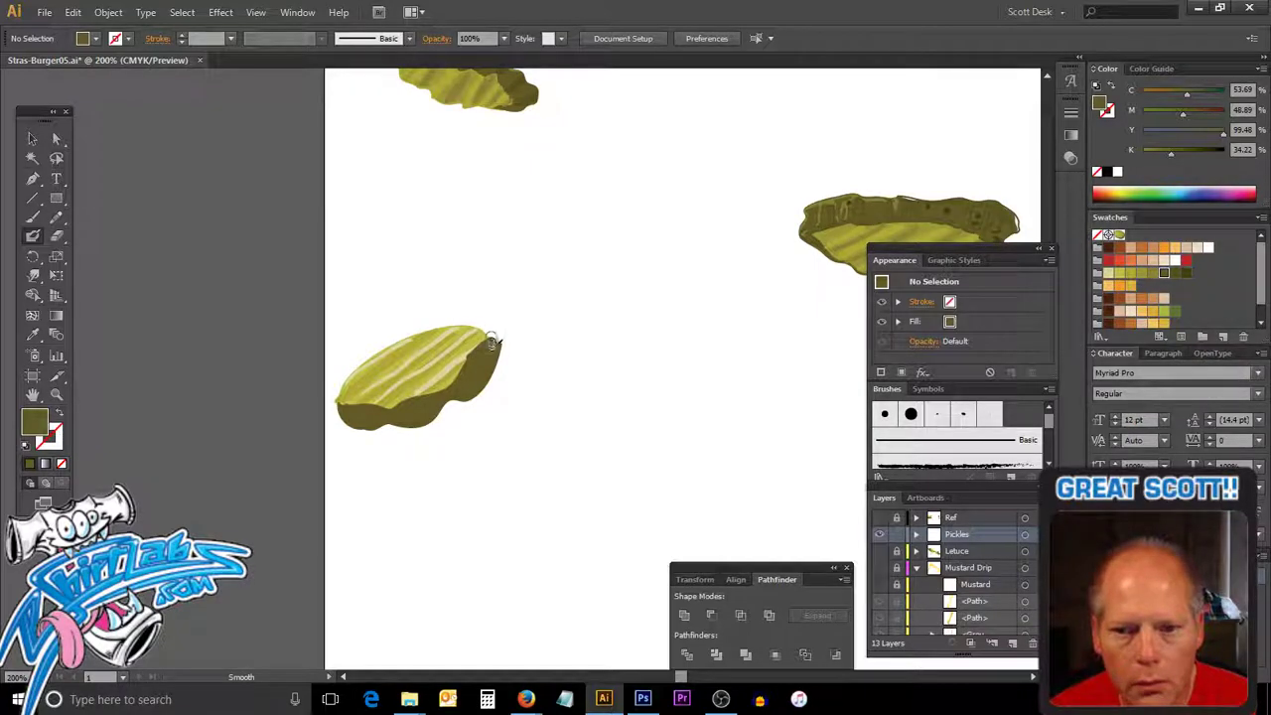
{"action": "left_click_drag", "start_coordinate": [490, 349], "coordinate": [494, 328]}
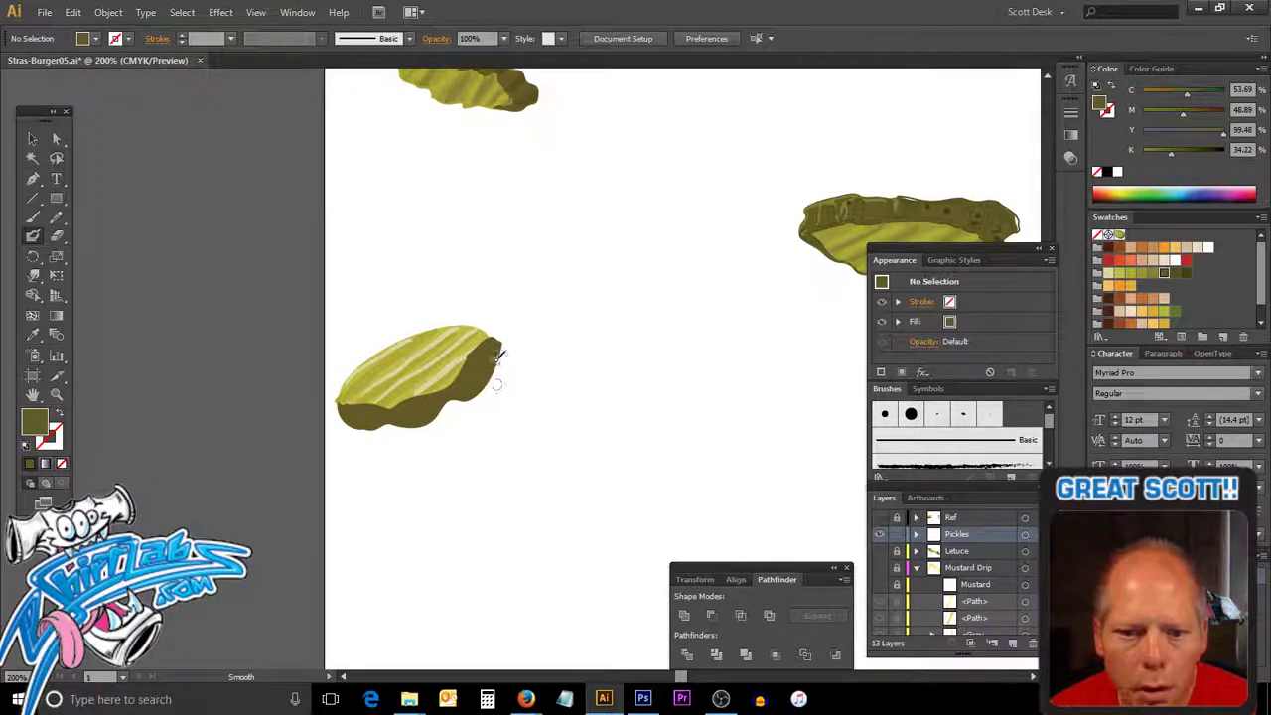
Restore the pickle base's olive fill with no stroke.
{"action": "key", "text": "ctrl"}
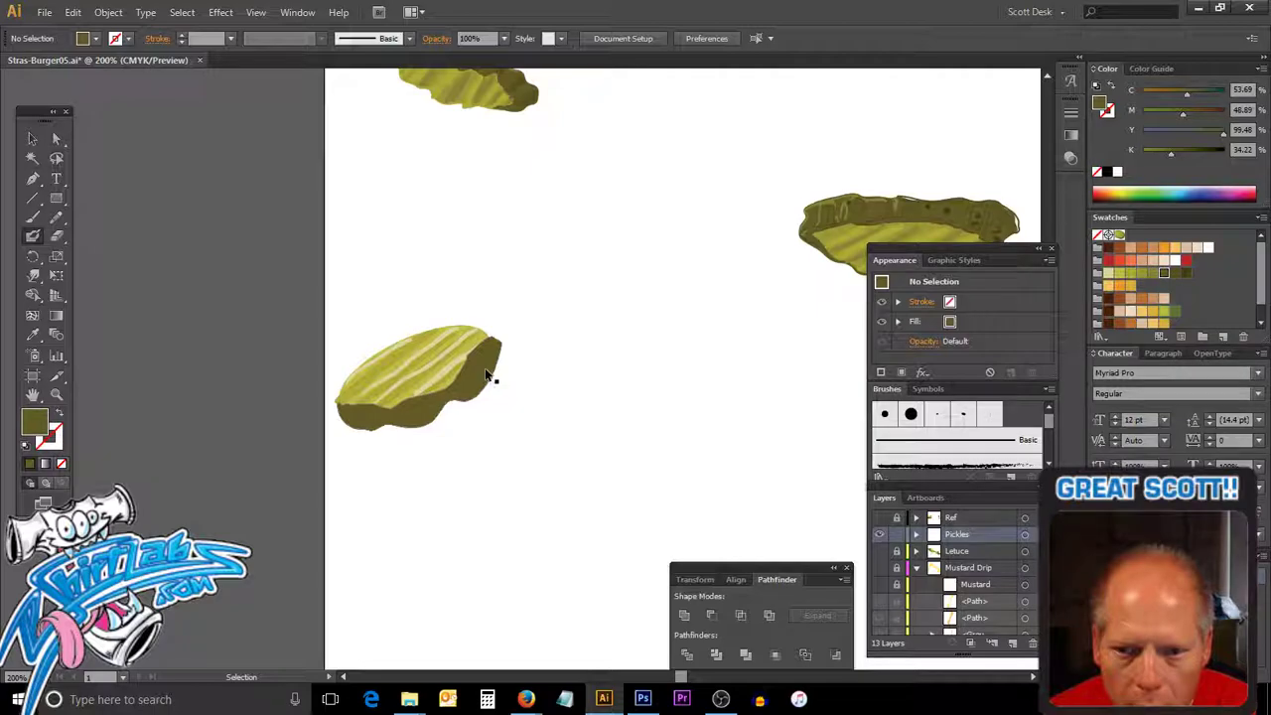
{"action": "left_click", "coordinate": [487, 375], "text": "ctrl"}
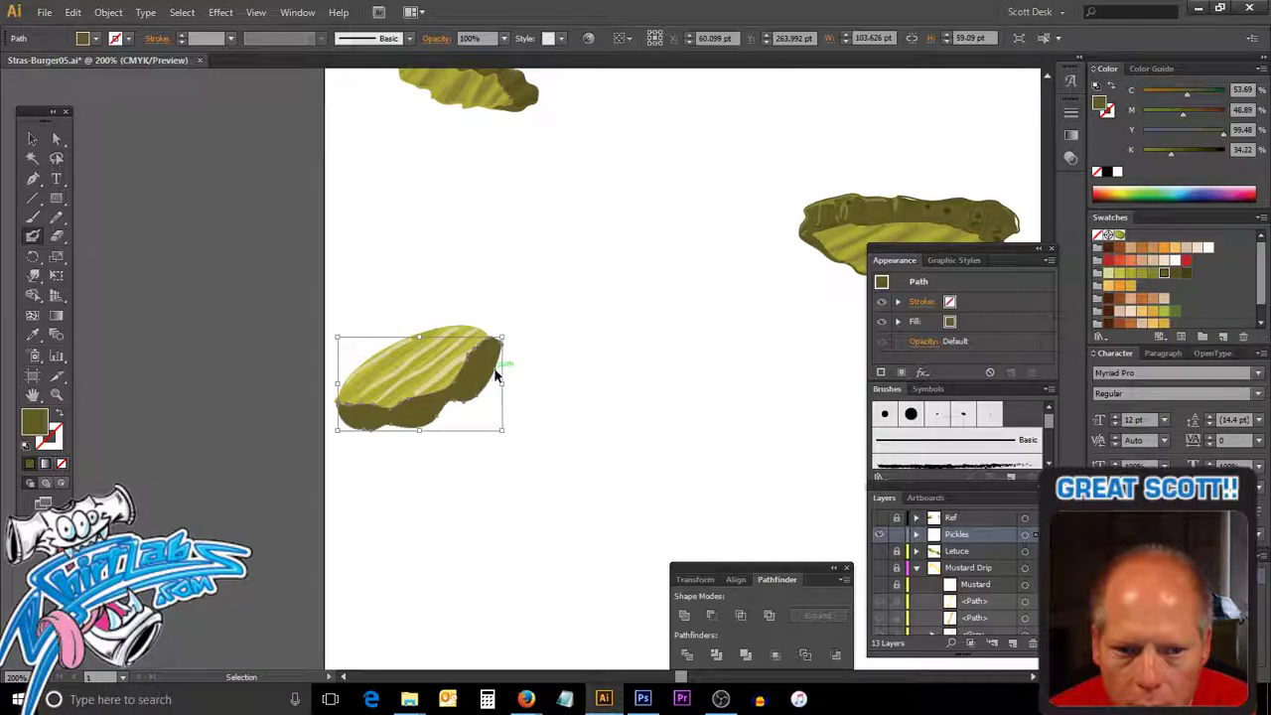
{"action": "left_click", "coordinate": [58, 418]}
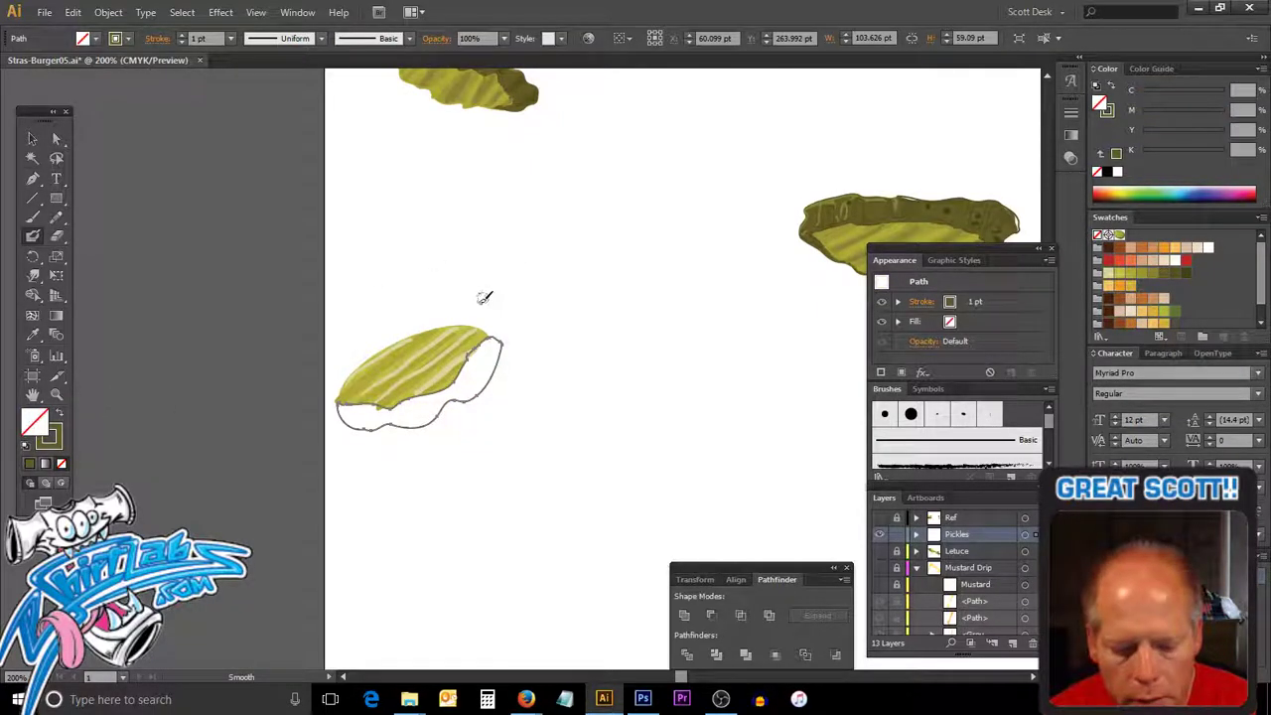
{"action": "key", "text": "shift+x"}
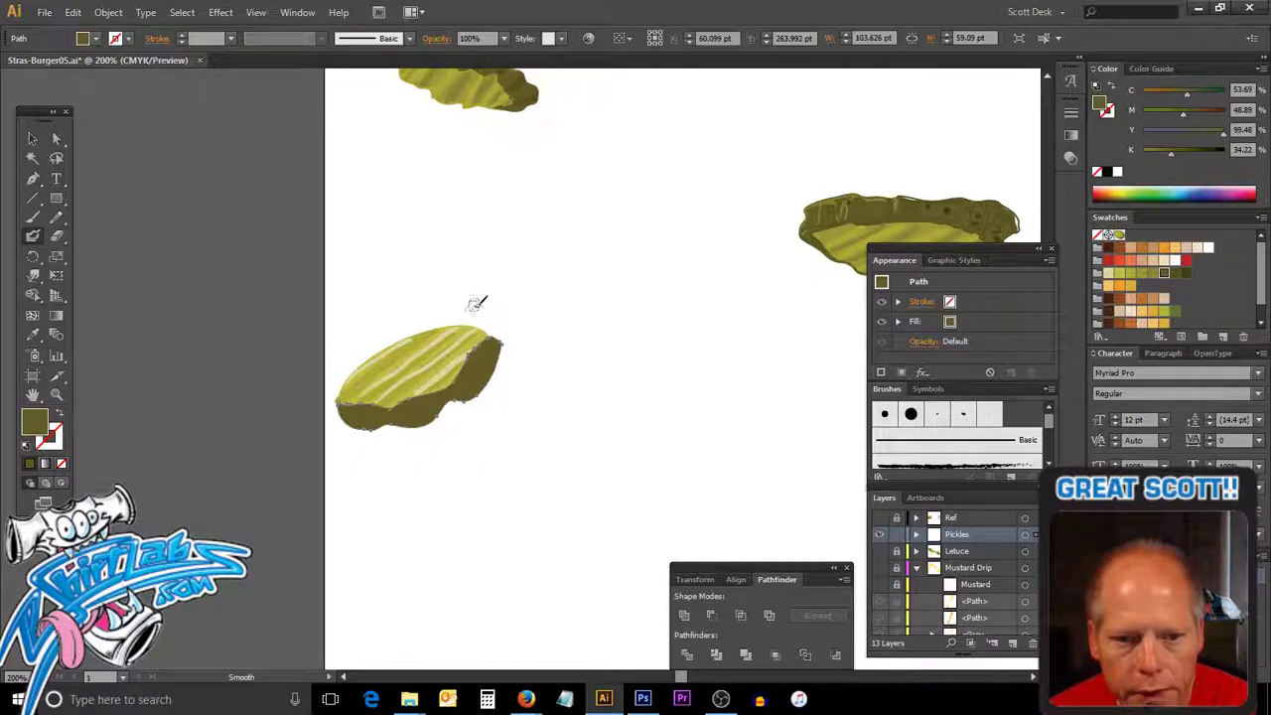
{"action": "left_click", "coordinate": [518, 421]}
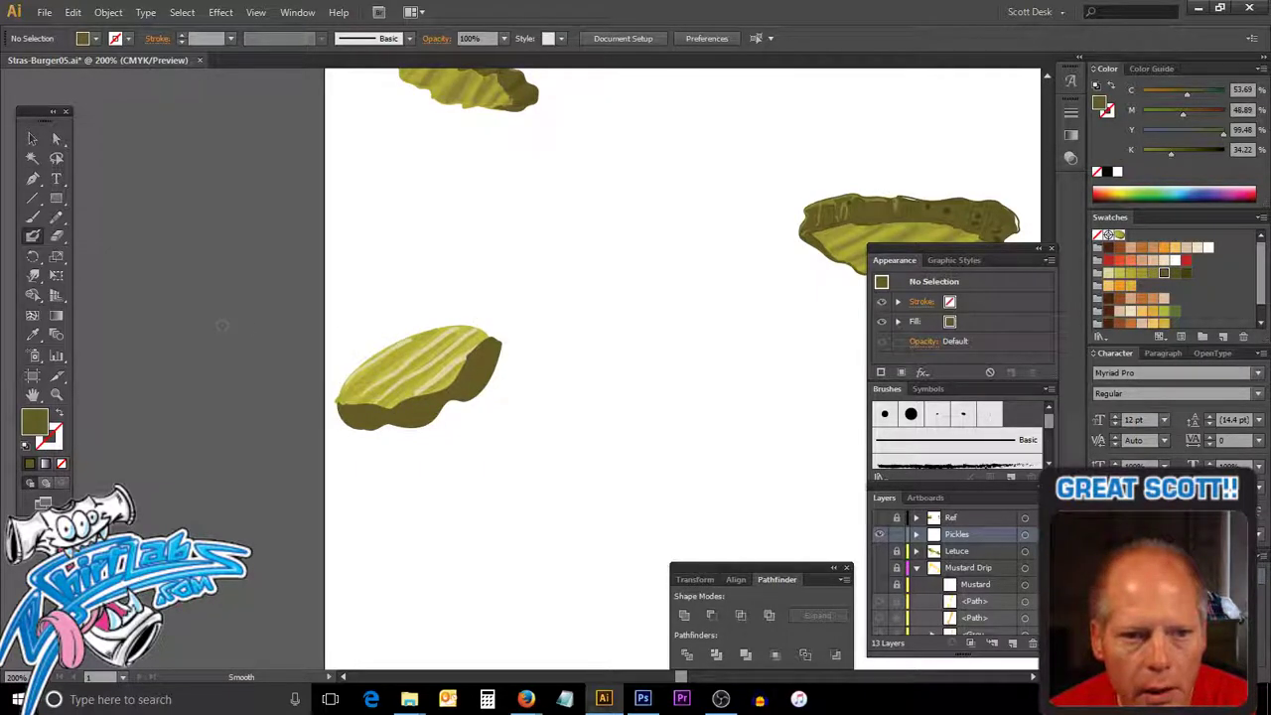
Paint dark olive marks along the pickle's lower edge and upper-right tip.
{"action": "left_click", "coordinate": [33, 236]}
{"action": "left_click", "coordinate": [58, 415]}
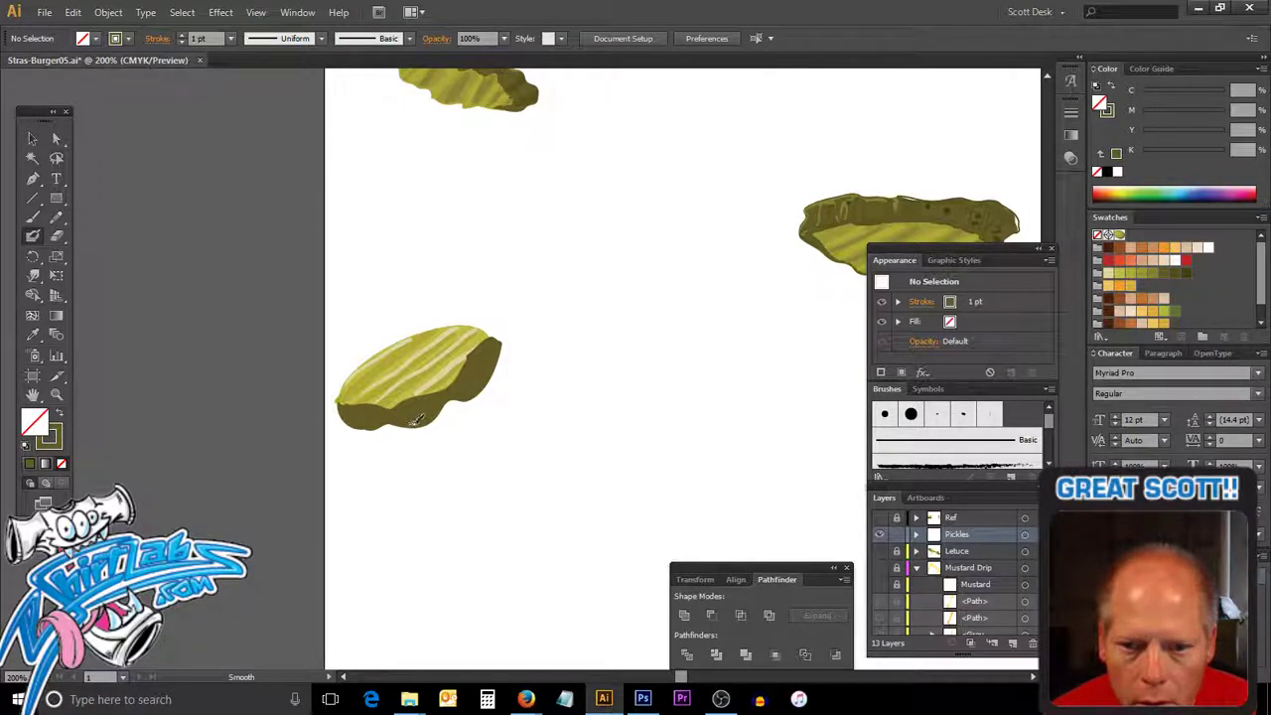
{"action": "left_click_drag", "start_coordinate": [412, 415], "coordinate": [418, 411]}
{"action": "left_click_drag", "start_coordinate": [496, 347], "coordinate": [477, 350]}
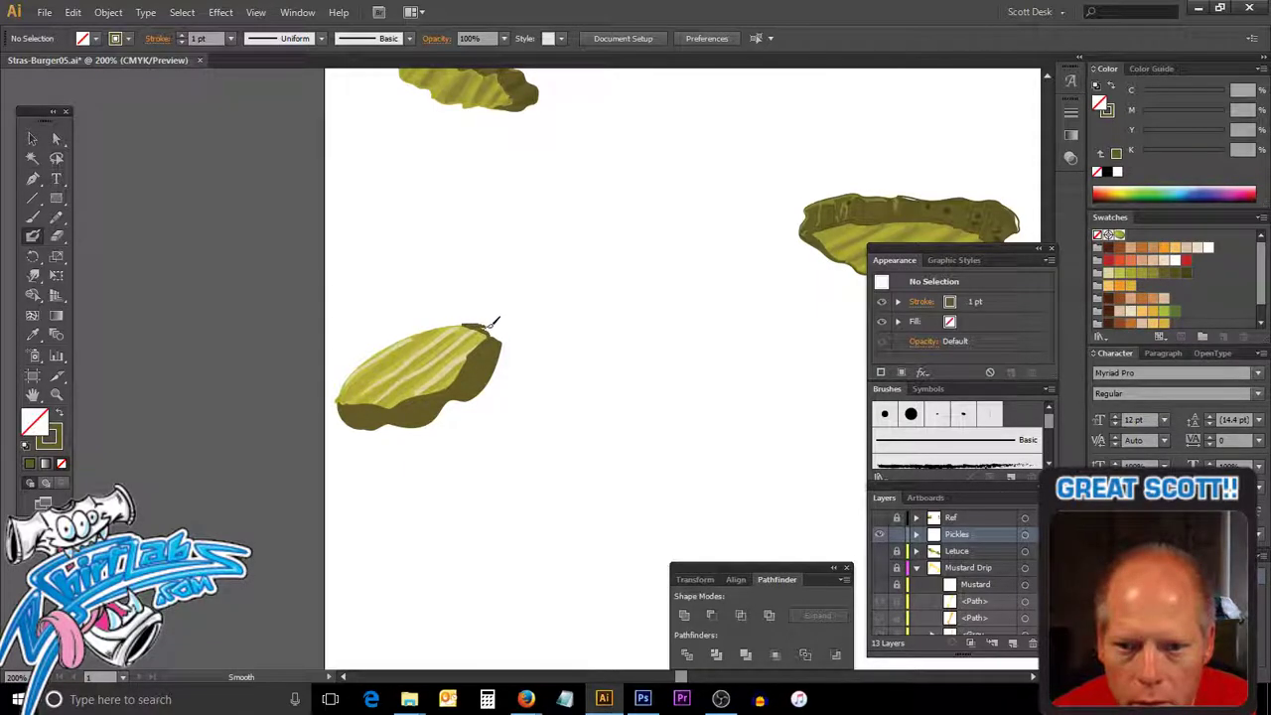
{"action": "mouse_move", "coordinate": [505, 332]}
{"action": "left_mouse_down"}
{"action": "mouse_move", "coordinate": [489, 328]}
{"action": "mouse_move", "coordinate": [485, 340]}
{"action": "left_mouse_up"}
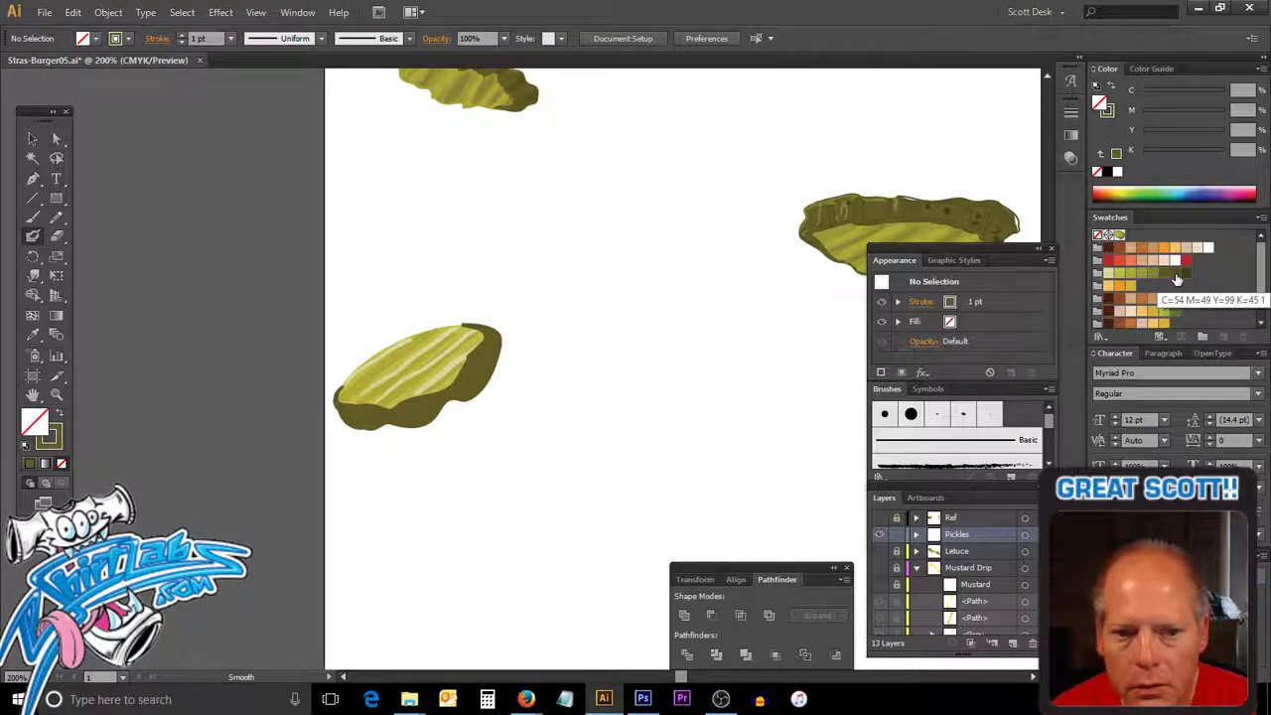
Choose a darker olive and inspect the right pickle's group and paths.
{"action": "key", "text": "shift+x"}
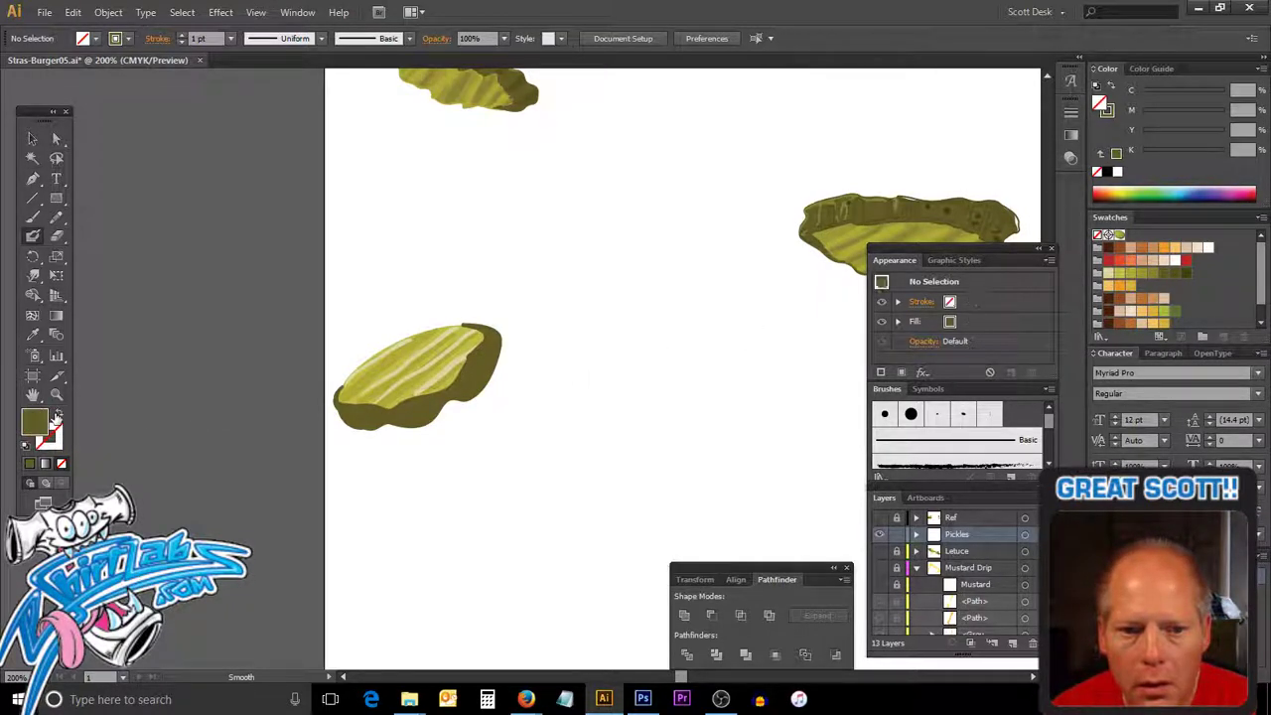
{"action": "left_click", "coordinate": [1176, 274]}
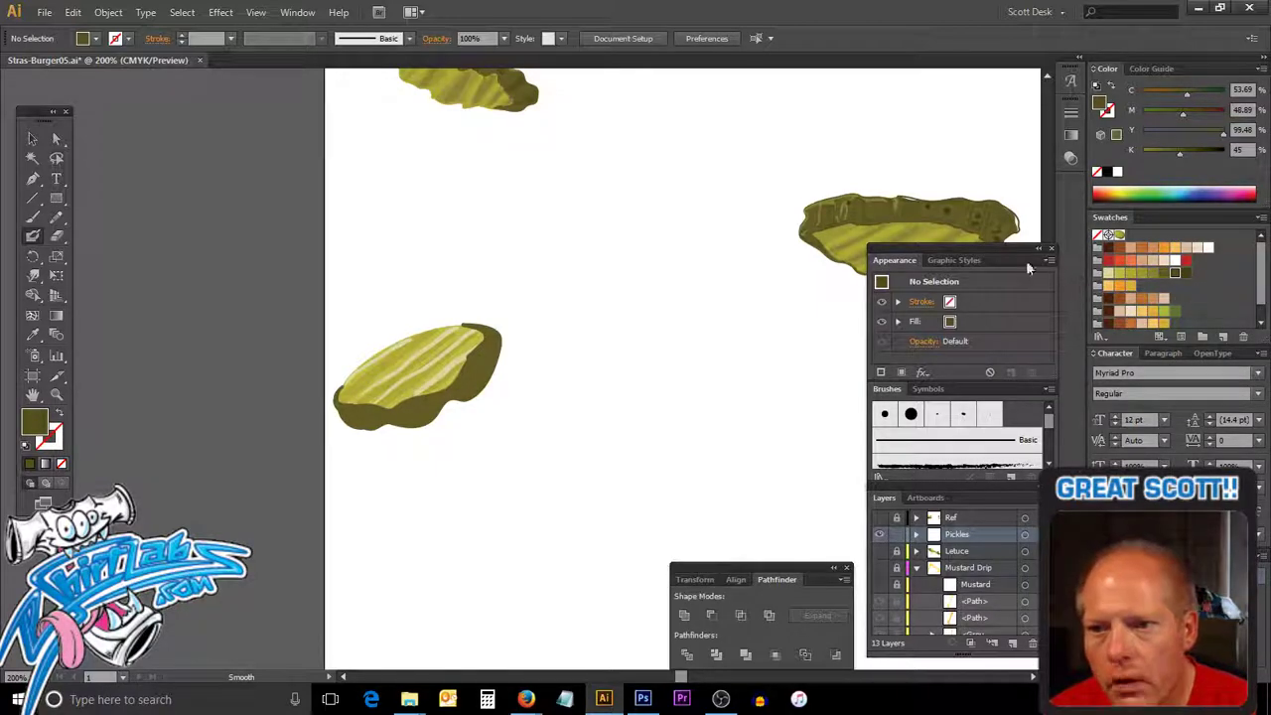
{"action": "key", "text": "ctrl"}
{"action": "left_click", "coordinate": [871, 221], "text": "ctrl"}
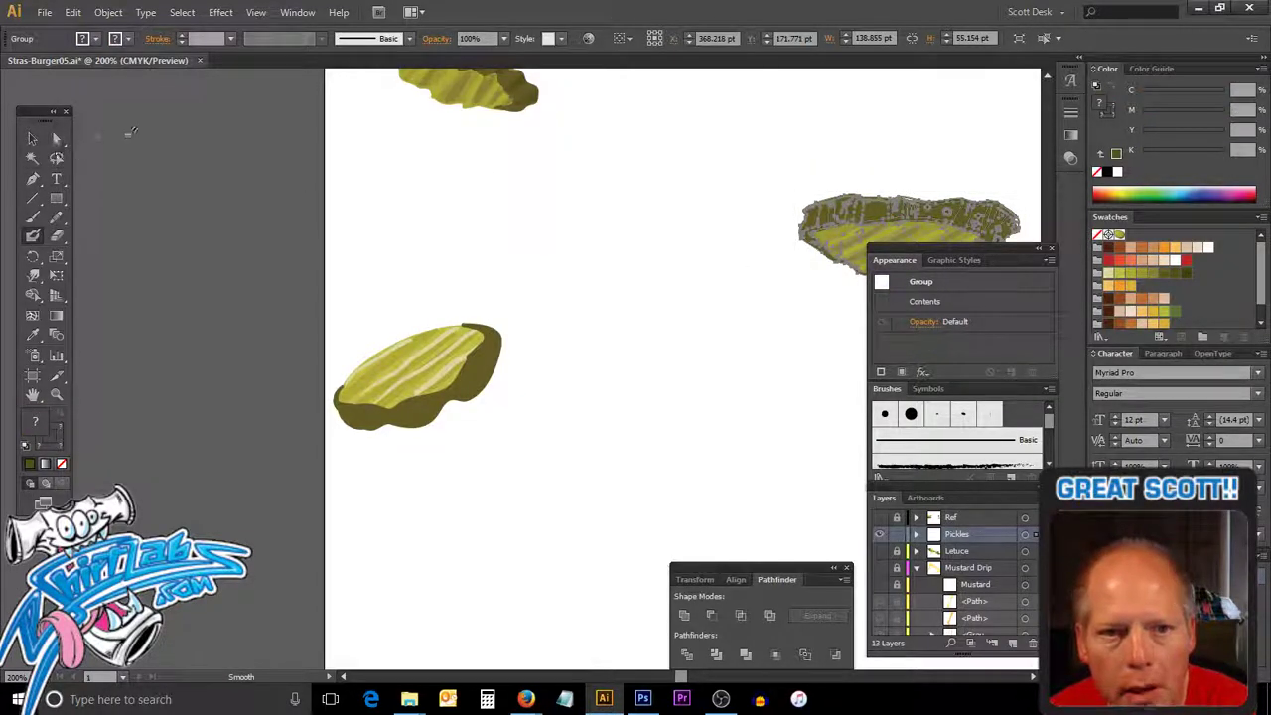
{"action": "left_click", "coordinate": [57, 139]}
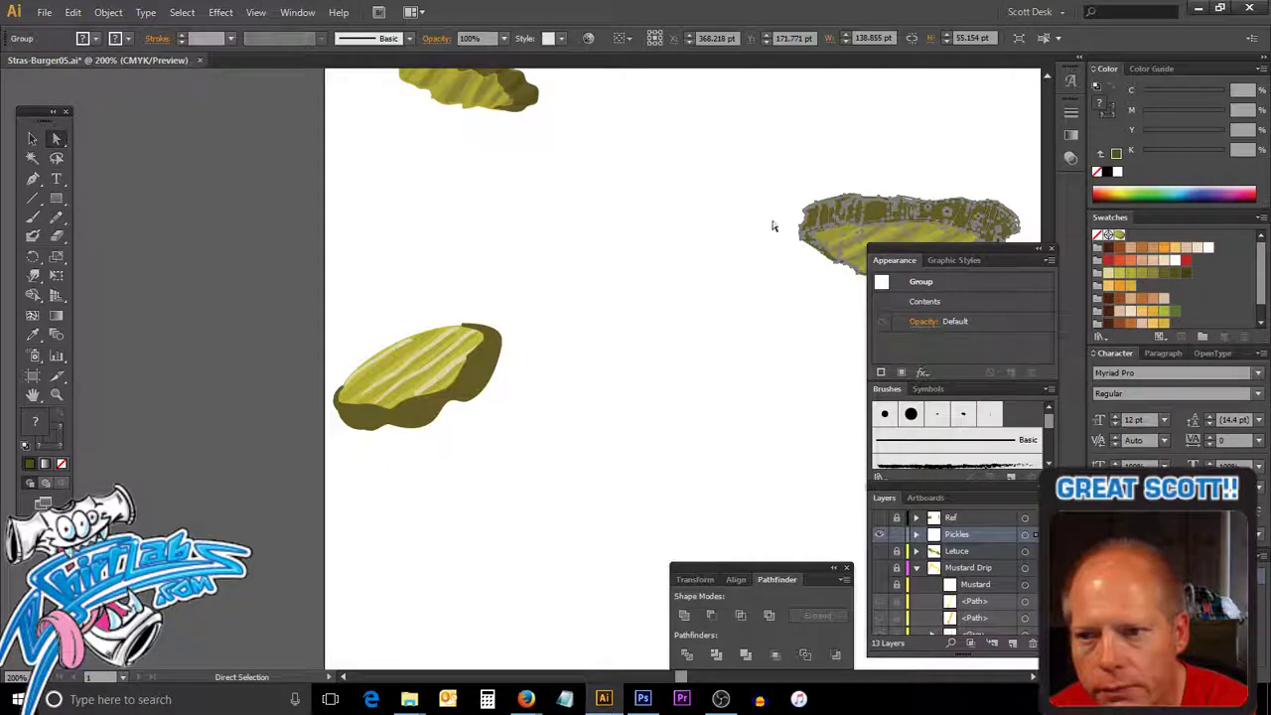
{"action": "mouse_move", "coordinate": [736, 221]}
{"action": "left_mouse_down"}
{"action": "mouse_move", "coordinate": [775, 239]}
{"action": "mouse_move", "coordinate": [769, 271]}
{"action": "left_mouse_up"}
{"action": "key", "text": "v"}
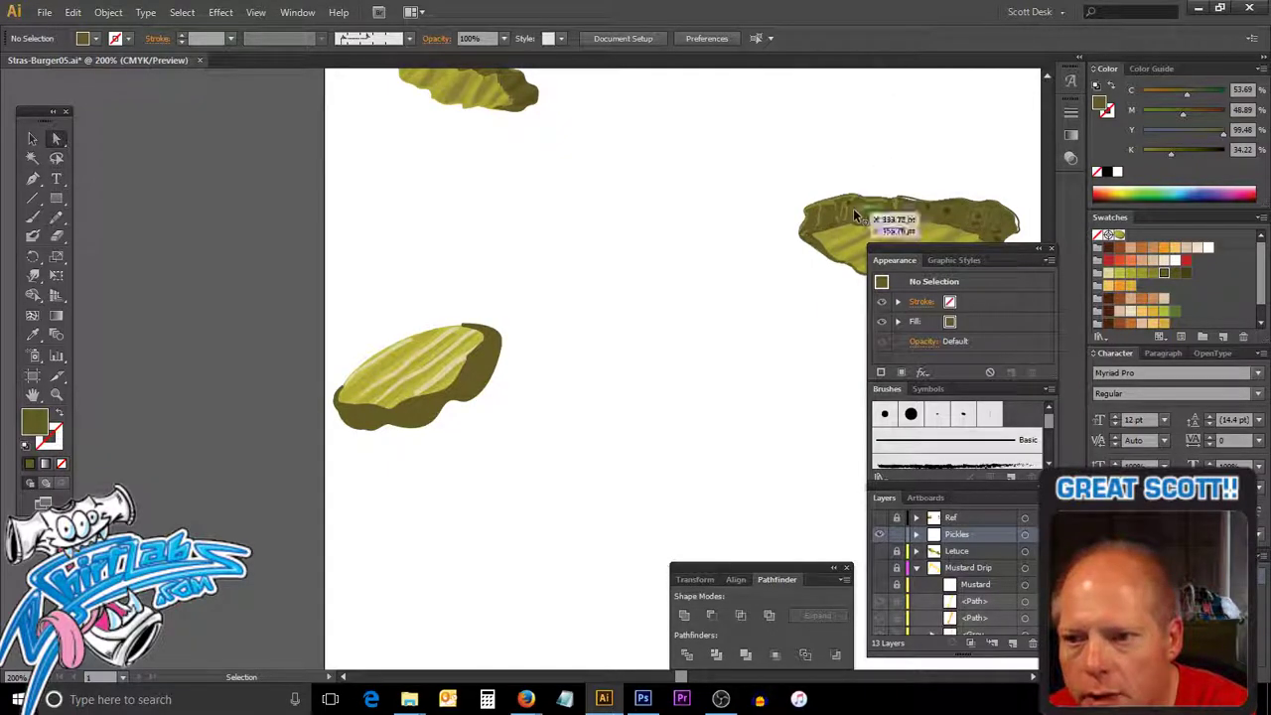
{"action": "left_click", "coordinate": [863, 209]}
{"action": "key", "text": "a"}
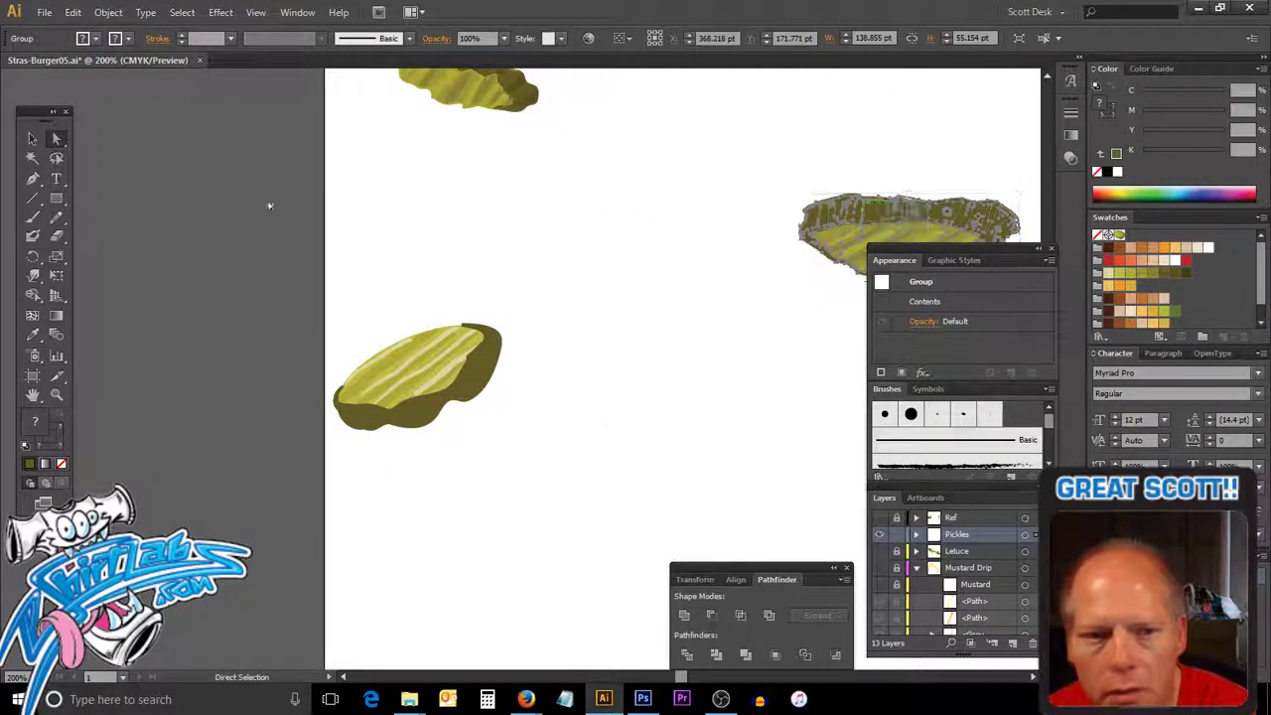
{"action": "left_click", "coordinate": [781, 207]}
{"action": "key", "text": "alt"}
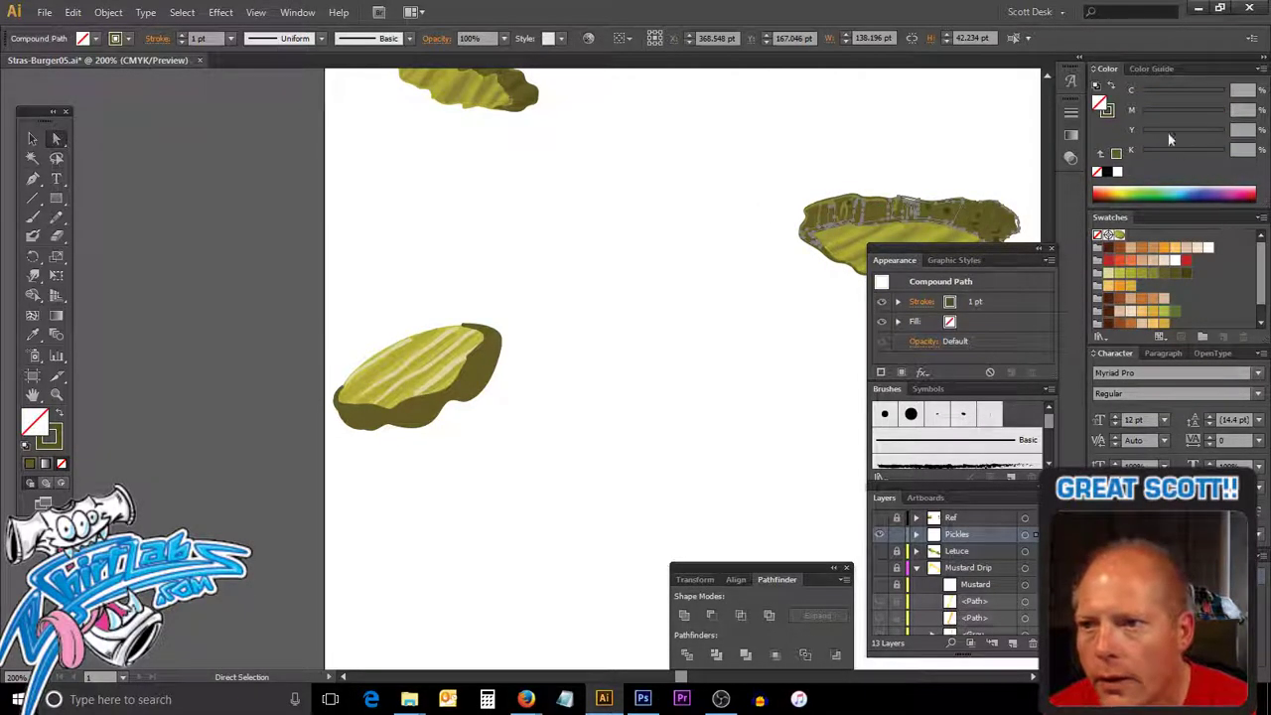
Set dark olive (C 53.69, M 48.89, Y 99.48, K 45) as a 1 pt stroke with no fill.
{"action": "left_click", "coordinate": [1175, 272]}
{"action": "left_click", "coordinate": [1110, 88]}
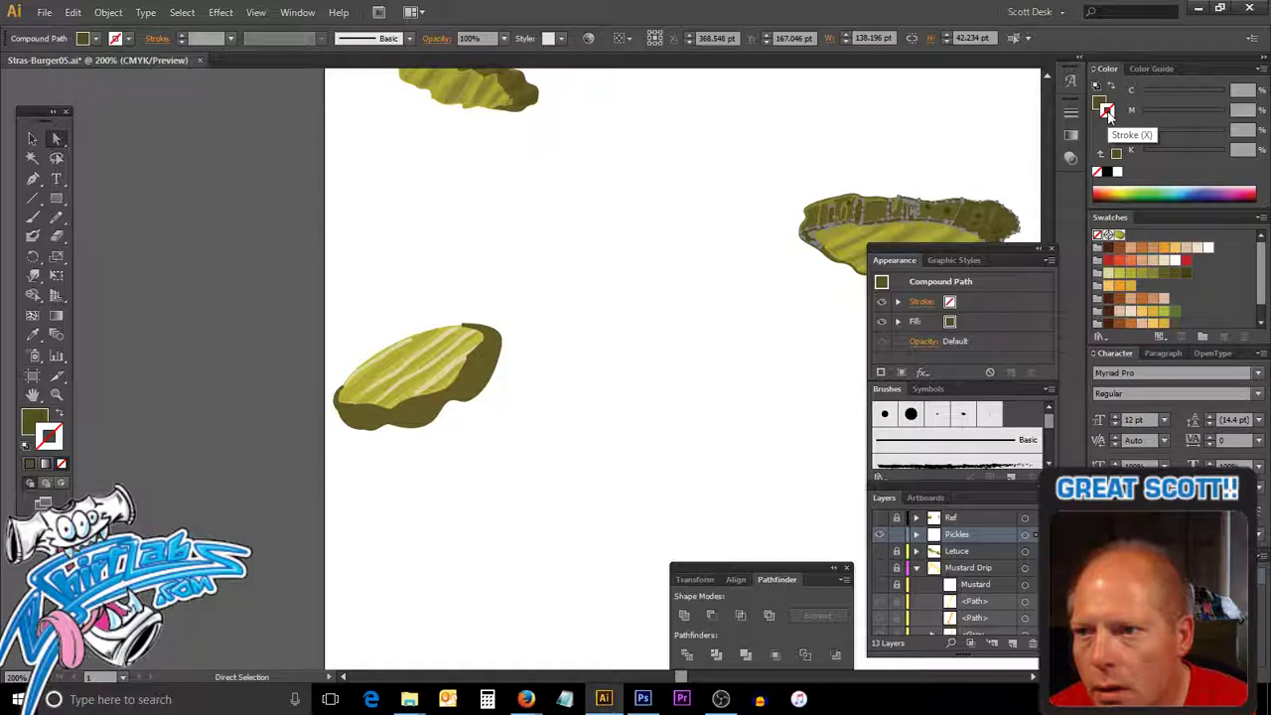
{"action": "left_click", "coordinate": [935, 154]}
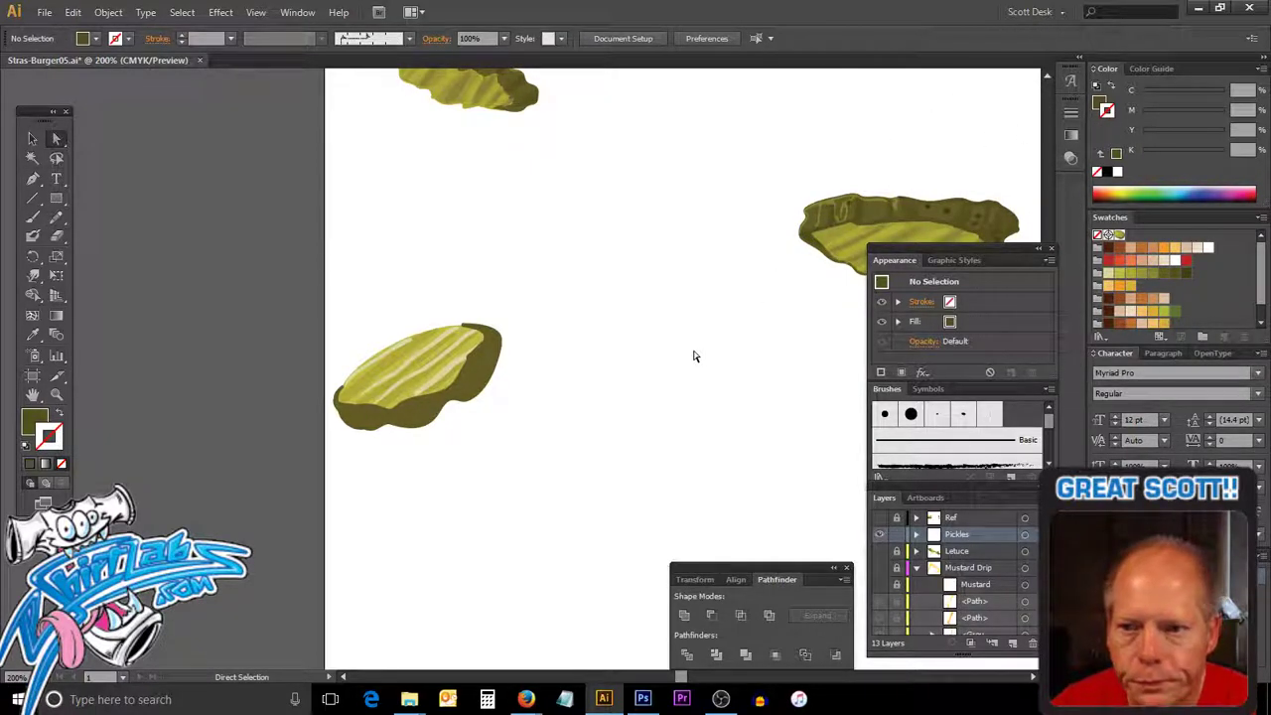
{"action": "left_click", "coordinate": [849, 220]}
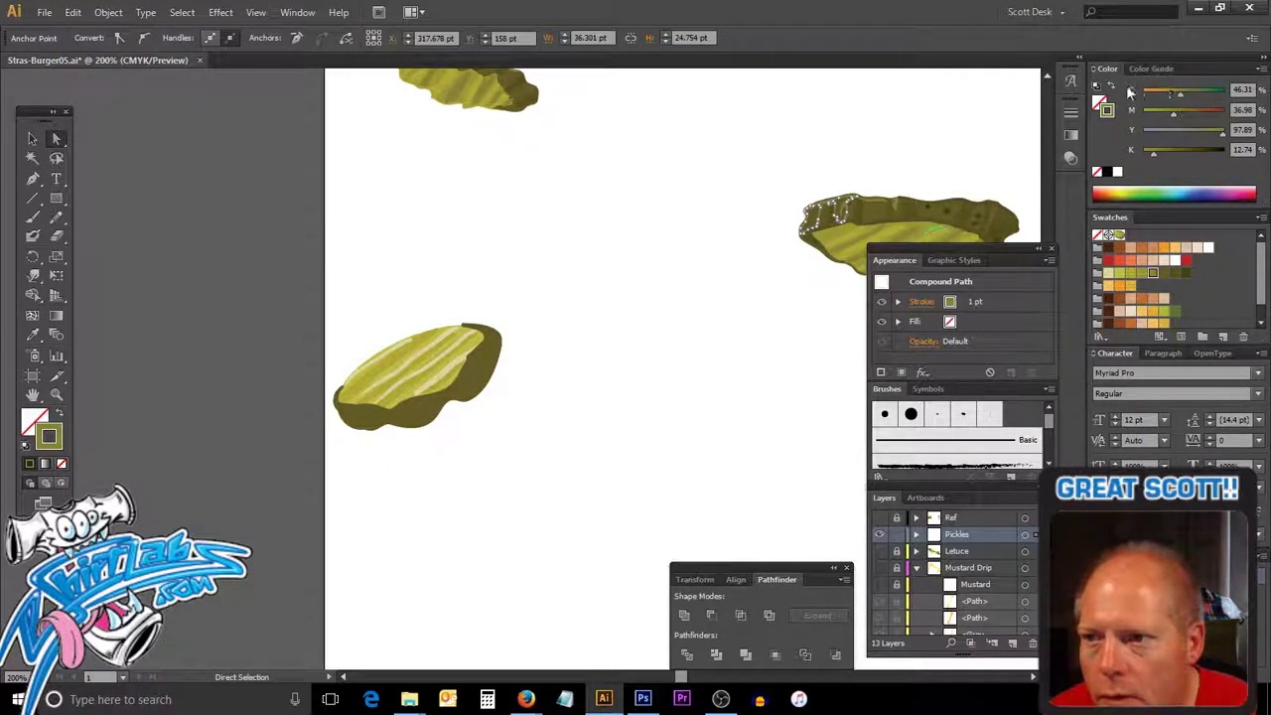
{"action": "key", "text": "shift+x"}
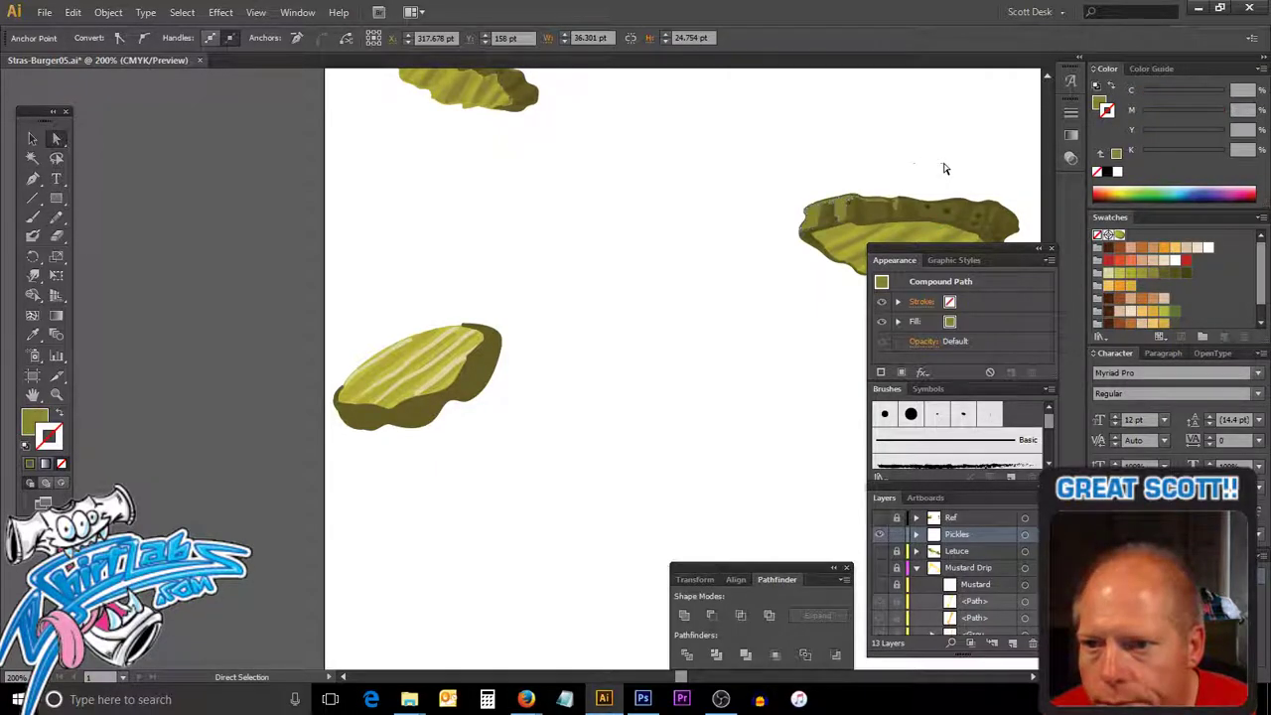
{"action": "left_click", "coordinate": [958, 179]}
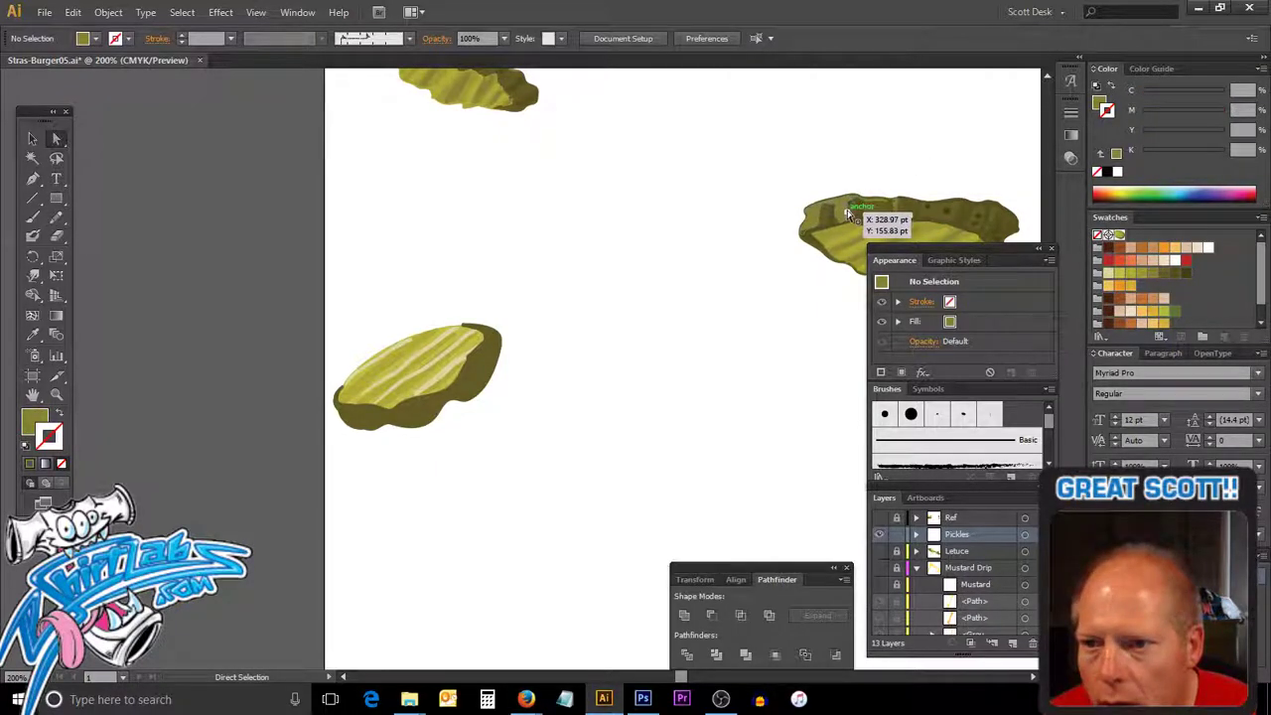
{"action": "mouse_move", "coordinate": [670, 364]}
{"action": "left_mouse_down"}
{"action": "mouse_move", "coordinate": [627, 399]}
{"action": "mouse_move", "coordinate": [810, 391]}
{"action": "left_mouse_up"}
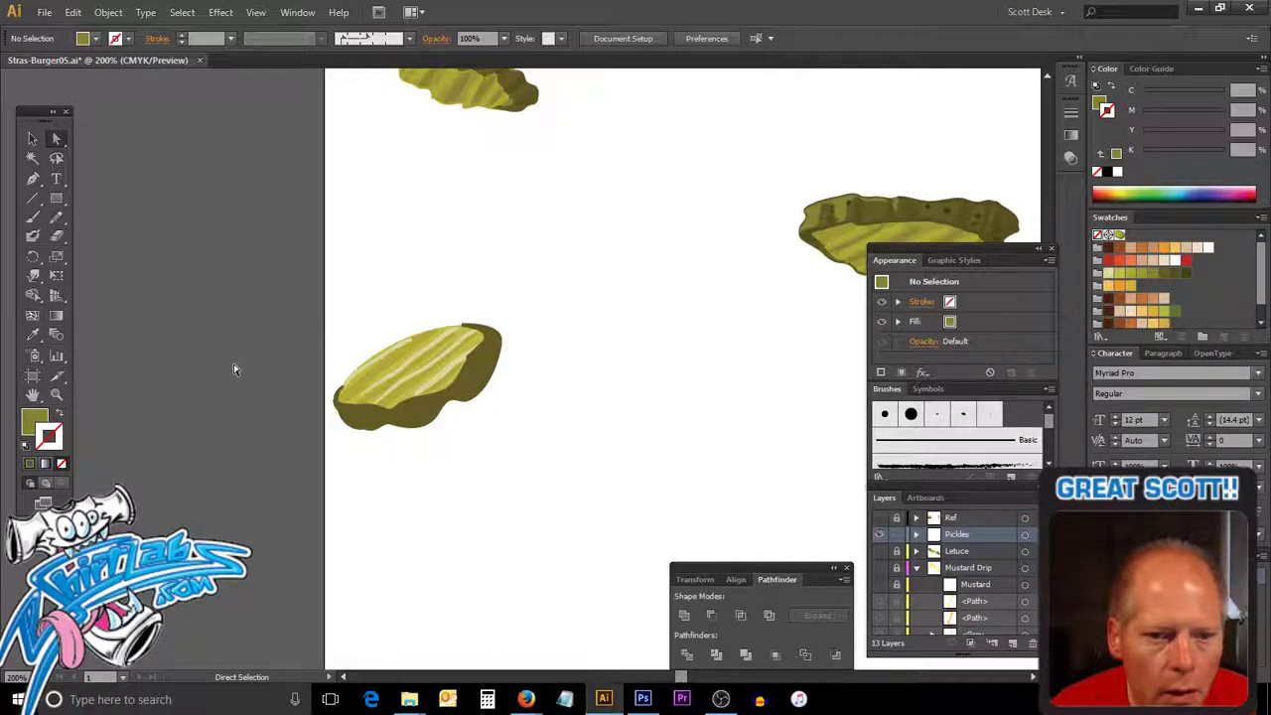
{"action": "left_click", "coordinate": [56, 414]}
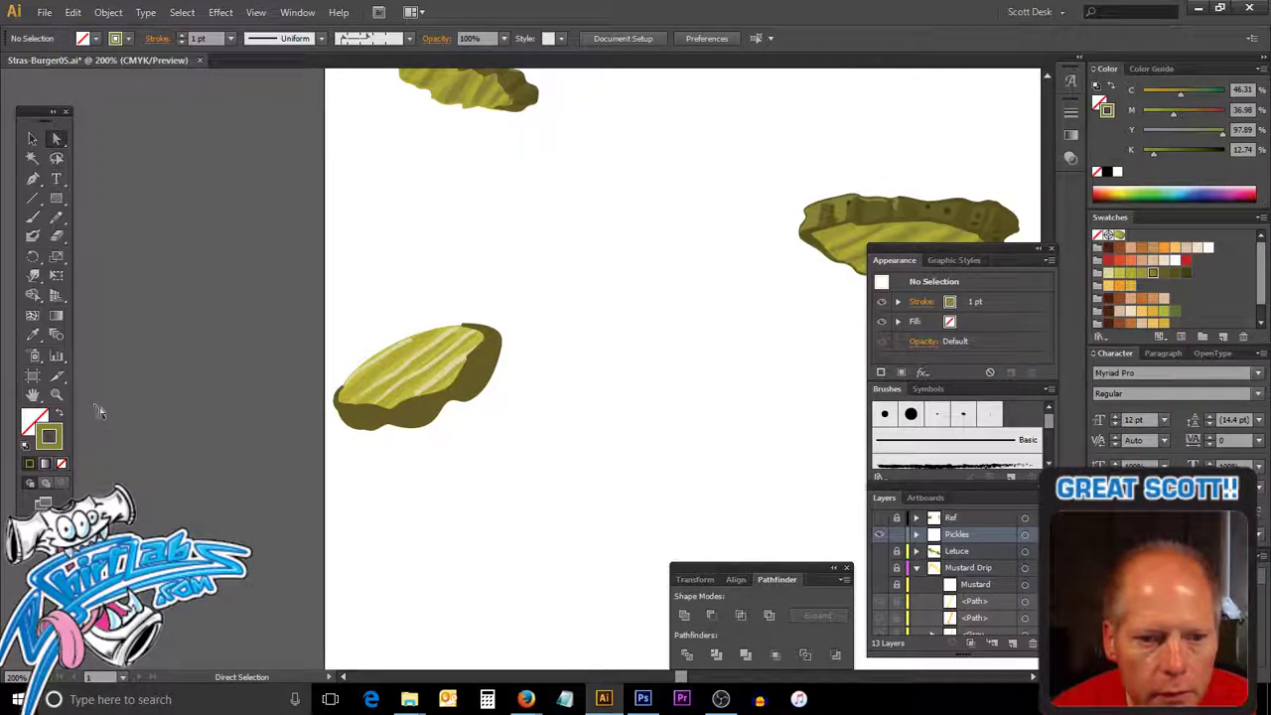
{"action": "left_click", "coordinate": [1175, 274]}
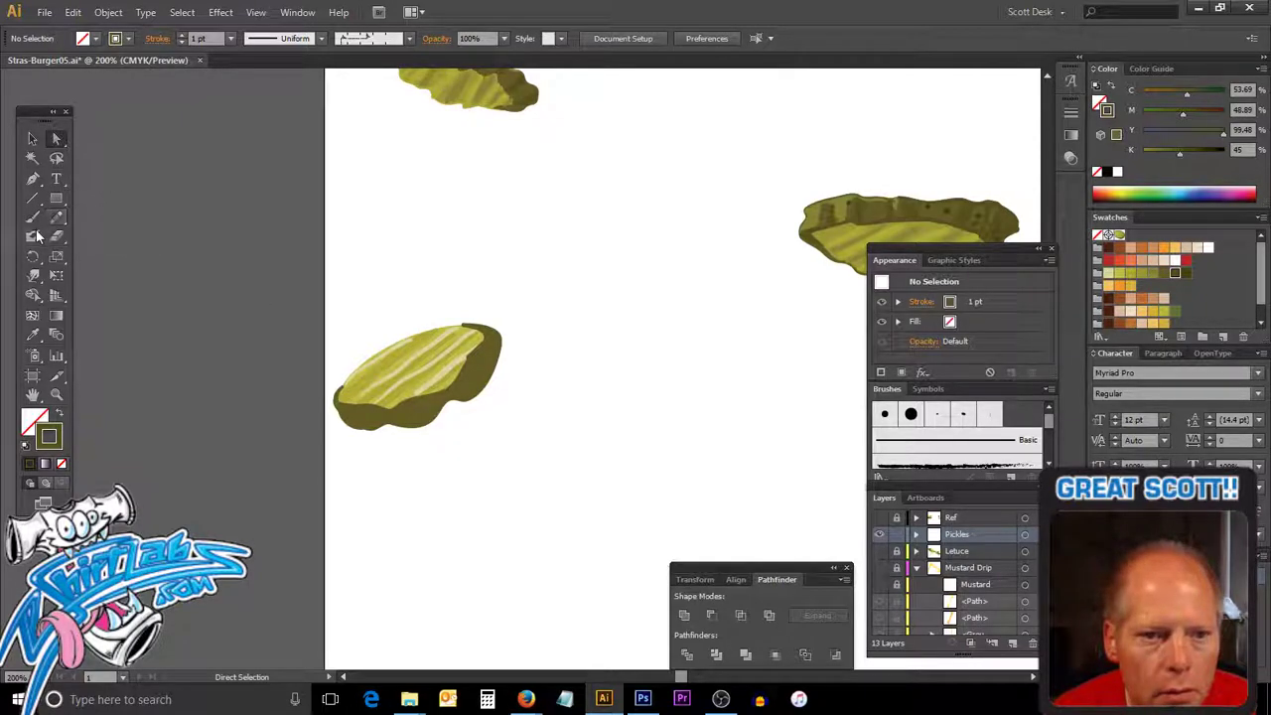
Paint darker green (K 60) shading along the lower-left pickle's right, bottom and lower-left edges.
{"action": "left_click", "coordinate": [34, 236]}
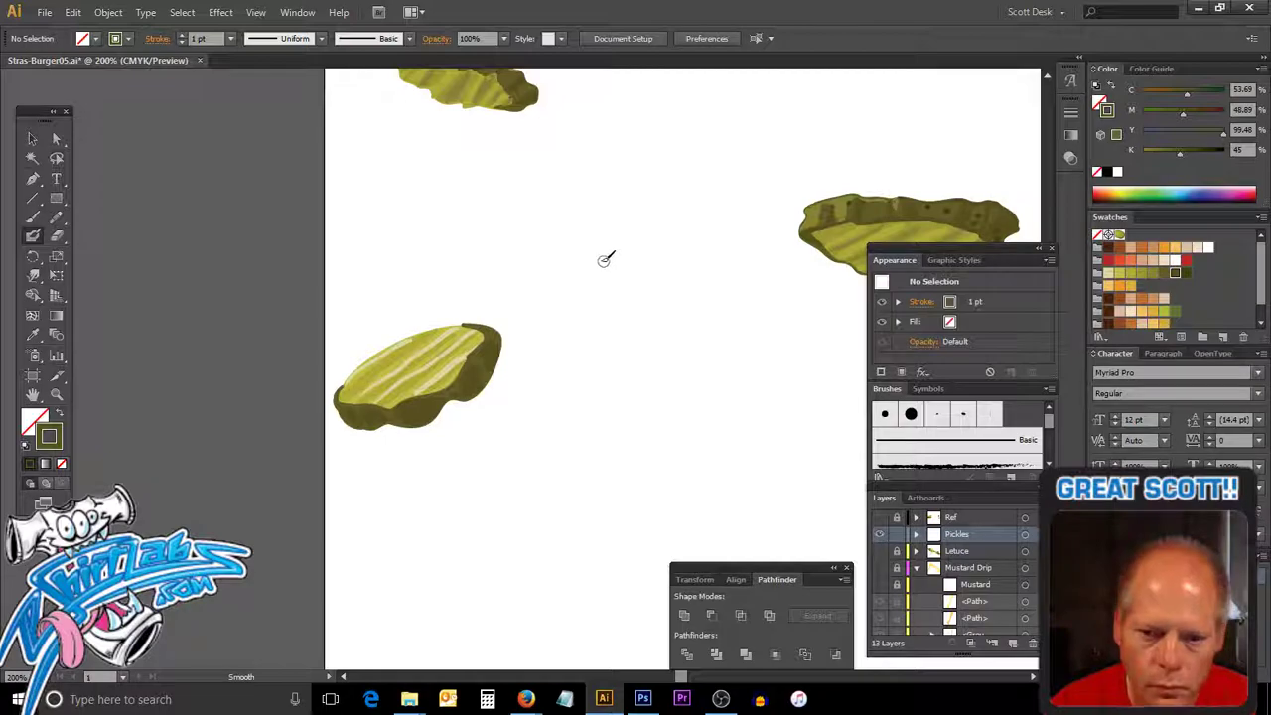
{"action": "left_click", "coordinate": [1186, 273]}
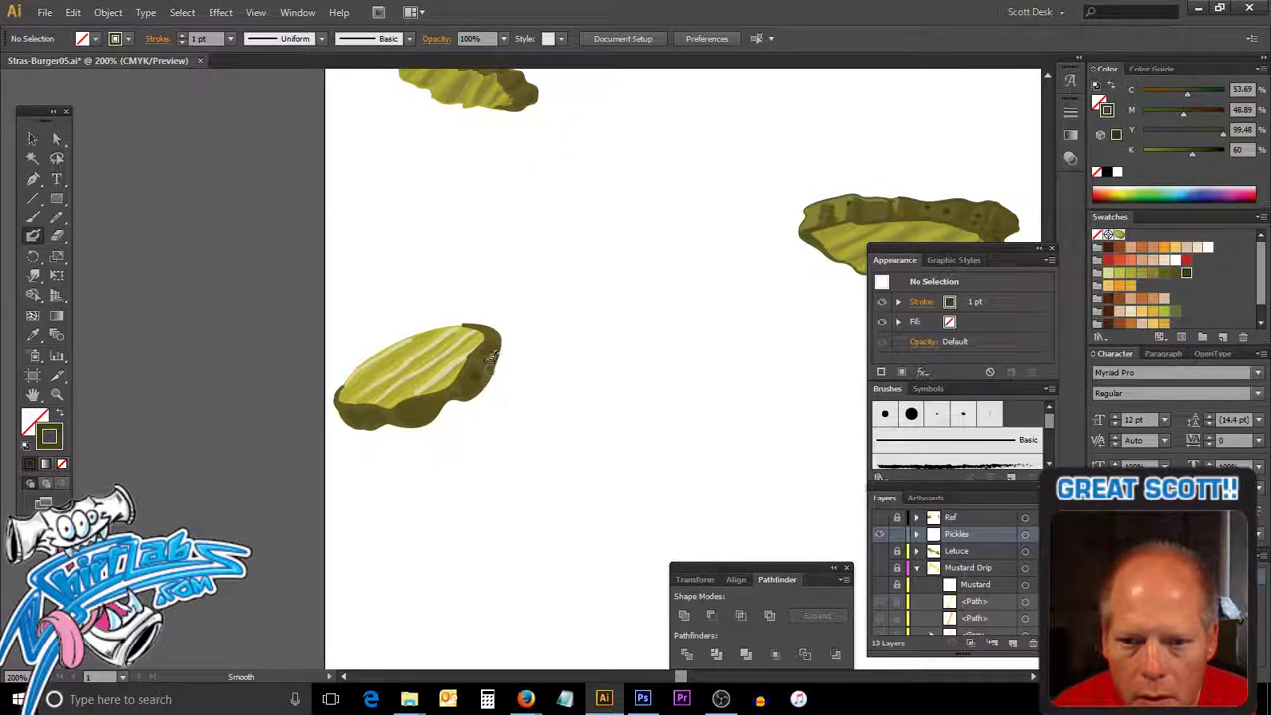
{"action": "left_click_drag", "start_coordinate": [491, 353], "coordinate": [429, 407]}
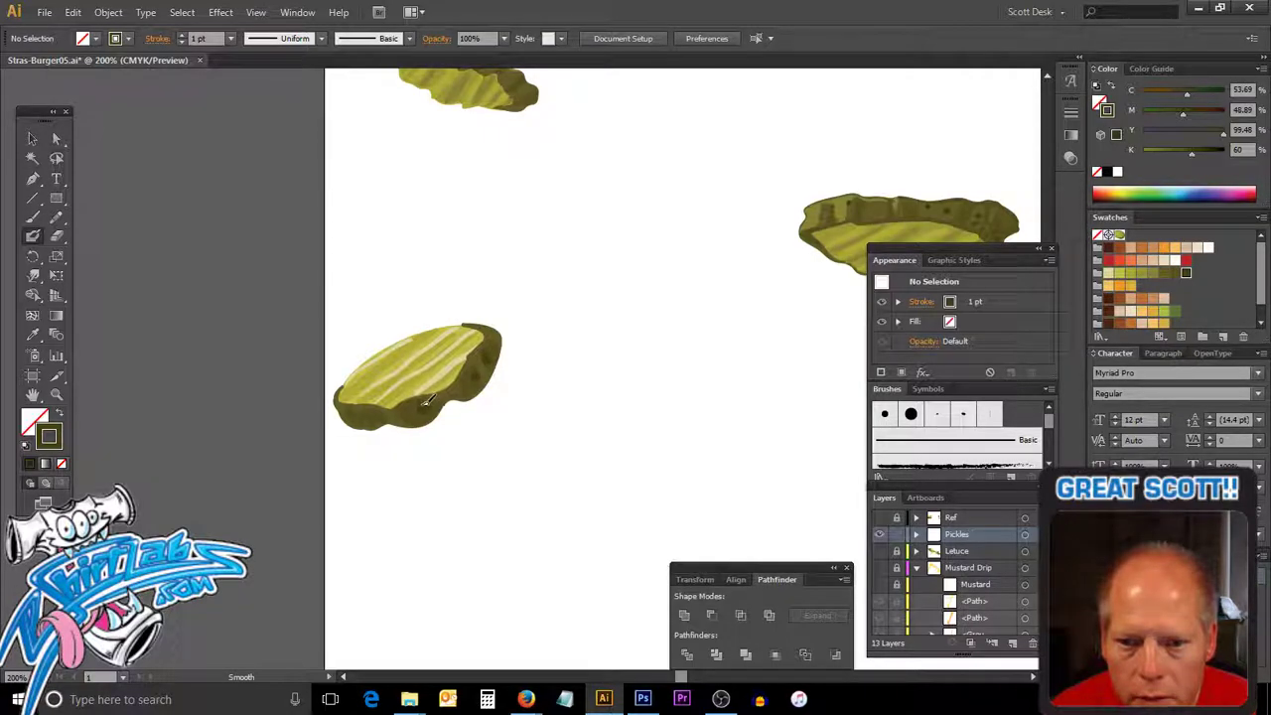
{"action": "left_click_drag", "start_coordinate": [429, 403], "coordinate": [507, 392]}
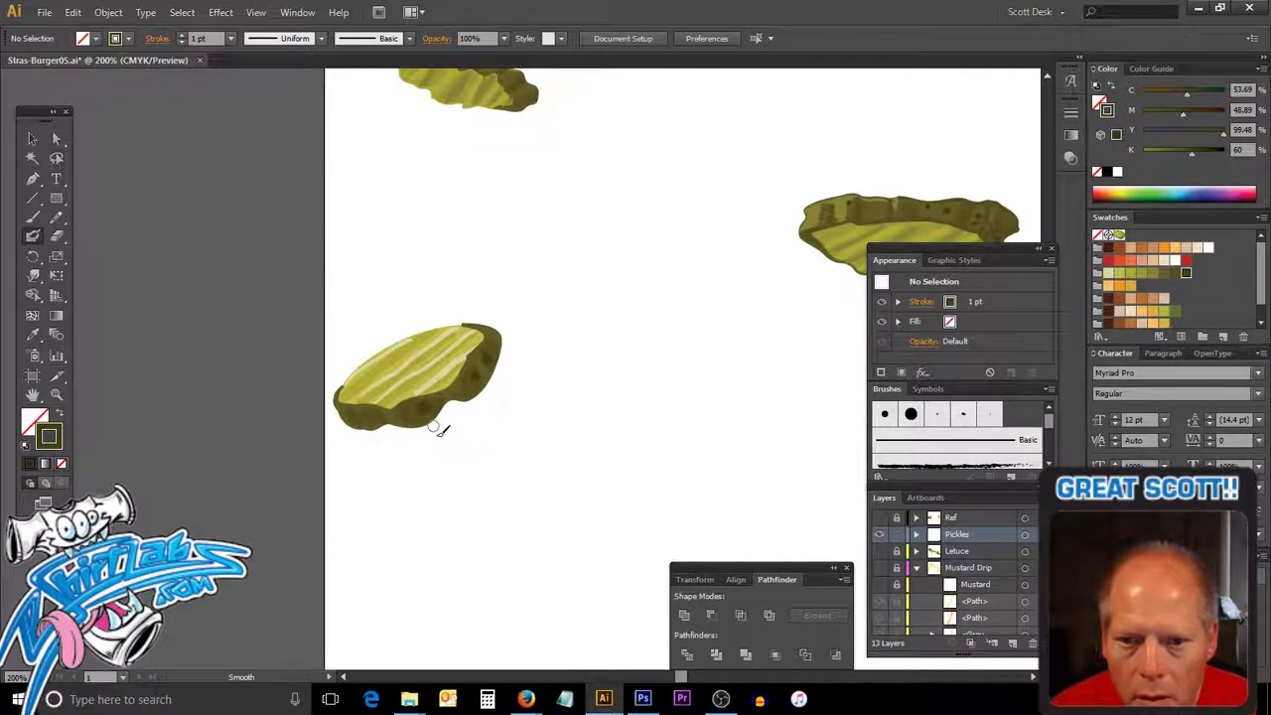
{"action": "left_click_drag", "start_coordinate": [425, 409], "coordinate": [355, 416]}
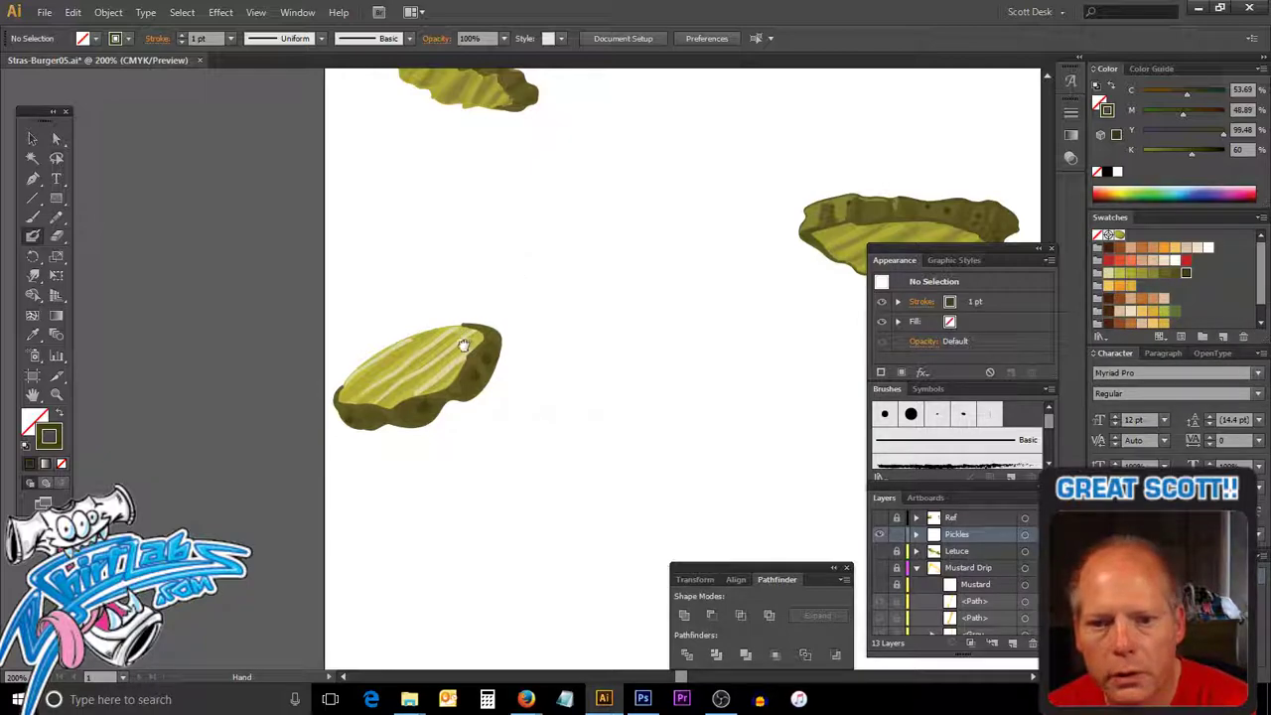
Zoom out and pan until the whole artboard with all pickles shows, then deselect.
{"action": "key", "text": "ctrl+space"}
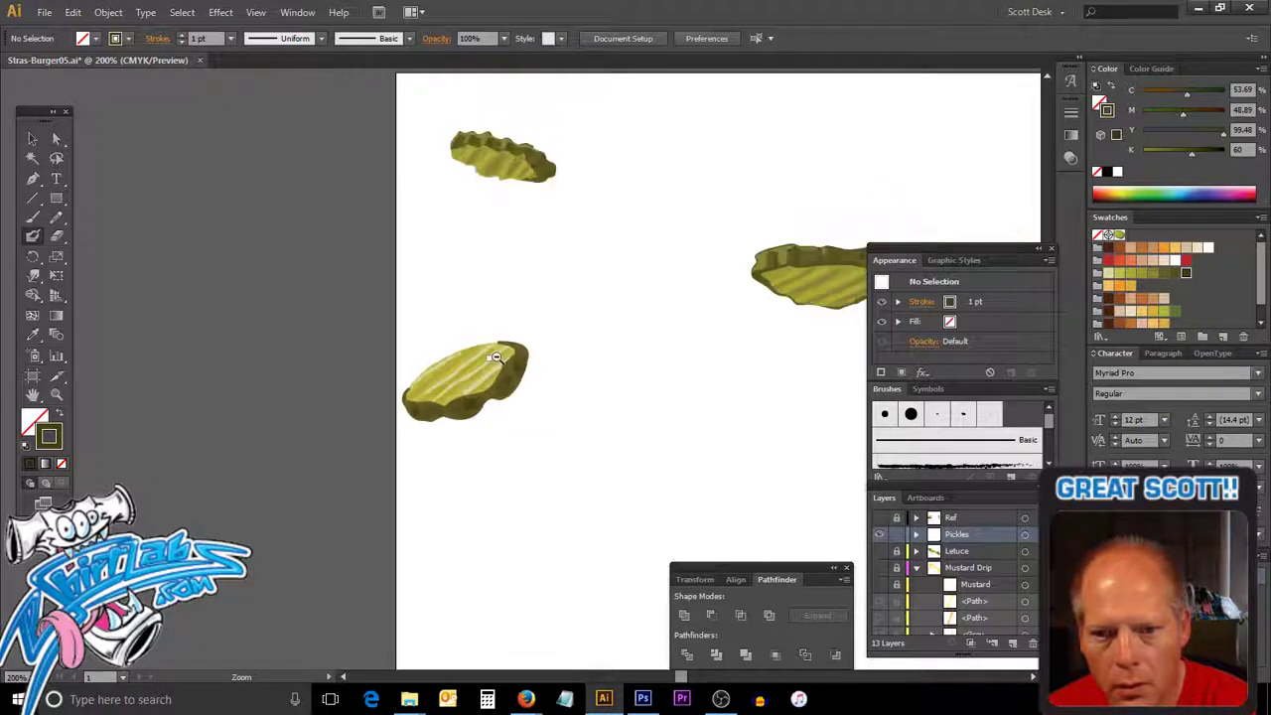
{"action": "left_click", "coordinate": [494, 362], "text": "alt"}
{"action": "left_click", "coordinate": [506, 358], "text": "alt"}
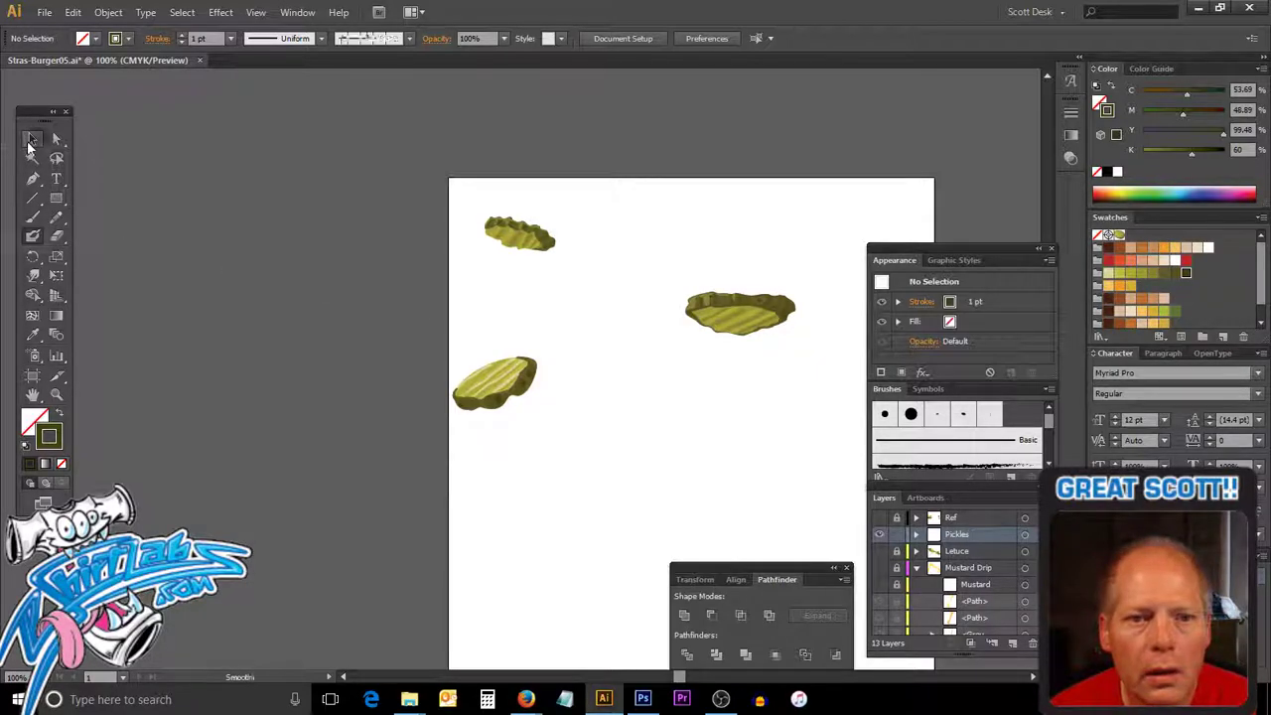
{"action": "left_click", "coordinate": [31, 141]}
{"action": "key", "text": "ctrl+a"}
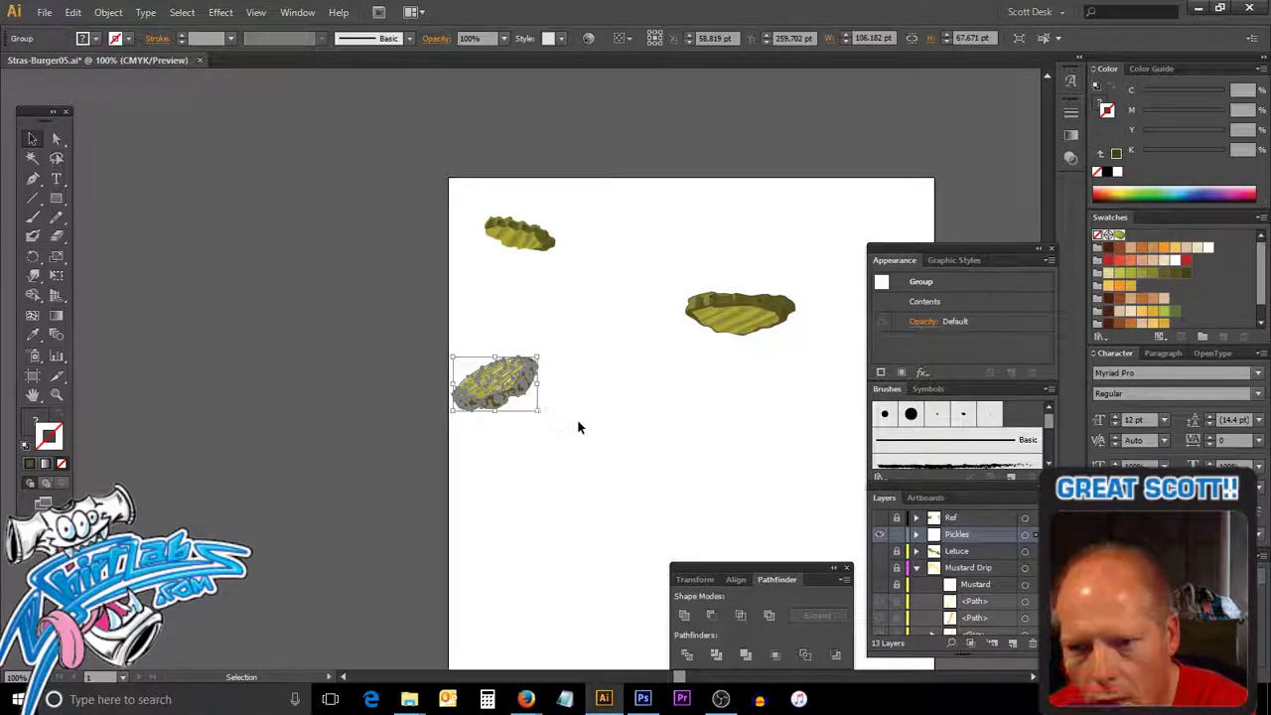
{"action": "left_click_drag", "start_coordinate": [579, 427], "coordinate": [276, 340]}
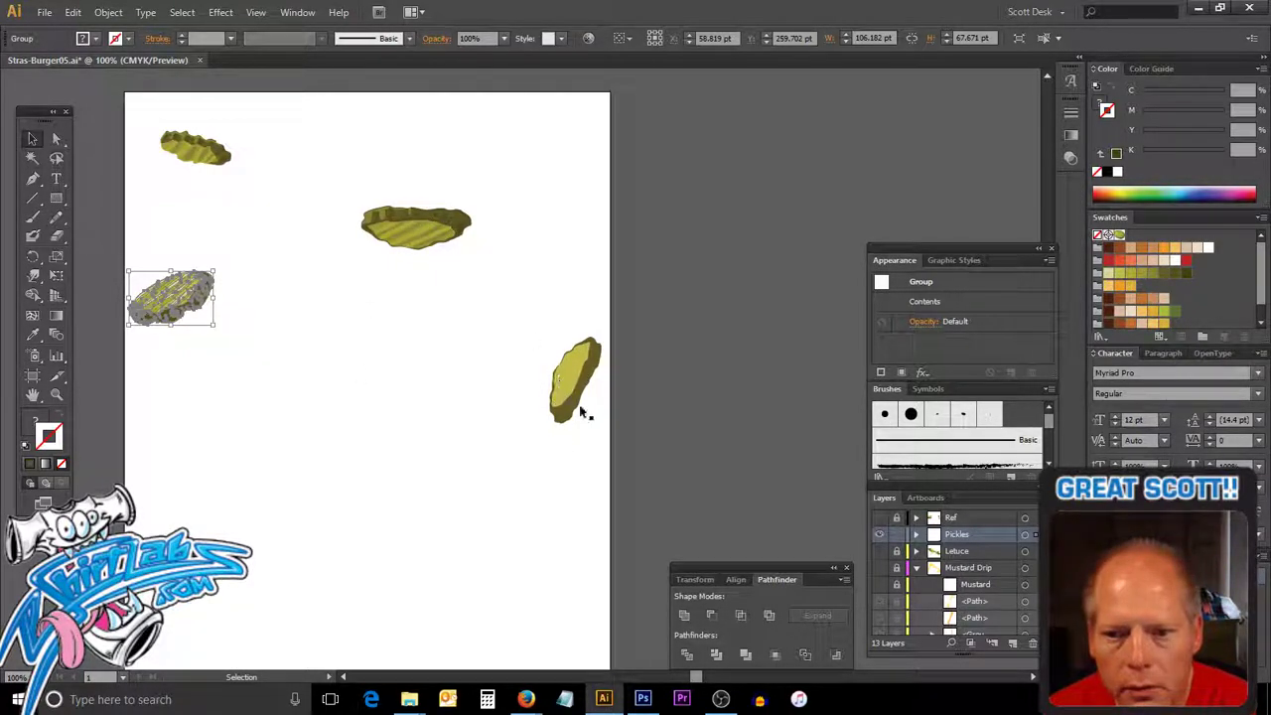
{"action": "left_click", "coordinate": [515, 367]}
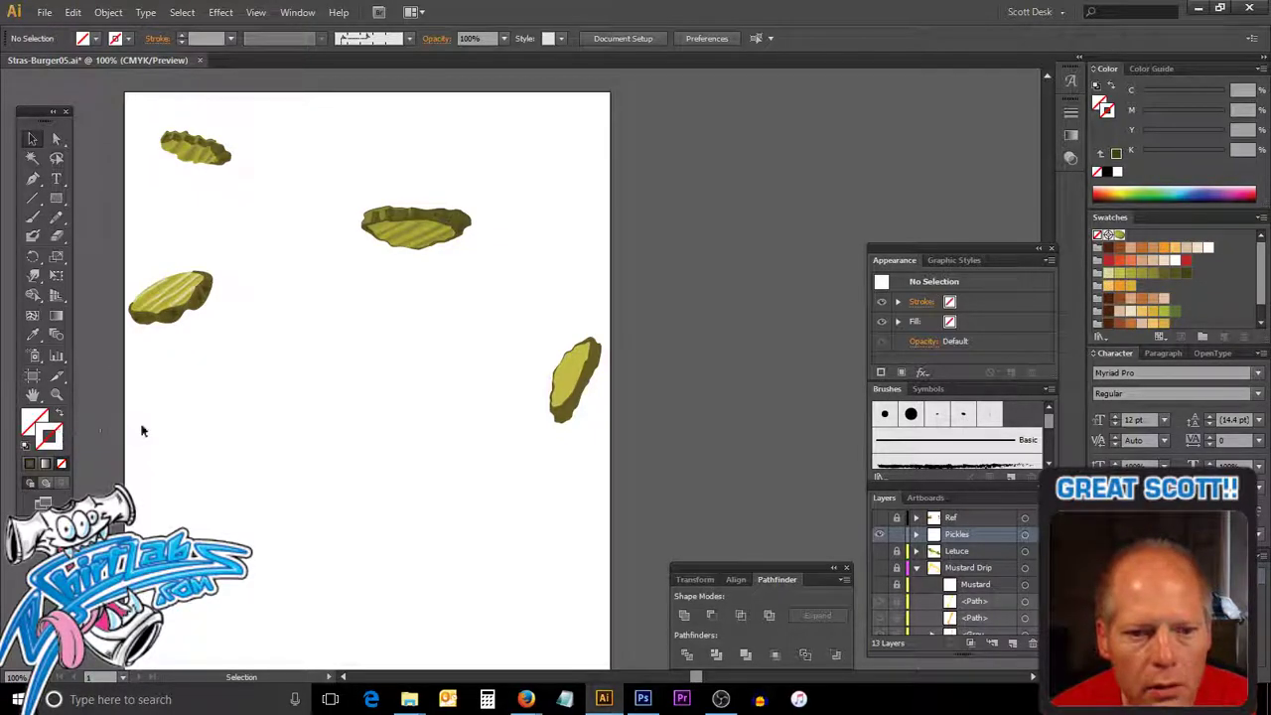
Try light tan, then paint an olive green shading stroke on the right-hand pickle.
{"action": "left_click", "coordinate": [1108, 274]}
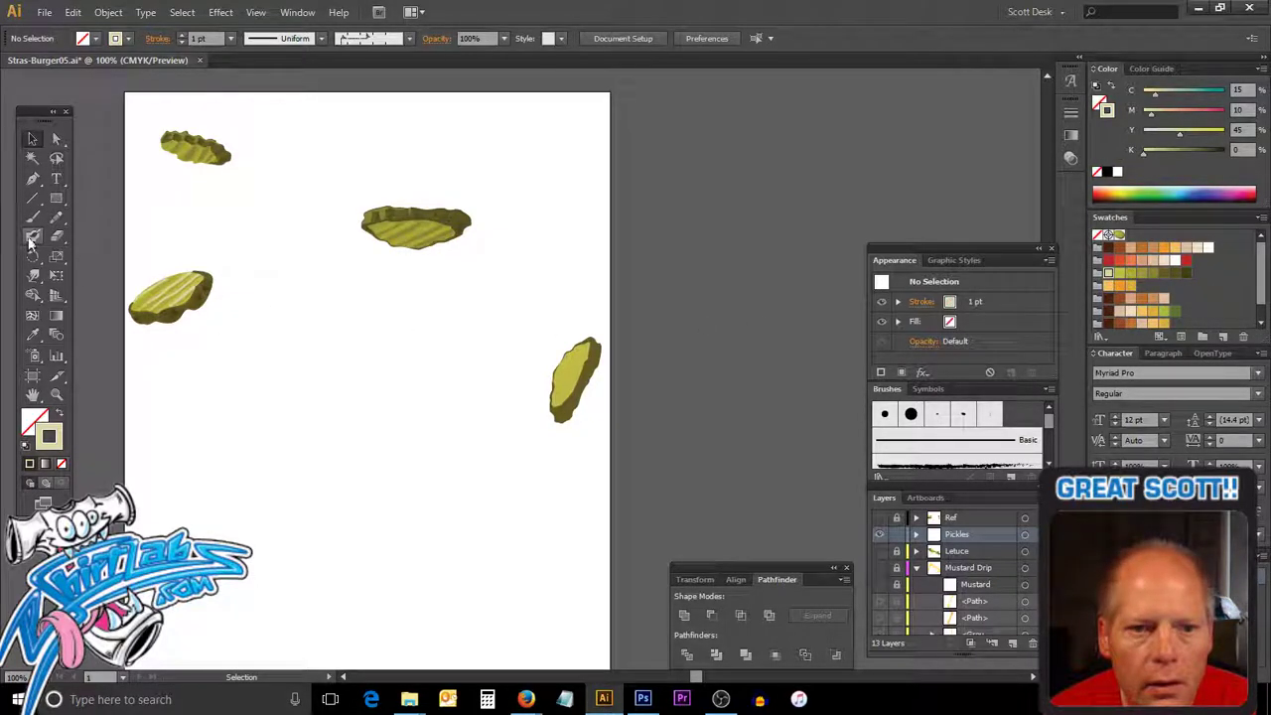
{"action": "left_click_drag", "start_coordinate": [33, 235], "coordinate": [89, 247]}
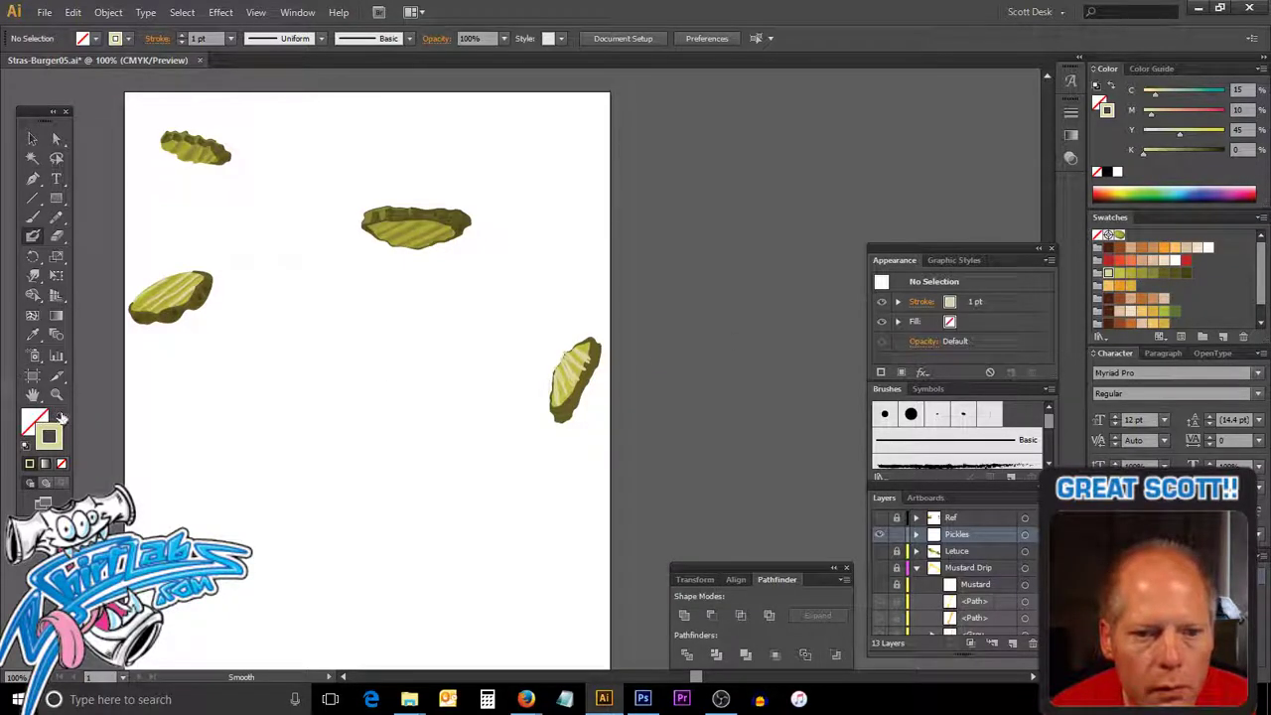
{"action": "left_click", "coordinate": [61, 419]}
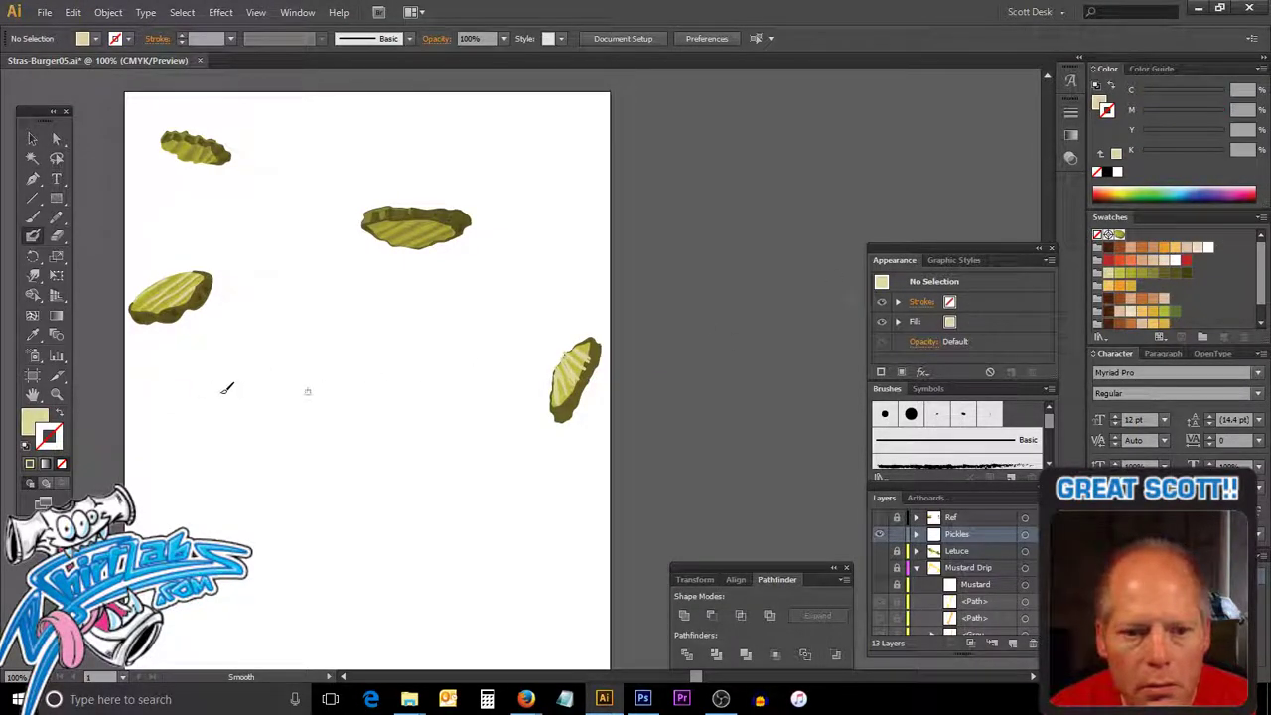
{"action": "left_click", "coordinate": [60, 417]}
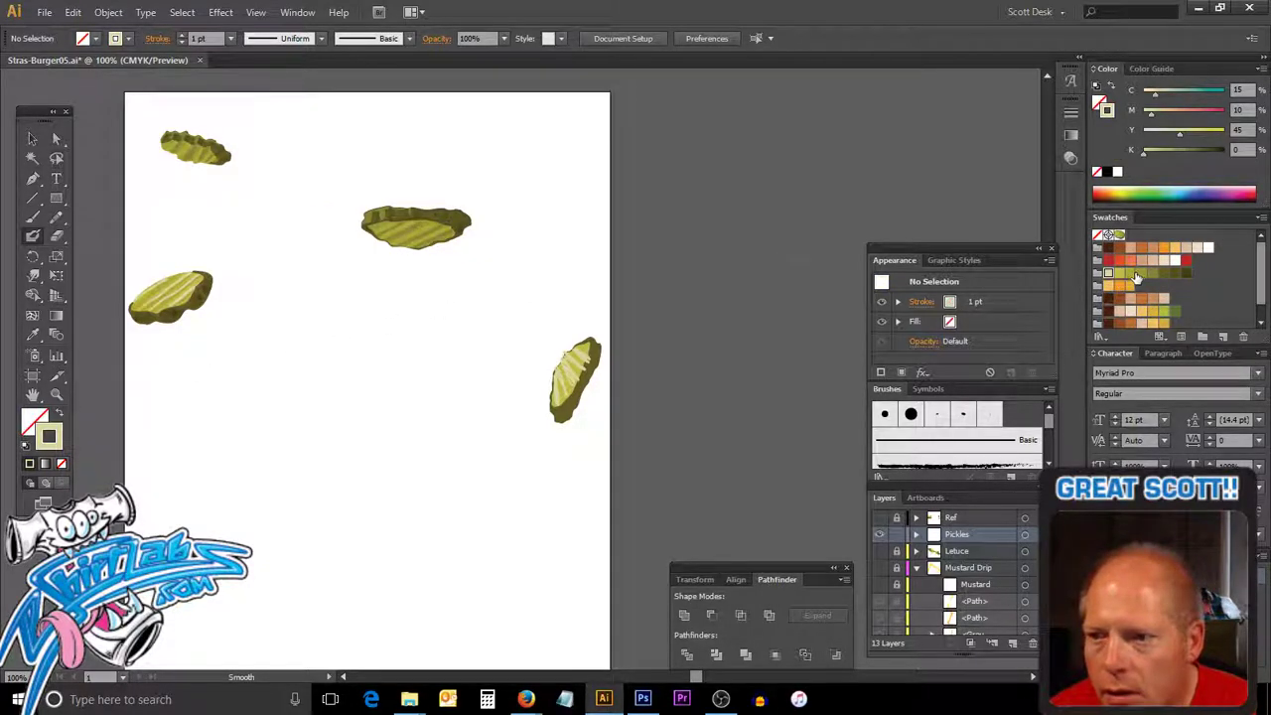
{"action": "left_click", "coordinate": [1131, 274]}
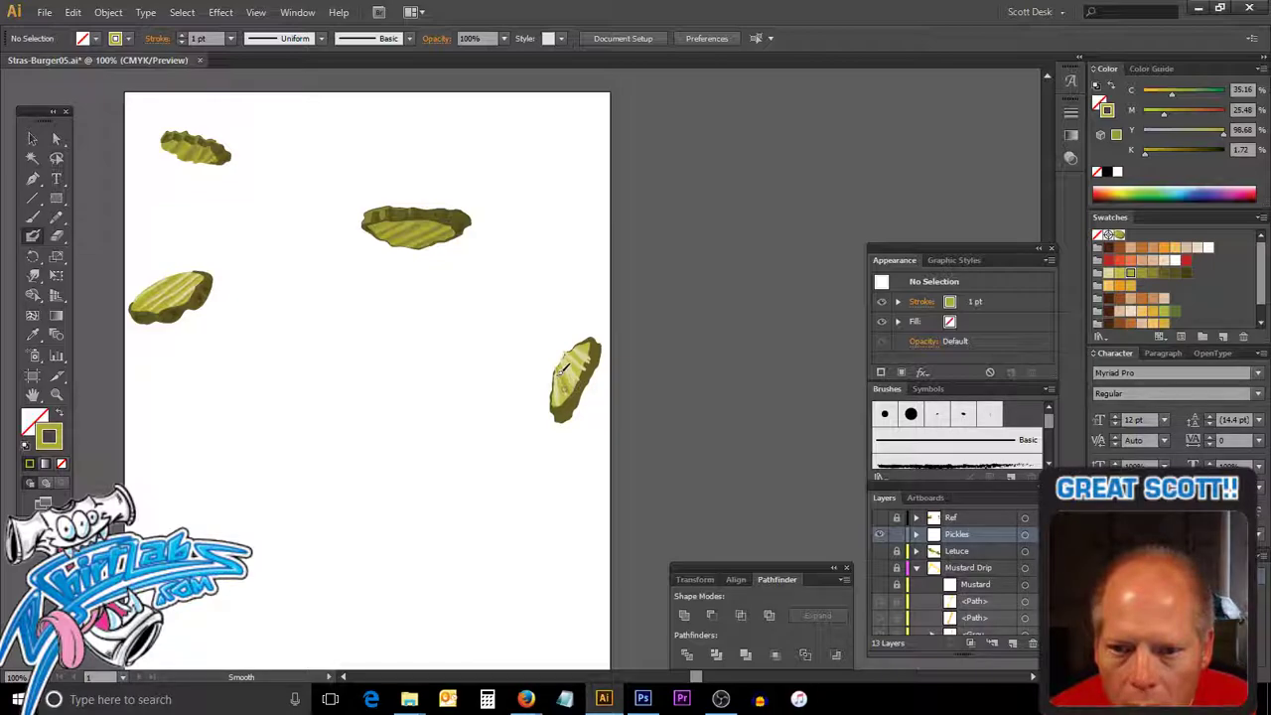
{"action": "left_click_drag", "start_coordinate": [562, 376], "coordinate": [564, 391]}
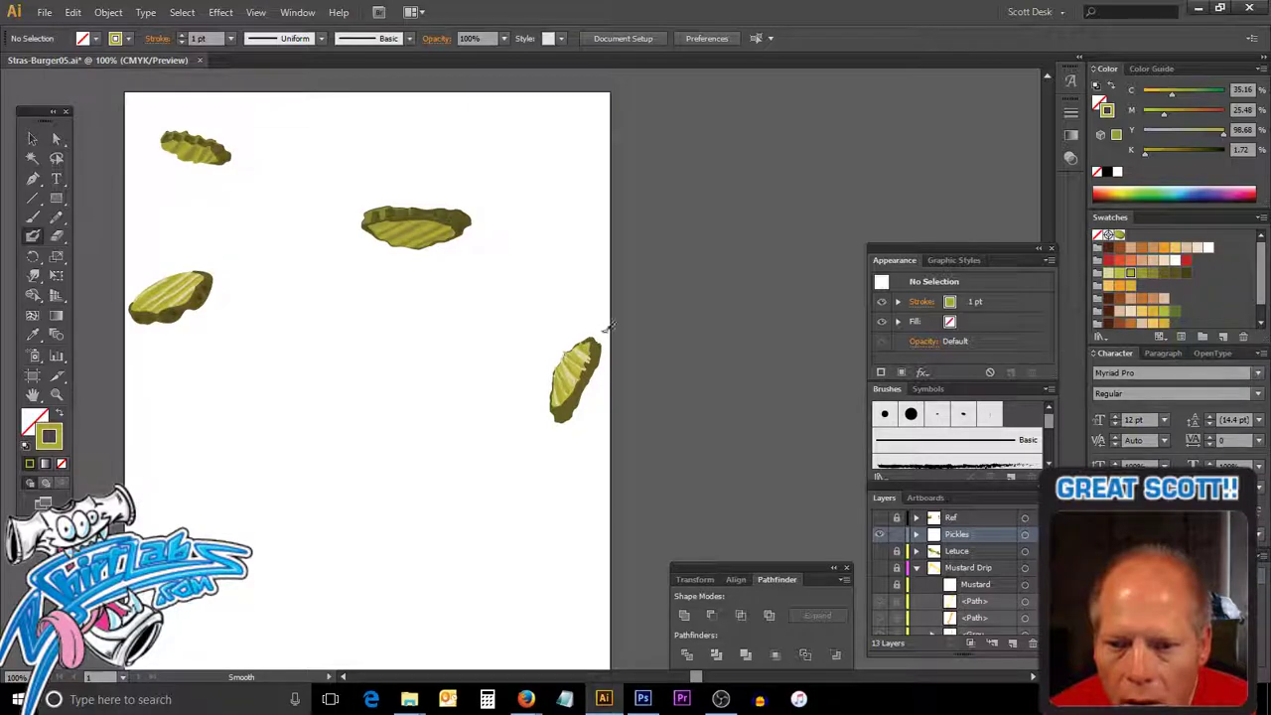
Select the right pickle slice and smooth its outline.
{"action": "key", "text": "ctrl"}
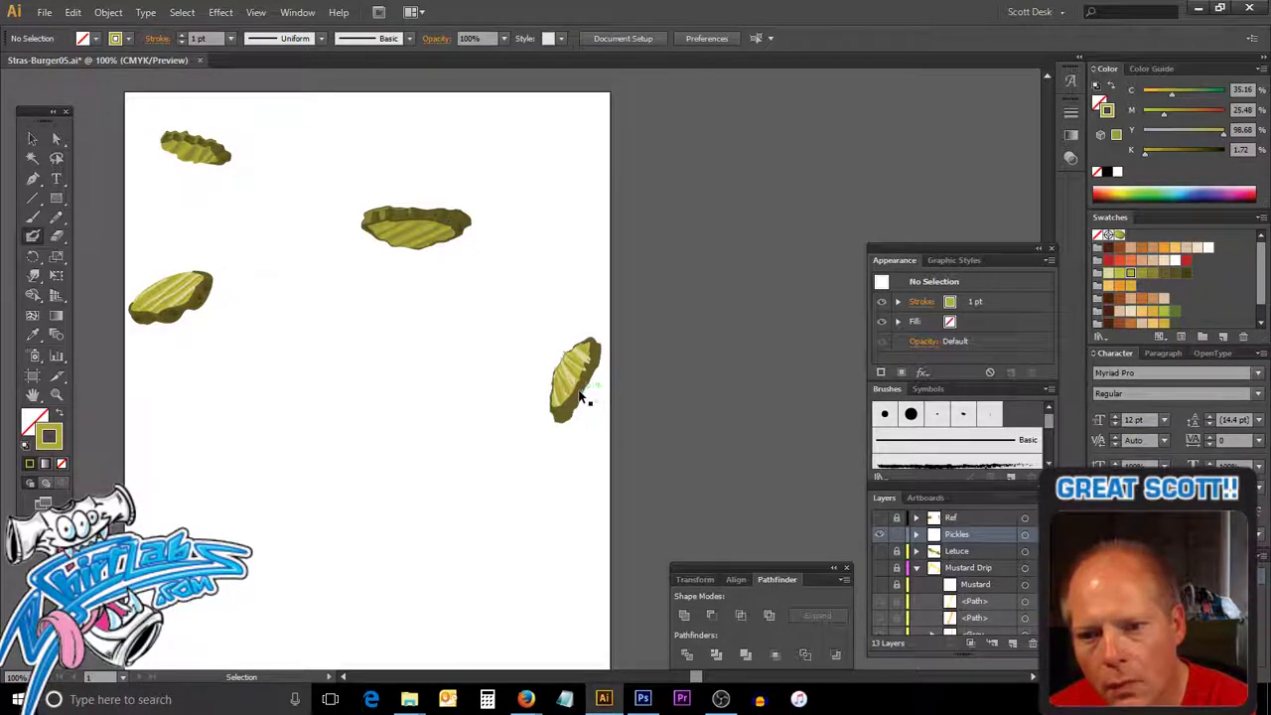
{"action": "left_click", "coordinate": [583, 400], "text": "ctrl"}
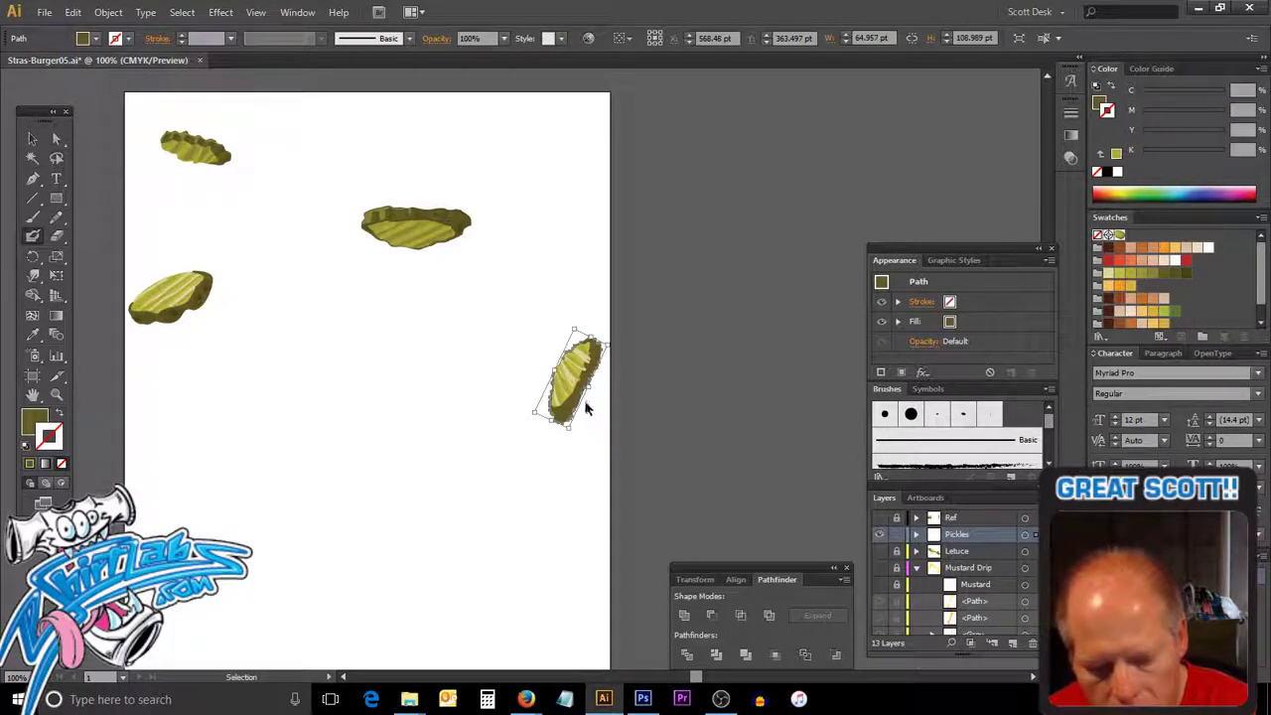
{"action": "left_click_drag", "start_coordinate": [581, 398], "coordinate": [588, 395]}
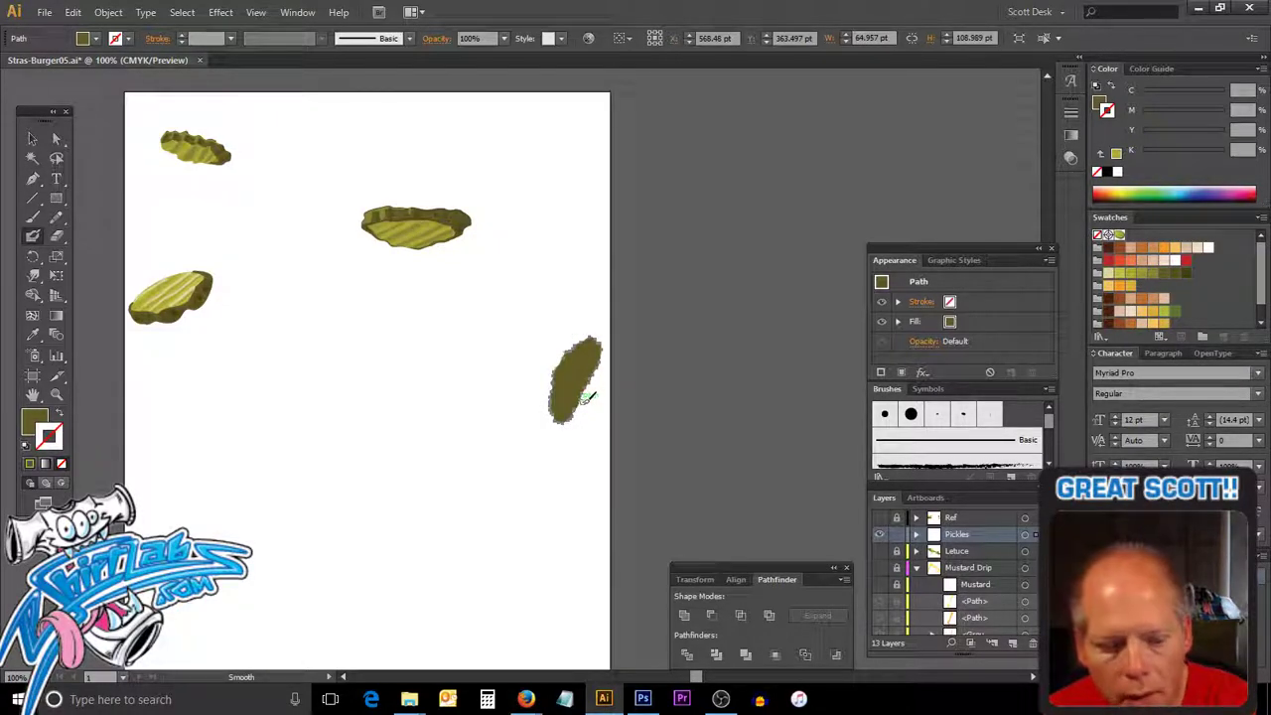
{"action": "left_click", "coordinate": [587, 397], "text": "ctrl"}
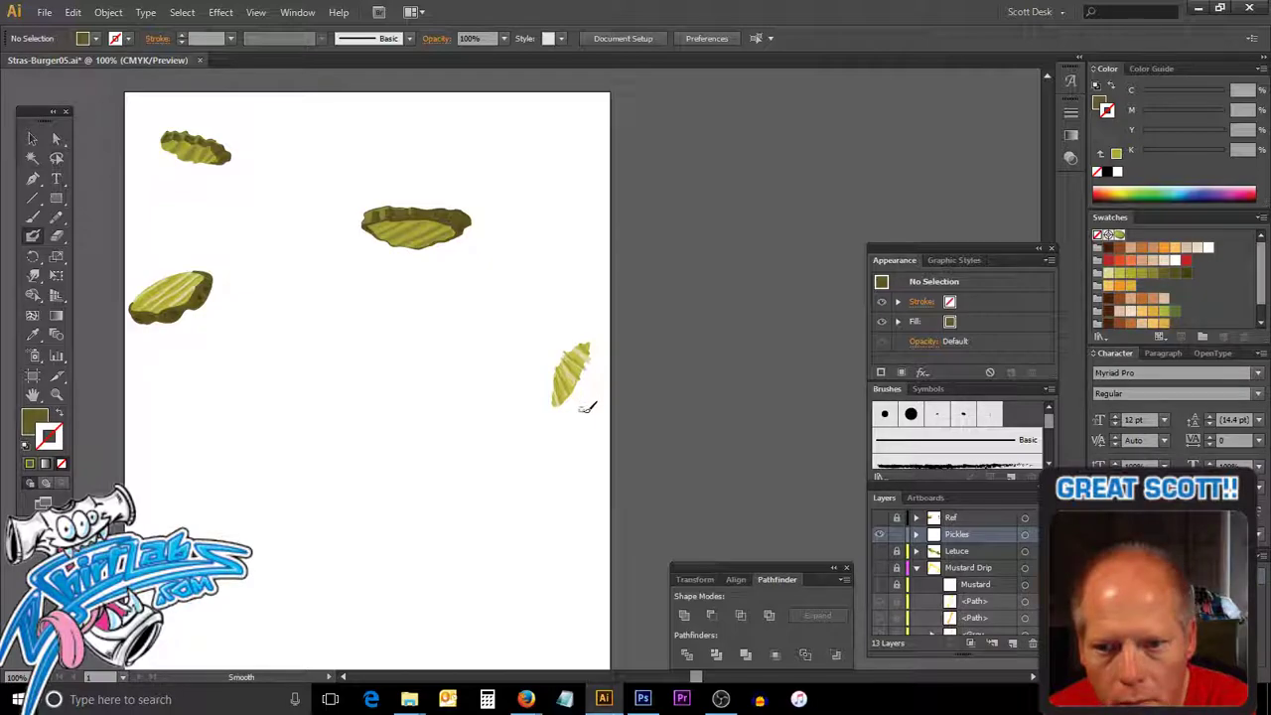
{"action": "left_click", "coordinate": [577, 403], "text": "ctrl"}
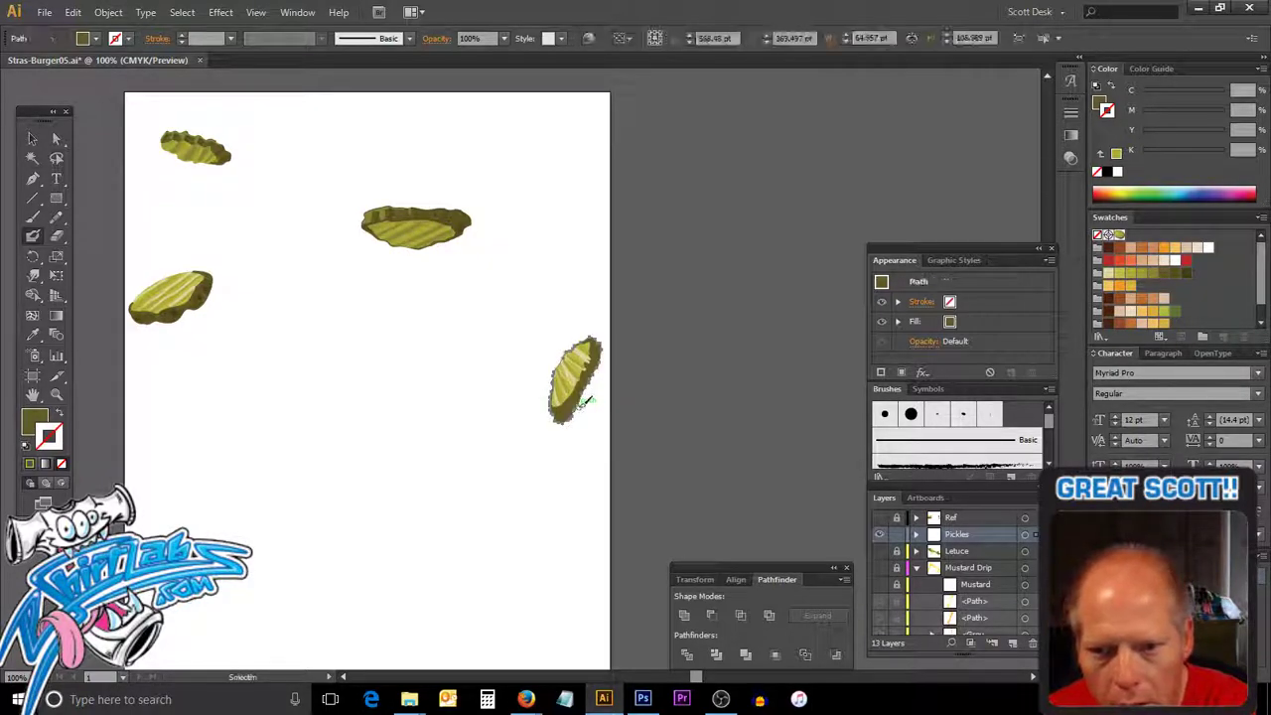
{"action": "left_click", "coordinate": [594, 431], "text": "ctrl"}
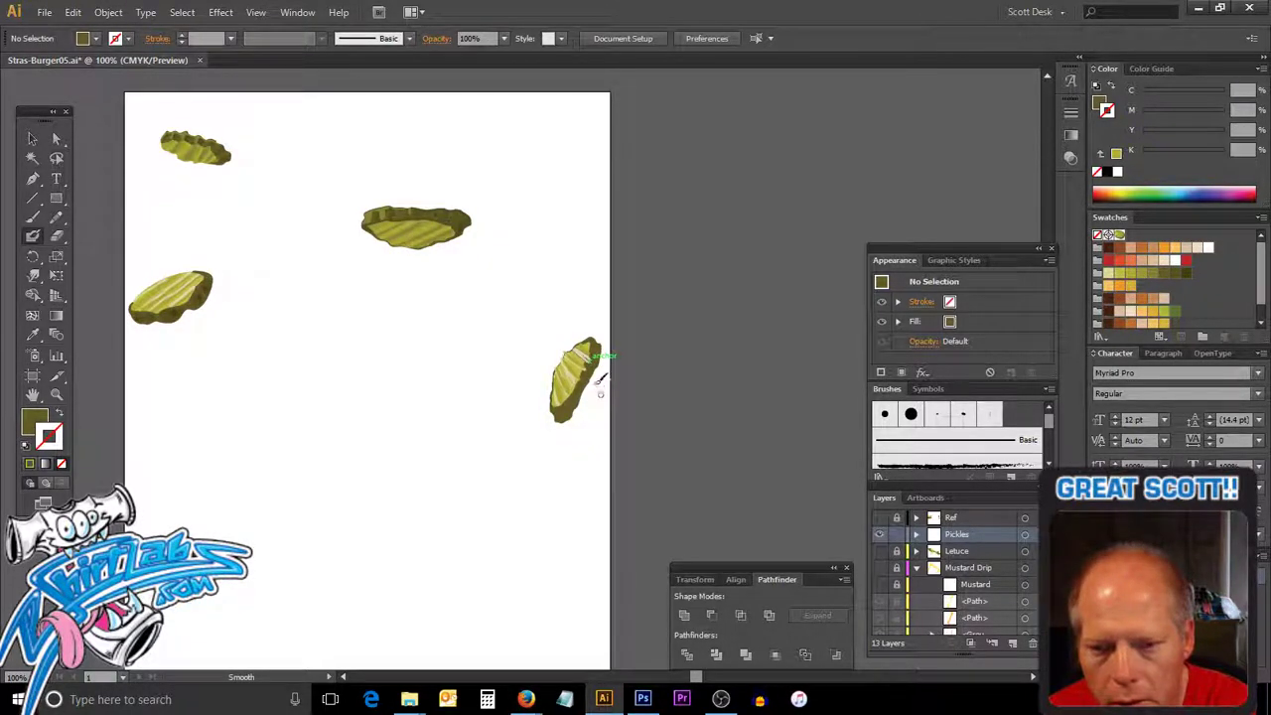
Zoom in to about 495% on the right pickle and inspect its dark olive paths.
{"action": "left_click_drag", "start_coordinate": [519, 322], "coordinate": [624, 441]}
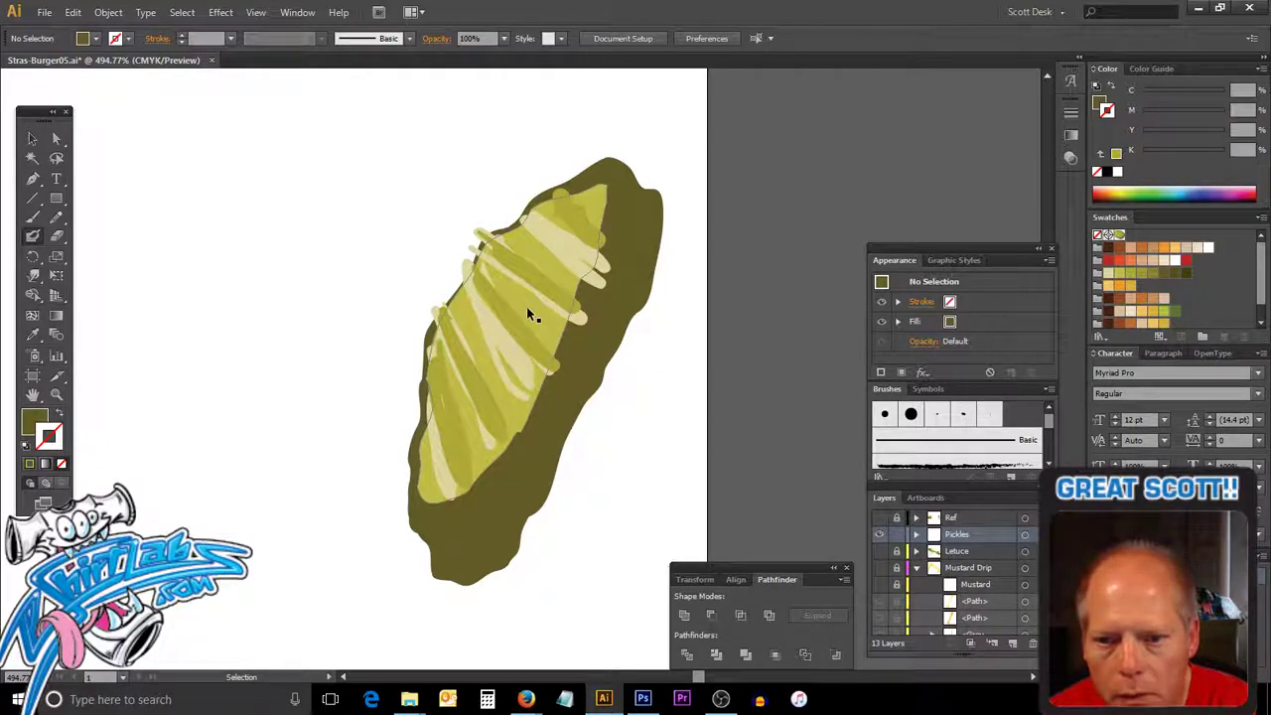
{"action": "left_click", "coordinate": [594, 354]}
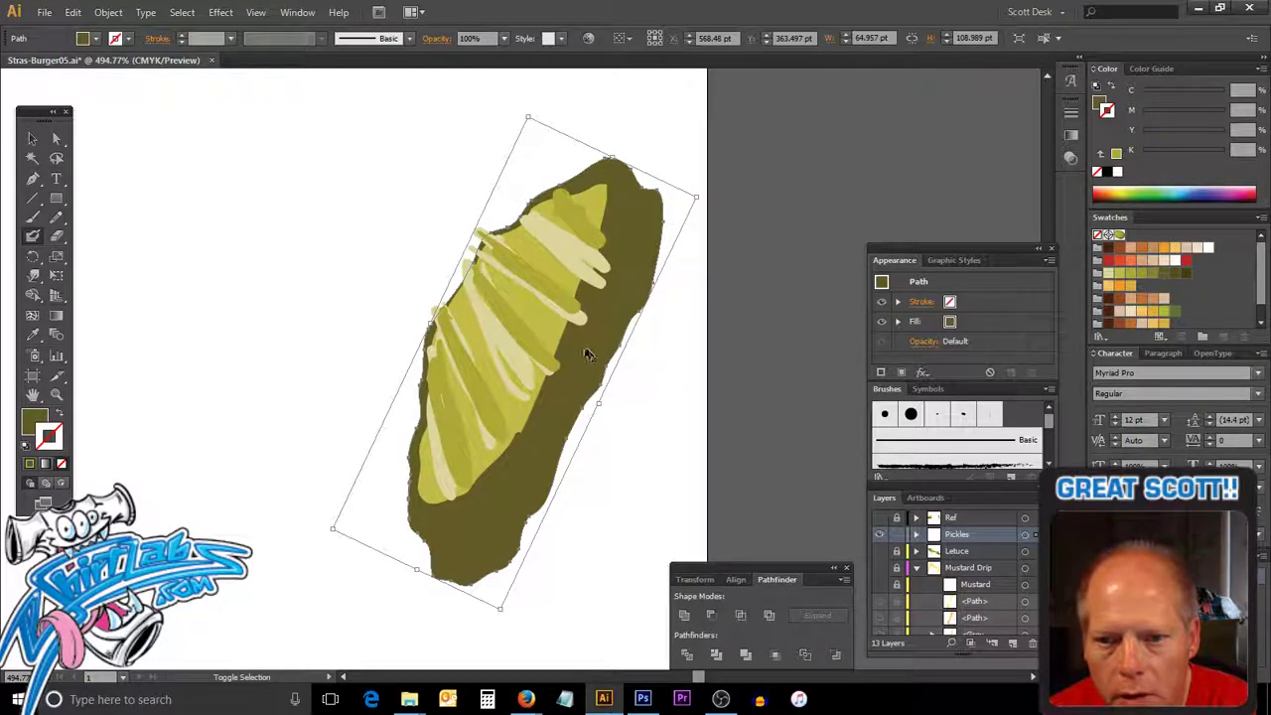
{"action": "left_click", "coordinate": [568, 335], "text": "shift"}
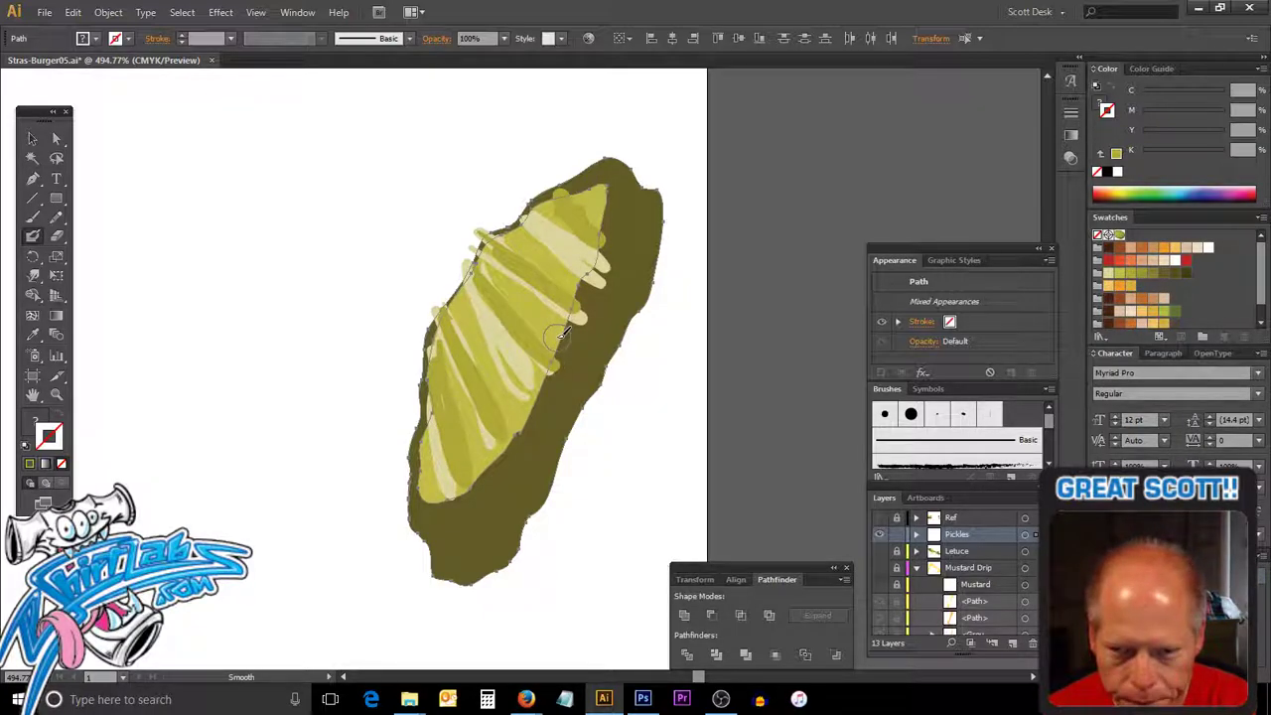
{"action": "left_click", "coordinate": [627, 406], "text": "ctrl"}
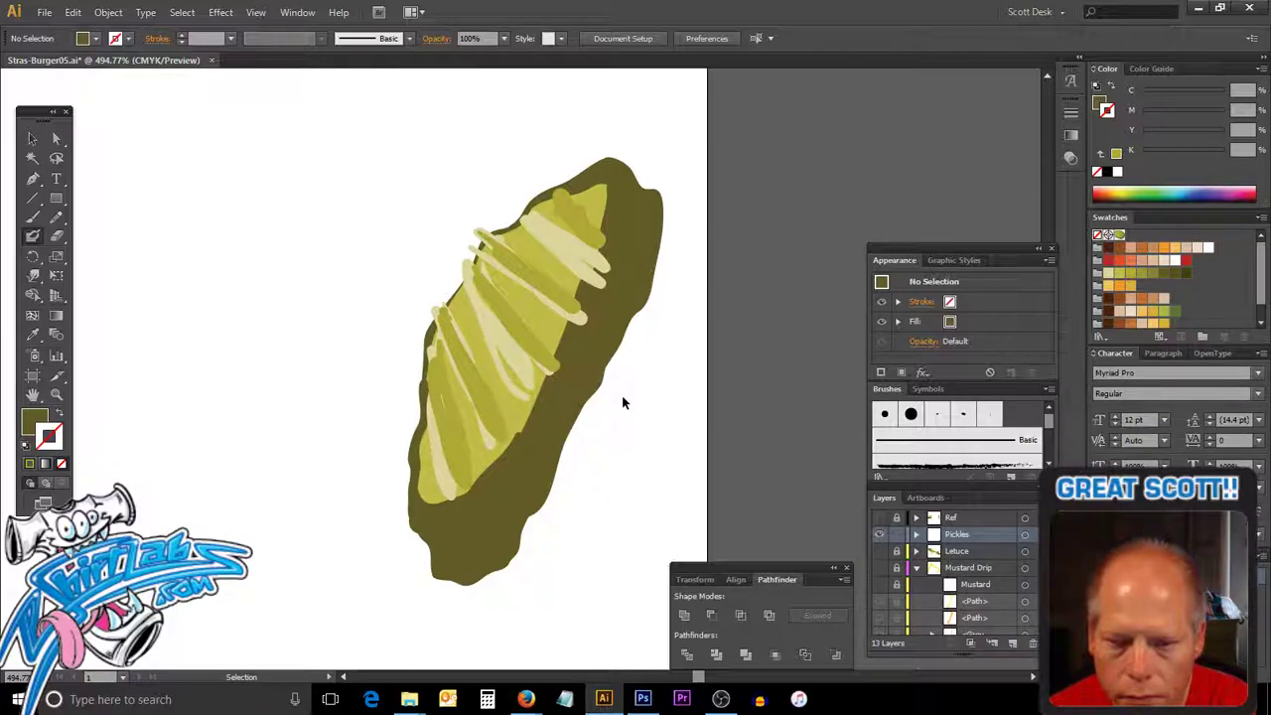
Select the pickle's lower-left parts, swap fill and stroke, and remove two stray green dots.
{"action": "left_click_drag", "start_coordinate": [435, 514], "coordinate": [430, 512]}
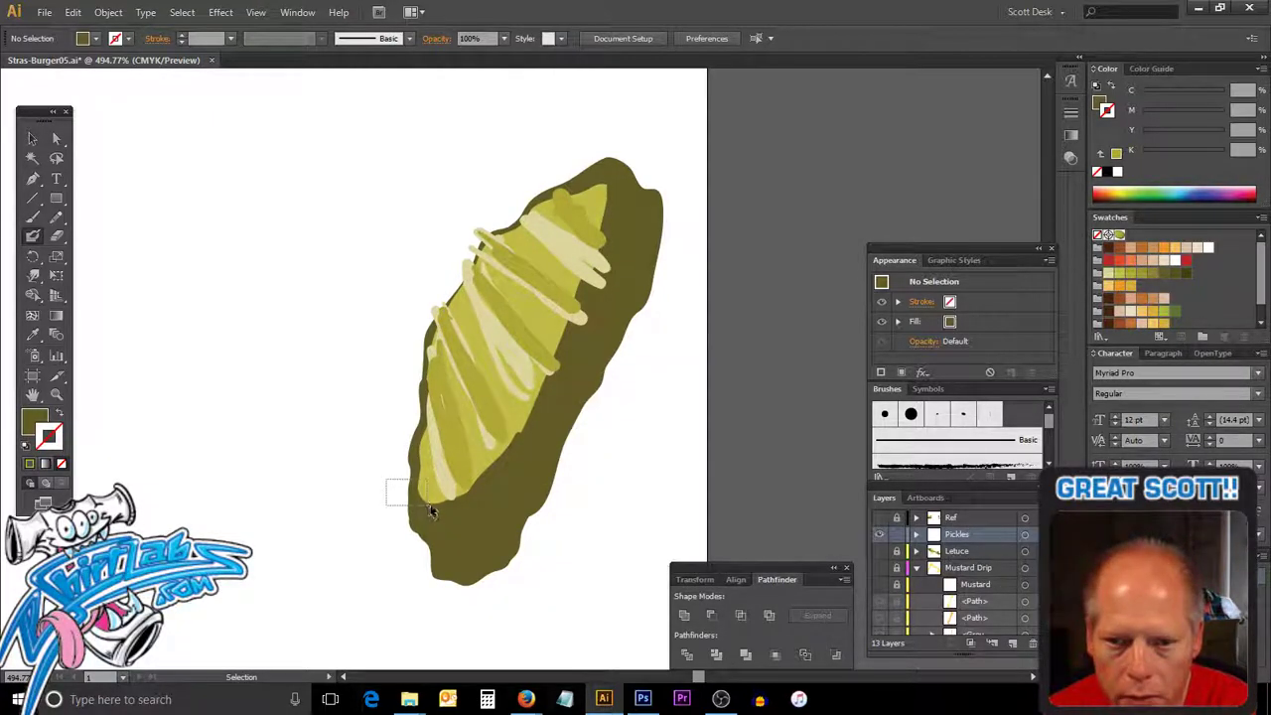
{"action": "mouse_move", "coordinate": [433, 503]}
{"action": "left_mouse_down"}
{"action": "mouse_move", "coordinate": [333, 450]}
{"action": "mouse_move", "coordinate": [533, 521]}
{"action": "left_mouse_up"}
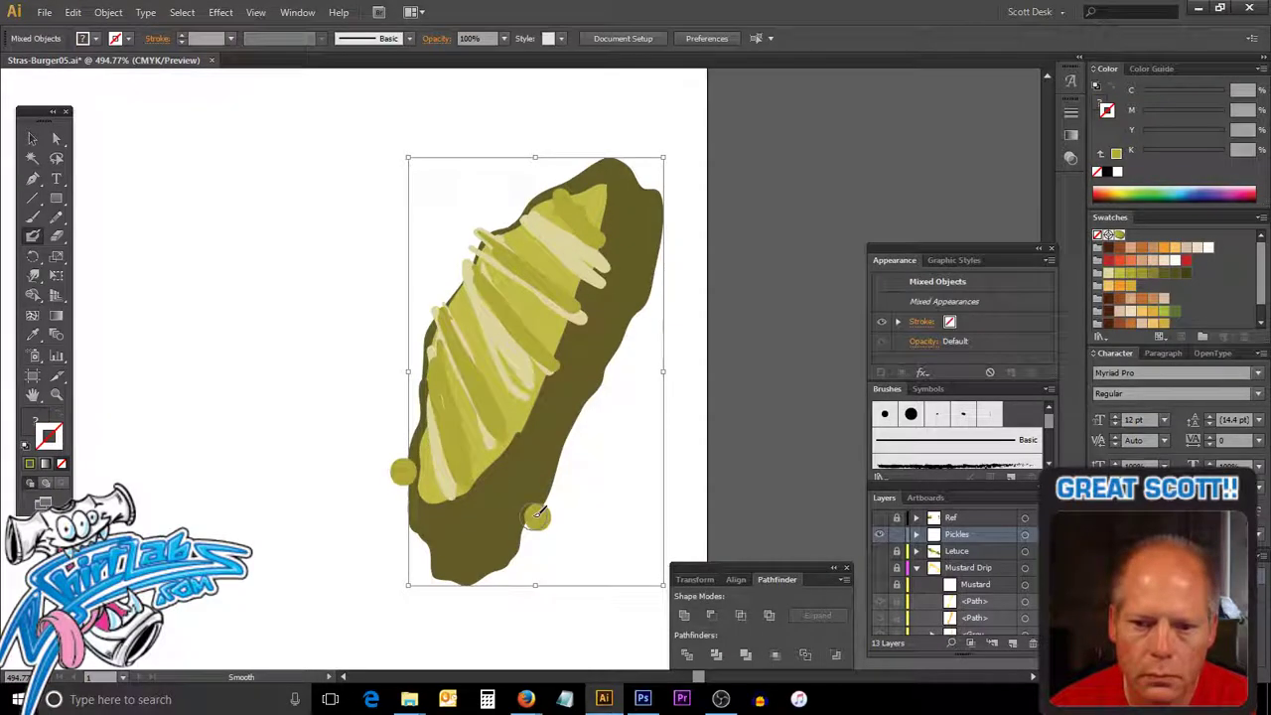
{"action": "key", "text": "ctrl+shift+a"}
{"action": "key", "text": "shift+x"}
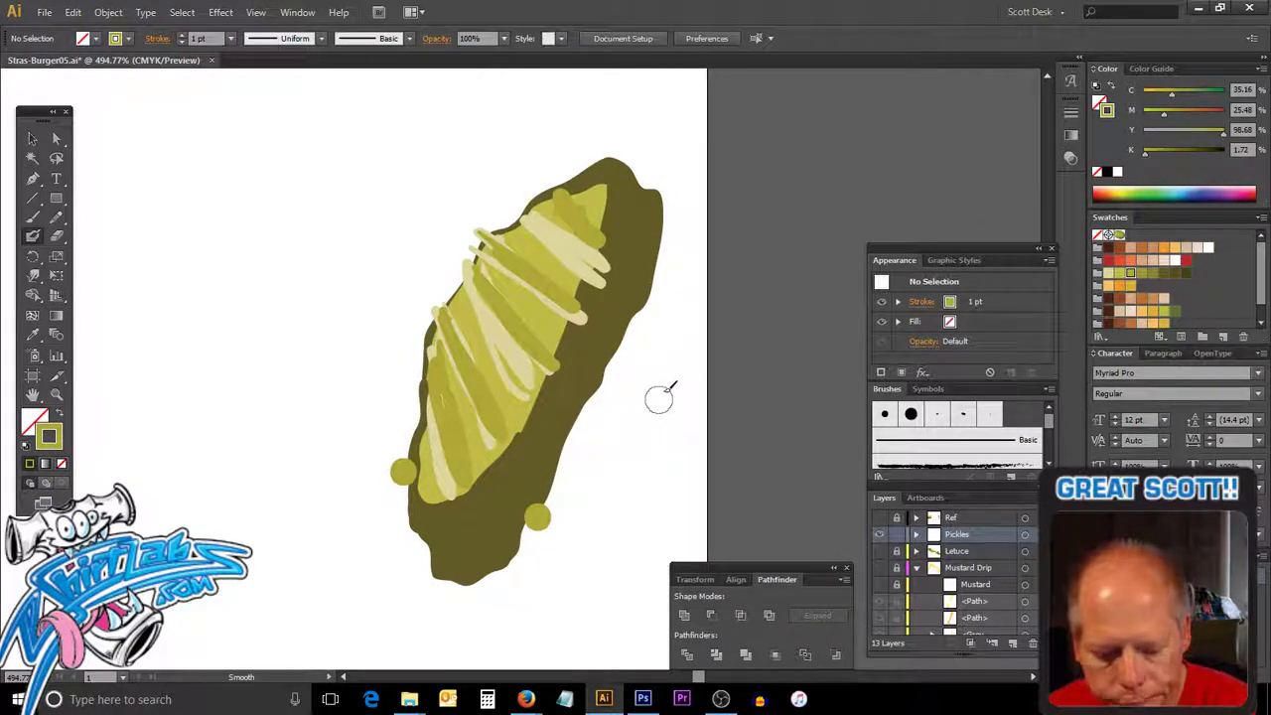
{"action": "key", "text": "ctrl+z"}
{"action": "key", "text": "ctrl+z"}
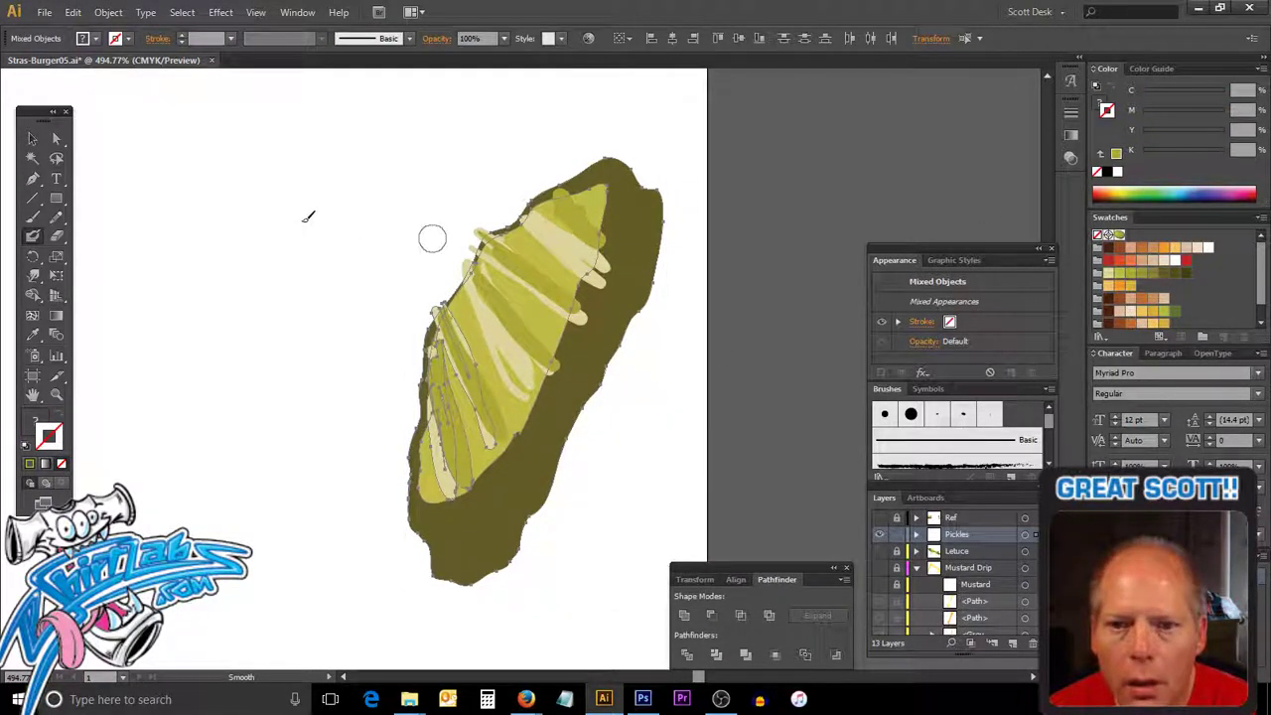
Select the pale stripe paths across the pickle slice, from the lower-left to the topmost stripe.
{"action": "key", "text": "v"}
{"action": "key", "text": "ctrl+shift+a"}
{"action": "left_click", "coordinate": [446, 434]}
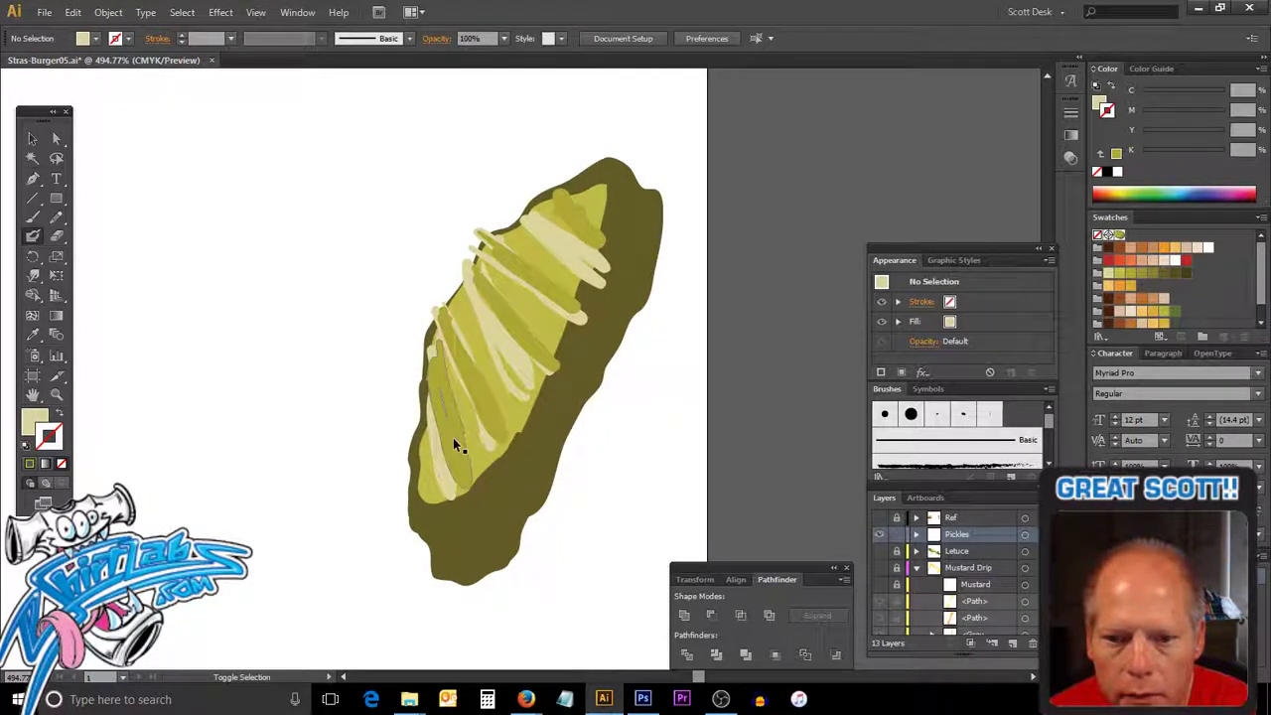
{"action": "left_click", "coordinate": [442, 465]}
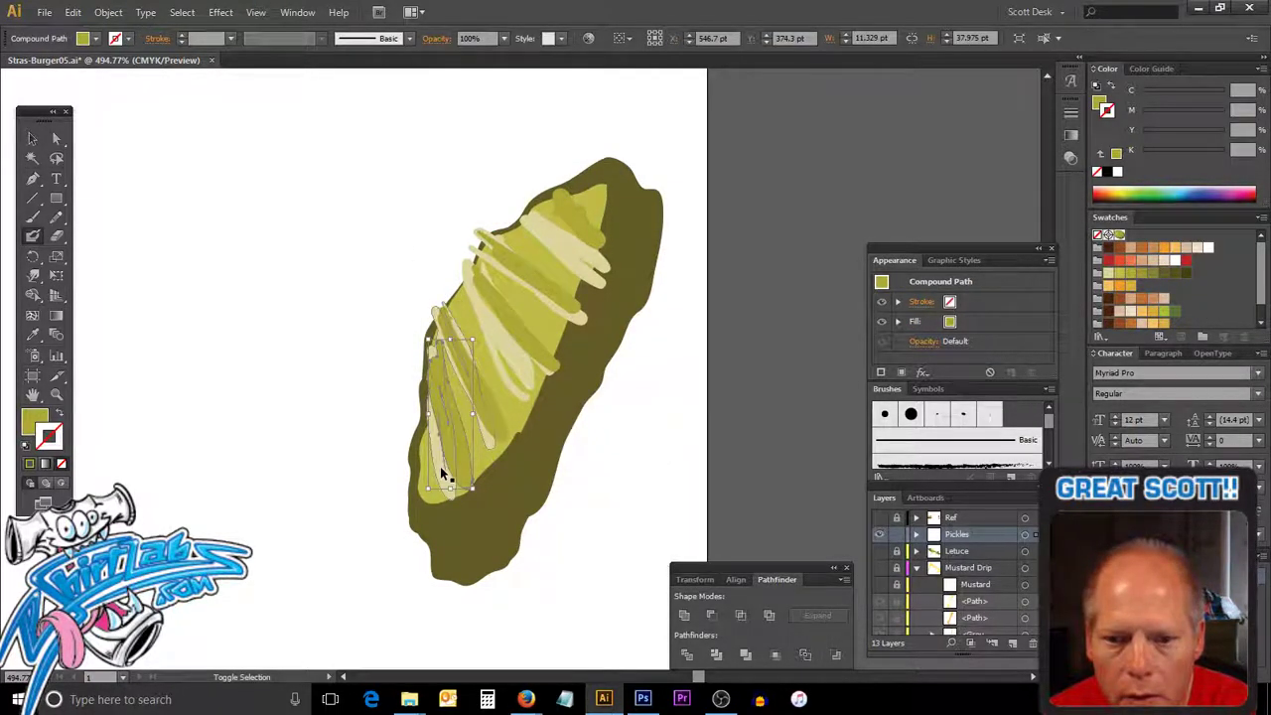
{"action": "left_click", "coordinate": [502, 425], "text": "shift"}
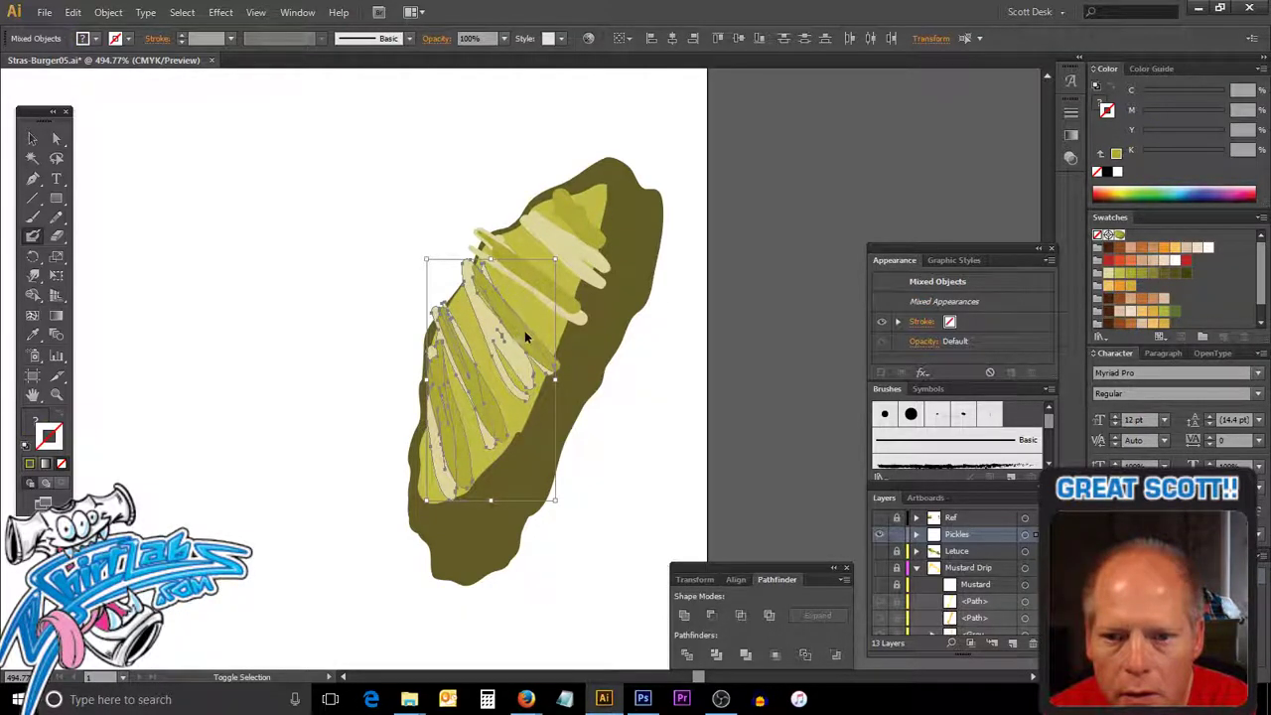
{"action": "left_click", "coordinate": [569, 303], "text": "shift"}
{"action": "left_click", "coordinate": [569, 303], "text": "shift"}
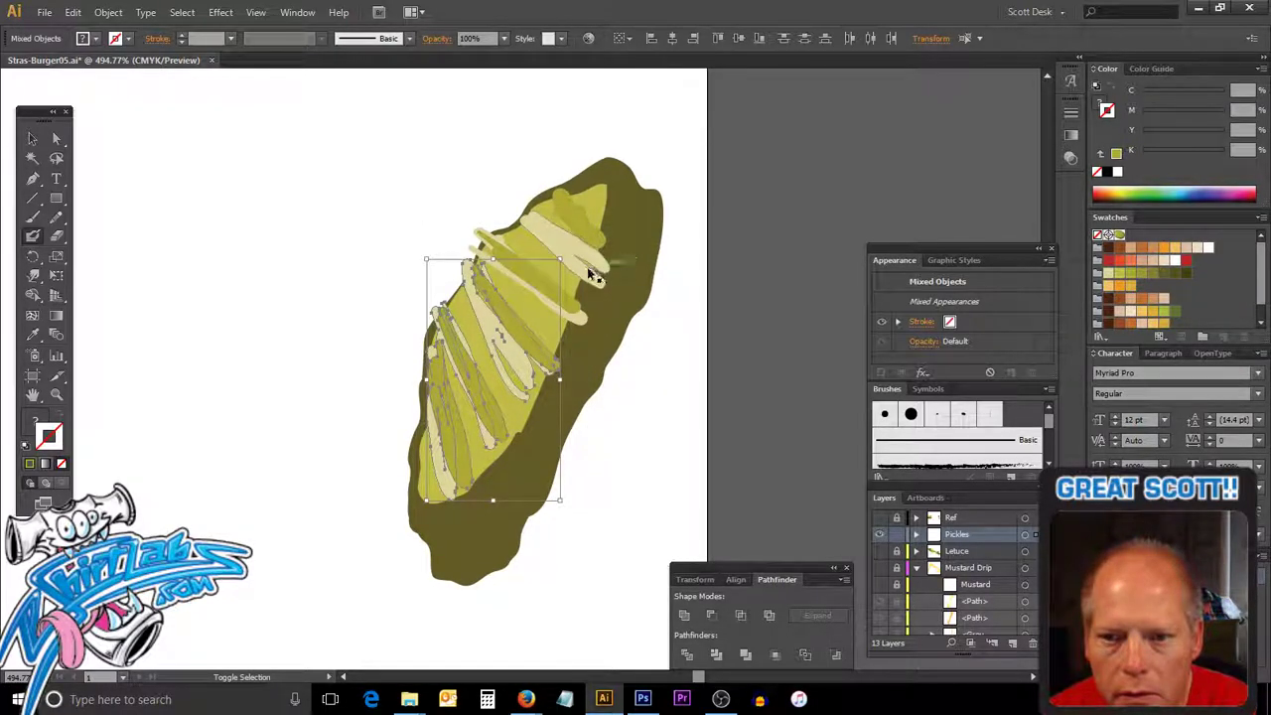
{"action": "left_click", "coordinate": [564, 311], "text": "shift"}
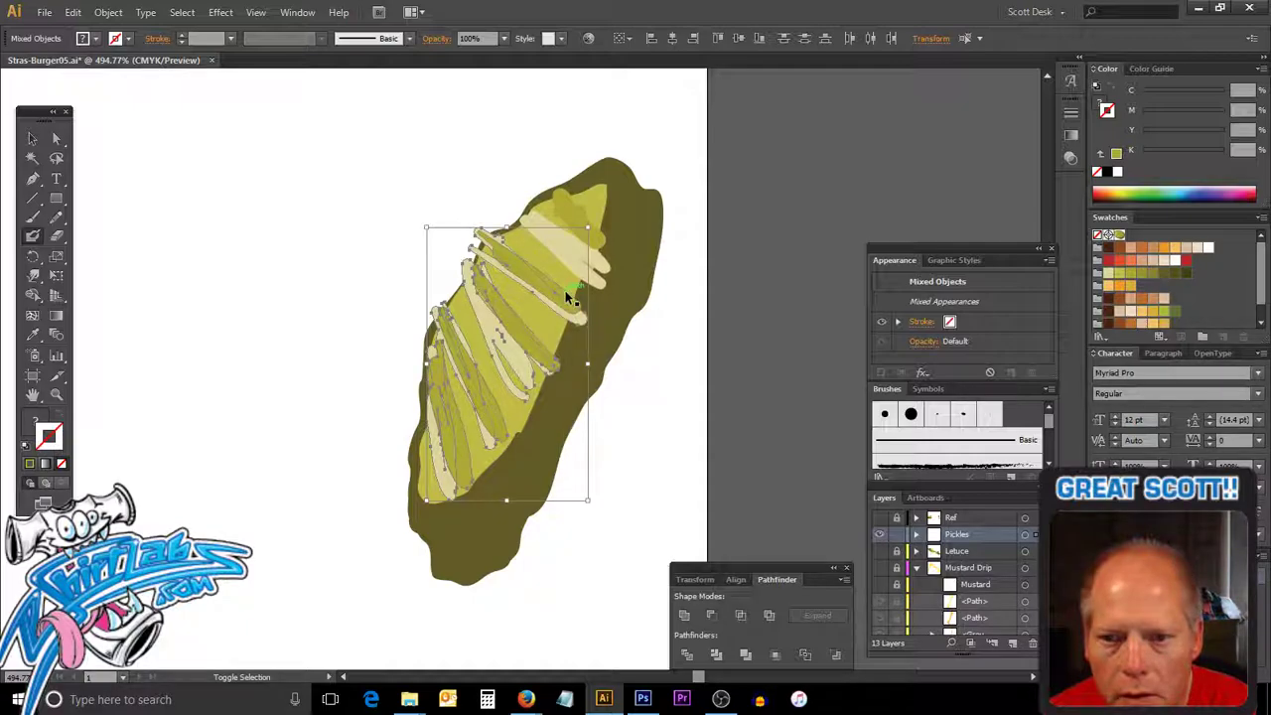
{"action": "left_click", "coordinate": [596, 241], "text": "shift"}
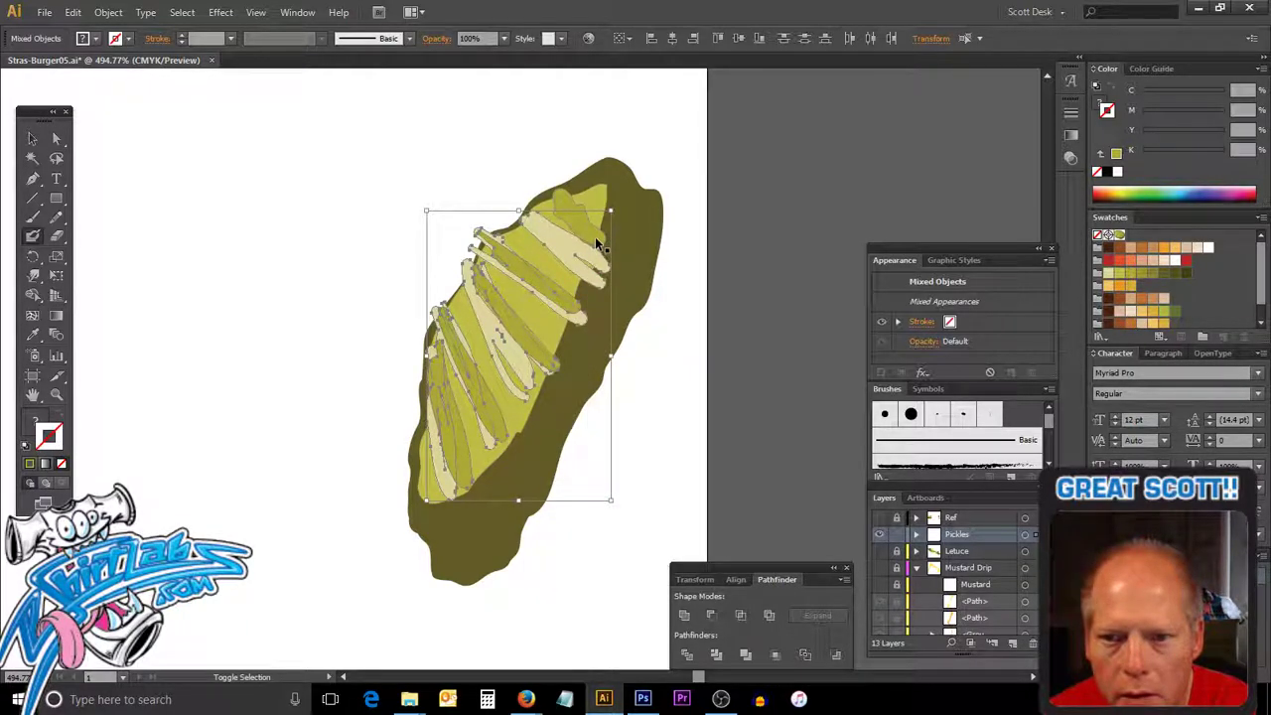
Smooth the stripe ends along the pickle's right, top and upper-left edges, then deselect.
{"action": "key", "text": "alt"}
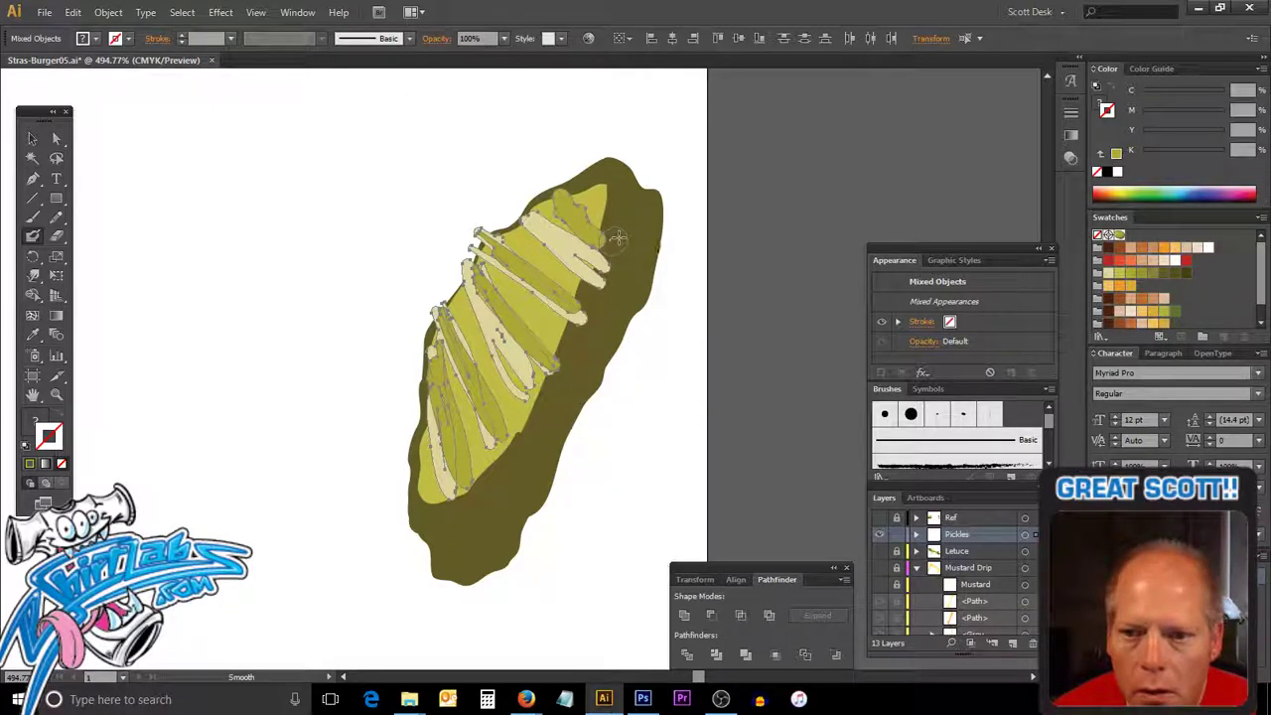
{"action": "mouse_move", "coordinate": [613, 239]}
{"action": "left_mouse_down"}
{"action": "mouse_move", "coordinate": [505, 457]}
{"action": "mouse_move", "coordinate": [432, 504]}
{"action": "left_mouse_up"}
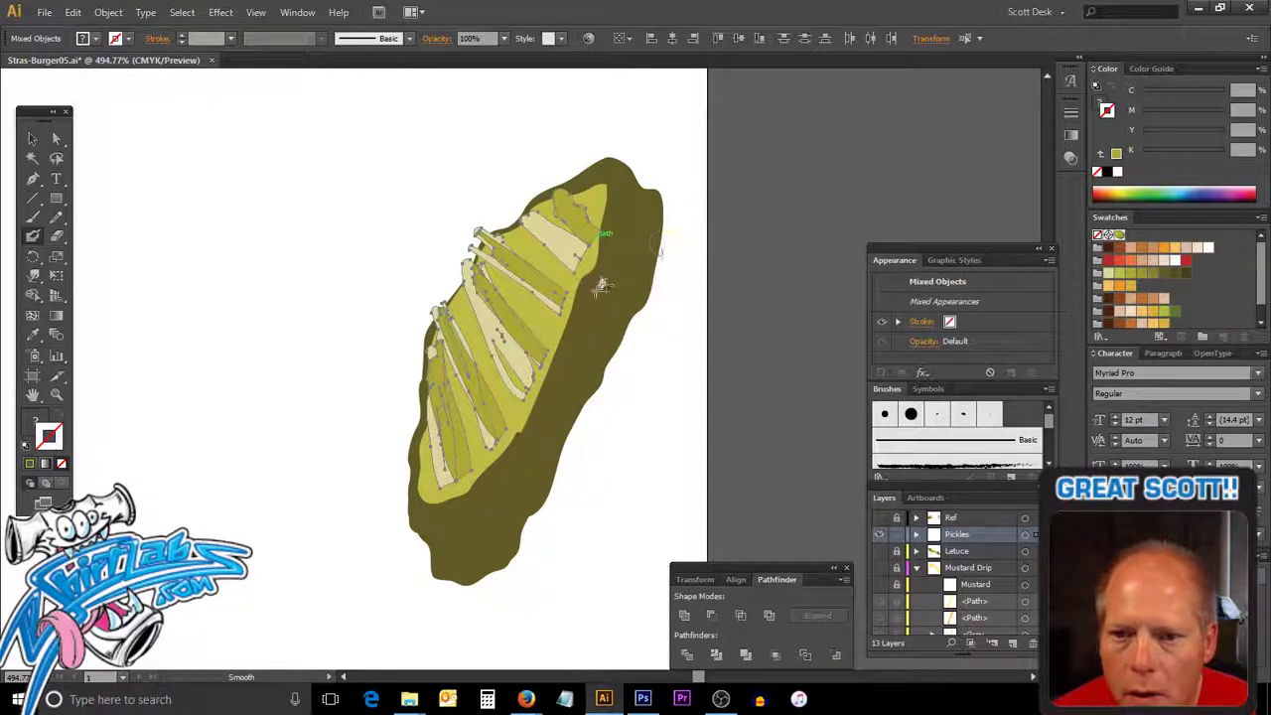
{"action": "left_click", "coordinate": [594, 288]}
{"action": "mouse_move", "coordinate": [604, 167]}
{"action": "left_mouse_down"}
{"action": "mouse_move", "coordinate": [517, 204]}
{"action": "mouse_move", "coordinate": [475, 238]}
{"action": "mouse_move", "coordinate": [420, 321]}
{"action": "mouse_move", "coordinate": [428, 348]}
{"action": "mouse_move", "coordinate": [412, 417]}
{"action": "mouse_move", "coordinate": [333, 407]}
{"action": "left_mouse_up"}
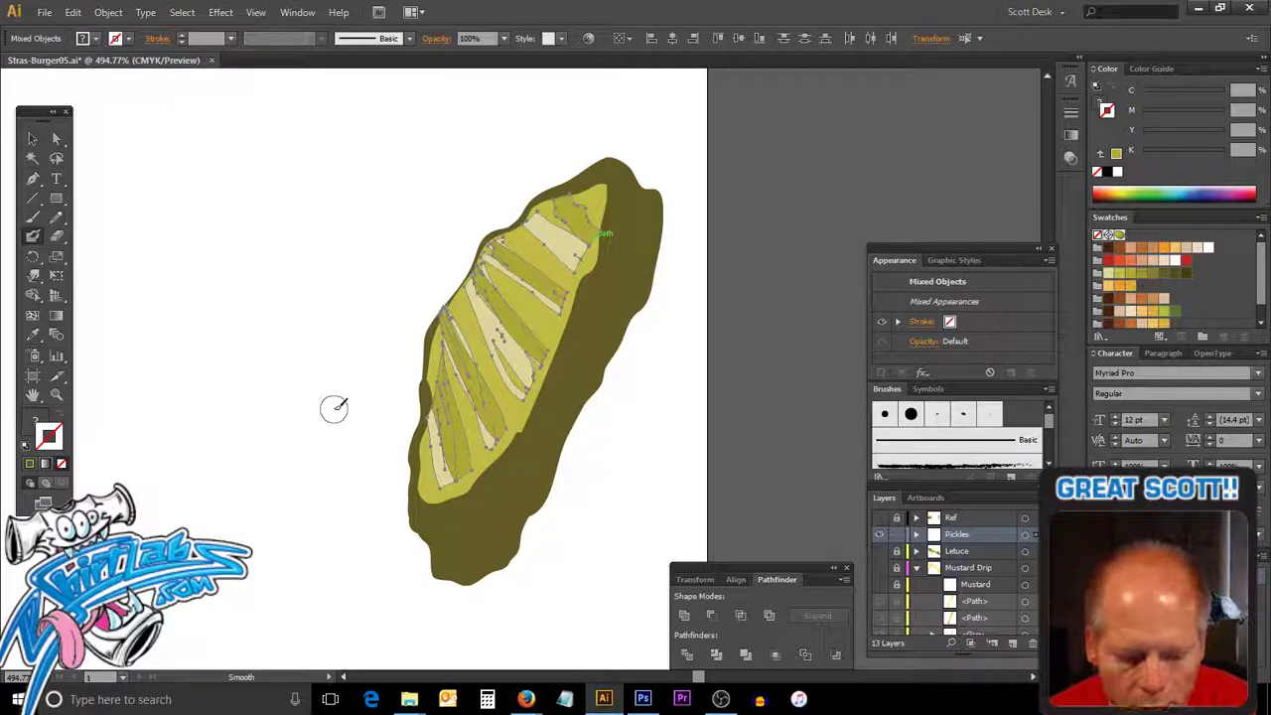
{"action": "key", "text": "ctrl+a"}
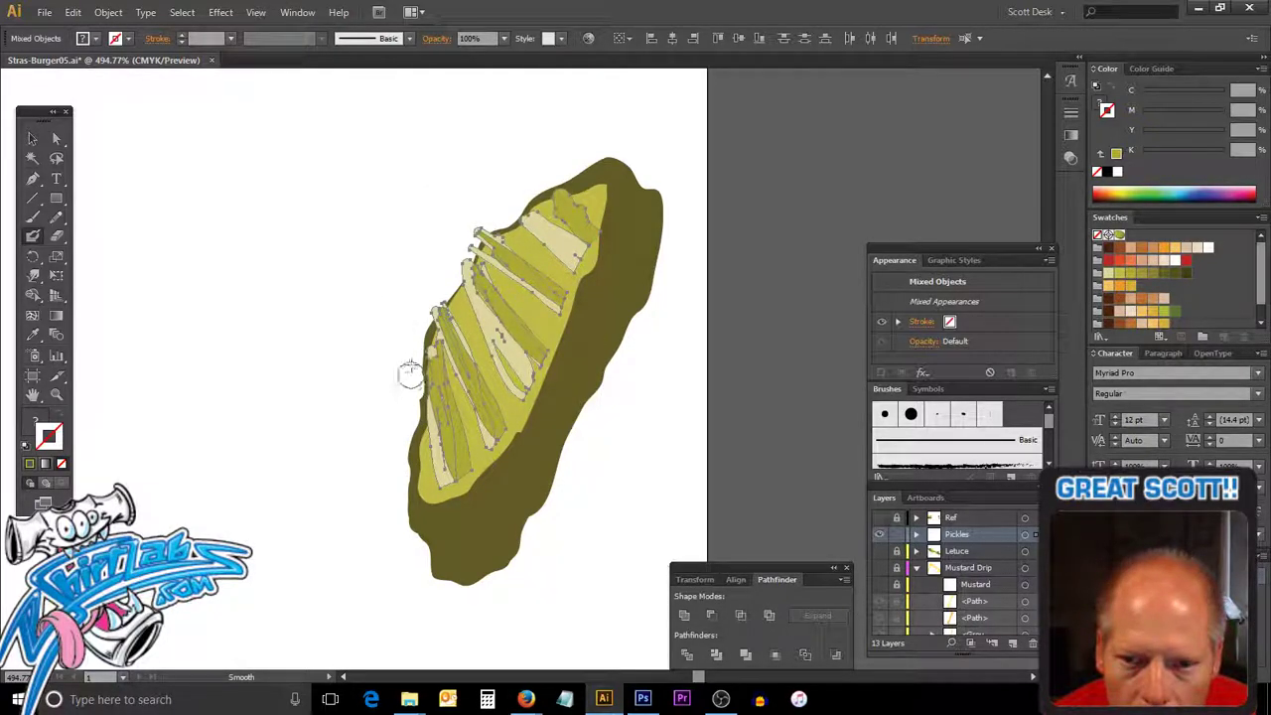
{"action": "mouse_move", "coordinate": [423, 340]}
{"action": "left_mouse_down"}
{"action": "mouse_move", "coordinate": [475, 246]}
{"action": "mouse_move", "coordinate": [636, 142]}
{"action": "left_mouse_up"}
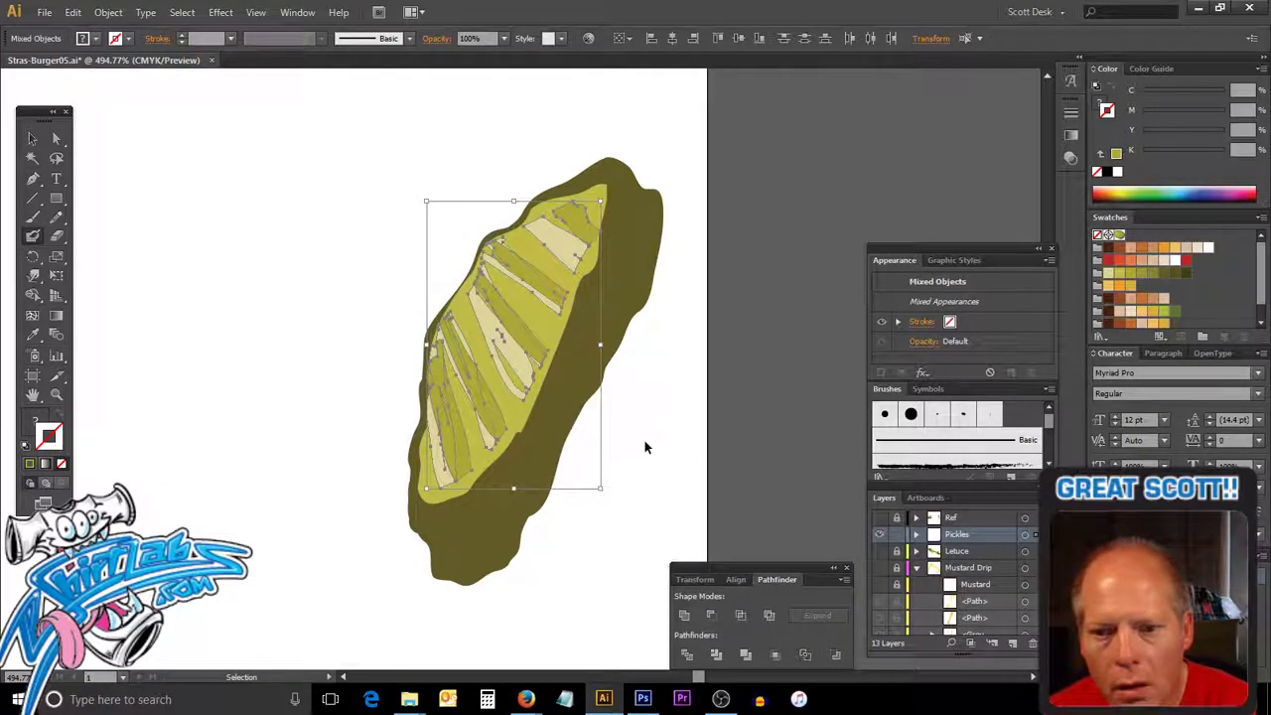
{"action": "left_click", "coordinate": [562, 474], "text": "ctrl"}
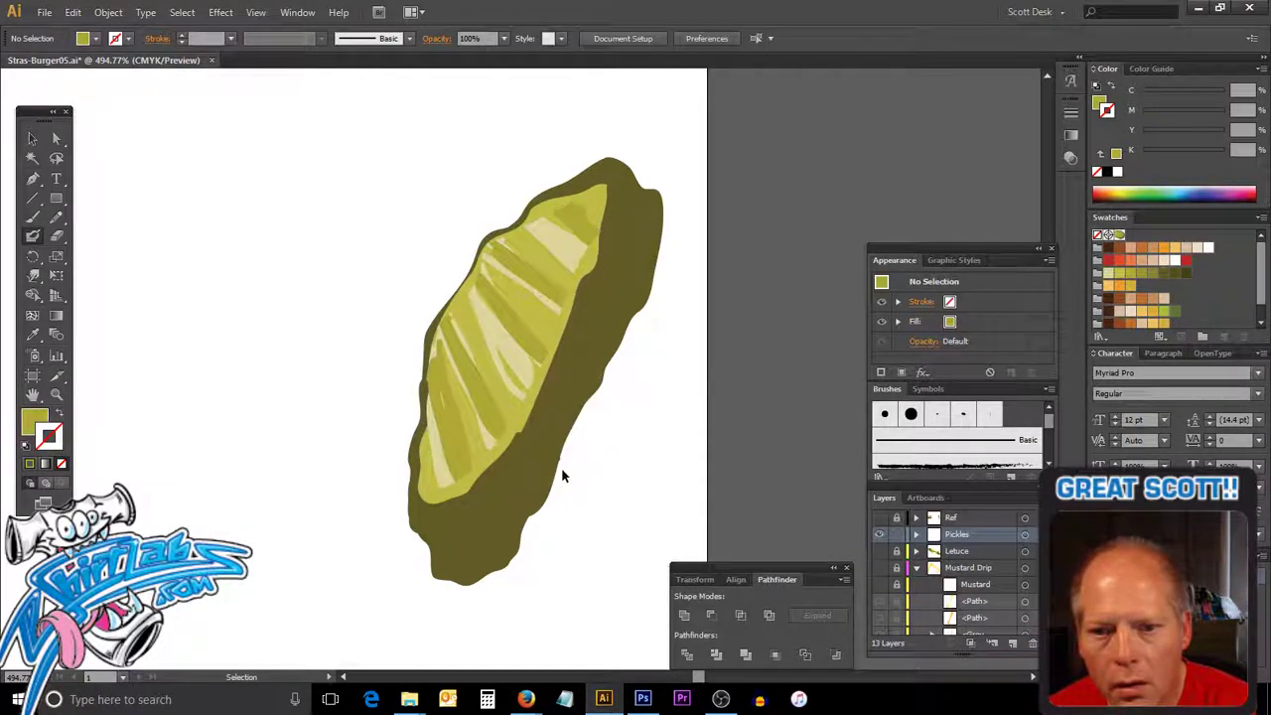
Paint a diagonal Blob Brush stroke and darker green shading dabs along the pickle's rim.
{"action": "left_click", "coordinate": [1176, 273]}
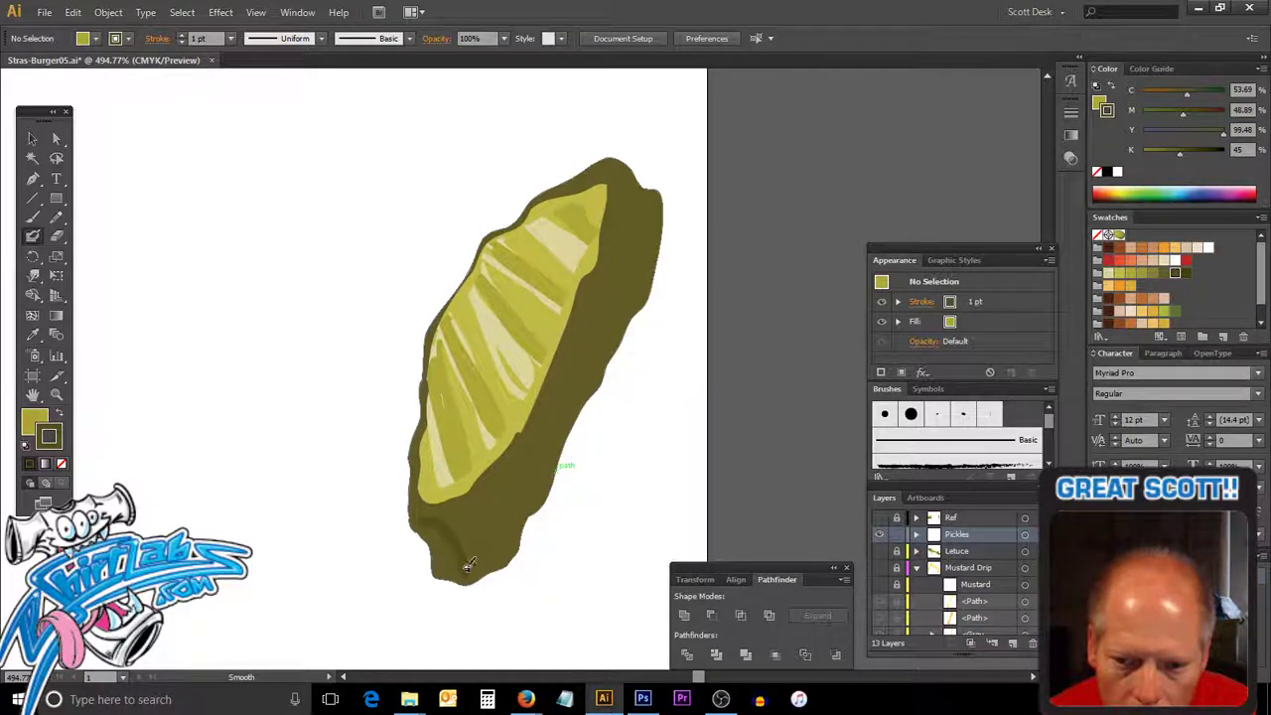
{"action": "key", "text": "slash"}
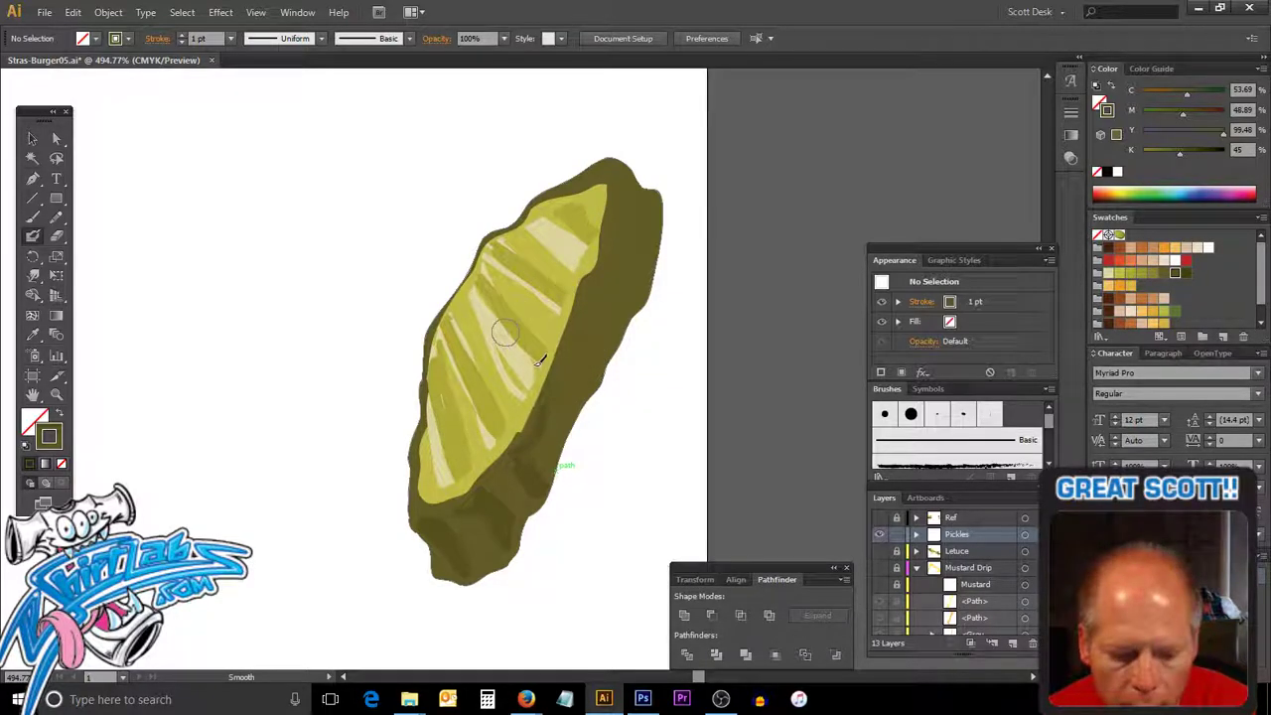
{"action": "left_click_drag", "start_coordinate": [477, 268], "coordinate": [530, 425]}
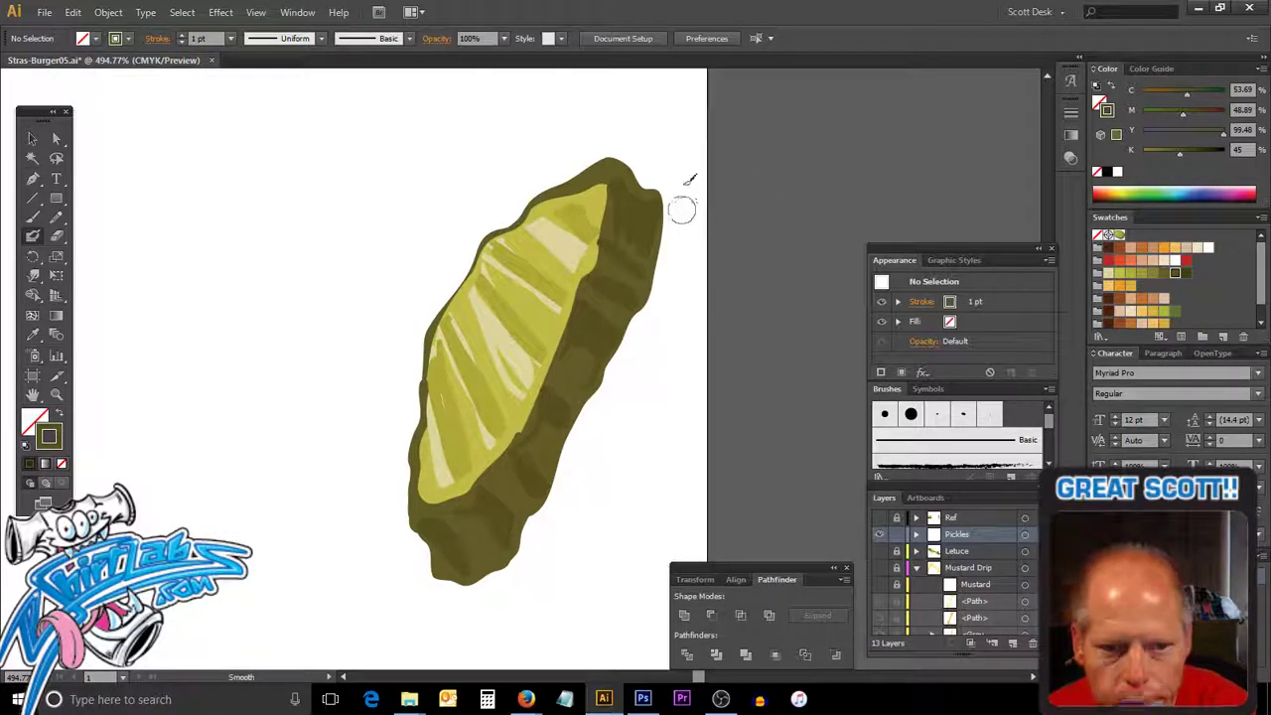
{"action": "left_click", "coordinate": [1186, 272]}
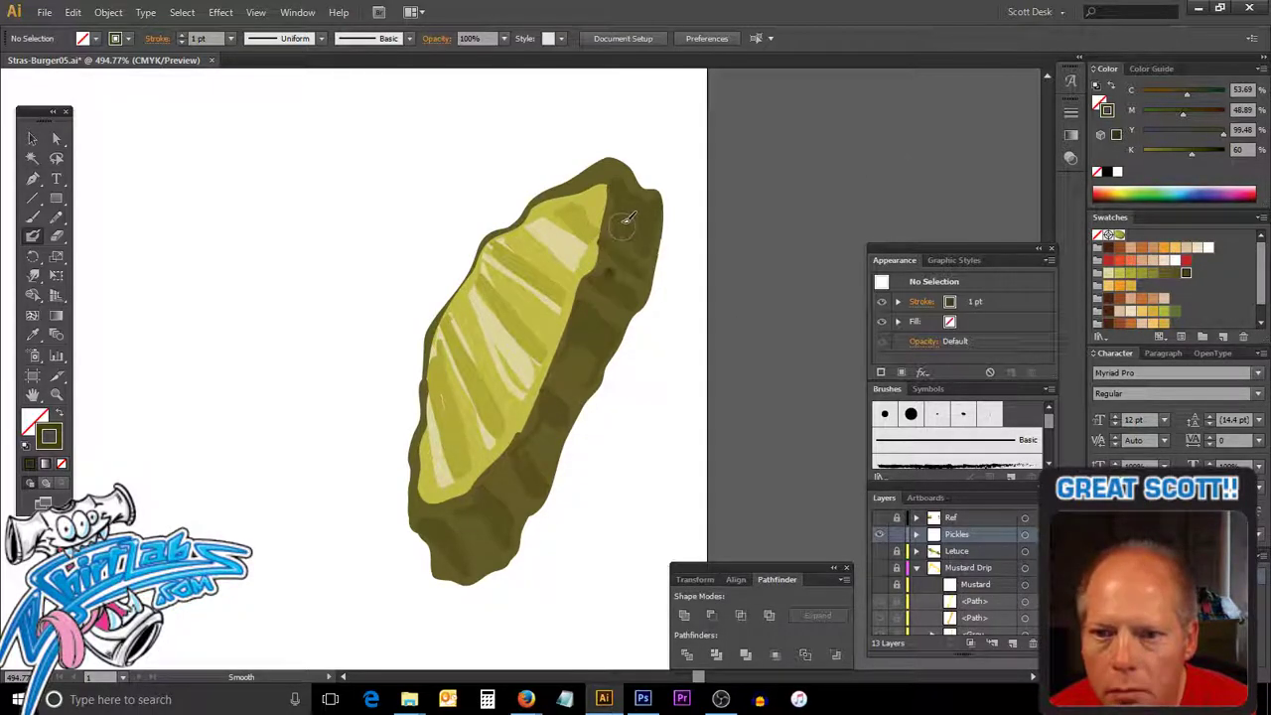
{"action": "left_click_drag", "start_coordinate": [655, 238], "coordinate": [641, 243]}
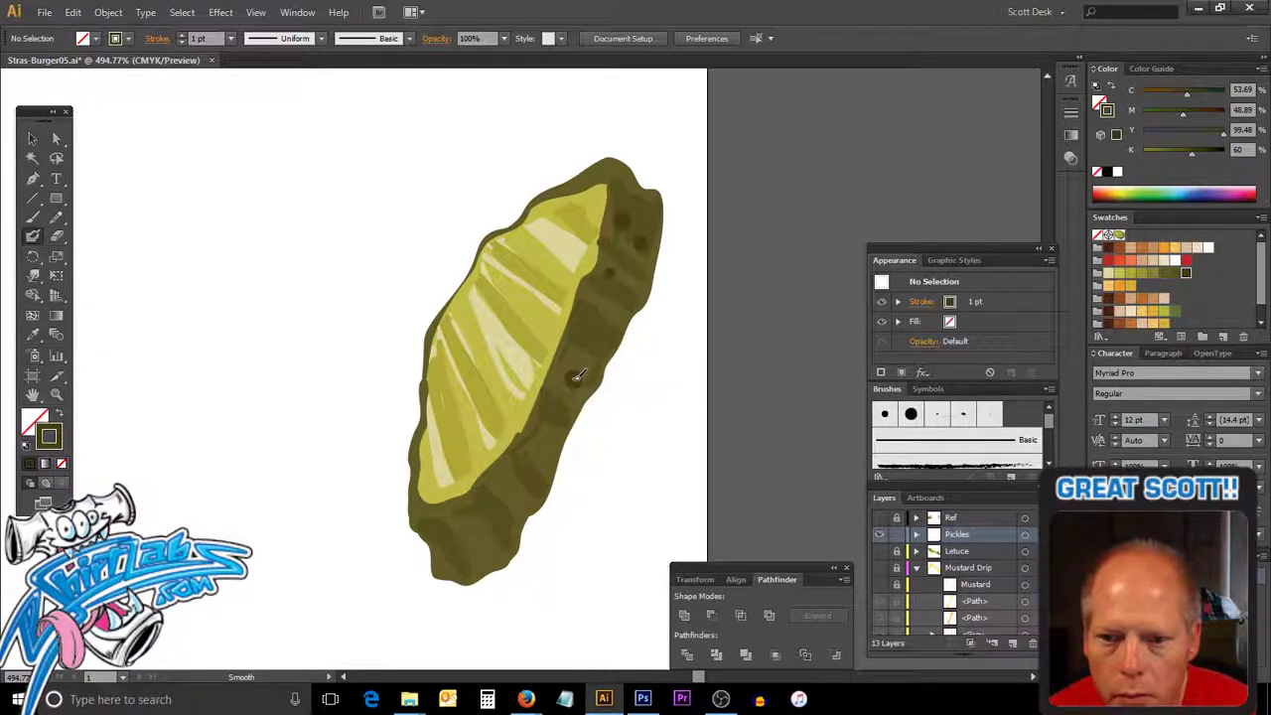
{"action": "left_click", "coordinate": [548, 433]}
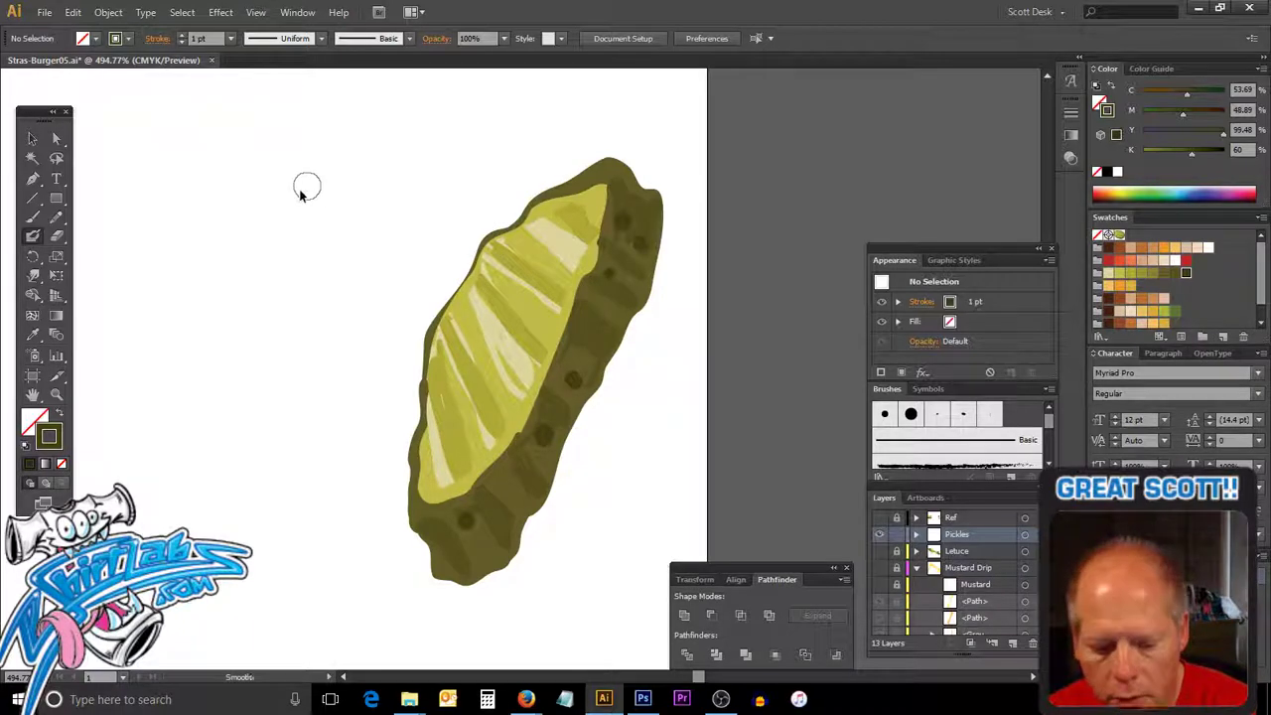
{"action": "key", "text": "ctrl"}
Group every piece of the detailed pickle slice, zoom to fit the artboard, and deselect.
{"action": "left_click_drag", "start_coordinate": [257, 138], "coordinate": [738, 614]}
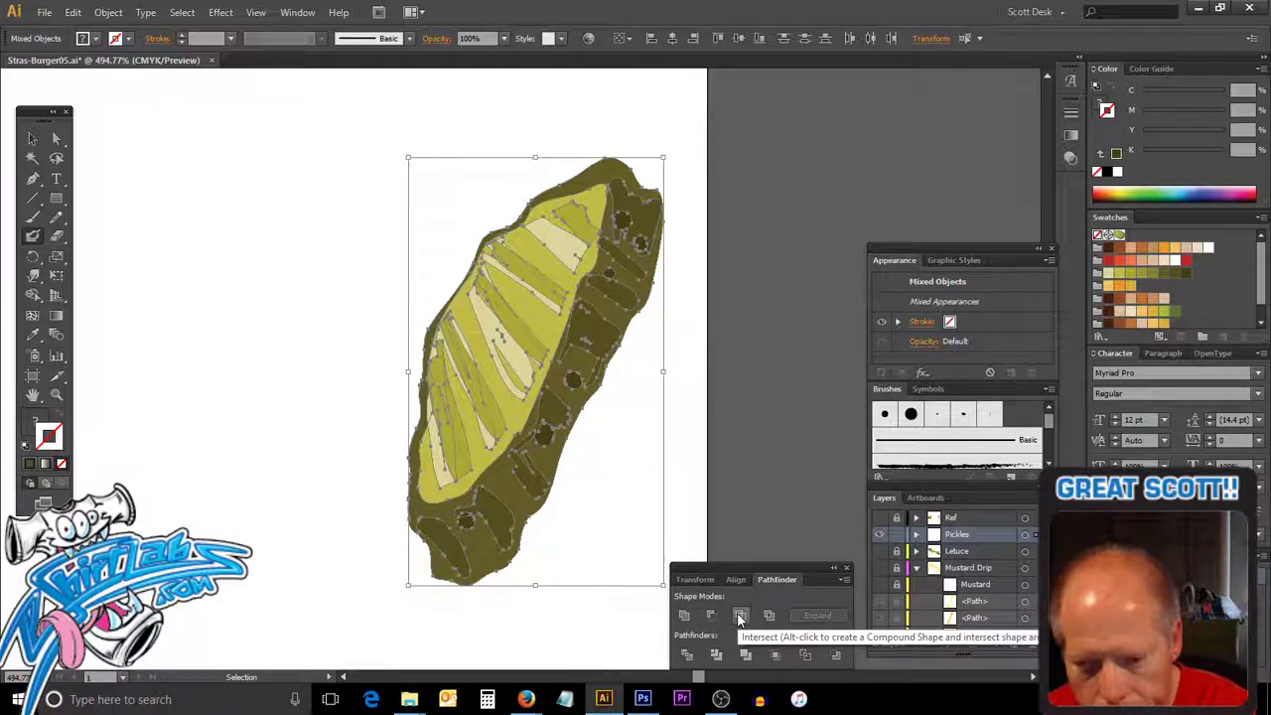
{"action": "left_click", "coordinate": [740, 616]}
{"action": "key", "text": "ctrl"}
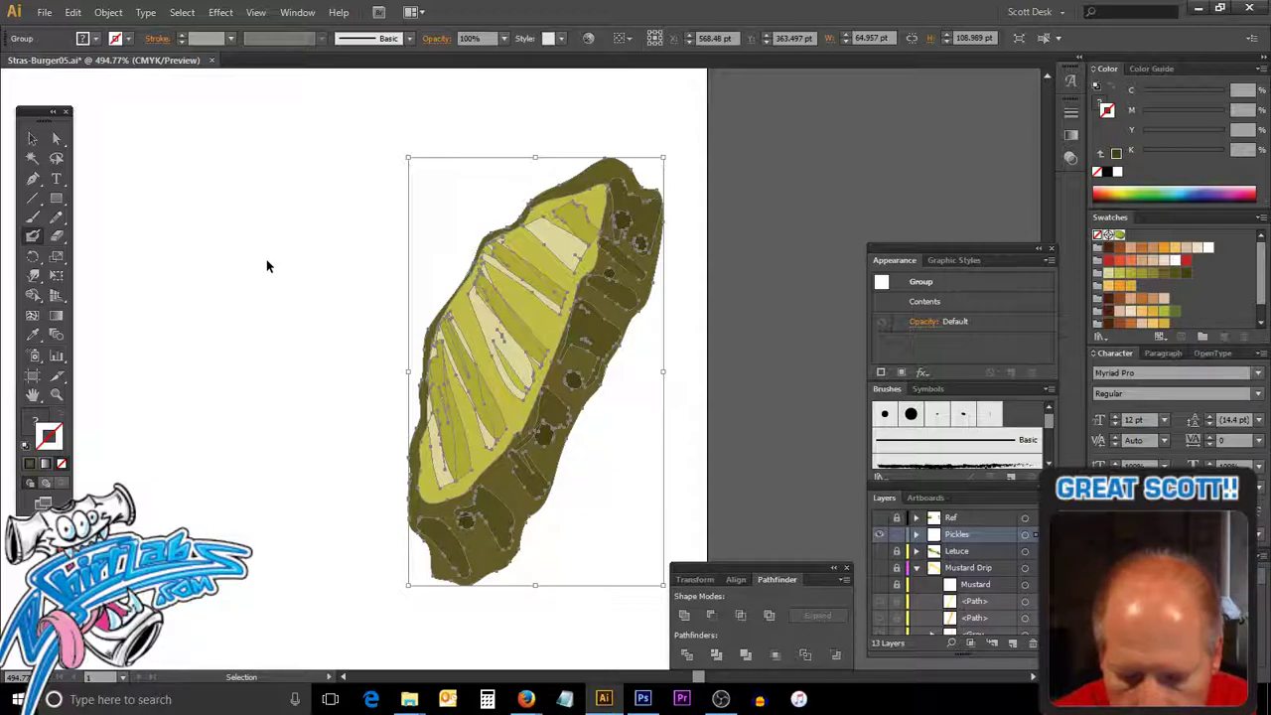
{"action": "key", "text": "ctrl+0"}
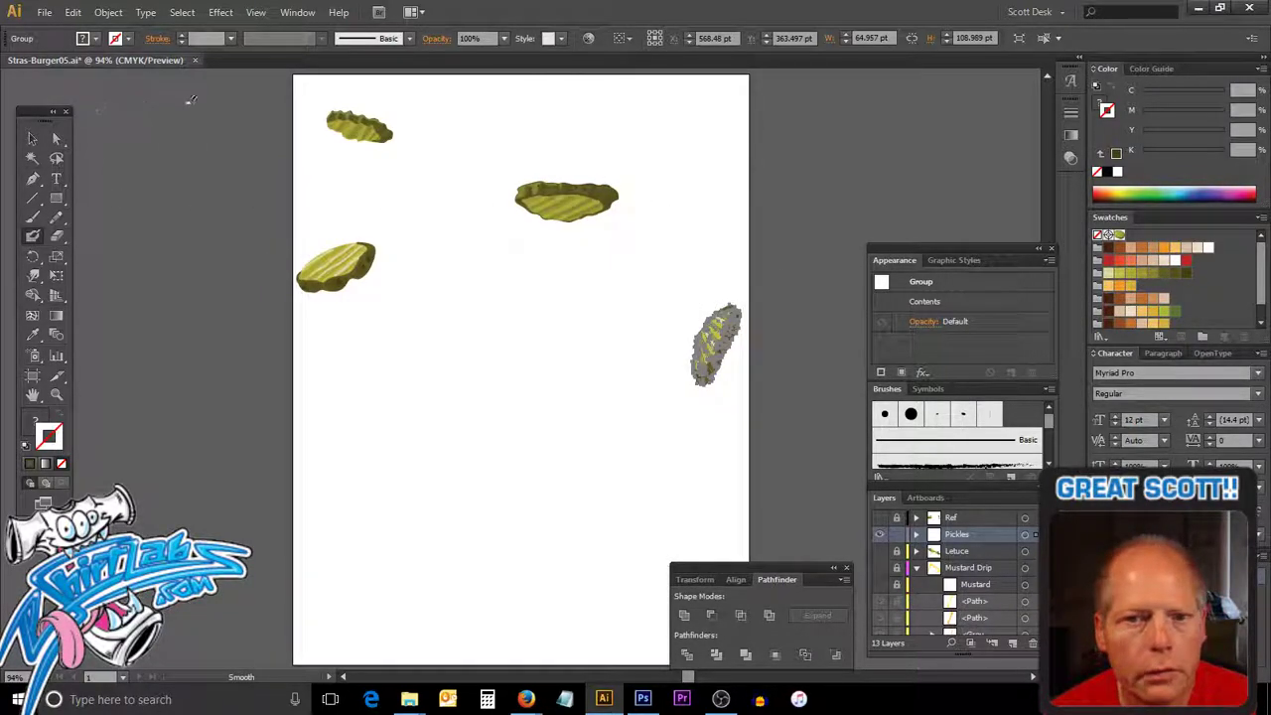
{"action": "key", "text": "v"}
{"action": "left_click", "coordinate": [884, 166]}
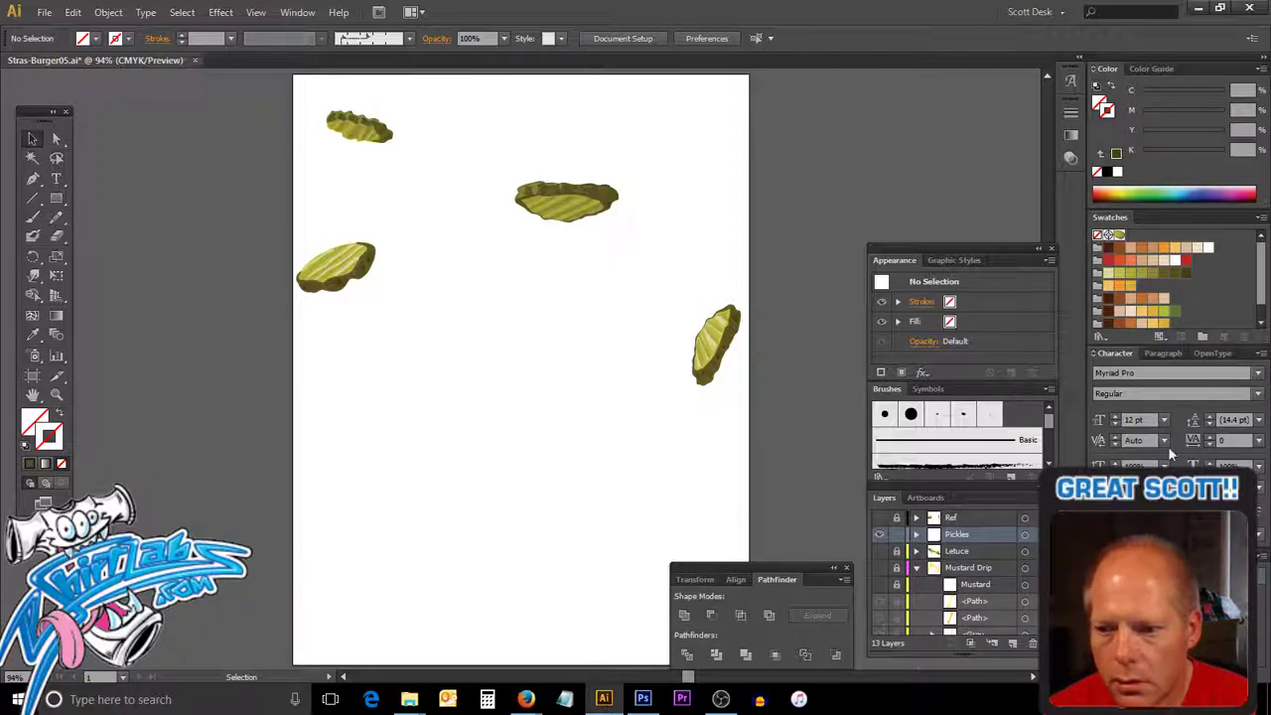
Choose Show All Layers from the Layers panel menu to reveal the full burger.
{"action": "left_click", "coordinate": [1049, 497]}
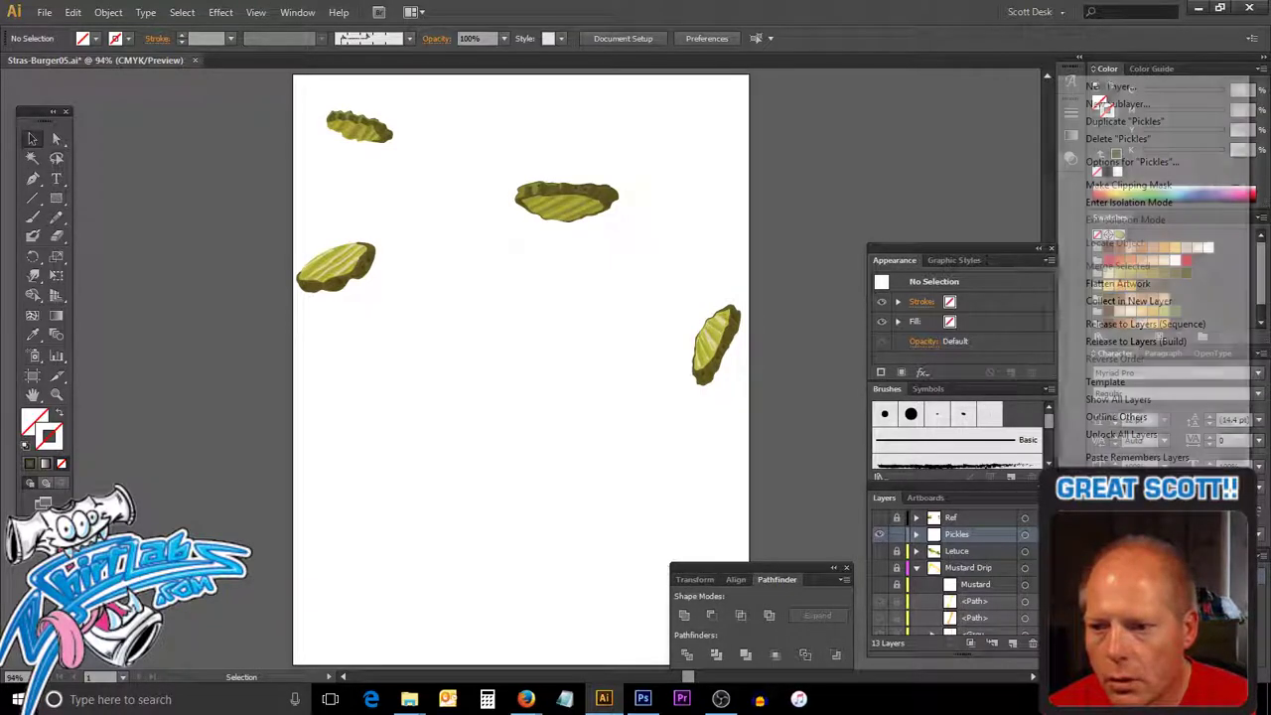
{"action": "left_click", "coordinate": [1142, 400]}
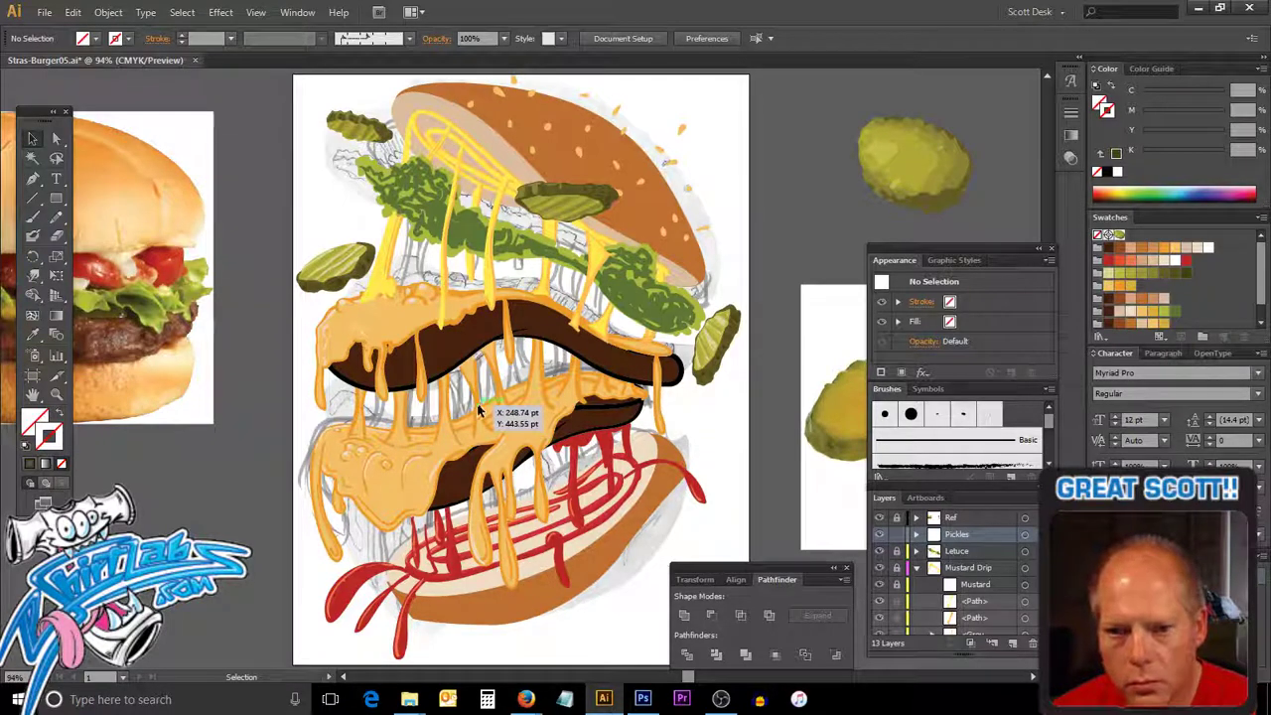
Hide the Orig sketch layer and pan the view toward the reference photo.
{"action": "scroll", "coordinate": [954, 571], "scroll_direction": "down", "scroll_amount": 3}
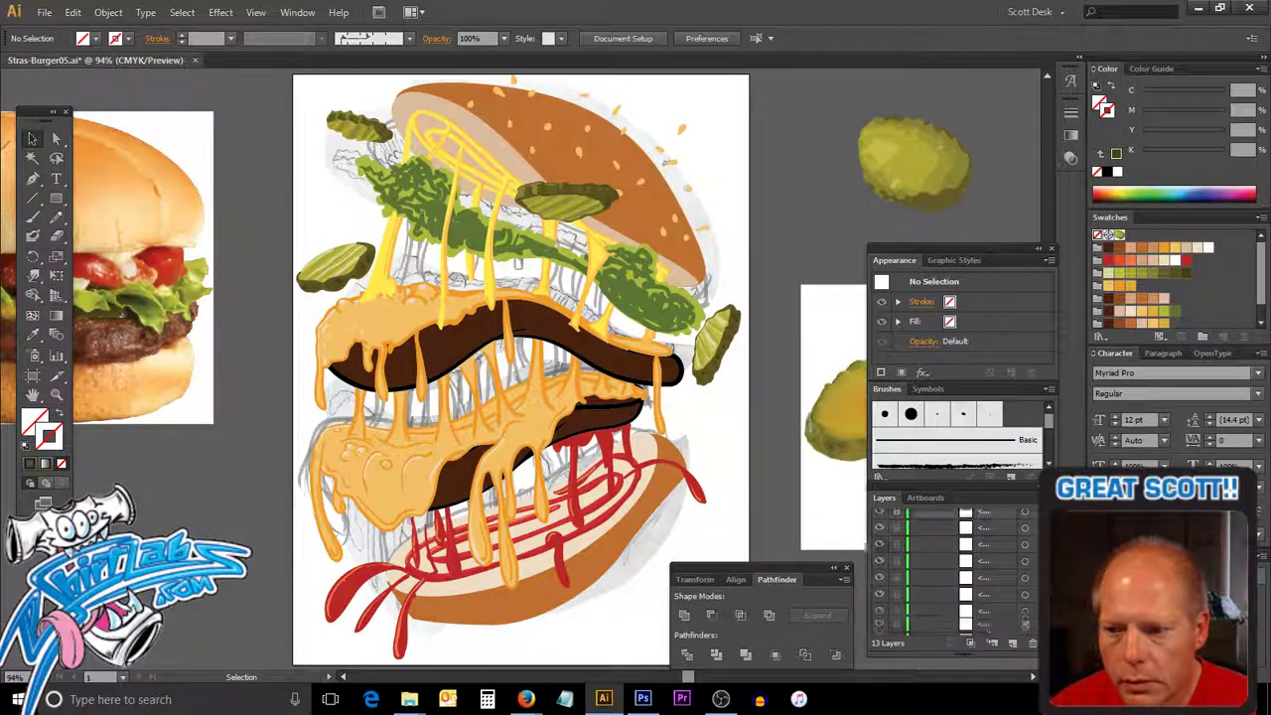
{"action": "scroll", "coordinate": [953, 571], "scroll_direction": "down", "scroll_amount": 3}
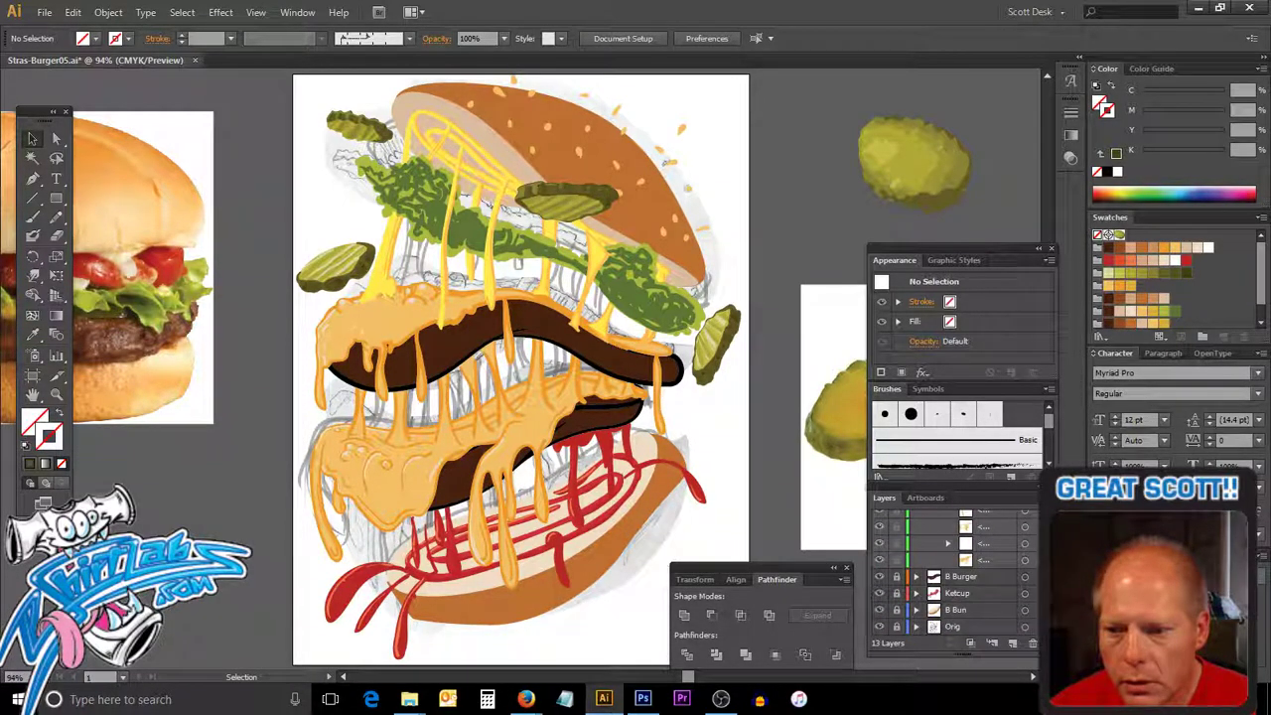
{"action": "left_click", "coordinate": [879, 627]}
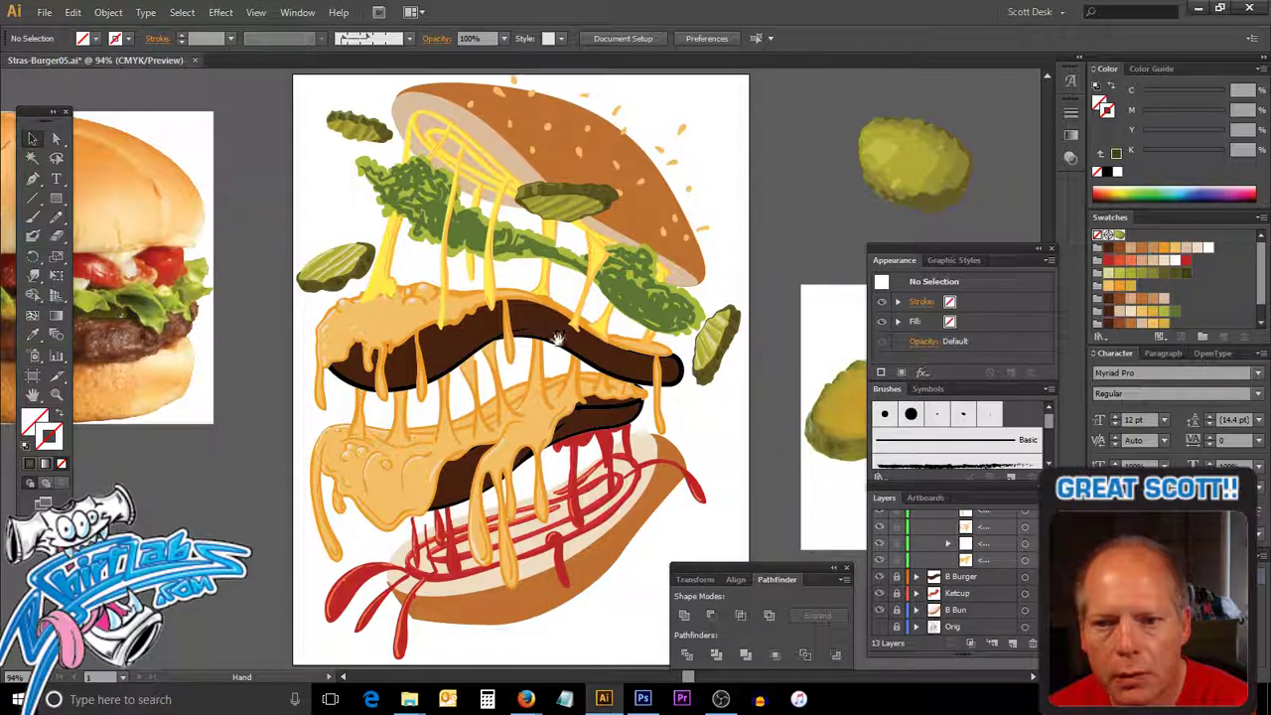
{"action": "left_click_drag", "start_coordinate": [560, 339], "coordinate": [768, 345]}
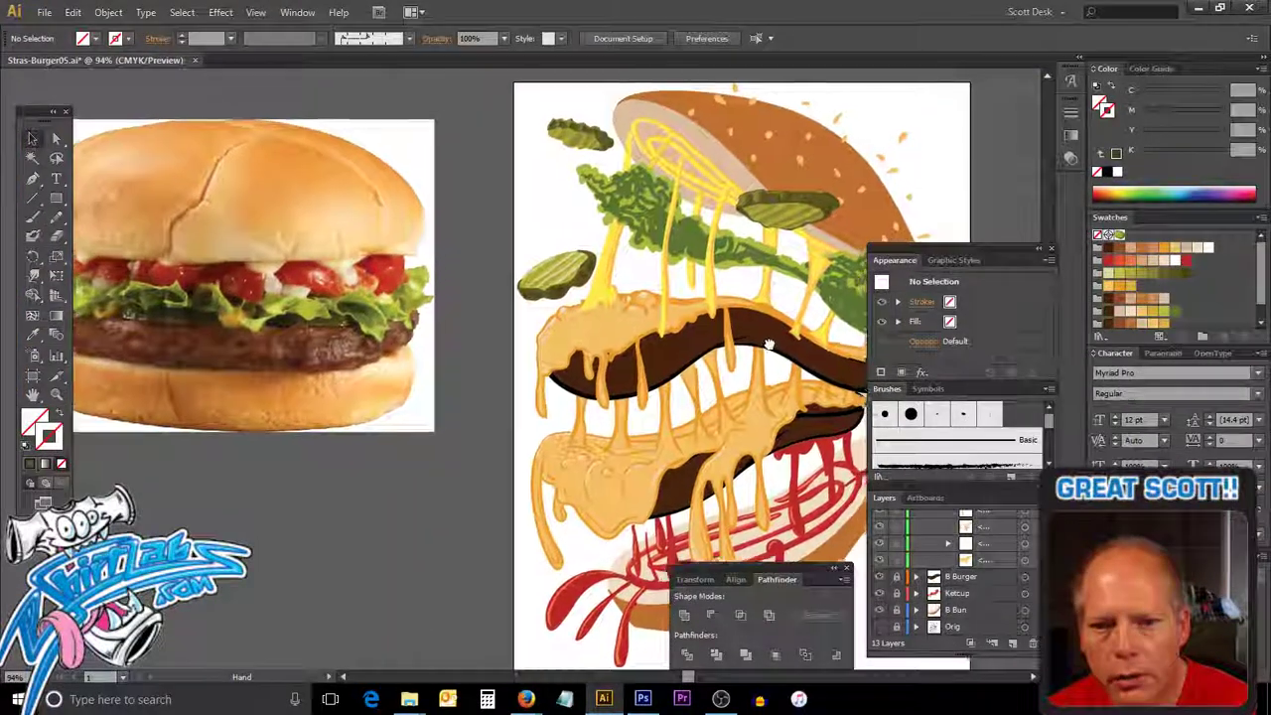
{"action": "scroll", "coordinate": [765, 328], "scroll_direction": "up", "scroll_amount": 2}
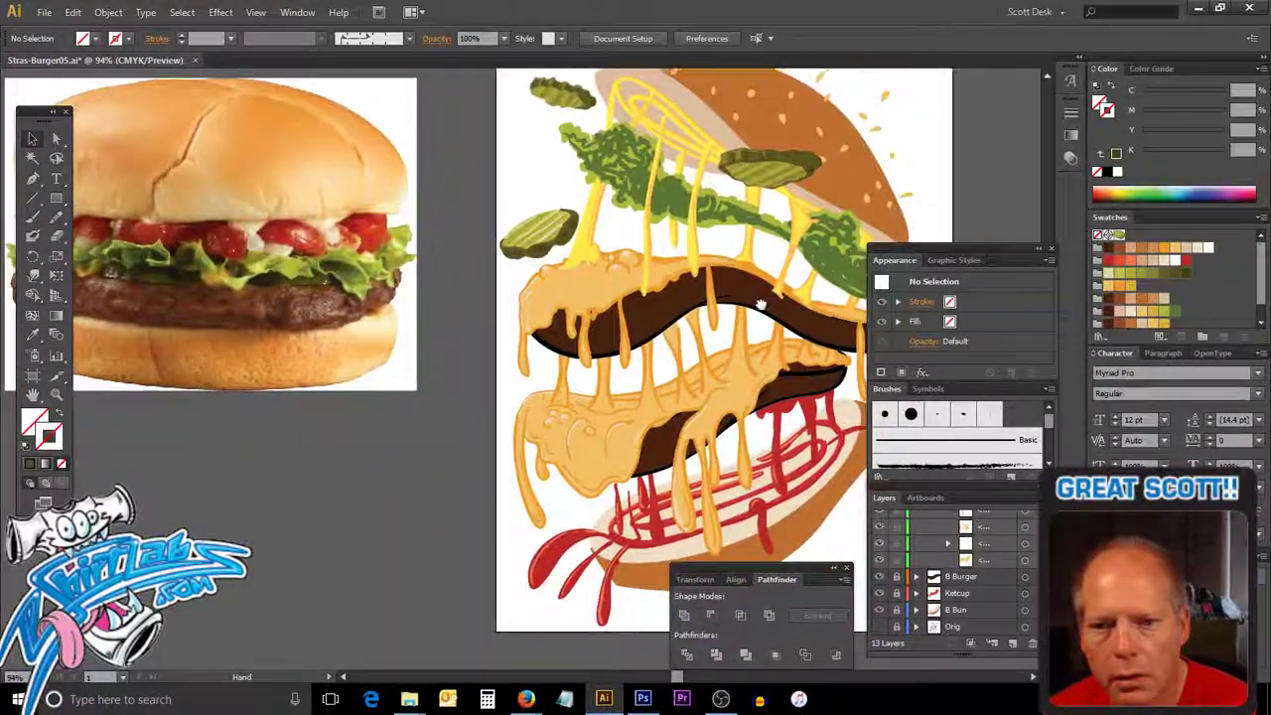
{"action": "left_click_drag", "start_coordinate": [760, 303], "coordinate": [763, 303]}
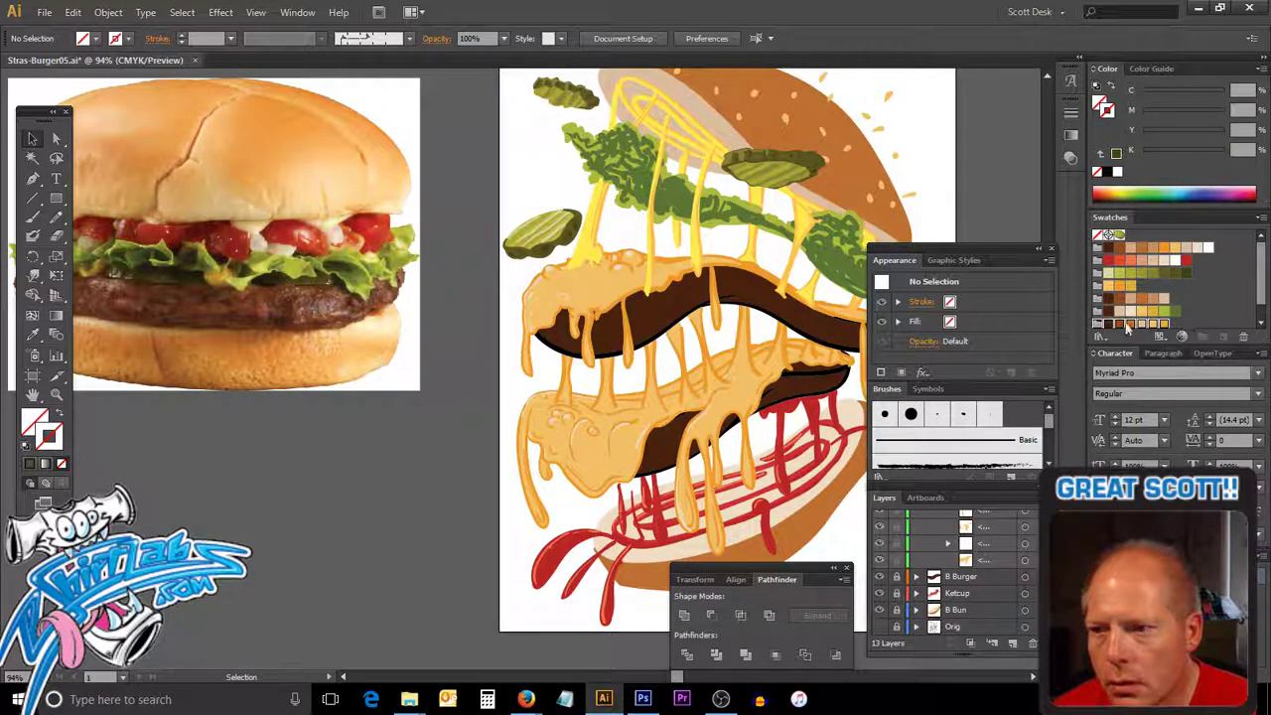
Delete a run of dark swatches from the Lettuce swatch group.
{"action": "left_click", "coordinate": [1098, 311]}
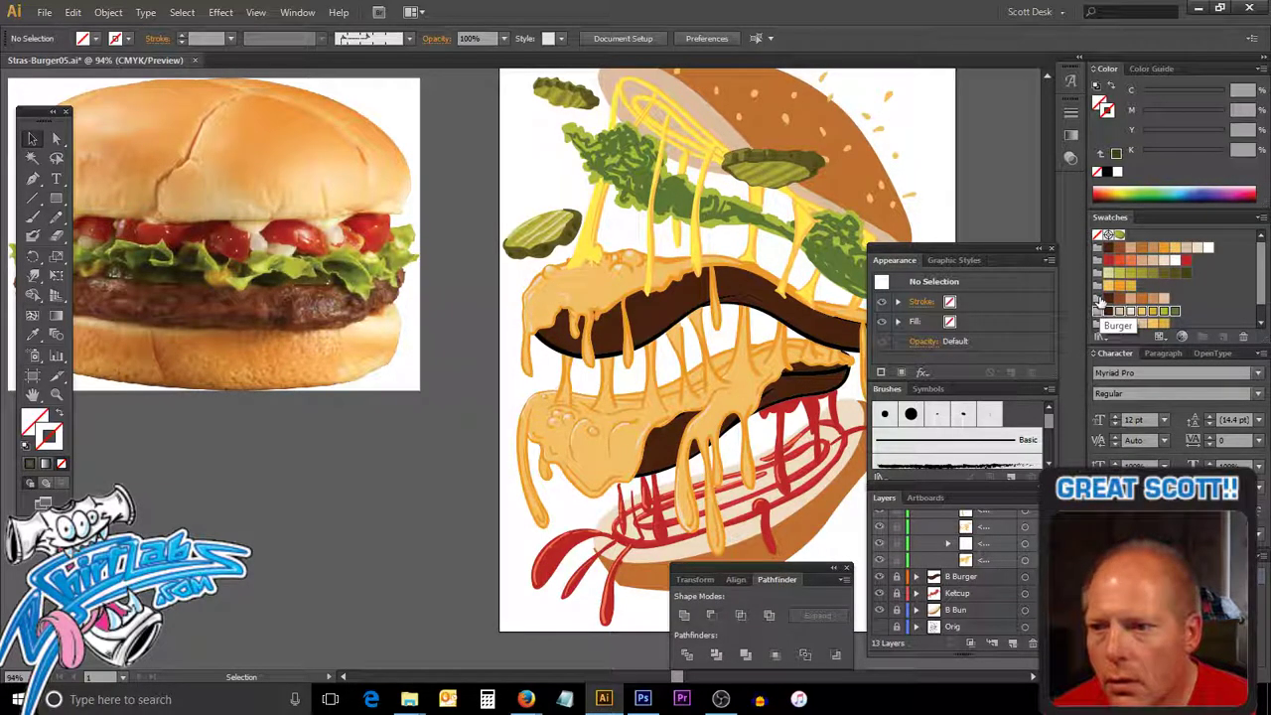
{"action": "left_click", "coordinate": [1098, 287]}
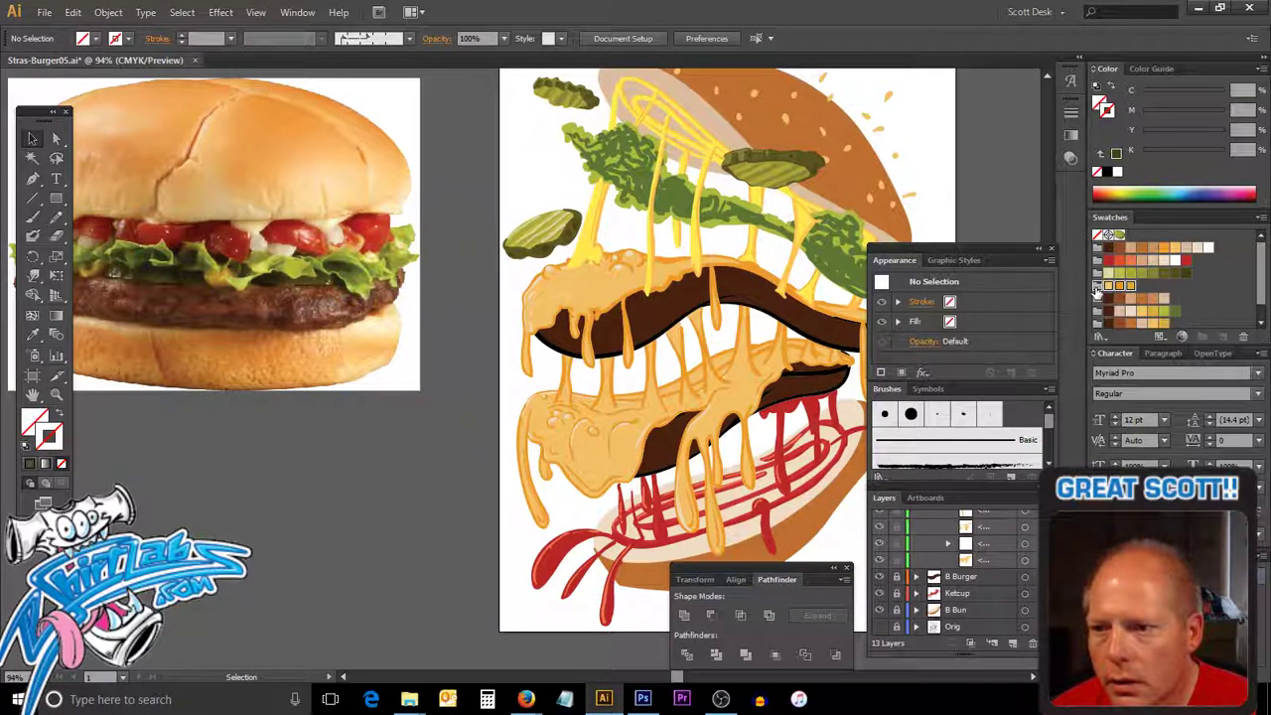
{"action": "left_click", "coordinate": [1099, 275]}
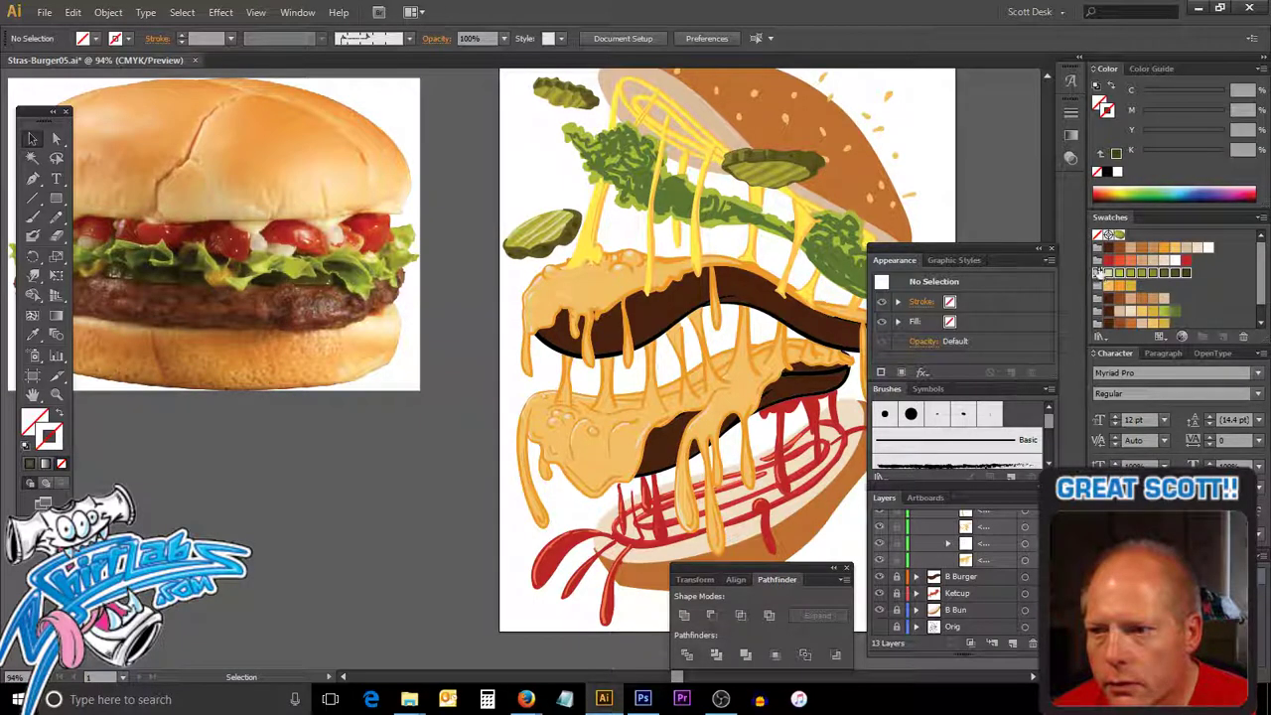
{"action": "left_click", "coordinate": [1099, 262]}
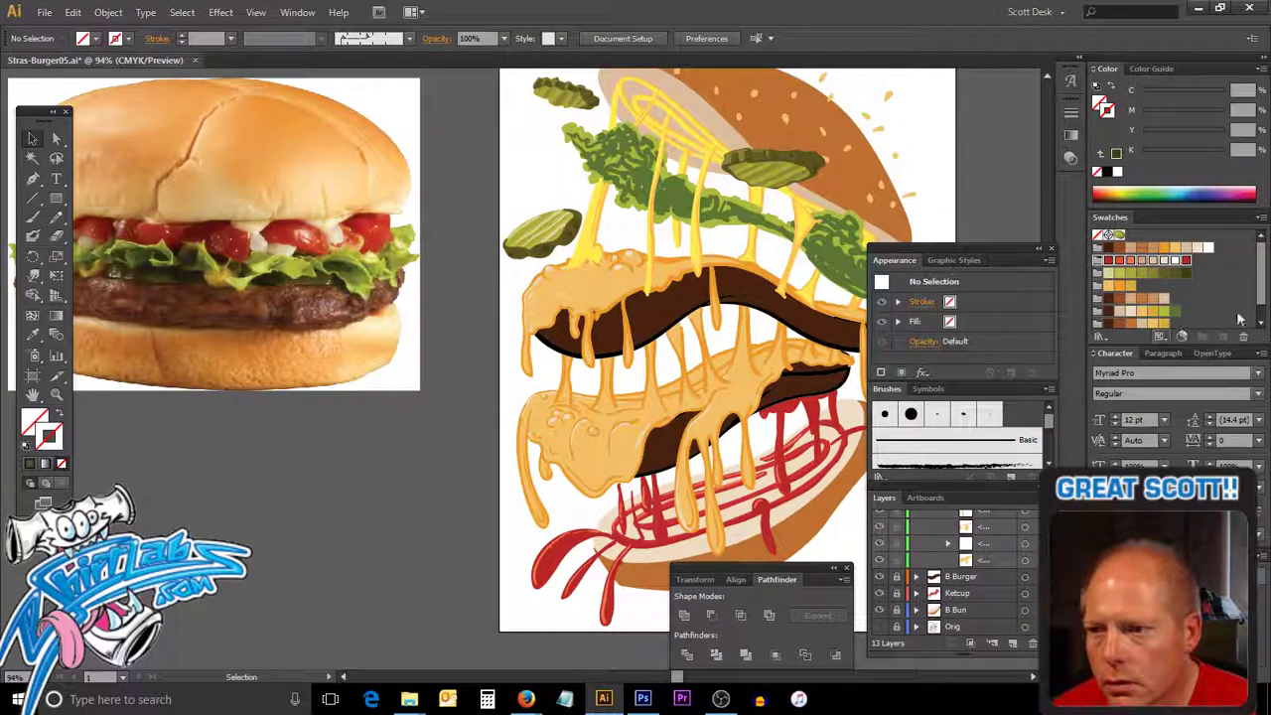
{"action": "scroll", "coordinate": [1242, 318], "scroll_direction": "down", "scroll_amount": 1}
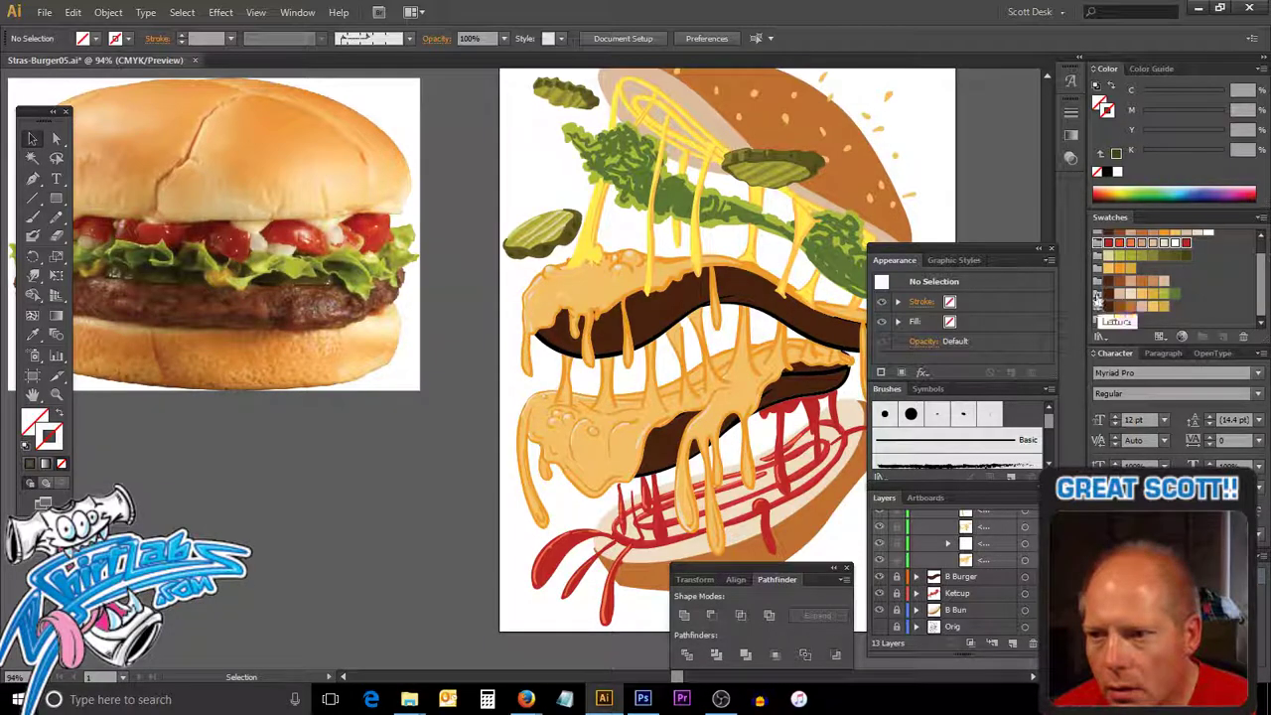
{"action": "left_click", "coordinate": [1098, 296]}
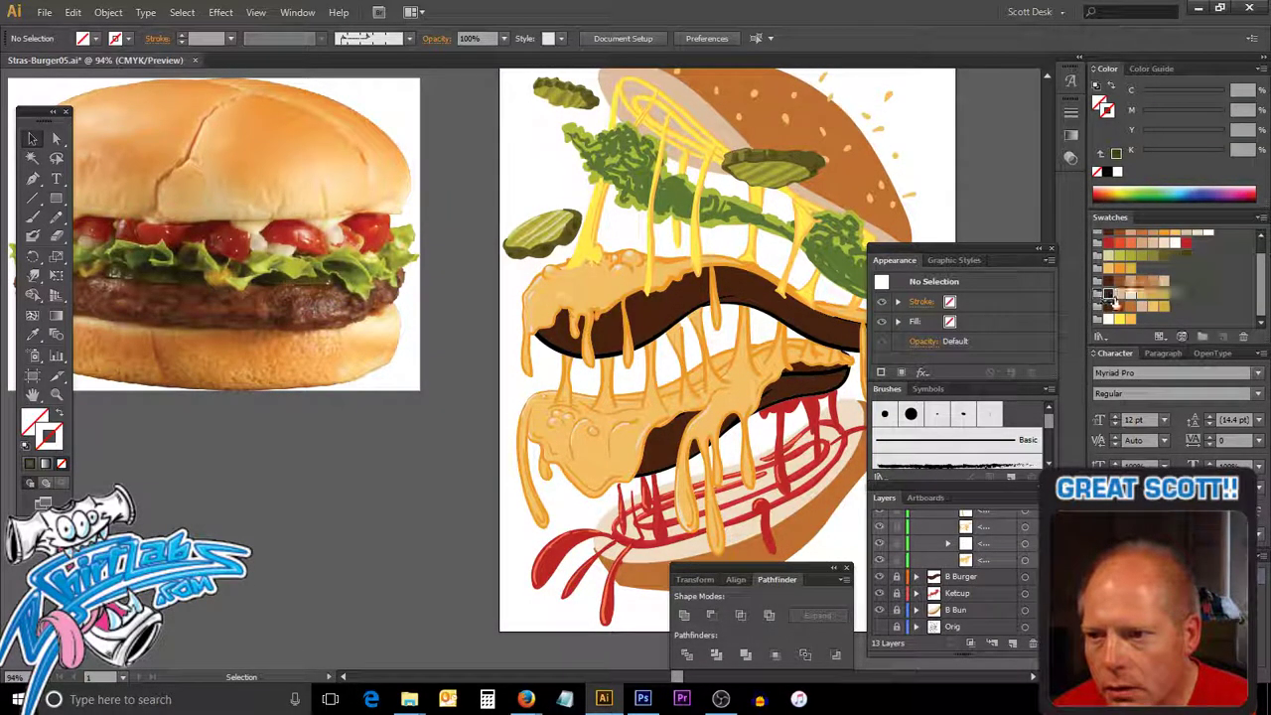
{"action": "left_click", "coordinate": [1110, 295]}
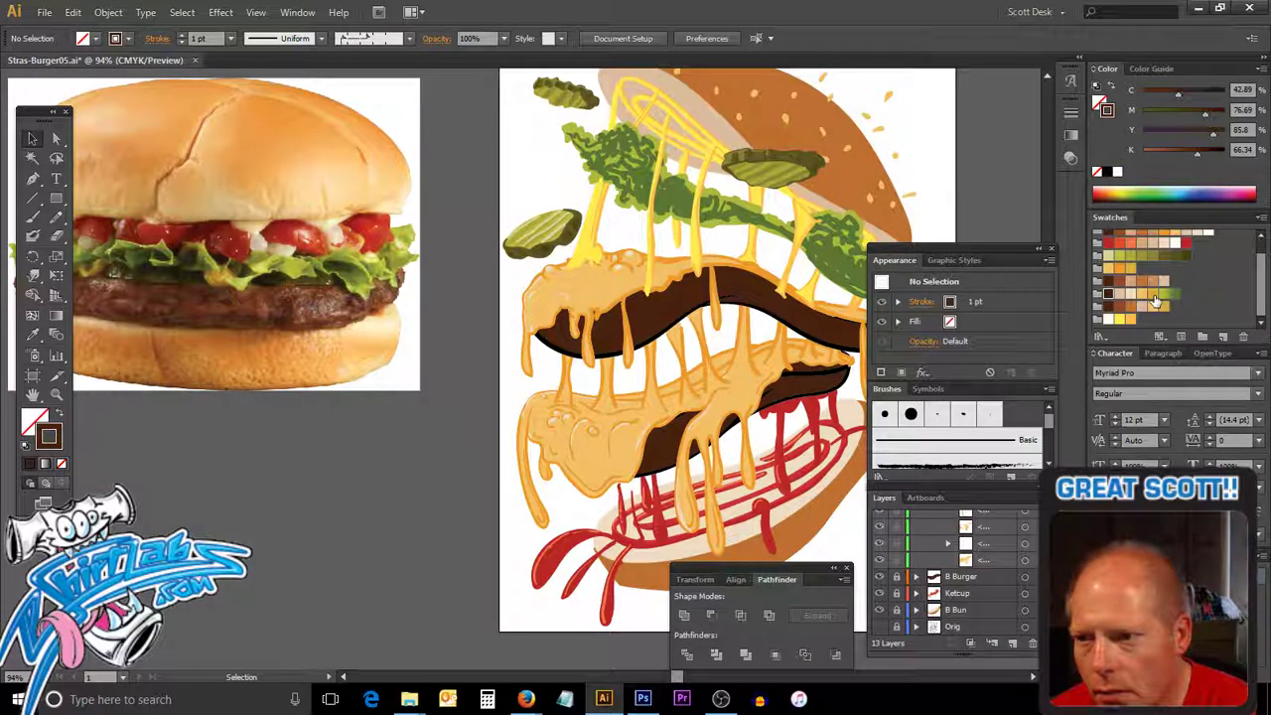
{"action": "left_click", "coordinate": [1158, 296], "text": "shift"}
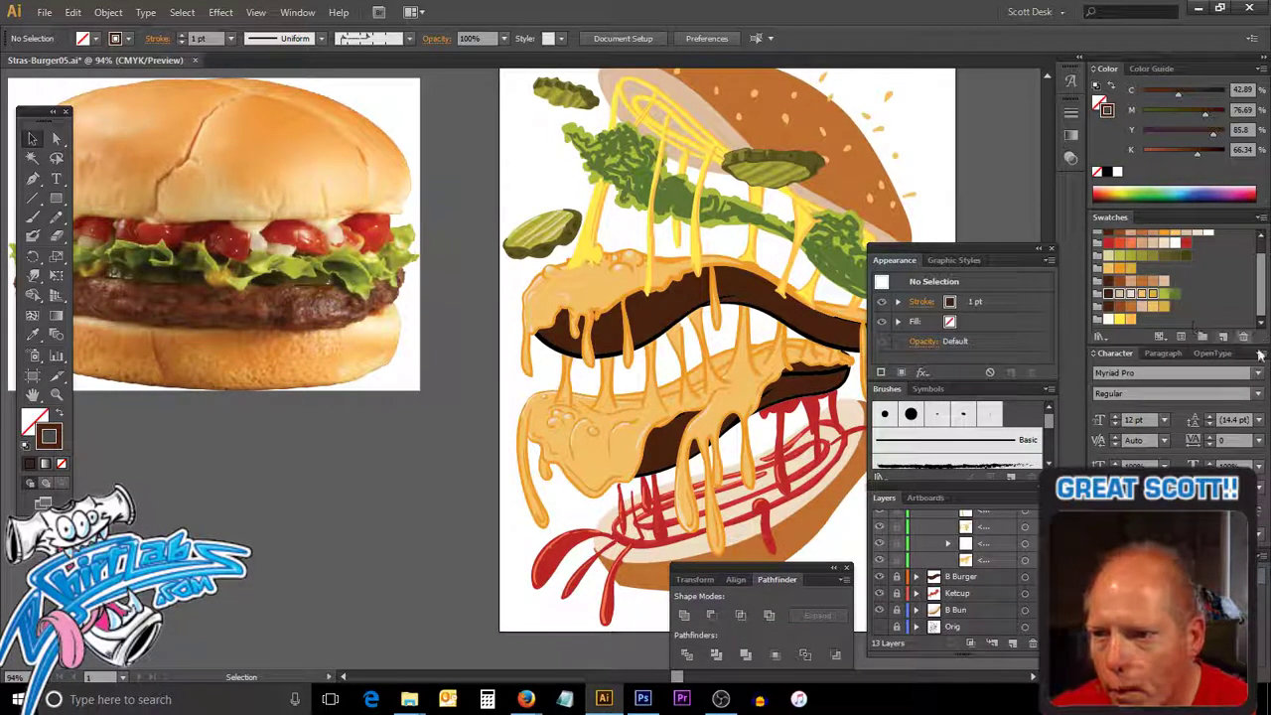
{"action": "left_click", "coordinate": [1244, 337]}
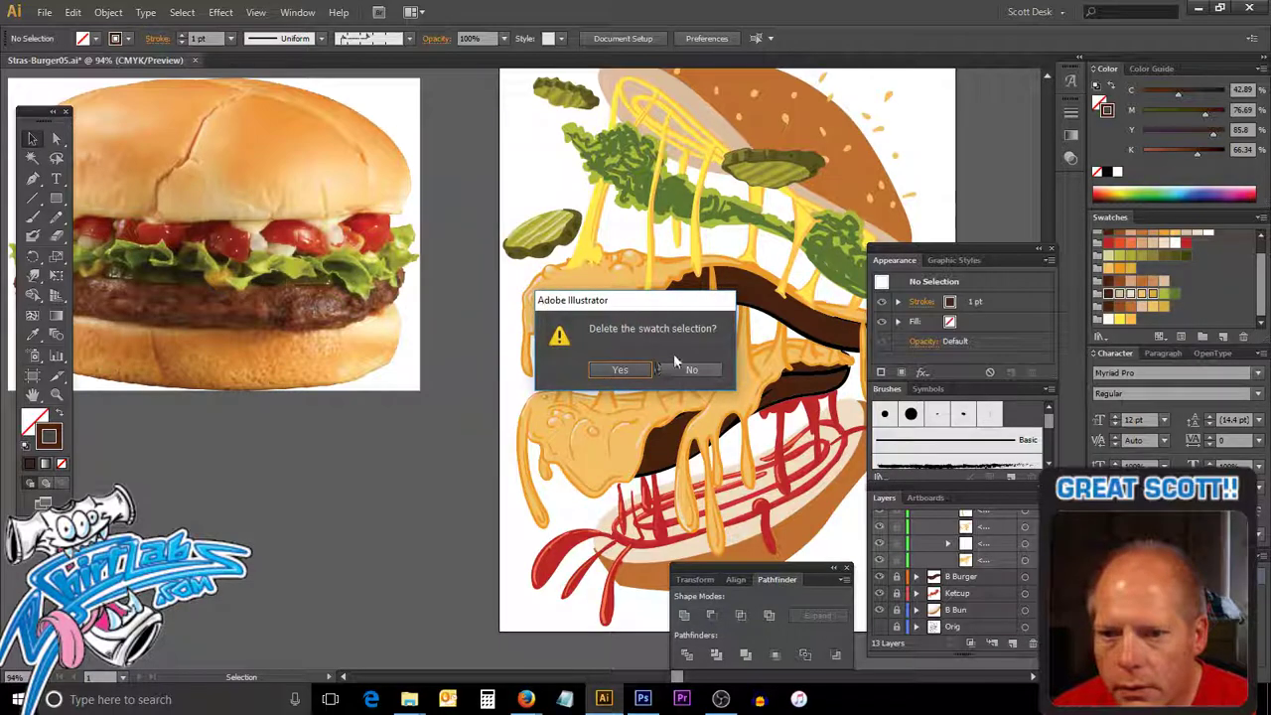
{"action": "left_click", "coordinate": [620, 370]}
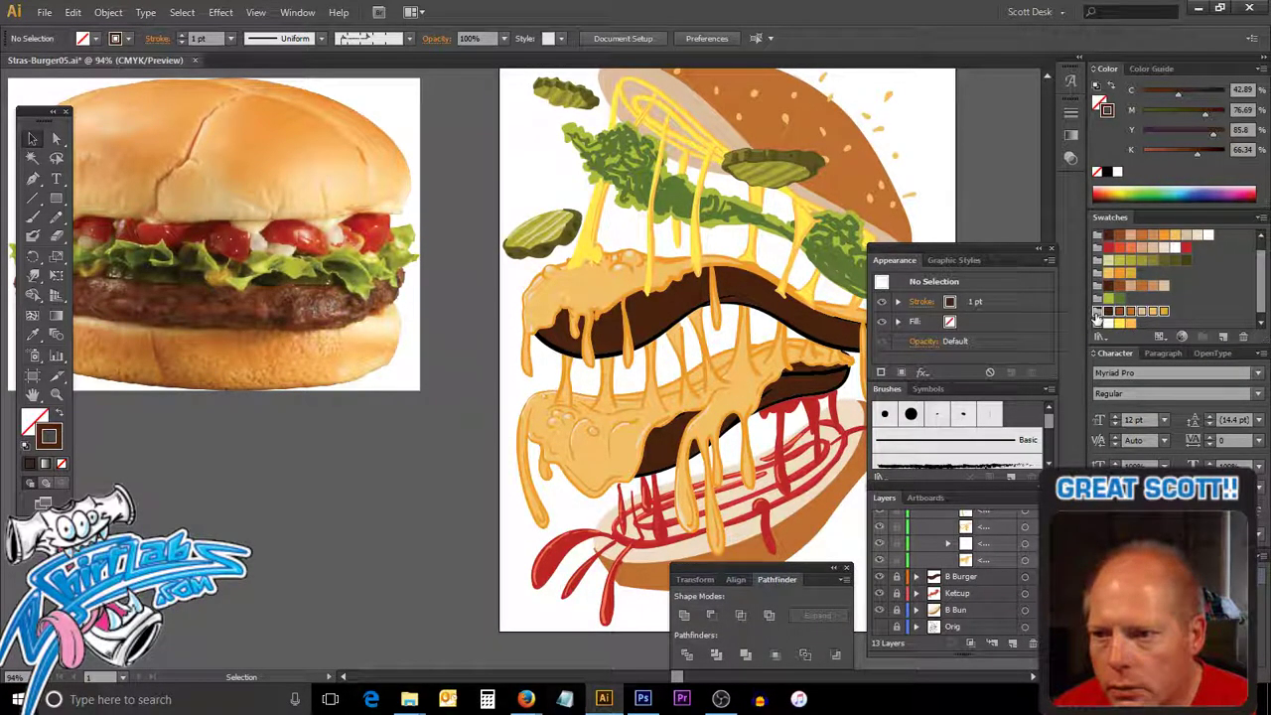
Move the dark brown group higher, rearrange its swatches, and set orange-brown as the stroke colour.
{"action": "left_click_drag", "start_coordinate": [1098, 314], "coordinate": [1145, 276]}
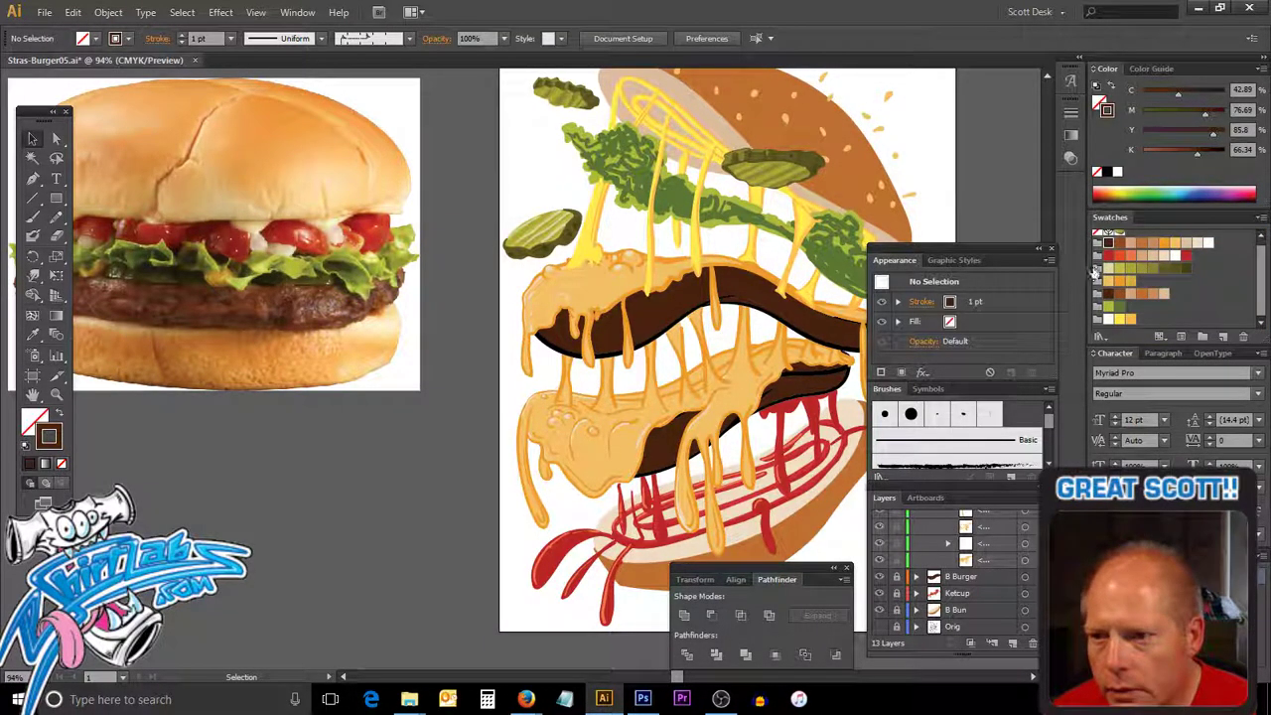
{"action": "left_click", "coordinate": [1098, 270]}
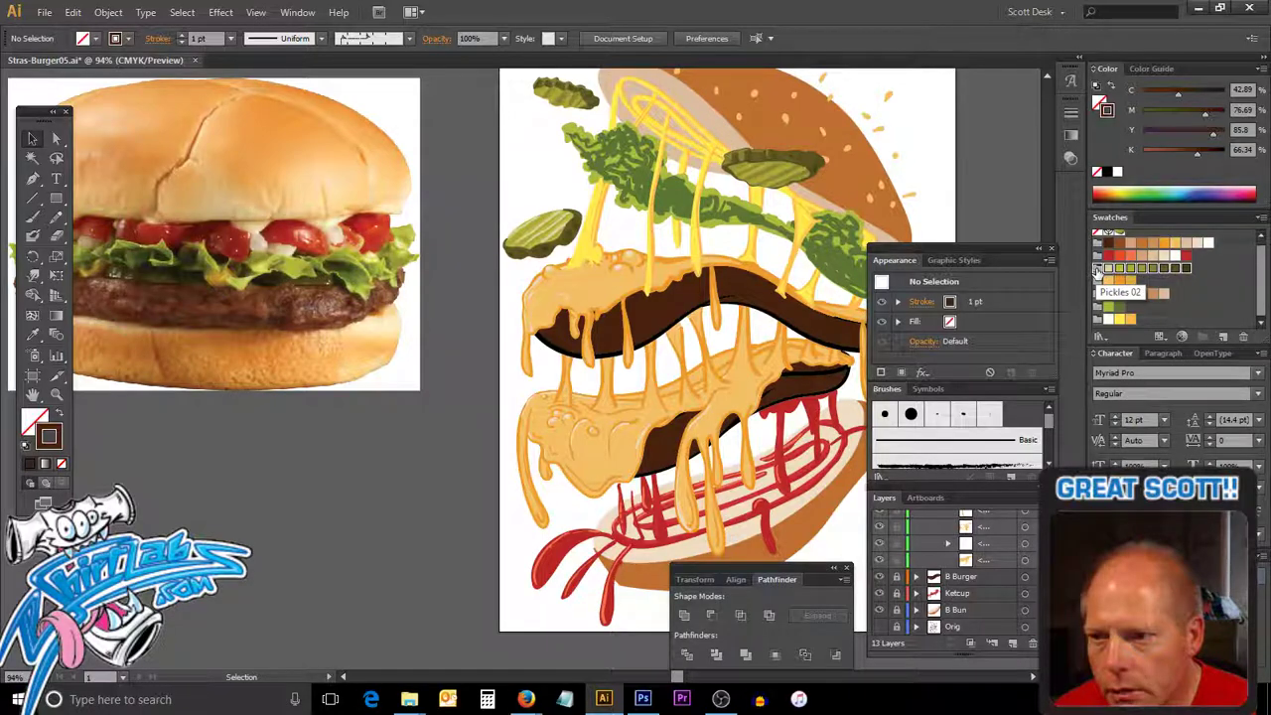
{"action": "left_click", "coordinate": [1189, 319]}
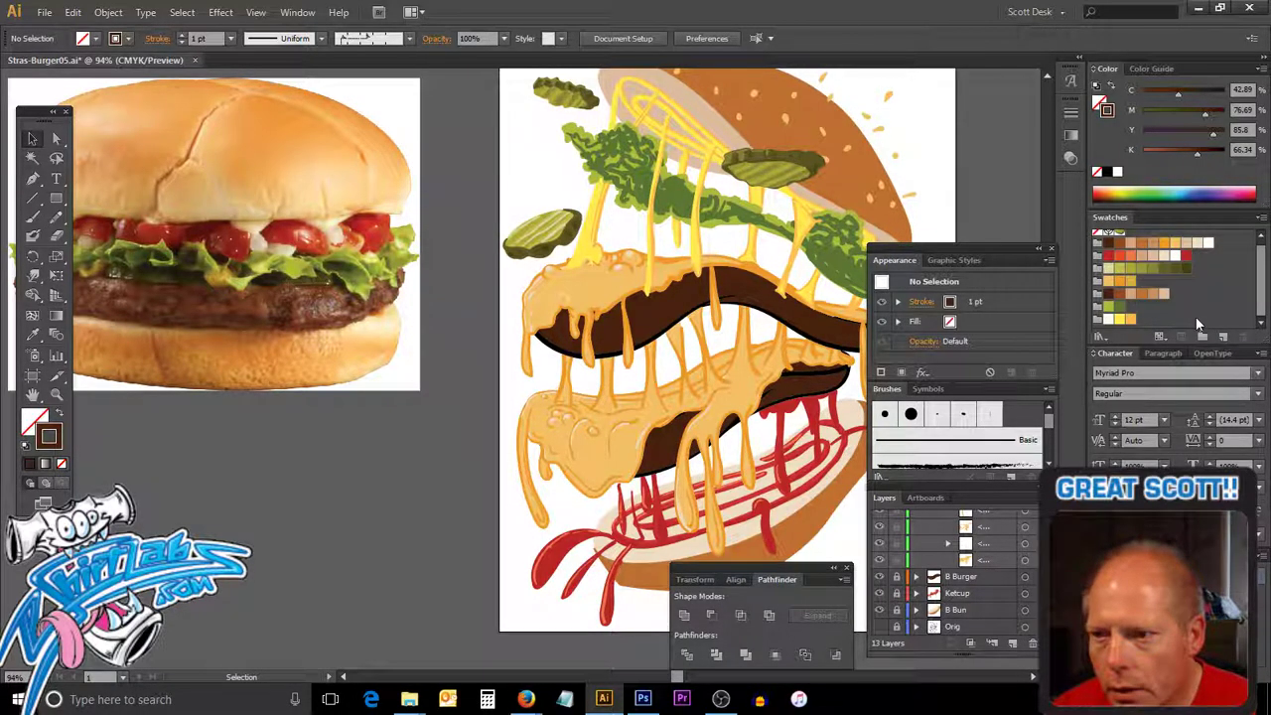
{"action": "left_click", "coordinate": [1097, 282]}
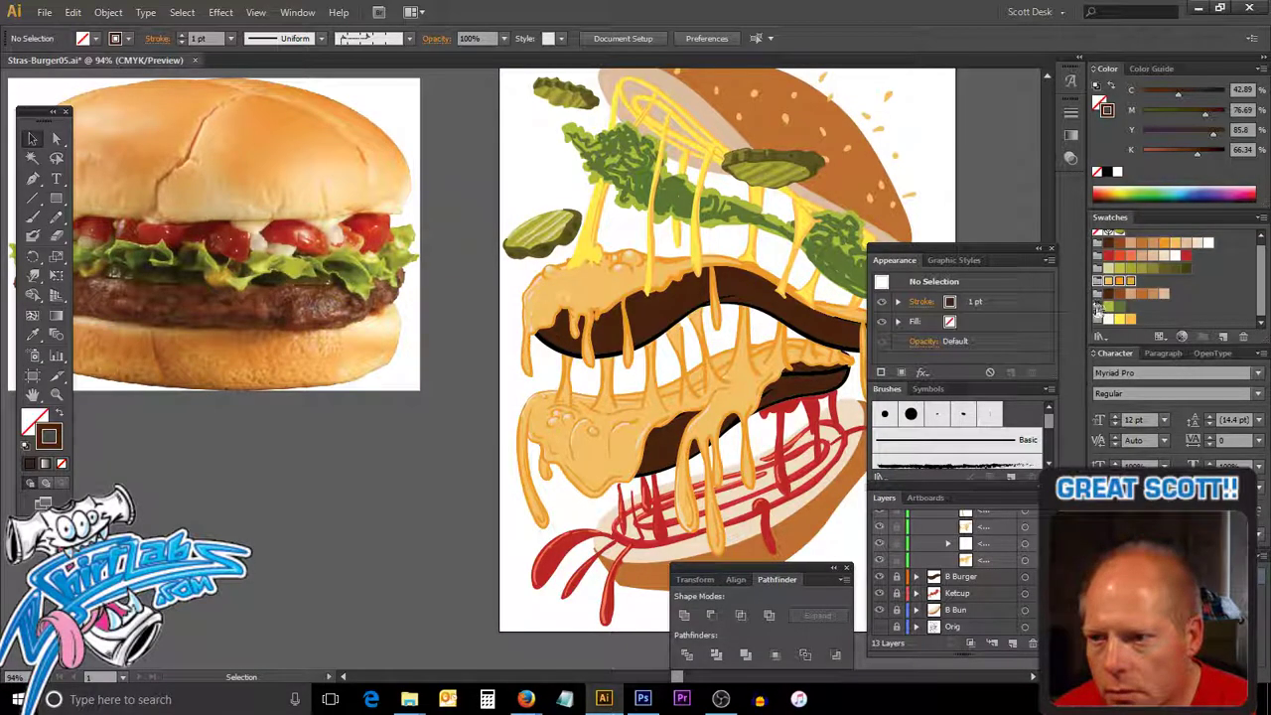
{"action": "left_click", "coordinate": [1096, 295]}
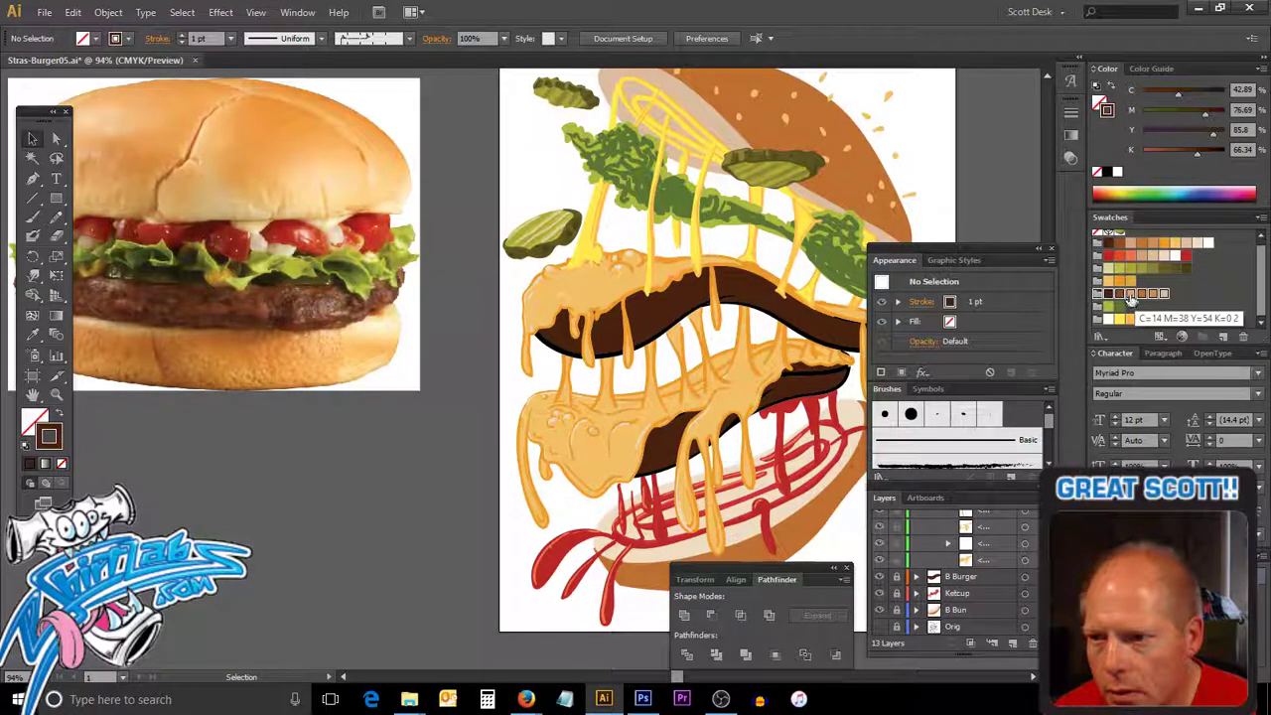
{"action": "left_click_drag", "start_coordinate": [1141, 297], "coordinate": [1130, 295]}
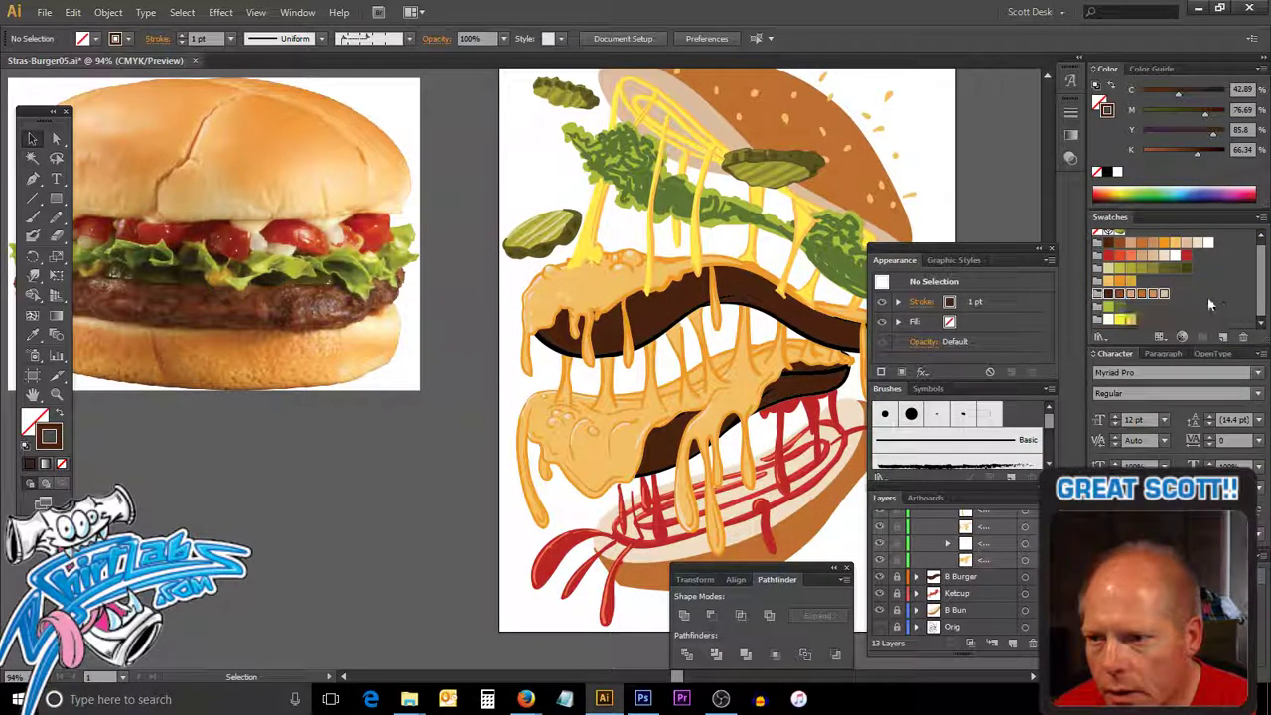
{"action": "left_click_drag", "start_coordinate": [1210, 304], "coordinate": [1122, 296]}
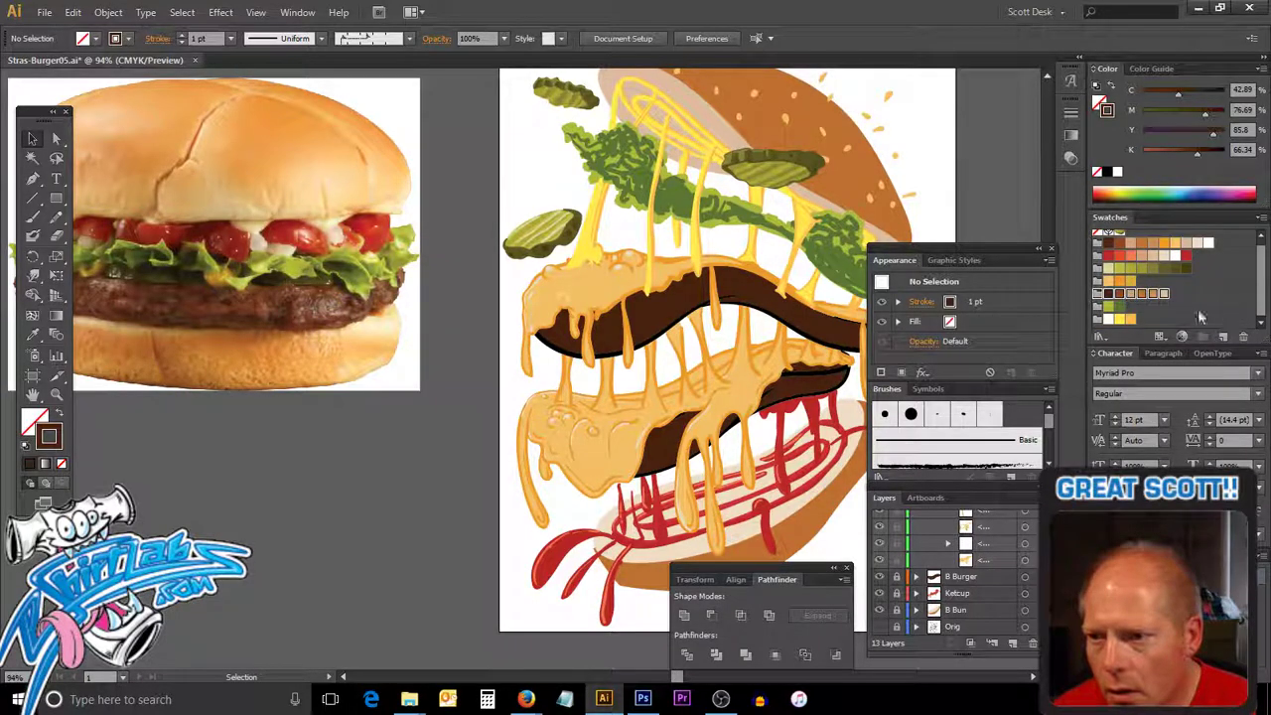
{"action": "left_click", "coordinate": [1141, 294]}
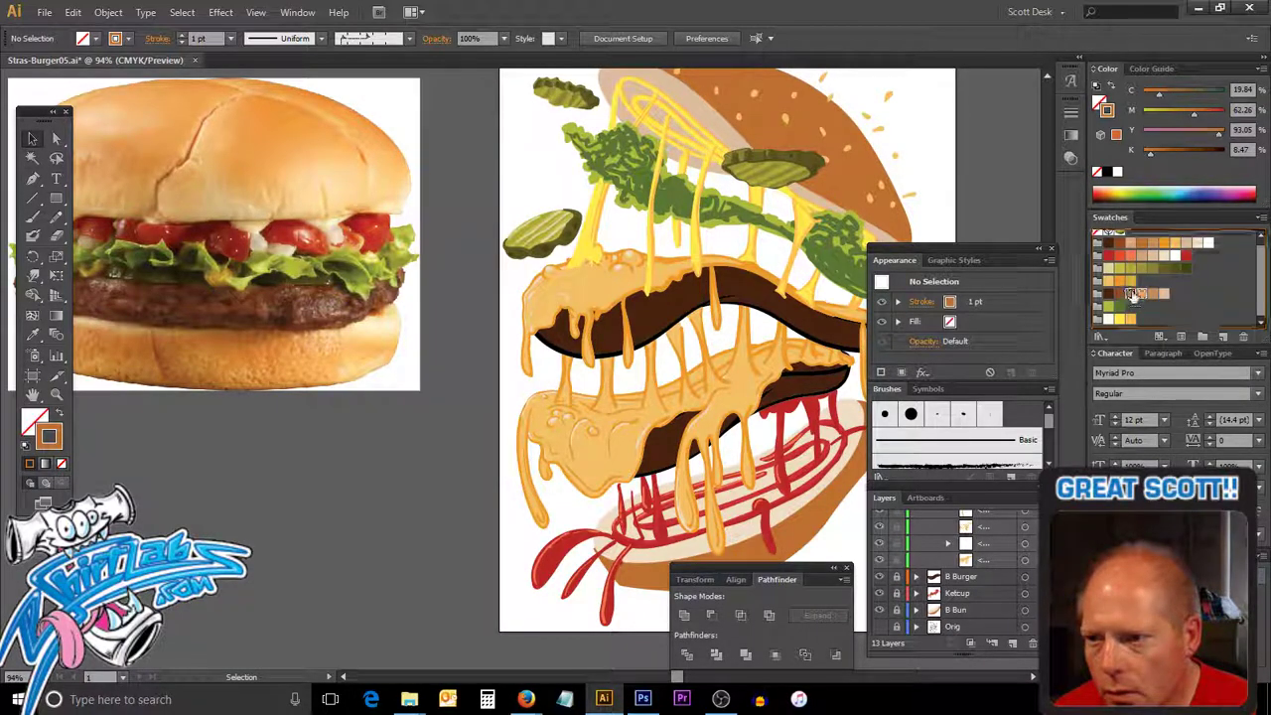
{"action": "left_click", "coordinate": [1205, 316]}
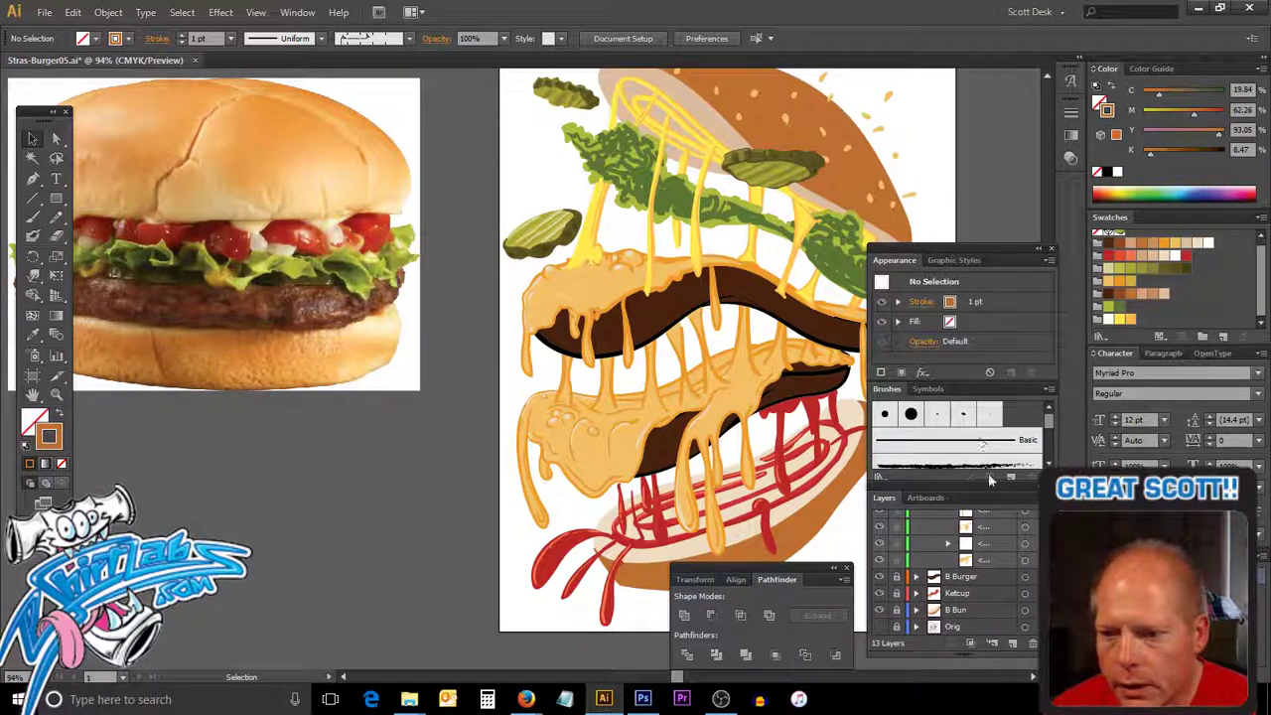
Fold up the Mustard Drip, T Cheese and B Cheese layer lists in the Layers panel.
{"action": "scroll", "coordinate": [954, 571], "scroll_direction": "up", "scroll_amount": 5}
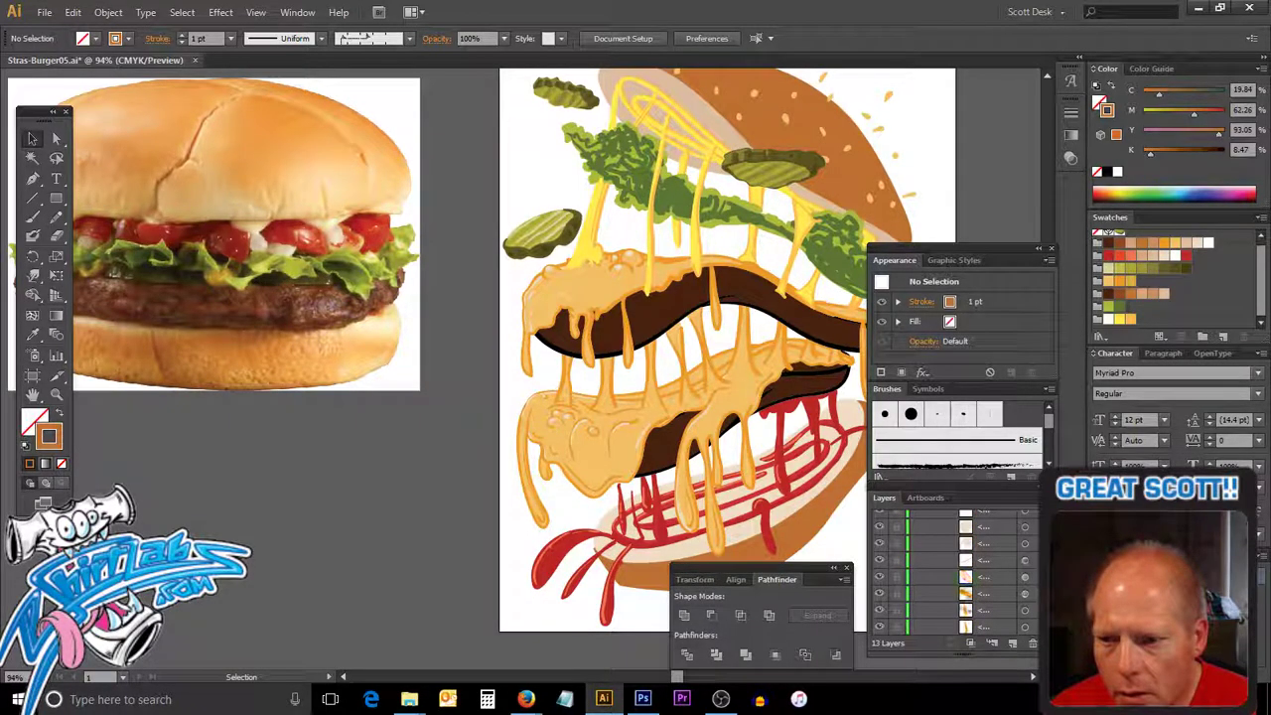
{"action": "scroll", "coordinate": [954, 571], "scroll_direction": "up", "scroll_amount": 5}
{"action": "scroll", "coordinate": [954, 571], "scroll_direction": "up", "scroll_amount": 3}
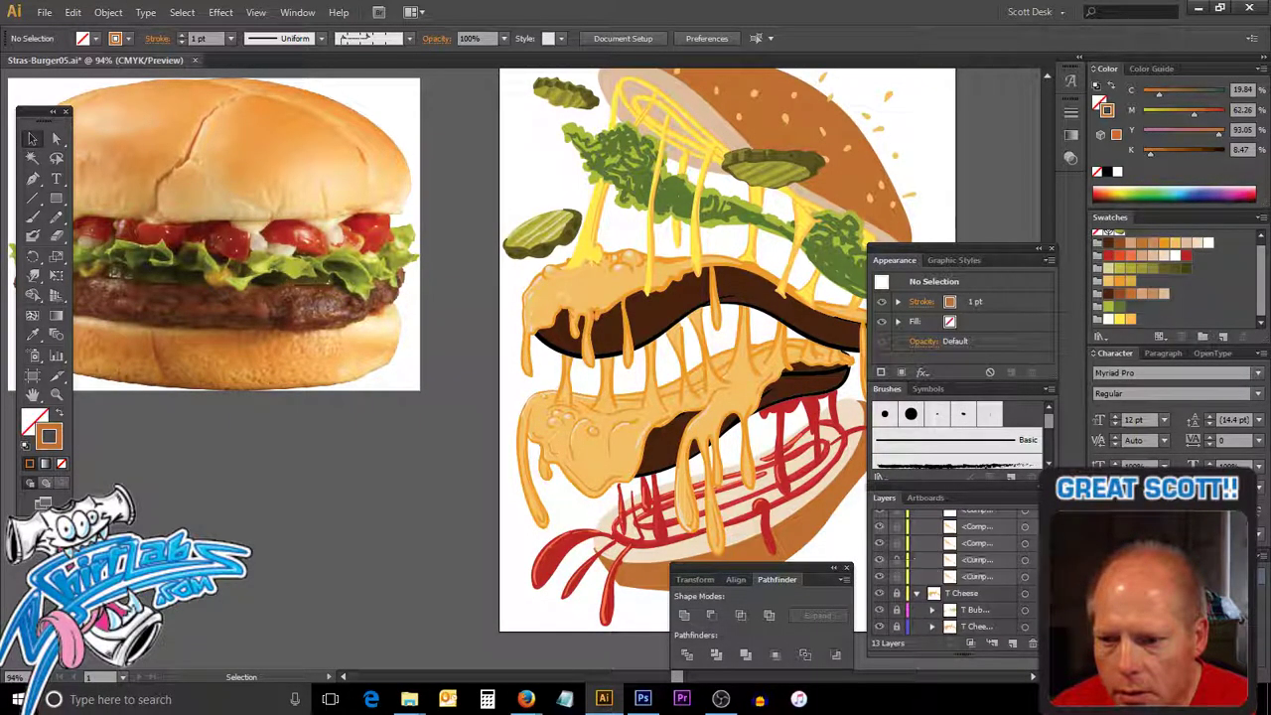
{"action": "scroll", "coordinate": [954, 571], "scroll_direction": "up", "scroll_amount": 3}
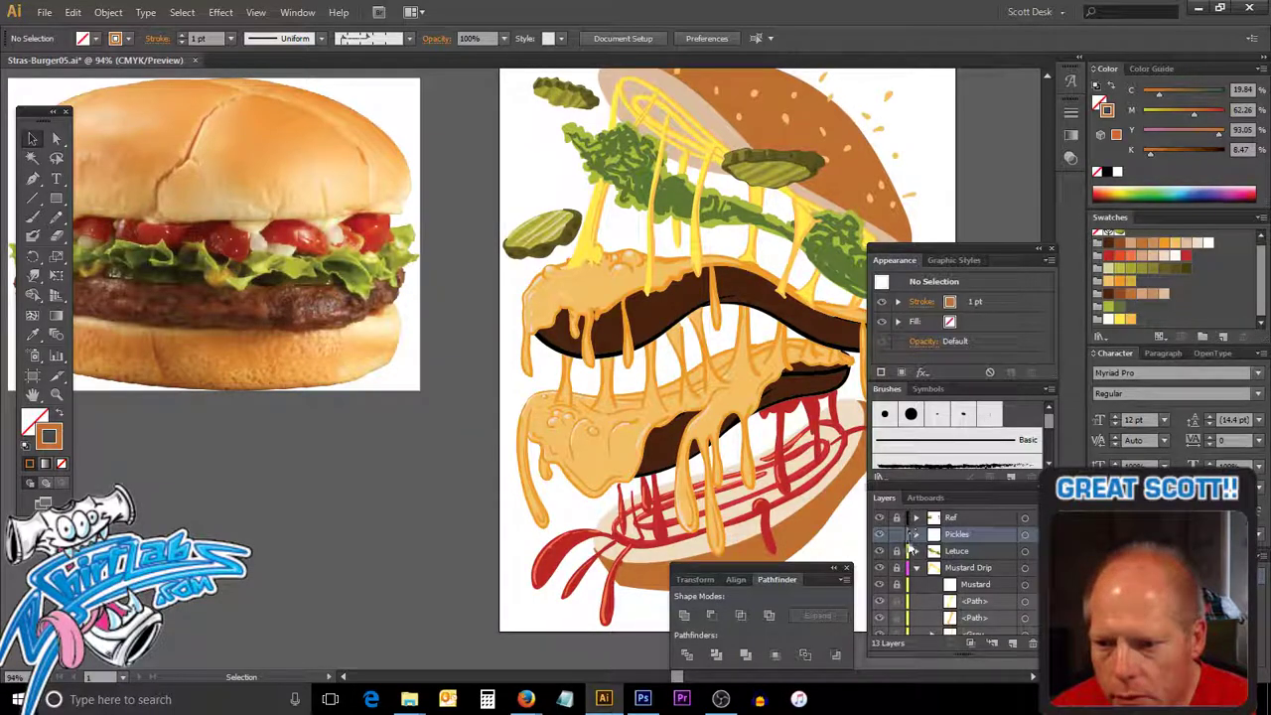
{"action": "left_click", "coordinate": [918, 569]}
{"action": "left_click", "coordinate": [916, 585]}
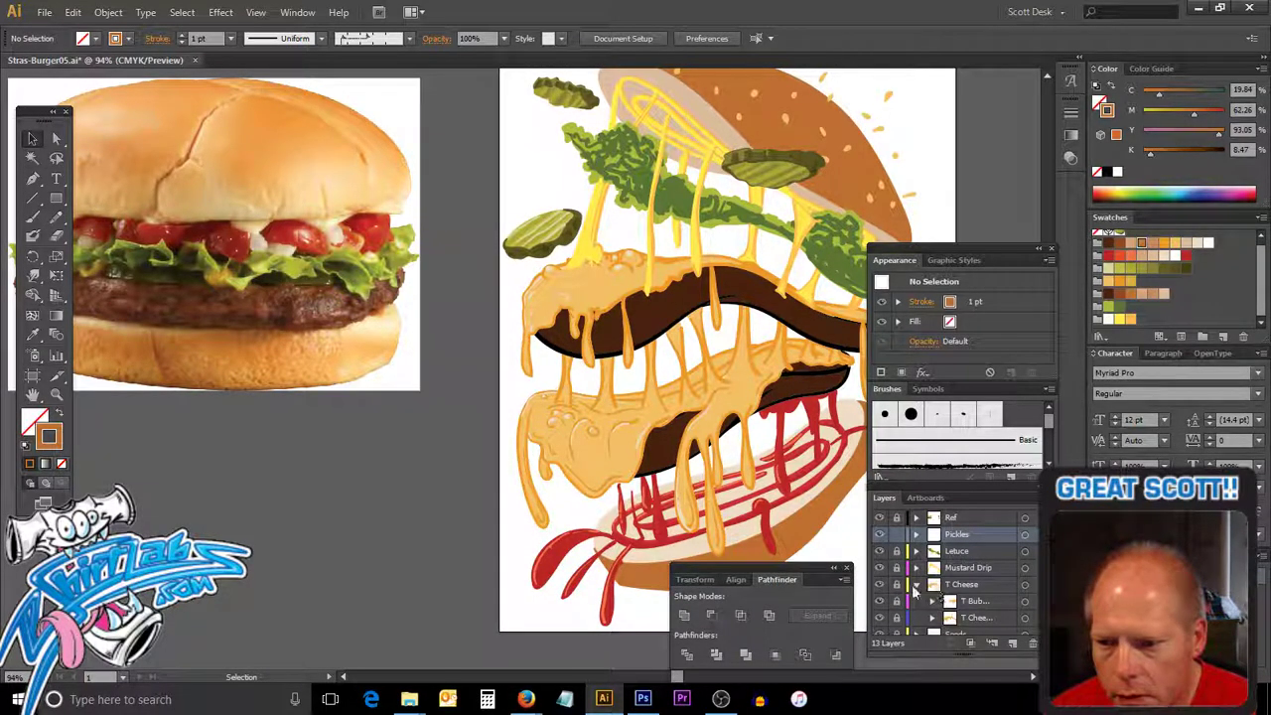
{"action": "left_click", "coordinate": [917, 586]}
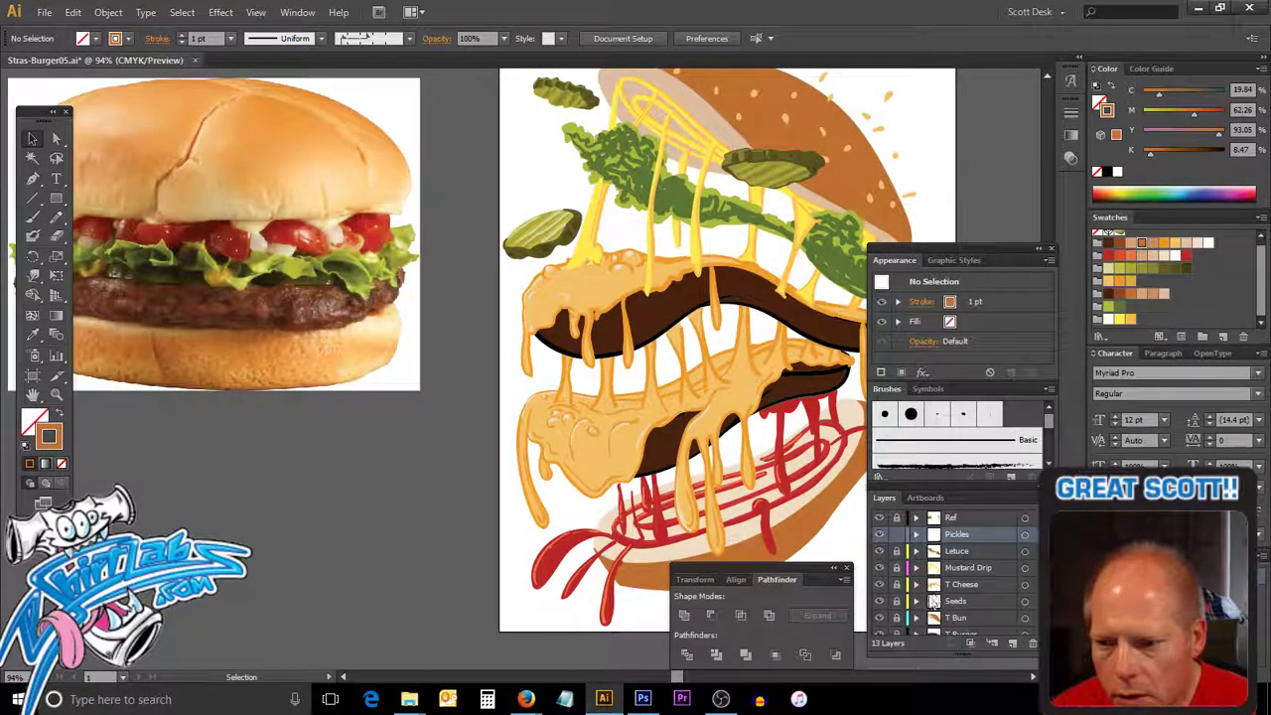
{"action": "scroll", "coordinate": [919, 556], "scroll_direction": "down", "scroll_amount": 3}
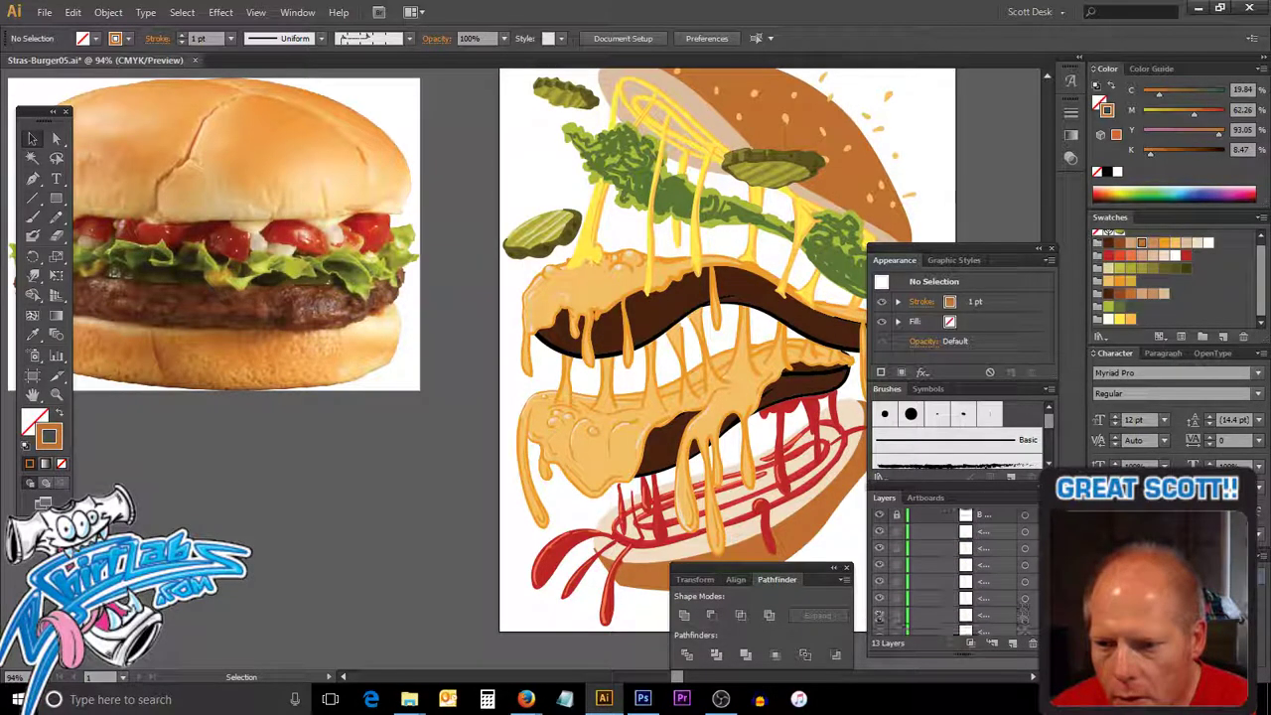
{"action": "scroll", "coordinate": [918, 547], "scroll_direction": "down", "scroll_amount": 2}
{"action": "scroll", "coordinate": [919, 536], "scroll_direction": "down", "scroll_amount": 2}
{"action": "left_click", "coordinate": [918, 530]}
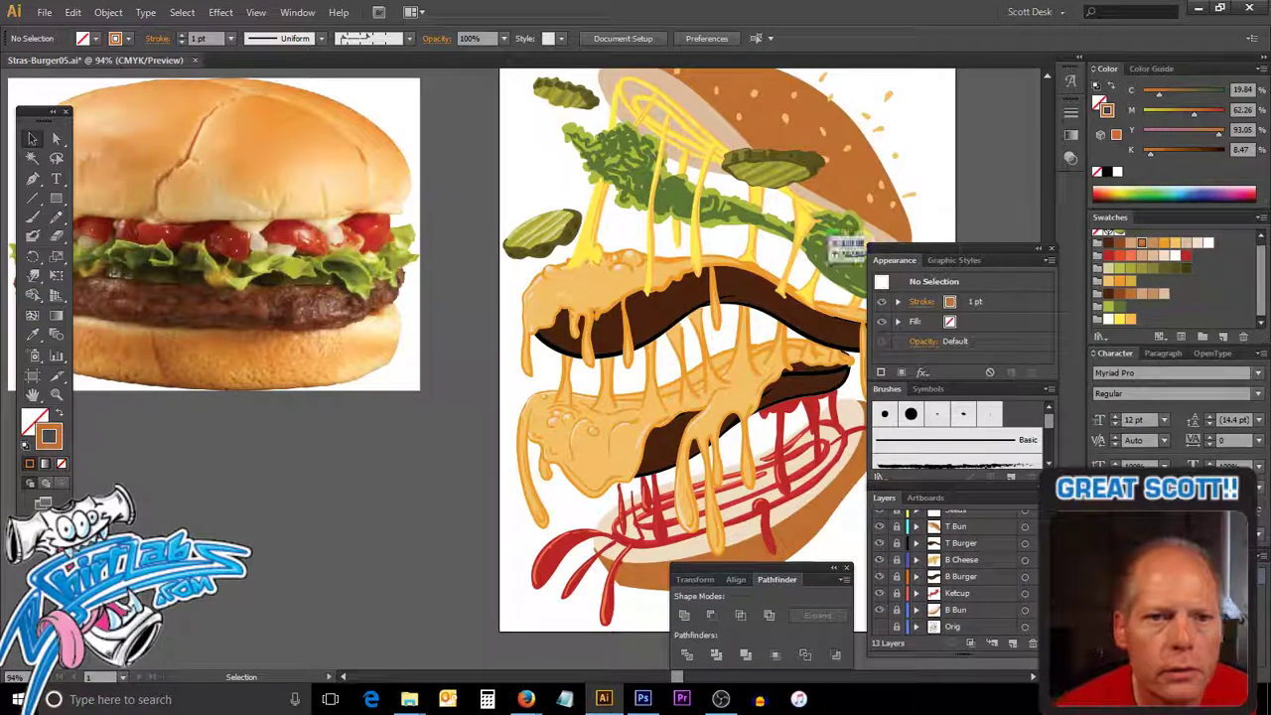
{"action": "left_click", "coordinate": [44, 12]}
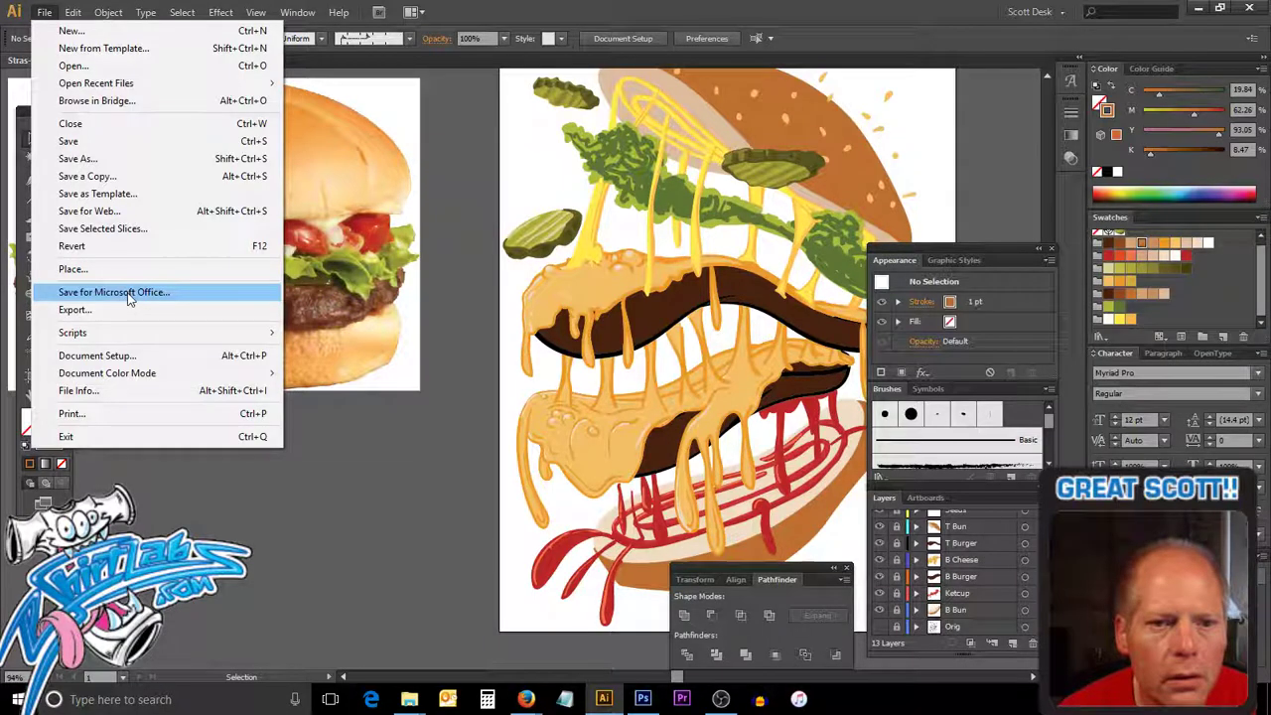
Save a copy as Stras-Burger06.ai, changing the version number from 05 to 06.
{"action": "left_click", "coordinate": [139, 159]}
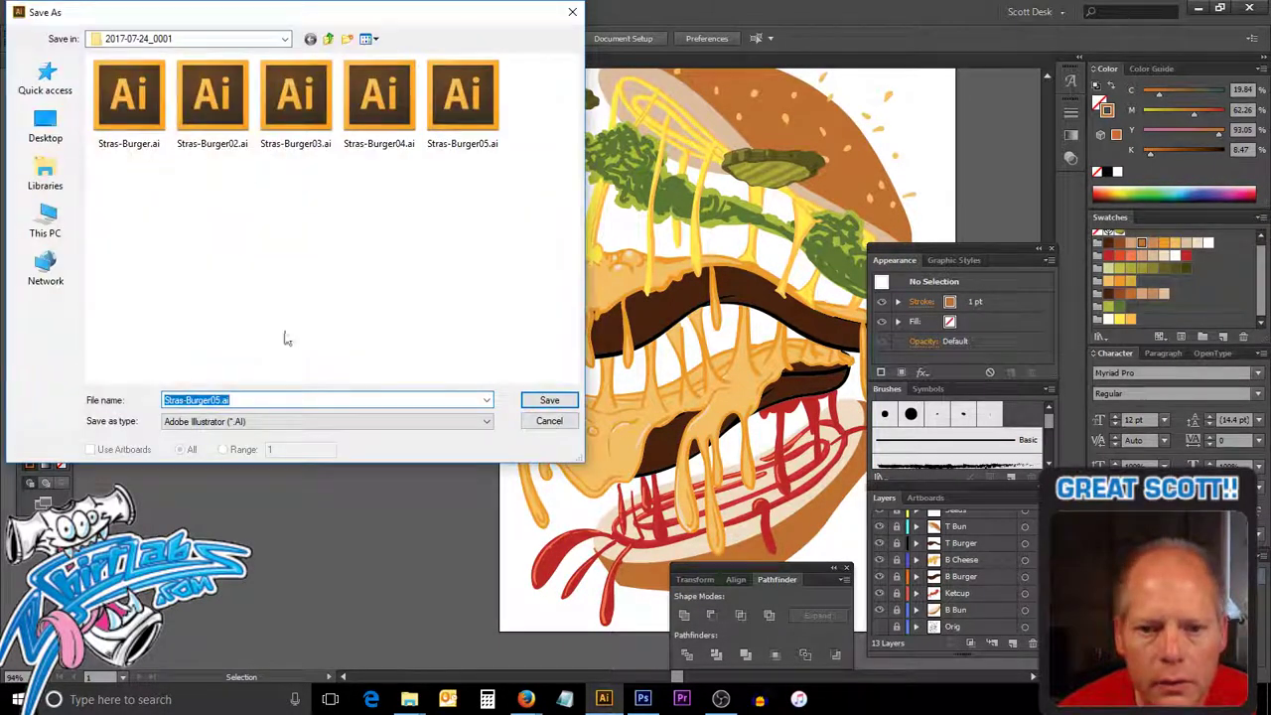
{"action": "left_click", "coordinate": [219, 400]}
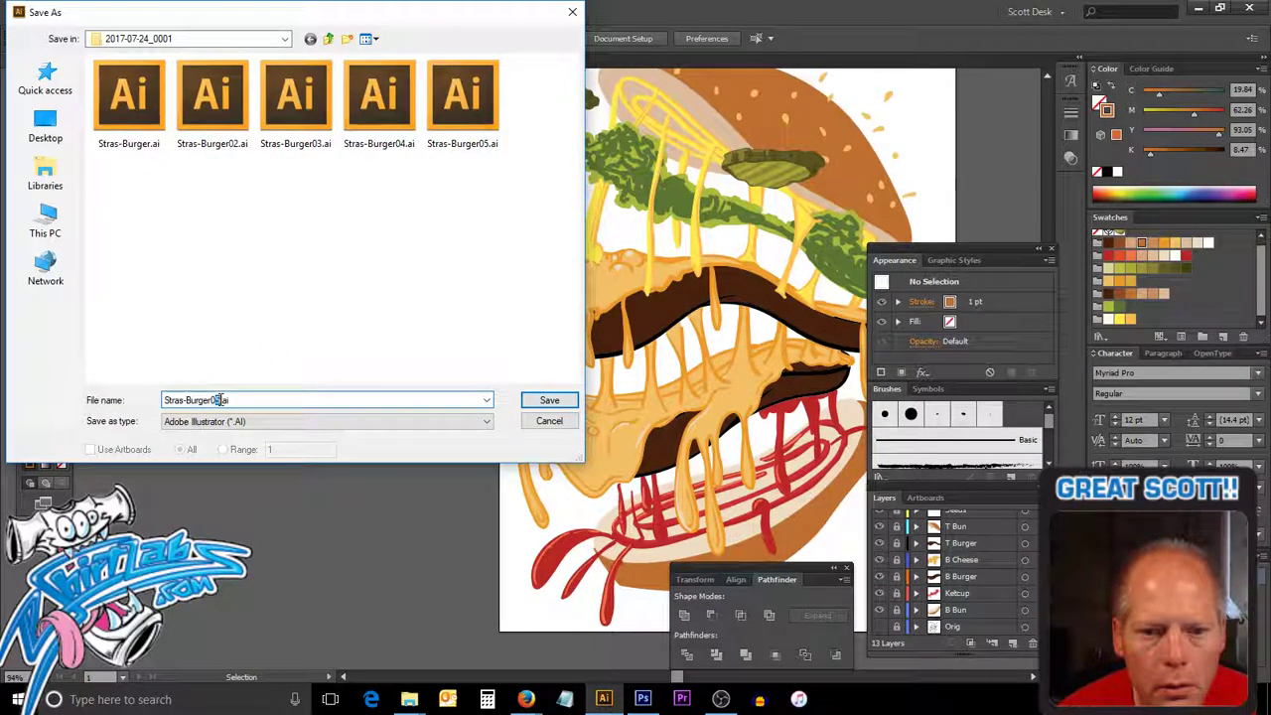
{"action": "type", "text": "6"}
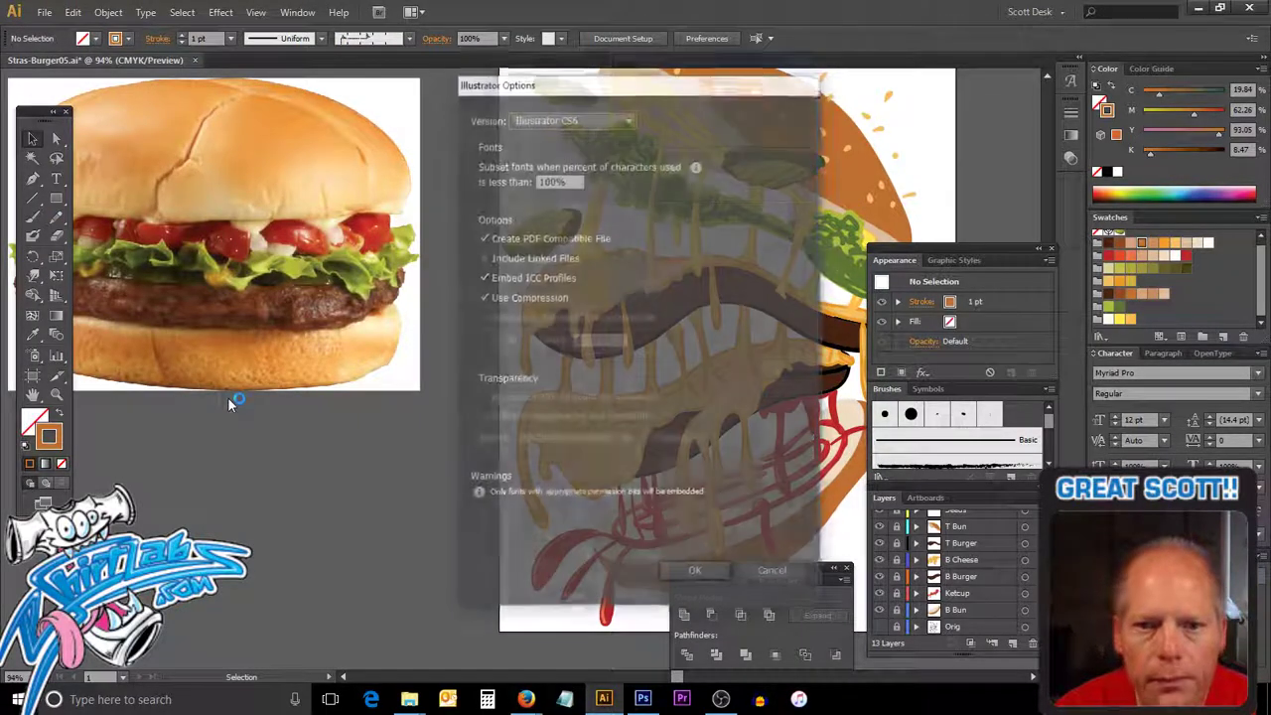
{"action": "key", "text": "Return"}
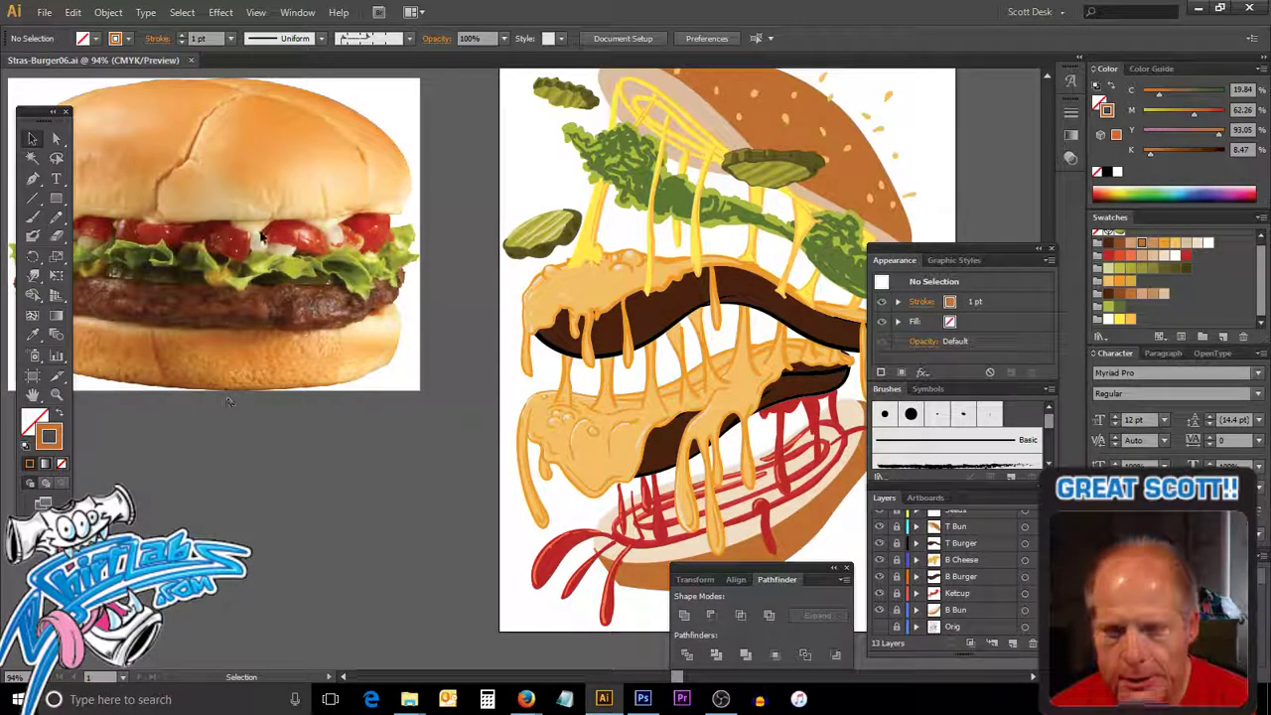
Zoom out and centre the burger artboard, nudging the right-hand pickle.
{"action": "key", "text": "z"}
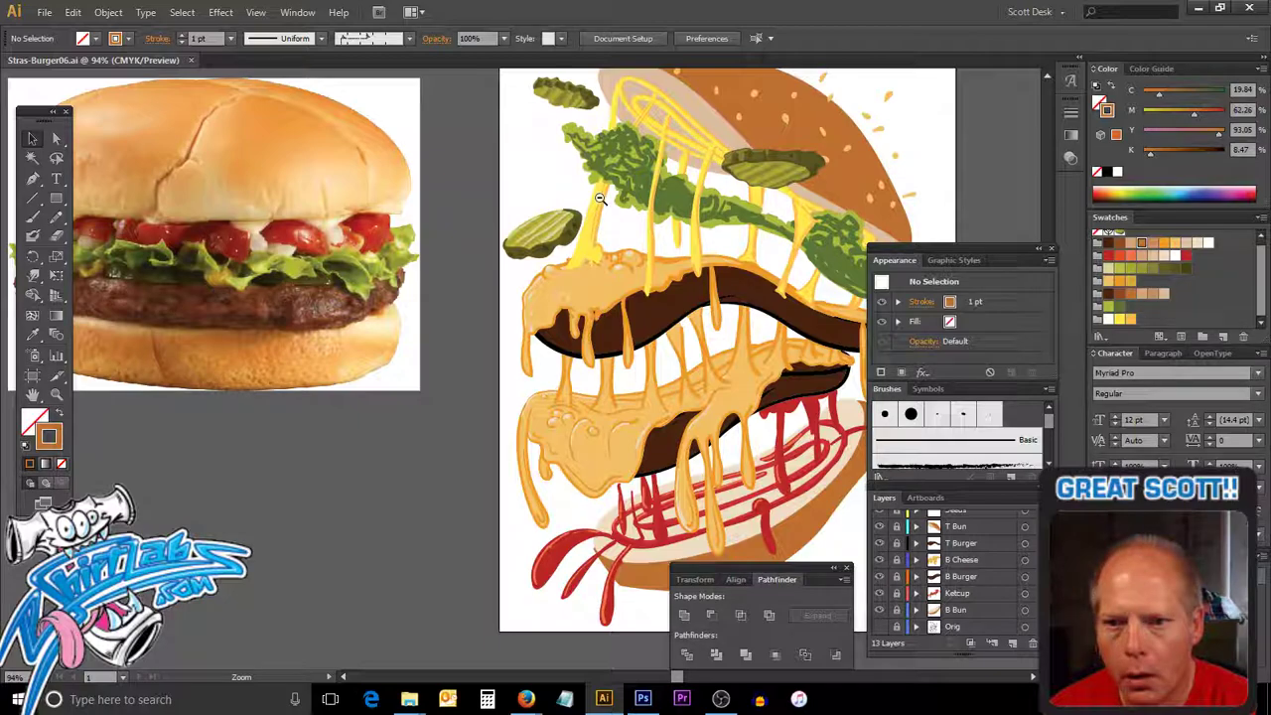
{"action": "left_click", "coordinate": [600, 197], "text": "alt"}
{"action": "left_click_drag", "start_coordinate": [653, 315], "coordinate": [615, 186]}
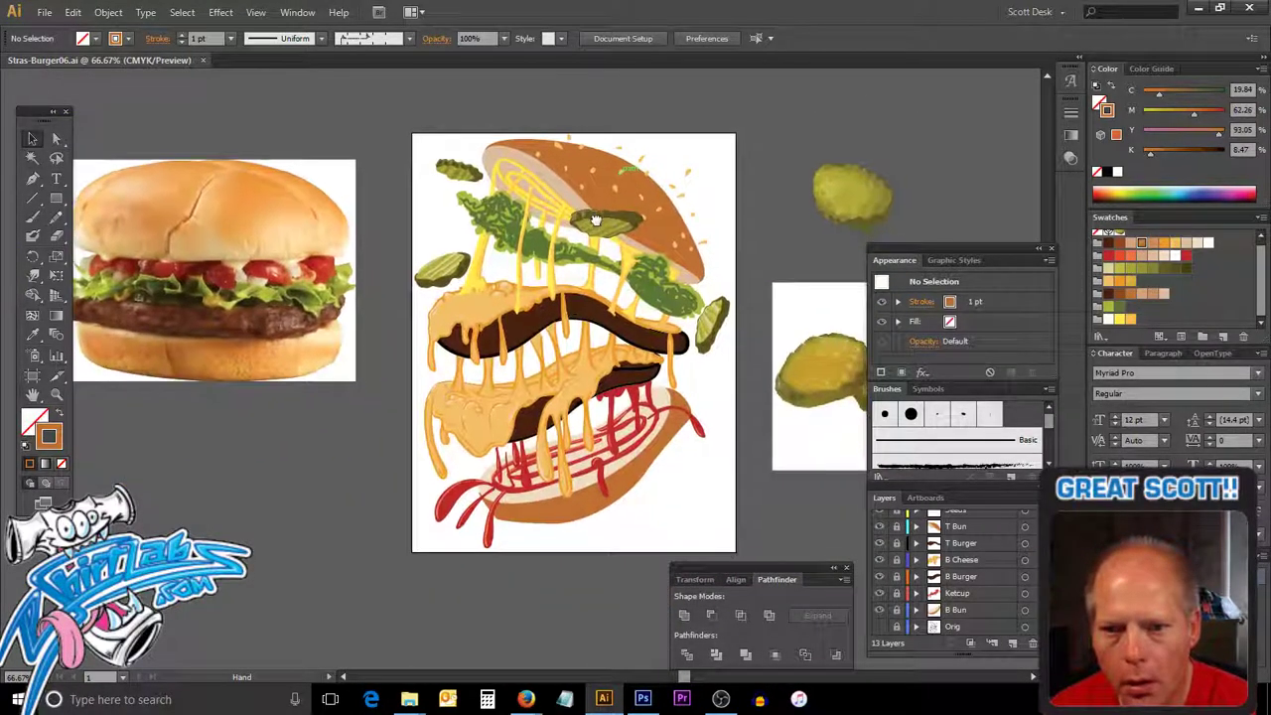
{"action": "left_click_drag", "start_coordinate": [707, 318], "coordinate": [676, 322]}
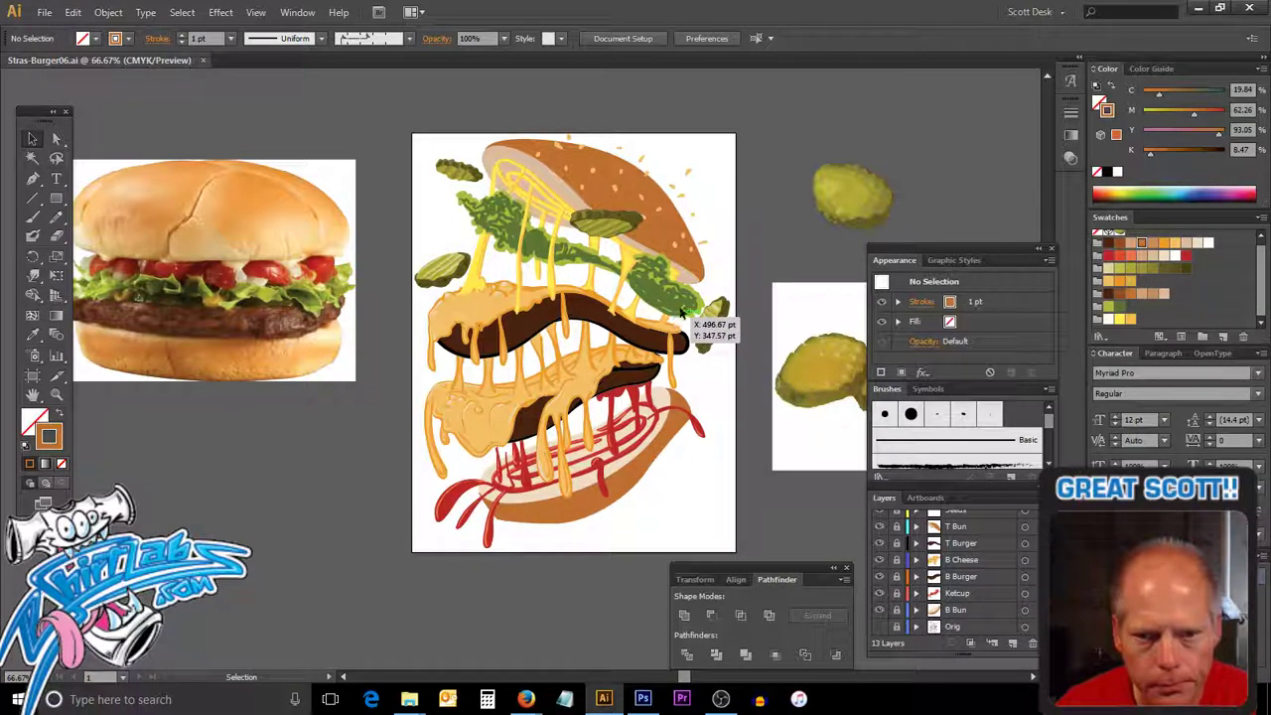
{"action": "mouse_move", "coordinate": [675, 323]}
{"action": "left_mouse_down"}
{"action": "mouse_move", "coordinate": [576, 338]}
{"action": "mouse_move", "coordinate": [699, 330]}
{"action": "left_mouse_up"}
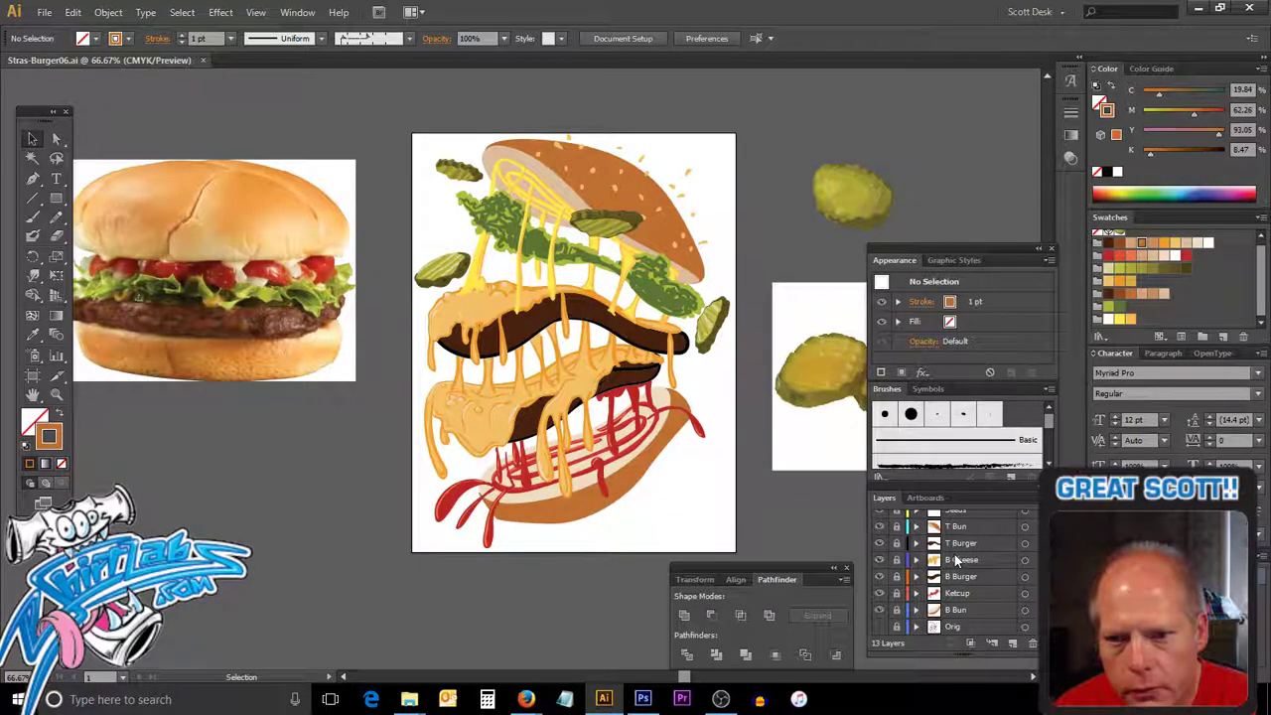
Unlock the Mustard Drip, Letuce and Pickles layers and select the mustard drip strands.
{"action": "scroll", "coordinate": [959, 569], "scroll_direction": "up", "scroll_amount": 2}
{"action": "scroll", "coordinate": [958, 569], "scroll_direction": "up", "scroll_amount": 2}
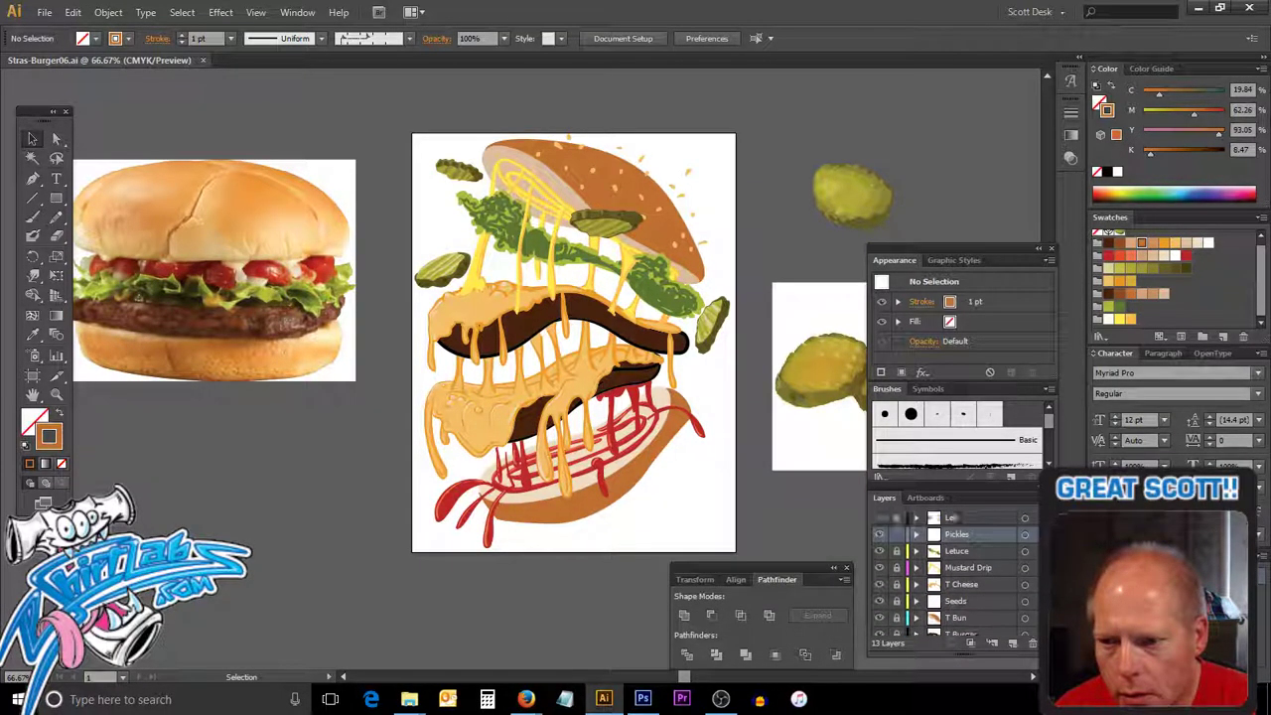
{"action": "scroll", "coordinate": [958, 569], "scroll_direction": "up", "scroll_amount": 1}
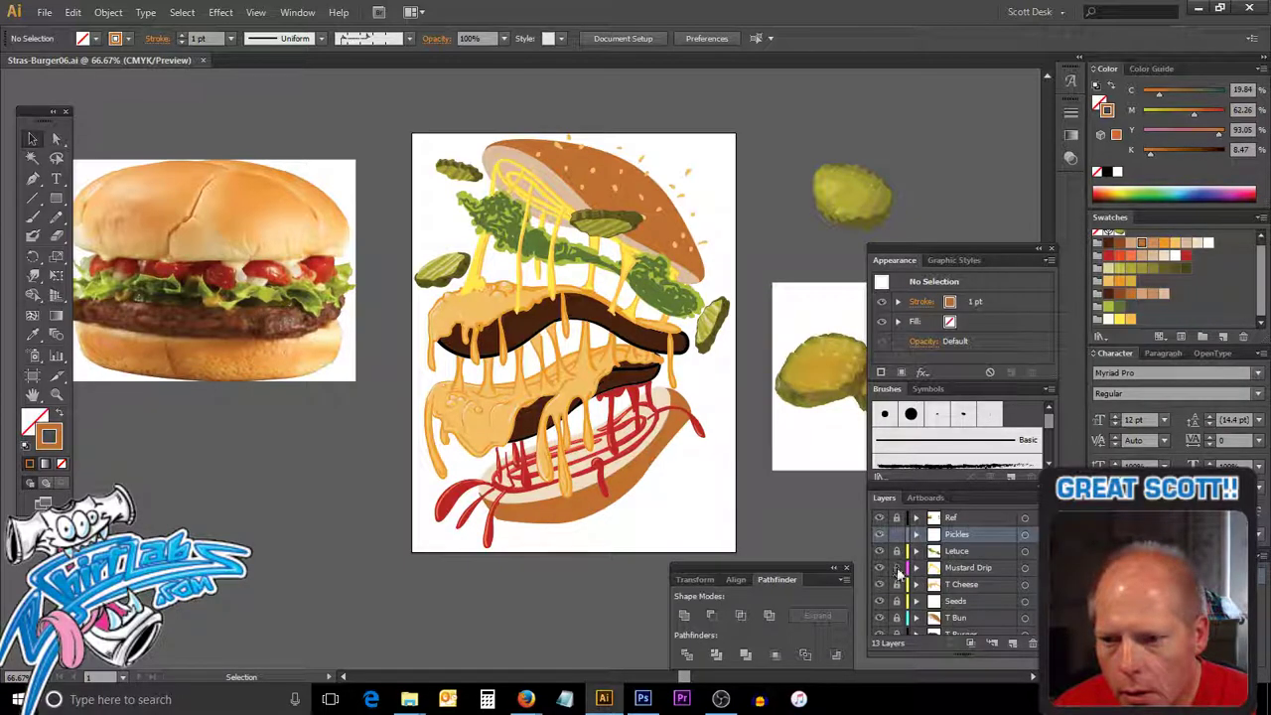
{"action": "left_click_drag", "start_coordinate": [900, 568], "coordinate": [905, 534]}
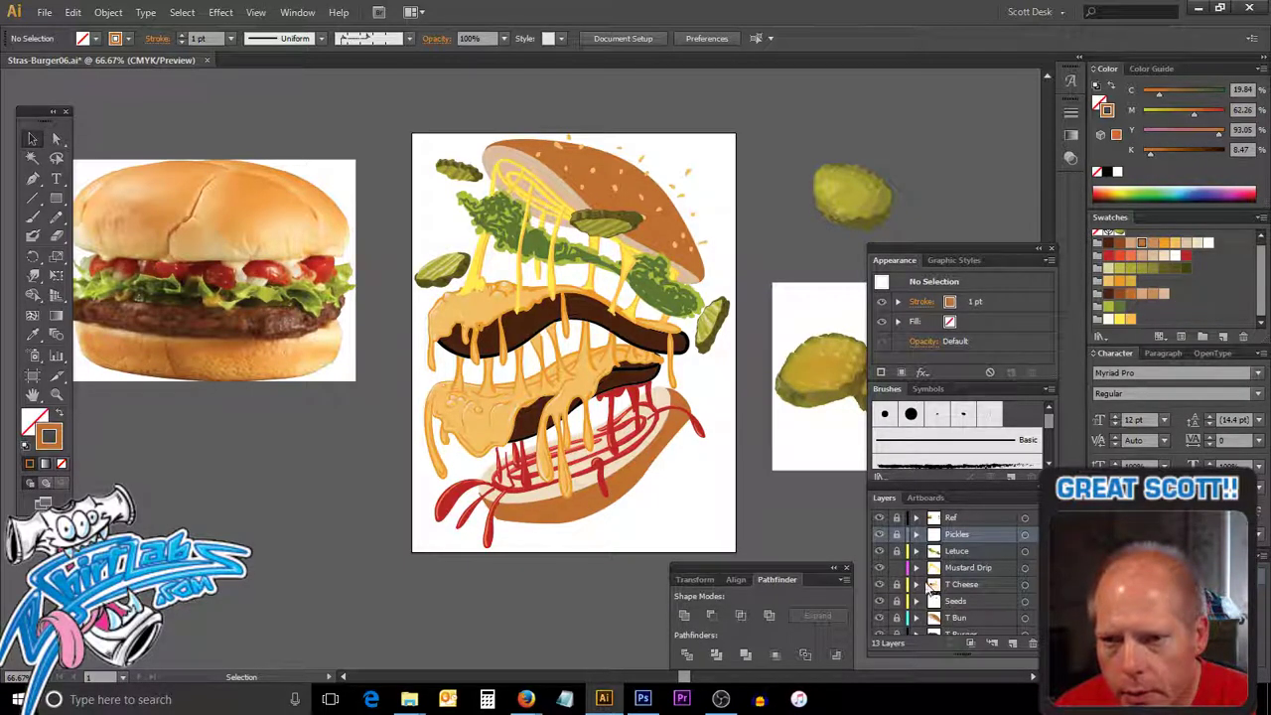
{"action": "left_click_drag", "start_coordinate": [641, 382], "coordinate": [569, 234]}
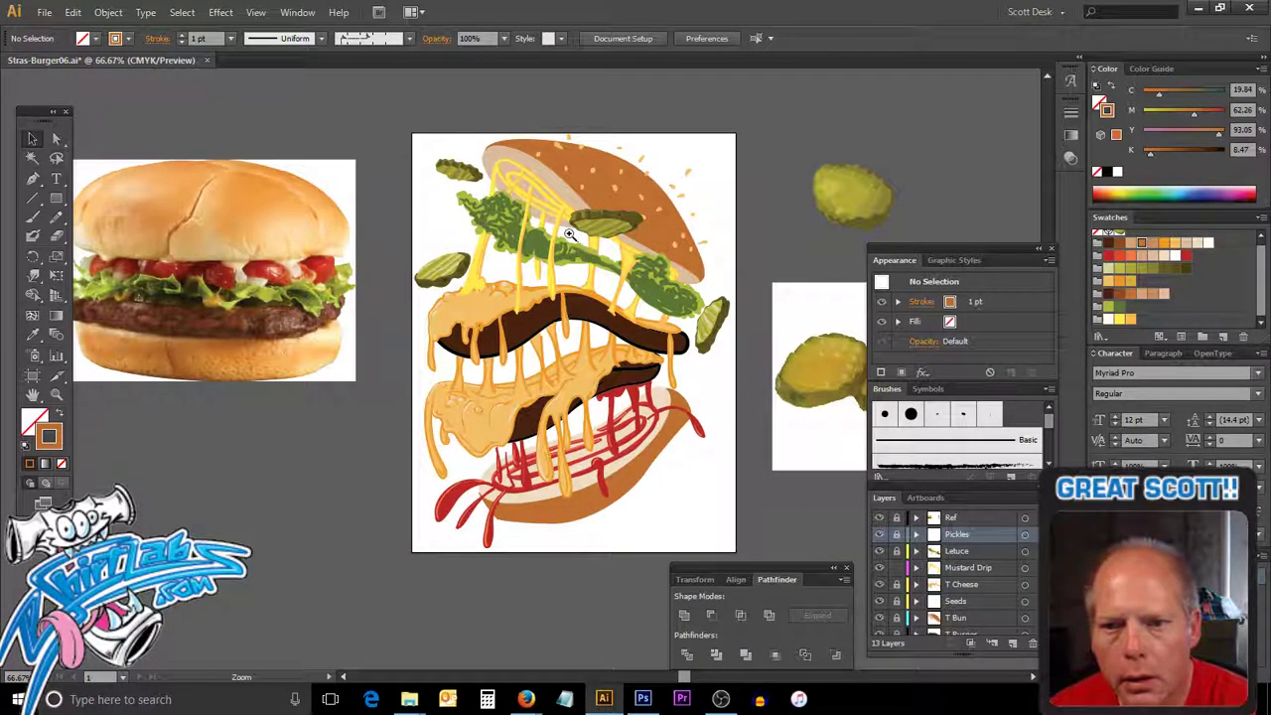
{"action": "left_click", "coordinate": [566, 264]}
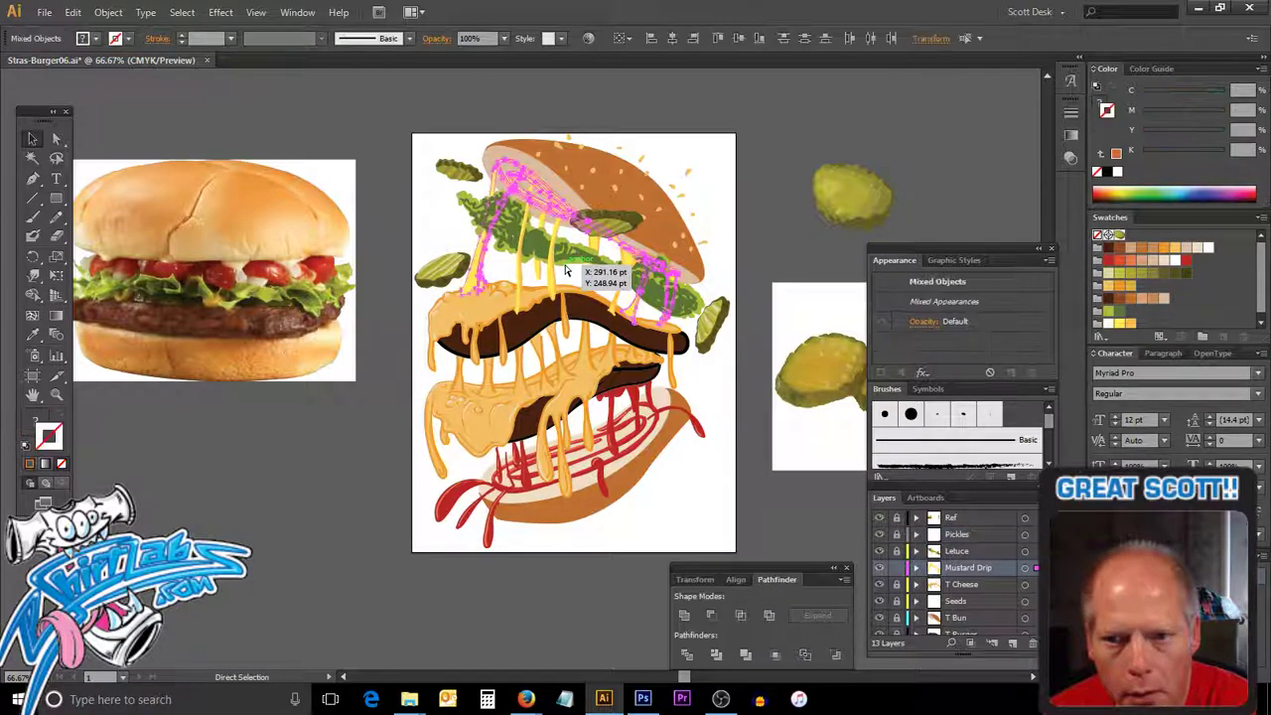
{"action": "key", "text": "v"}
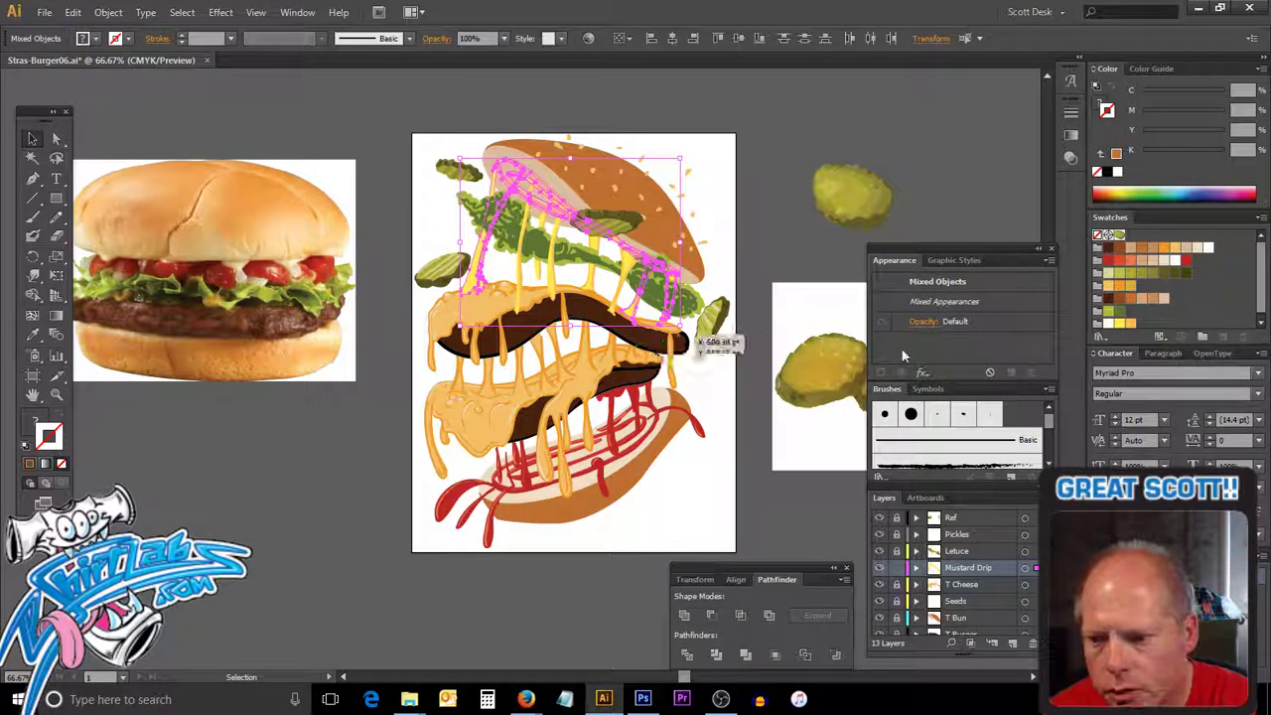
{"action": "left_click", "coordinate": [899, 568]}
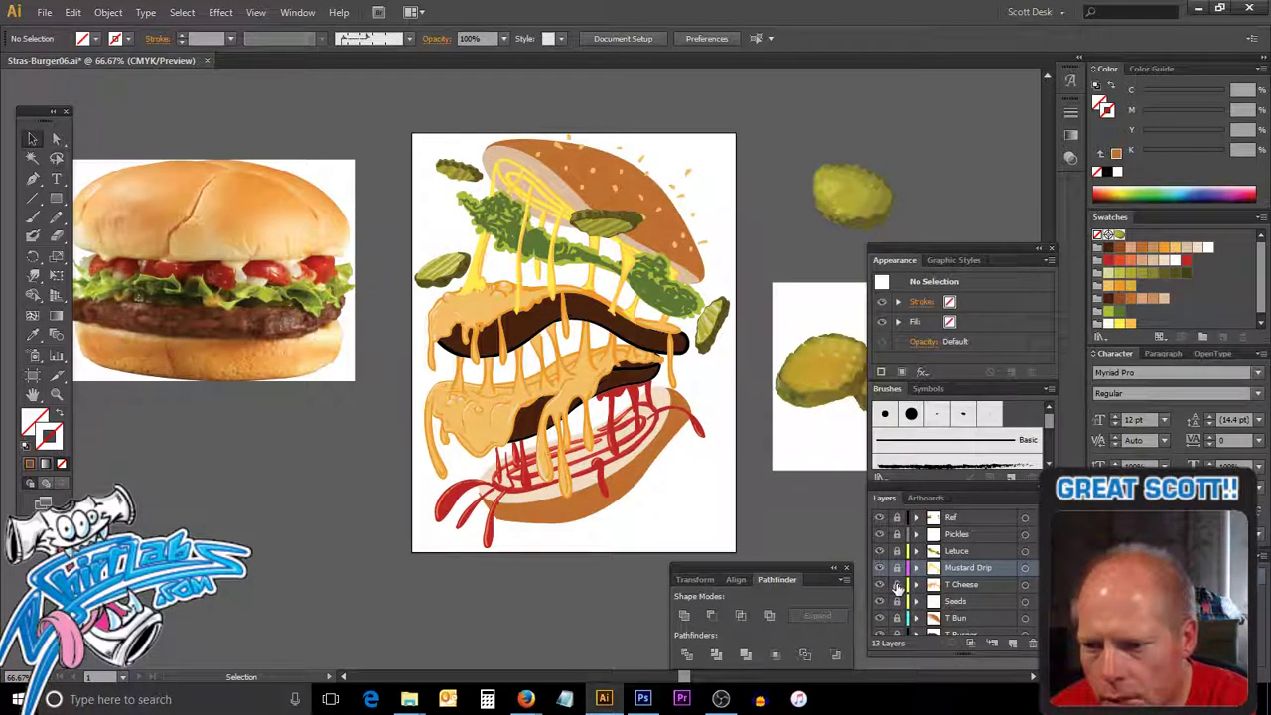
{"action": "left_click", "coordinate": [983, 586]}
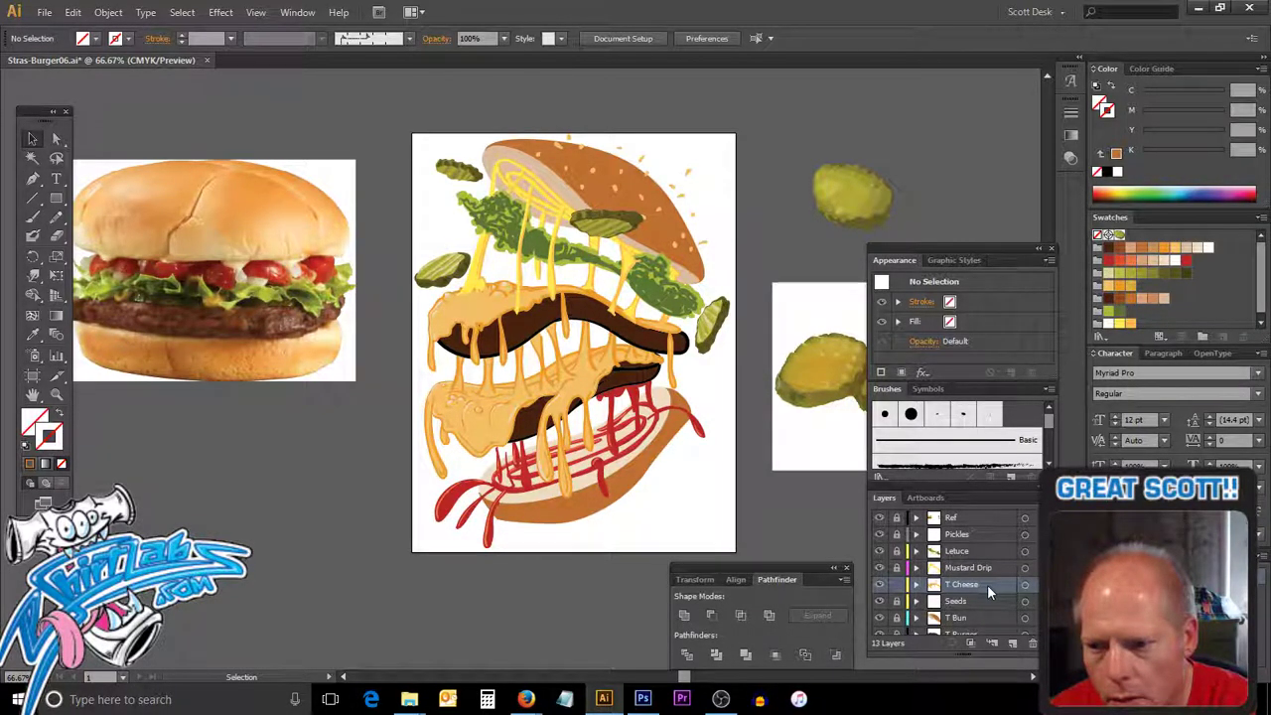
{"action": "double_click", "coordinate": [987, 584]}
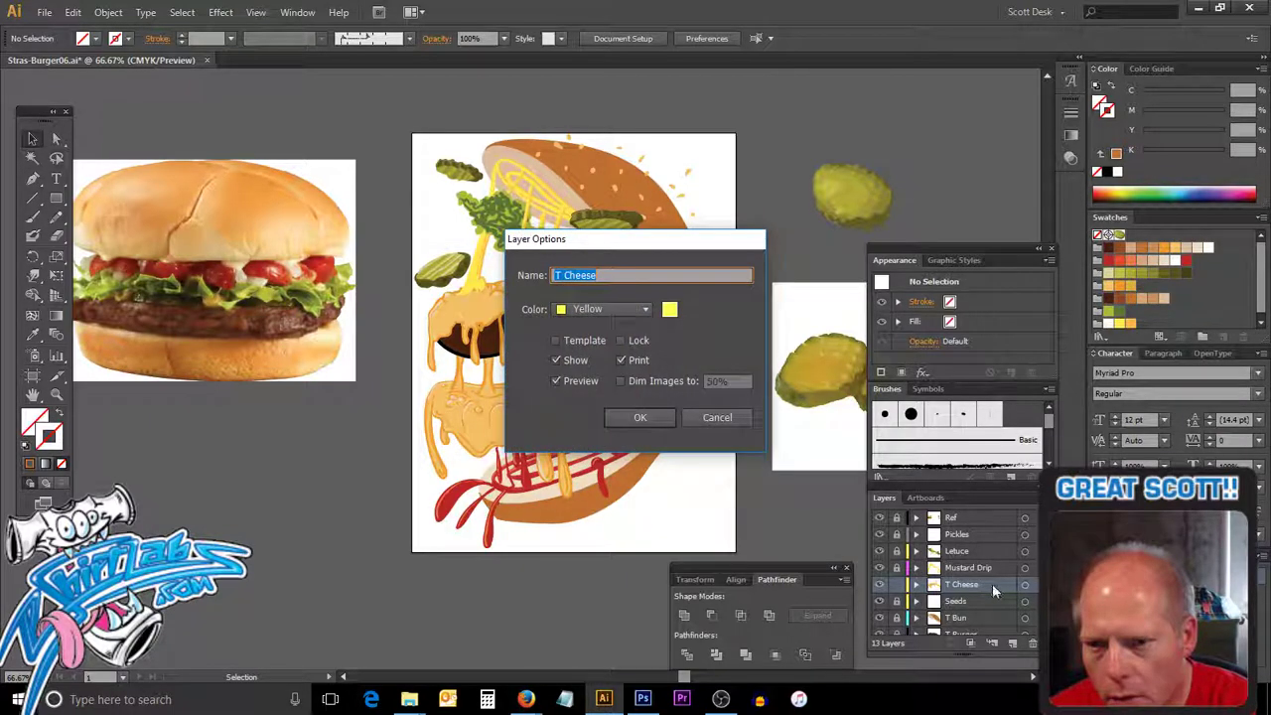
{"action": "left_click", "coordinate": [717, 418]}
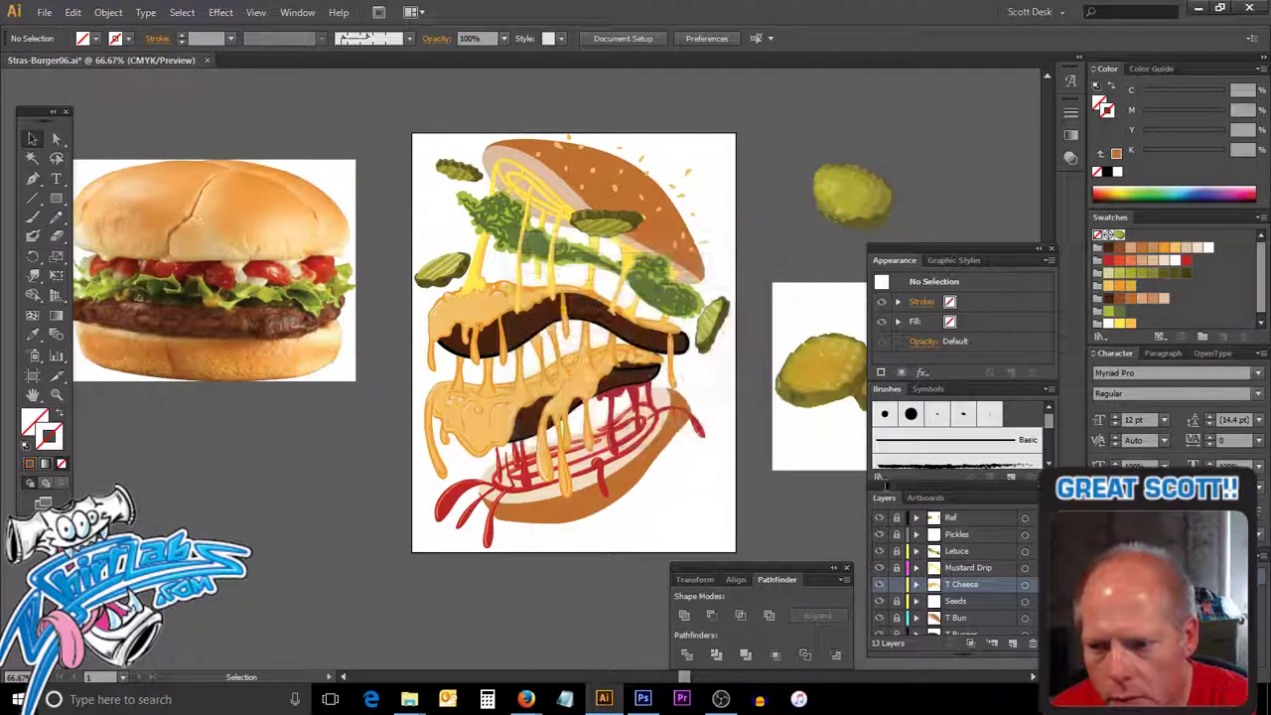
{"action": "left_click", "coordinate": [1018, 604]}
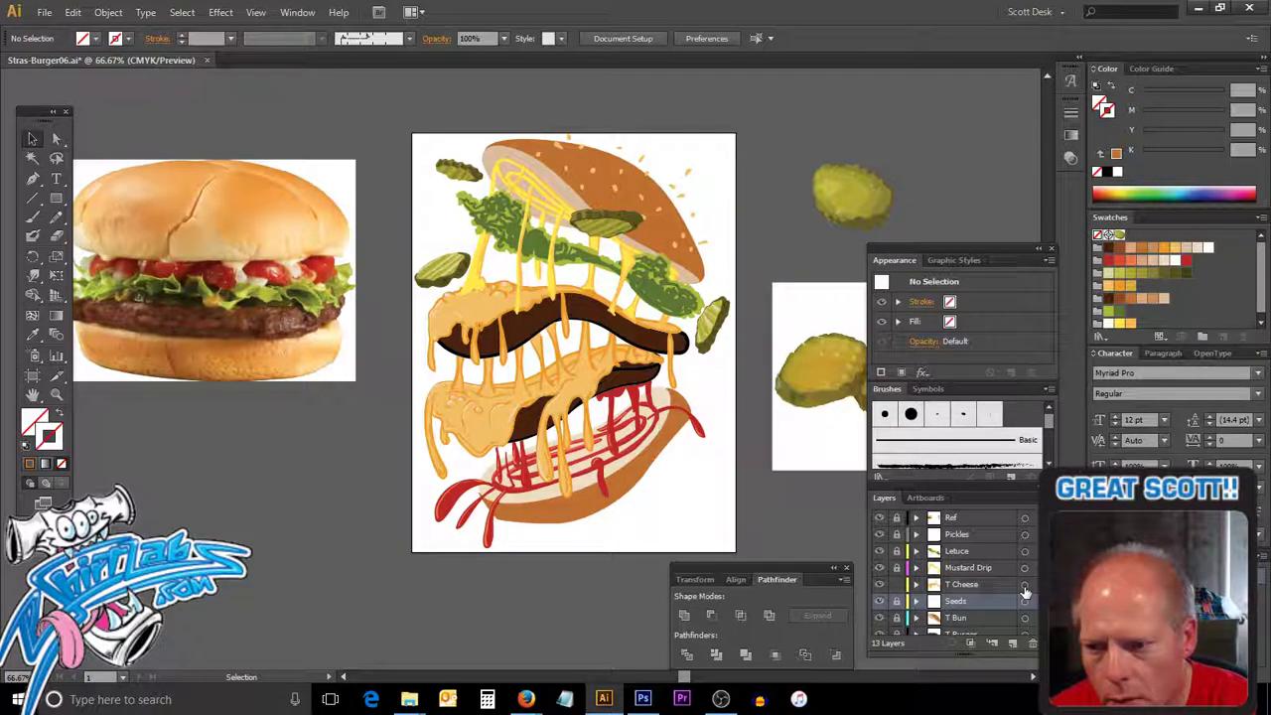
{"action": "left_click", "coordinate": [996, 586]}
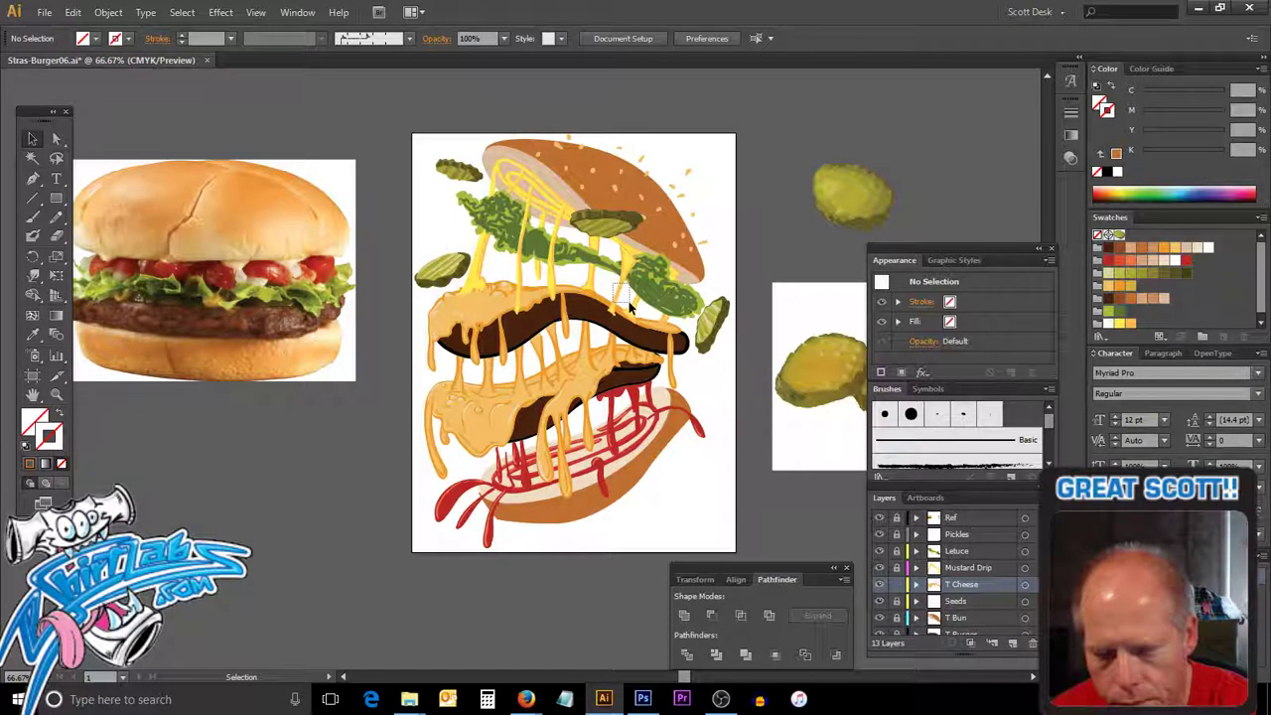
{"action": "key", "text": "a"}
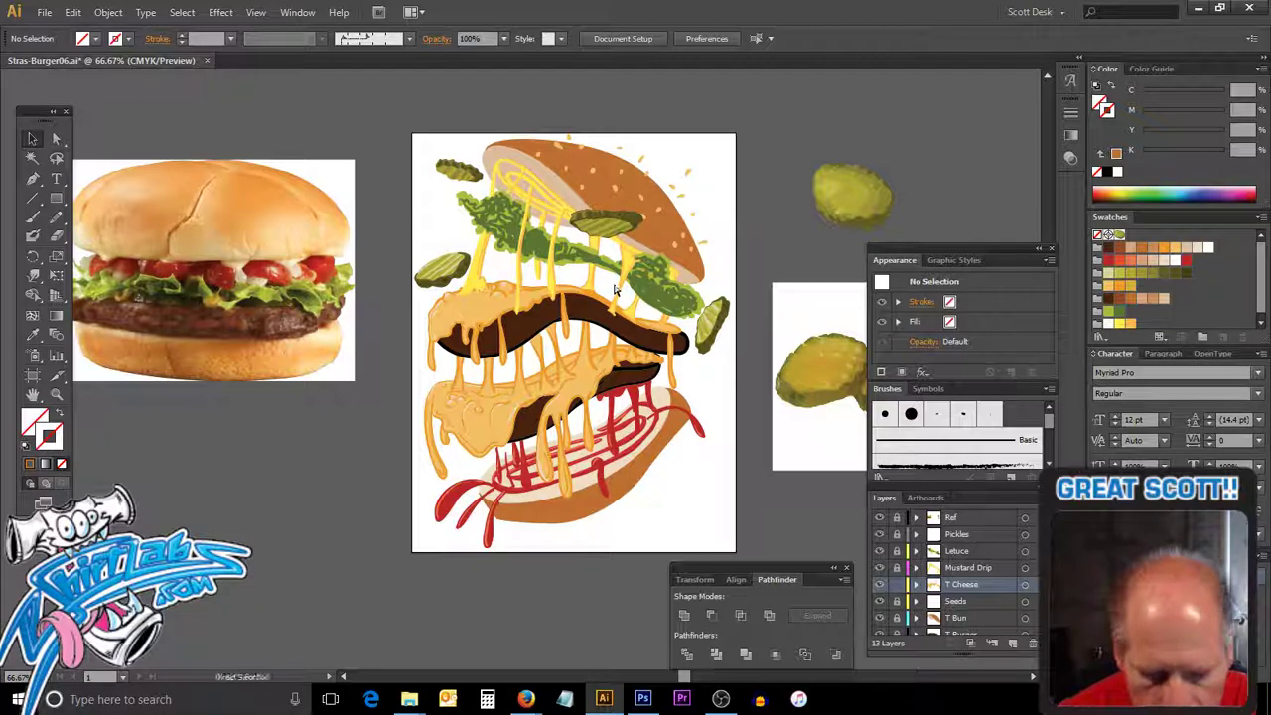
{"action": "key", "text": "v"}
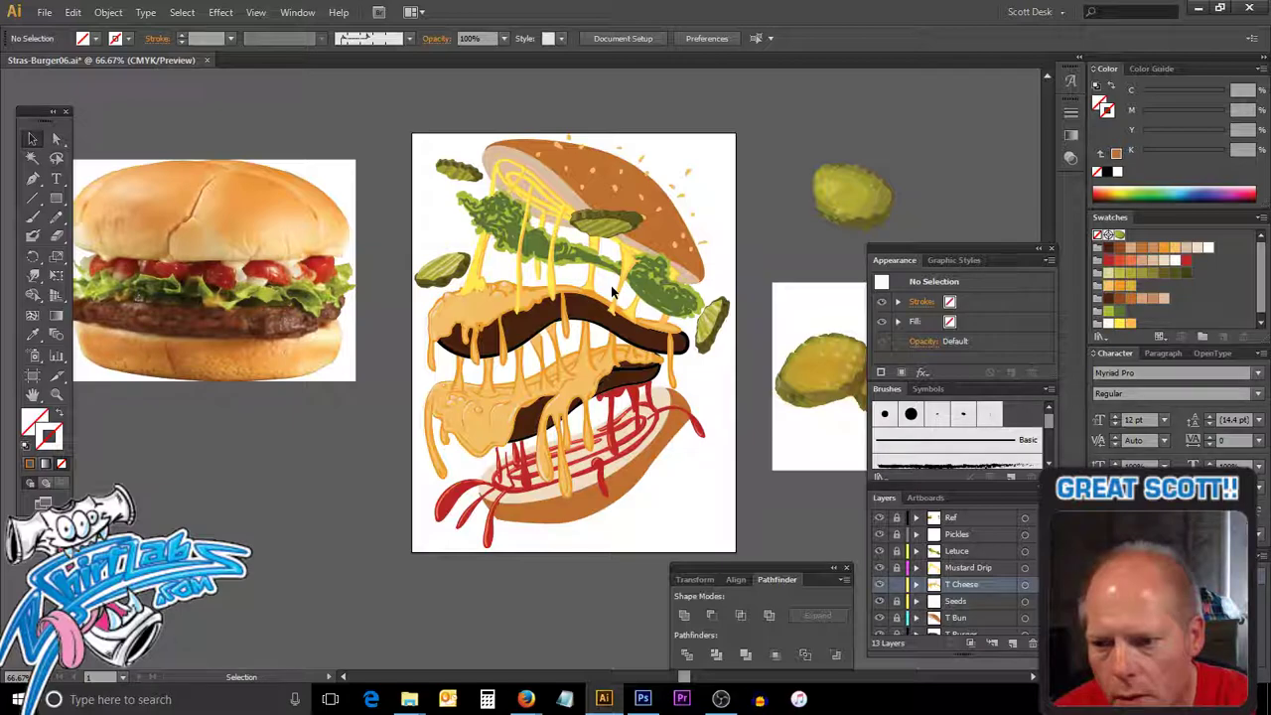
Set the T Cheese layer's colour to Dark Blue.
{"action": "double_click", "coordinate": [983, 582]}
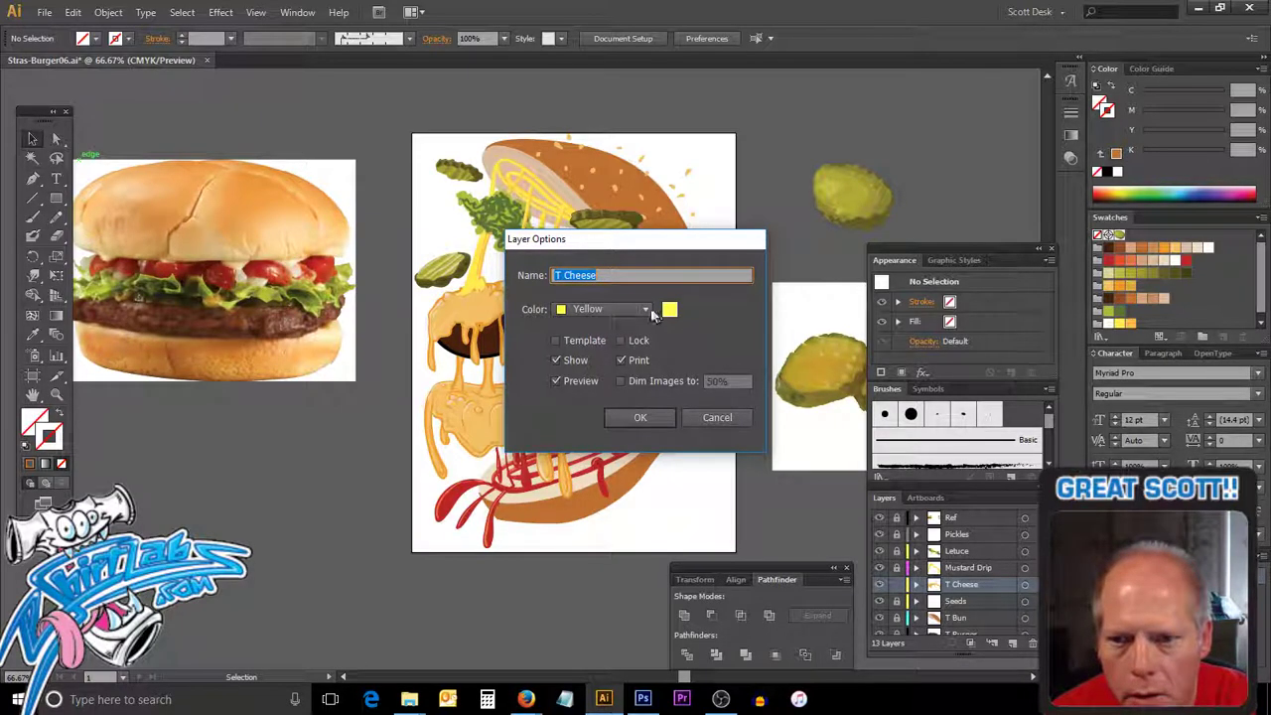
{"action": "left_click", "coordinate": [646, 310]}
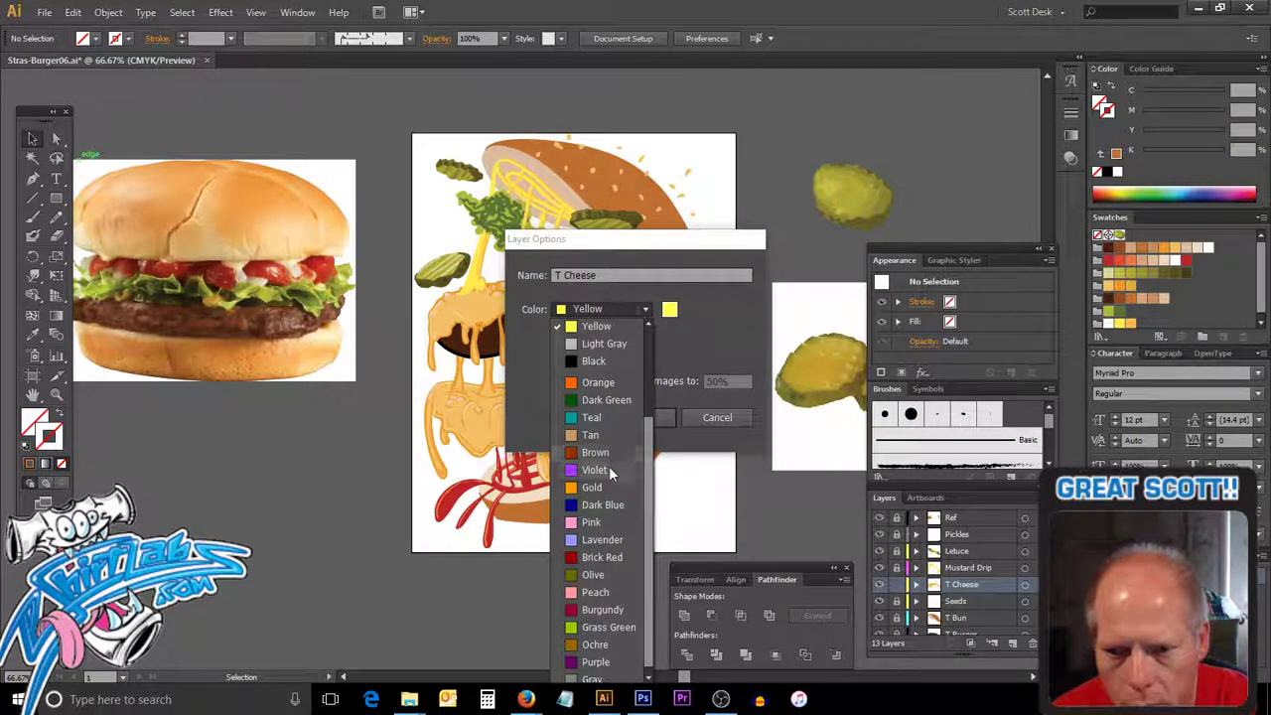
{"action": "left_click", "coordinate": [603, 503]}
{"action": "left_click", "coordinate": [640, 418]}
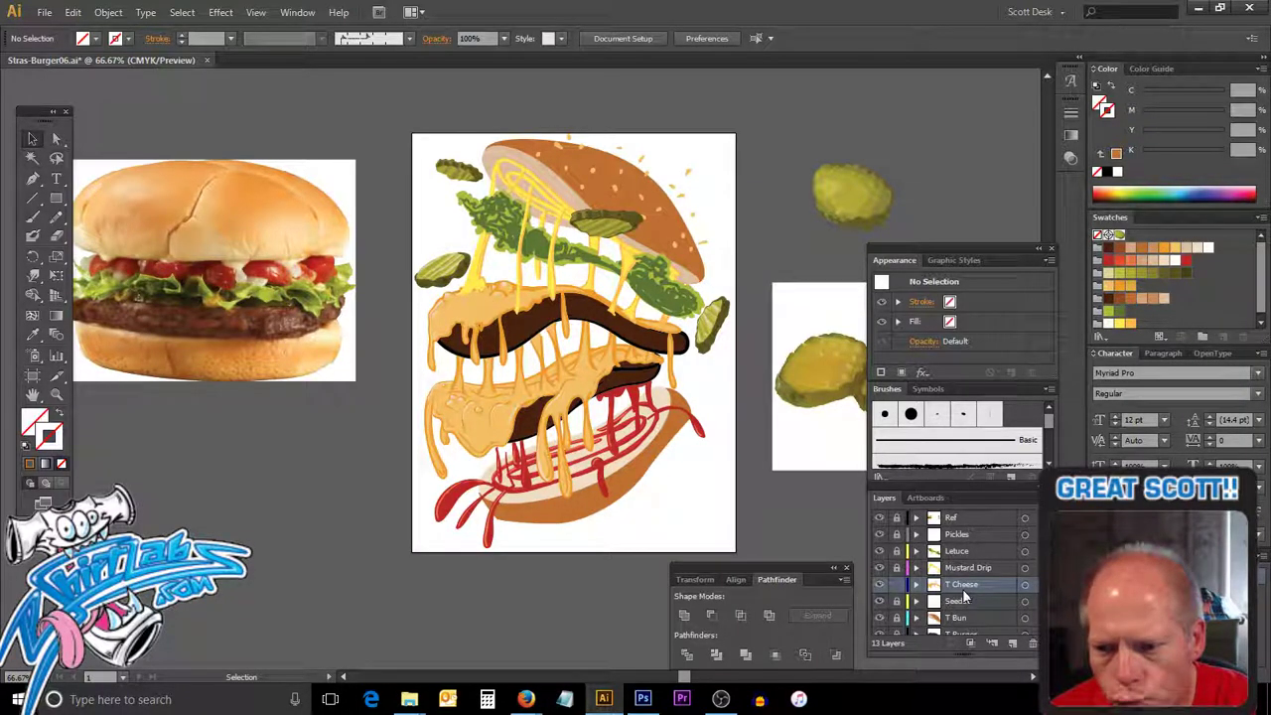
Toggle the top cheese layer off and on to compare the patty, leaving it visible.
{"action": "left_click", "coordinate": [880, 590]}
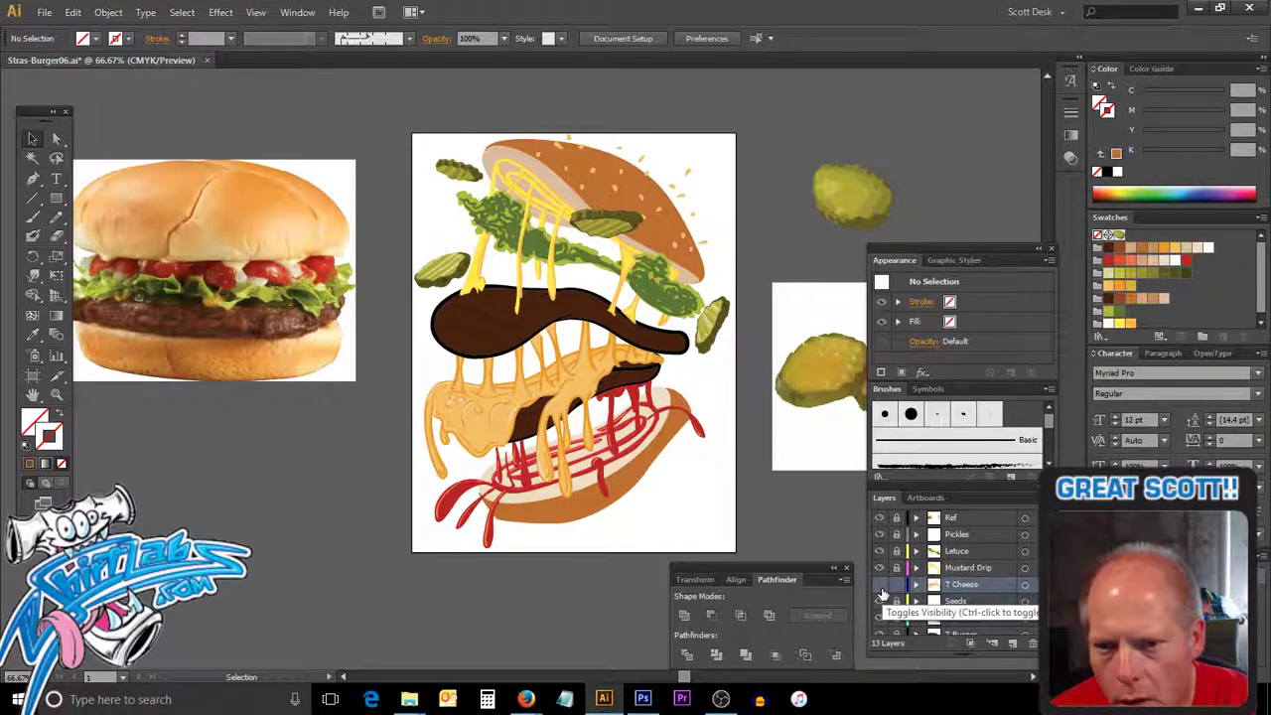
{"action": "left_click", "coordinate": [880, 590]}
{"action": "left_click", "coordinate": [881, 590]}
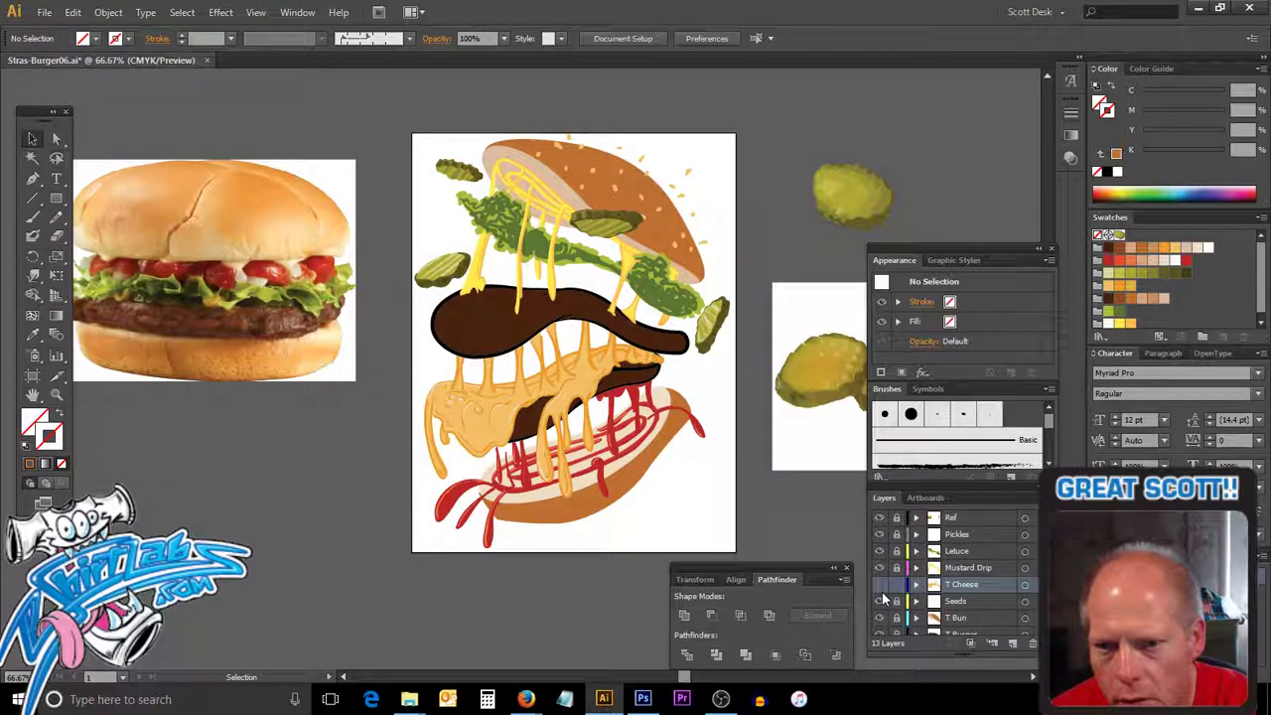
{"action": "left_click", "coordinate": [880, 591]}
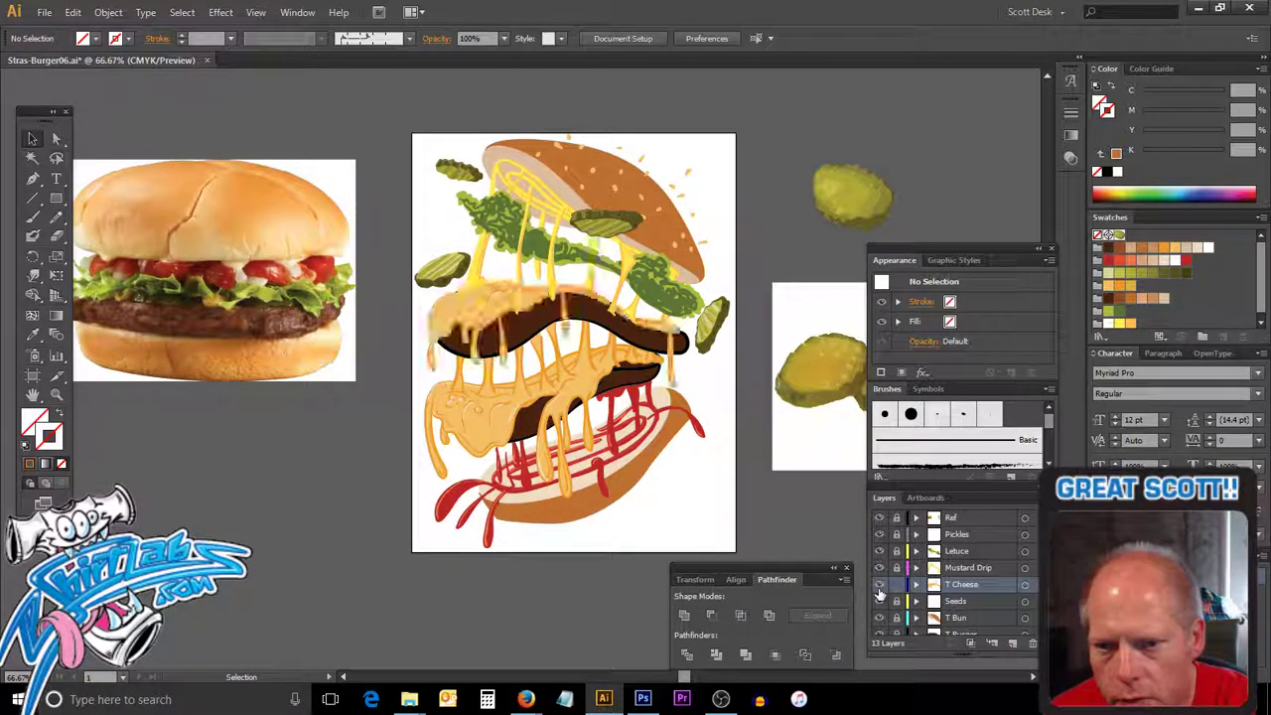
{"action": "left_click", "coordinate": [881, 591]}
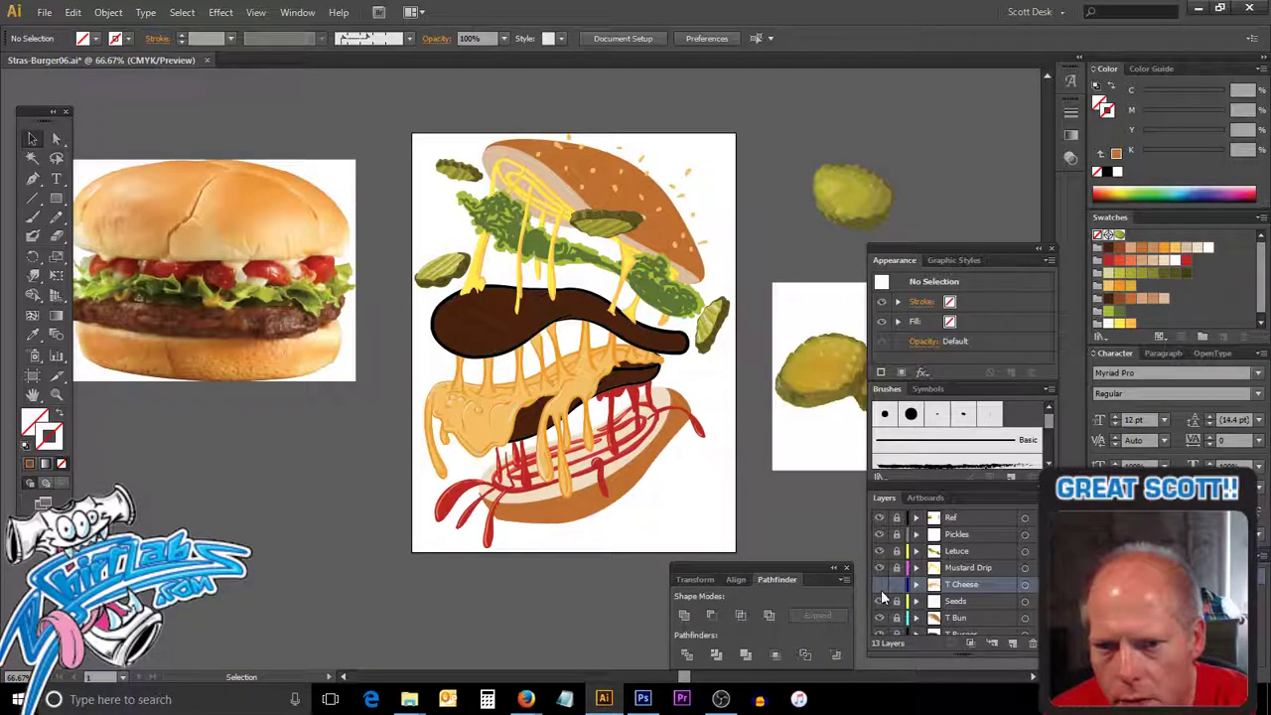
{"action": "left_click", "coordinate": [880, 590]}
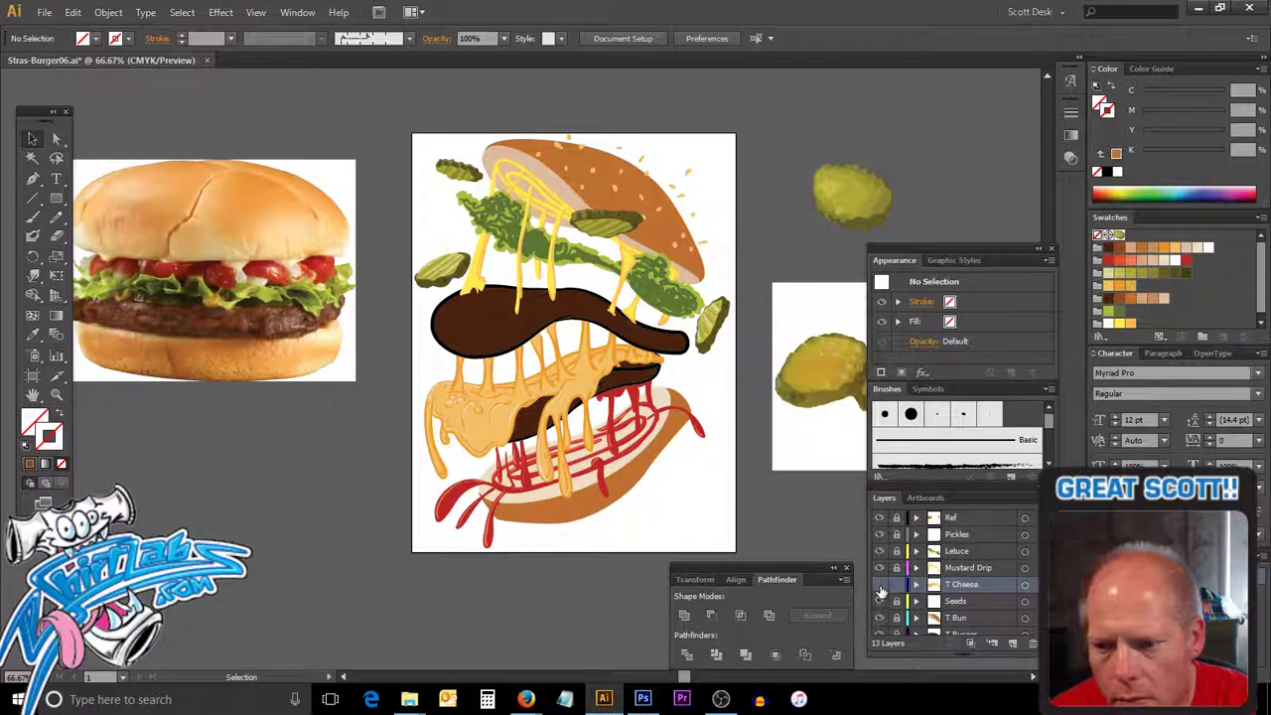
{"action": "left_click", "coordinate": [880, 590]}
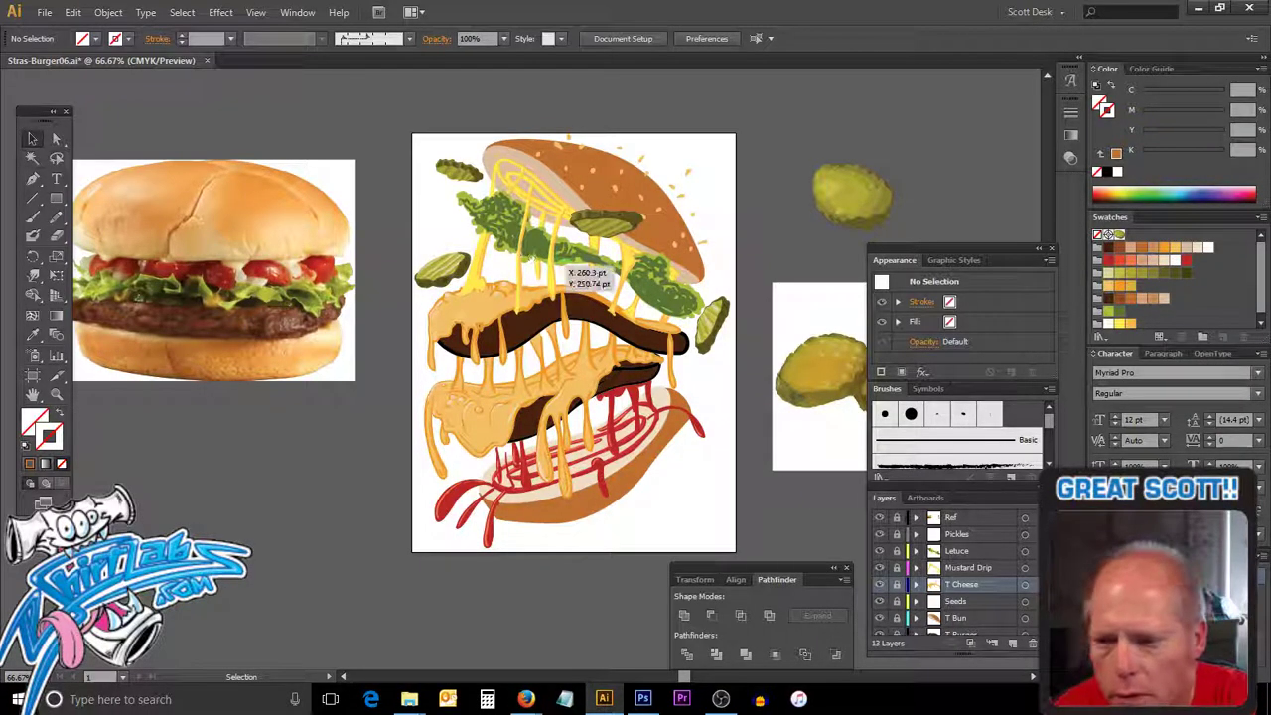
{"action": "left_click", "coordinate": [1033, 498]}
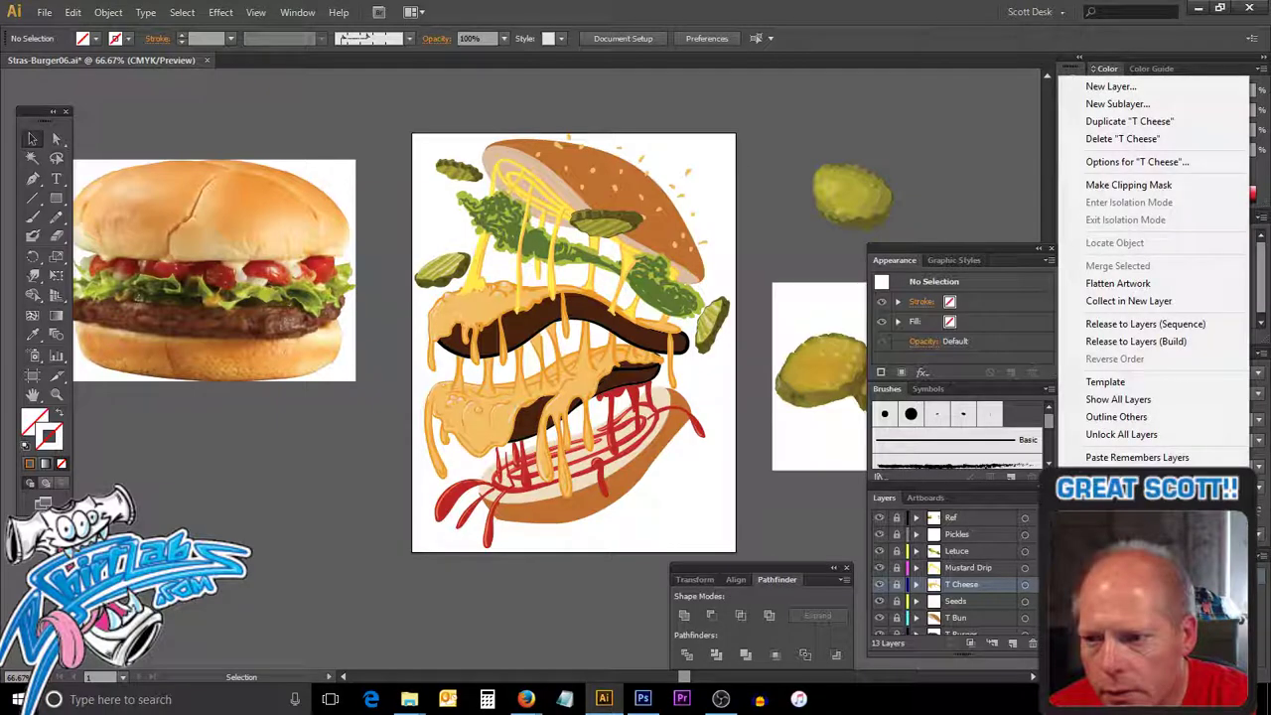
Show all layers, then hide the grey Orig sketch layer again.
{"action": "left_click", "coordinate": [1160, 402]}
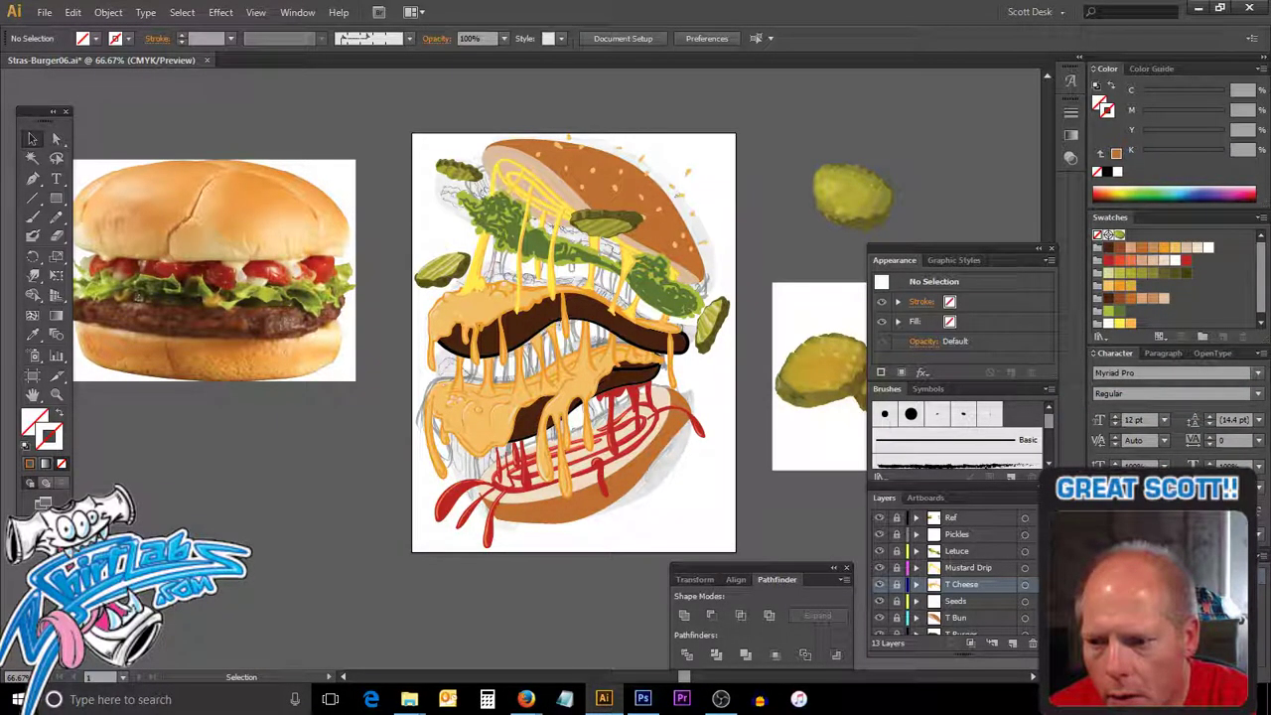
{"action": "scroll", "coordinate": [1010, 626], "scroll_direction": "down", "scroll_amount": 5}
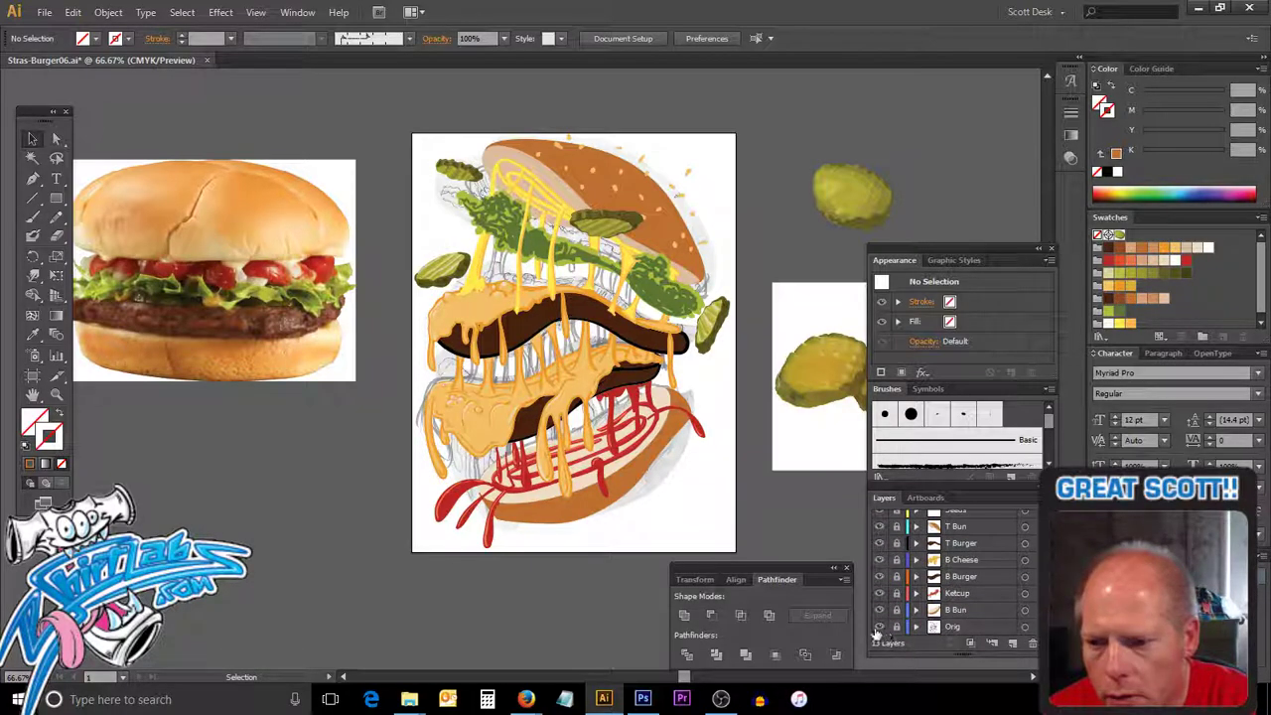
{"action": "left_click", "coordinate": [879, 627]}
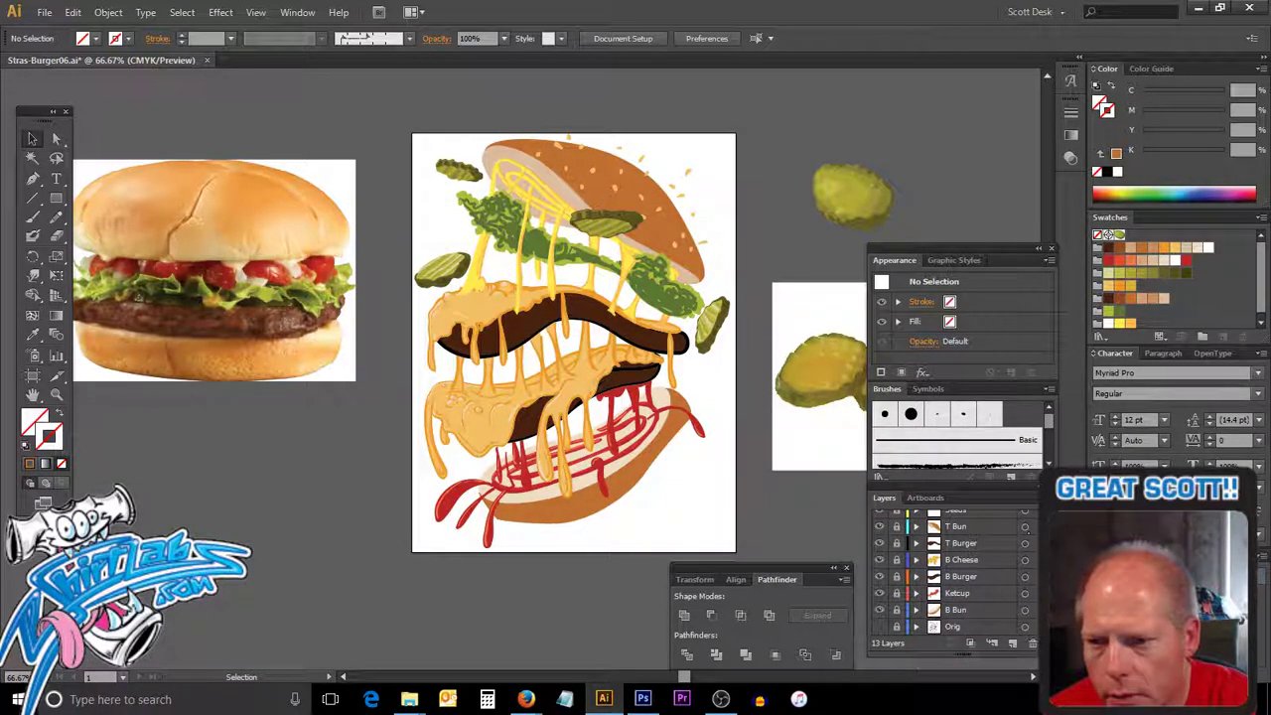
{"action": "scroll", "coordinate": [954, 571], "scroll_direction": "up", "scroll_amount": 5}
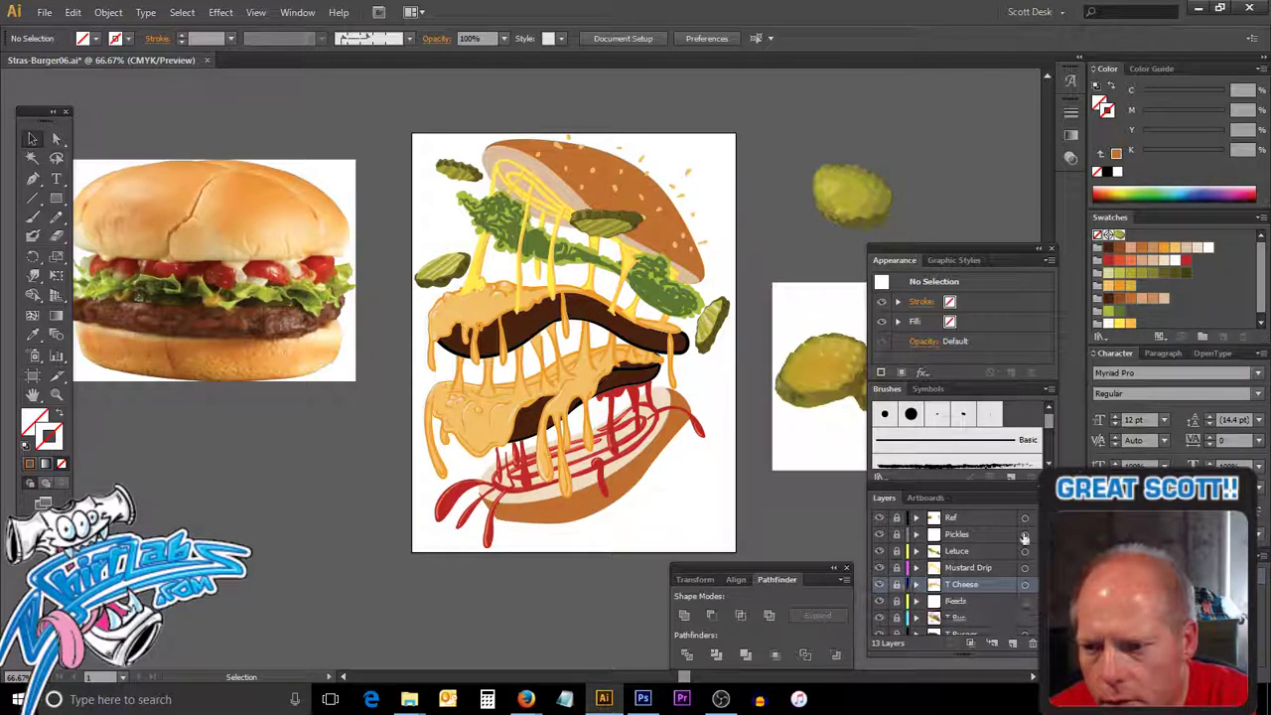
Unlock all layers from the Layers panel menu.
{"action": "left_click", "coordinate": [1033, 497]}
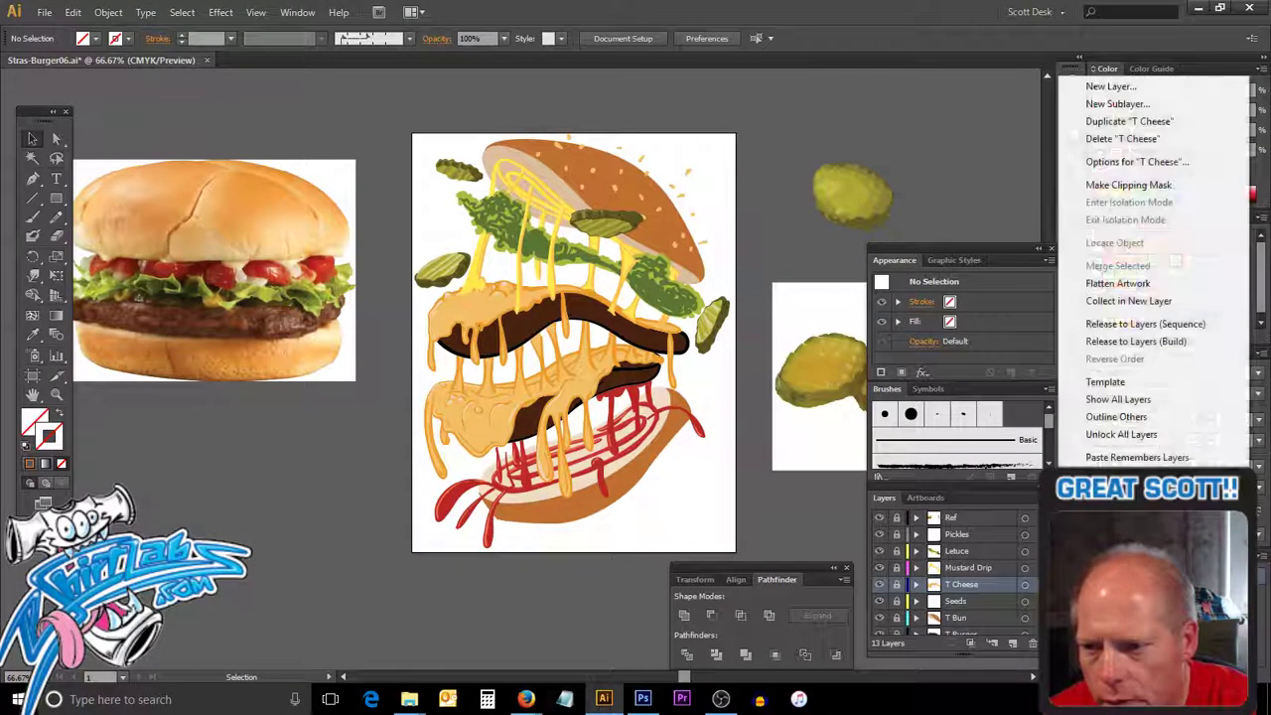
{"action": "left_click", "coordinate": [1168, 435]}
{"action": "mouse_move", "coordinate": [517, 338]}
{"action": "left_mouse_down"}
{"action": "mouse_move", "coordinate": [568, 288]}
{"action": "mouse_move", "coordinate": [623, 291]}
{"action": "left_mouse_up"}
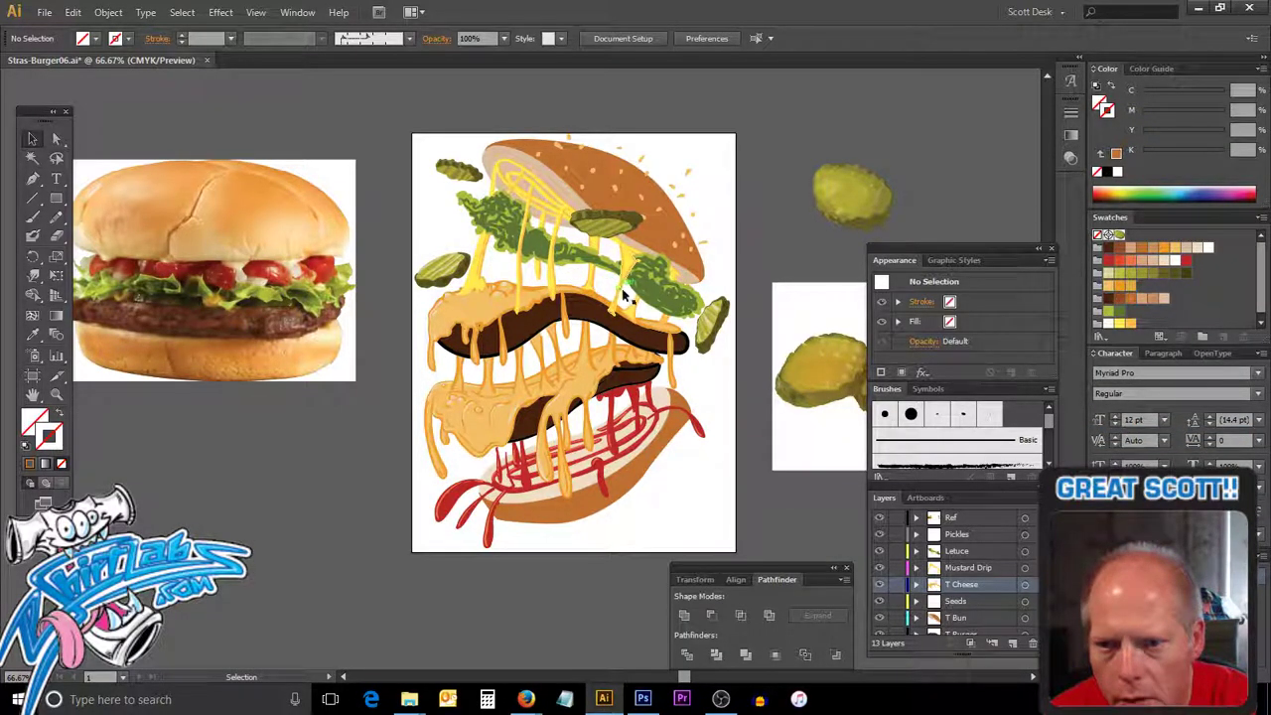
Test-move the cheese piece over the upper patty, then undo the move.
{"action": "left_click", "coordinate": [622, 289]}
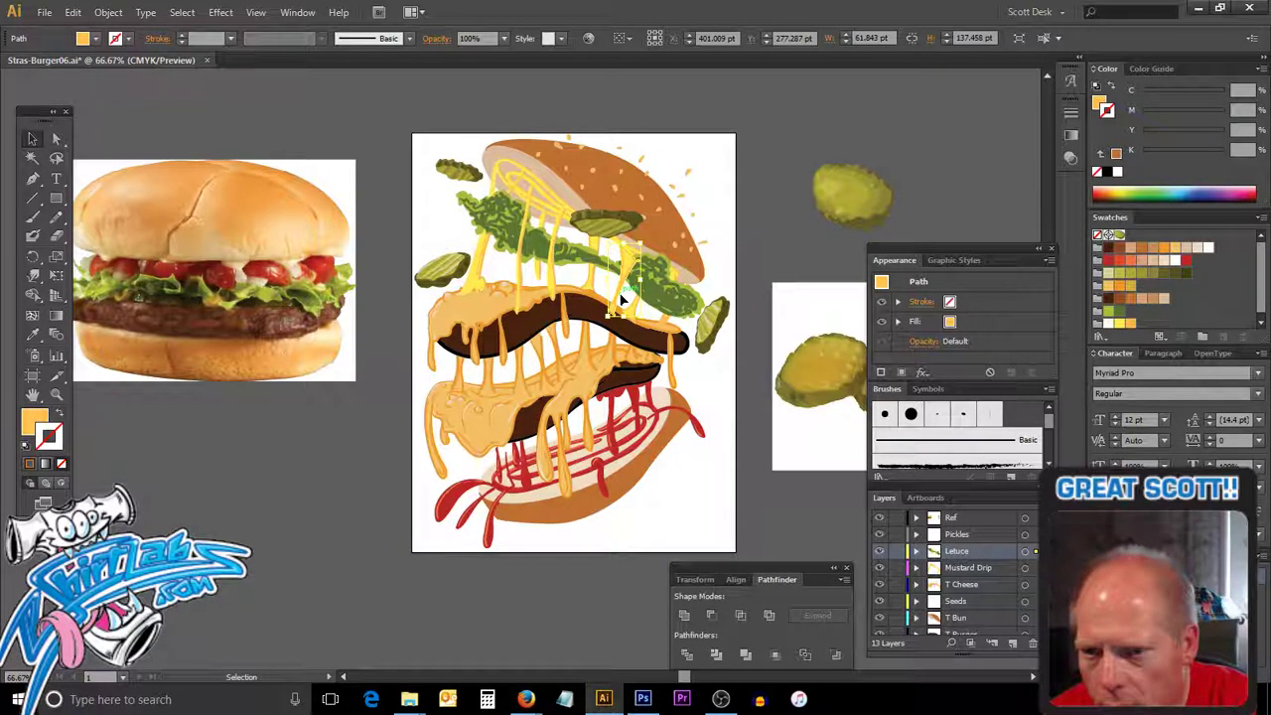
{"action": "left_click_drag", "start_coordinate": [622, 298], "coordinate": [661, 365]}
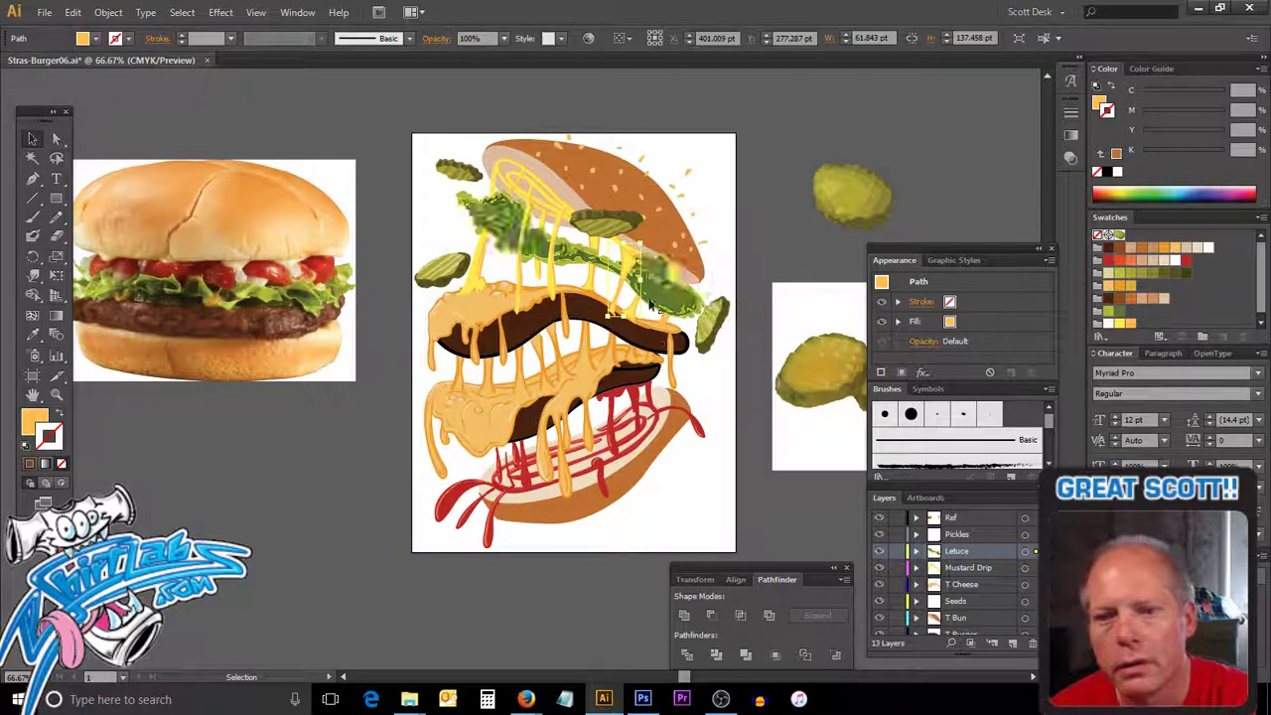
{"action": "key", "text": "ctrl+z"}
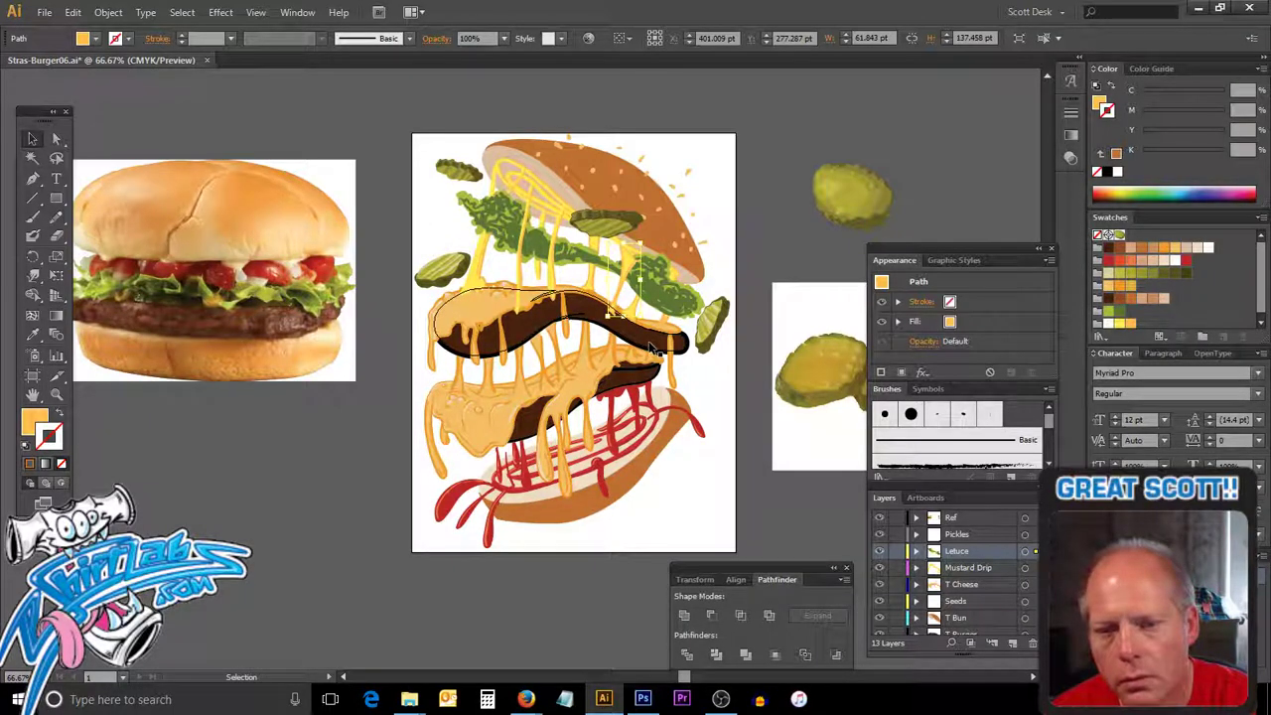
Zoom in on the lettuce and select both cheese drips hanging over it.
{"action": "key", "text": "ctrl+space"}
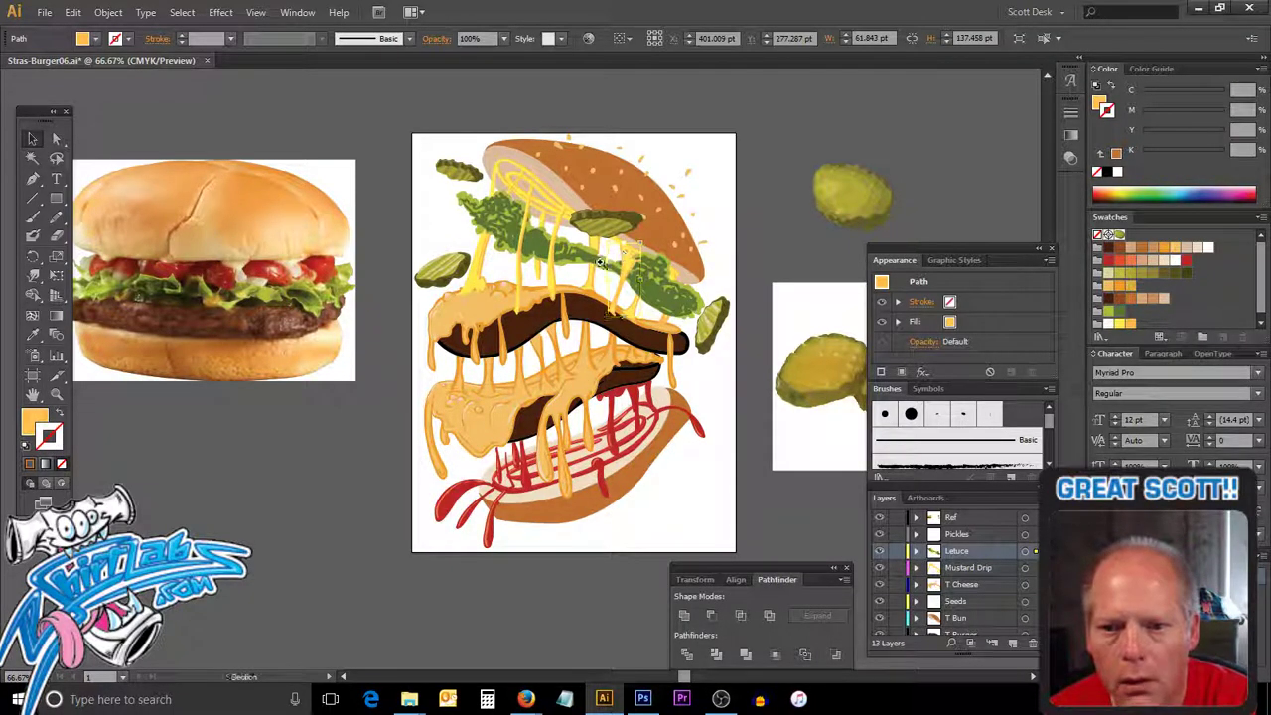
{"action": "left_click_drag", "start_coordinate": [586, 239], "coordinate": [715, 355]}
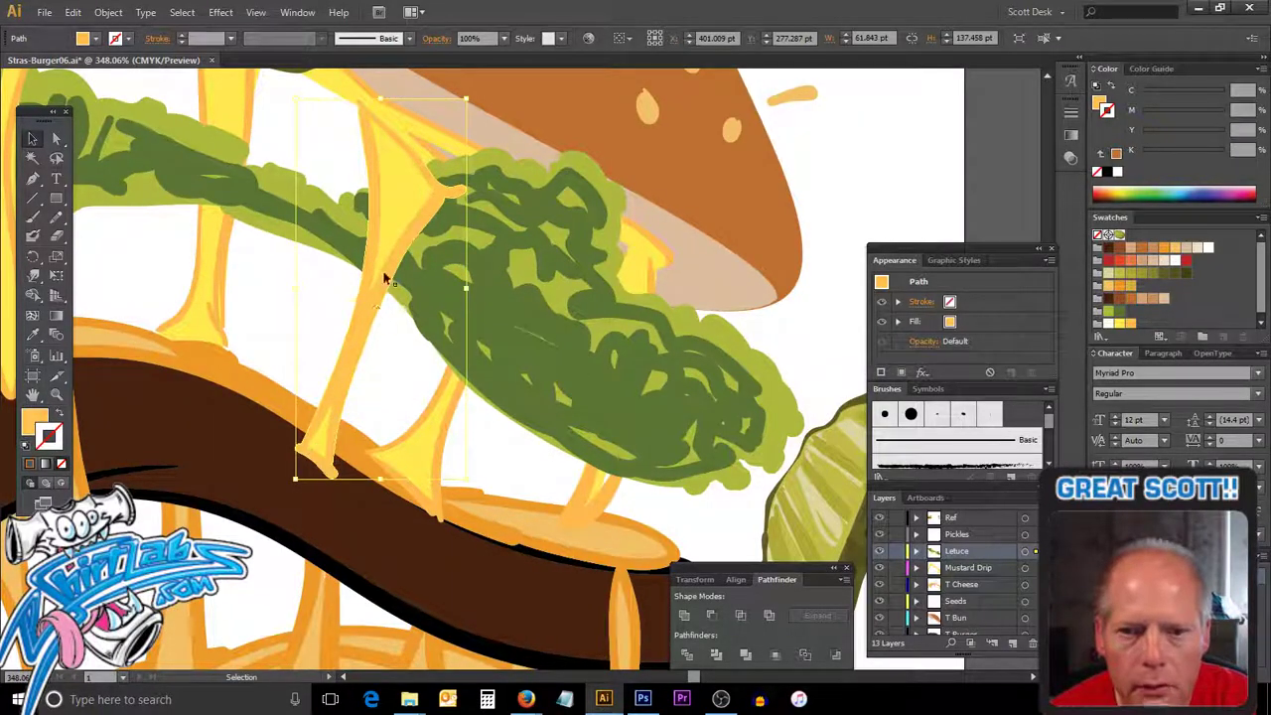
{"action": "left_click", "coordinate": [406, 206]}
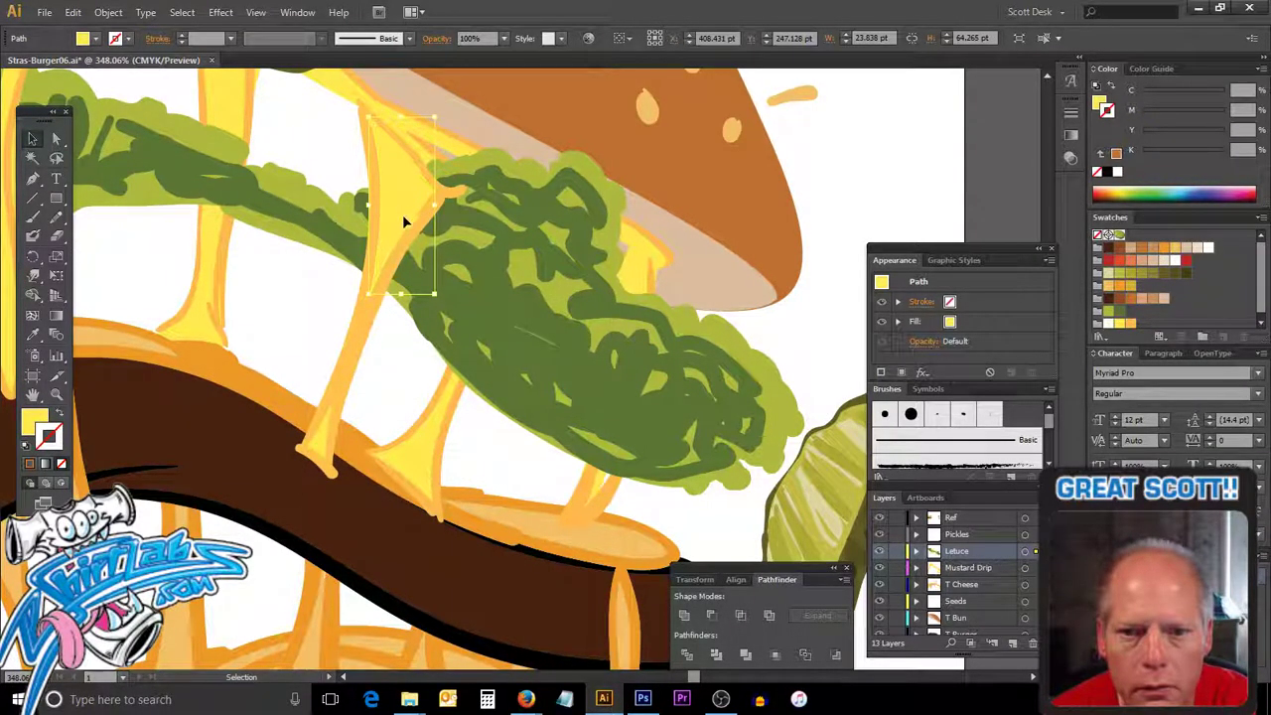
{"action": "left_click", "coordinate": [353, 331], "text": "shift"}
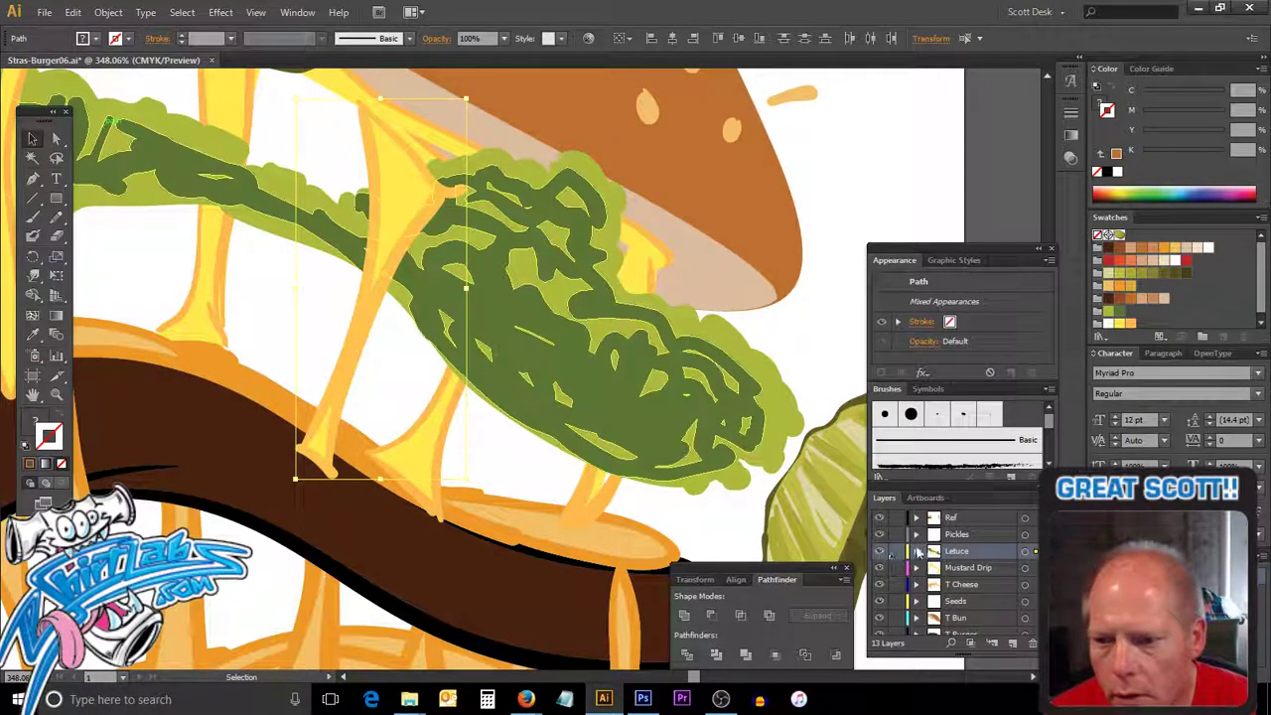
Change the Letuce layer colour from Yellow to Brick Red, then deselect the lettuce.
{"action": "double_click", "coordinate": [978, 551]}
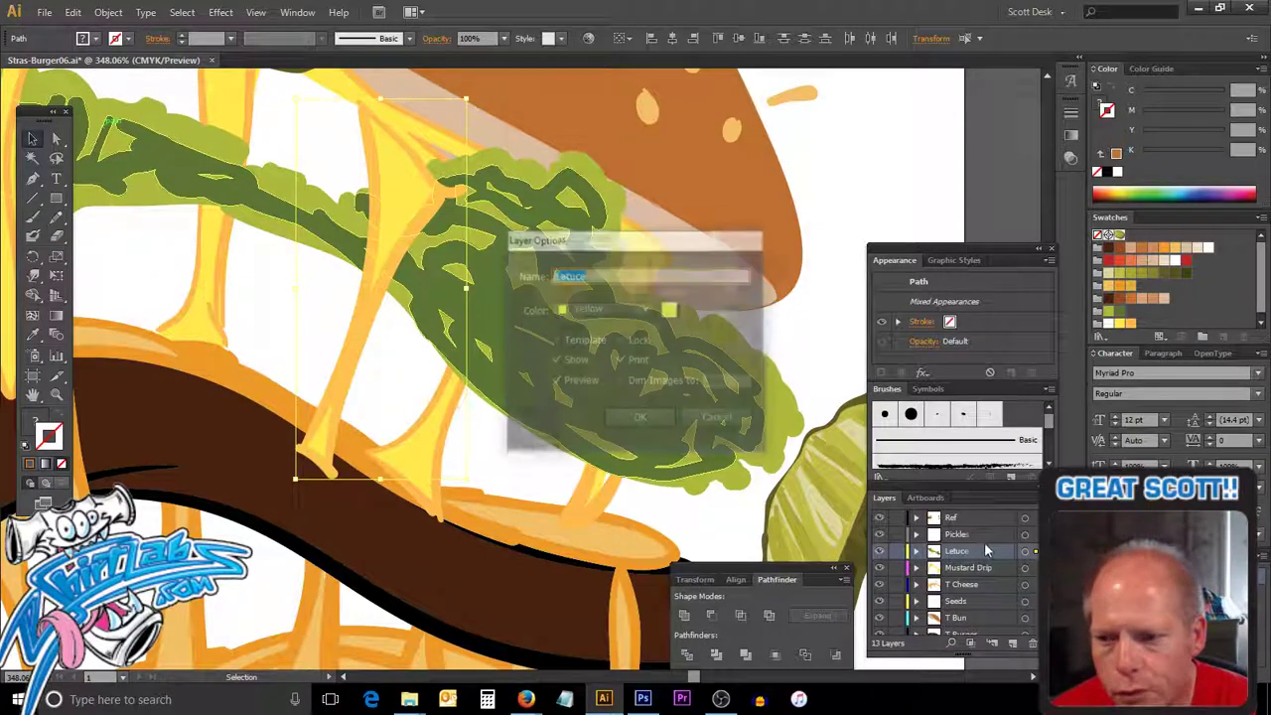
{"action": "left_click", "coordinate": [618, 308]}
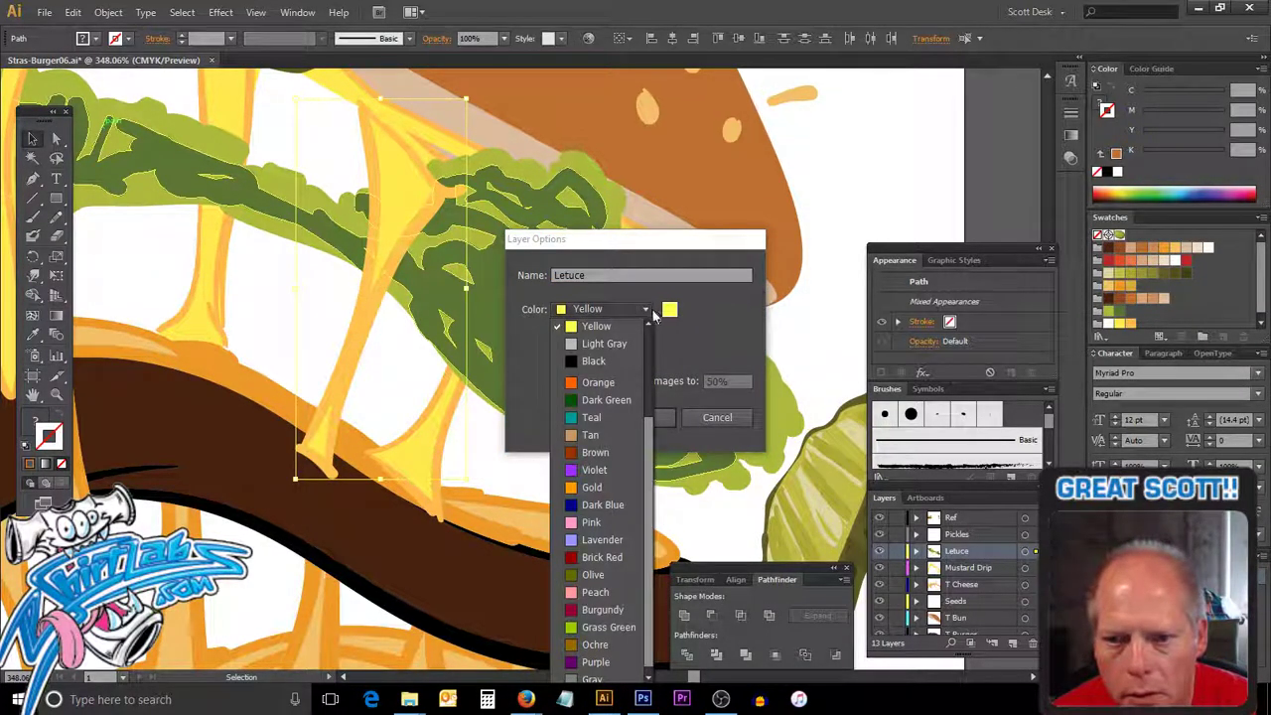
{"action": "left_click", "coordinate": [616, 557]}
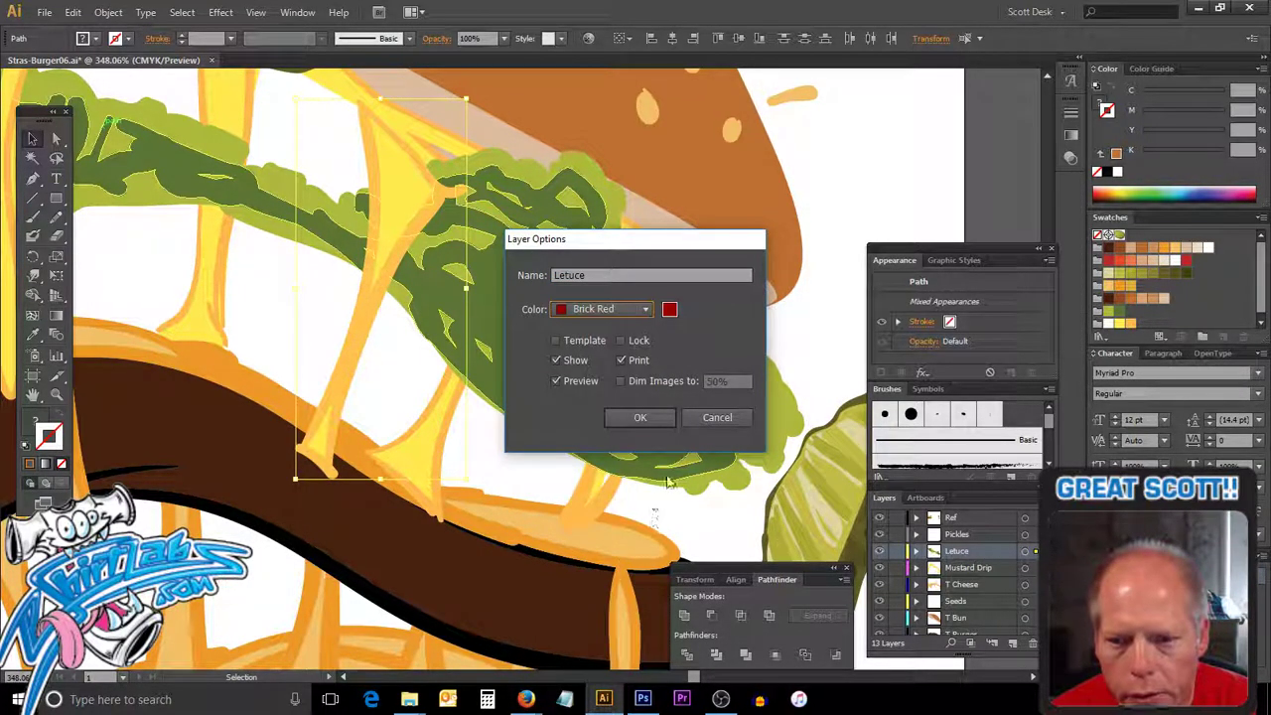
{"action": "left_click", "coordinate": [649, 419]}
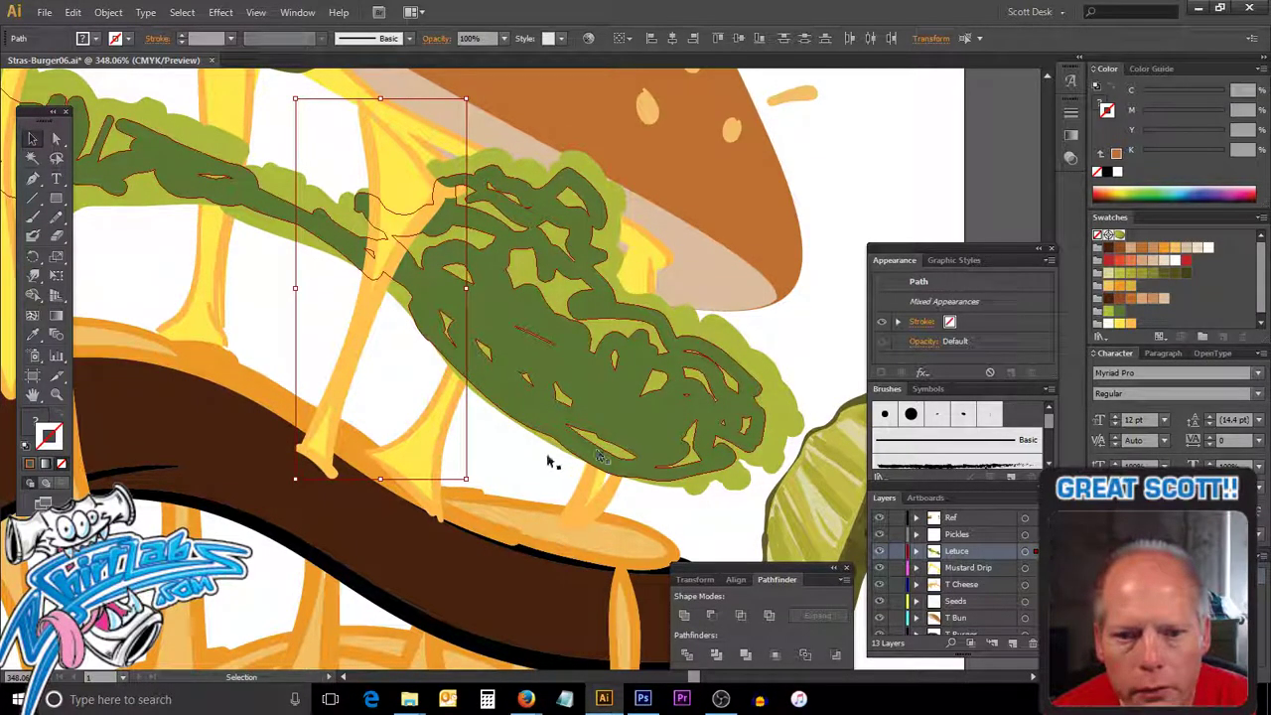
{"action": "left_click", "coordinate": [318, 365]}
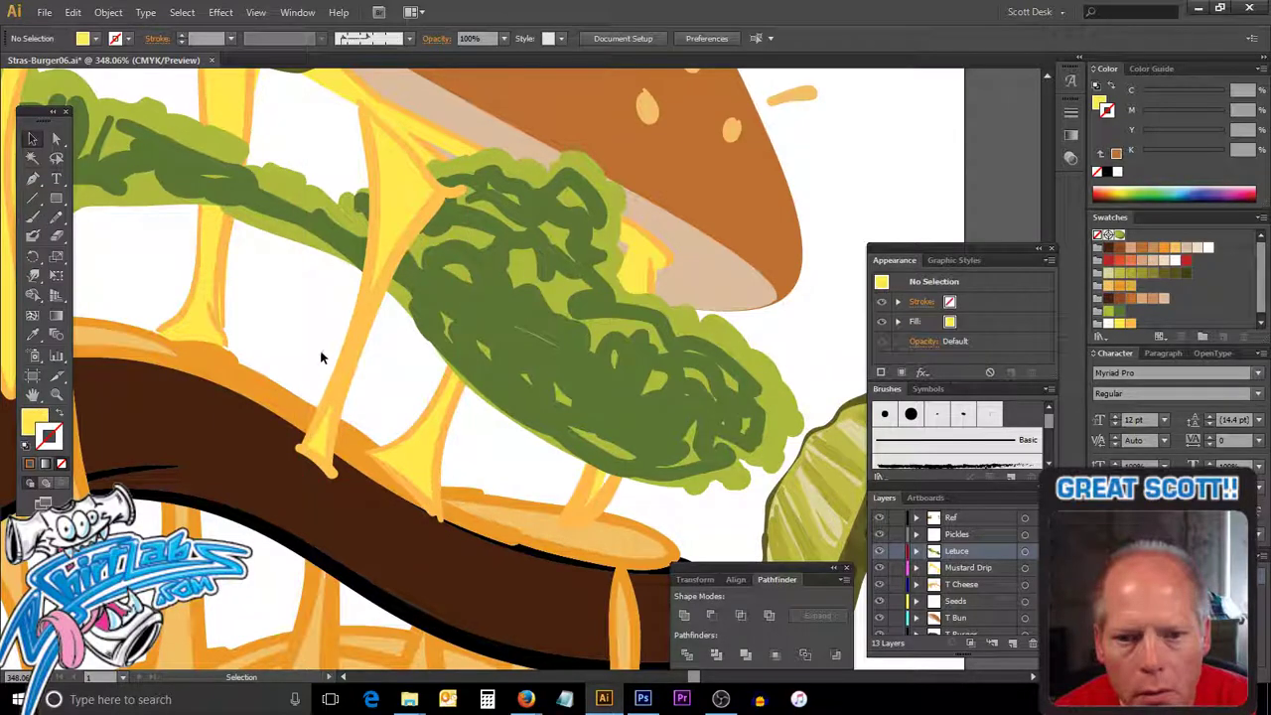
Stretch the cheese drip's top up over the lettuce, comparing yellow and orange versions with undo/redo.
{"action": "mouse_move", "coordinate": [314, 348]}
{"action": "left_mouse_down"}
{"action": "mouse_move", "coordinate": [373, 378]}
{"action": "mouse_move", "coordinate": [345, 363]}
{"action": "left_mouse_up"}
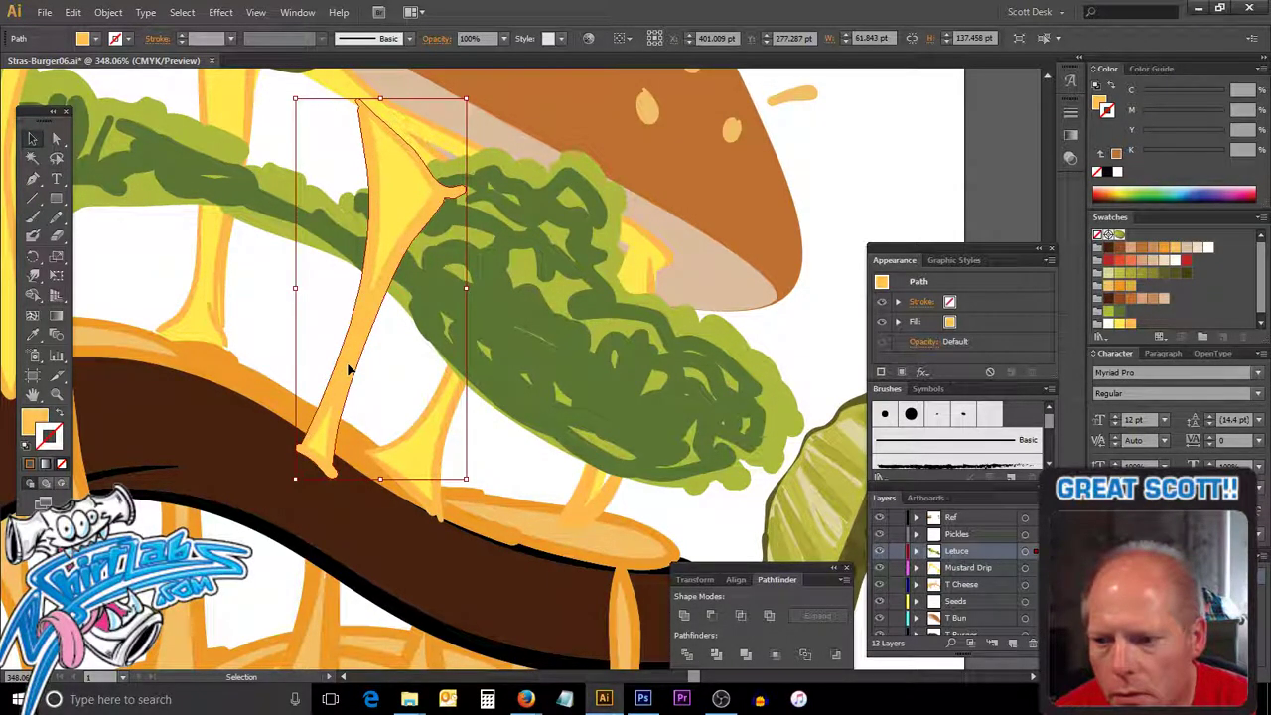
{"action": "left_click_drag", "start_coordinate": [348, 369], "coordinate": [320, 449]}
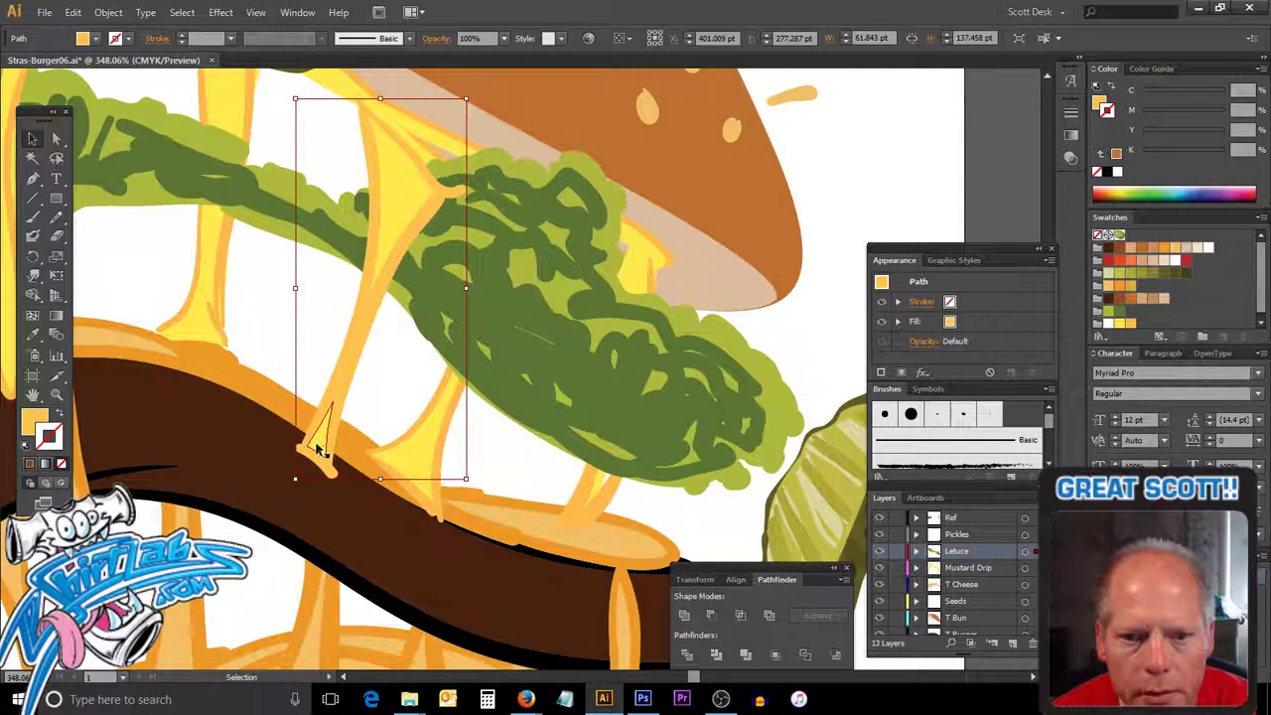
{"action": "key", "text": "ctrl+z"}
{"action": "mouse_move", "coordinate": [341, 361]}
{"action": "left_mouse_down"}
{"action": "mouse_move", "coordinate": [411, 203]}
{"action": "mouse_move", "coordinate": [437, 212]}
{"action": "left_mouse_up"}
{"action": "key", "text": "ctrl+z"}
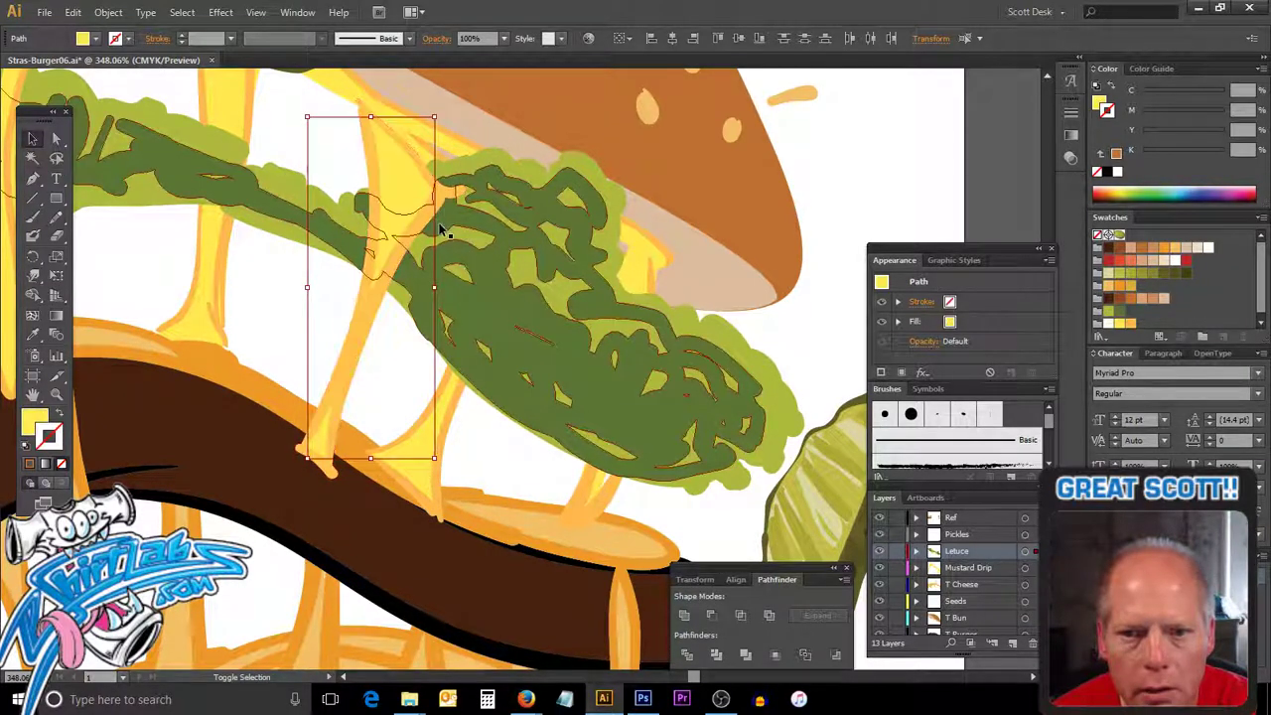
{"action": "key", "text": "ctrl+shift+z"}
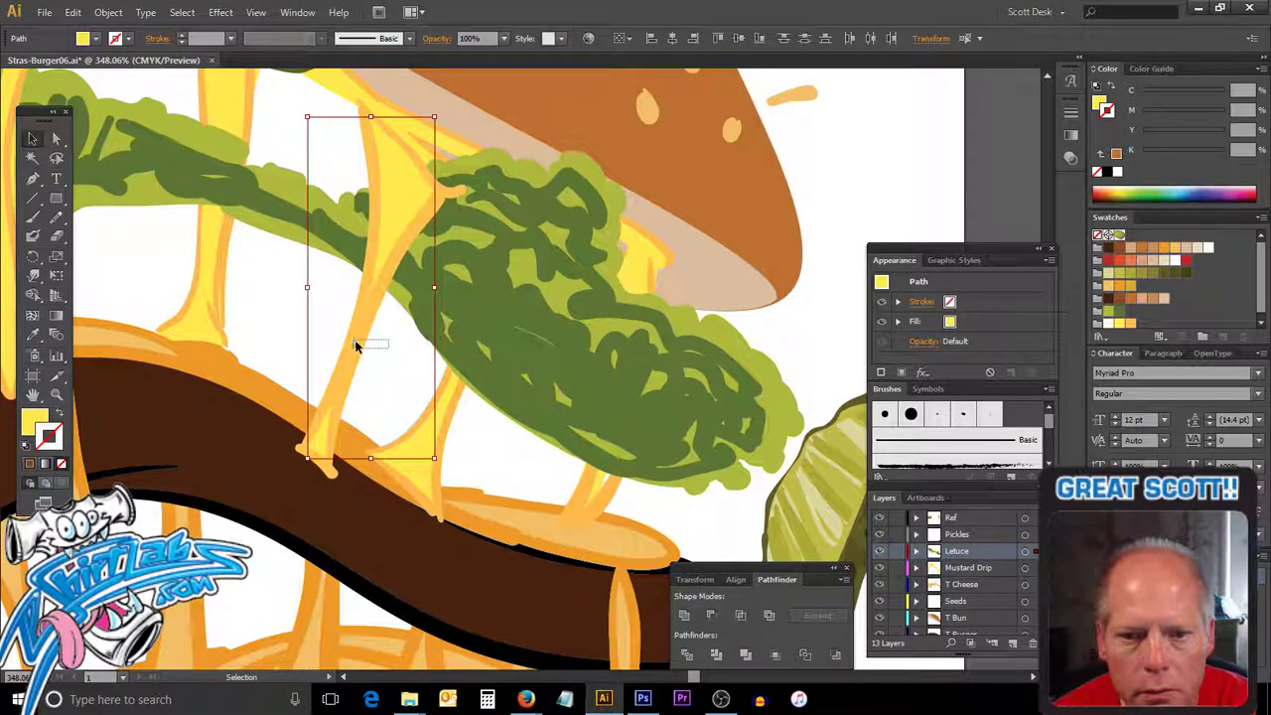
{"action": "key", "text": "ctrl+z"}
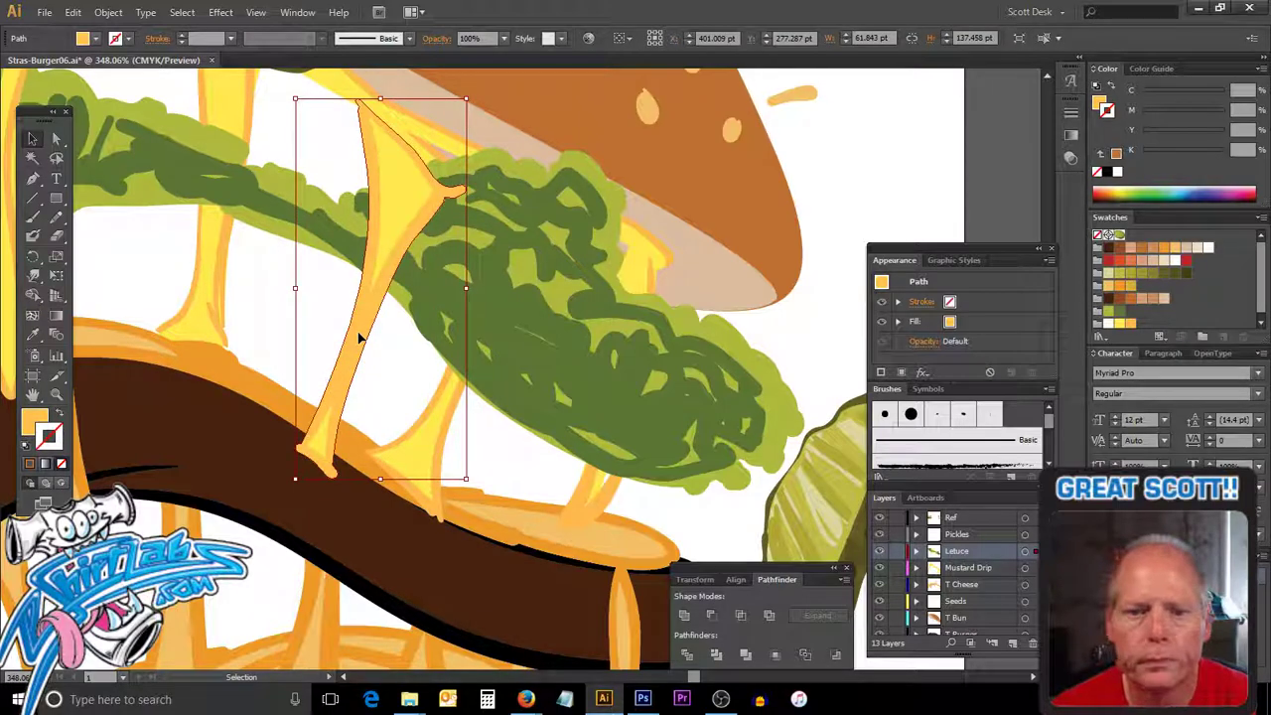
{"action": "key", "text": "ctrl+shift+z"}
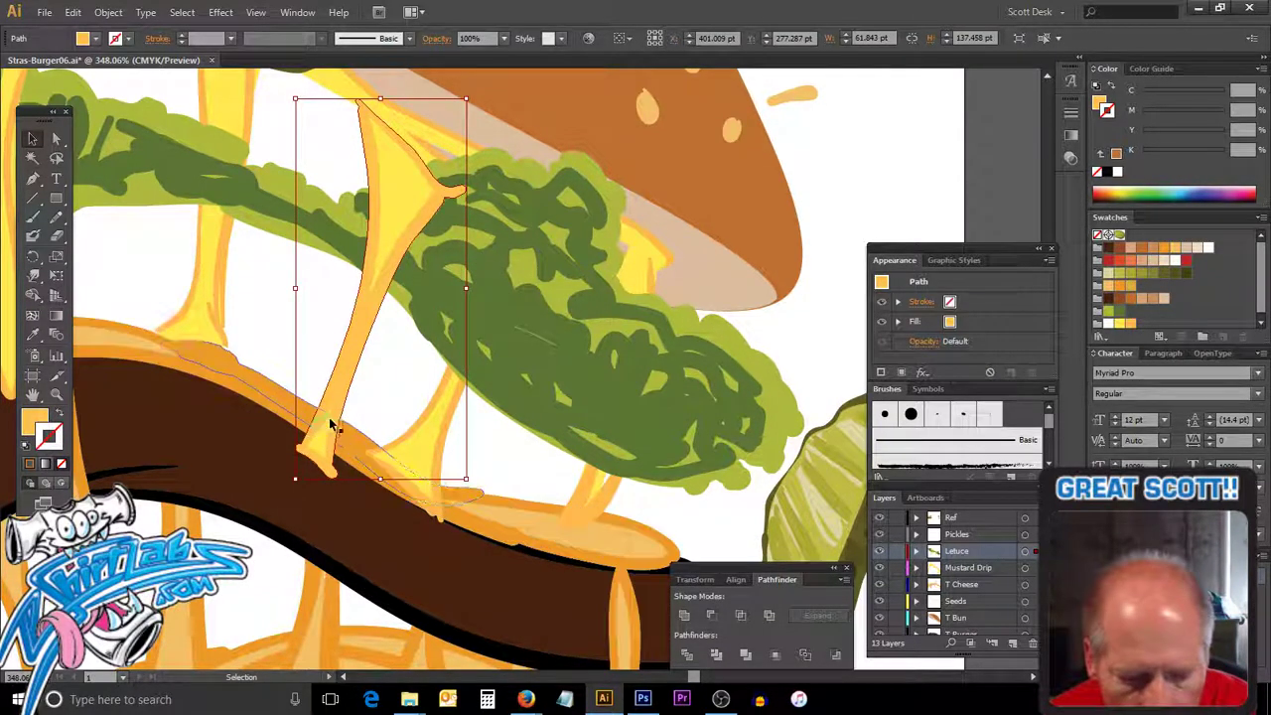
{"action": "key", "text": "ctrl+z"}
{"action": "key", "text": "ctrl+shift+z"}
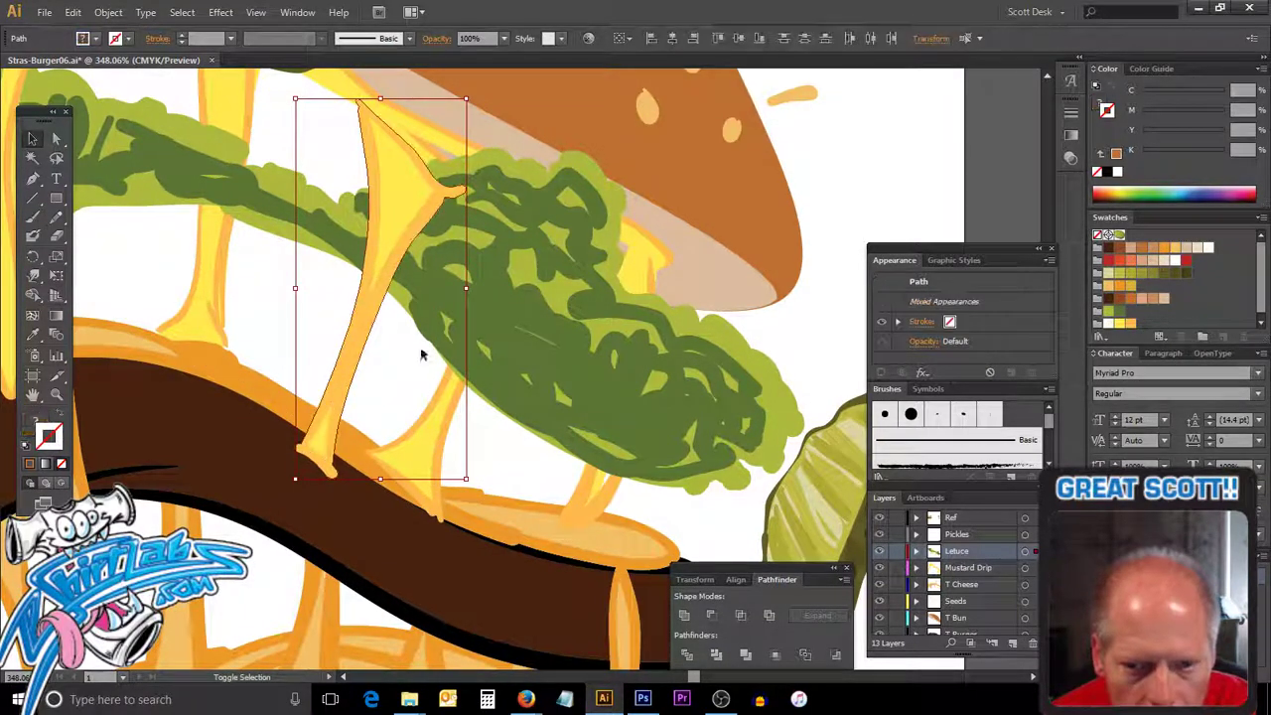
{"action": "key", "text": "ctrl+z"}
{"action": "key", "text": "a"}
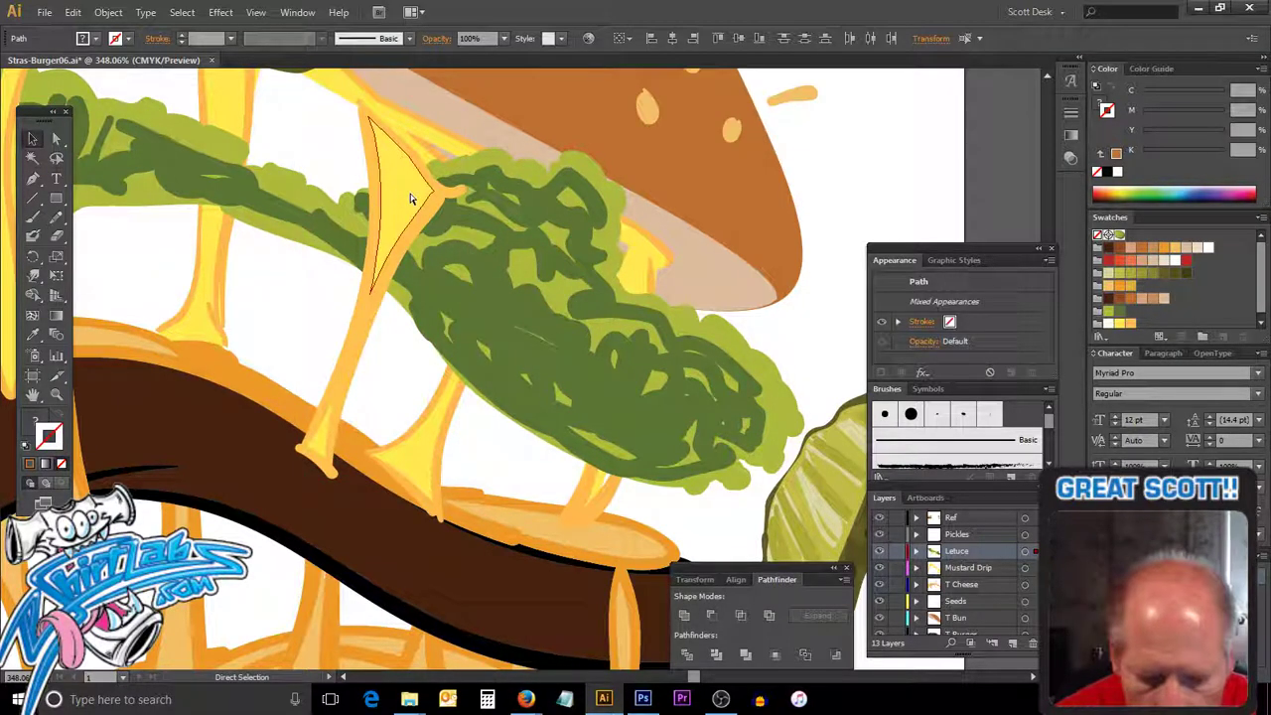
{"action": "key", "text": "v"}
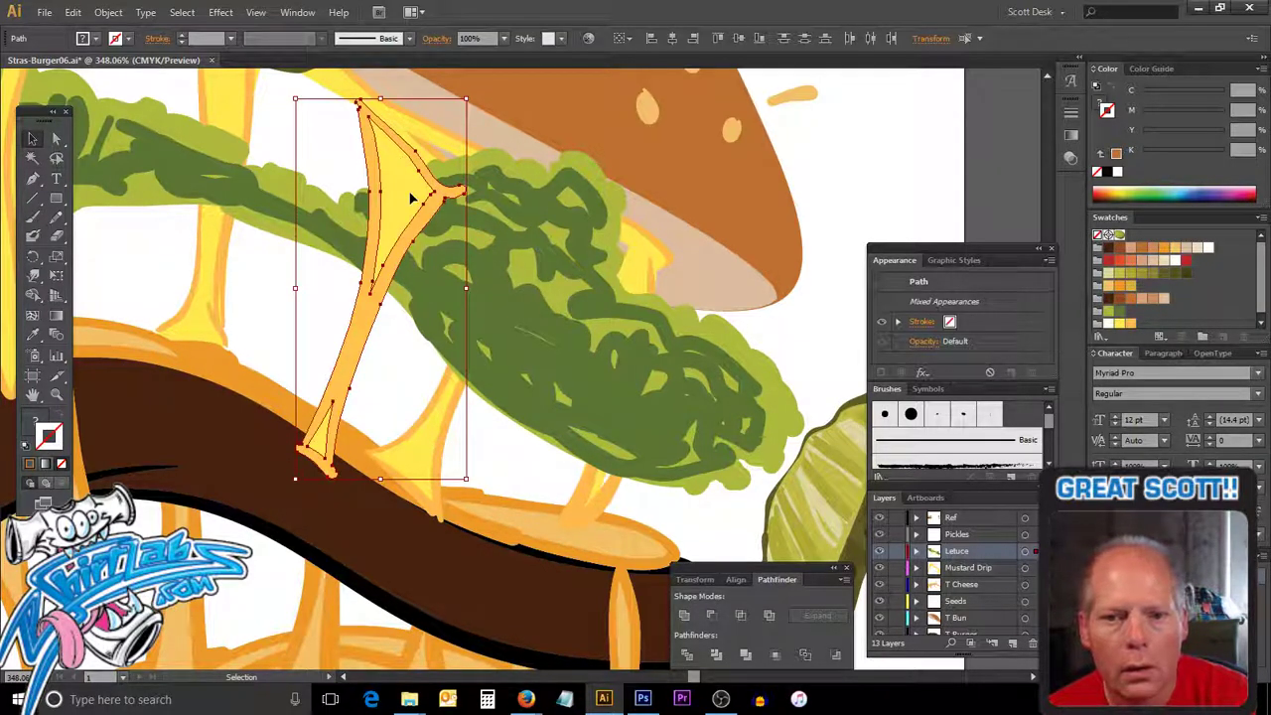
Erase the bottom of the cheese drip to trim its base.
{"action": "key", "text": "ctrl+shift+b"}
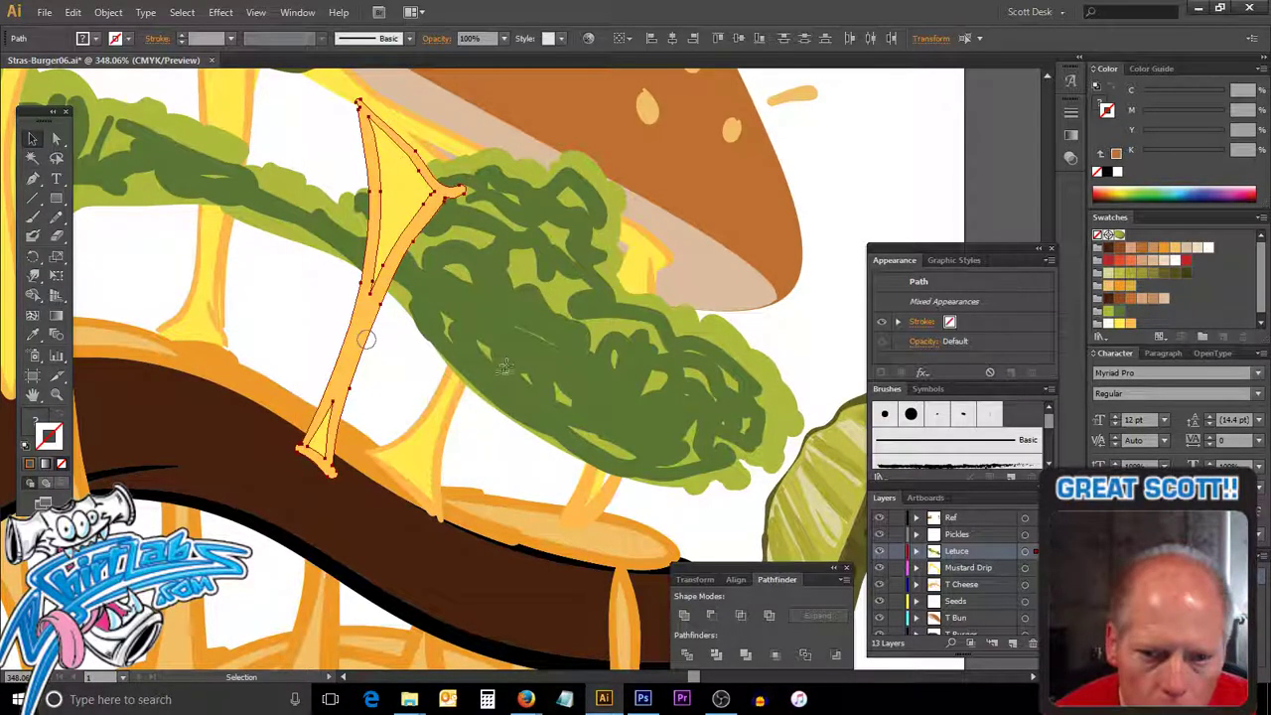
{"action": "mouse_move", "coordinate": [280, 438]}
{"action": "left_mouse_down"}
{"action": "mouse_move", "coordinate": [338, 465]}
{"action": "mouse_move", "coordinate": [316, 449]}
{"action": "left_mouse_up"}
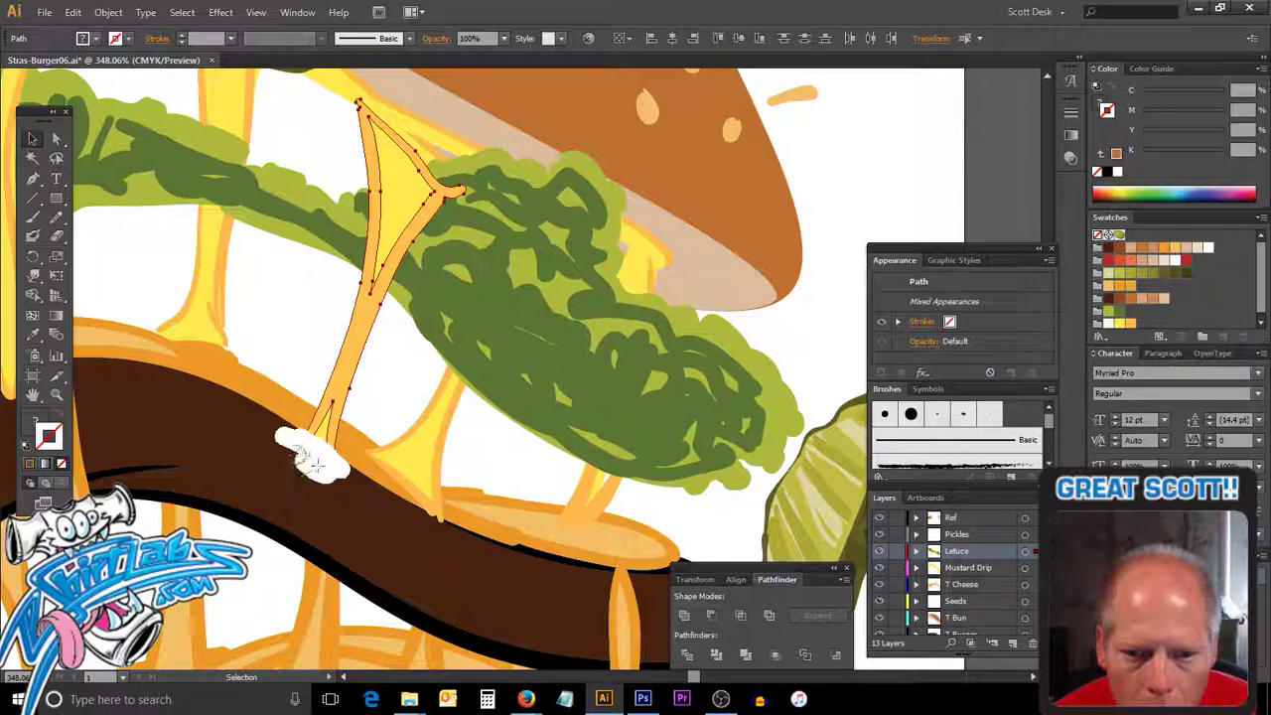
{"action": "left_click_drag", "start_coordinate": [334, 464], "coordinate": [331, 484]}
{"action": "key", "text": "a"}
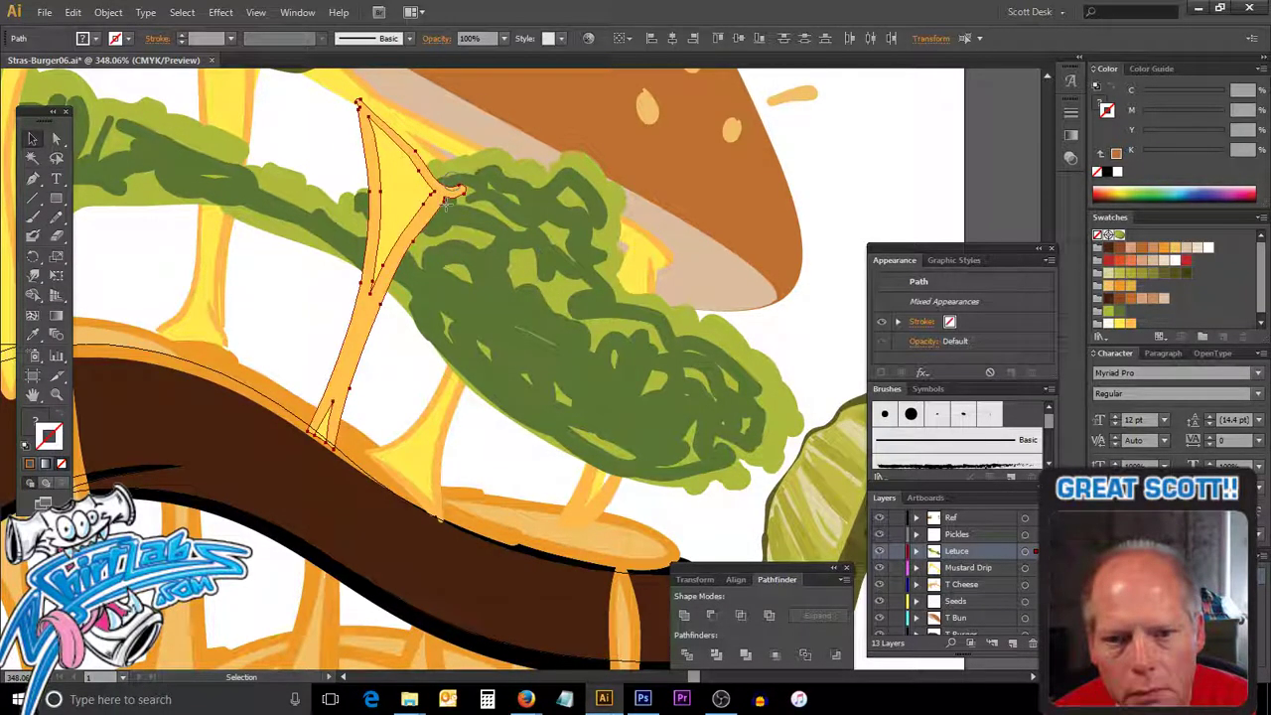
{"action": "key", "text": "v"}
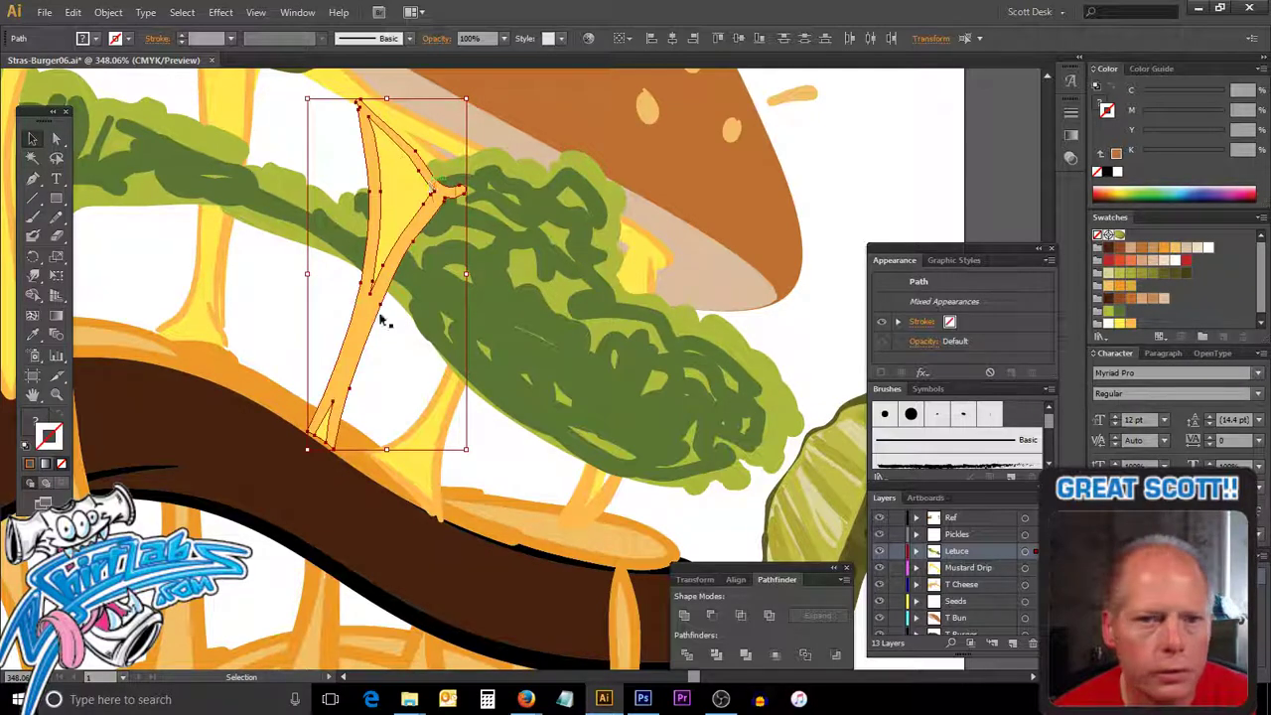
{"action": "left_click", "coordinate": [327, 128]}
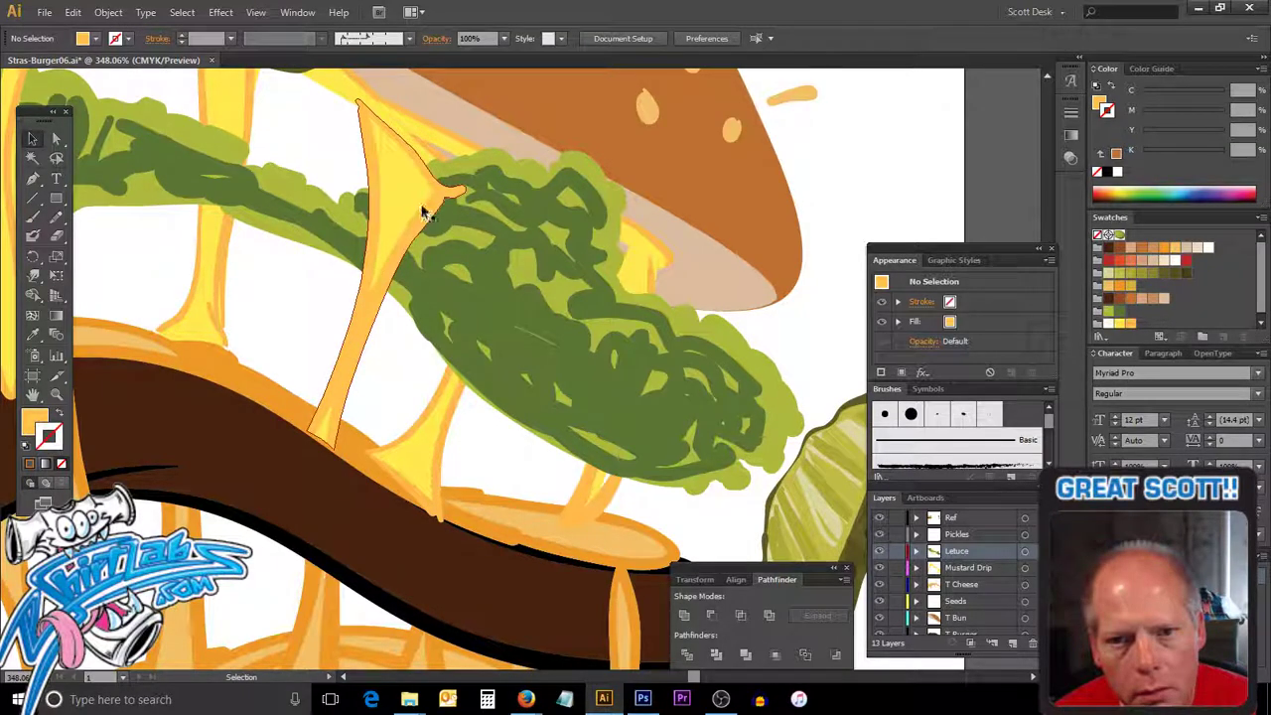
Reposition the drip against the lettuce, select it with the yellow strip, and view outlines.
{"action": "left_click_drag", "start_coordinate": [430, 224], "coordinate": [429, 163]}
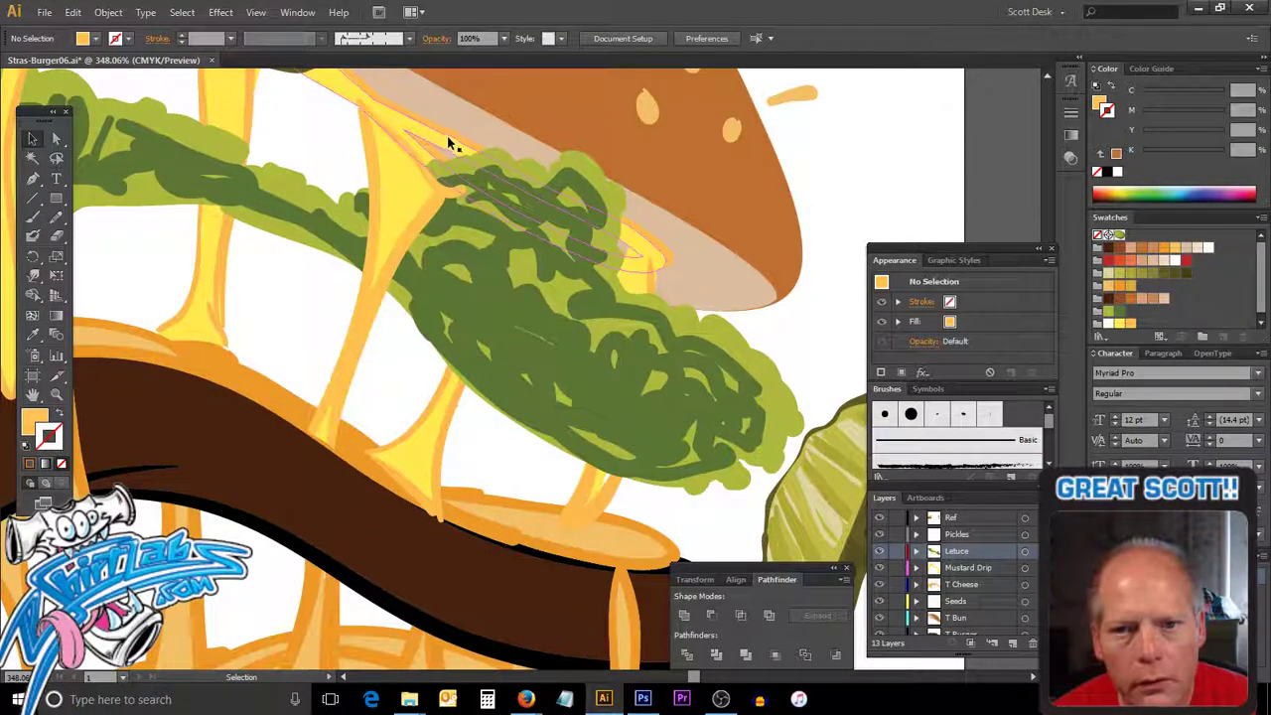
{"action": "left_click_drag", "start_coordinate": [429, 164], "coordinate": [425, 205]}
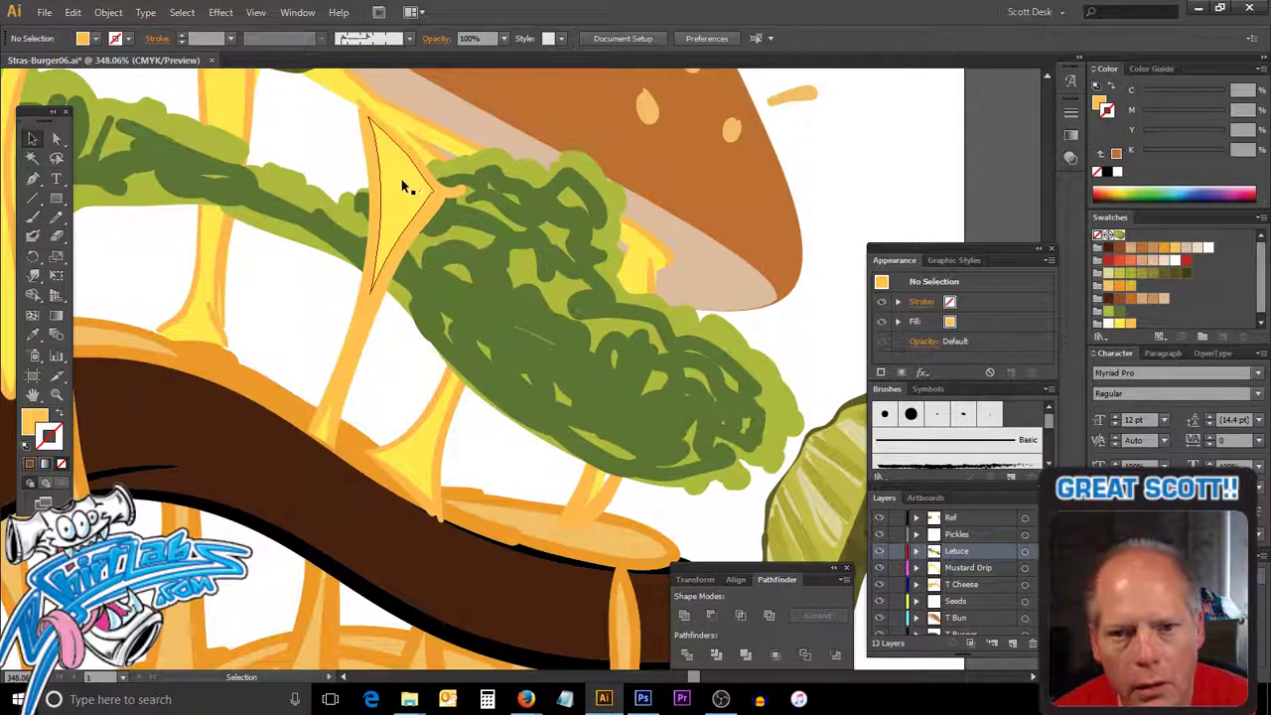
{"action": "left_click", "coordinate": [402, 178]}
{"action": "left_click", "coordinate": [423, 213], "text": "shift"}
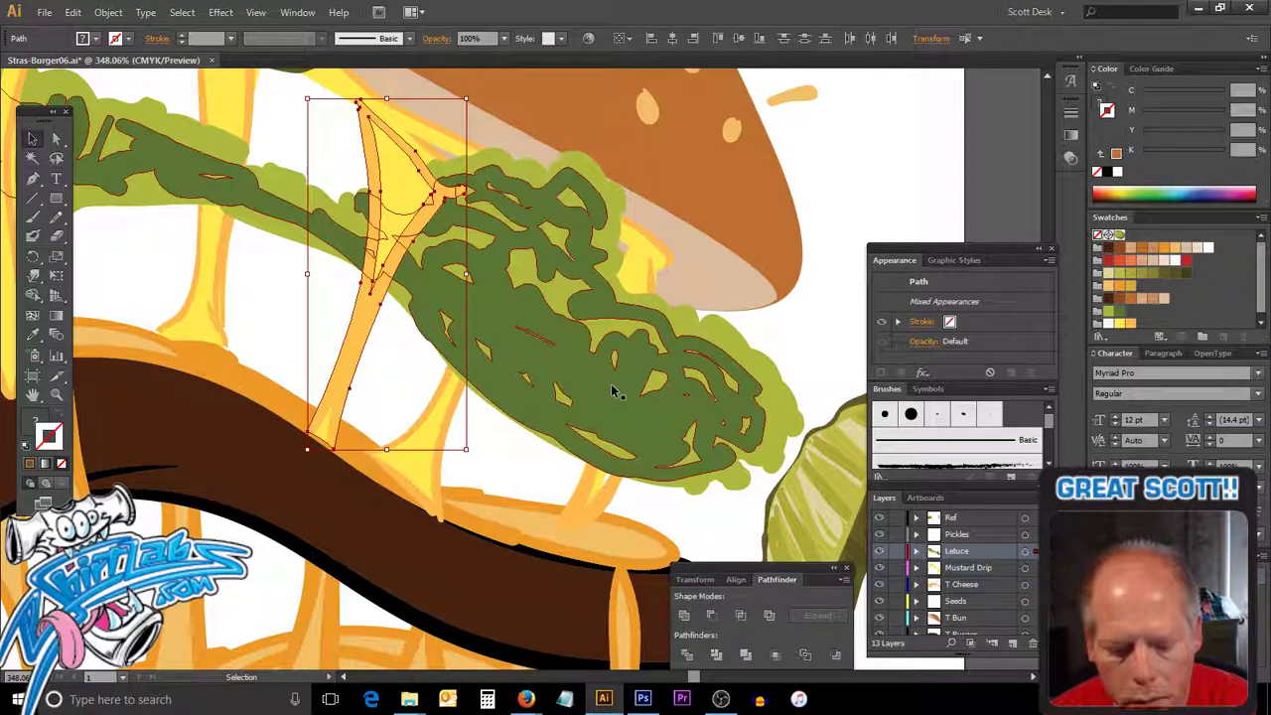
{"action": "key", "text": "ctrl+y"}
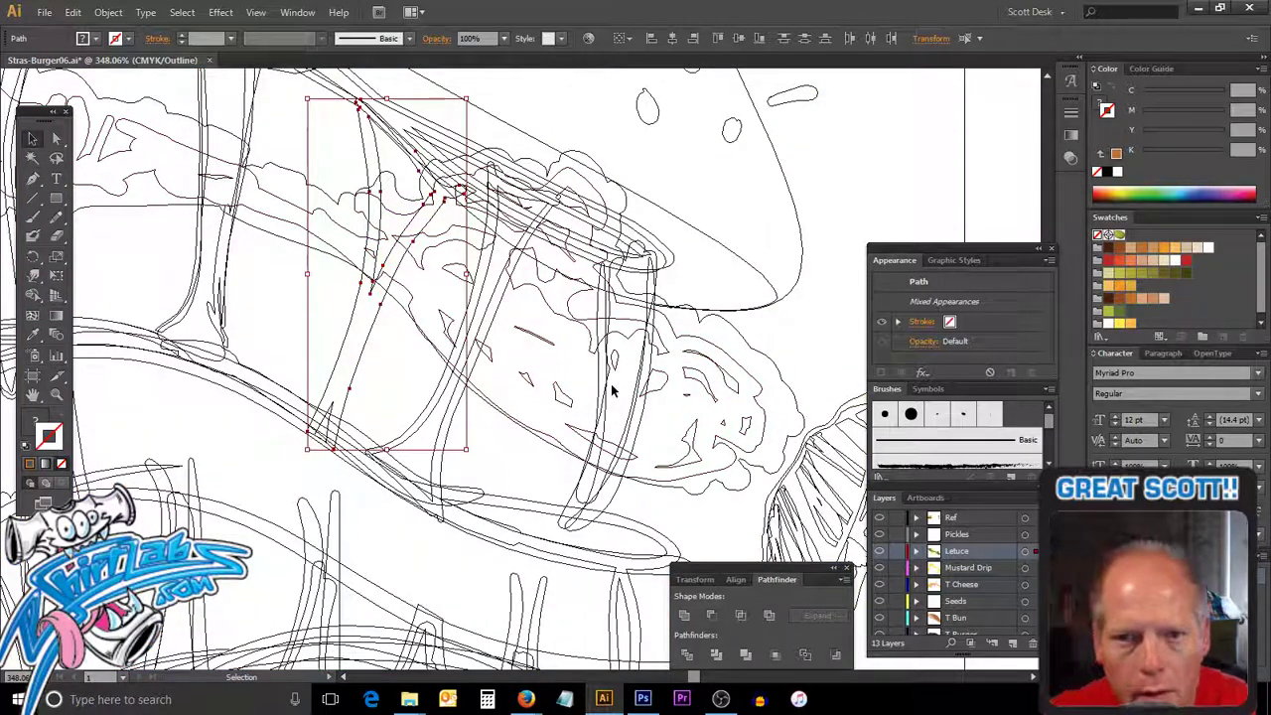
Adjust the drip's upper anchors against the lettuce edge, then return to full-colour Preview.
{"action": "key", "text": "ctrl+shift+b"}
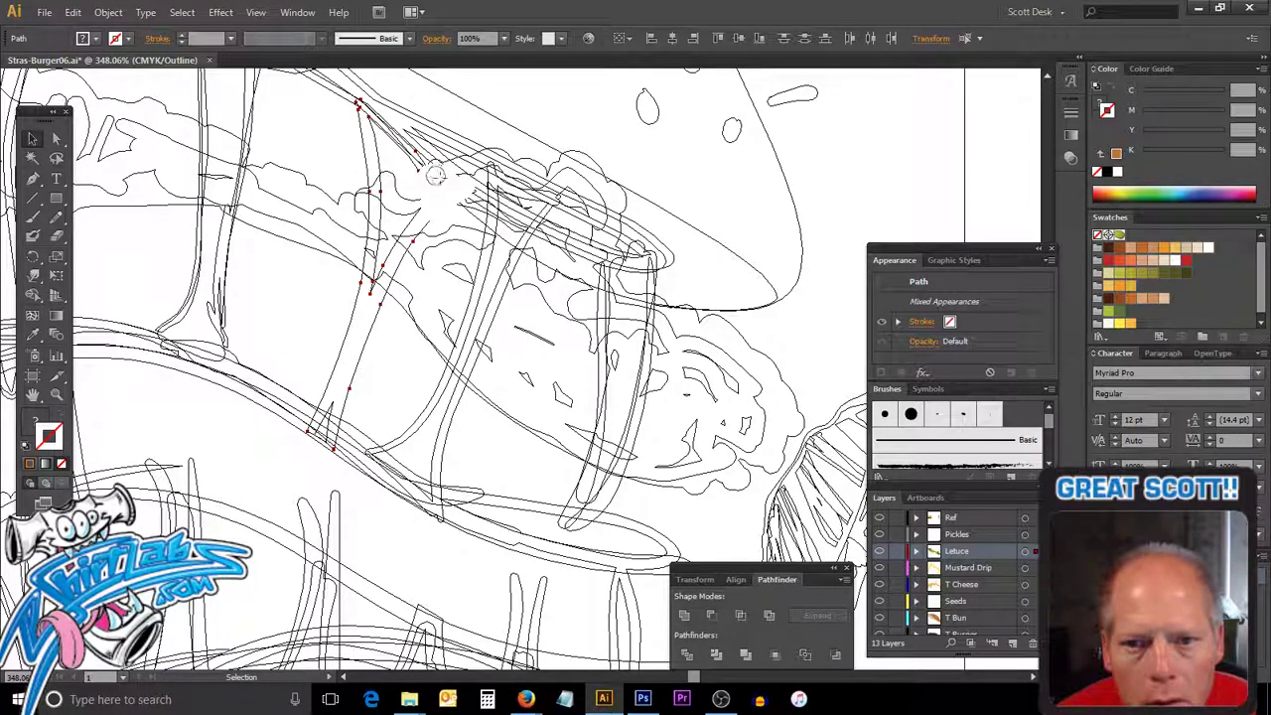
{"action": "left_click", "coordinate": [442, 179]}
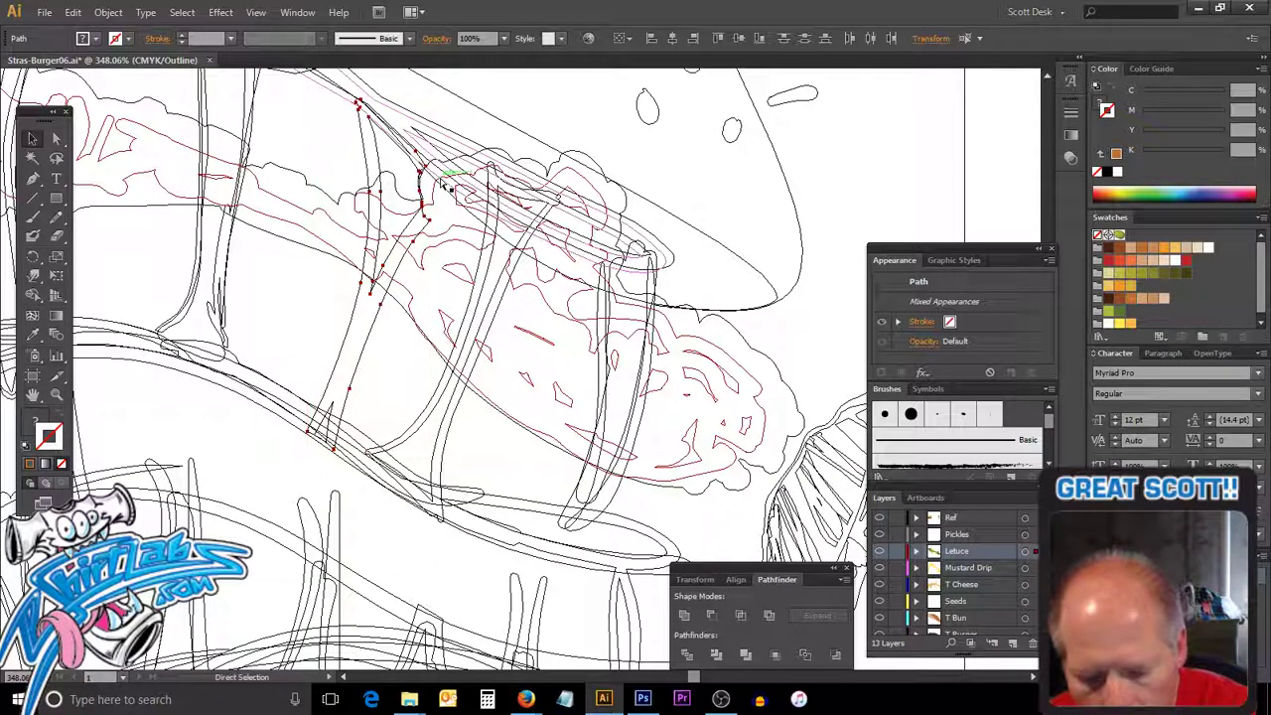
{"action": "key", "text": "ctrl+y"}
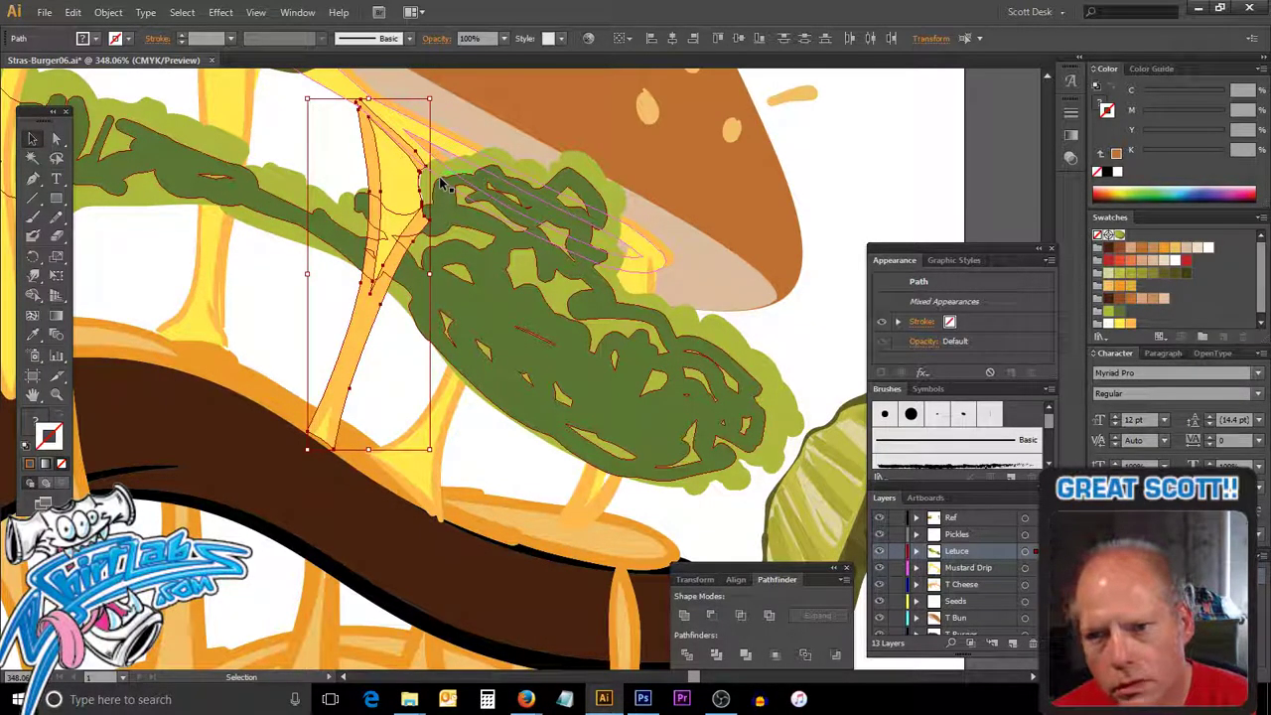
Fit the whole burger in the window, nudge the lettuce group, and save Stras-Burger06.ai.
{"action": "left_click", "coordinate": [865, 219]}
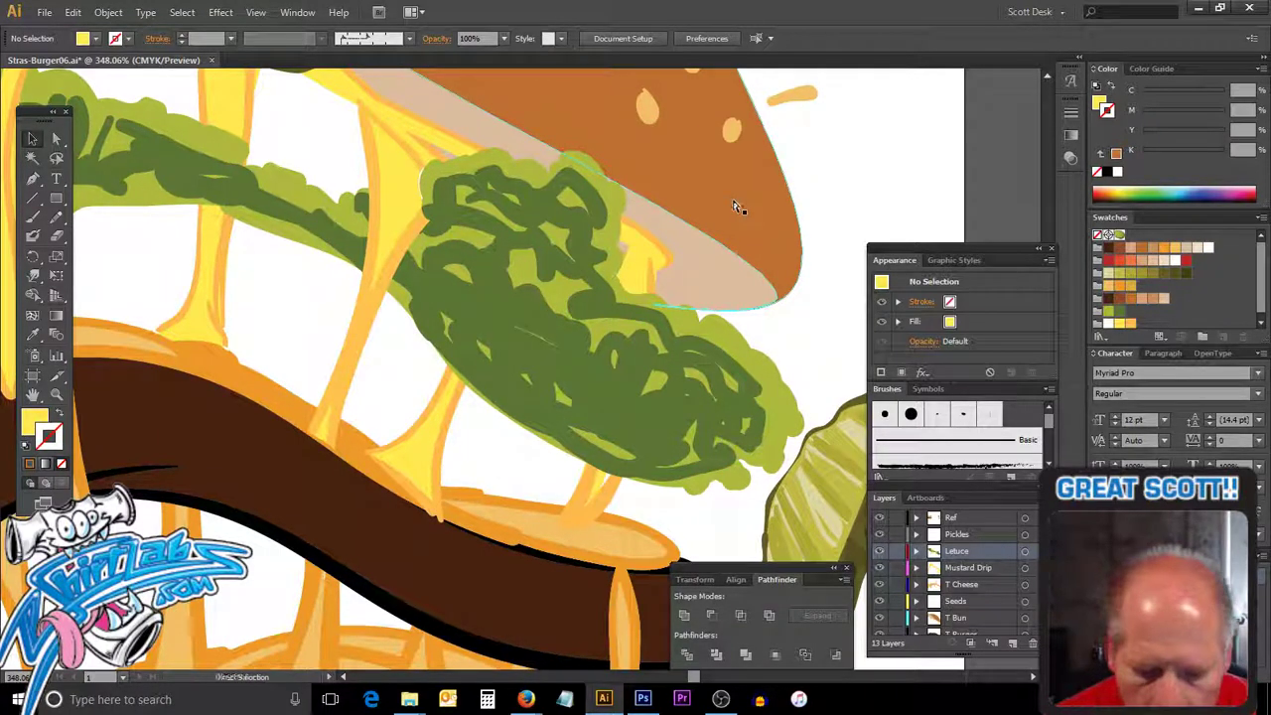
{"action": "key", "text": "ctrl+0"}
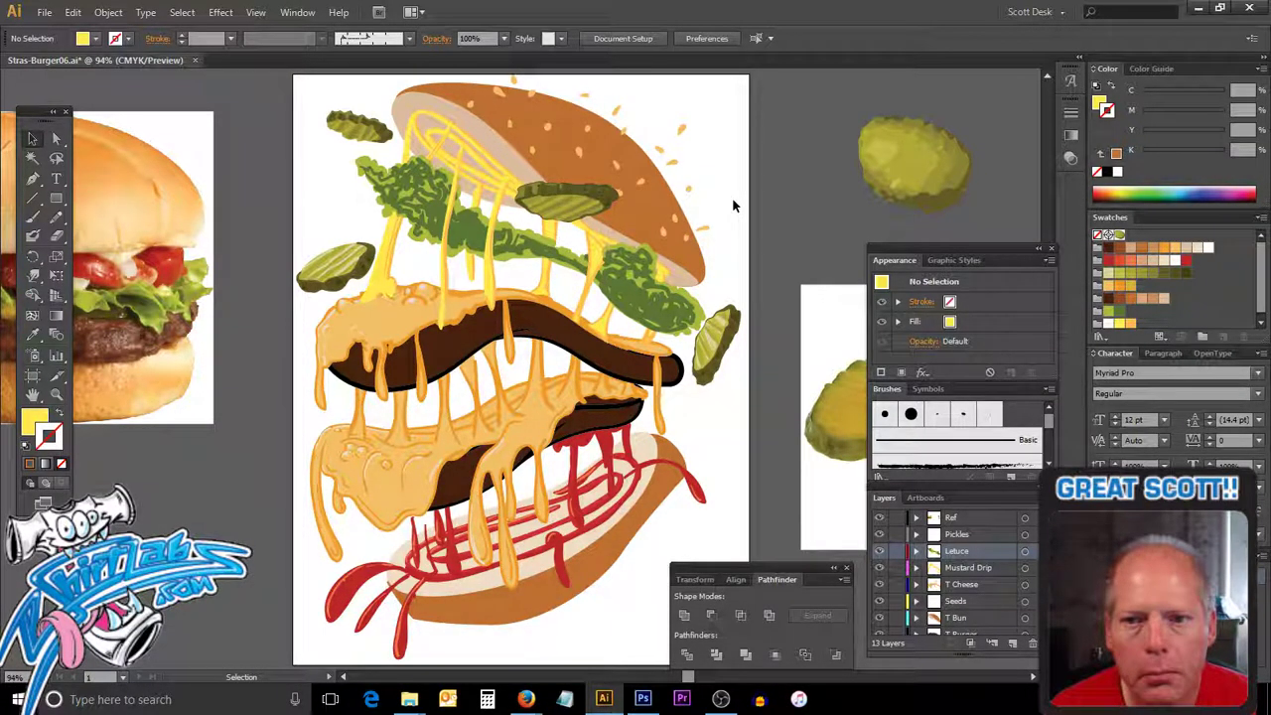
{"action": "left_click_drag", "start_coordinate": [651, 254], "coordinate": [608, 265]}
{"action": "key", "text": "a"}
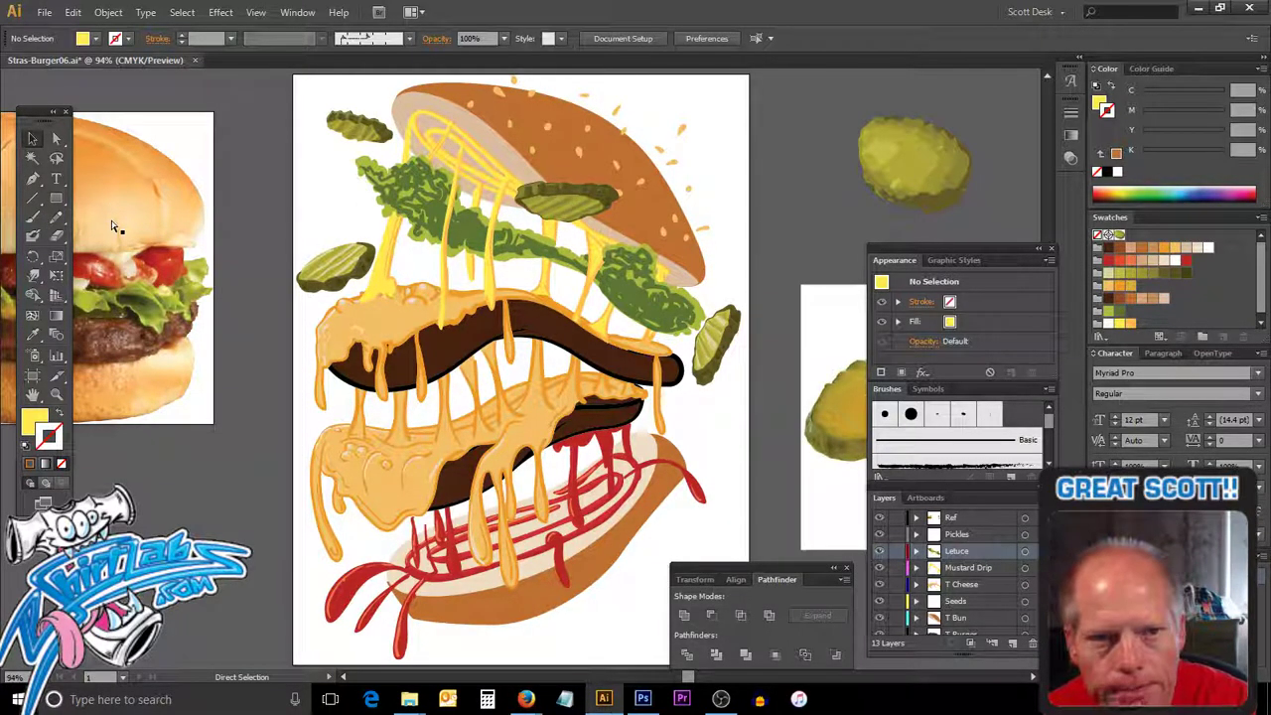
{"action": "key", "text": "ctrl+s"}
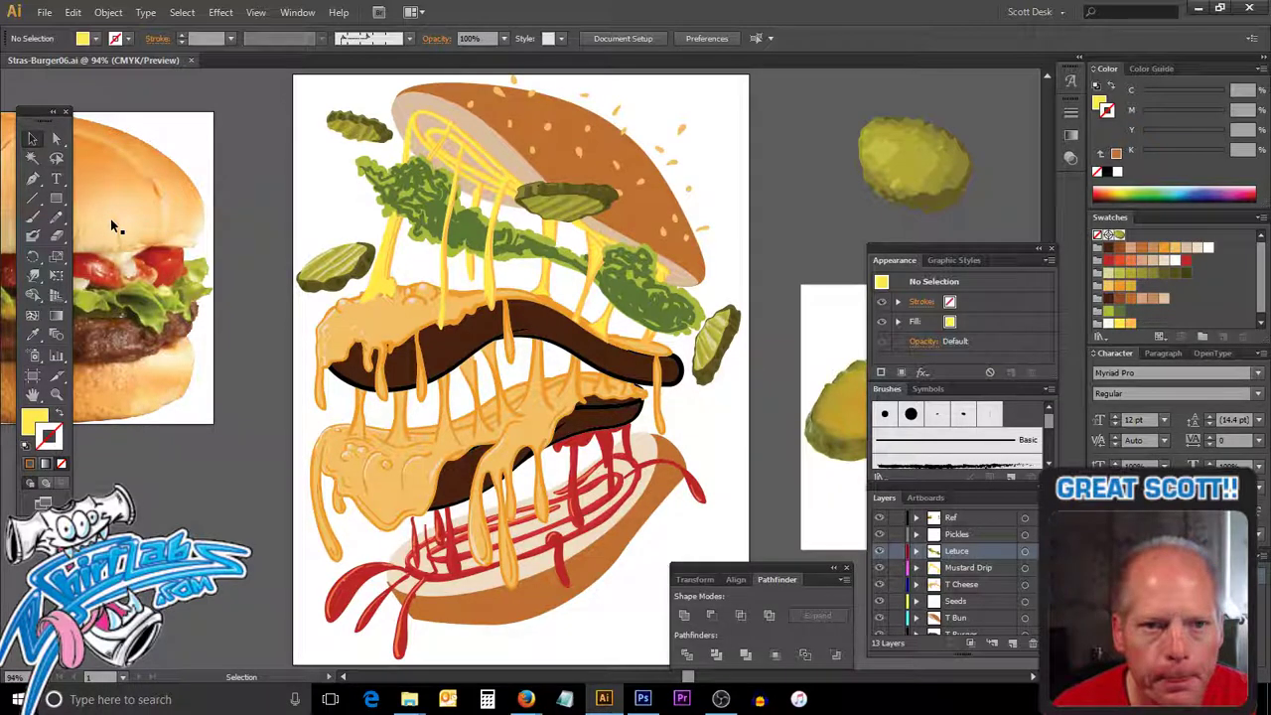